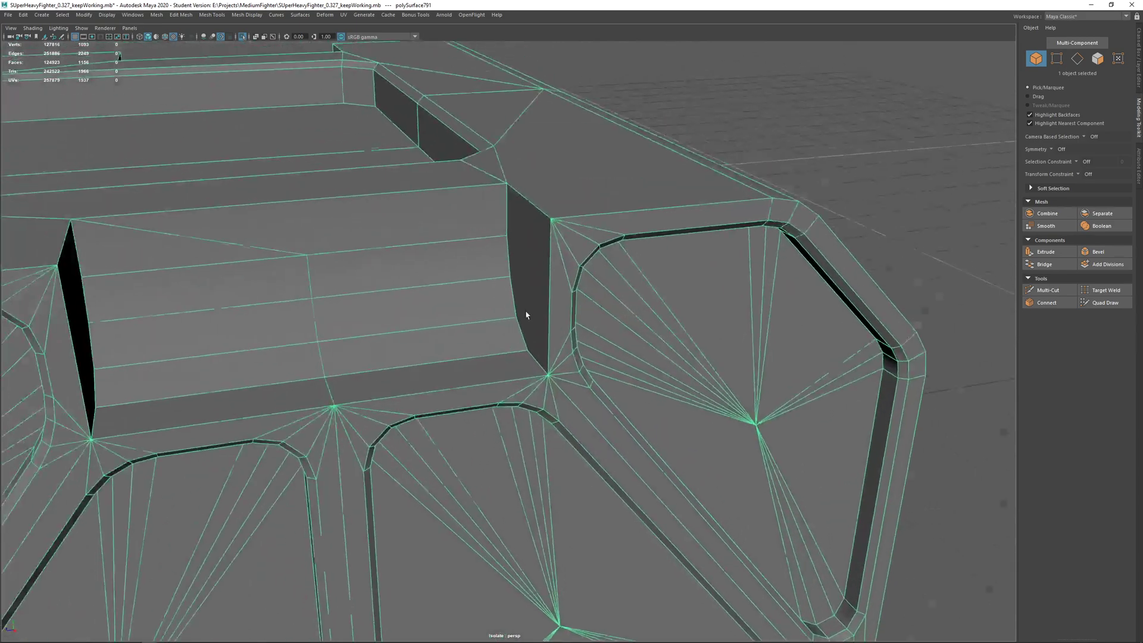
# Use Multi-Cut to connect the vertices along the handle recess's curved end wall to that wall's outer corner.
pyautogui.keyDown('shift'); pyautogui.rightClick(566, 271); pyautogui.keyUp('shift')
pyautogui.click(507, 275)
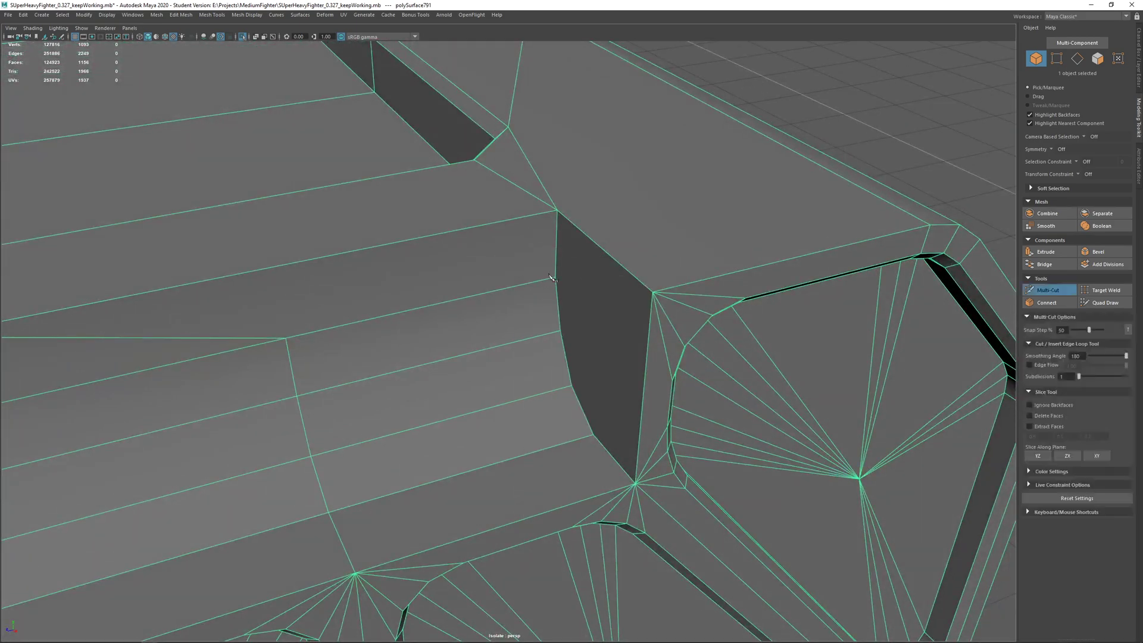
pyautogui.click(653, 292)
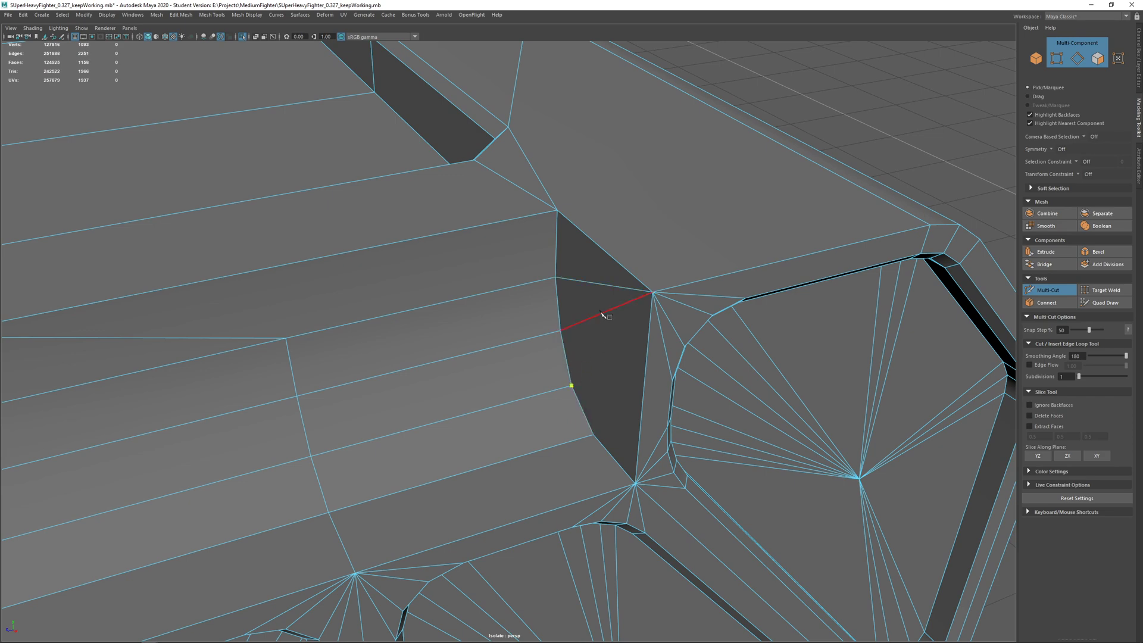
pyautogui.click(653, 293)
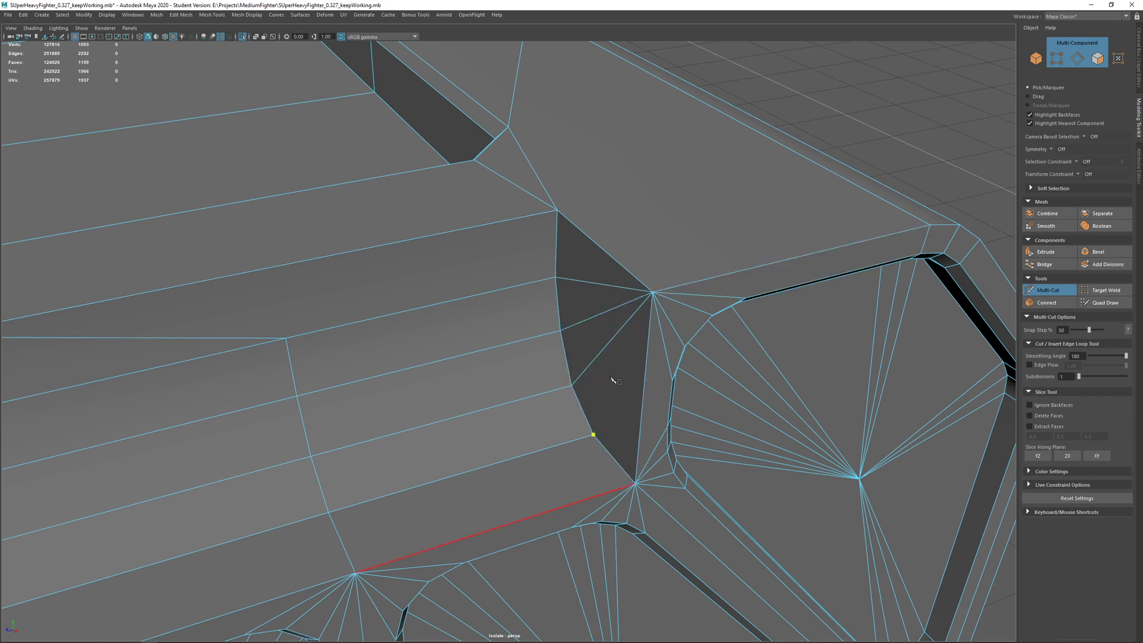
pyautogui.click(654, 293)
pyautogui.press('Return')
pyautogui.scroll(-3, 536, 378)
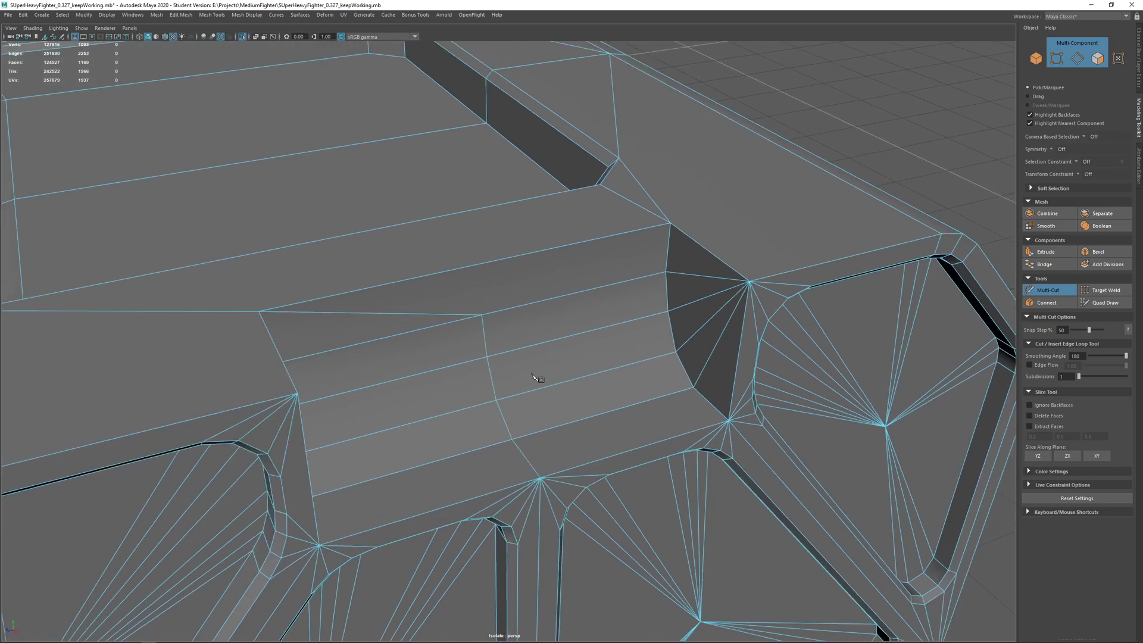
# Cut edges from the curved vertices of the recess's opposite end wall to its outer corner.
pyautogui.keyDown('alt'); pyautogui.moveTo(538, 378); pyautogui.dragTo(424, 252); pyautogui.keyUp('alt')
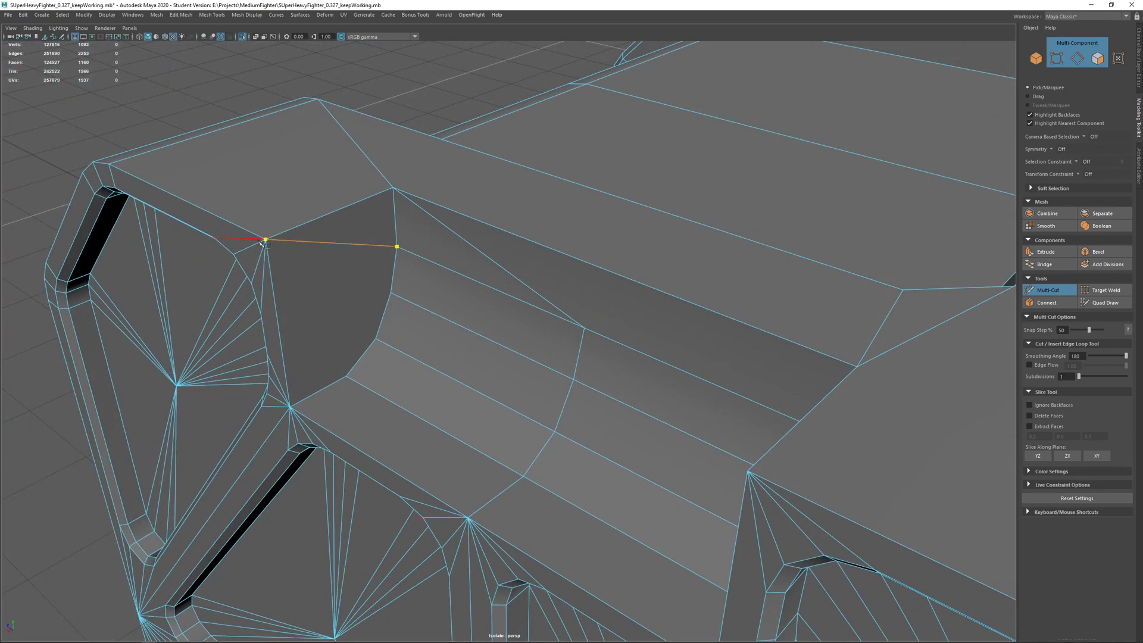
pyautogui.click(391, 293)
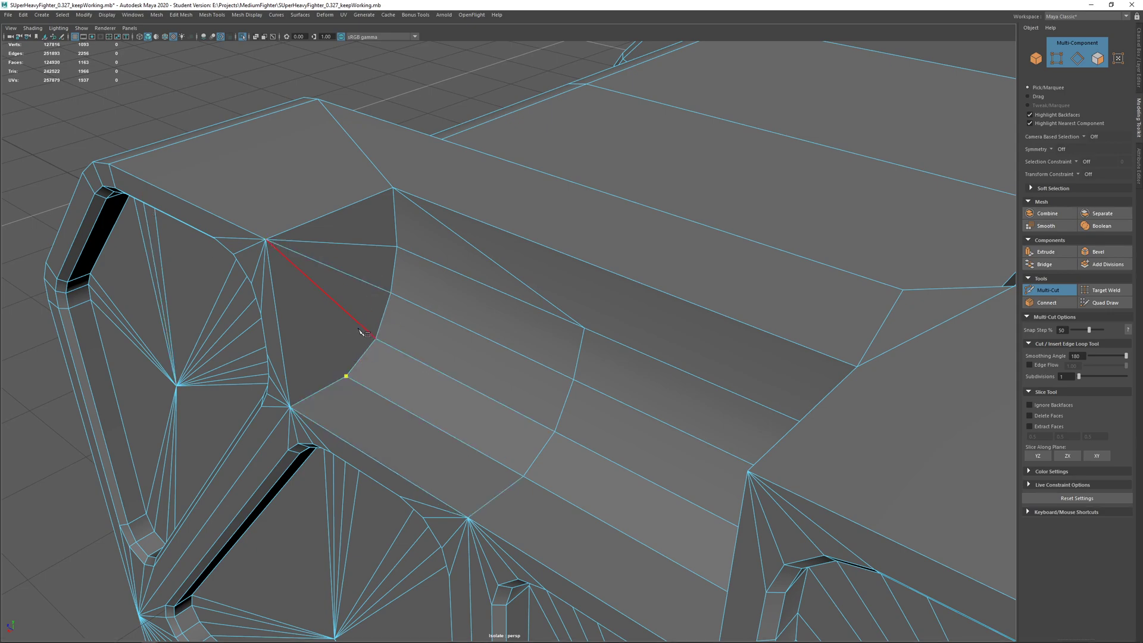
pyautogui.press('Return')
# Cut the same fan of edges on both curved end walls of the second handle recess.
pyautogui.keyDown('alt'); pyautogui.moveTo(349, 299); pyautogui.dragTo(311, 331); pyautogui.keyUp('alt')
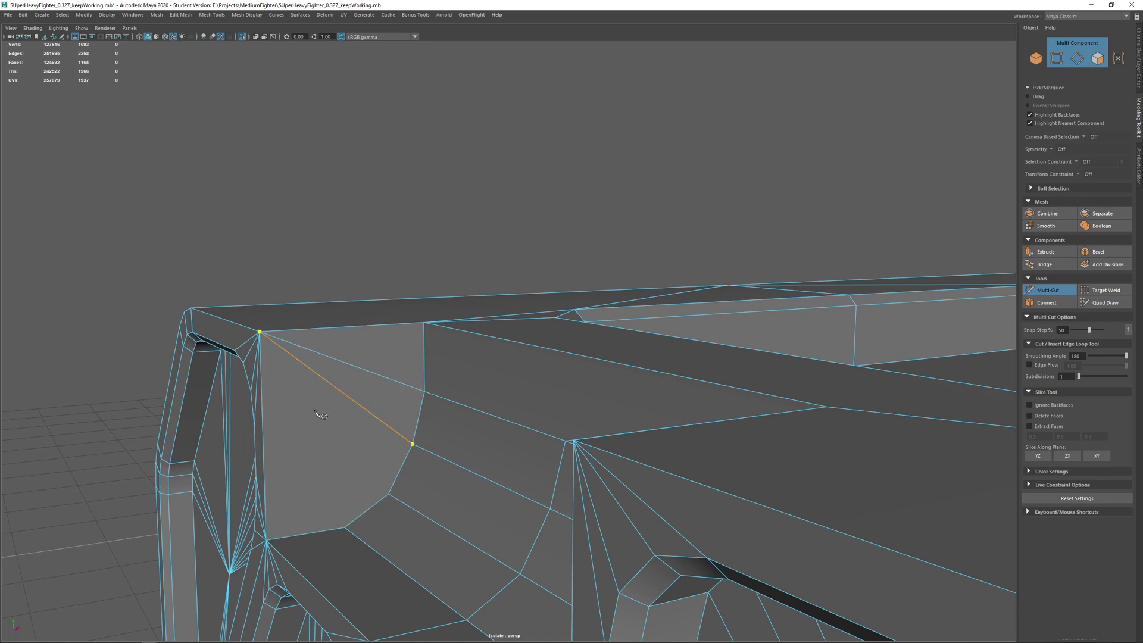
pyautogui.click(389, 494)
pyautogui.rightClick(353, 551)
pyautogui.keyDown('alt'); pyautogui.moveTo(492, 525); pyautogui.dragTo(567, 323); pyautogui.keyUp('alt')
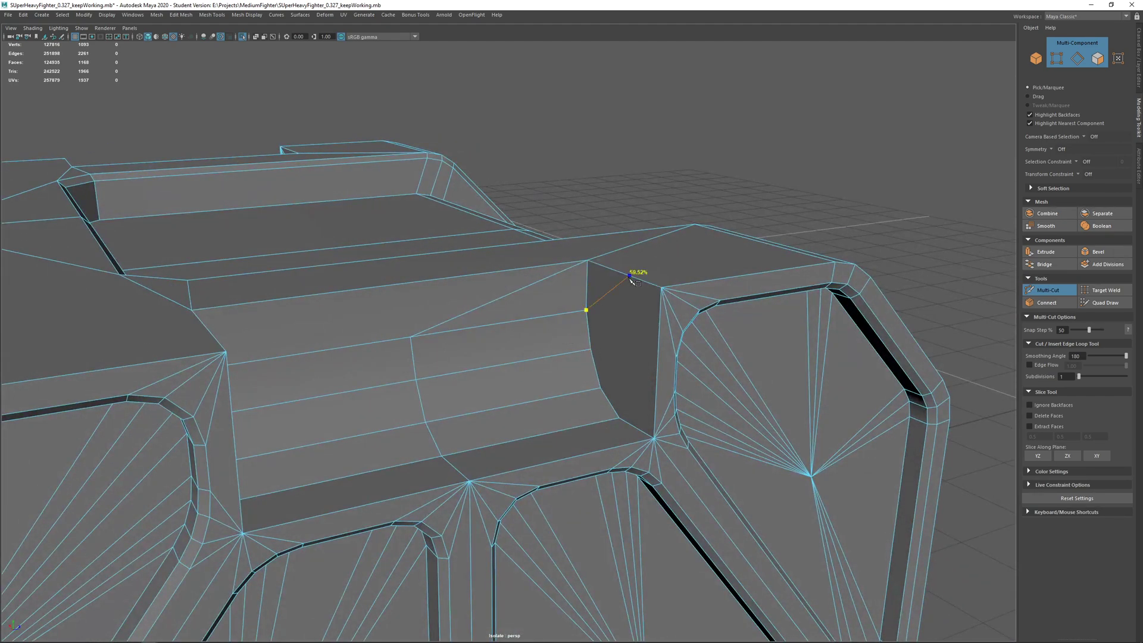
pyautogui.click(629, 275)
pyautogui.rightClick(631, 280)
pyautogui.rightClick(683, 347)
# Cut an edge across the far end of the recessed top panel between its two chamfered corners.
pyautogui.keyDown('alt'); pyautogui.moveTo(683, 347); pyautogui.dragTo(450, 229); pyautogui.keyUp('alt')
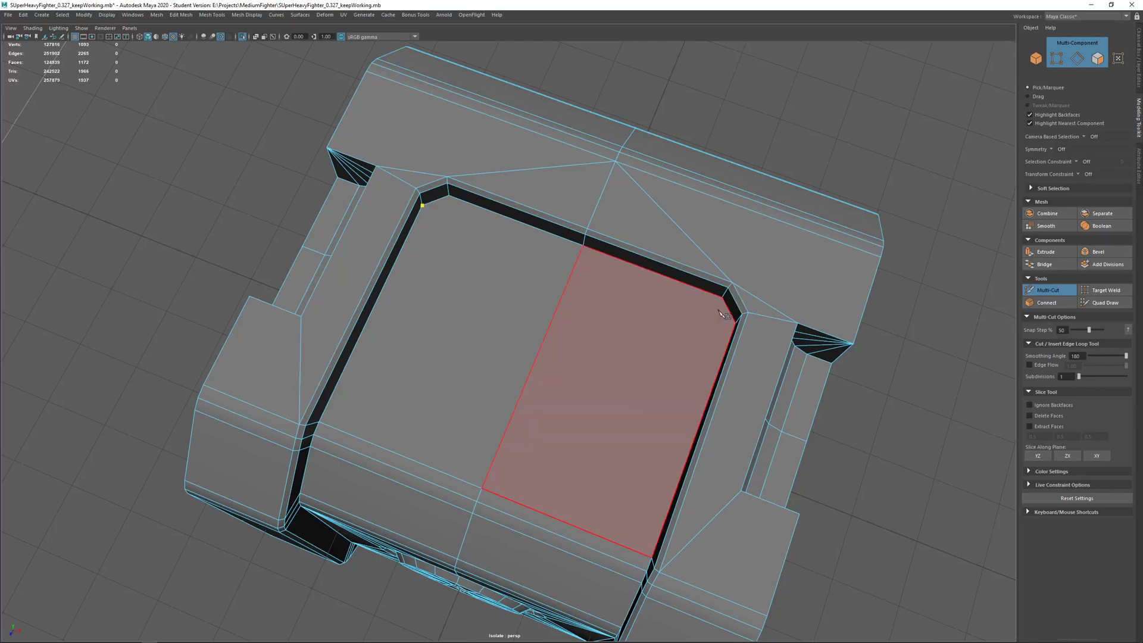
pyautogui.click(736, 320)
pyautogui.rightClick(632, 397)
pyautogui.click(588, 452)
# Cut an edge across the recessed panel on the opposite side of the crate, joining its chamfered corners through the centre line.
pyautogui.keyDown('alt'); pyautogui.moveTo(588, 452); pyautogui.dragTo(601, 228); pyautogui.keyUp('alt')
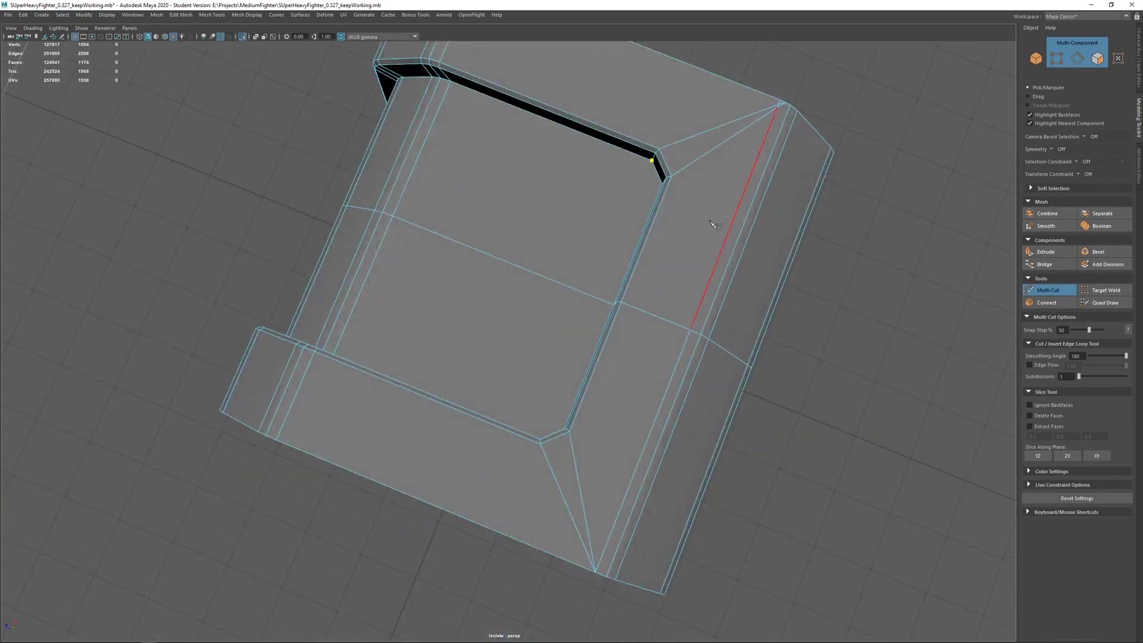
pyautogui.keyDown('alt'); pyautogui.moveTo(711, 221); pyautogui.dragTo(583, 356); pyautogui.keyUp('alt')
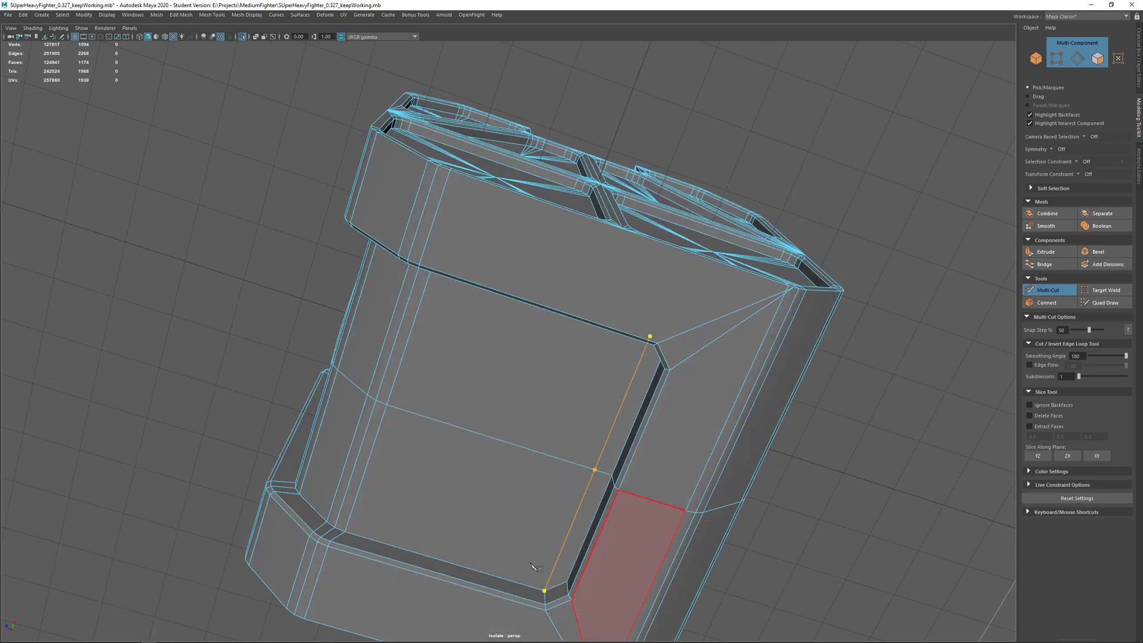
pyautogui.rightClick(530, 563)
# Cut diagonal edges across the strips beside the top panel, joining its chamfered corners to the inner corners of the handle recesses.
pyautogui.scroll(-3, 524, 545)
pyautogui.keyDown('alt'); pyautogui.moveTo(470, 381); pyautogui.dragTo(659, 485); pyautogui.keyUp('alt')
pyautogui.scroll(3, 631, 491)
pyautogui.keyDown('alt'); pyautogui.moveTo(577, 559); pyautogui.dragTo(600, 498, button='middle'); pyautogui.keyUp('alt')
pyautogui.keyDown('alt'); pyautogui.moveTo(491, 298); pyautogui.dragTo(462, 400); pyautogui.keyUp('alt')
pyautogui.click(427, 290)
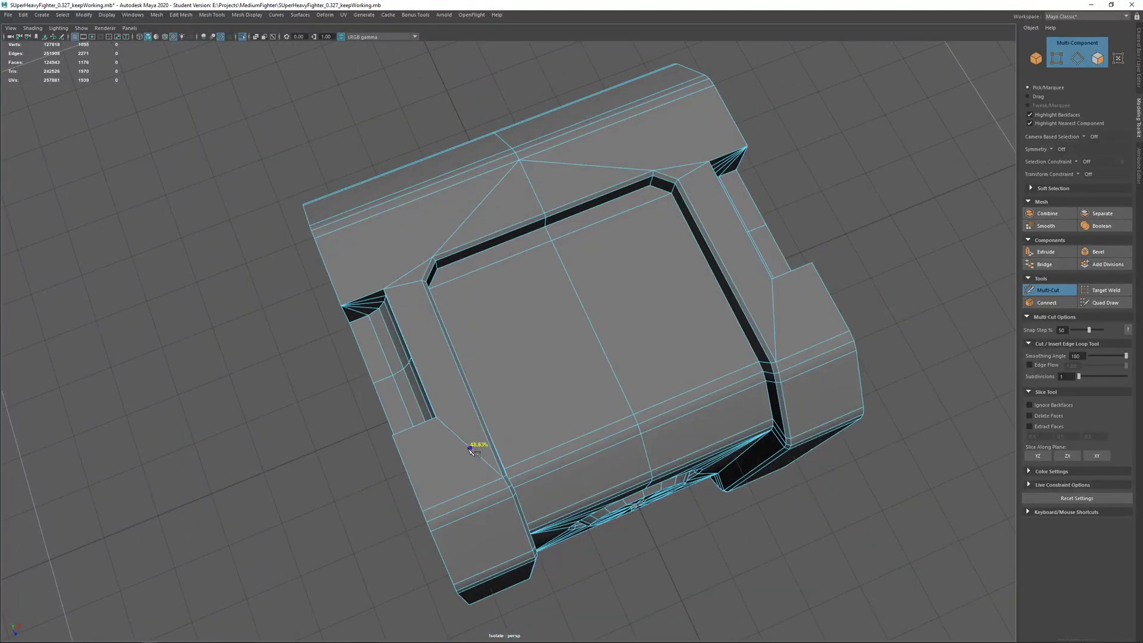
pyautogui.rightClick(759, 305)
pyautogui.keyDown('alt'); pyautogui.moveTo(760, 306); pyautogui.dragTo(634, 447); pyautogui.keyUp('alt')
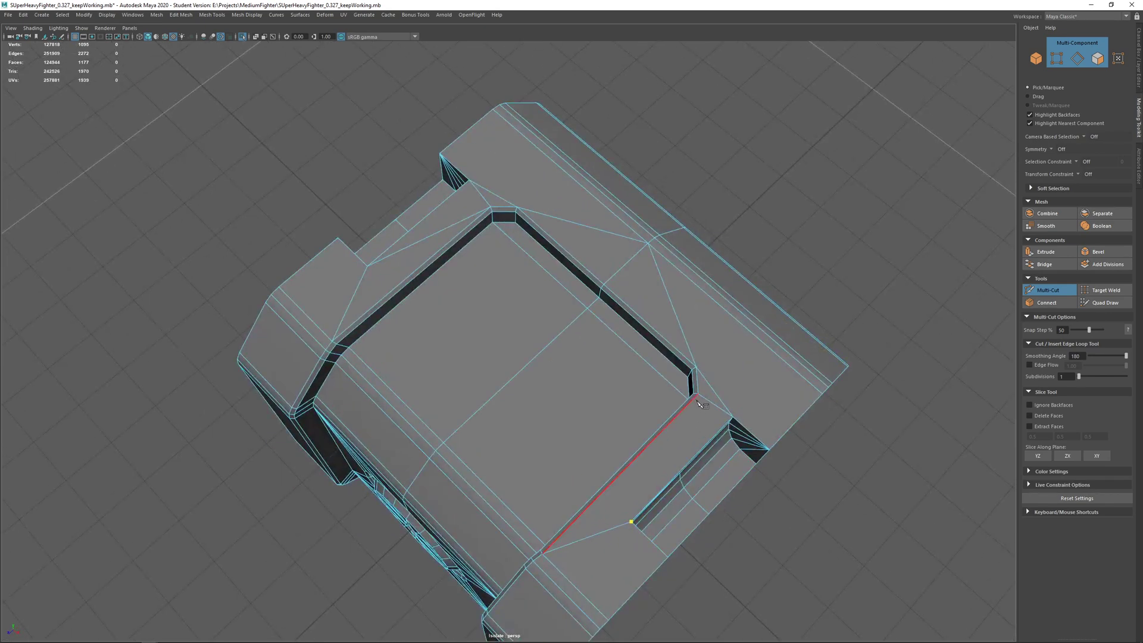
pyautogui.keyDown('alt'); pyautogui.moveTo(665, 424); pyautogui.dragTo(439, 395); pyautogui.keyUp('alt')
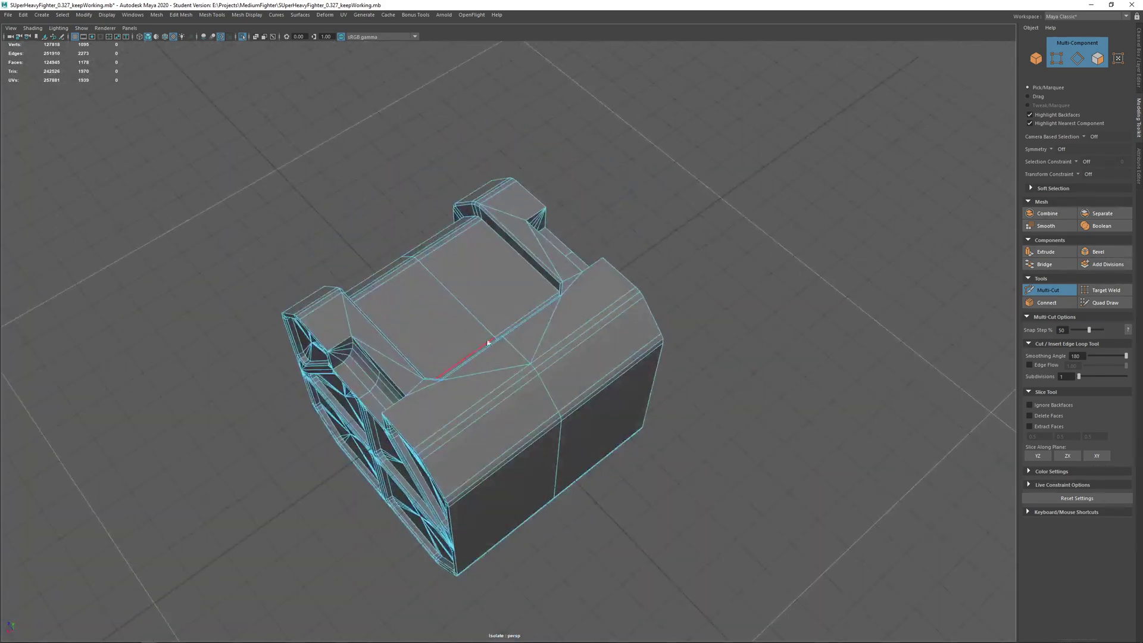
# Exit Multi-Cut and isolation, select the crate body, its lid and both handles, and isolate them together.
pyautogui.press('q')
pyautogui.moveTo(231, 165); pyautogui.dragTo(411, 237)
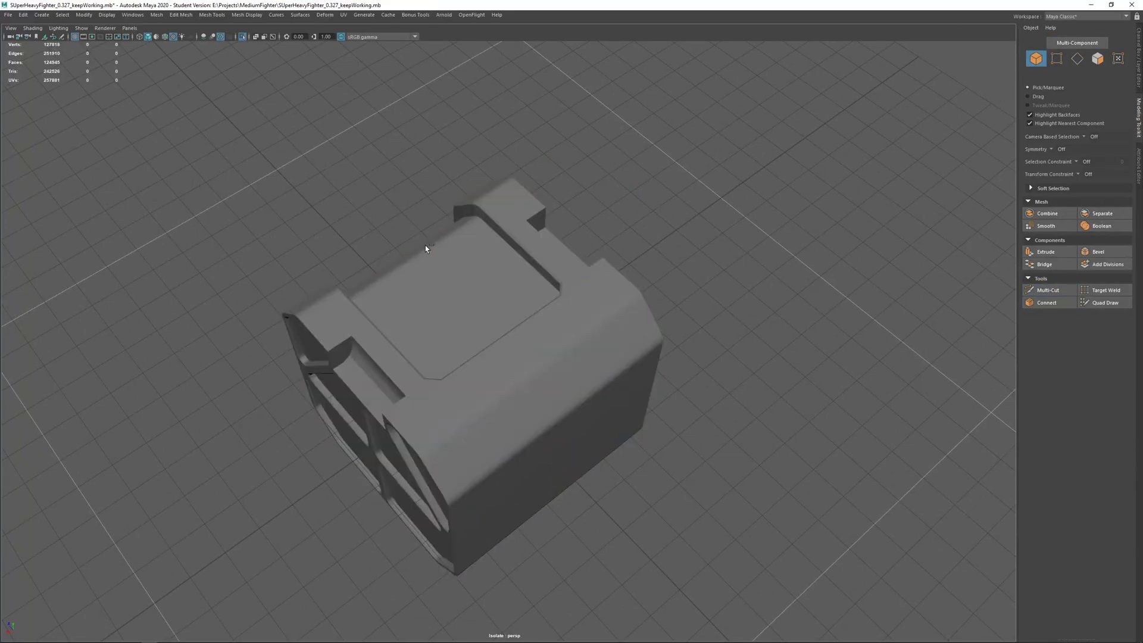
pyautogui.hotkey('ctrl', '1')
pyautogui.click(475, 297)
pyautogui.keyDown('shift'); pyautogui.click(564, 243); pyautogui.keyUp('shift')
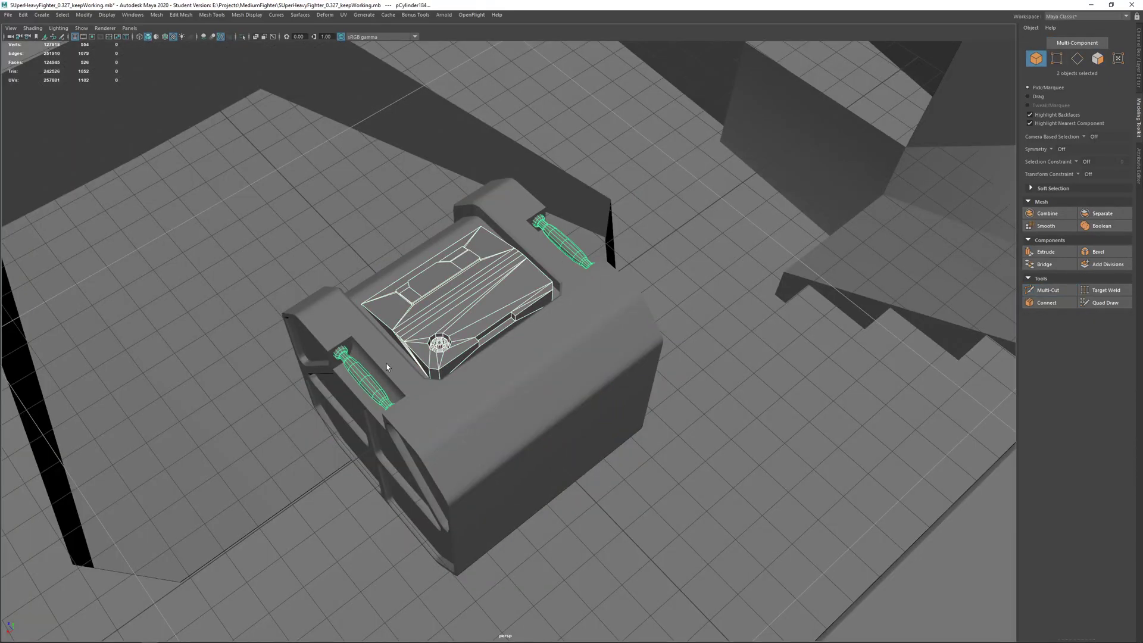
pyautogui.keyDown('alt'); pyautogui.moveTo(386, 367); pyautogui.dragTo(462, 377); pyautogui.keyUp('alt')
pyautogui.keyDown('shift'); pyautogui.click(358, 411); pyautogui.keyUp('shift')
pyautogui.keyDown('alt'); pyautogui.moveTo(361, 410); pyautogui.dragTo(515, 410); pyautogui.keyUp('alt')
pyautogui.hotkey('ctrl', '1')
pyautogui.keyDown('alt'); pyautogui.moveTo(417, 406); pyautogui.dragTo(520, 365); pyautogui.keyUp('alt')
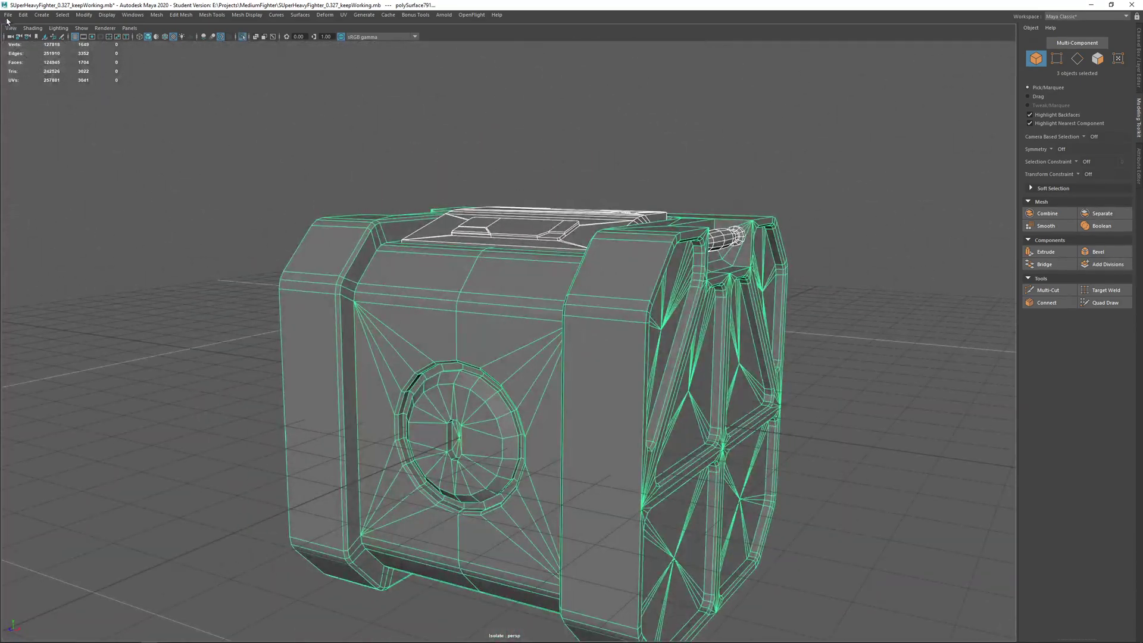
# Export the selected crate parts as OBJ to the Desktop, overwriting SciFiCrate_4_Zbrush.obj.
pyautogui.click(8, 16)
pyautogui.click(41, 127)
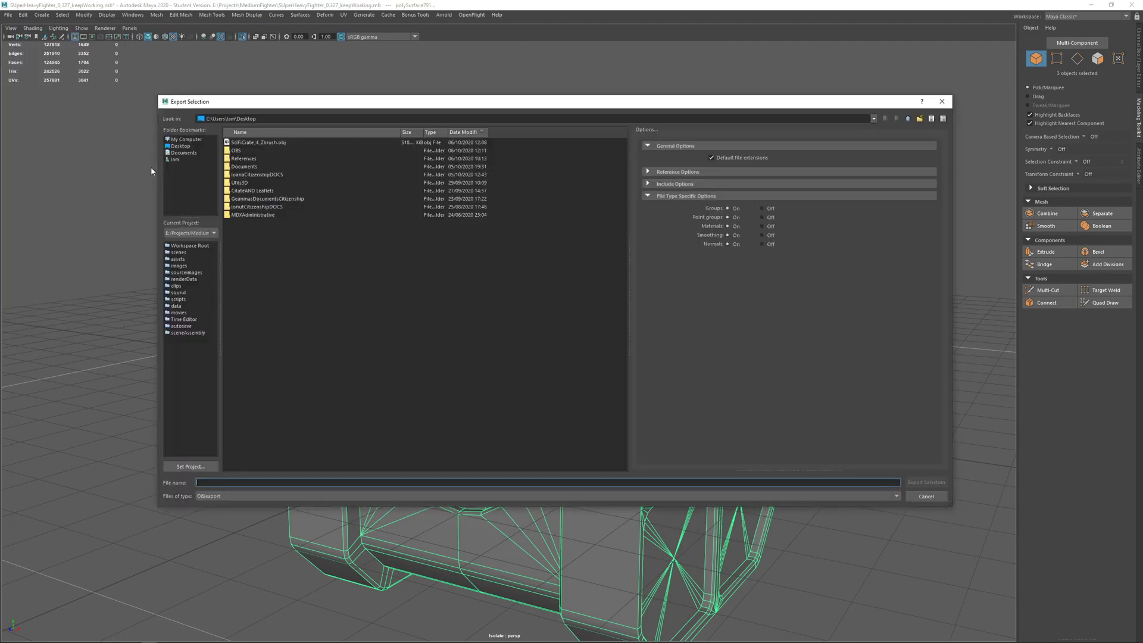
pyautogui.click(256, 143)
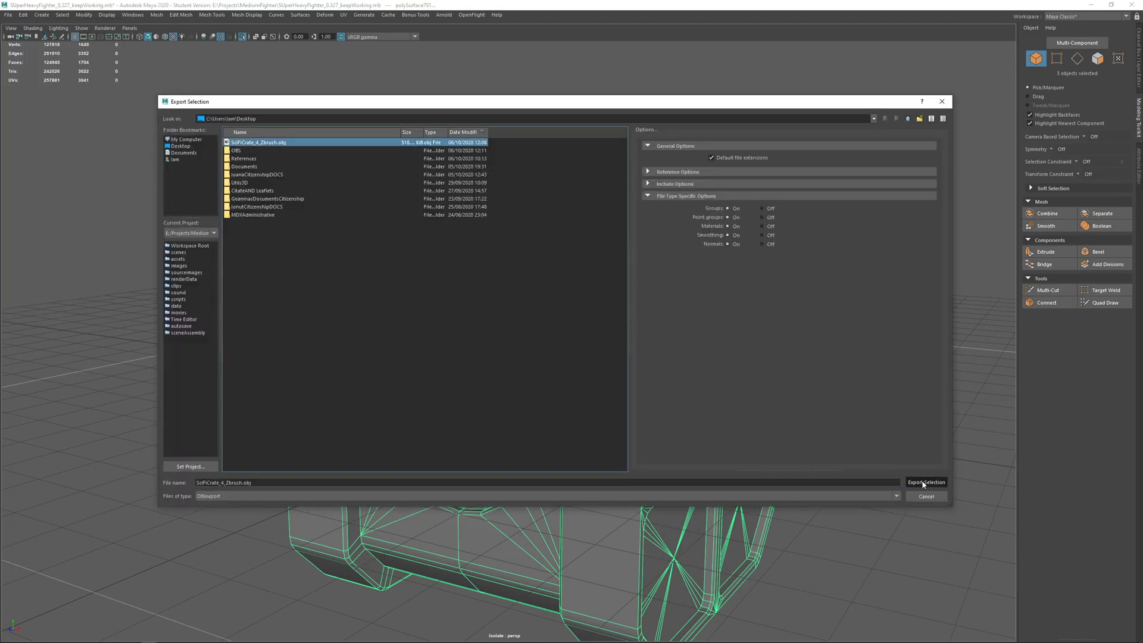
pyautogui.click(923, 483)
pyautogui.click(536, 318)
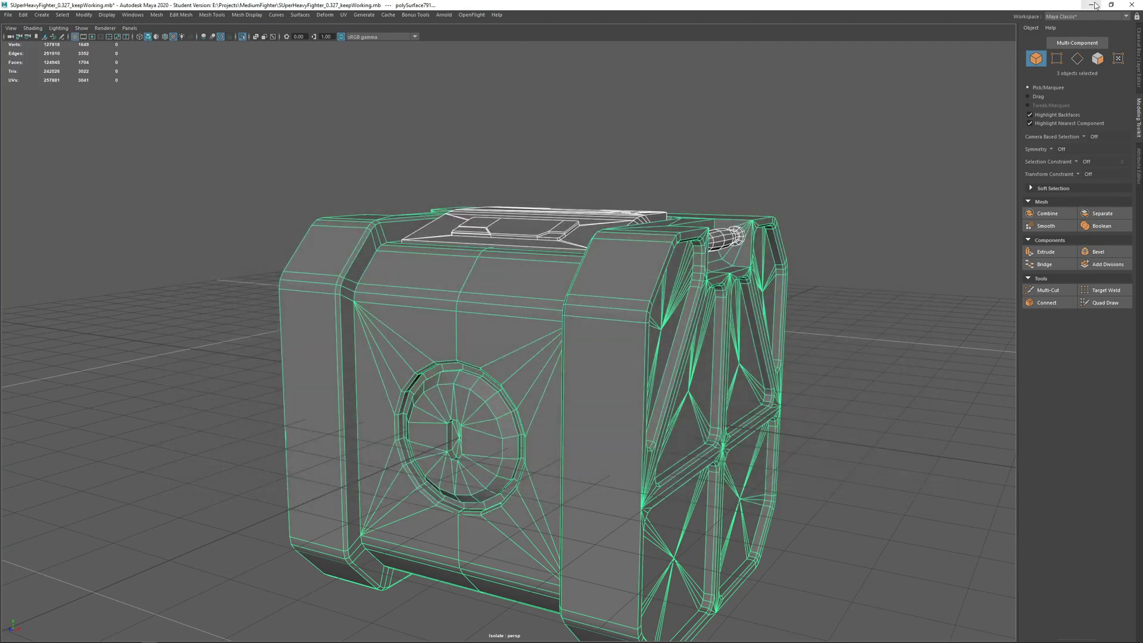
# Switch to ZBrush and import SciFiCrate_4_Zbrush.obj from the Desktop.
pyautogui.click(1093, 5)
pyautogui.hotkey('alt', 'Tab')
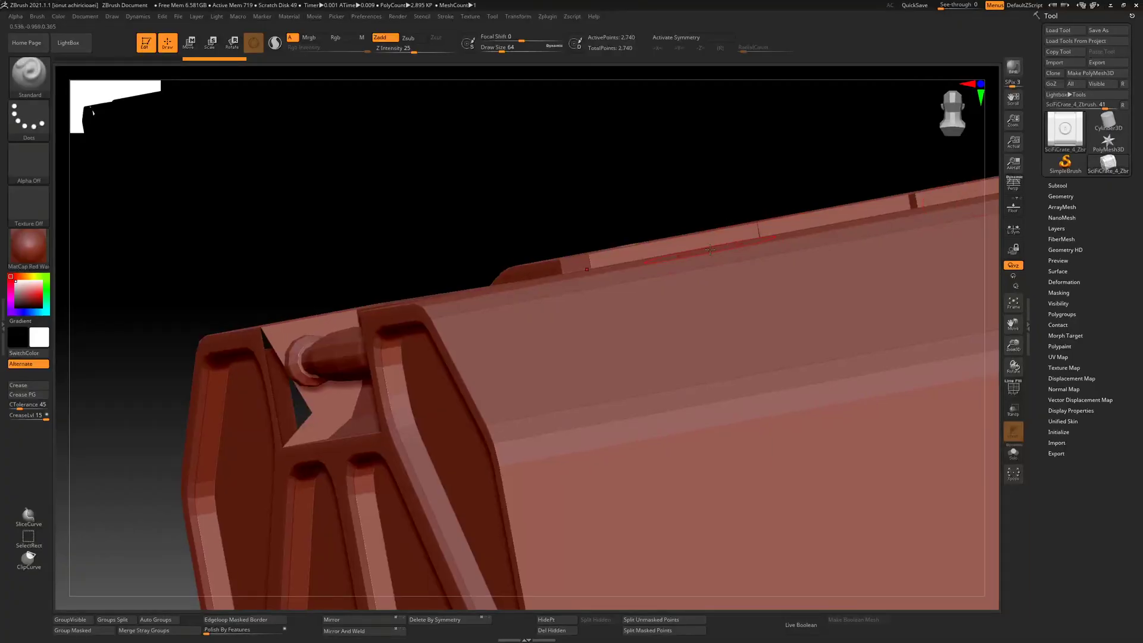
pyautogui.click(1063, 61)
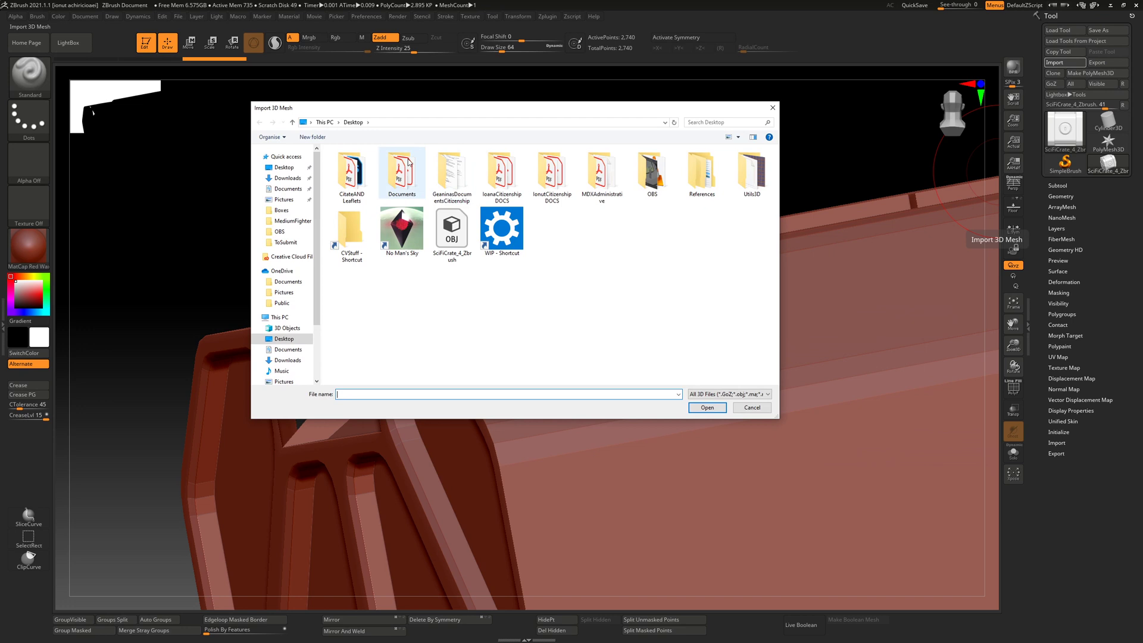
pyautogui.doubleClick(451, 236)
pyautogui.click(953, 86)
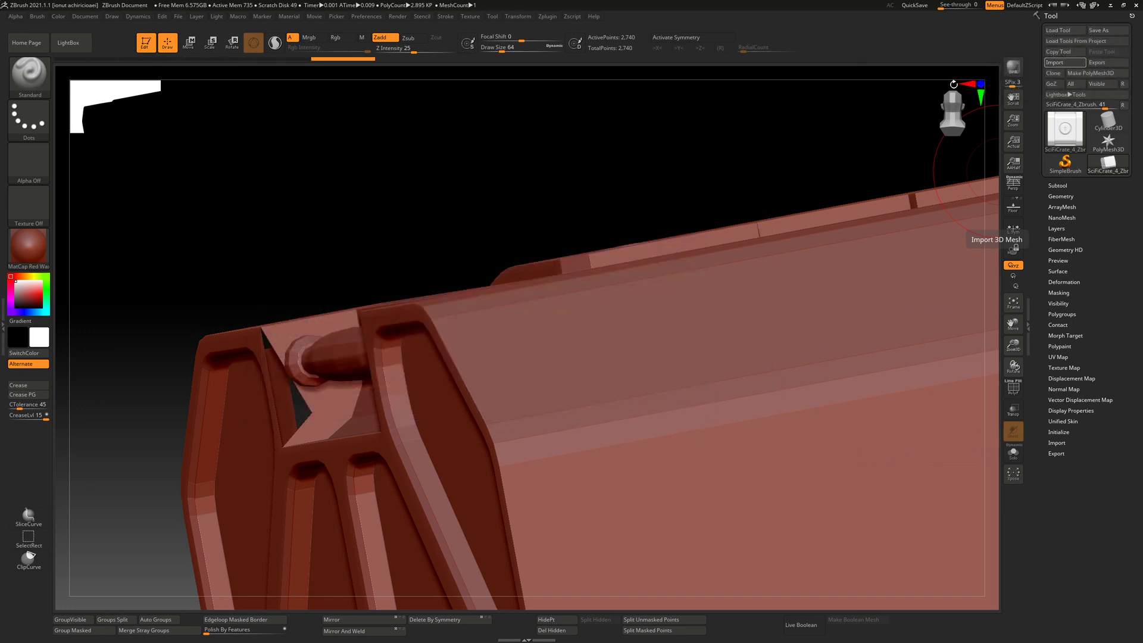
# Turn on the polyframe display and examine the imported crate's wireframe from the top, side and front.
pyautogui.keyDown('ctrl'); pyautogui.moveTo(713, 330); pyautogui.dragTo(631, 376, button='right'); pyautogui.keyUp('ctrl')
pyautogui.click(1014, 389)
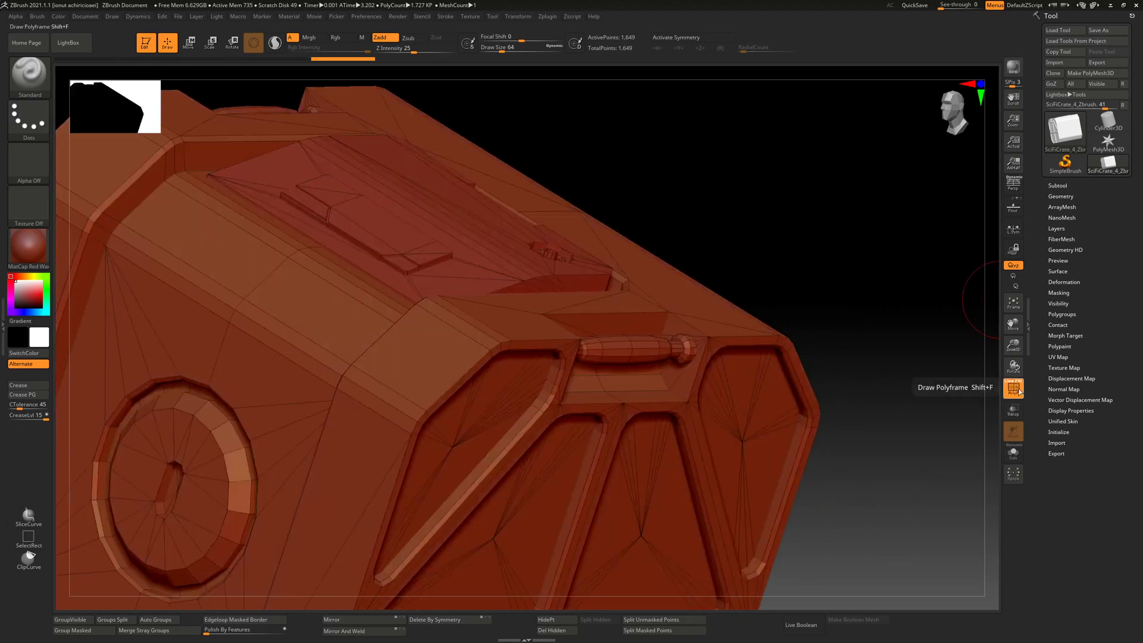
pyautogui.moveTo(715, 351); pyautogui.dragTo(619, 345, button='right')
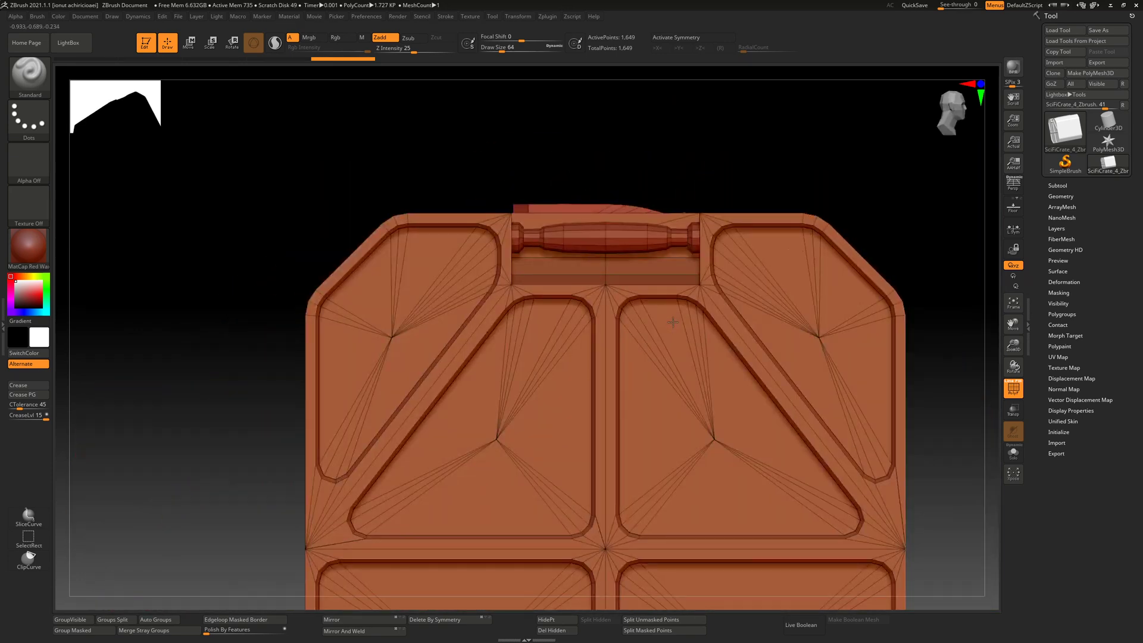
pyautogui.keyDown('alt'); pyautogui.moveTo(583, 381); pyautogui.dragTo(641, 340, button='right'); pyautogui.keyUp('alt')
pyautogui.keyDown('ctrl'); pyautogui.moveTo(640, 339); pyautogui.dragTo(569, 321, button='right'); pyautogui.keyUp('ctrl')
pyautogui.moveTo(568, 322)
pyautogui.mouseDown(button='right')
pyautogui.moveTo(607, 323)
pyautogui.moveTo(483, 351)
pyautogui.moveTo(620, 366)
pyautogui.mouseUp(button='right')
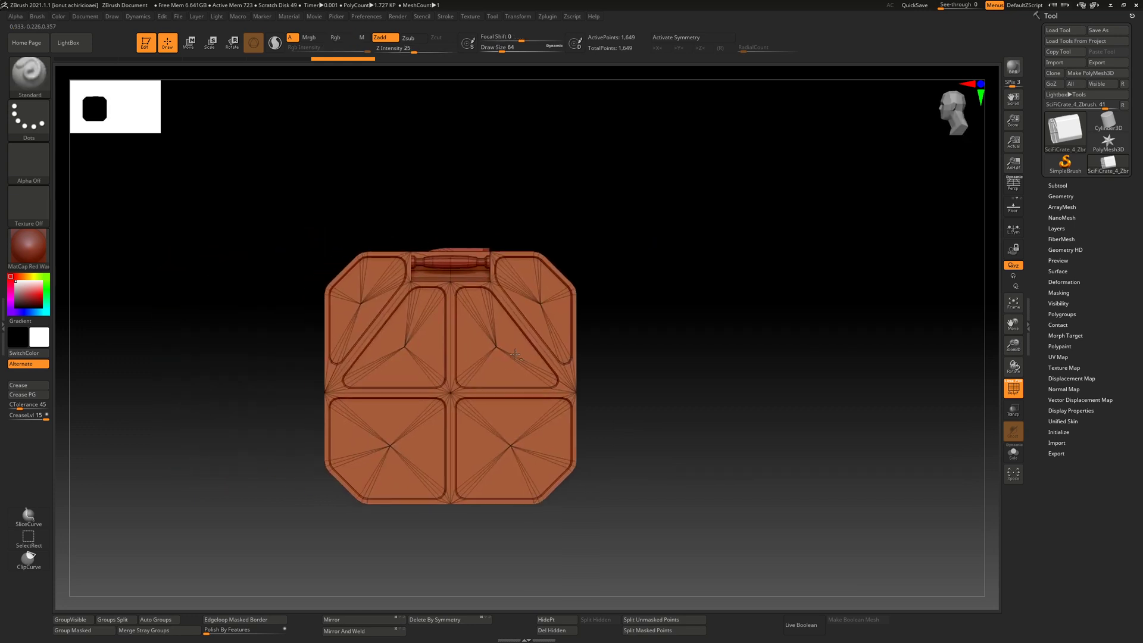
pyautogui.moveTo(340, 352)
pyautogui.mouseDown(button='right')
pyautogui.moveTo(550, 362)
pyautogui.moveTo(460, 327)
pyautogui.moveTo(823, 289)
pyautogui.mouseUp(button='right')
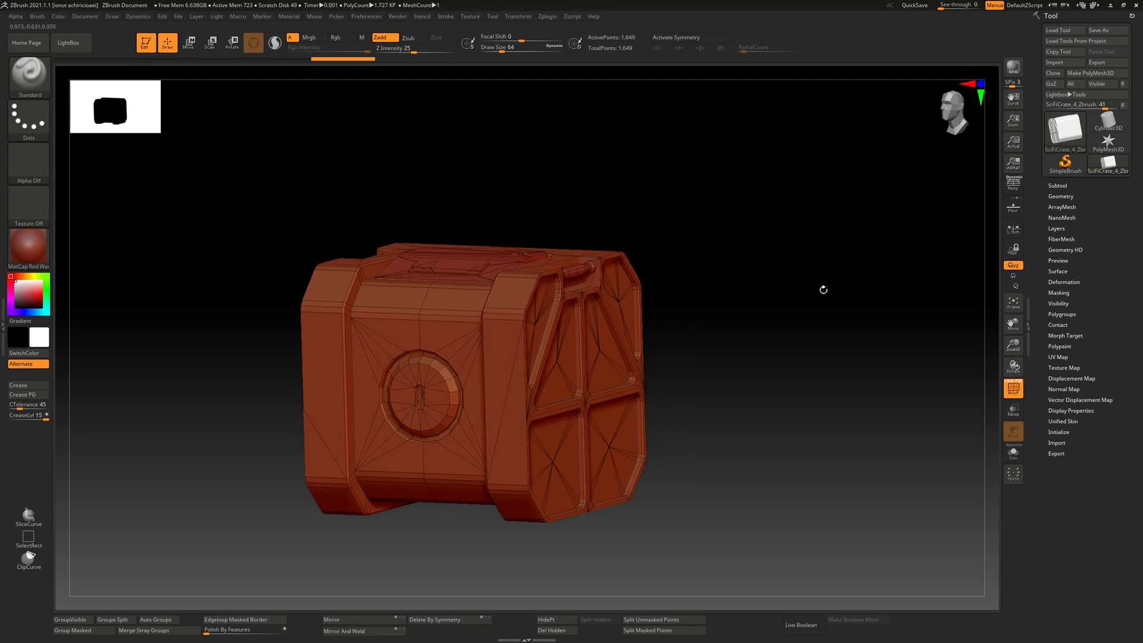
# Try subdividing the crate with Divide in the geometry settings, and step back to the unsubdivided mesh.
pyautogui.click(1060, 195)
pyautogui.moveTo(554, 286); pyautogui.dragTo(628, 316, button='right')
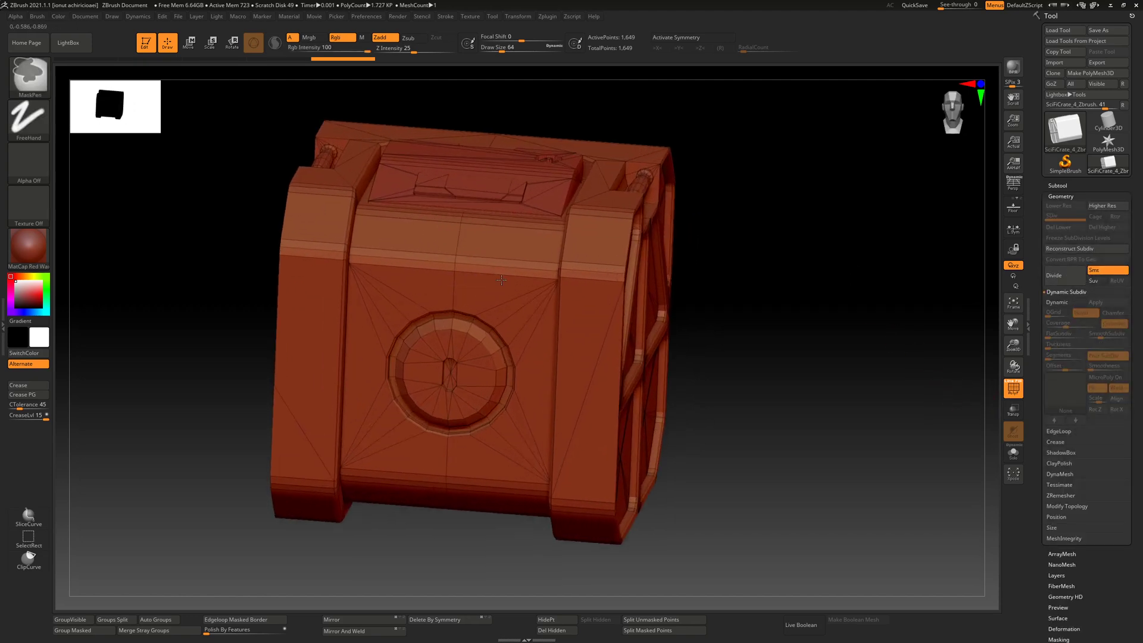
pyautogui.click(1071, 274)
pyautogui.click(1071, 274)
pyautogui.moveTo(595, 393); pyautogui.dragTo(654, 398, button='right')
pyautogui.hotkey('shift', 'd')
pyautogui.hotkey('shift', 'd')
# Examine the triangle fans around the front circular recess and the crossing ribs of the side panel.
pyautogui.moveTo(537, 319); pyautogui.dragTo(646, 328, button='right')
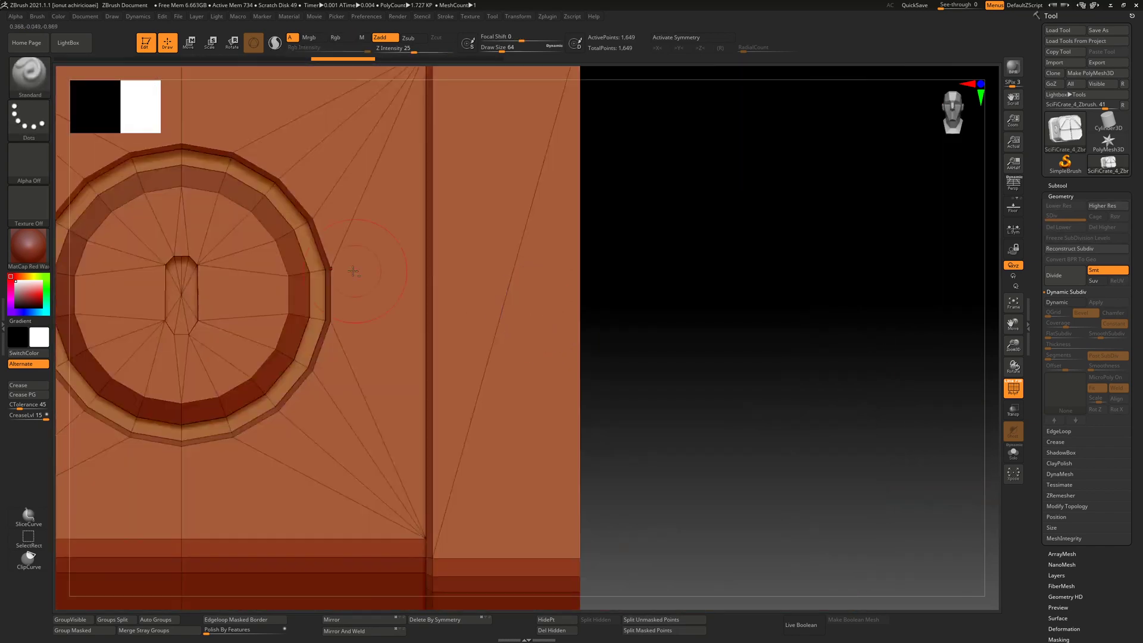
pyautogui.moveTo(352, 269)
pyautogui.keyDown('alt'); pyautogui.mouseDown(button='right')
pyautogui.moveTo(660, 355)
pyautogui.moveTo(551, 326)
pyautogui.moveTo(535, 334)
pyautogui.moveTo(530, 322)
pyautogui.mouseUp(button='right'); pyautogui.keyUp('alt')
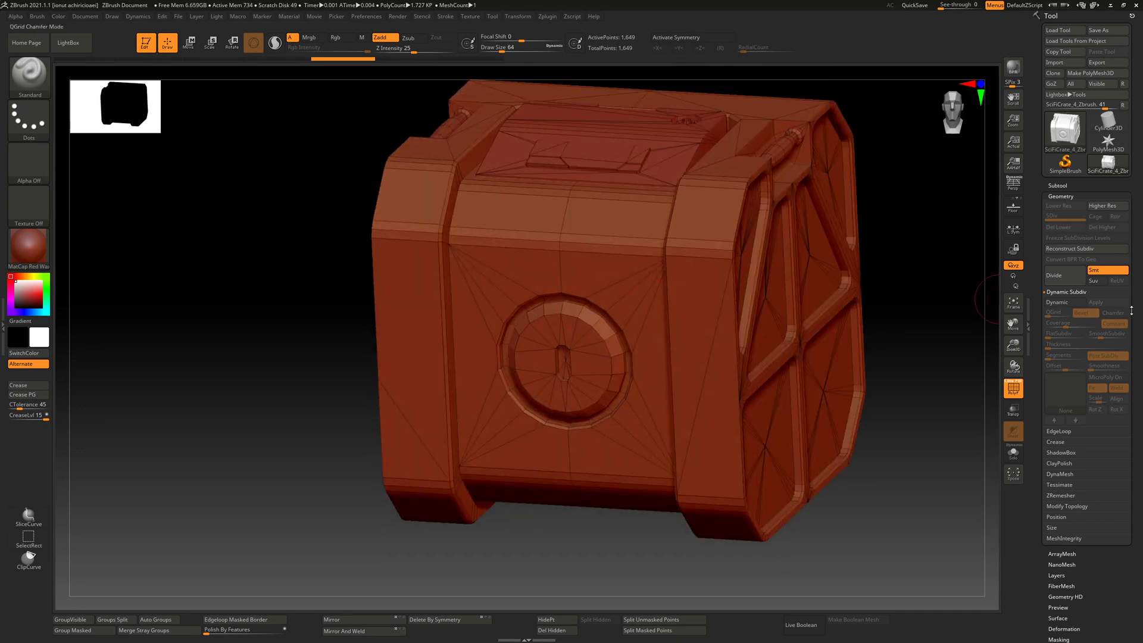
pyautogui.click(1060, 195)
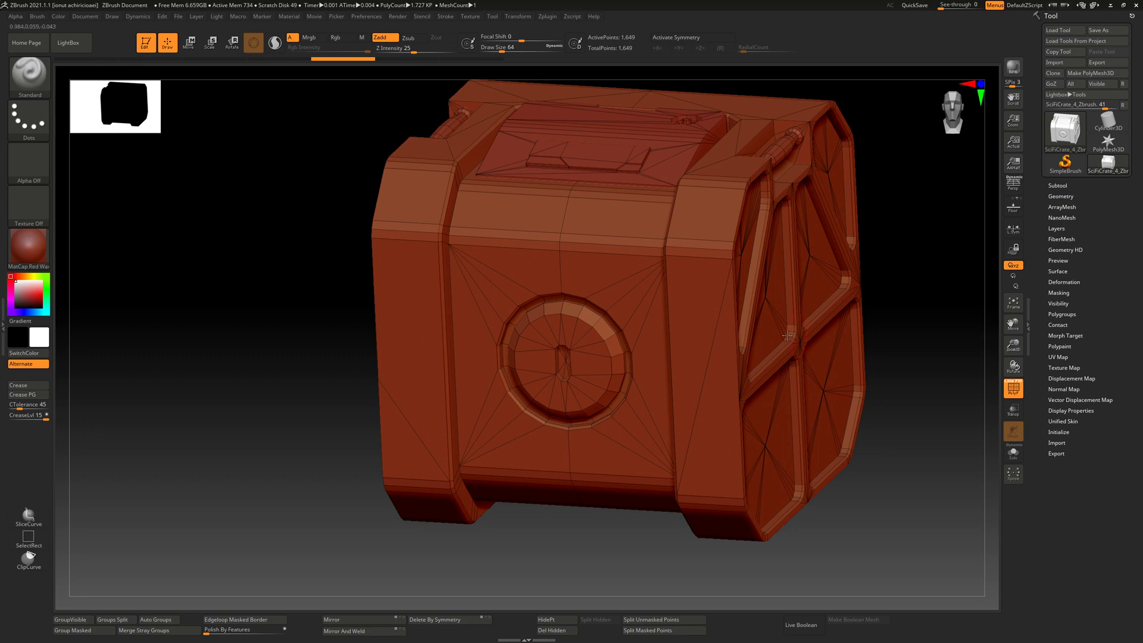
pyautogui.moveTo(787, 335)
pyautogui.mouseDown(button='right')
pyautogui.moveTo(835, 325)
pyautogui.moveTo(667, 335)
pyautogui.moveTo(687, 306)
pyautogui.moveTo(683, 280)
pyautogui.mouseUp(button='right')
pyautogui.moveTo(682, 280)
pyautogui.keyDown('ctrl'); pyautogui.mouseDown(button='right')
pyautogui.moveTo(686, 302)
pyautogui.moveTo(798, 322)
pyautogui.mouseUp(button='right'); pyautogui.keyUp('ctrl')
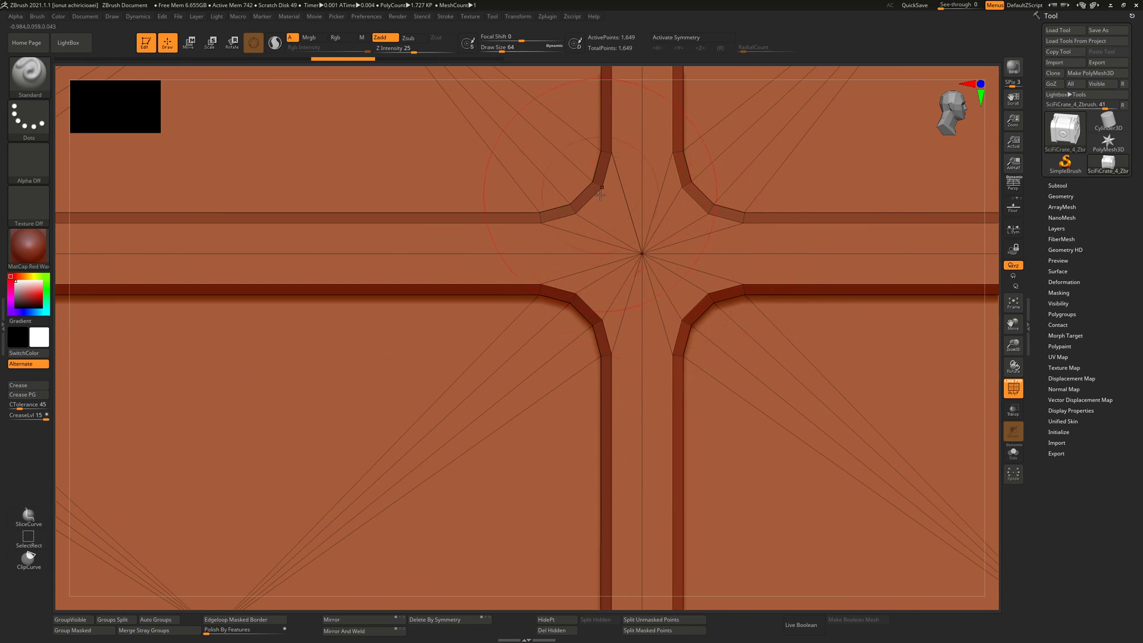
pyautogui.moveTo(601, 195); pyautogui.dragTo(479, 273, button='right')
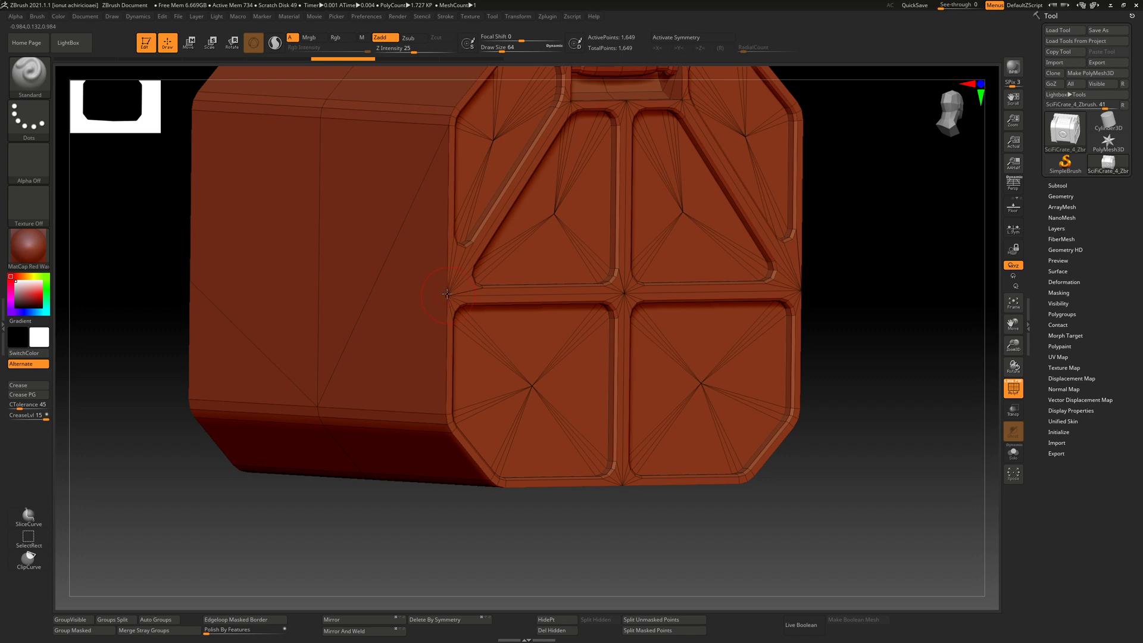
# Subdivide the crate as a test of its side topology, and undo the subdivision.
pyautogui.hotkey('ctrl', 'd')
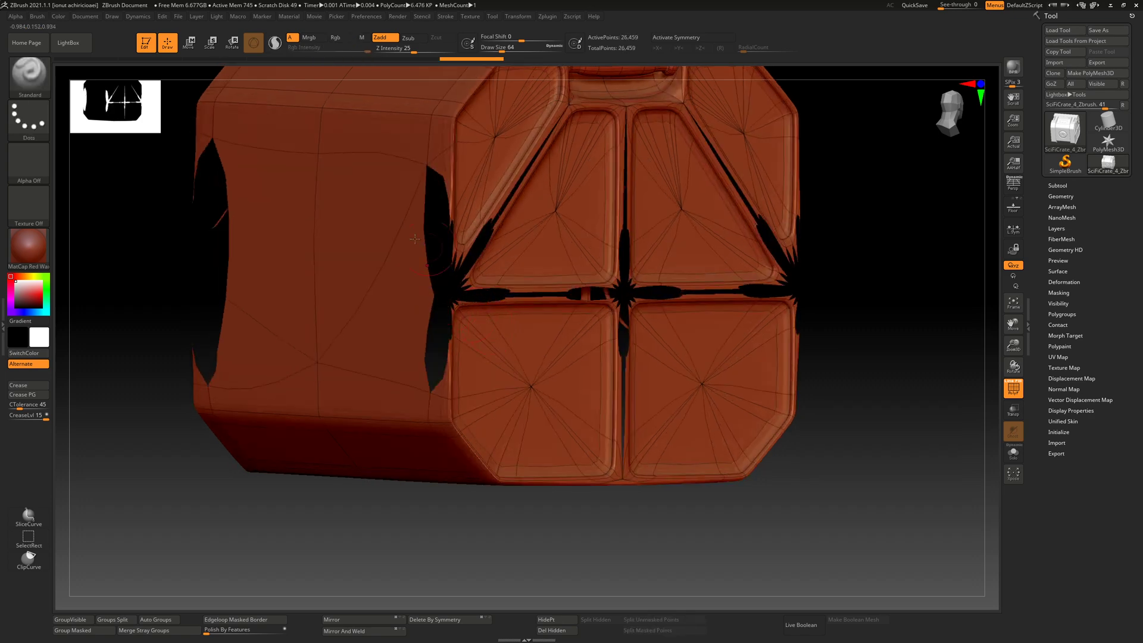
pyautogui.hotkey('ctrl', 'z')
pyautogui.hotkey('ctrl', 'z')
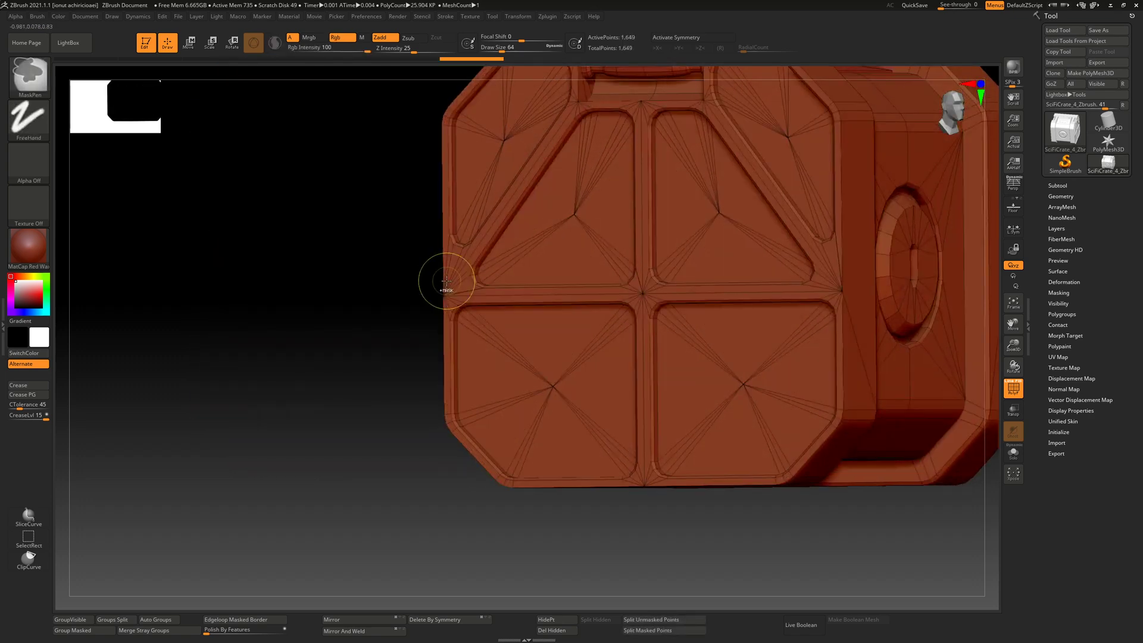
# Subdivide the crate twice as a test, check the side panel's ribs without the polyframe, and undo both subdivisions.
pyautogui.keyDown('alt'); pyautogui.moveTo(612, 325); pyautogui.dragTo(502, 414, button='right'); pyautogui.keyUp('alt')
pyautogui.hotkey('ctrl', 'd')
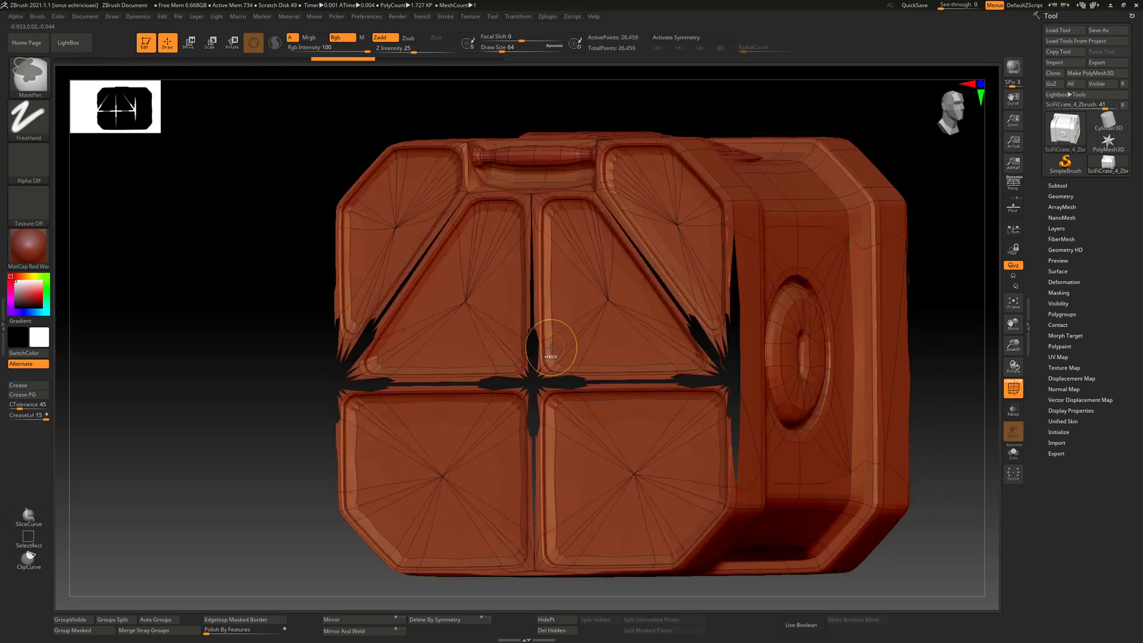
pyautogui.hotkey('ctrl', 'd')
pyautogui.moveTo(995, 367); pyautogui.dragTo(985, 373)
pyautogui.click(1015, 393)
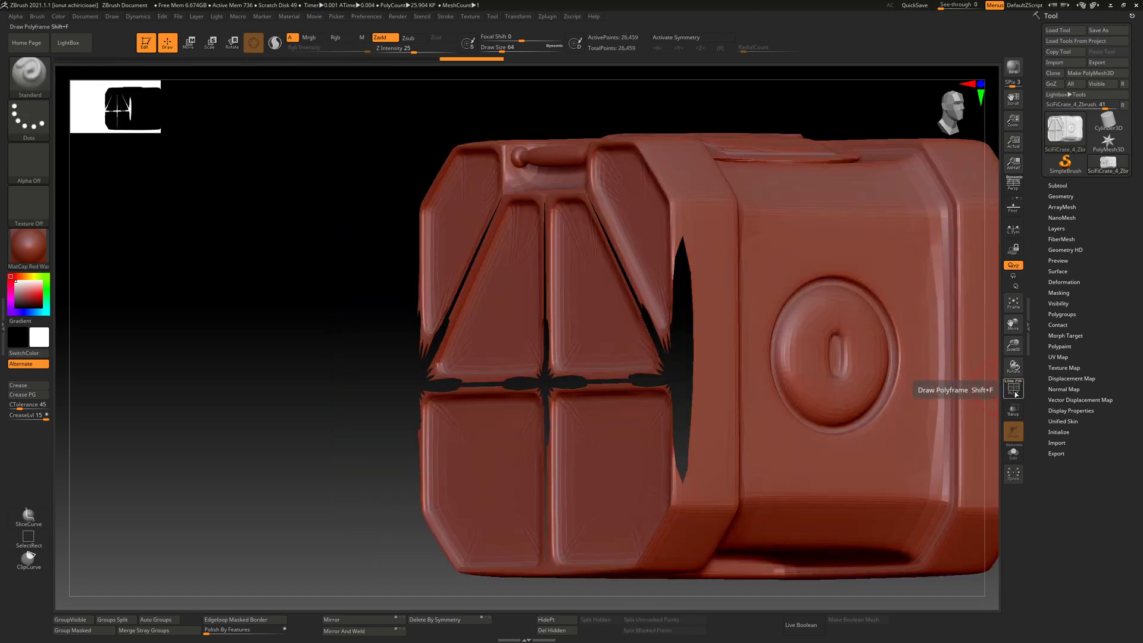
pyautogui.click(1014, 393)
pyautogui.keyDown('alt'); pyautogui.moveTo(878, 315); pyautogui.dragTo(649, 335, button='right'); pyautogui.keyUp('alt')
pyautogui.hotkey('ctrl', 'z')
pyautogui.hotkey('ctrl', 'z')
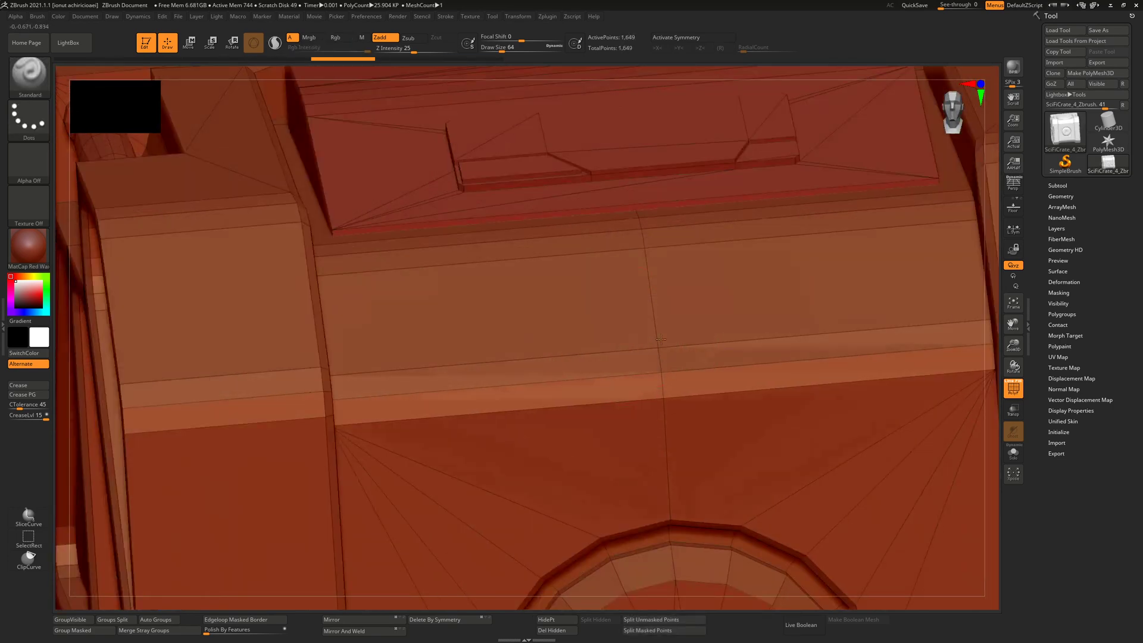
# Remesh the crate with DynaMesh at resolution 128.
pyautogui.moveTo(691, 360); pyautogui.dragTo(684, 363)
pyautogui.moveTo(673, 357)
pyautogui.keyDown('ctrl'); pyautogui.mouseDown(button='right')
pyautogui.moveTo(625, 410)
pyautogui.moveTo(665, 384)
pyautogui.moveTo(633, 370)
pyautogui.moveTo(668, 427)
pyautogui.moveTo(627, 347)
pyautogui.mouseUp(button='right'); pyautogui.keyUp('ctrl')
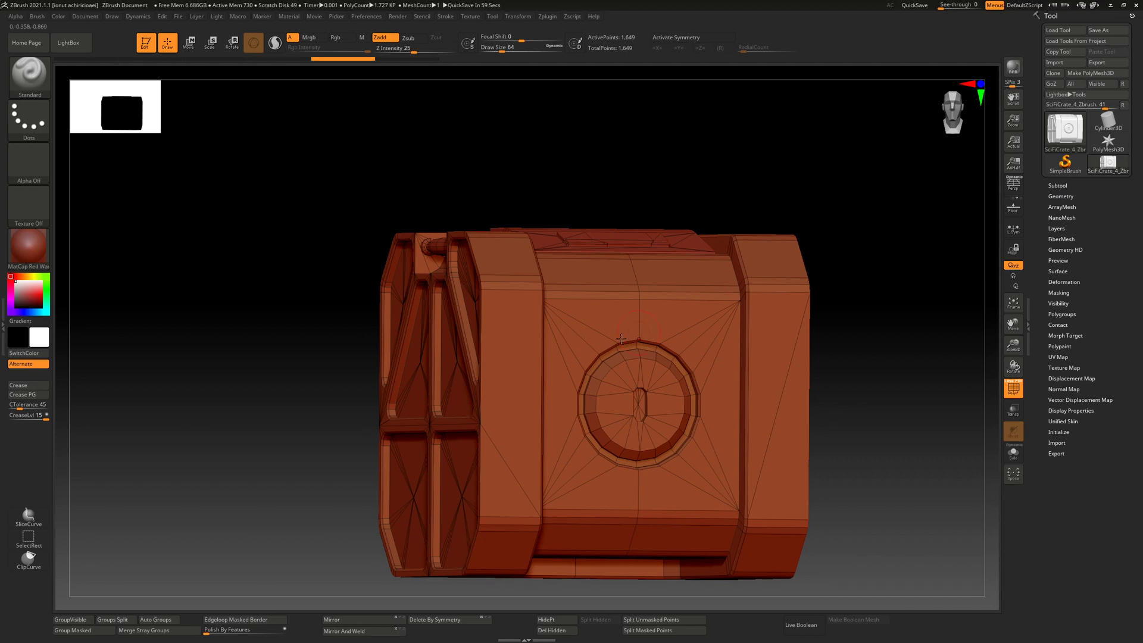
pyautogui.moveTo(621, 339); pyautogui.dragTo(550, 393, button='right')
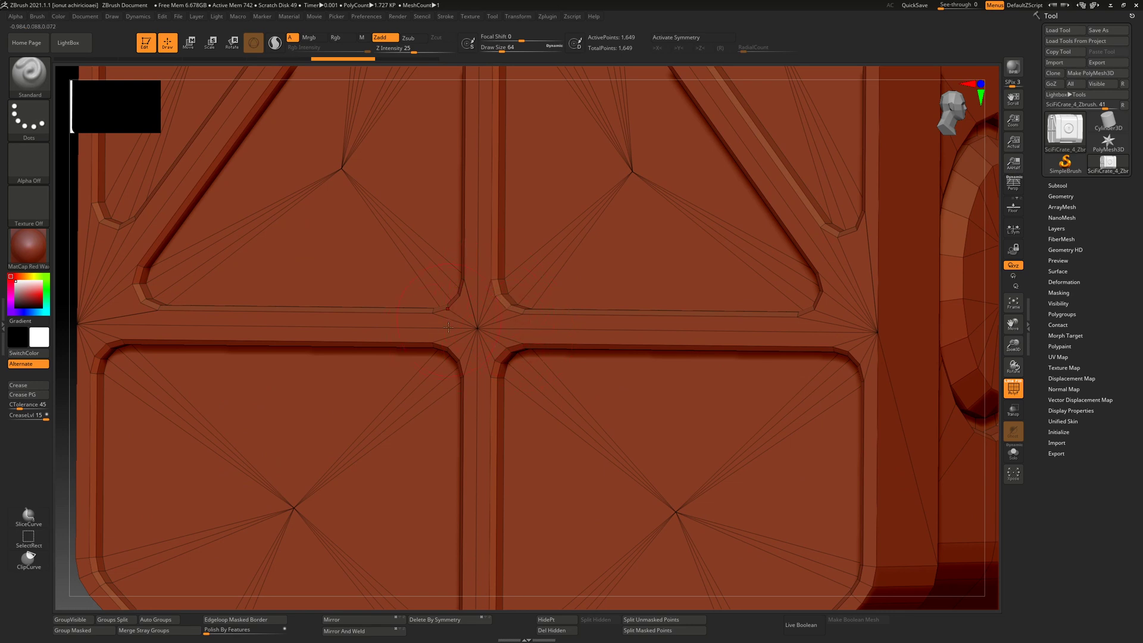
pyautogui.keyDown('alt'); pyautogui.moveTo(421, 355); pyautogui.dragTo(459, 337, button='right'); pyautogui.keyUp('alt')
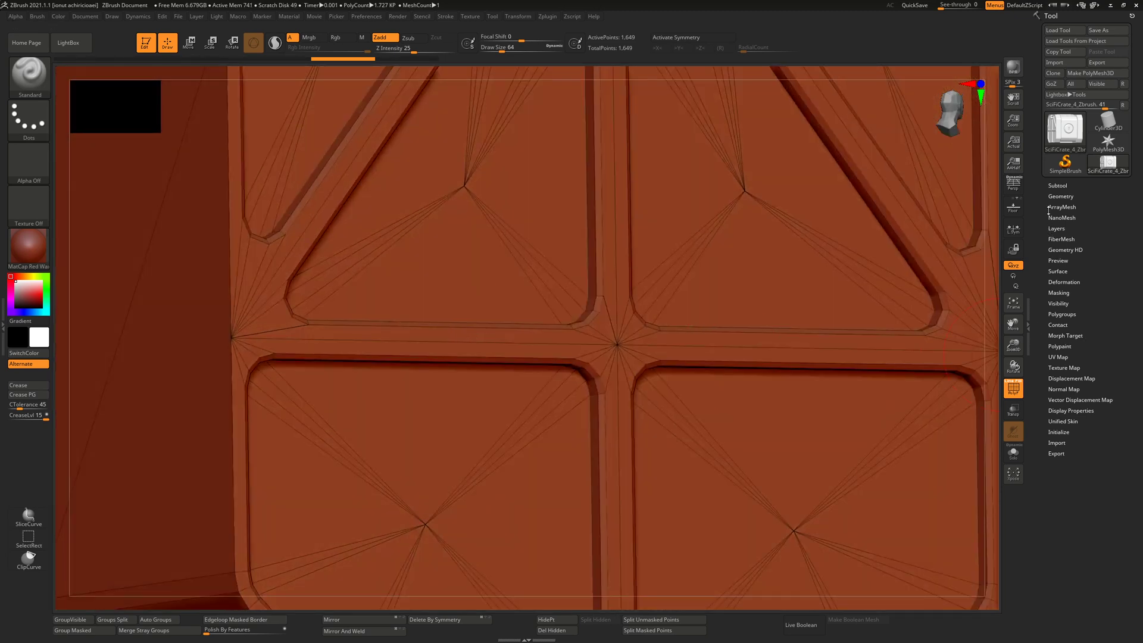
pyautogui.click(1059, 196)
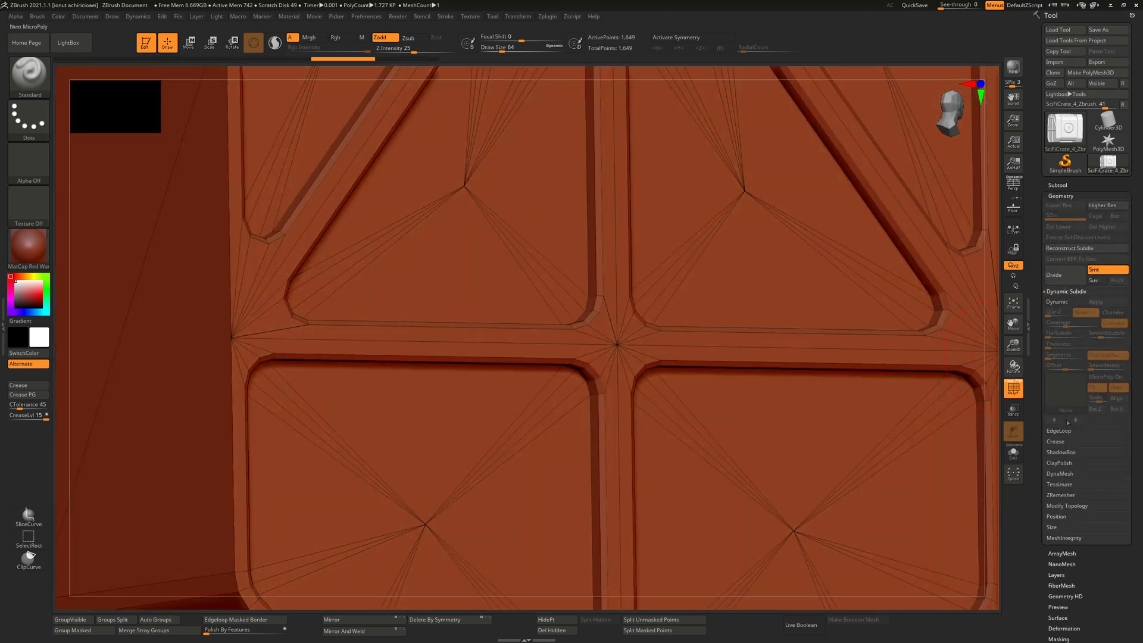
pyautogui.click(1058, 475)
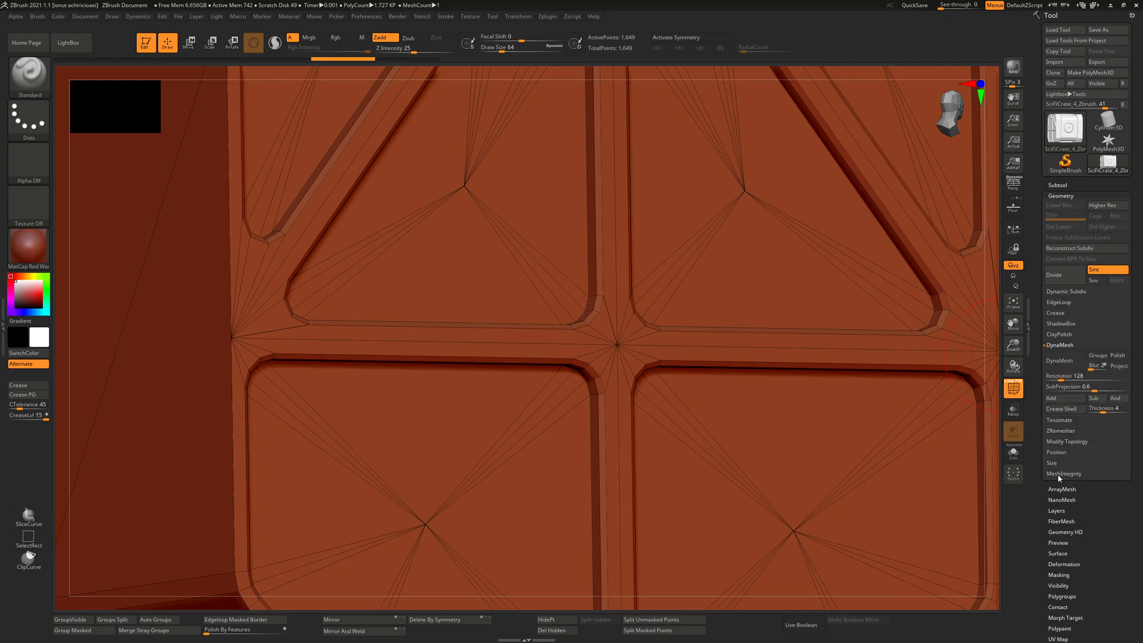
pyautogui.click(1065, 363)
# Inspect the remeshed surface around the front circular recess and undo the DynaMesh.
pyautogui.keyDown('ctrl'); pyautogui.moveTo(791, 348); pyautogui.dragTo(625, 336, button='right'); pyautogui.keyUp('ctrl')
pyautogui.moveTo(625, 335); pyautogui.dragTo(553, 319, button='right')
pyautogui.keyDown('alt'); pyautogui.moveTo(729, 269); pyautogui.dragTo(687, 312, button='right'); pyautogui.keyUp('alt')
pyautogui.moveTo(762, 315); pyautogui.dragTo(664, 331, button='right')
pyautogui.moveTo(899, 339)
pyautogui.keyDown('alt'); pyautogui.mouseDown(button='right')
pyautogui.moveTo(652, 344)
pyautogui.moveTo(532, 298)
pyautogui.moveTo(583, 350)
pyautogui.mouseUp(button='right'); pyautogui.keyUp('alt')
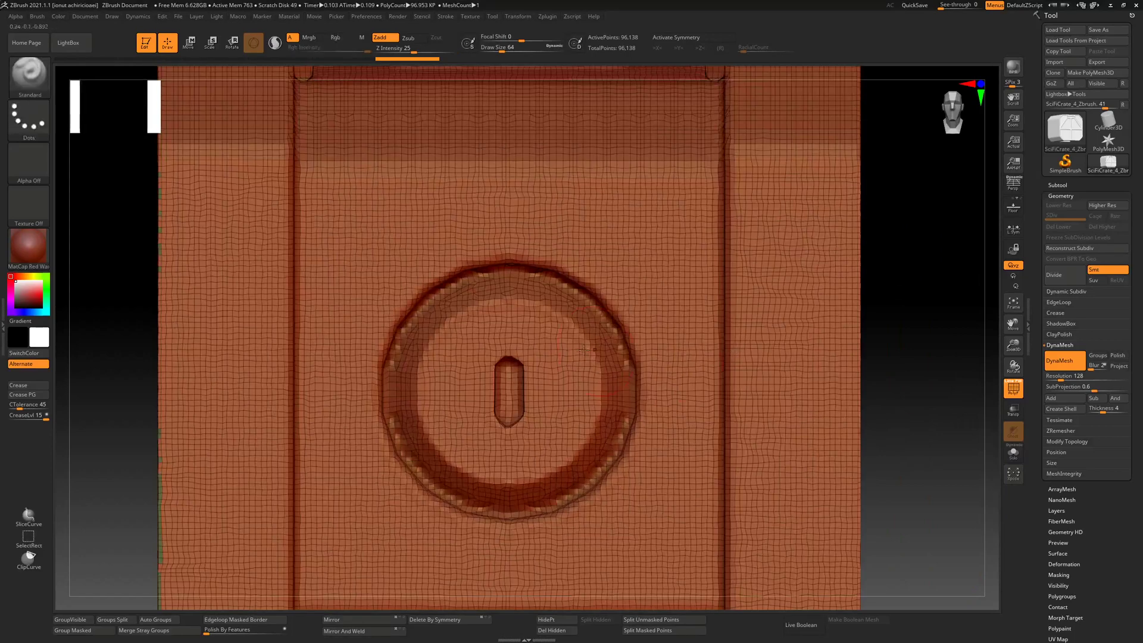
pyautogui.hotkey('ctrl', 'z')
# Remesh the crate with DynaMesh at resolution 648 and blur 0.
pyautogui.click(1066, 375)
pyautogui.write('448')
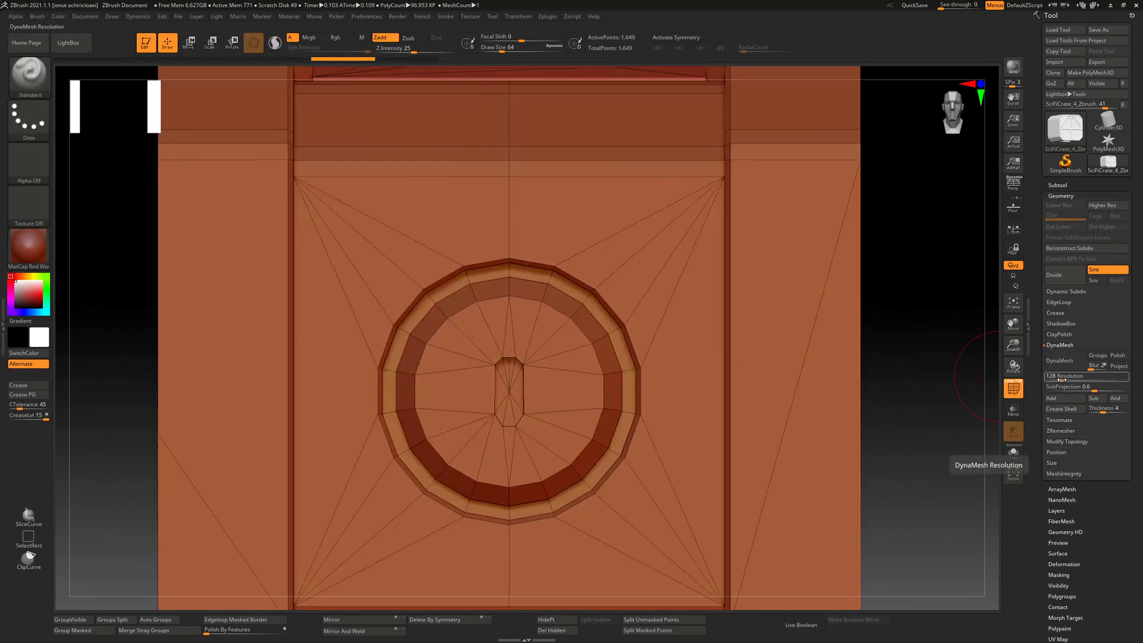
pyautogui.click(1094, 367)
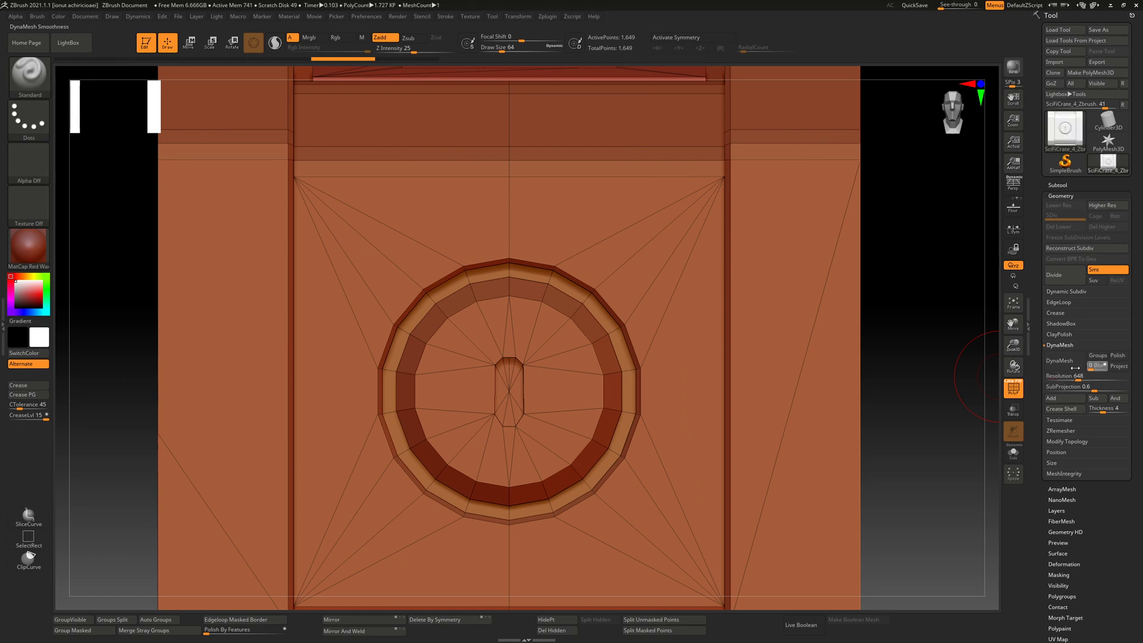
pyautogui.write('0')
pyautogui.press('Return')
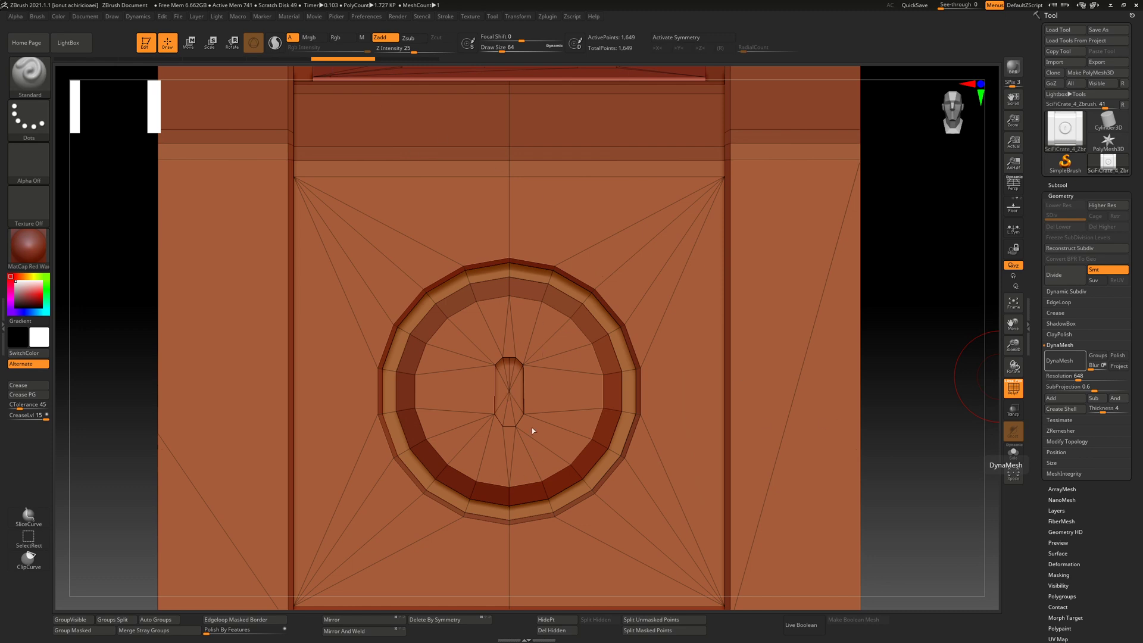
pyautogui.hotkey('alt', 'd')
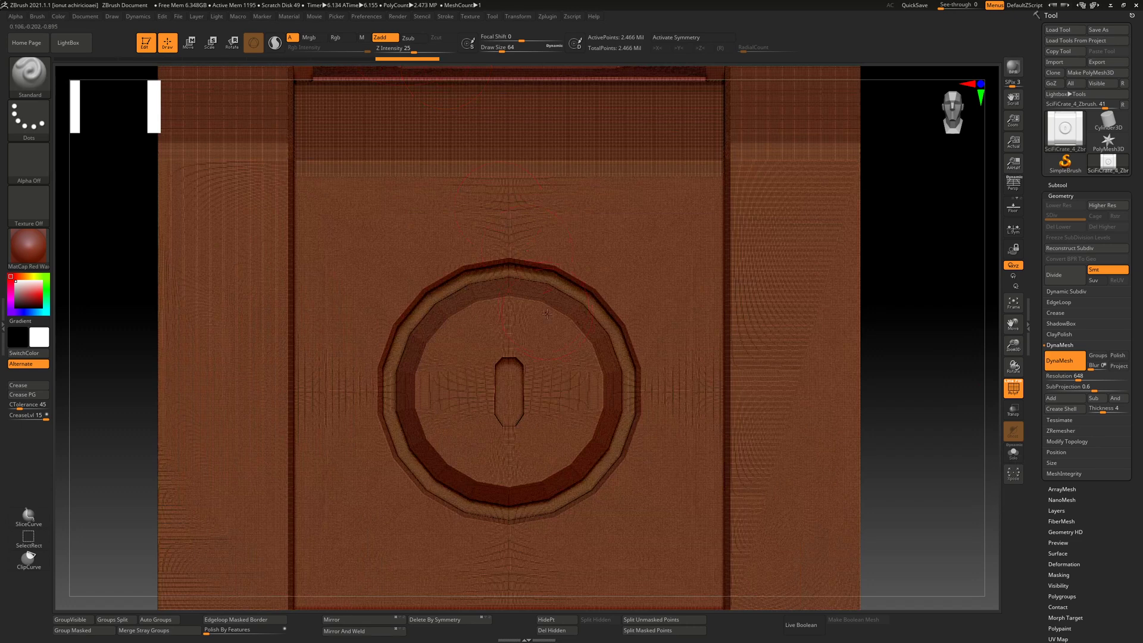
# Turn off the polyframe display and smooth the horizontal bevel edges across the crate's upper front, including the frames on both ends.
pyautogui.moveTo(658, 257)
pyautogui.keyDown('alt'); pyautogui.mouseDown(button='right')
pyautogui.moveTo(661, 404)
pyautogui.moveTo(636, 323)
pyautogui.moveTo(666, 276)
pyautogui.moveTo(969, 384)
pyautogui.mouseUp(button='right'); pyautogui.keyUp('alt')
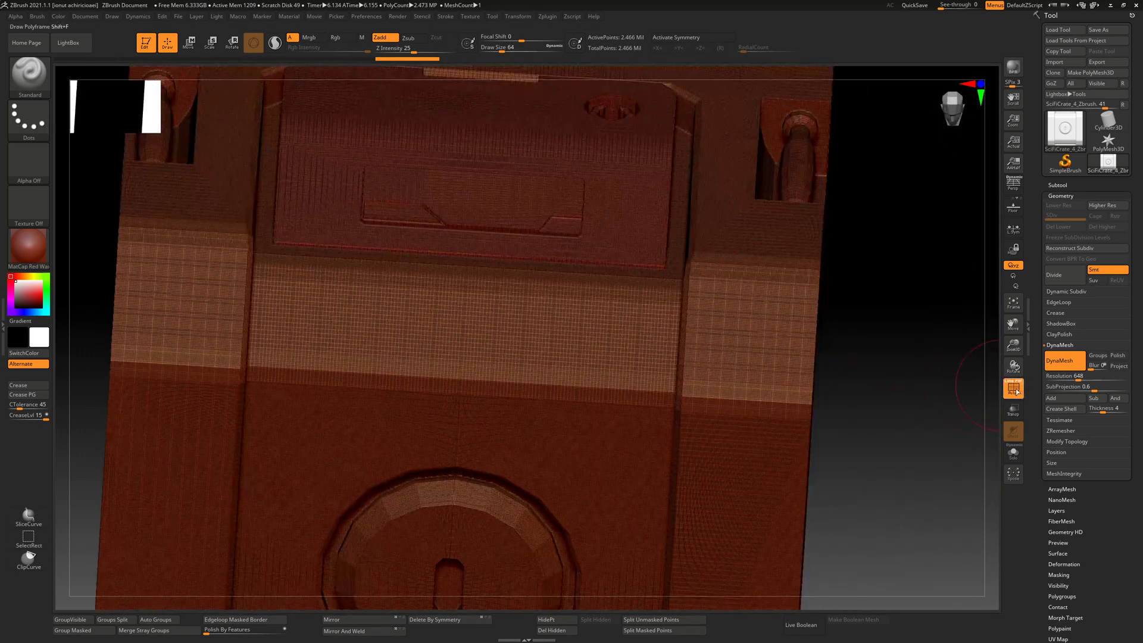
pyautogui.click(1014, 389)
pyautogui.moveTo(703, 381); pyautogui.dragTo(629, 398, button='right')
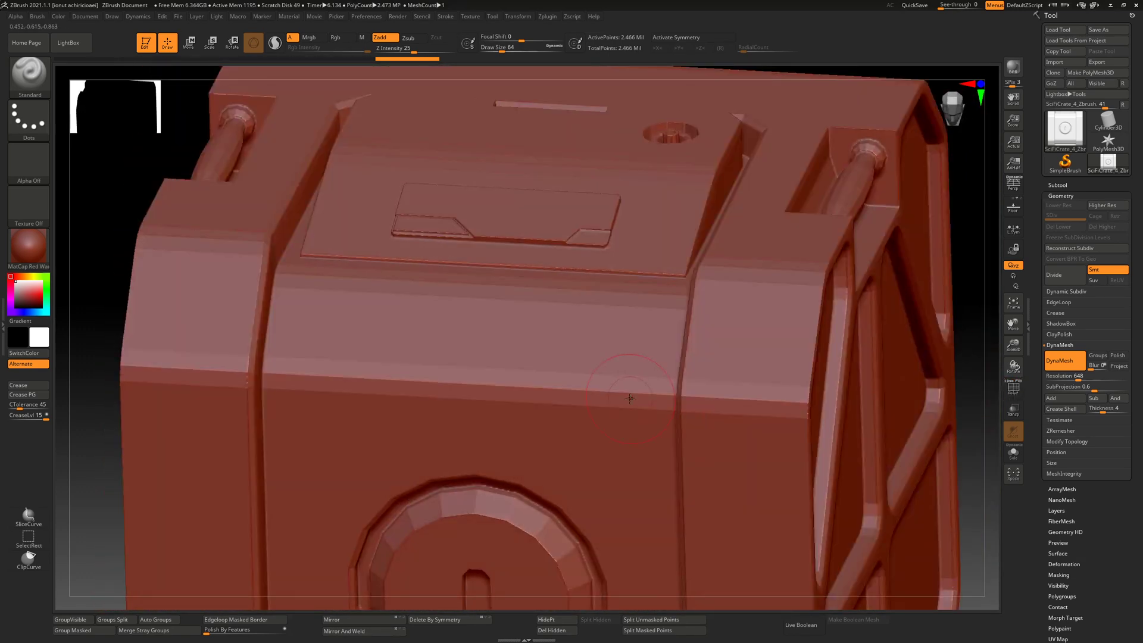
pyautogui.press('shift')
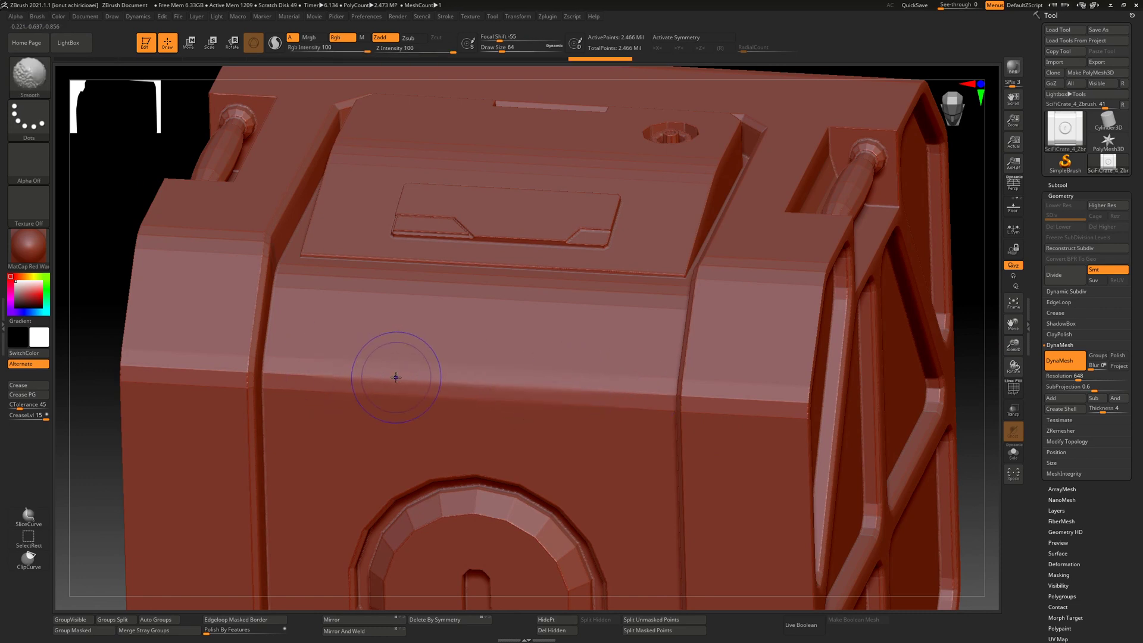
pyautogui.moveTo(396, 377)
pyautogui.keyDown('shift'); pyautogui.mouseDown()
pyautogui.moveTo(306, 376)
pyautogui.moveTo(393, 396)
pyautogui.moveTo(785, 411)
pyautogui.moveTo(729, 408)
pyautogui.mouseUp(); pyautogui.keyUp('shift')
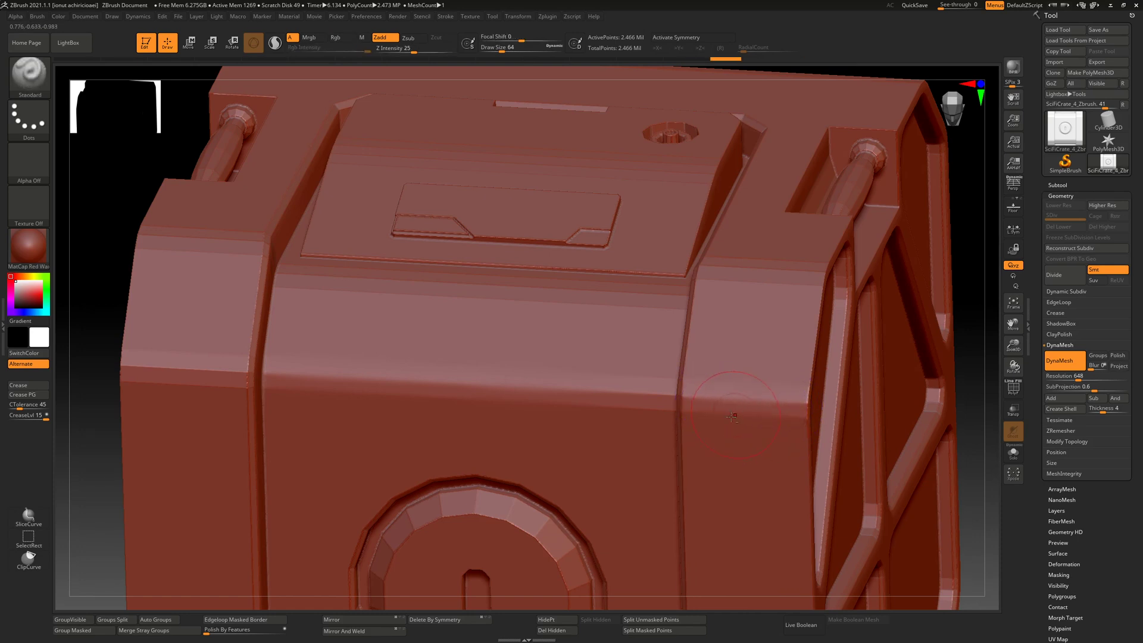
pyautogui.moveTo(214, 370)
pyautogui.keyDown('shift'); pyautogui.mouseDown()
pyautogui.moveTo(189, 370)
pyautogui.moveTo(212, 380)
pyautogui.moveTo(230, 368)
pyautogui.moveTo(218, 379)
pyautogui.moveTo(147, 365)
pyautogui.mouseUp(); pyautogui.keyUp('shift')
pyautogui.press('space')
pyautogui.moveTo(151, 371)
pyautogui.mouseDown(button='right')
pyautogui.moveTo(172, 380)
pyautogui.moveTo(244, 338)
pyautogui.mouseUp(button='right')
pyautogui.rightClick(178, 372)
pyautogui.moveTo(190, 339)
pyautogui.keyDown('shift'); pyautogui.mouseDown()
pyautogui.moveTo(183, 356)
pyautogui.moveTo(222, 347)
pyautogui.moveTo(675, 377)
pyautogui.moveTo(697, 369)
pyautogui.moveTo(687, 359)
pyautogui.mouseUp(); pyautogui.keyUp('shift')
pyautogui.keyDown('shift'); pyautogui.moveTo(577, 358); pyautogui.dragTo(388, 350); pyautogui.keyUp('shift')
# Reduce the draw size to 18 and smooth parts of the faceted ring of the front circular recess.
pyautogui.moveTo(563, 411)
pyautogui.mouseDown(button='right')
pyautogui.moveTo(530, 384)
pyautogui.moveTo(551, 336)
pyautogui.mouseUp(button='right')
pyautogui.moveTo(551, 336)
pyautogui.mouseDown(button='right')
pyautogui.moveTo(467, 369)
pyautogui.moveTo(561, 459)
pyautogui.moveTo(624, 467)
pyautogui.moveTo(600, 463)
pyautogui.moveTo(459, 339)
pyautogui.moveTo(480, 295)
pyautogui.moveTo(490, 328)
pyautogui.mouseUp(button='right')
pyautogui.press('space')
pyautogui.moveTo(490, 328); pyautogui.dragTo(516, 416)
pyautogui.moveTo(513, 458)
pyautogui.keyDown('shift'); pyautogui.mouseDown()
pyautogui.moveTo(501, 458)
pyautogui.moveTo(466, 520)
pyautogui.moveTo(374, 539)
pyautogui.mouseUp(); pyautogui.keyUp('shift')
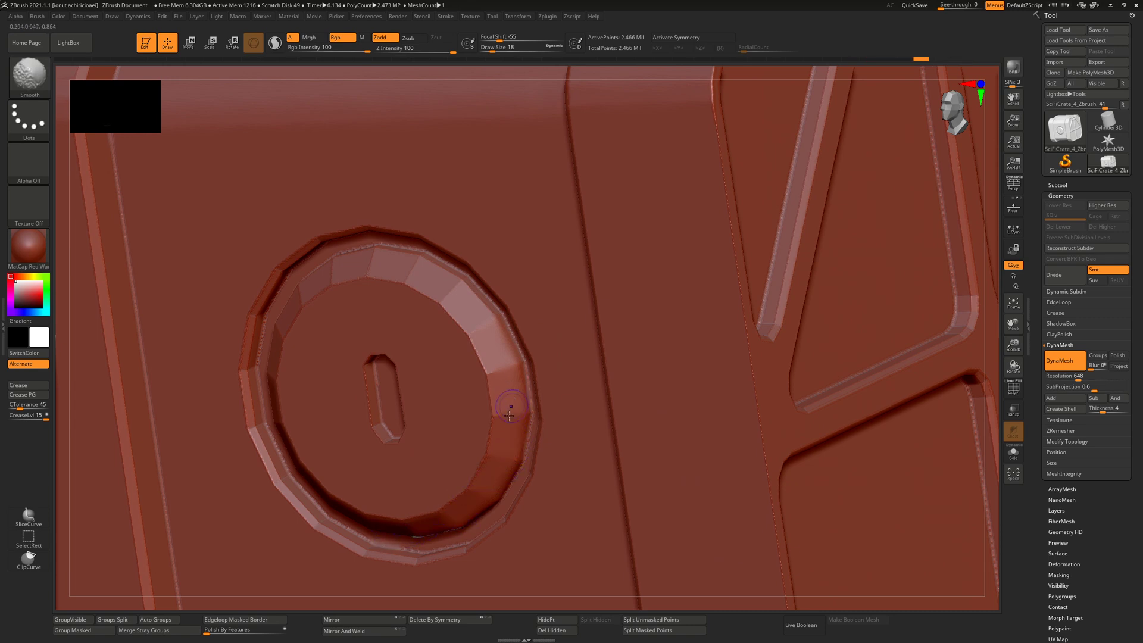
pyautogui.keyDown('shift'); pyautogui.moveTo(504, 478); pyautogui.dragTo(503, 466); pyautogui.keyUp('shift')
pyautogui.keyDown('shift'); pyautogui.moveTo(501, 352); pyautogui.dragTo(440, 269); pyautogui.keyUp('shift')
# Try ClayPolish on the whole crate with a maximum of 25, review the edges, and undo the polish.
pyautogui.keyDown('alt'); pyautogui.moveTo(465, 298); pyautogui.dragTo(625, 316, button='right'); pyautogui.keyUp('alt')
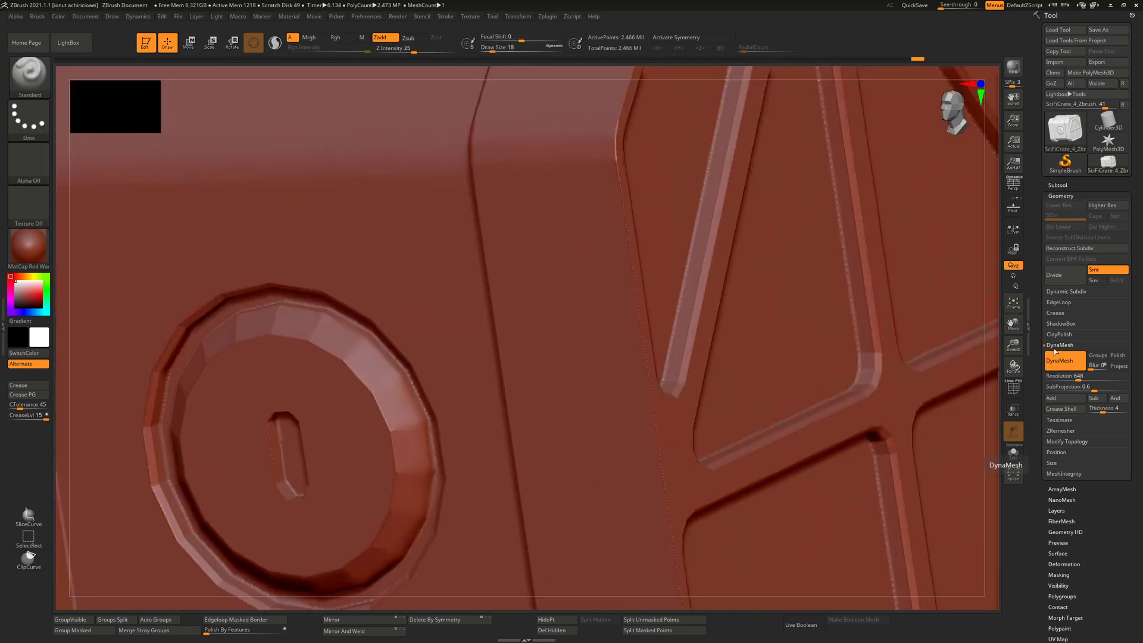
pyautogui.click(1059, 346)
pyautogui.click(1060, 335)
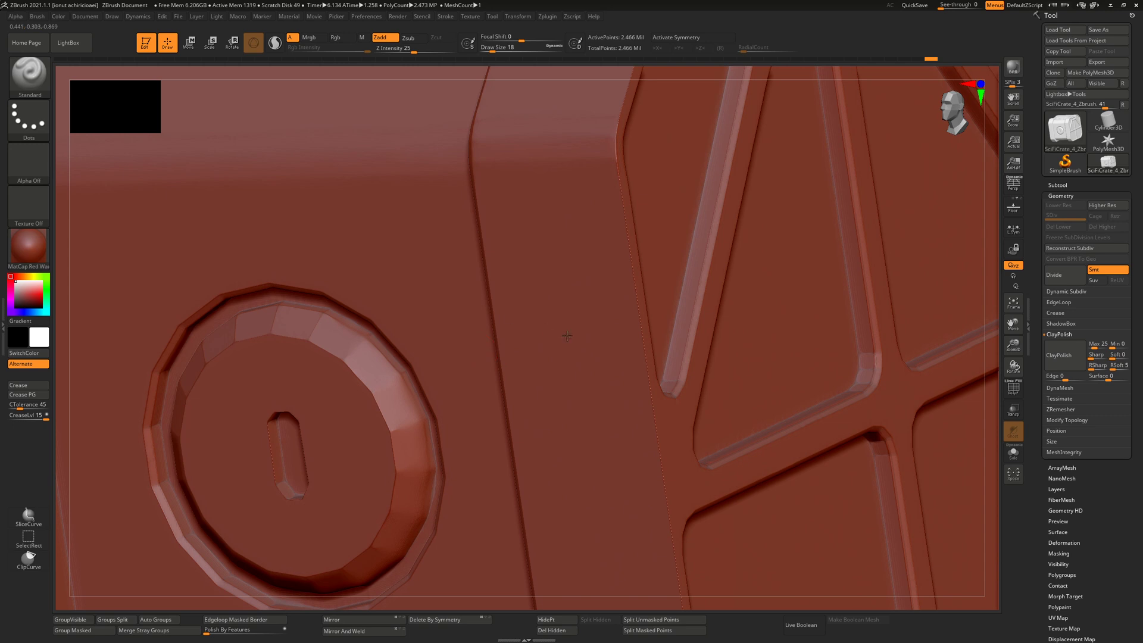
pyautogui.keyDown('alt'); pyautogui.moveTo(567, 336); pyautogui.dragTo(714, 365, button='right'); pyautogui.keyUp('alt')
pyautogui.keyDown('ctrl'); pyautogui.moveTo(629, 332); pyautogui.dragTo(508, 326, button='right'); pyautogui.keyUp('ctrl')
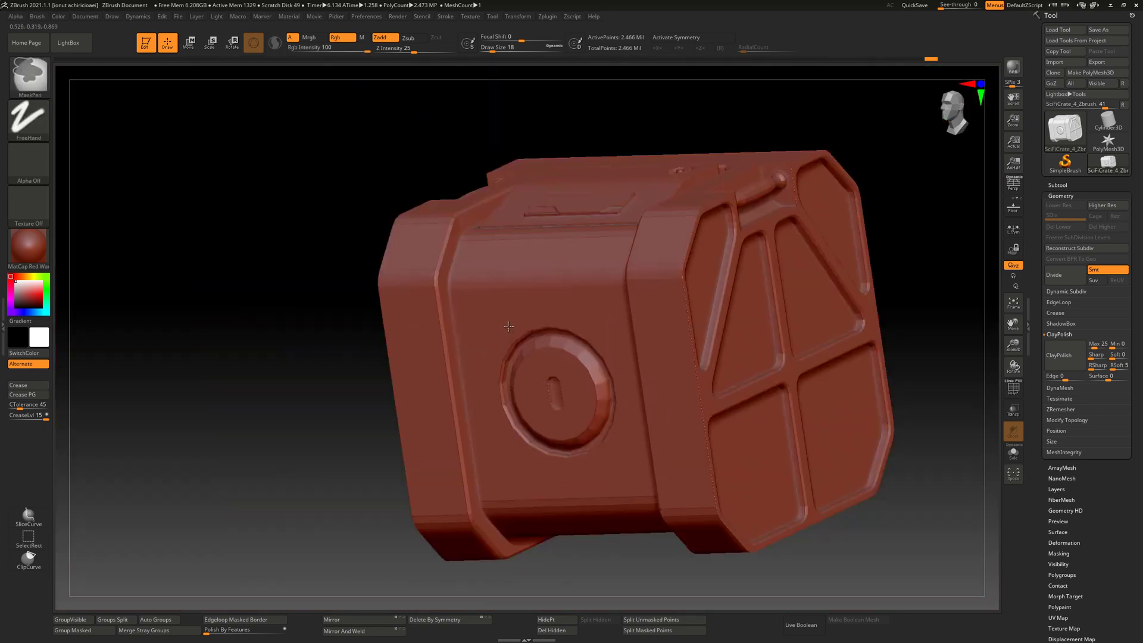
pyautogui.moveTo(655, 337); pyautogui.dragTo(672, 404, button='right')
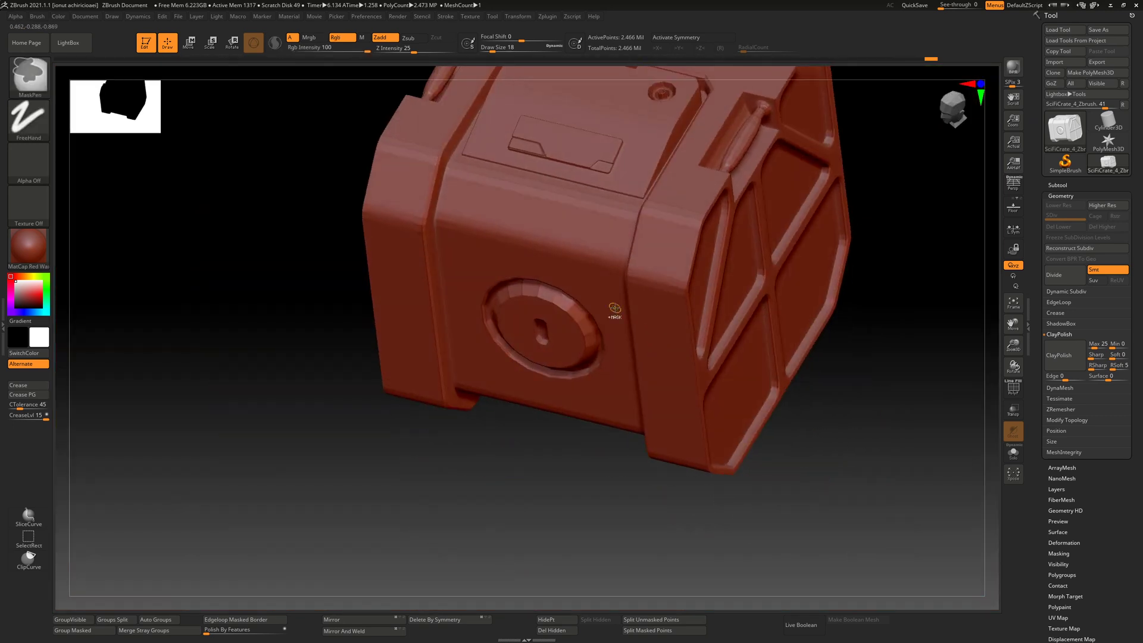
pyautogui.hotkey('ctrl', 'z')
# Smooth the horizontal bevel edge across the crate's lower front.
pyautogui.moveTo(656, 331); pyautogui.dragTo(636, 300, button='right')
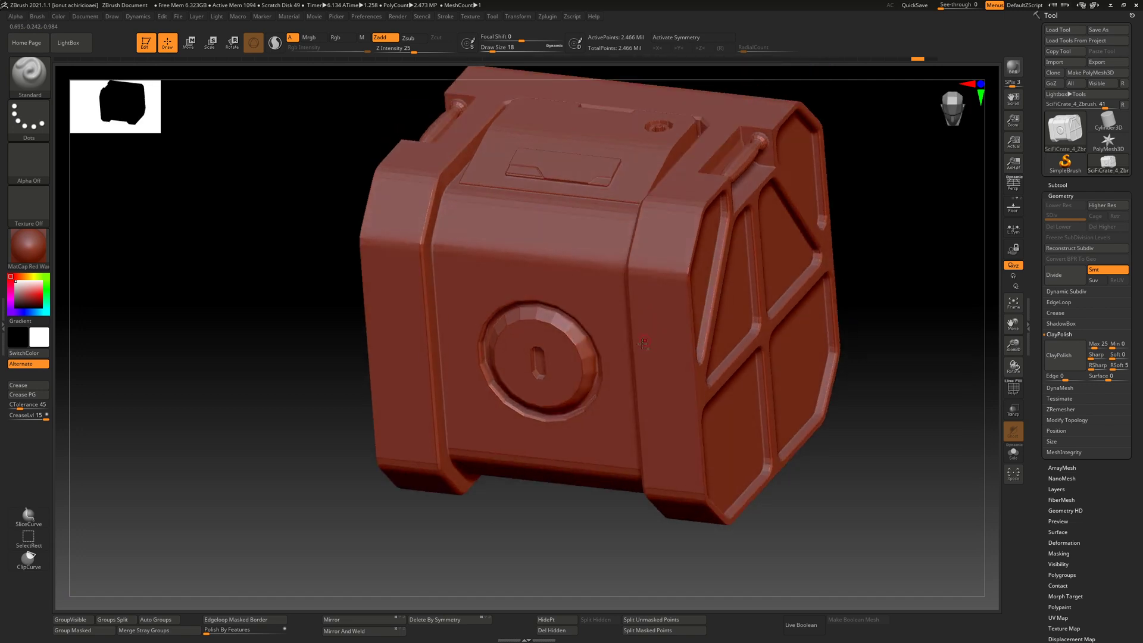
pyautogui.keyDown('alt'); pyautogui.moveTo(643, 357); pyautogui.dragTo(650, 290, button='right'); pyautogui.keyUp('alt')
pyautogui.moveTo(650, 298)
pyautogui.keyDown('ctrl'); pyautogui.mouseDown(button='right')
pyautogui.moveTo(560, 312)
pyautogui.moveTo(565, 256)
pyautogui.moveTo(683, 410)
pyautogui.moveTo(618, 317)
pyautogui.mouseUp(button='right'); pyautogui.keyUp('ctrl')
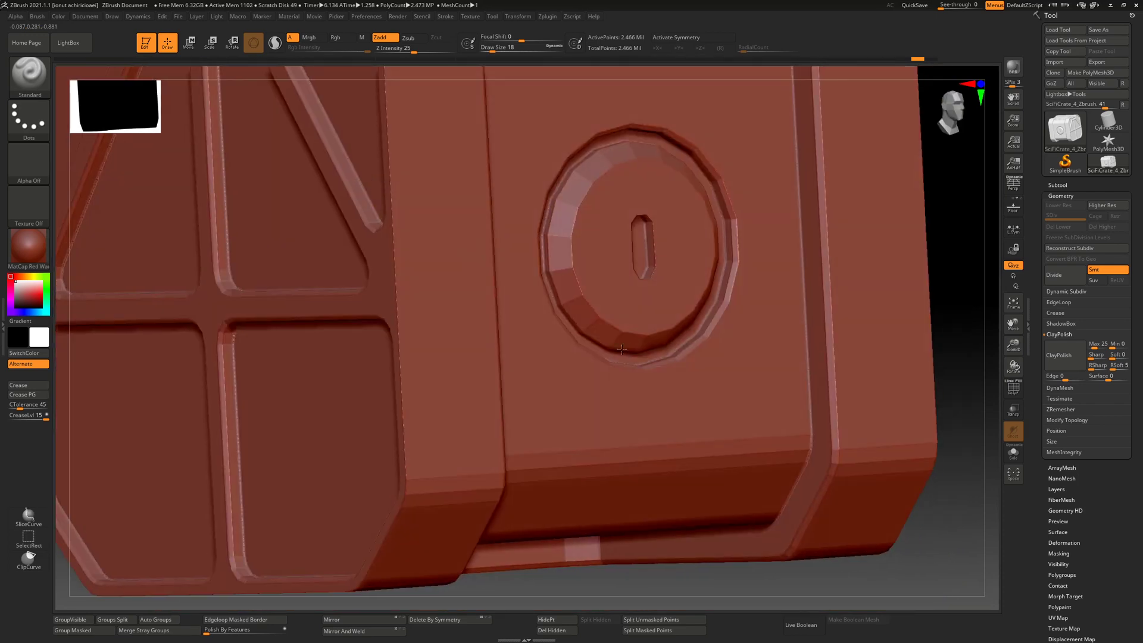
pyautogui.press('shift')
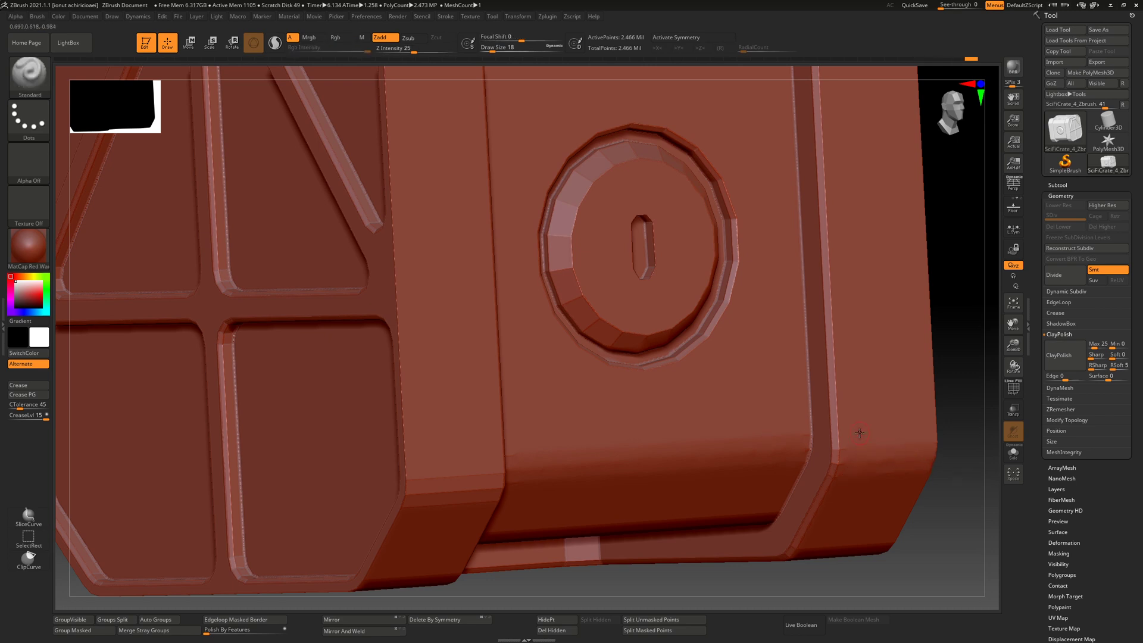
pyautogui.press('b')
pyautogui.press('r')
pyautogui.press('a')
pyautogui.press('d')
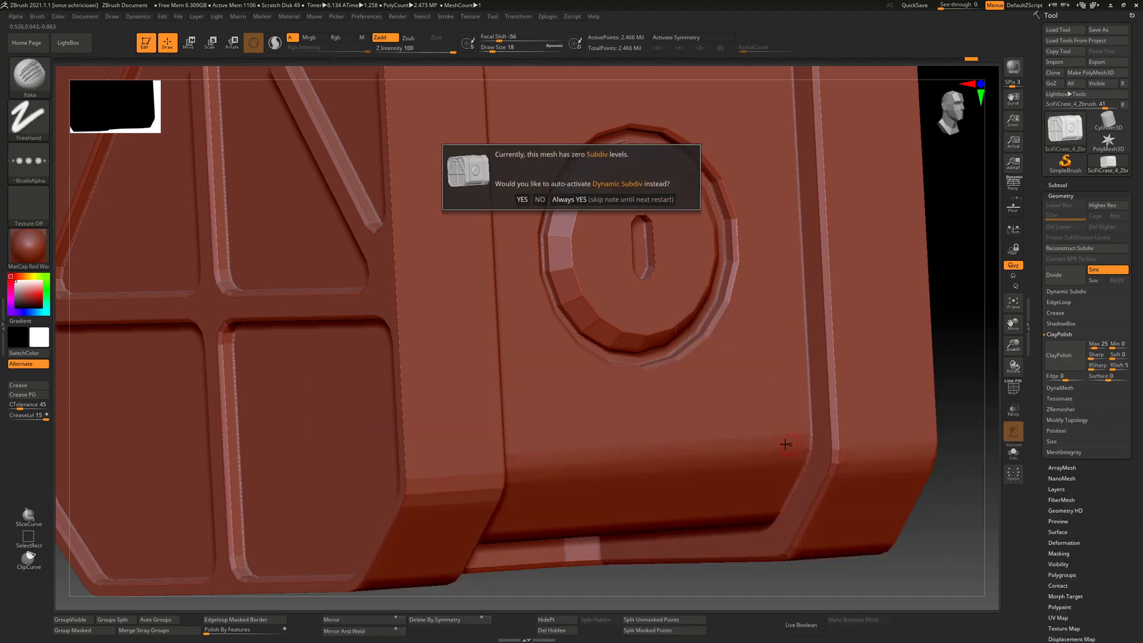
pyautogui.click(540, 201)
pyautogui.moveTo(708, 342); pyautogui.dragTo(710, 341, button='right')
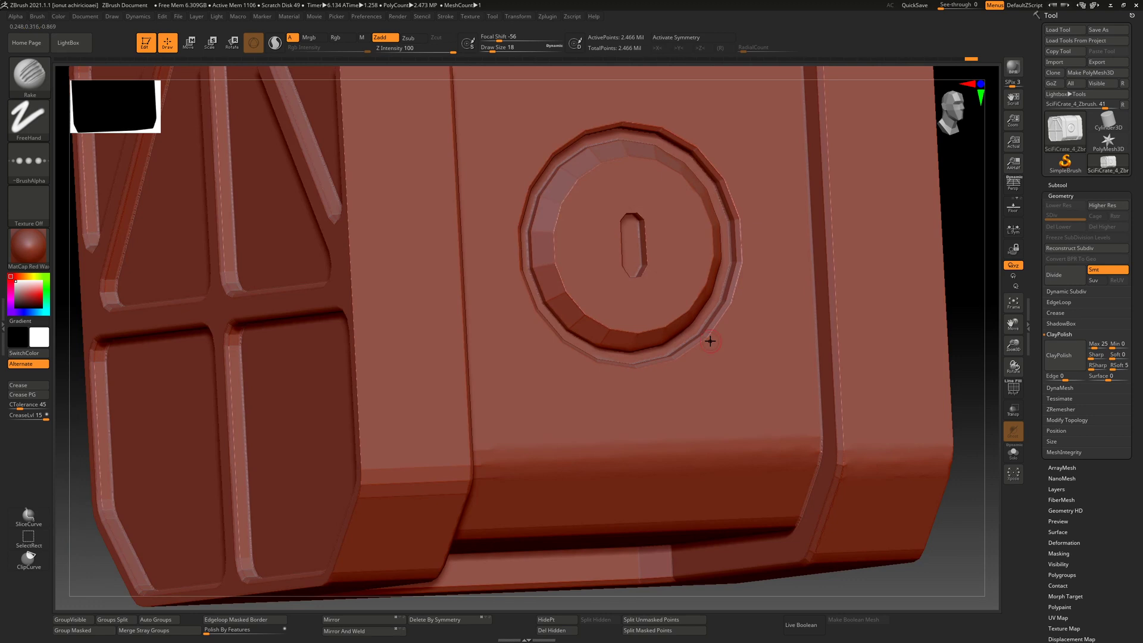
# Switch to the TrimDynamic brush and chip the lower corner edges of the crate's front frames.
pyautogui.press('b')
pyautogui.press('t')
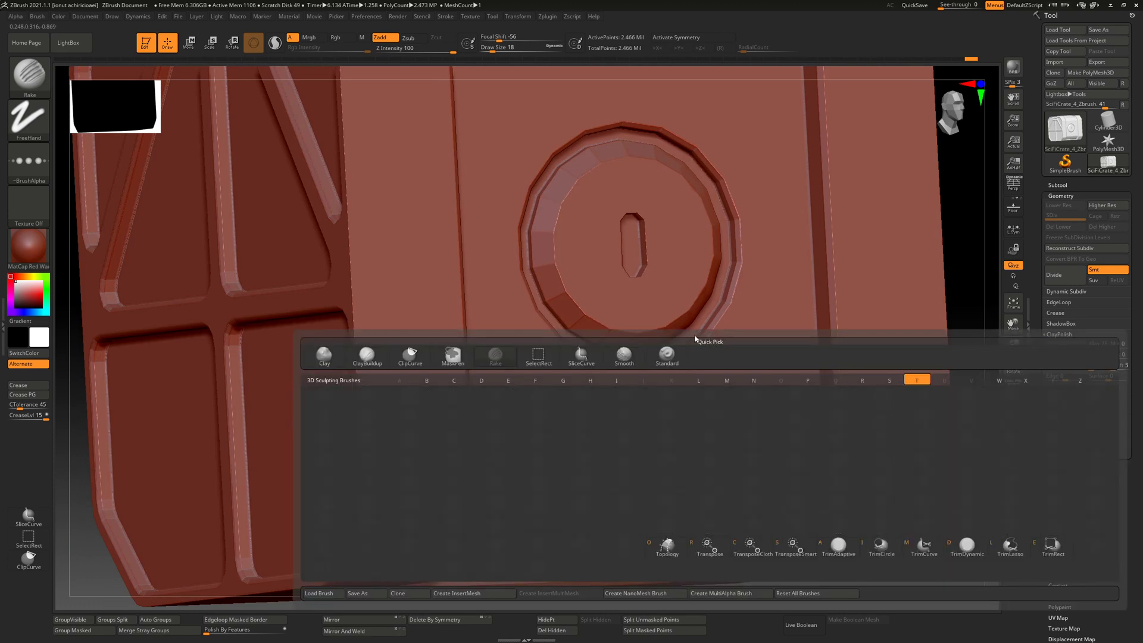
pyautogui.press('d')
pyautogui.keyDown('alt'); pyautogui.moveTo(736, 357); pyautogui.dragTo(648, 402, button='right'); pyautogui.keyUp('alt')
pyautogui.moveTo(751, 490); pyautogui.dragTo(754, 519)
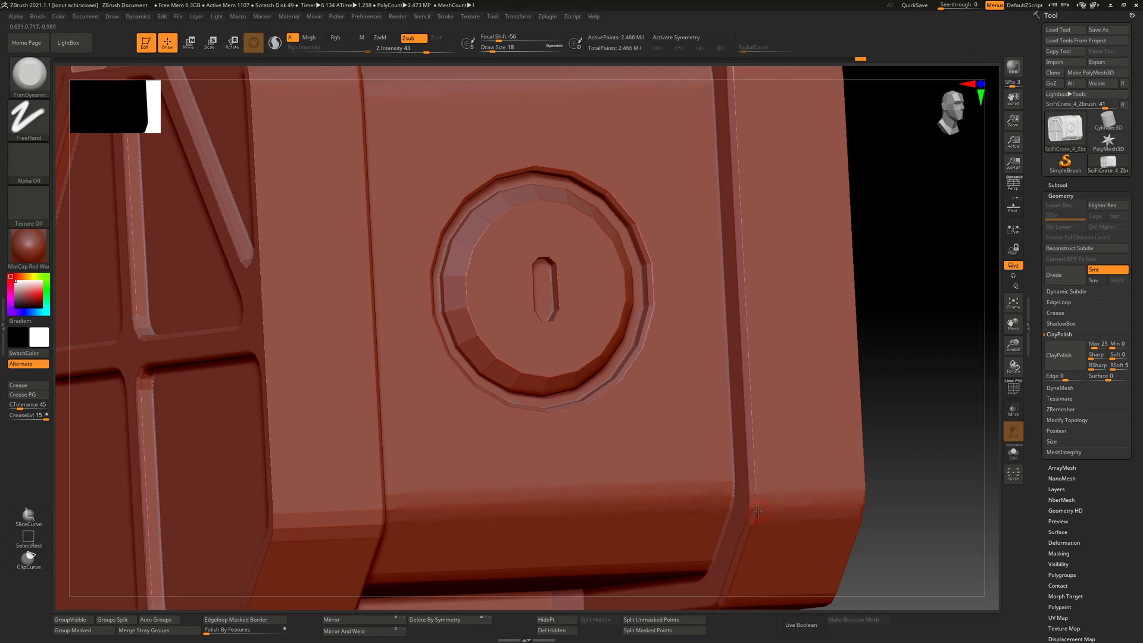
pyautogui.moveTo(830, 521); pyautogui.dragTo(676, 517, button='right')
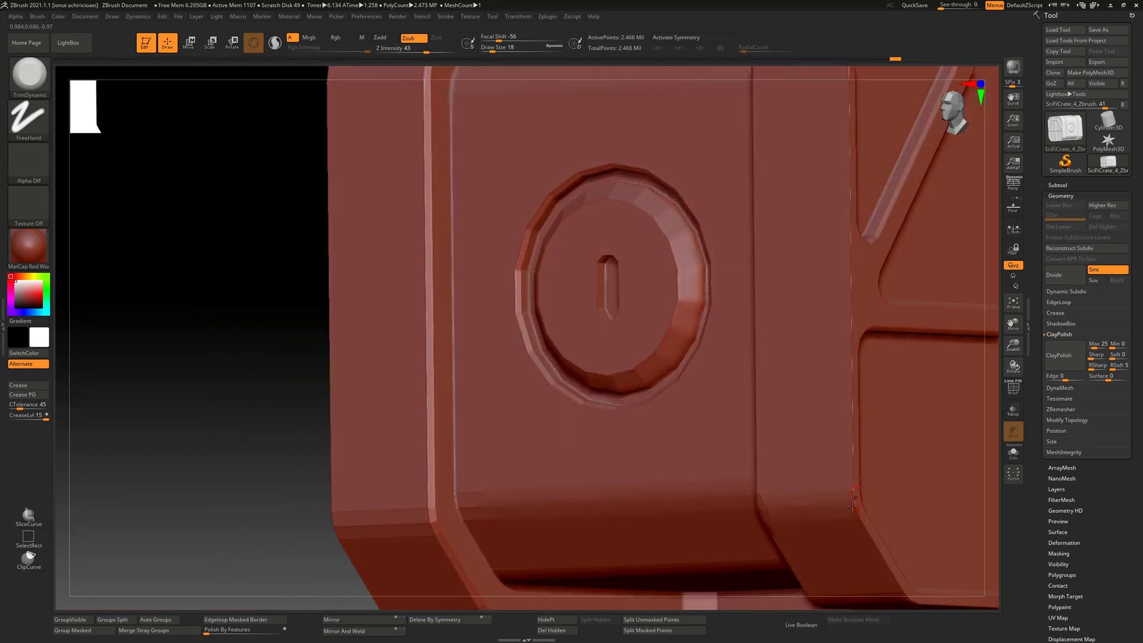
pyautogui.moveTo(851, 507)
pyautogui.mouseDown()
pyautogui.moveTo(859, 521)
pyautogui.moveTo(855, 458)
pyautogui.mouseUp()
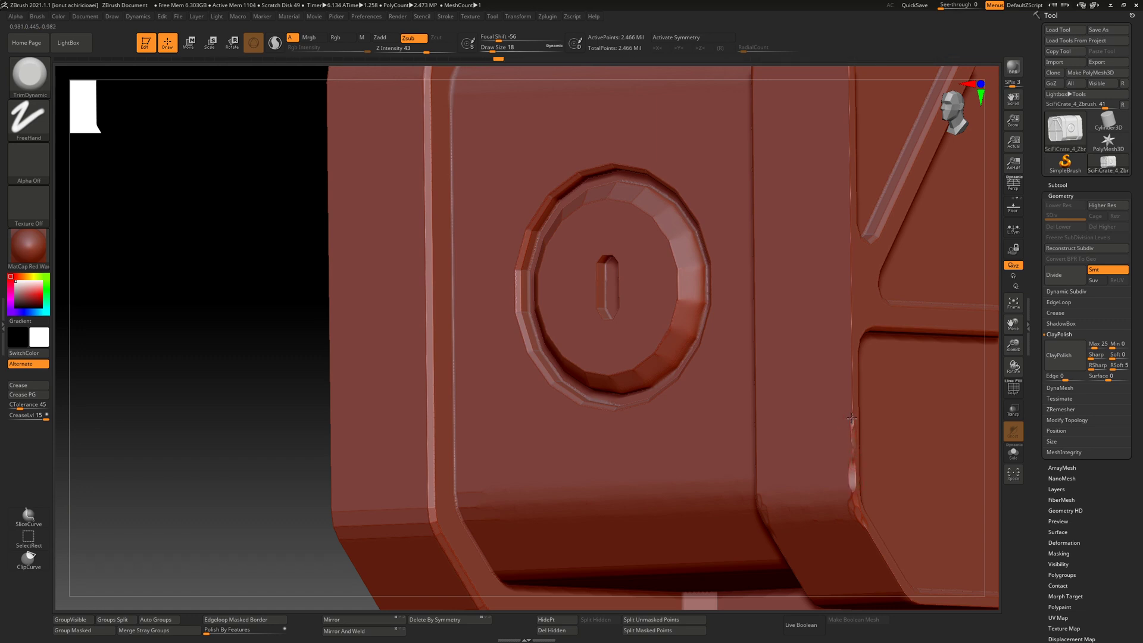
pyautogui.moveTo(856, 480); pyautogui.dragTo(780, 452, button='right')
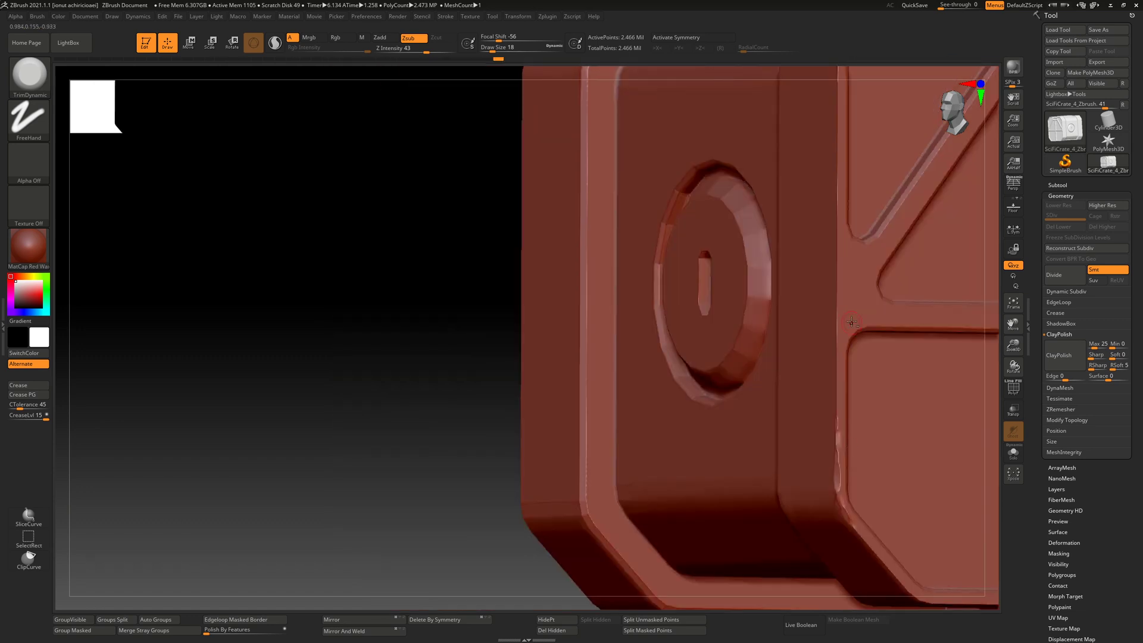
# Trim worn chips into the side frame's front edge, from the rib junction up along the upper bevel.
pyautogui.moveTo(852, 322)
pyautogui.keyDown('alt'); pyautogui.mouseDown(button='right')
pyautogui.moveTo(778, 517)
pyautogui.moveTo(818, 429)
pyautogui.mouseUp(button='right'); pyautogui.keyUp('alt')
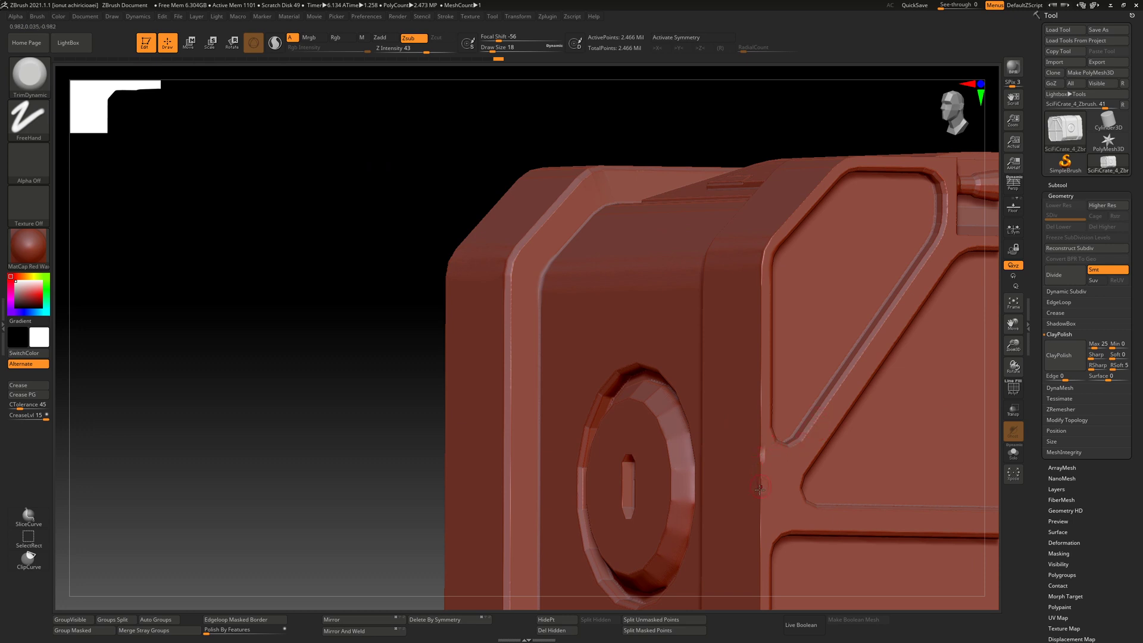
pyautogui.moveTo(754, 516); pyautogui.dragTo(760, 530)
pyautogui.moveTo(739, 369); pyautogui.dragTo(770, 270, button='right')
pyautogui.moveTo(770, 299)
pyautogui.mouseDown()
pyautogui.moveTo(769, 322)
pyautogui.moveTo(785, 253)
pyautogui.moveTo(838, 171)
pyautogui.mouseUp()
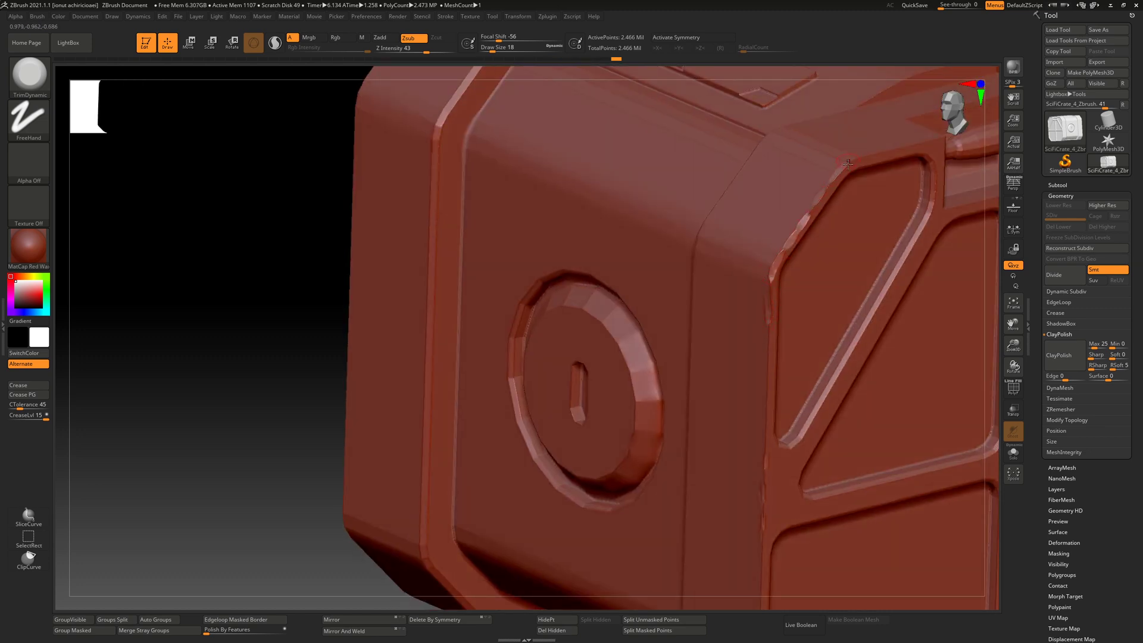
pyautogui.keyDown('ctrl'); pyautogui.moveTo(852, 228); pyautogui.dragTo(848, 156, button='right'); pyautogui.keyUp('ctrl')
pyautogui.moveTo(848, 205); pyautogui.dragTo(941, 266, button='right')
pyautogui.moveTo(693, 274); pyautogui.dragTo(744, 301, button='right')
pyautogui.keyDown('alt'); pyautogui.moveTo(573, 215); pyautogui.dragTo(609, 352, button='right'); pyautogui.keyUp('alt')
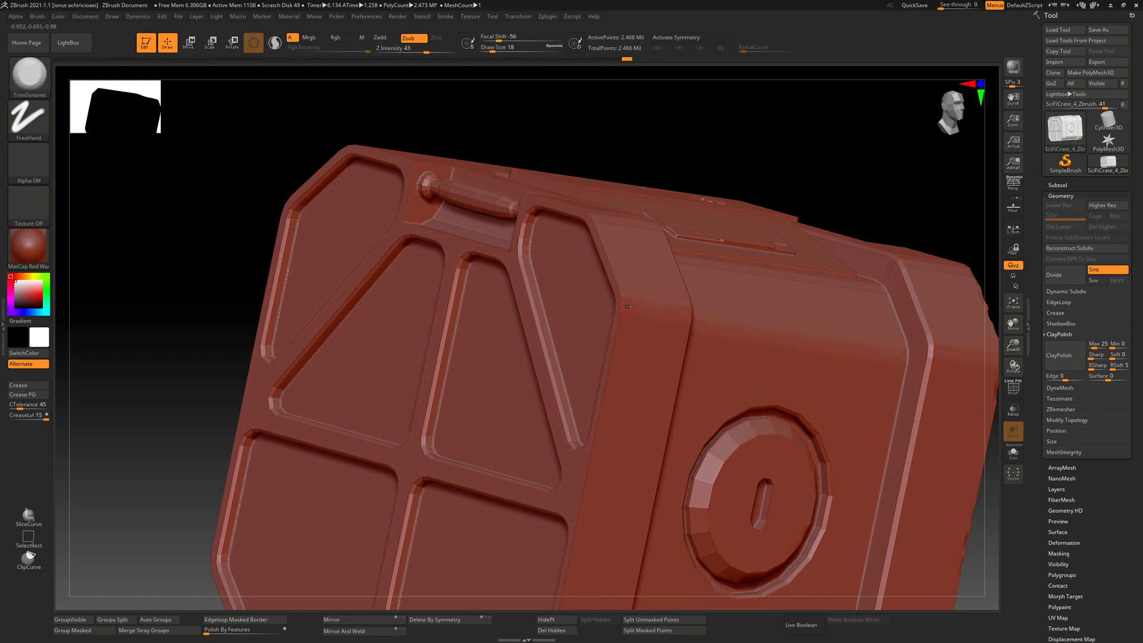
# Trim chips along the left end frame's front bevel and the inner vertical edge of the adjoining front band.
pyautogui.moveTo(621, 307); pyautogui.dragTo(592, 221)
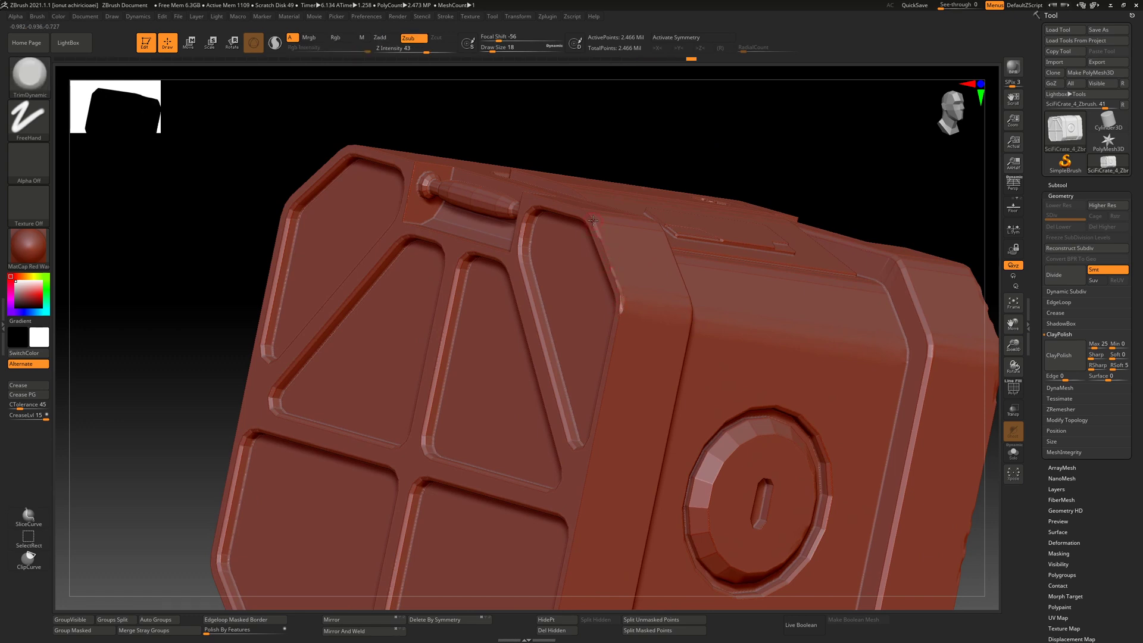
pyautogui.moveTo(597, 221); pyautogui.dragTo(649, 312, button='right')
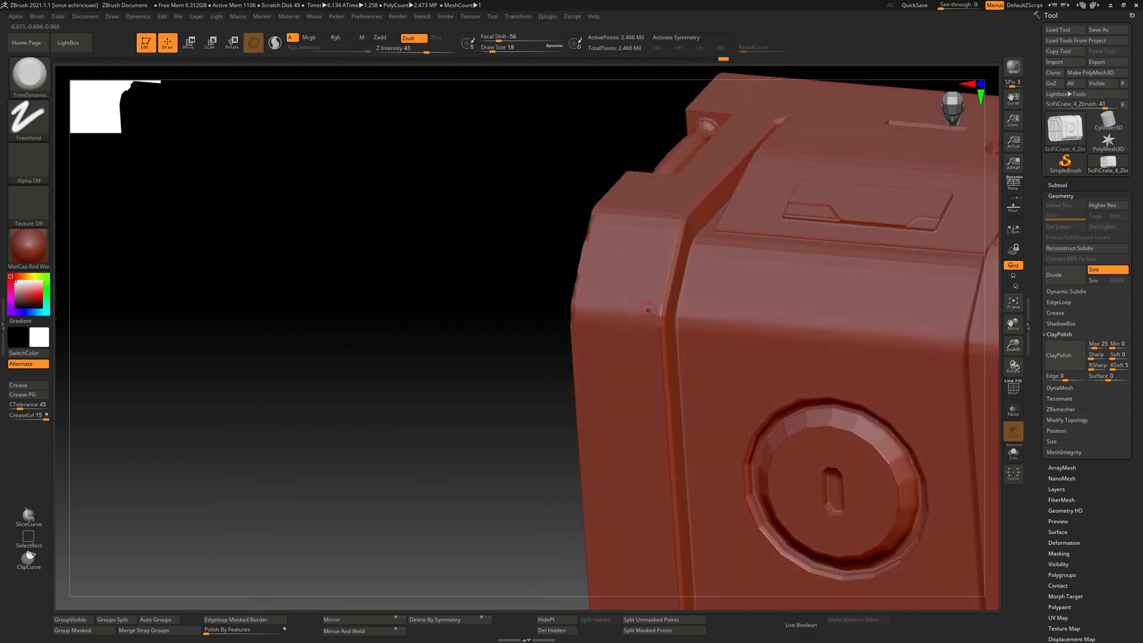
pyautogui.moveTo(660, 308); pyautogui.dragTo(665, 286)
pyautogui.moveTo(677, 233)
pyautogui.mouseDown()
pyautogui.moveTo(686, 214)
pyautogui.moveTo(656, 324)
pyautogui.moveTo(662, 373)
pyautogui.mouseUp()
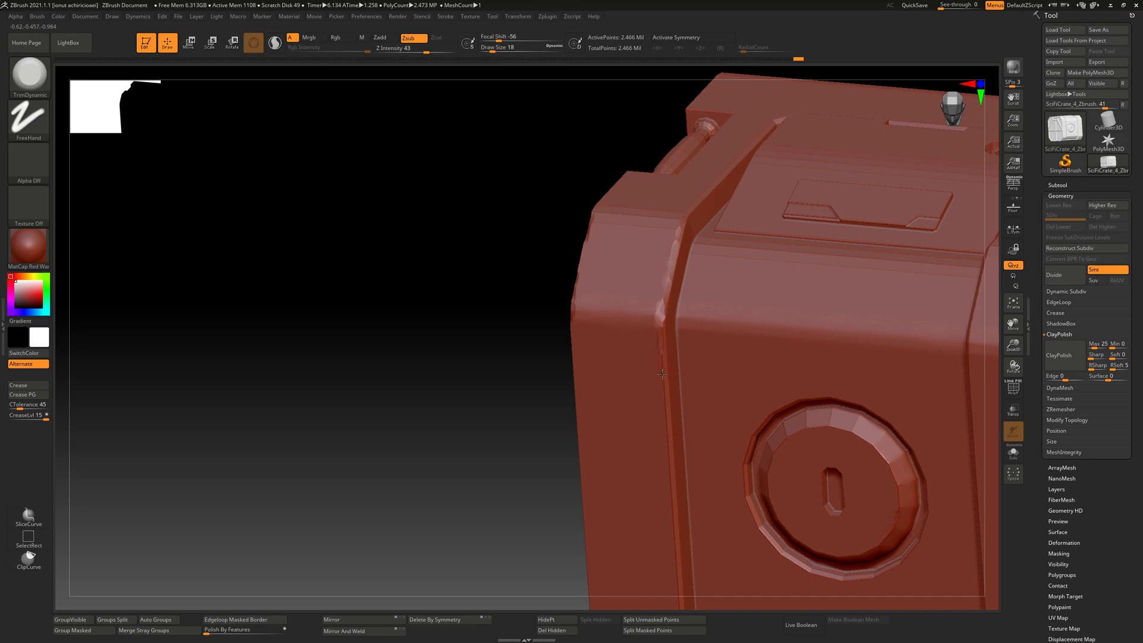
# Smooth the facets of the carrying handle on the crate's right end.
pyautogui.moveTo(644, 363); pyautogui.dragTo(536, 405, button='right')
pyautogui.keyDown('ctrl'); pyautogui.moveTo(536, 405); pyautogui.dragTo(534, 365, button='right'); pyautogui.keyUp('ctrl')
pyautogui.moveTo(833, 381); pyautogui.dragTo(607, 424, button='right')
pyautogui.keyDown('ctrl'); pyautogui.moveTo(749, 380); pyautogui.dragTo(750, 449, button='right'); pyautogui.keyUp('ctrl')
pyautogui.moveTo(729, 250); pyautogui.dragTo(738, 390, button='right')
pyautogui.keyDown('shift'); pyautogui.moveTo(717, 287); pyautogui.dragTo(582, 363); pyautogui.keyUp('shift')
pyautogui.moveTo(644, 337)
pyautogui.keyDown('shift'); pyautogui.mouseDown()
pyautogui.moveTo(593, 356)
pyautogui.moveTo(731, 278)
pyautogui.mouseUp(); pyautogui.keyUp('shift')
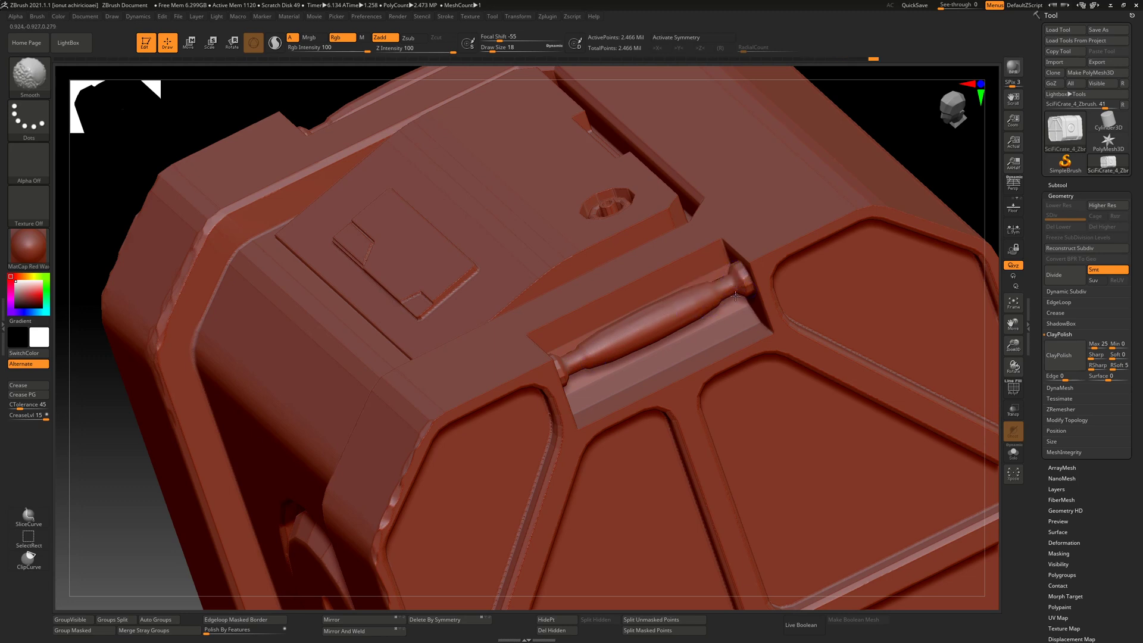
pyautogui.moveTo(563, 372)
pyautogui.keyDown('shift'); pyautogui.mouseDown()
pyautogui.moveTo(565, 361)
pyautogui.moveTo(570, 374)
pyautogui.mouseUp(); pyautogui.keyUp('shift')
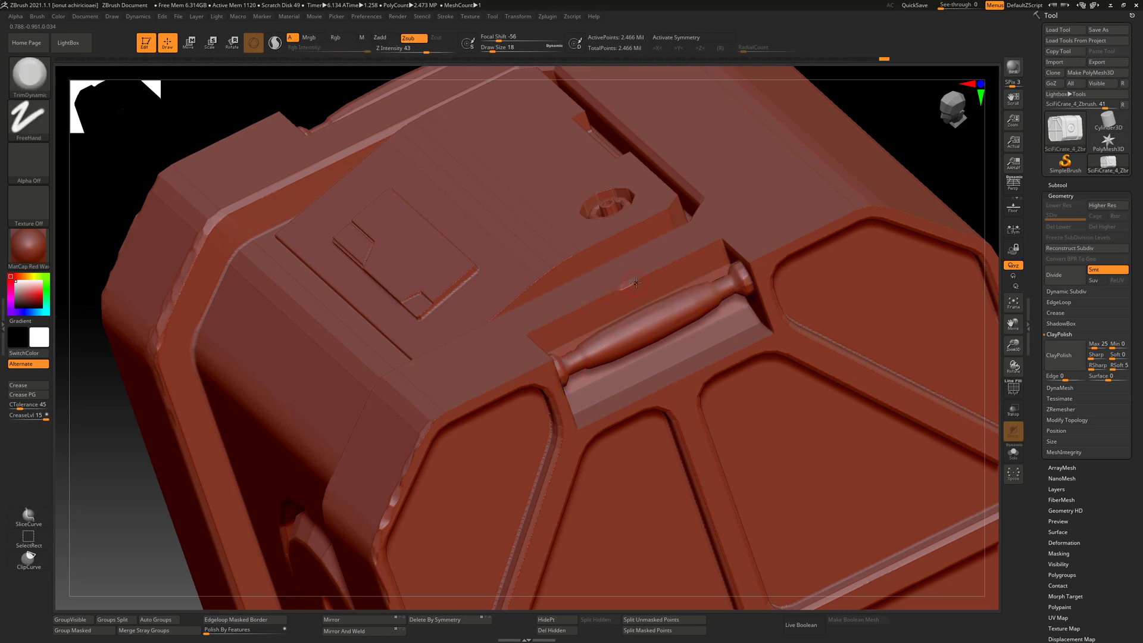
# Chip the upper rim of the right end's handle recess and the frame corners beside it with TrimDynamic.
pyautogui.moveTo(636, 283); pyautogui.dragTo(648, 277)
pyautogui.moveTo(707, 246)
pyautogui.mouseDown()
pyautogui.moveTo(725, 240)
pyautogui.moveTo(754, 263)
pyautogui.mouseUp()
pyautogui.moveTo(755, 264); pyautogui.dragTo(753, 264, button='right')
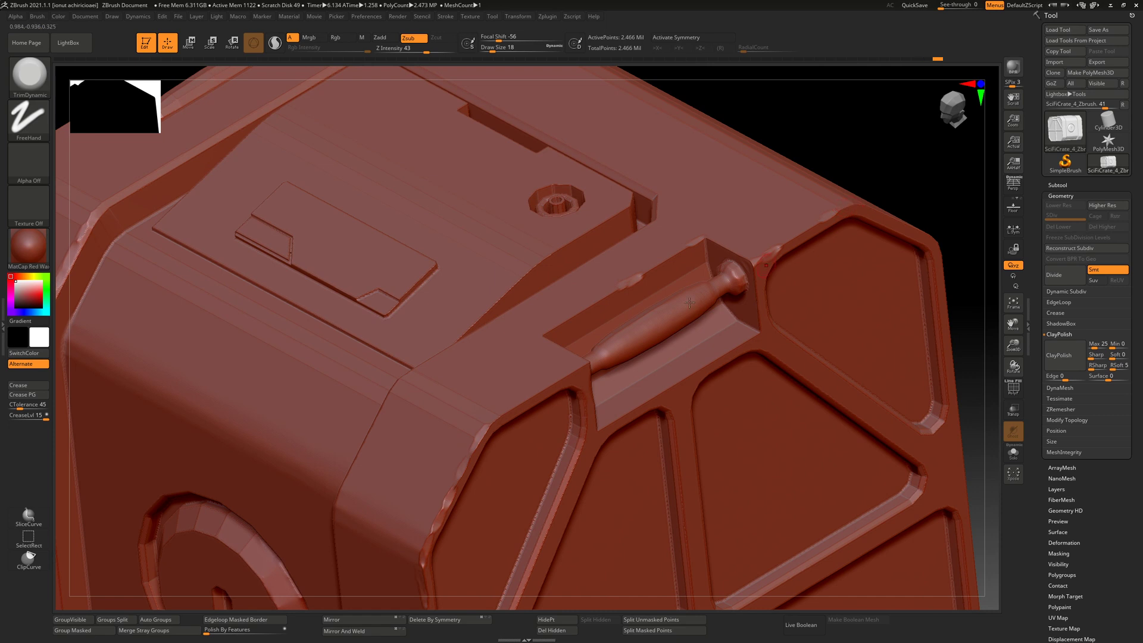
pyautogui.moveTo(584, 370); pyautogui.dragTo(543, 391)
# Wear chips into the right end frame's rear edge, from the upper bevel down to the rib junction.
pyautogui.moveTo(523, 368)
pyautogui.keyDown('alt'); pyautogui.mouseDown(button='right')
pyautogui.moveTo(476, 393)
pyautogui.moveTo(554, 441)
pyautogui.moveTo(489, 395)
pyautogui.moveTo(586, 477)
pyautogui.moveTo(543, 456)
pyautogui.moveTo(470, 465)
pyautogui.moveTo(663, 467)
pyautogui.moveTo(615, 380)
pyautogui.mouseUp(button='right'); pyautogui.keyUp('alt')
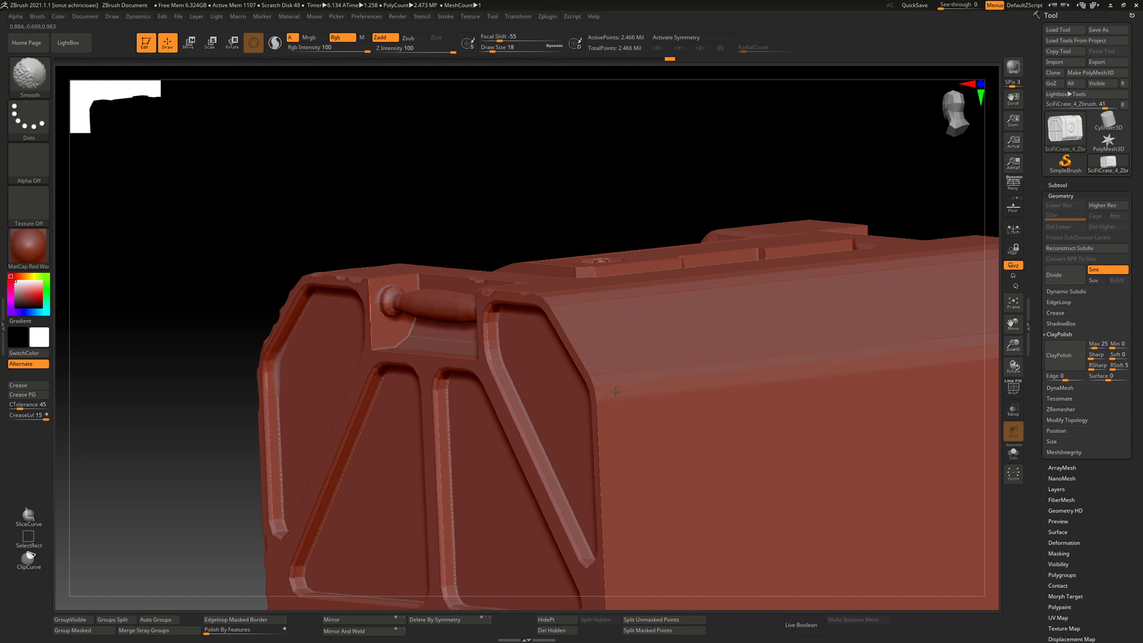
pyautogui.keyDown('shift'); pyautogui.moveTo(597, 405); pyautogui.dragTo(596, 379); pyautogui.keyUp('shift')
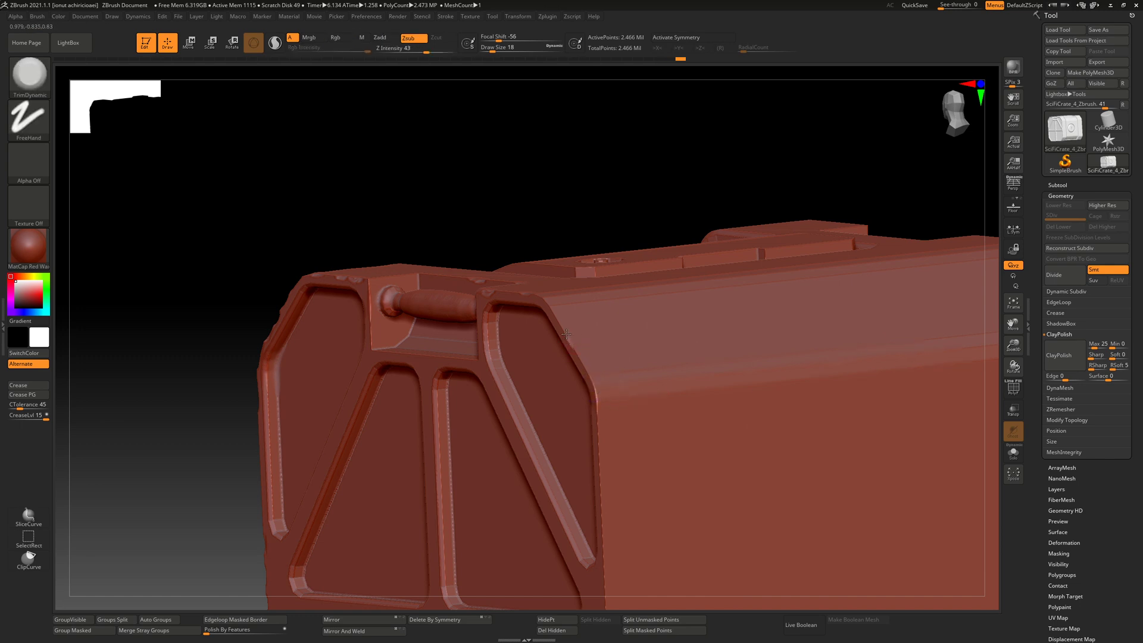
pyautogui.keyDown('shift'); pyautogui.moveTo(566, 335); pyautogui.dragTo(551, 302); pyautogui.keyUp('shift')
pyautogui.keyDown('shift'); pyautogui.moveTo(588, 374); pyautogui.dragTo(624, 464); pyautogui.keyUp('shift')
pyautogui.moveTo(624, 465); pyautogui.dragTo(589, 475, button='right')
pyautogui.keyDown('shift'); pyautogui.moveTo(590, 475); pyautogui.dragTo(595, 524); pyautogui.keyUp('shift')
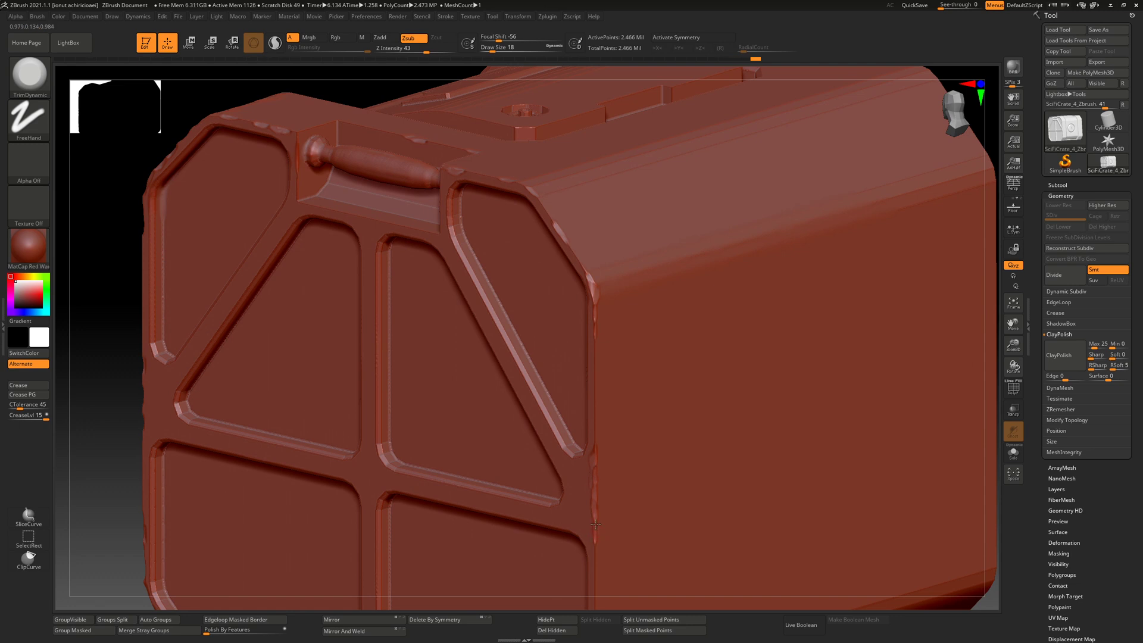
# Soften the right end frame's rear edge down around its lower corner and along the adjoining bottom bevel.
pyautogui.keyDown('ctrl'); pyautogui.moveTo(673, 377); pyautogui.dragTo(544, 387, button='right'); pyautogui.keyUp('ctrl')
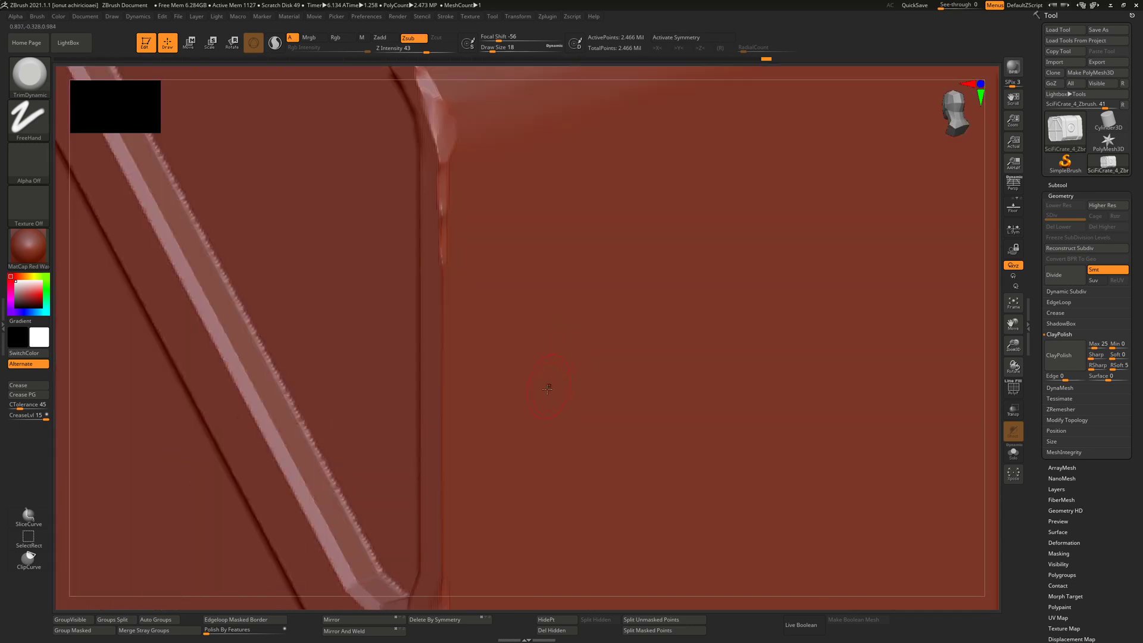
pyautogui.moveTo(524, 350)
pyautogui.mouseDown(button='right')
pyautogui.moveTo(330, 378)
pyautogui.moveTo(399, 232)
pyautogui.mouseUp(button='right')
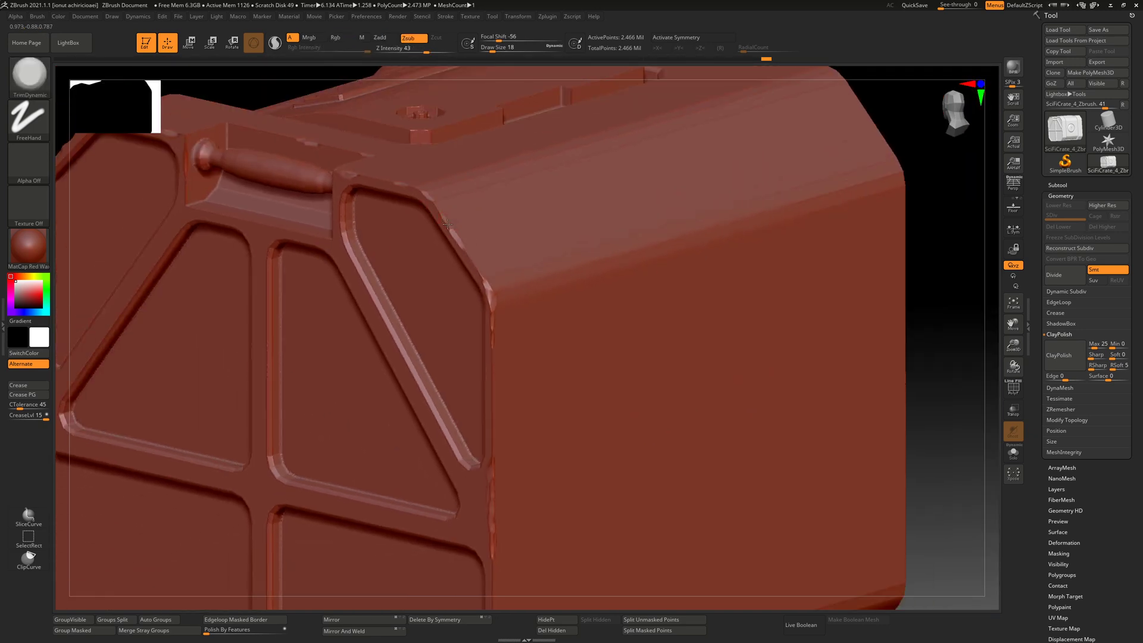
pyautogui.press('shift')
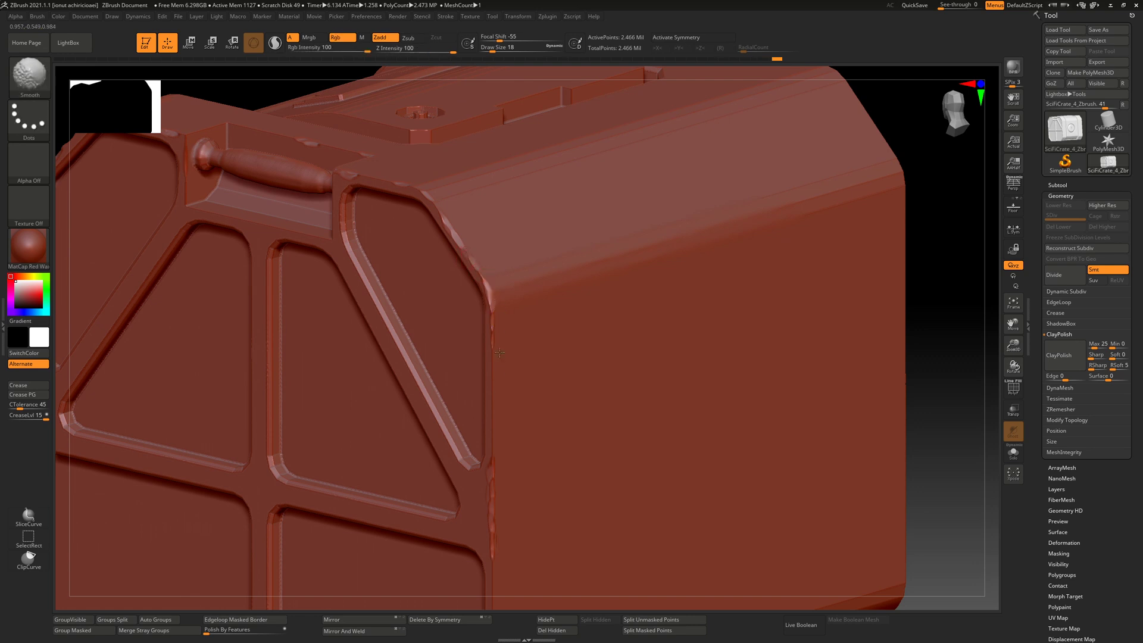
pyautogui.moveTo(500, 352)
pyautogui.keyDown('shift'); pyautogui.mouseDown()
pyautogui.moveTo(494, 411)
pyautogui.moveTo(497, 347)
pyautogui.mouseUp(); pyautogui.keyUp('shift')
pyautogui.keyDown('alt'); pyautogui.moveTo(545, 503); pyautogui.dragTo(532, 120, button='right'); pyautogui.keyUp('alt')
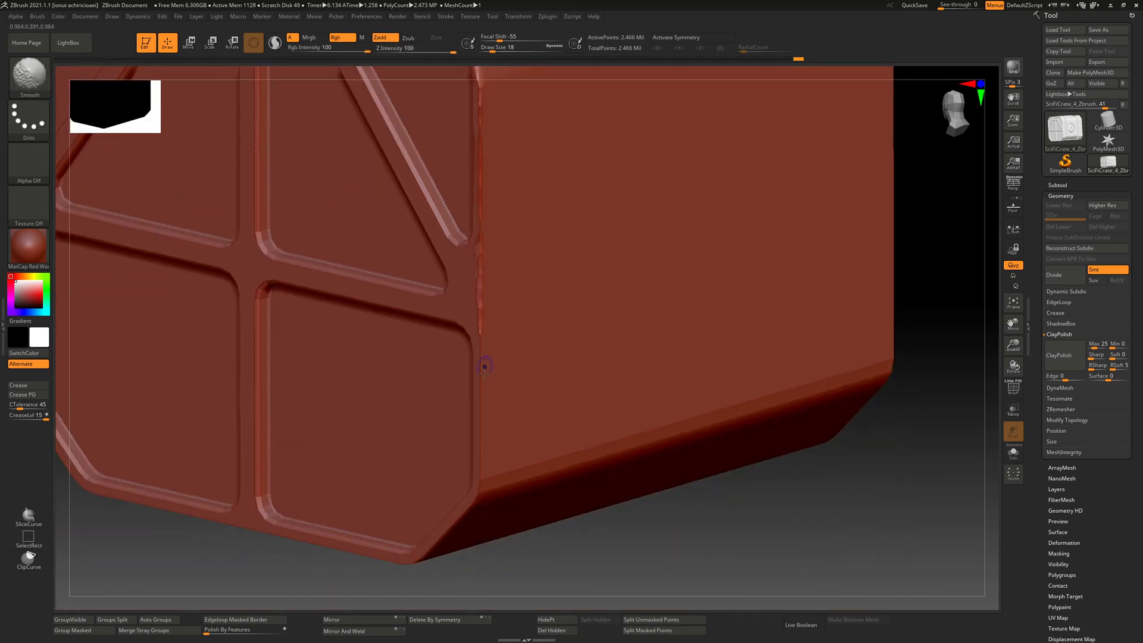
pyautogui.keyDown('shift'); pyautogui.moveTo(487, 359); pyautogui.dragTo(484, 412); pyautogui.keyUp('shift')
pyautogui.keyDown('shift'); pyautogui.moveTo(479, 495); pyautogui.dragTo(447, 535); pyautogui.keyUp('shift')
pyautogui.keyDown('shift'); pyautogui.moveTo(603, 467); pyautogui.dragTo(559, 479); pyautogui.keyUp('shift')
# Smooth the faceted bevel along the upper part of the round latch on the crate's front.
pyautogui.moveTo(476, 381)
pyautogui.mouseDown(button='right')
pyautogui.moveTo(528, 375)
pyautogui.moveTo(459, 309)
pyautogui.moveTo(428, 311)
pyautogui.moveTo(447, 297)
pyautogui.moveTo(456, 243)
pyautogui.moveTo(445, 268)
pyautogui.moveTo(449, 359)
pyautogui.moveTo(483, 401)
pyautogui.moveTo(485, 375)
pyautogui.mouseUp(button='right')
pyautogui.press('shift')
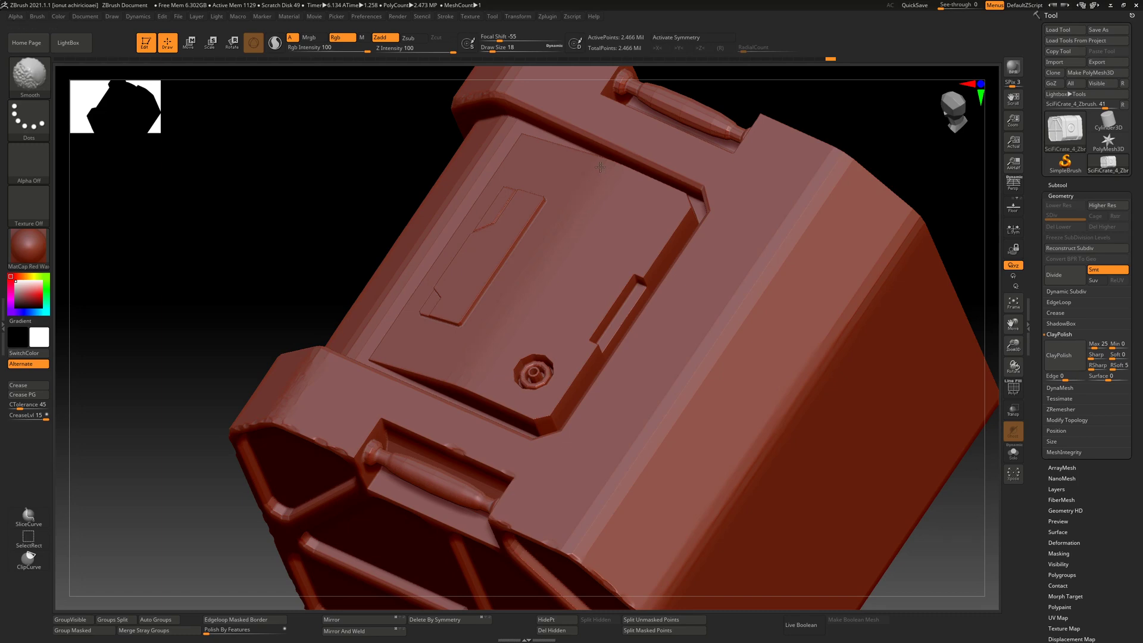
pyautogui.moveTo(521, 341); pyautogui.dragTo(374, 329, button='right')
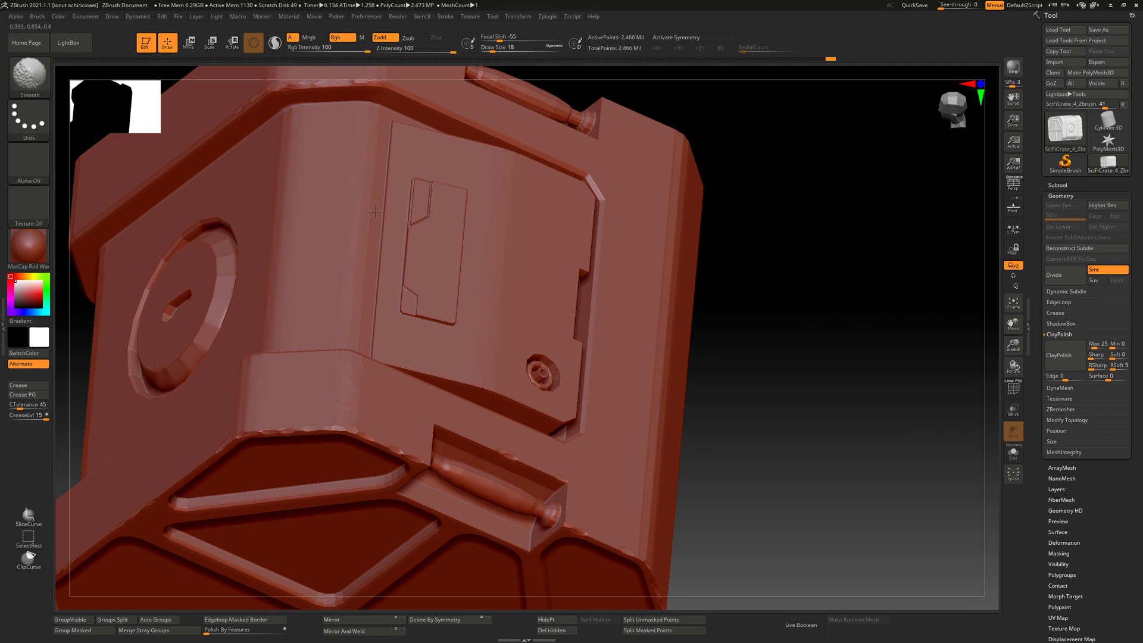
pyautogui.press('ctrl')
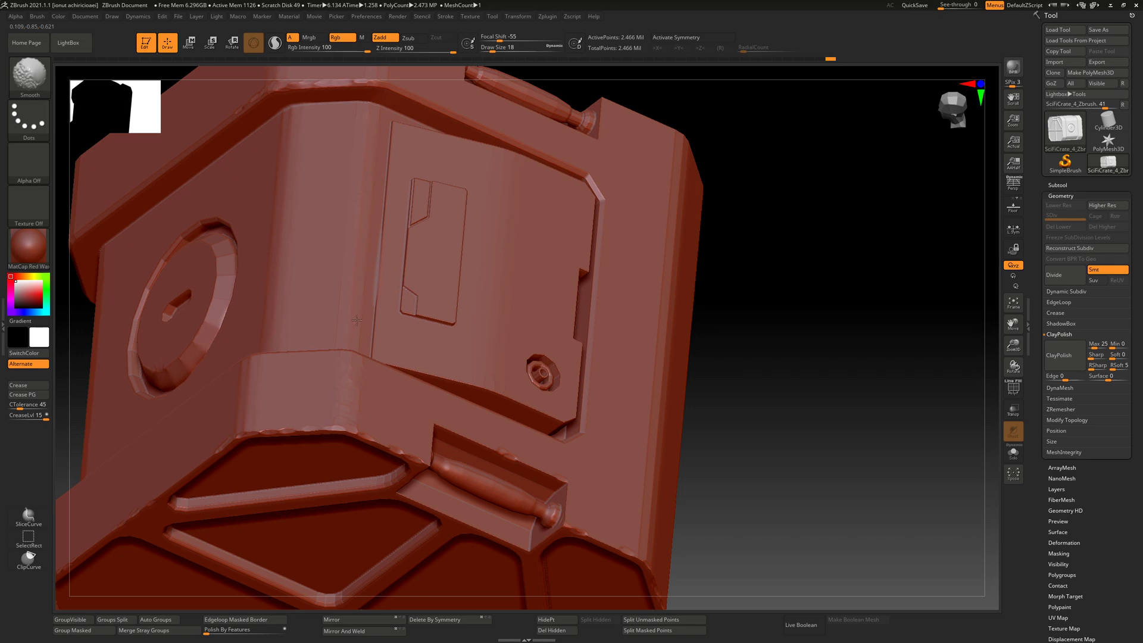
pyautogui.moveTo(358, 295); pyautogui.dragTo(301, 262, button='right')
pyautogui.moveTo(416, 322)
pyautogui.keyDown('ctrl'); pyautogui.mouseDown(button='right')
pyautogui.moveTo(424, 401)
pyautogui.moveTo(410, 357)
pyautogui.moveTo(393, 345)
pyautogui.moveTo(331, 381)
pyautogui.mouseUp(button='right'); pyautogui.keyUp('ctrl')
pyautogui.keyDown('alt'); pyautogui.moveTo(180, 396); pyautogui.dragTo(568, 414, button='right'); pyautogui.keyUp('alt')
pyautogui.moveTo(470, 350)
pyautogui.keyDown('ctrl'); pyautogui.mouseDown(button='right')
pyautogui.moveTo(502, 352)
pyautogui.moveTo(556, 309)
pyautogui.moveTo(525, 344)
pyautogui.mouseUp(button='right'); pyautogui.keyUp('ctrl')
pyautogui.moveTo(586, 303)
pyautogui.keyDown('shift'); pyautogui.mouseDown()
pyautogui.moveTo(557, 275)
pyautogui.moveTo(627, 309)
pyautogui.moveTo(520, 266)
pyautogui.moveTo(466, 275)
pyautogui.moveTo(418, 304)
pyautogui.moveTo(379, 348)
pyautogui.mouseUp(); pyautogui.keyUp('shift')
pyautogui.press('space')
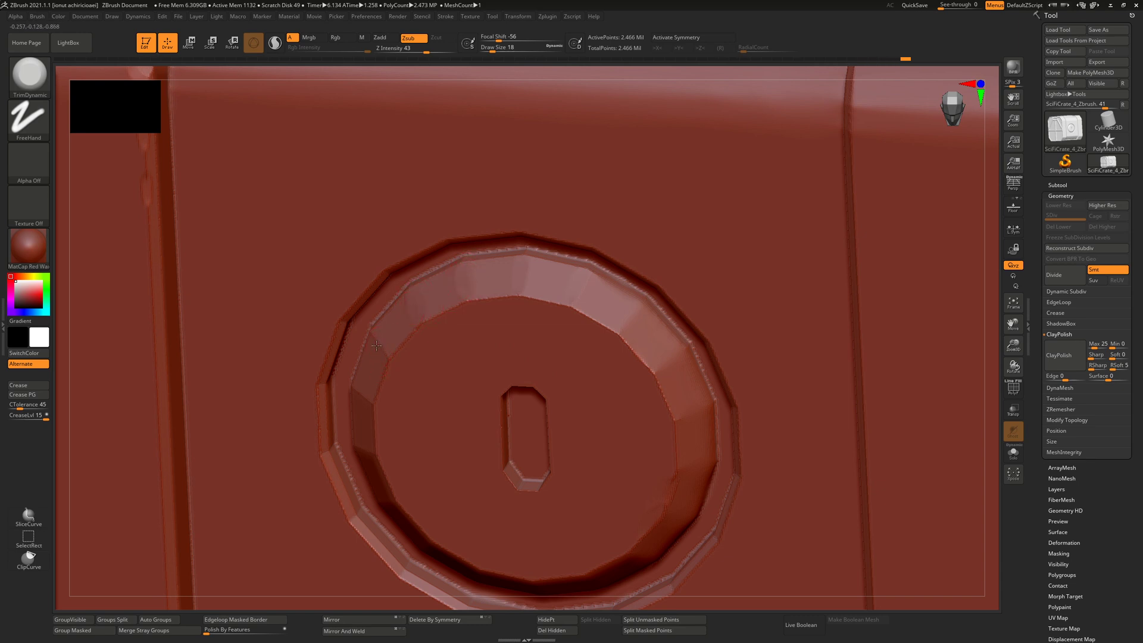
pyautogui.keyDown('ctrl'); pyautogui.moveTo(476, 372); pyautogui.dragTo(278, 358, button='right'); pyautogui.keyUp('ctrl')
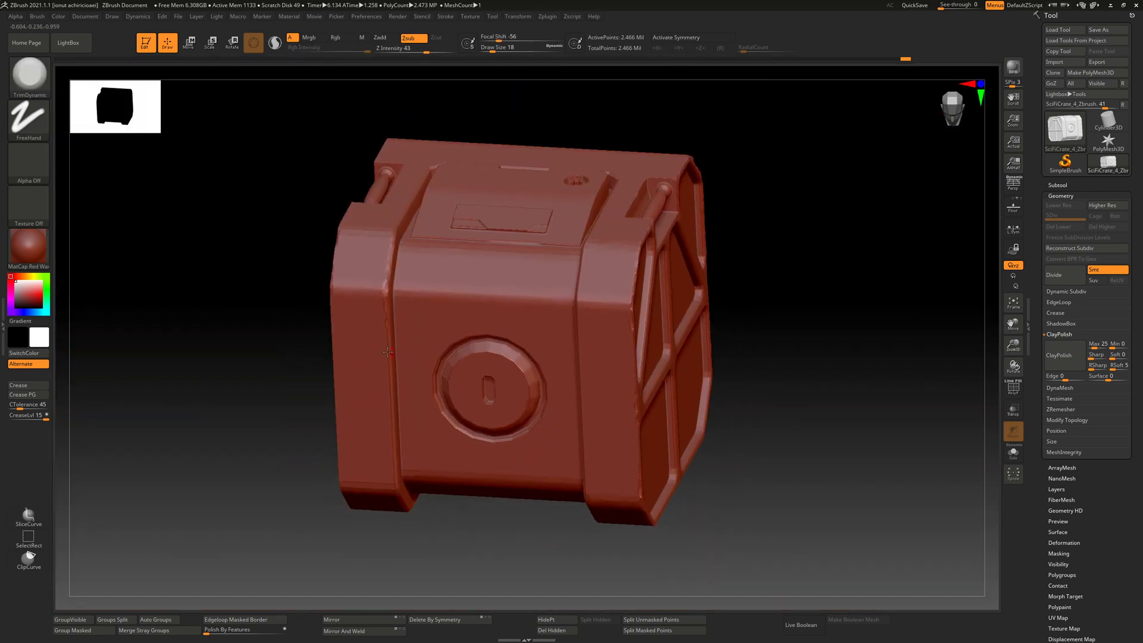
# Try pulling a small unmasked spot on the left front band outward, undo the move and clear the mask.
pyautogui.keyDown('ctrl'); pyautogui.moveTo(362, 358); pyautogui.dragTo(358, 362); pyautogui.keyUp('ctrl')
pyautogui.keyDown('ctrl'); pyautogui.click(319, 382); pyautogui.keyUp('ctrl')
pyautogui.moveTo(321, 382); pyautogui.dragTo(452, 394, button='right')
pyautogui.press('w')
pyautogui.moveTo(420, 360); pyautogui.dragTo(435, 373)
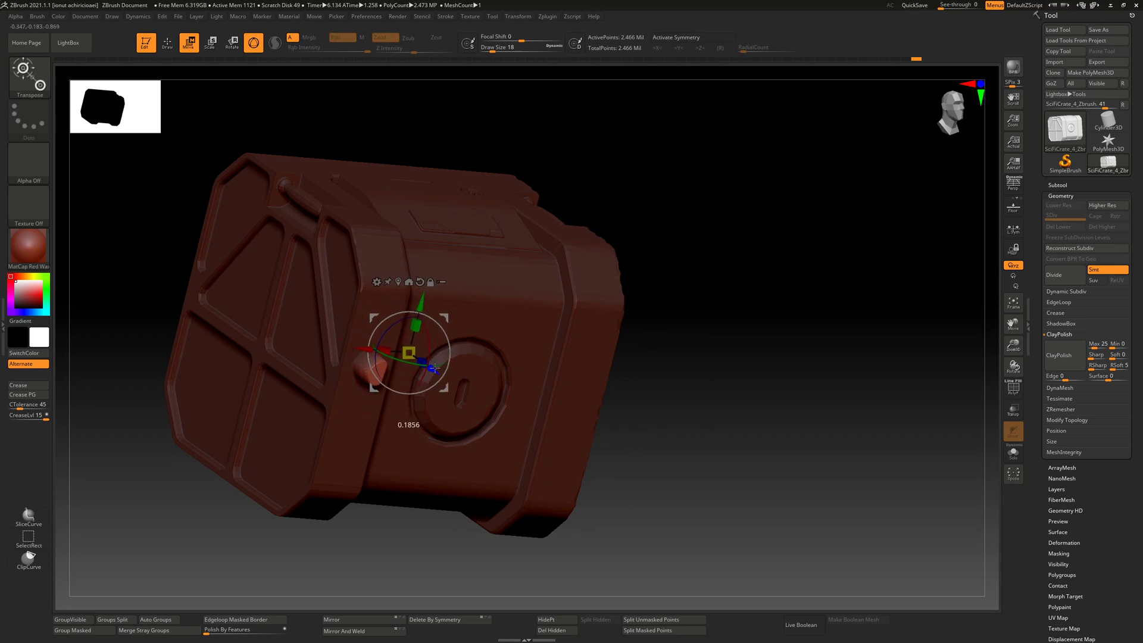
pyautogui.moveTo(445, 442); pyautogui.dragTo(537, 404, button='right')
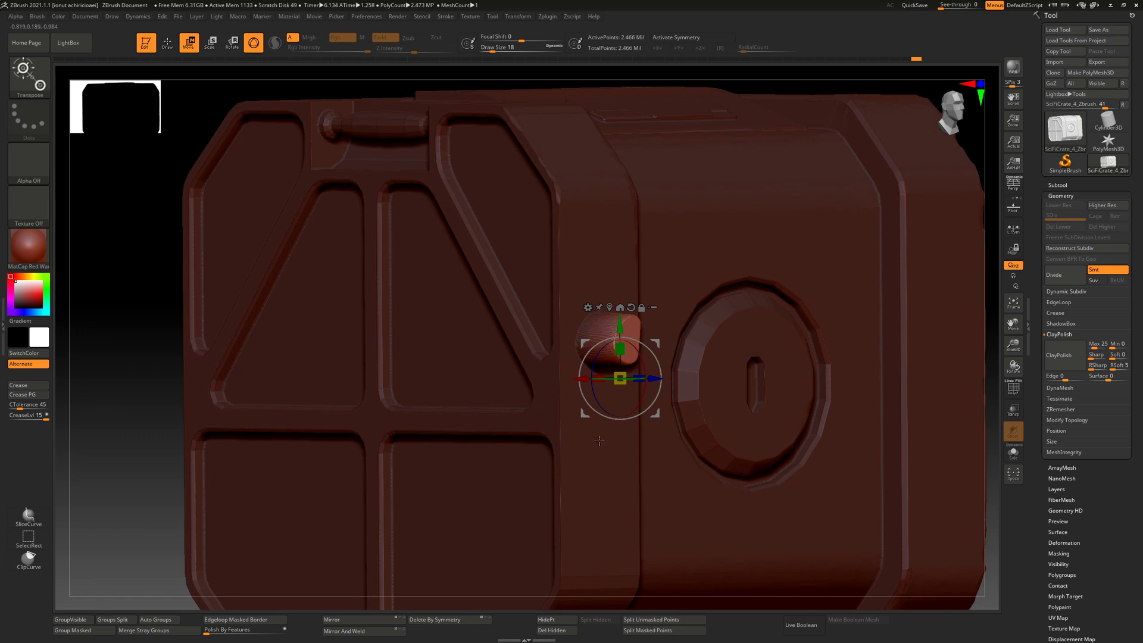
pyautogui.moveTo(598, 438); pyautogui.dragTo(612, 445, button='right')
pyautogui.hotkey('ctrl', 'z')
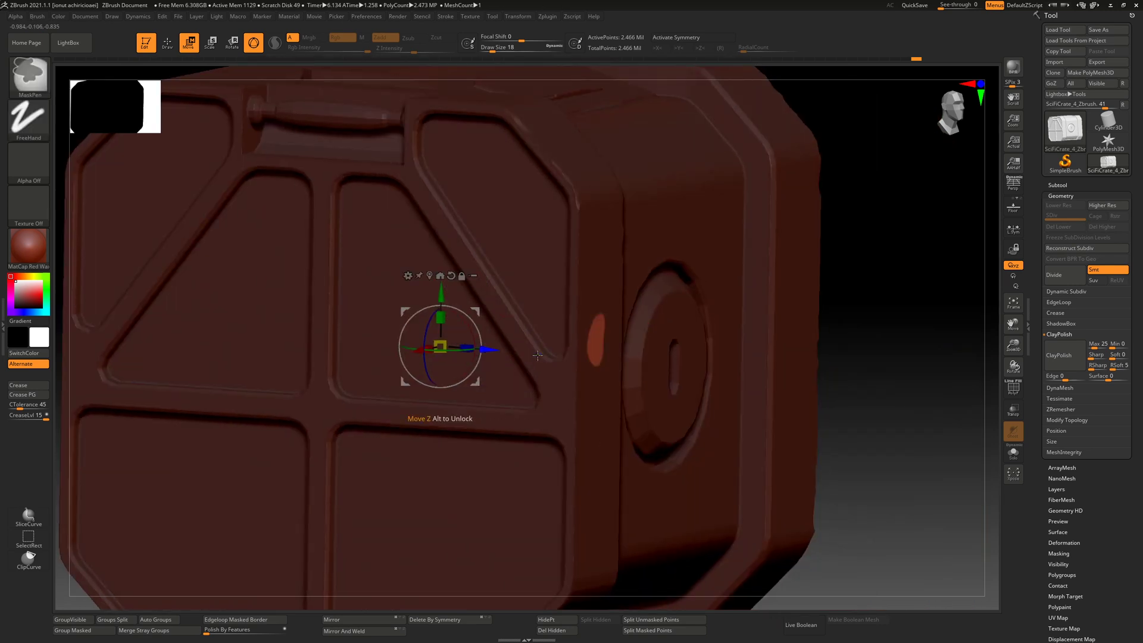
pyautogui.keyDown('ctrl'); pyautogui.moveTo(865, 296); pyautogui.dragTo(899, 334); pyautogui.keyUp('ctrl')
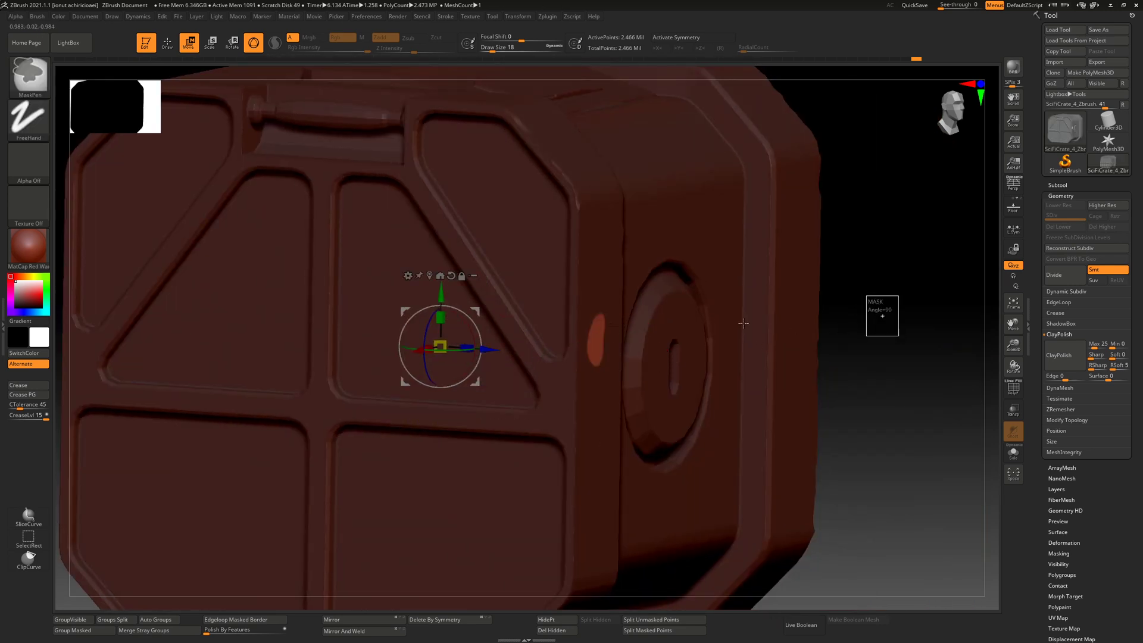
# Trim small chips into the inner and outer rims of the front's round latch, undoing the last unwanted stroke.
pyautogui.moveTo(625, 306)
pyautogui.mouseDown(button='right')
pyautogui.moveTo(595, 305)
pyautogui.moveTo(613, 303)
pyautogui.mouseUp(button='right')
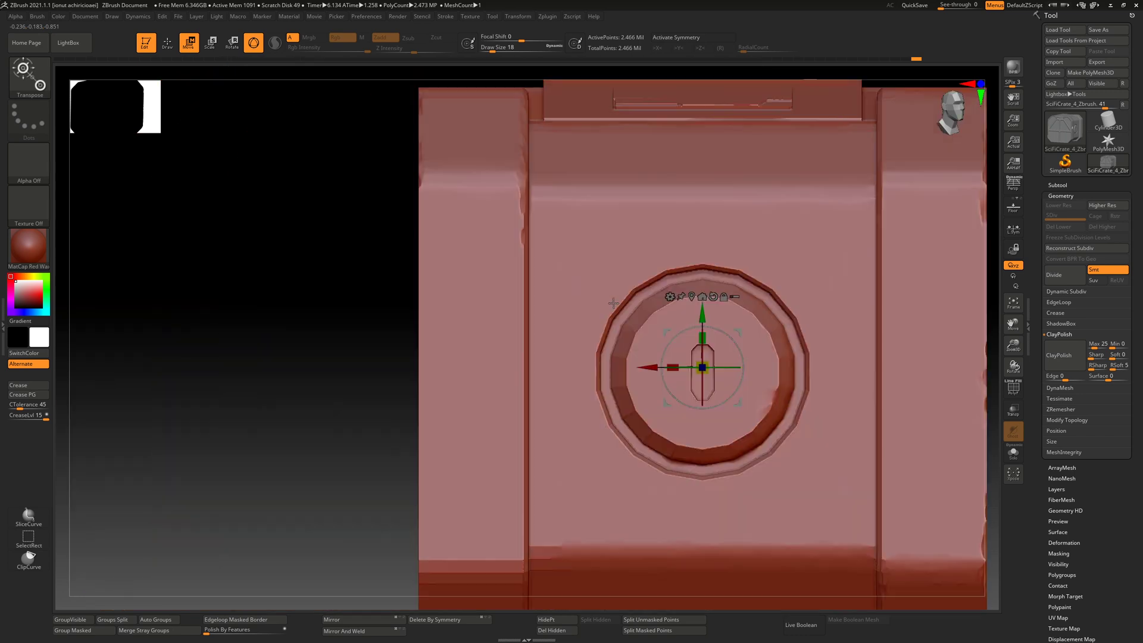
pyautogui.press('q')
pyautogui.scroll(5, 638, 328)
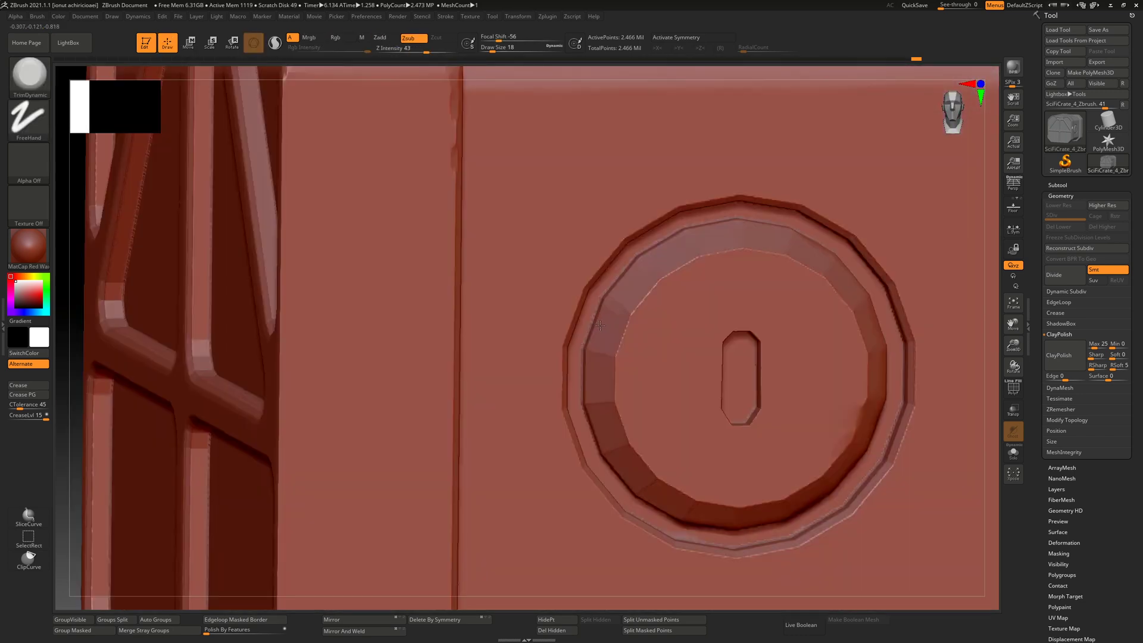
pyautogui.moveTo(600, 325); pyautogui.dragTo(624, 308, button='right')
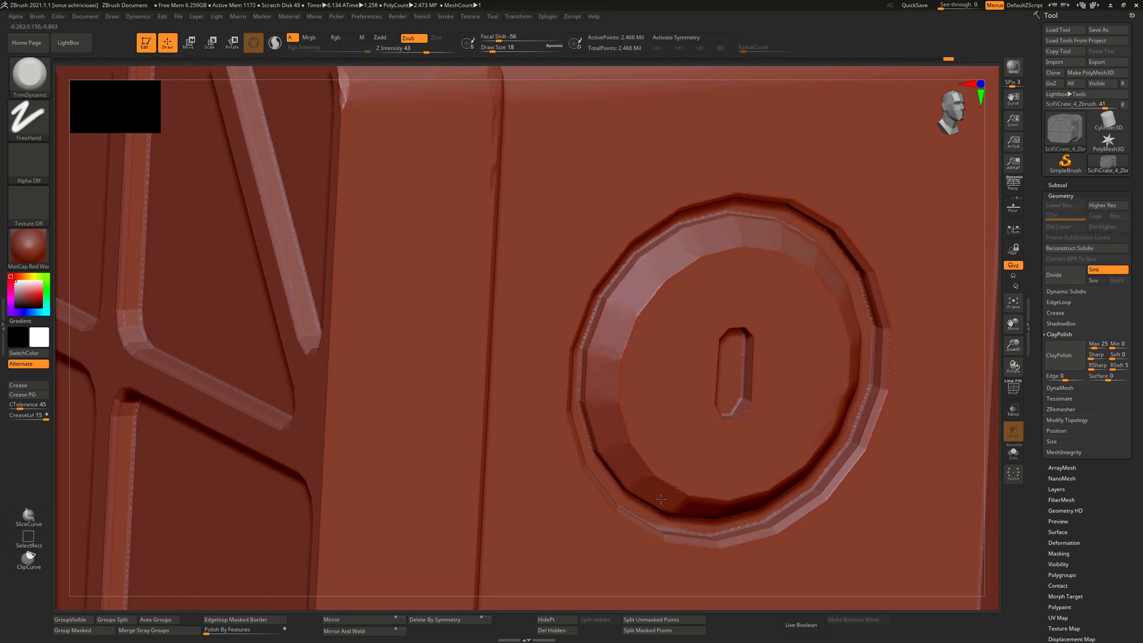
pyautogui.moveTo(681, 505); pyautogui.dragTo(741, 512)
pyautogui.moveTo(774, 482); pyautogui.dragTo(722, 470, button='right')
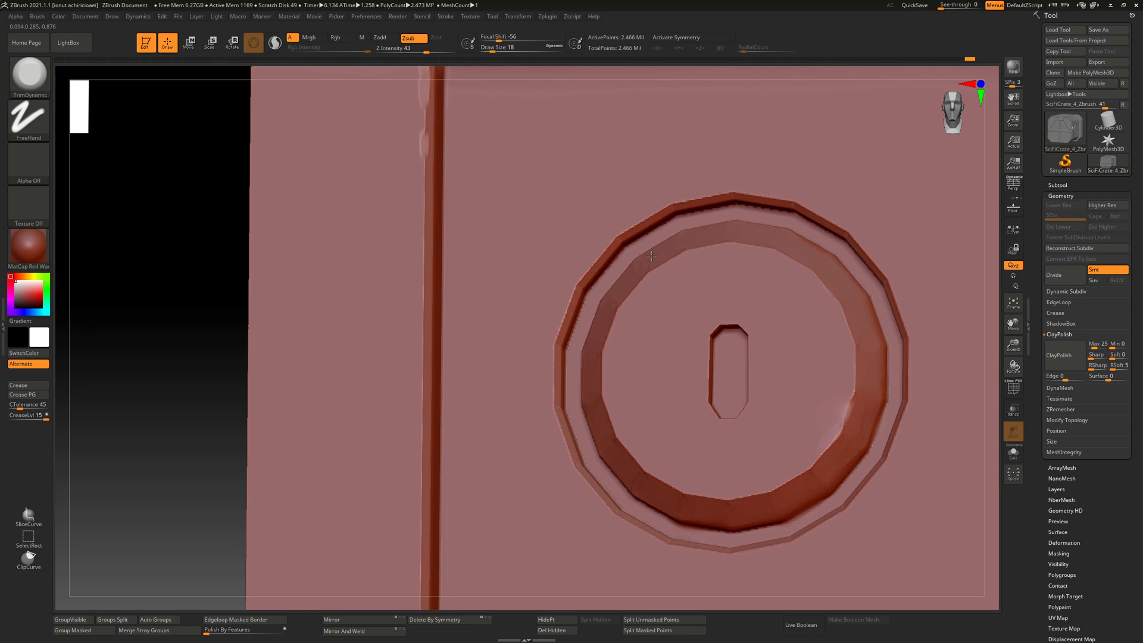
pyautogui.moveTo(607, 302)
pyautogui.mouseDown()
pyautogui.moveTo(649, 257)
pyautogui.moveTo(619, 297)
pyautogui.mouseUp()
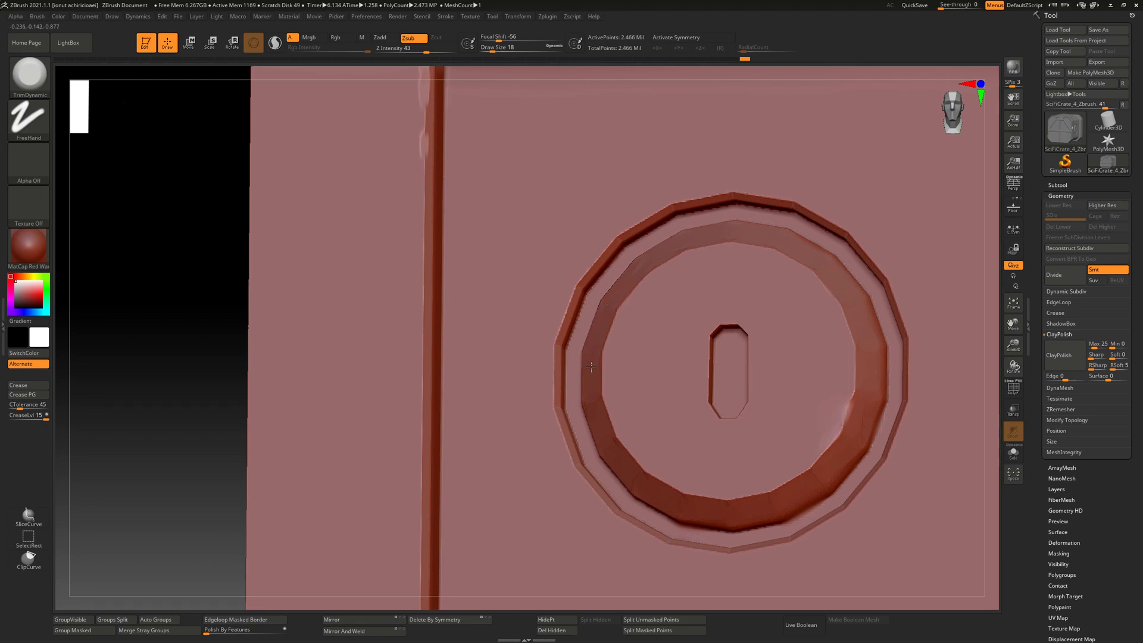
pyautogui.moveTo(653, 213); pyautogui.dragTo(576, 311)
pyautogui.moveTo(592, 336)
pyautogui.mouseDown(button='right')
pyautogui.moveTo(550, 331)
pyautogui.moveTo(565, 357)
pyautogui.moveTo(554, 352)
pyautogui.mouseUp(button='right')
pyautogui.hotkey('ctrl', 'z')
# Chip the inner vertical edge of the left front band with TrimDynamic, from its lower part up to the bevel.
pyautogui.moveTo(554, 351)
pyautogui.mouseDown(button='right')
pyautogui.moveTo(558, 372)
pyautogui.moveTo(644, 418)
pyautogui.mouseUp(button='right')
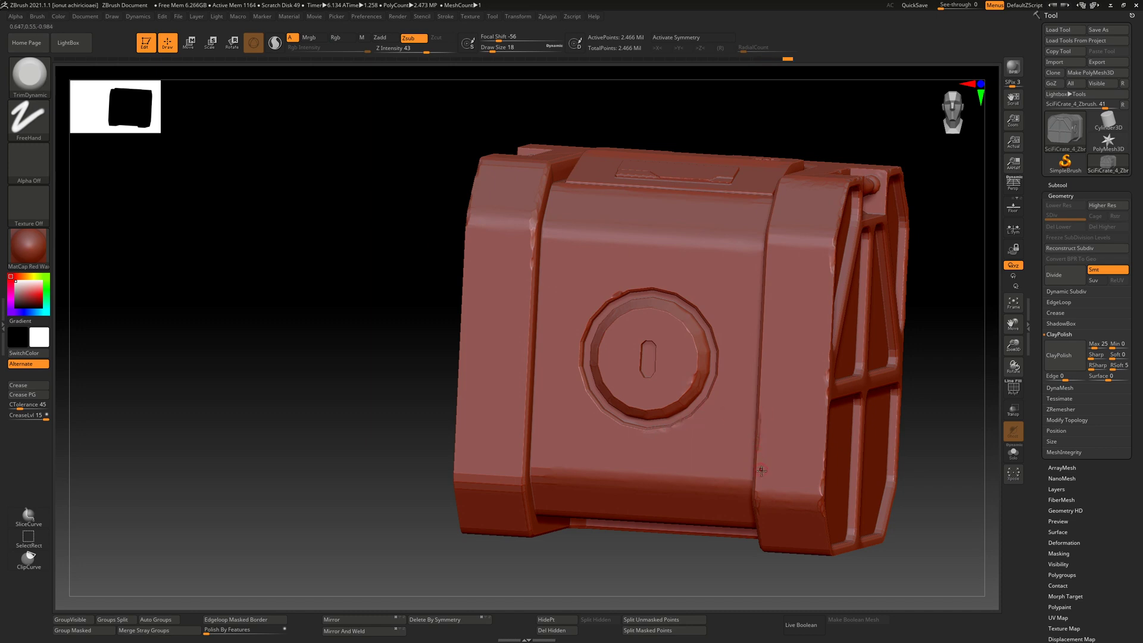
pyautogui.keyDown('shift'); pyautogui.moveTo(764, 508); pyautogui.dragTo(756, 500, button='right'); pyautogui.keyUp('shift')
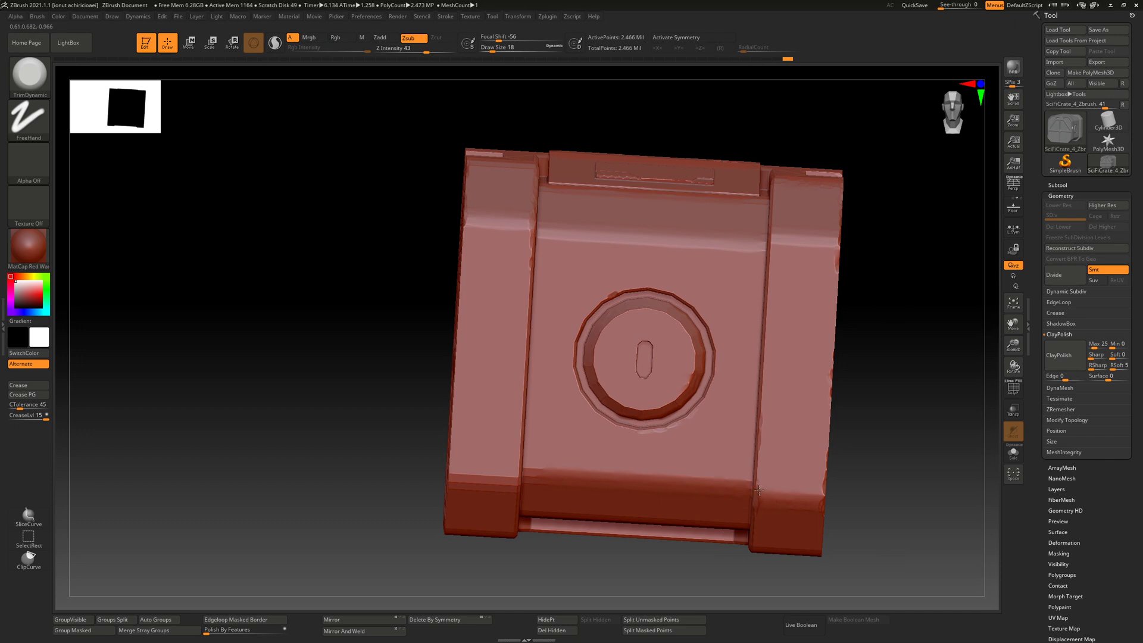
pyautogui.moveTo(755, 497); pyautogui.dragTo(520, 474, button='right')
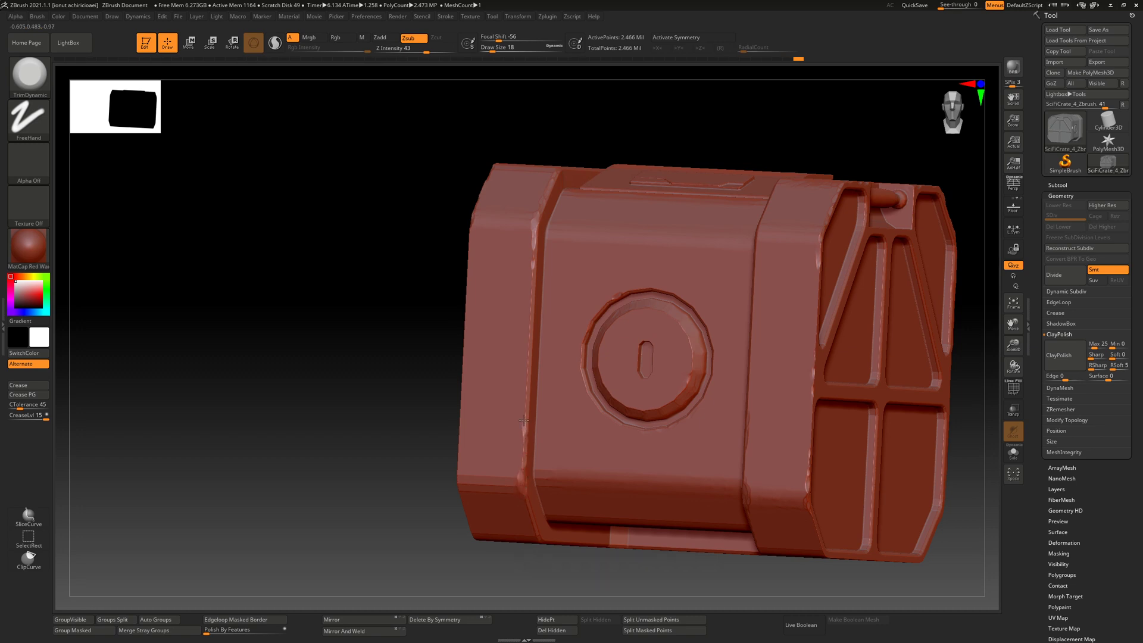
pyautogui.moveTo(525, 383); pyautogui.dragTo(531, 280)
# Trim worn chips down the left end frame's front vertical edge and around its lower bevelled corner.
pyautogui.moveTo(527, 357); pyautogui.dragTo(493, 404, button='right')
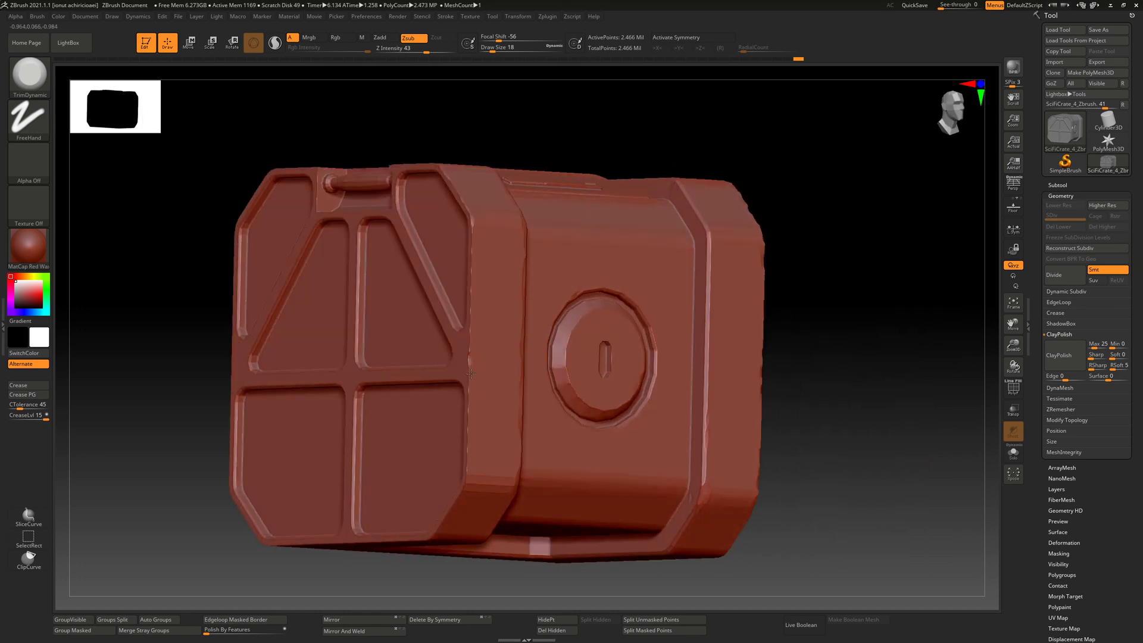
pyautogui.moveTo(470, 374); pyautogui.dragTo(470, 344)
pyautogui.moveTo(470, 298); pyautogui.dragTo(469, 466)
pyautogui.moveTo(482, 487); pyautogui.dragTo(536, 492, button='right')
pyautogui.moveTo(476, 490); pyautogui.dragTo(430, 534)
pyautogui.moveTo(445, 398); pyautogui.dragTo(500, 456, button='right')
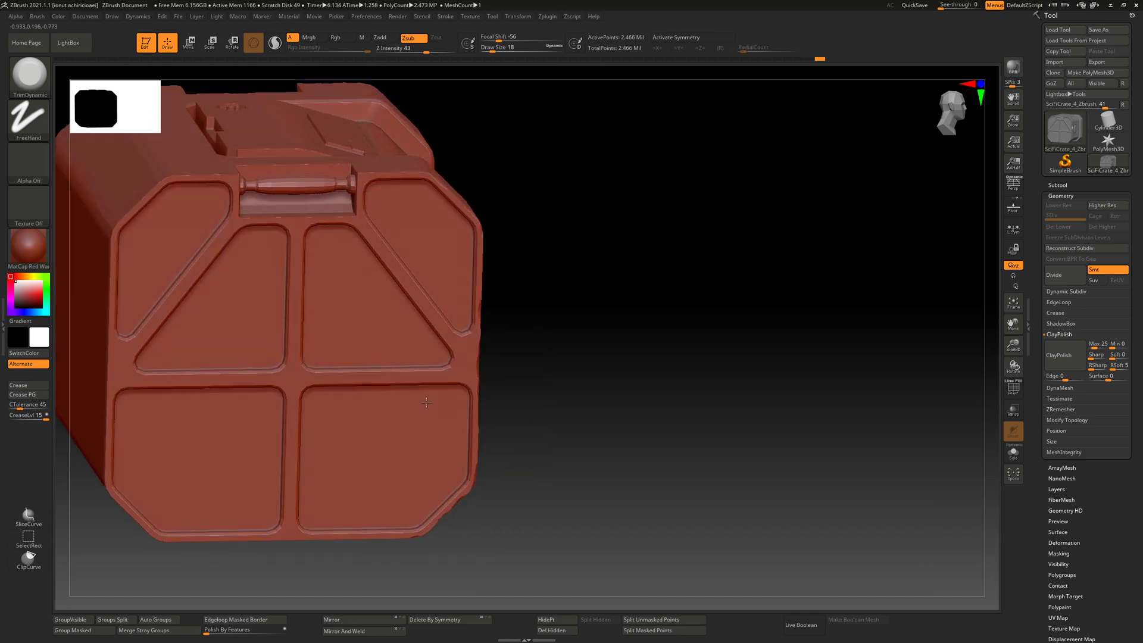
# Trim a small chip into the end frame's upper edge beside the handle and smooth the adjoining sloped corner.
pyautogui.moveTo(127, 210)
pyautogui.keyDown('alt'); pyautogui.mouseDown(button='right')
pyautogui.moveTo(388, 331)
pyautogui.moveTo(452, 289)
pyautogui.mouseUp(button='right'); pyautogui.keyUp('alt')
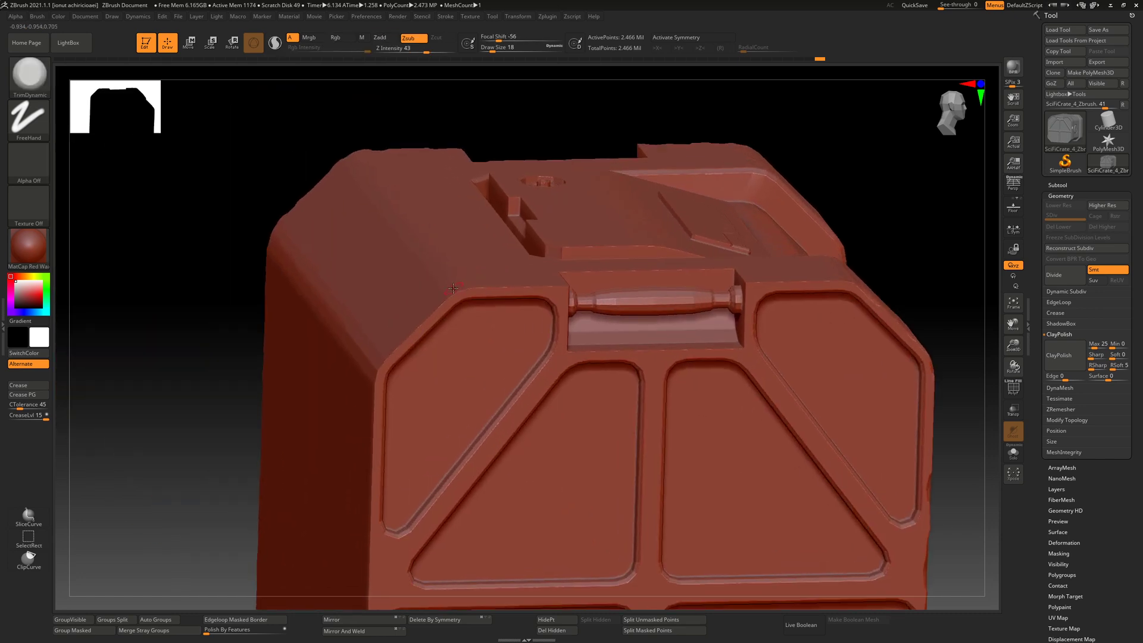
pyautogui.moveTo(471, 286); pyautogui.dragTo(496, 287)
pyautogui.press('shift')
pyautogui.keyDown('shift'); pyautogui.moveTo(419, 322); pyautogui.dragTo(396, 365); pyautogui.keyUp('shift')
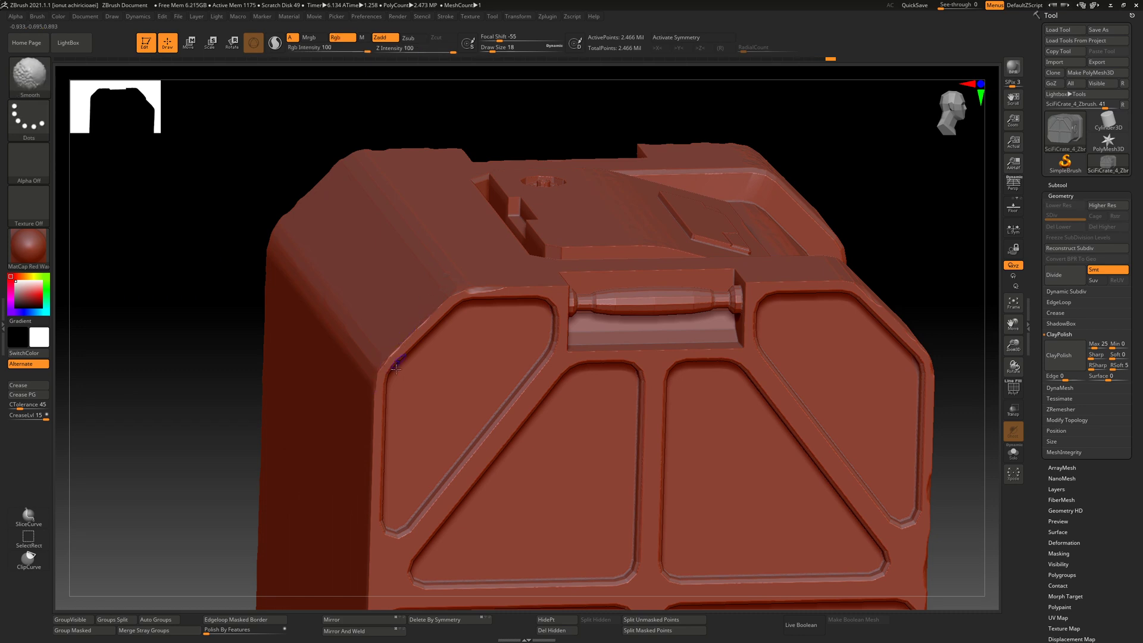
# Smooth the end frame's vertical edge along the plain back side, from the upper bevel toward the lower corner.
pyautogui.keyDown('alt'); pyautogui.moveTo(381, 400); pyautogui.dragTo(409, 261, button='right'); pyautogui.keyUp('alt')
pyautogui.keyDown('shift'); pyautogui.moveTo(395, 321); pyautogui.dragTo(394, 466); pyautogui.keyUp('shift')
pyautogui.keyDown('shift'); pyautogui.moveTo(399, 345); pyautogui.dragTo(407, 285); pyautogui.keyUp('shift')
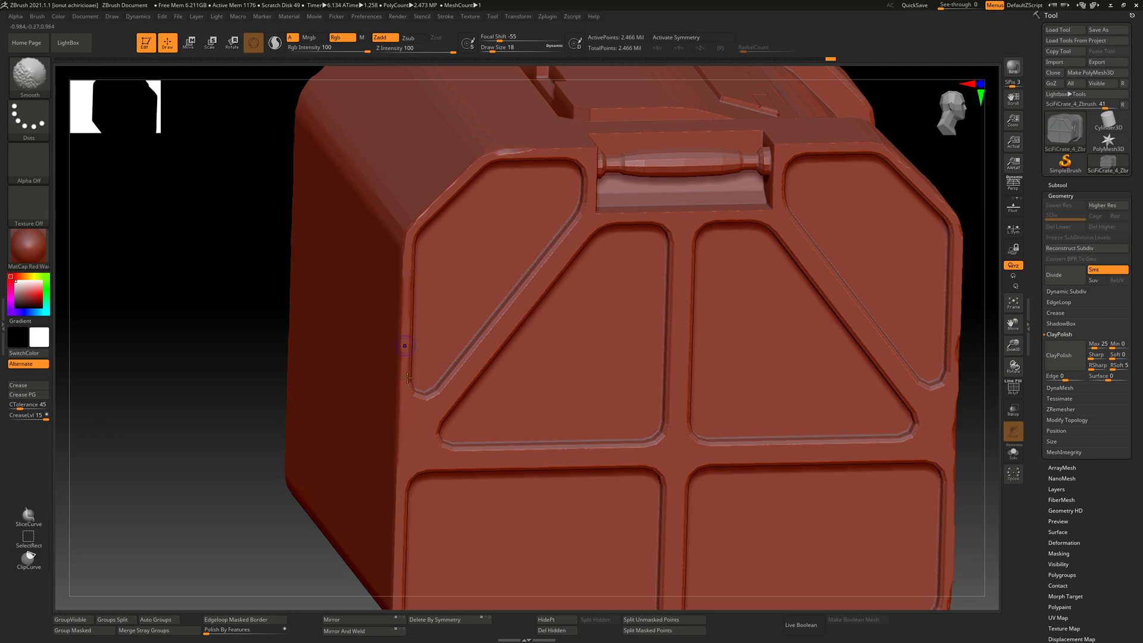
pyautogui.moveTo(390, 381); pyautogui.dragTo(470, 394, button='right')
pyautogui.press('shift')
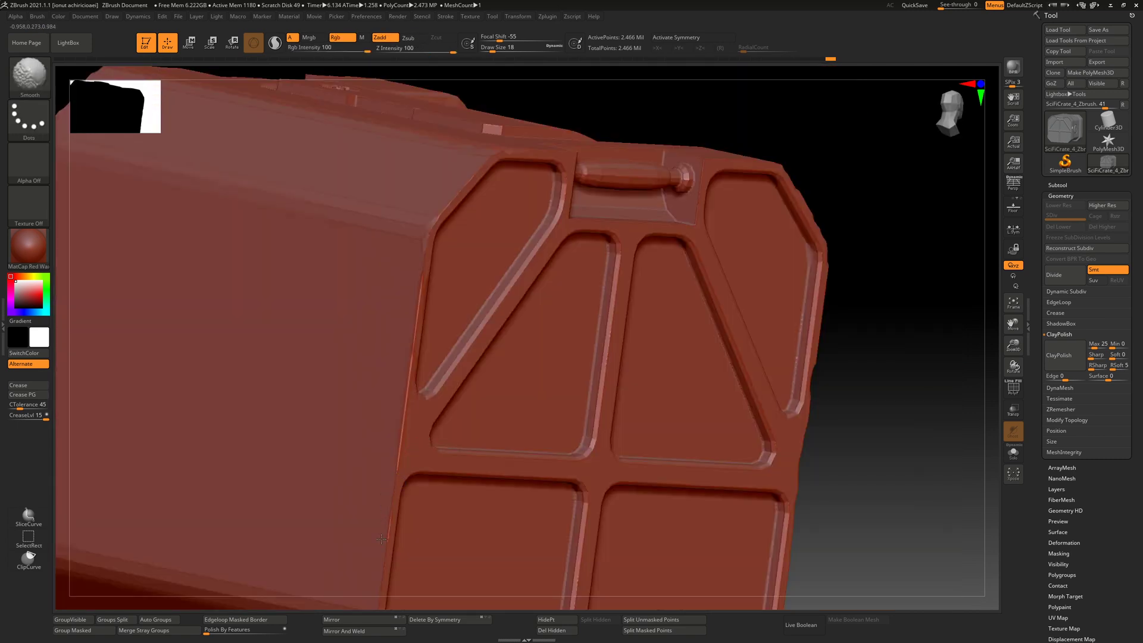
pyautogui.moveTo(381, 542); pyautogui.dragTo(386, 366, button='right')
pyautogui.press('shift')
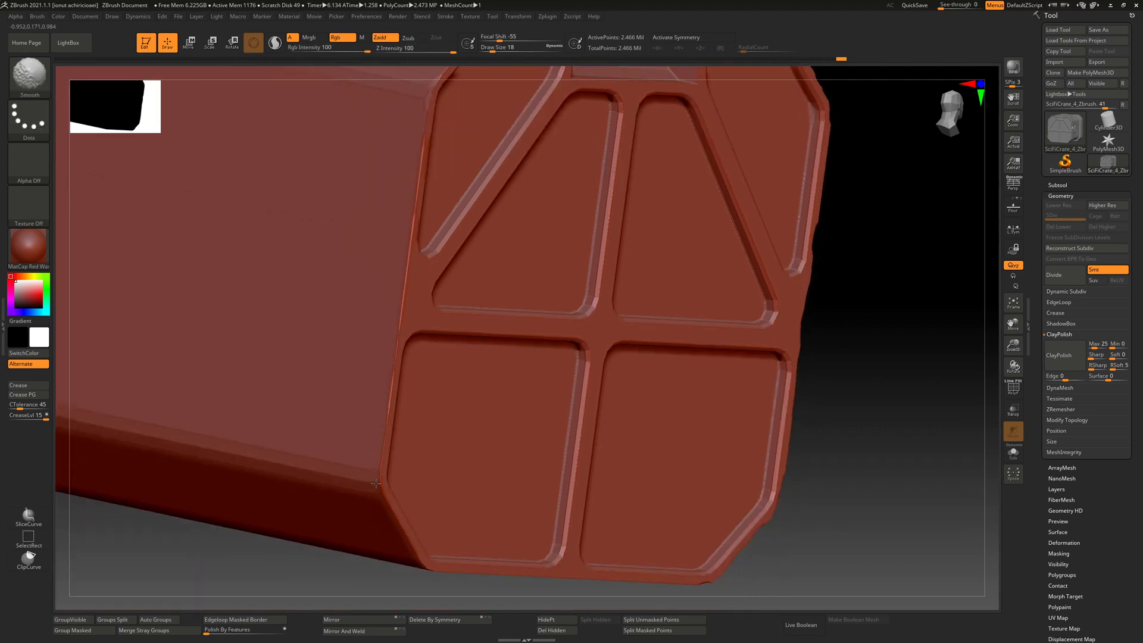
# Set the Smooth brush's draw size to 71 and soften the facets along the plain back side's lower and upper bevels.
pyautogui.keyDown('alt'); pyautogui.moveTo(316, 470); pyautogui.dragTo(422, 452, button='right'); pyautogui.keyUp('alt')
pyautogui.press('space')
pyautogui.moveTo(391, 441); pyautogui.dragTo(399, 442)
pyautogui.press('shift')
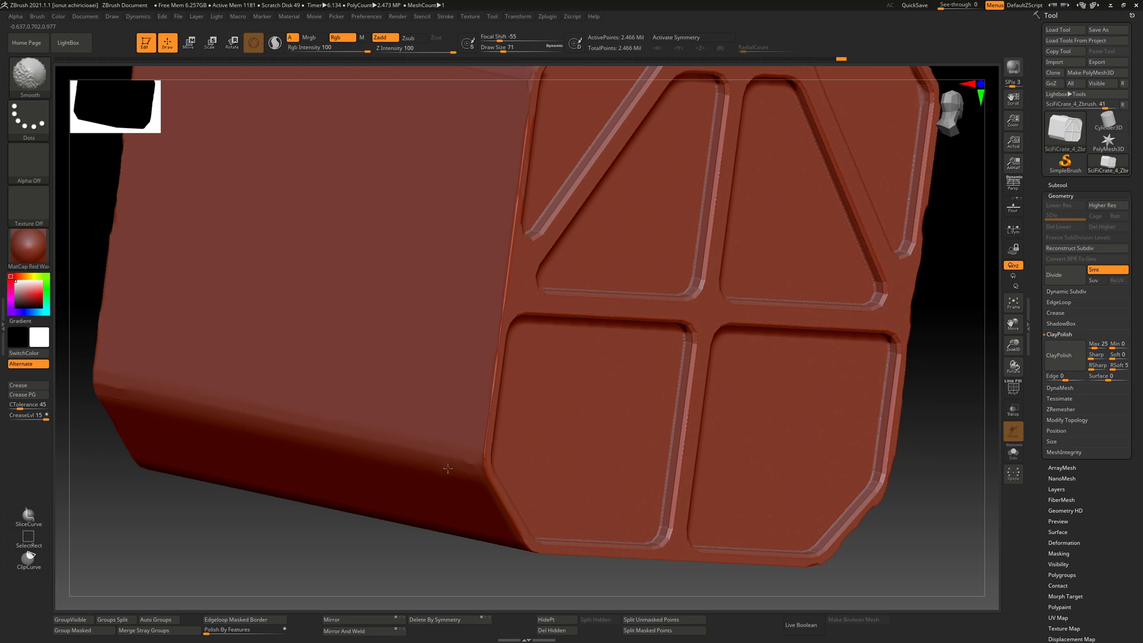
pyautogui.moveTo(451, 451); pyautogui.dragTo(474, 334, button='right')
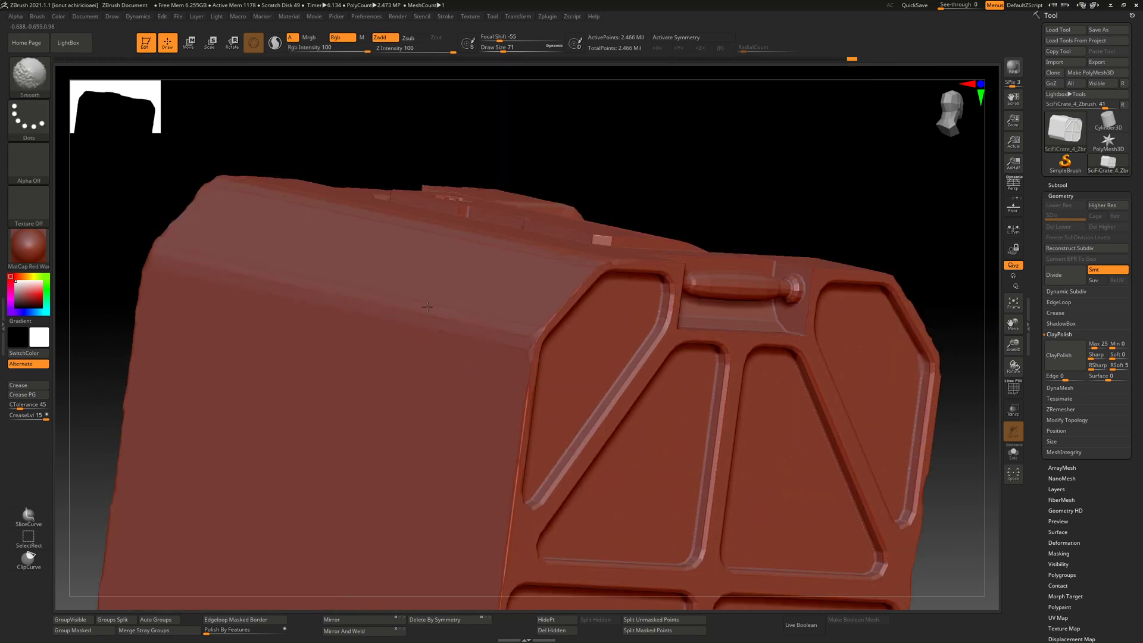
pyautogui.moveTo(193, 263)
pyautogui.mouseDown(button='right')
pyautogui.moveTo(268, 357)
pyautogui.moveTo(381, 381)
pyautogui.mouseUp(button='right')
pyautogui.keyDown('shift'); pyautogui.moveTo(479, 334); pyautogui.dragTo(455, 271); pyautogui.keyUp('shift')
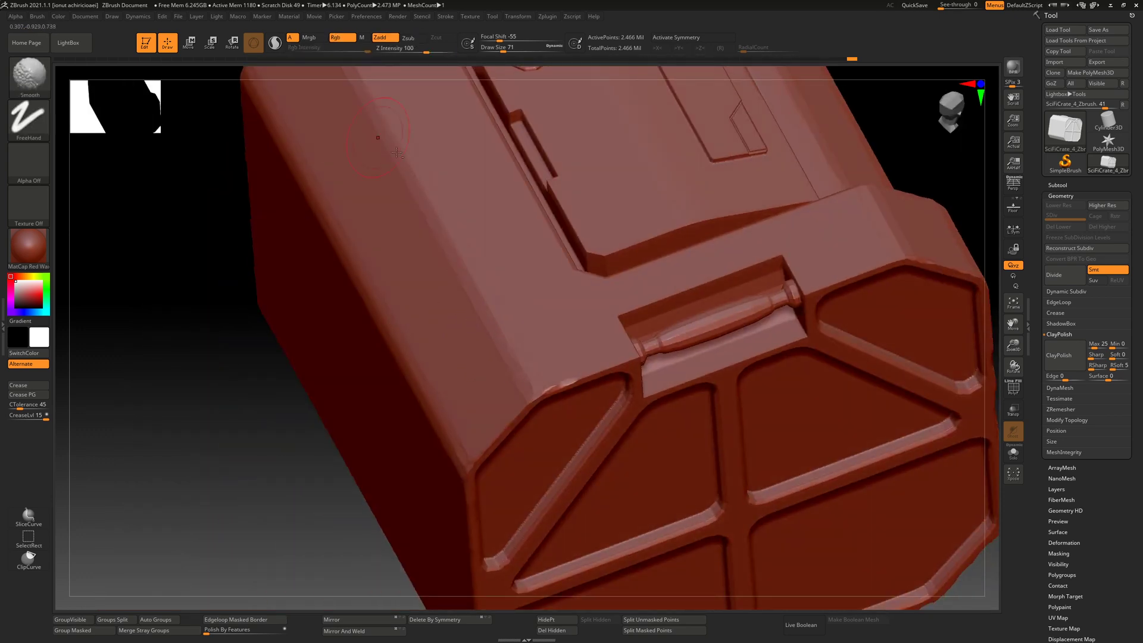
# Smooth the remaining facets of the bevel between the crate's top and plain back side, toward its far end.
pyautogui.moveTo(378, 149)
pyautogui.keyDown('alt'); pyautogui.mouseDown(button='right')
pyautogui.moveTo(411, 307)
pyautogui.moveTo(369, 201)
pyautogui.mouseUp(button='right'); pyautogui.keyUp('alt')
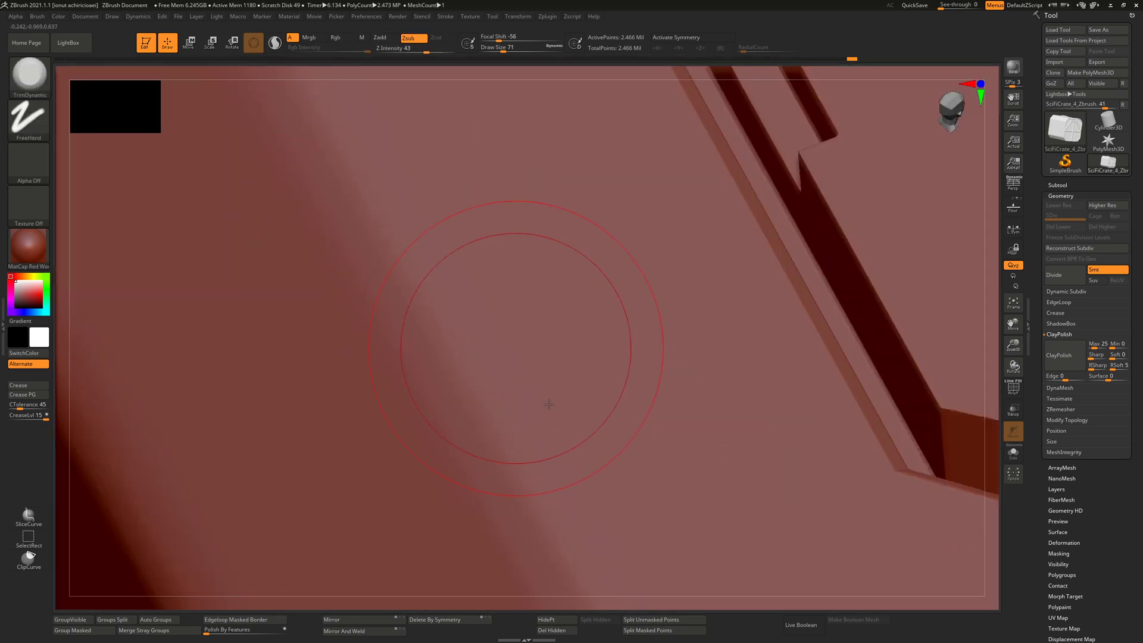
pyautogui.moveTo(512, 333)
pyautogui.keyDown('alt'); pyautogui.mouseDown(button='right')
pyautogui.moveTo(536, 381)
pyautogui.moveTo(357, 358)
pyautogui.moveTo(449, 258)
pyautogui.mouseUp(button='right'); pyautogui.keyUp('alt')
pyautogui.keyDown('alt'); pyautogui.moveTo(431, 341); pyautogui.dragTo(219, 330, button='right'); pyautogui.keyUp('alt')
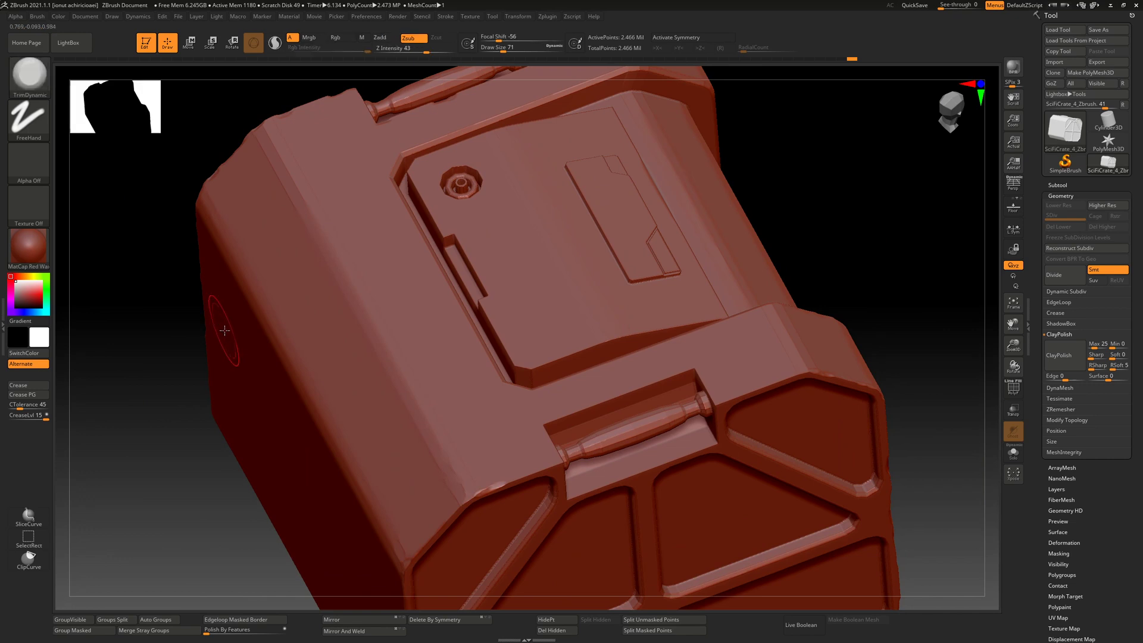
pyautogui.keyDown('shift'); pyautogui.moveTo(293, 182); pyautogui.dragTo(281, 163); pyautogui.keyUp('shift')
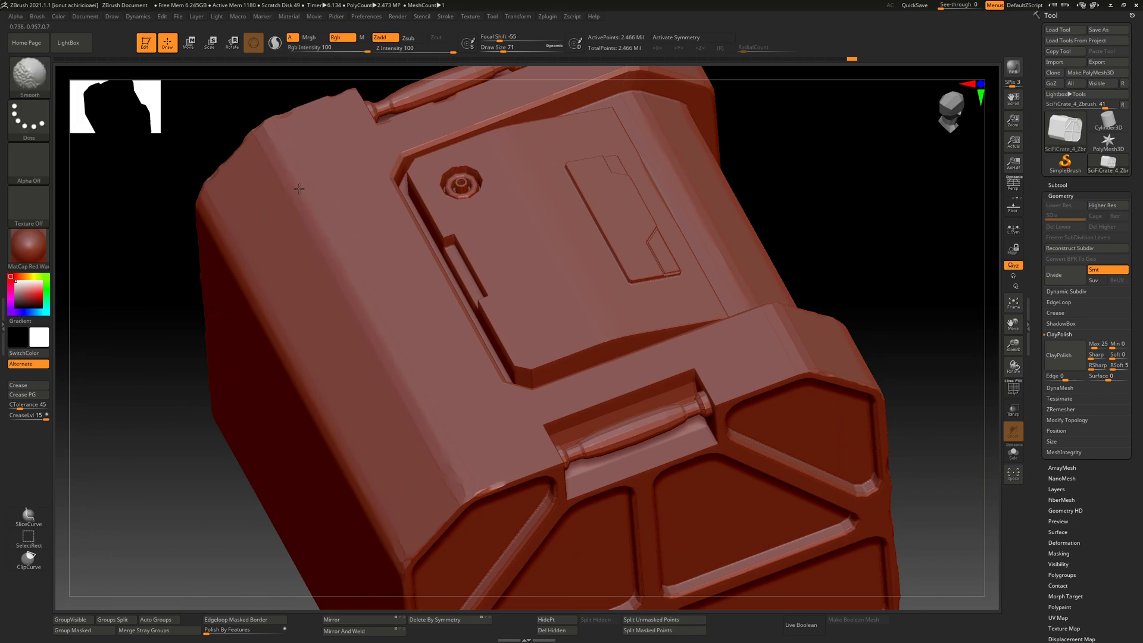
# Smooth the faceted upper and lower bevels of the latch-side front, including the bevels of its raised bands.
pyautogui.moveTo(833, 339); pyautogui.dragTo(684, 346, button='right')
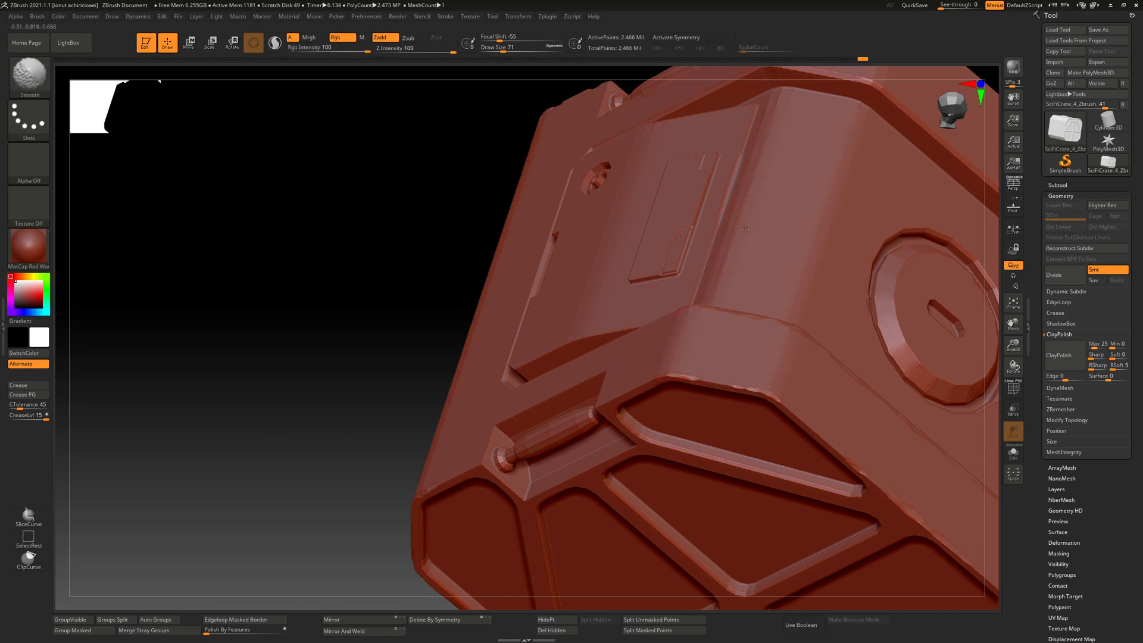
pyautogui.moveTo(694, 160)
pyautogui.mouseDown(button='right')
pyautogui.moveTo(773, 187)
pyautogui.moveTo(773, 199)
pyautogui.mouseUp(button='right')
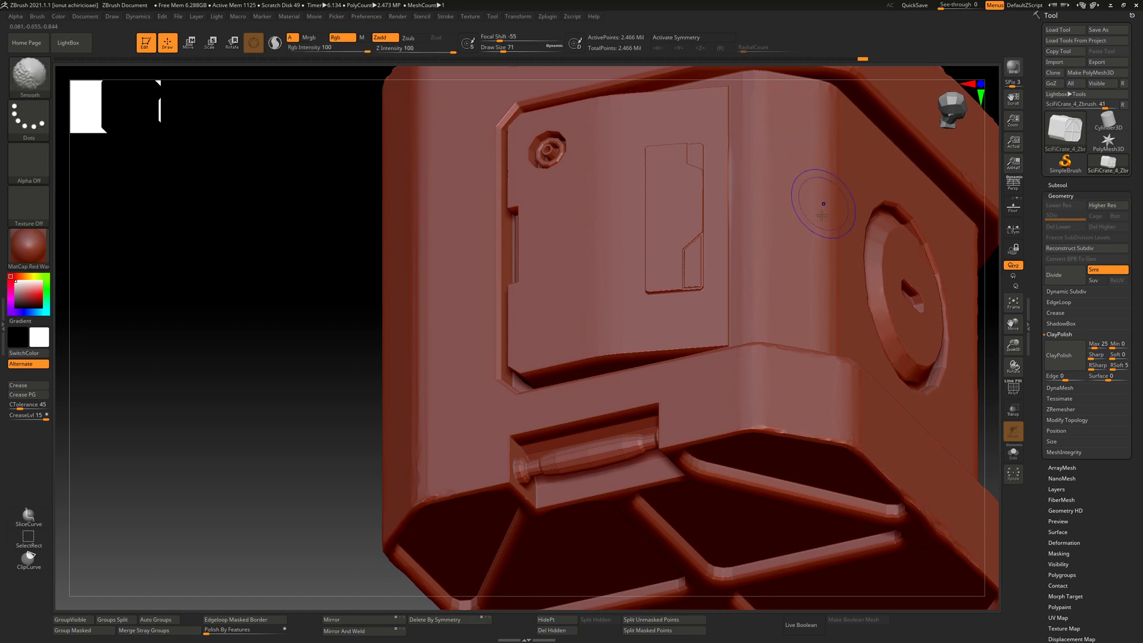
pyautogui.moveTo(823, 296)
pyautogui.mouseDown(button='right')
pyautogui.moveTo(340, 304)
pyautogui.moveTo(619, 339)
pyautogui.moveTo(582, 242)
pyautogui.moveTo(563, 263)
pyautogui.mouseUp(button='right')
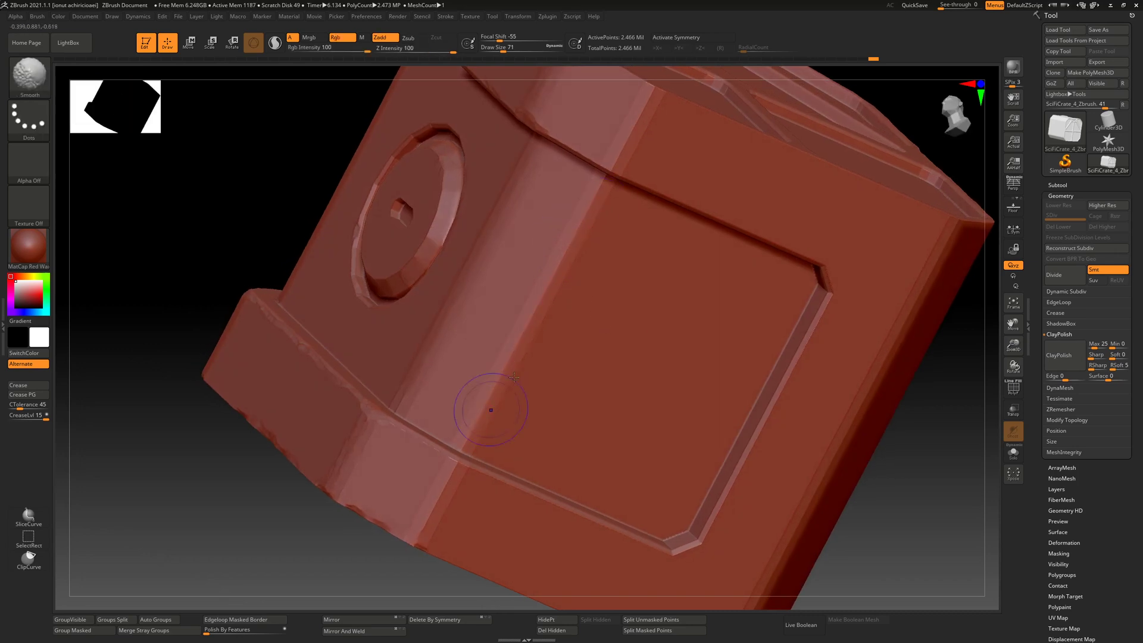
pyautogui.moveTo(635, 117)
pyautogui.mouseDown()
pyautogui.moveTo(613, 119)
pyautogui.moveTo(625, 140)
pyautogui.mouseUp()
pyautogui.moveTo(414, 511)
pyautogui.mouseDown()
pyautogui.moveTo(421, 484)
pyautogui.moveTo(446, 497)
pyautogui.mouseUp()
# Switch to TrimDynamic, reduce the draw size to 41 and smooth the back bevel where it meets the end frame.
pyautogui.press('b')
pyautogui.press('t')
pyautogui.press('d')
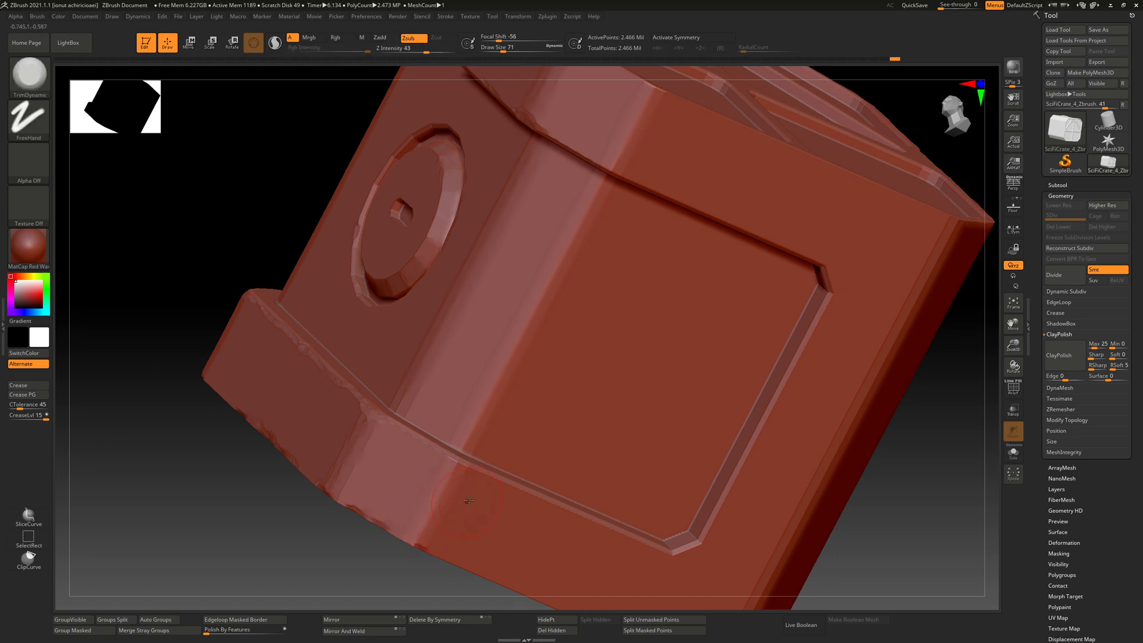
pyautogui.press('f')
pyautogui.moveTo(464, 453)
pyautogui.mouseDown(button='right')
pyautogui.moveTo(541, 406)
pyautogui.moveTo(523, 434)
pyautogui.moveTo(658, 373)
pyautogui.moveTo(582, 292)
pyautogui.moveTo(417, 285)
pyautogui.moveTo(575, 398)
pyautogui.moveTo(643, 357)
pyautogui.moveTo(466, 306)
pyautogui.moveTo(513, 316)
pyautogui.moveTo(497, 299)
pyautogui.mouseUp(button='right')
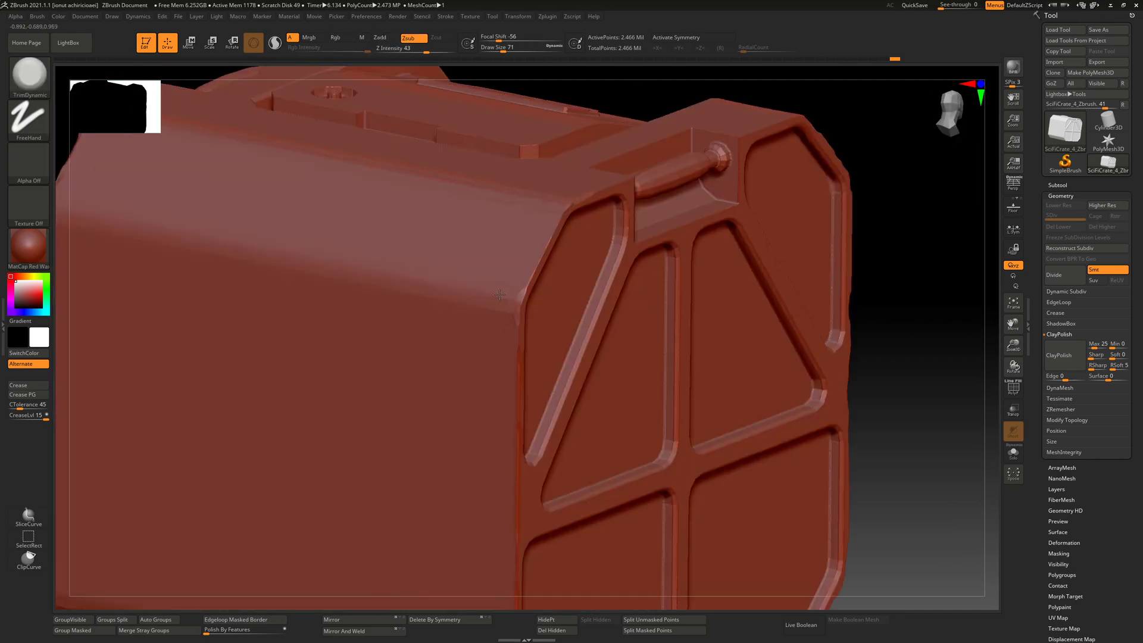
pyautogui.press('space')
pyautogui.press('shift')
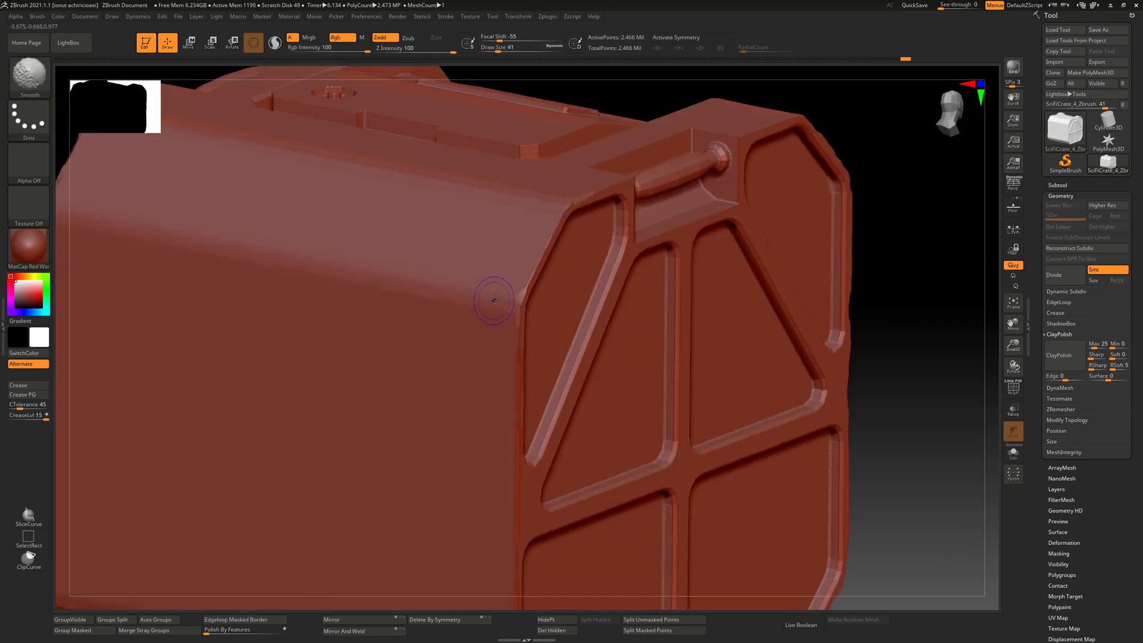
pyautogui.moveTo(495, 298); pyautogui.dragTo(540, 309, button='right')
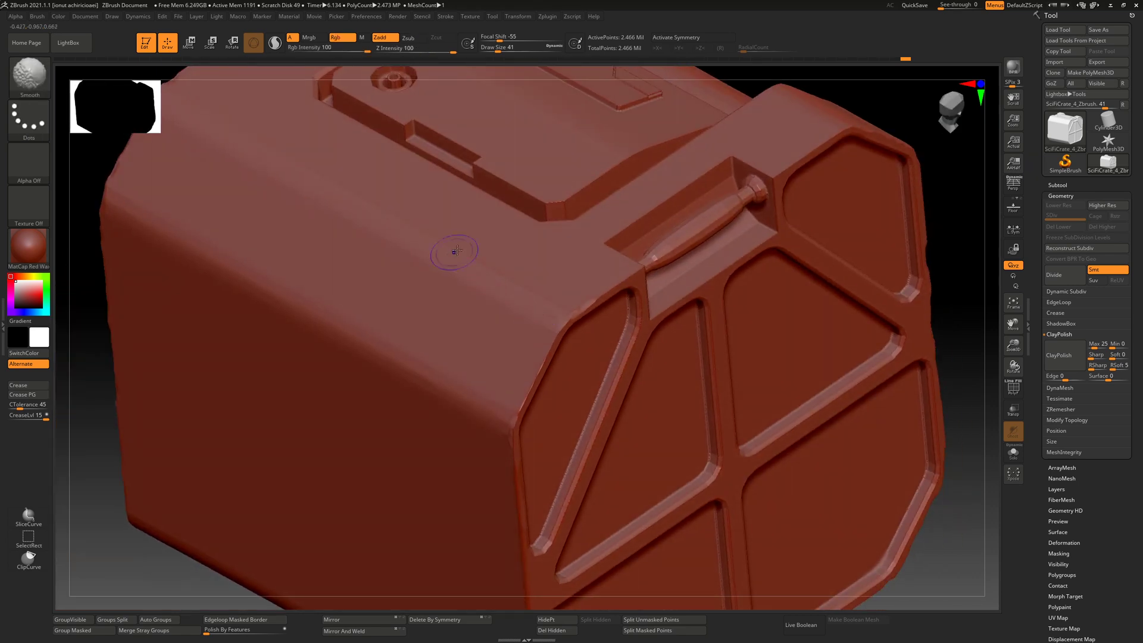
# Set TrimDynamic's draw size to 25 and chip the lid panel's rear corners and the edge beside its notch.
pyautogui.moveTo(543, 197)
pyautogui.mouseDown()
pyautogui.moveTo(554, 206)
pyautogui.moveTo(579, 190)
pyautogui.moveTo(544, 200)
pyautogui.moveTo(511, 189)
pyautogui.mouseUp()
pyautogui.press('s')
pyautogui.keyDown('alt'); pyautogui.moveTo(491, 220); pyautogui.dragTo(365, 218, button='right'); pyautogui.keyUp('alt')
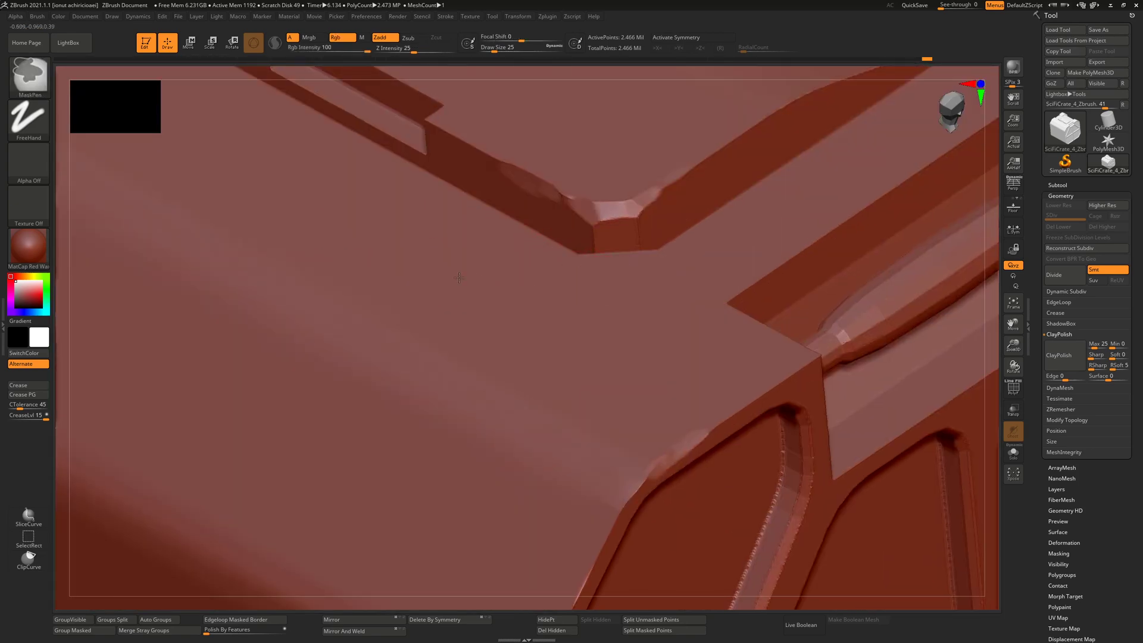
pyautogui.keyDown('ctrl'); pyautogui.moveTo(600, 277); pyautogui.dragTo(457, 245, button='right'); pyautogui.keyUp('ctrl')
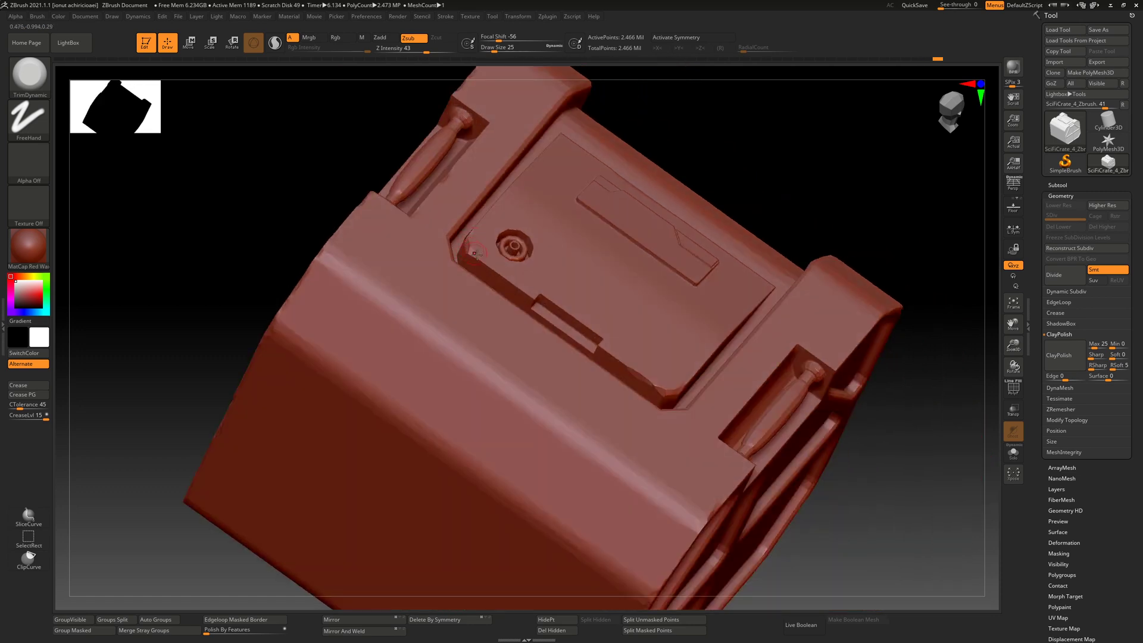
pyautogui.moveTo(477, 255); pyautogui.dragTo(519, 288)
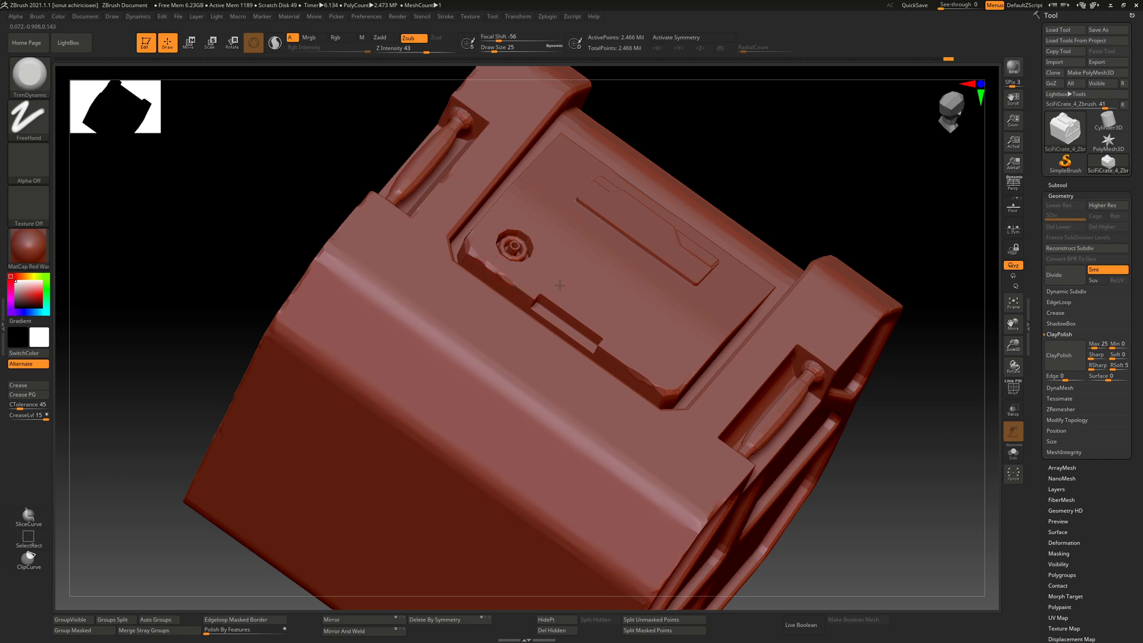
# Chip the rim of the lid recess beside the far end handle with TrimDynamic.
pyautogui.moveTo(560, 285); pyautogui.dragTo(479, 276, button='right')
pyautogui.moveTo(680, 218)
pyautogui.keyDown('alt'); pyautogui.mouseDown(button='right')
pyautogui.moveTo(565, 289)
pyautogui.moveTo(553, 177)
pyautogui.mouseUp(button='right'); pyautogui.keyUp('alt')
pyautogui.moveTo(556, 161); pyautogui.dragTo(538, 172)
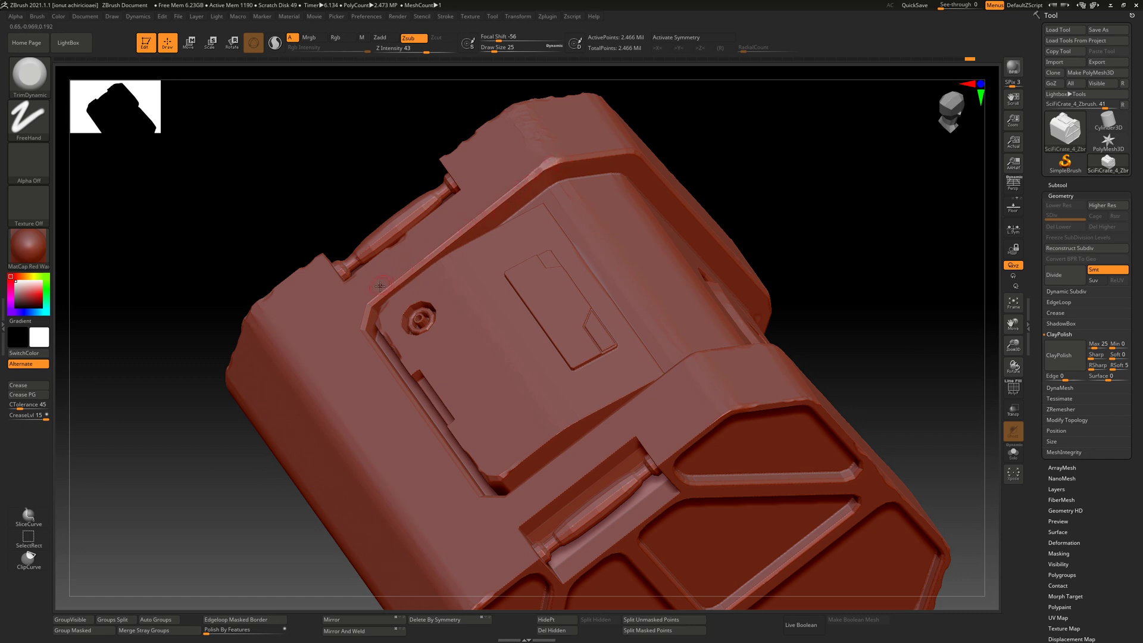
pyautogui.moveTo(369, 299); pyautogui.dragTo(483, 215)
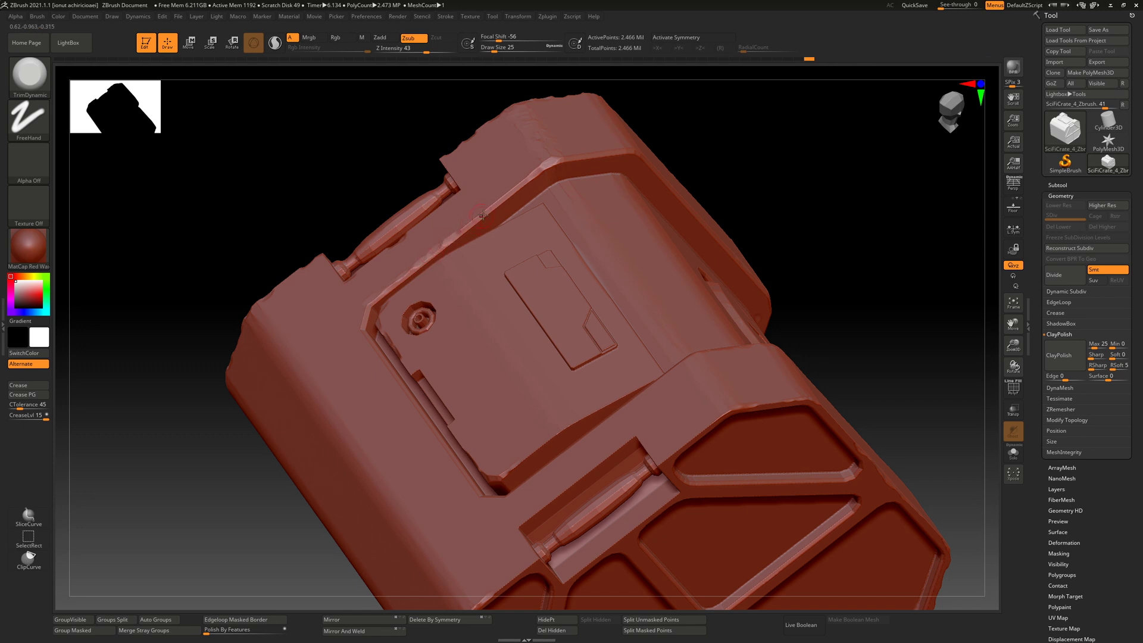
# Chip the opposite rim of the lid recess, from its rear corner toward the front bevel.
pyautogui.moveTo(502, 287); pyautogui.dragTo(610, 430, button='right')
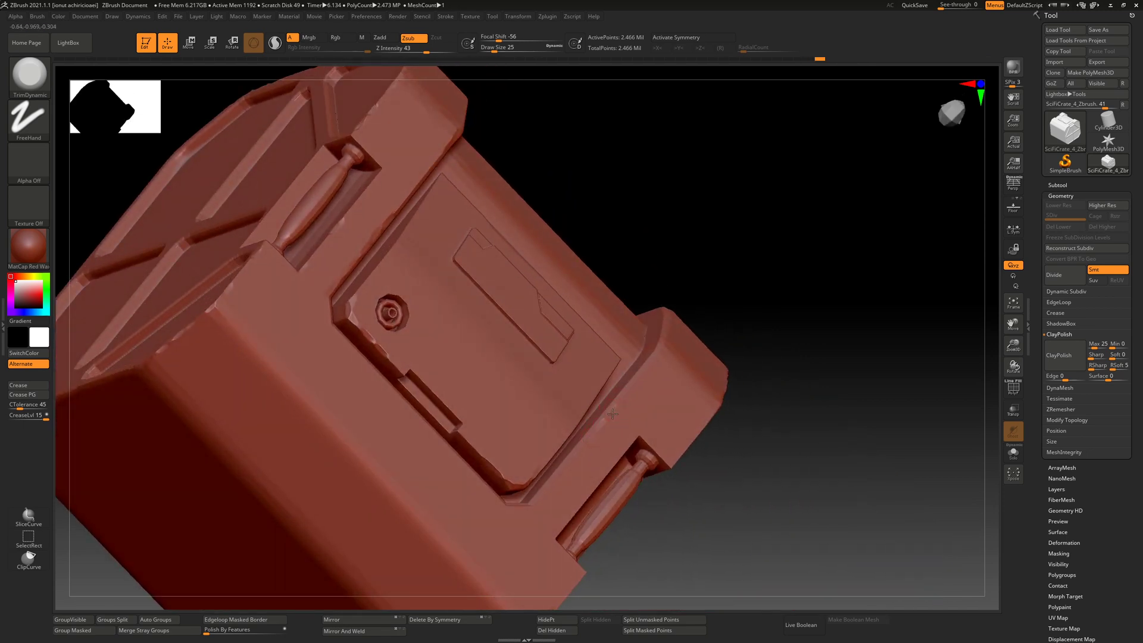
pyautogui.moveTo(554, 478); pyautogui.dragTo(574, 460)
pyautogui.moveTo(652, 389); pyautogui.dragTo(662, 375, button='right')
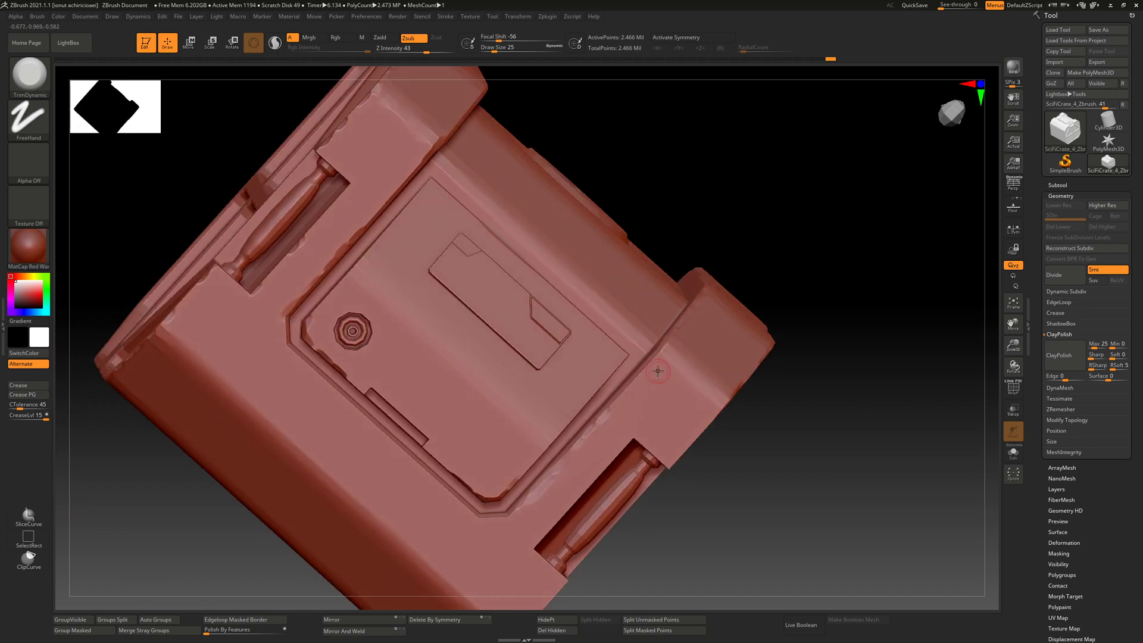
pyautogui.moveTo(652, 361); pyautogui.dragTo(656, 360)
# Trim worn chips down the inner vertical edge of the front's right band.
pyautogui.moveTo(655, 368); pyautogui.dragTo(689, 430, button='right')
pyautogui.keyDown('alt'); pyautogui.moveTo(515, 329); pyautogui.dragTo(665, 403, button='right'); pyautogui.keyUp('alt')
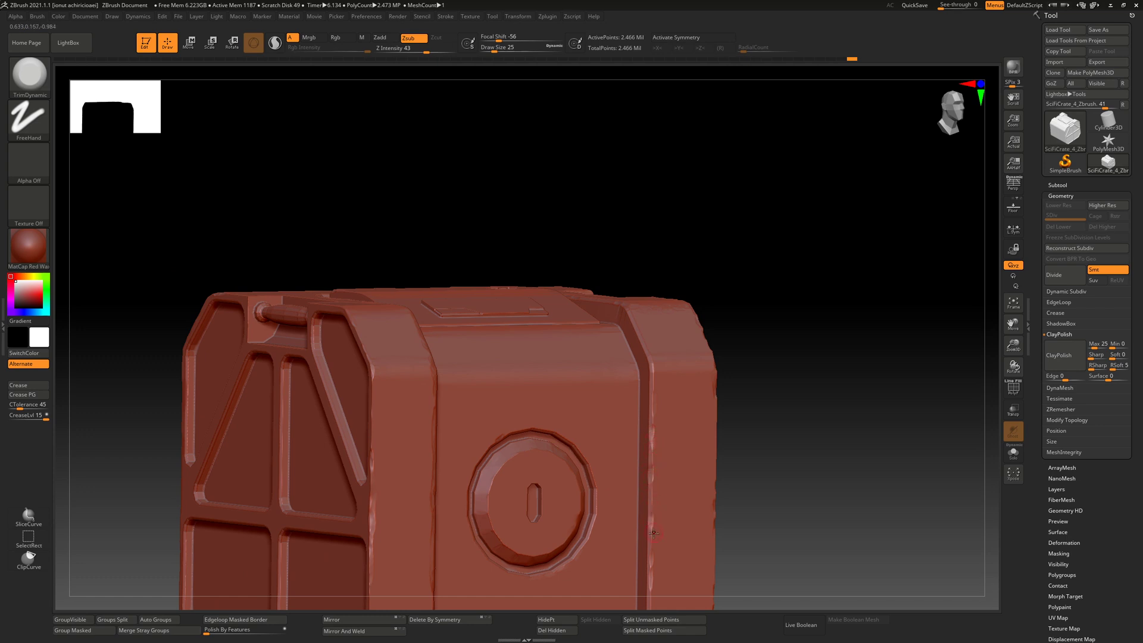
pyautogui.moveTo(466, 467); pyautogui.dragTo(508, 437, button='right')
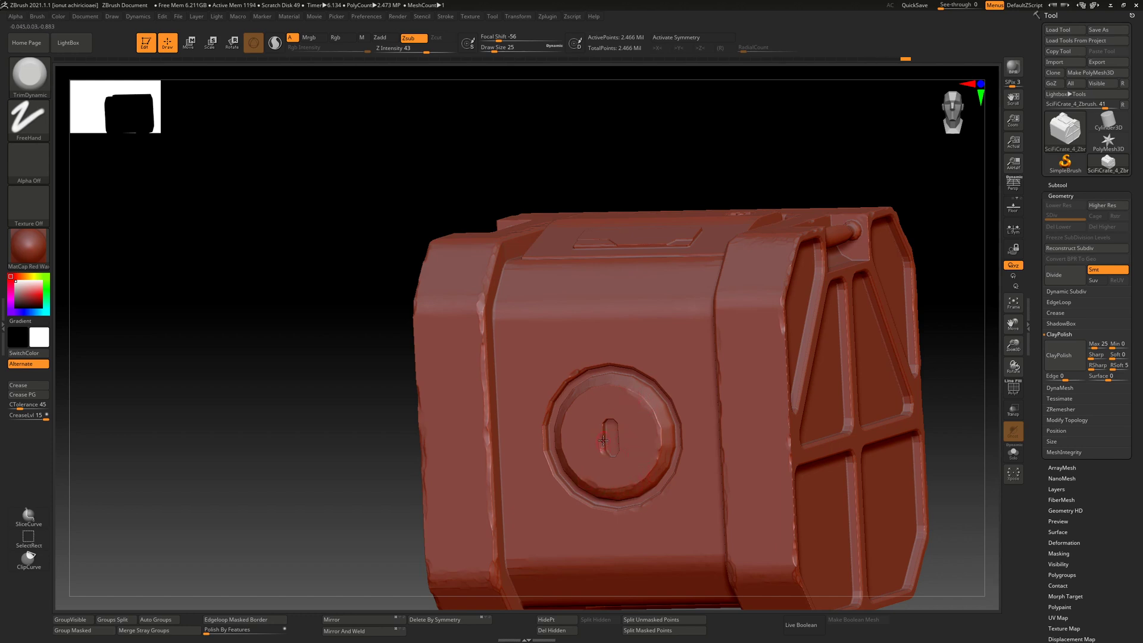
# Reduce the draw size to 11 and chip the edges of the slot in the front's round latch.
pyautogui.moveTo(518, 450); pyautogui.dragTo(625, 443, button='right')
pyautogui.press('space')
pyautogui.moveTo(619, 443); pyautogui.dragTo(615, 444)
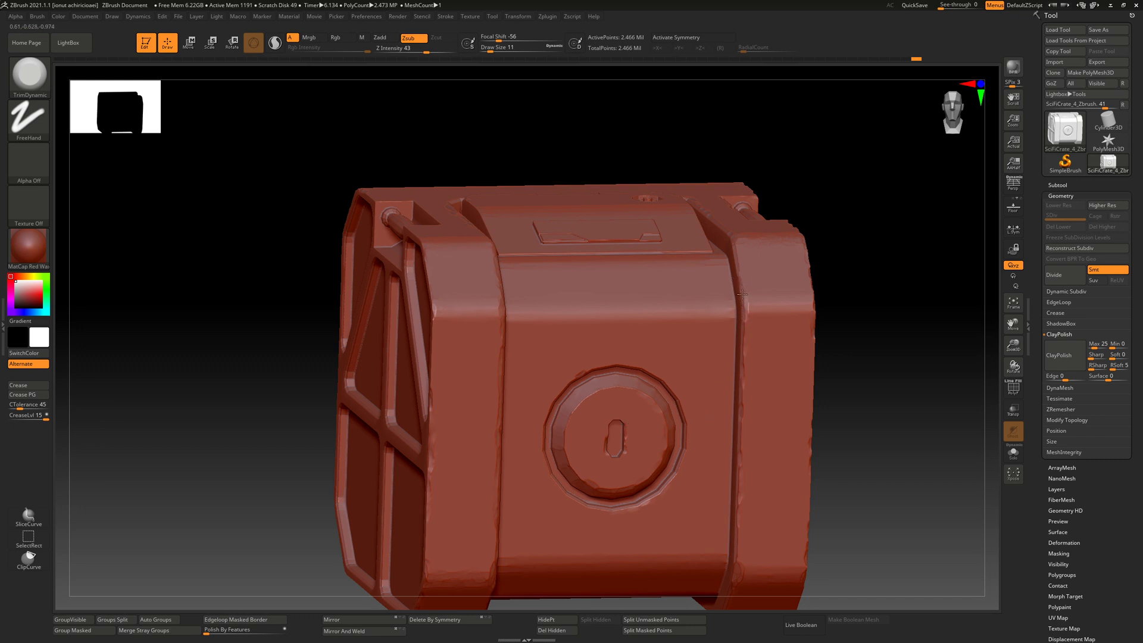
# Carve a short crack into the inner edge of each front band with DamStandard at draw size 9.
pyautogui.moveTo(747, 312); pyautogui.dragTo(565, 338, button='right')
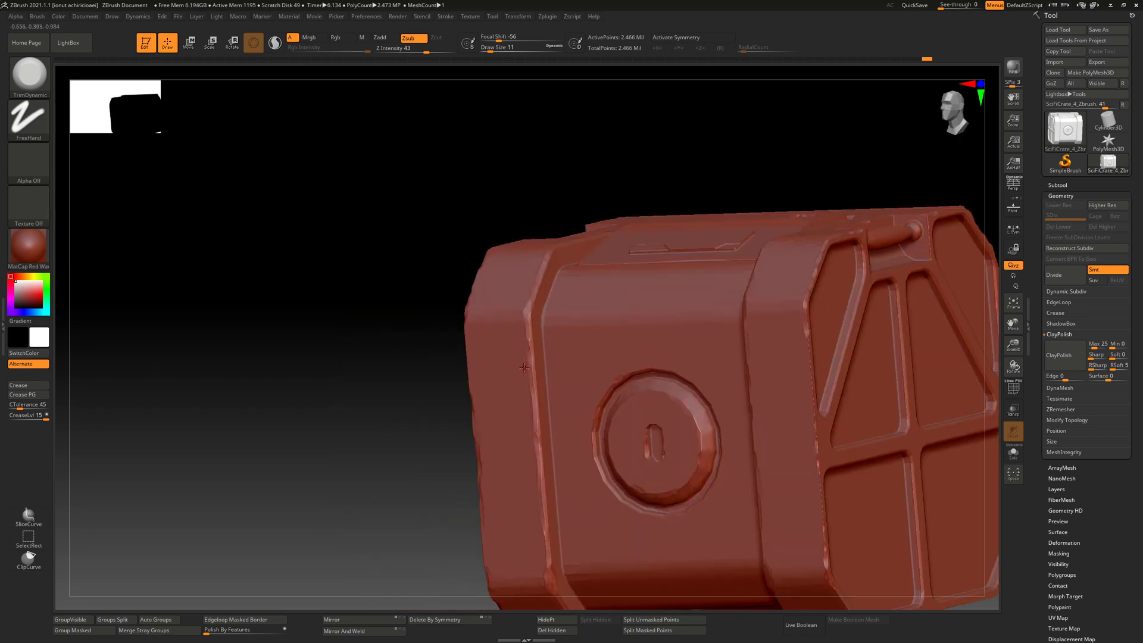
pyautogui.press('b')
pyautogui.press('d')
pyautogui.press('s')
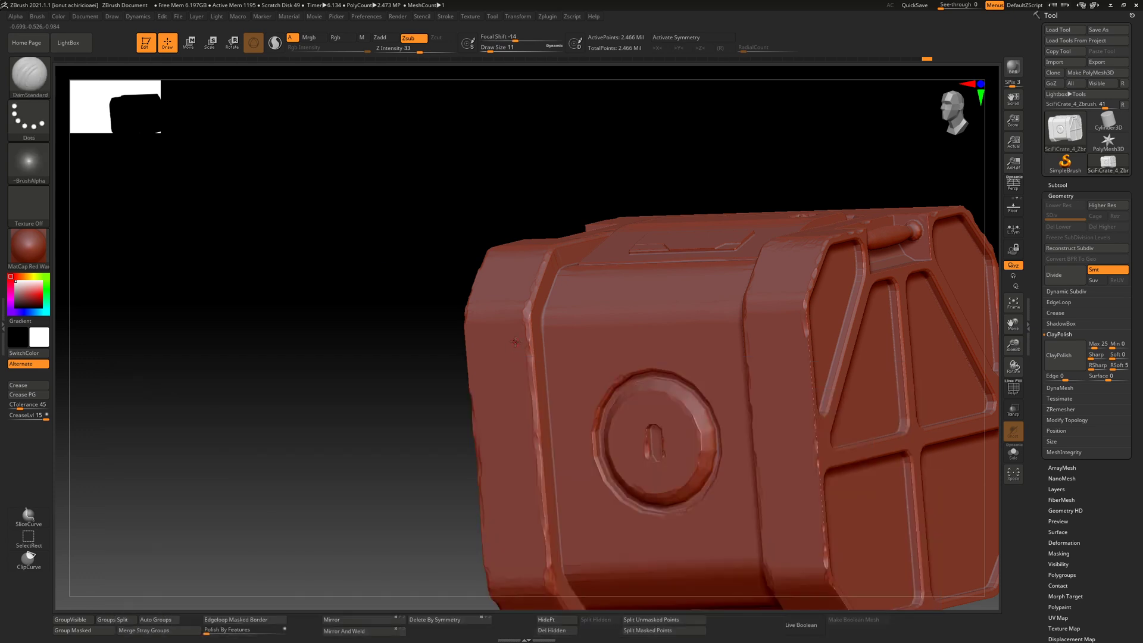
pyautogui.moveTo(529, 354); pyautogui.dragTo(661, 356, button='right')
pyautogui.press('space')
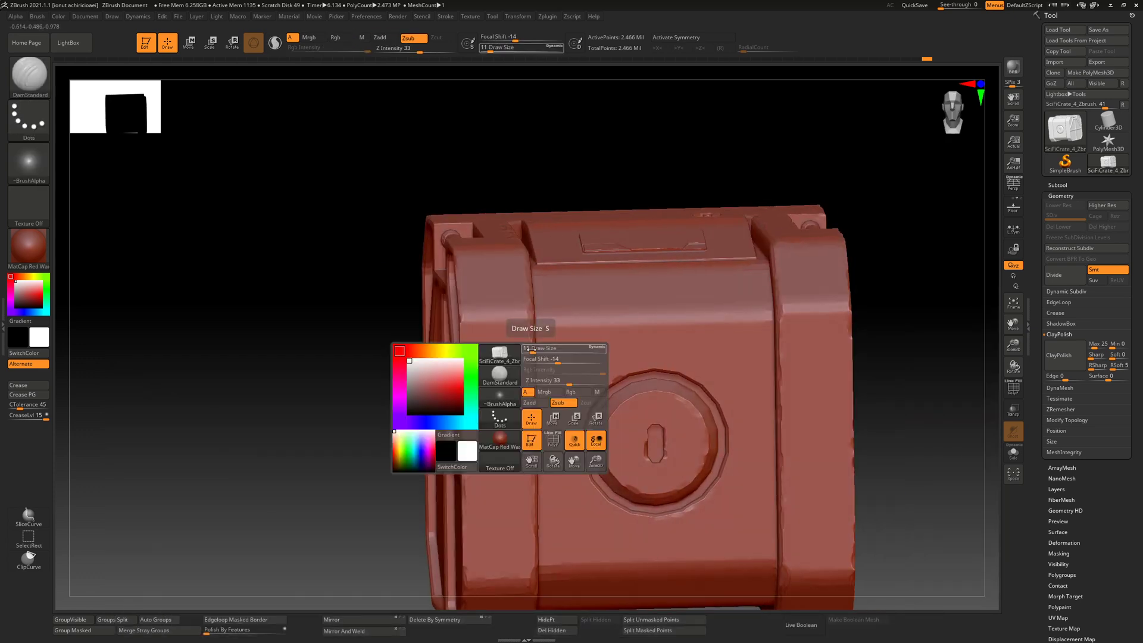
pyautogui.moveTo(531, 350); pyautogui.dragTo(526, 322)
pyautogui.press('space')
pyautogui.moveTo(513, 368); pyautogui.dragTo(528, 385)
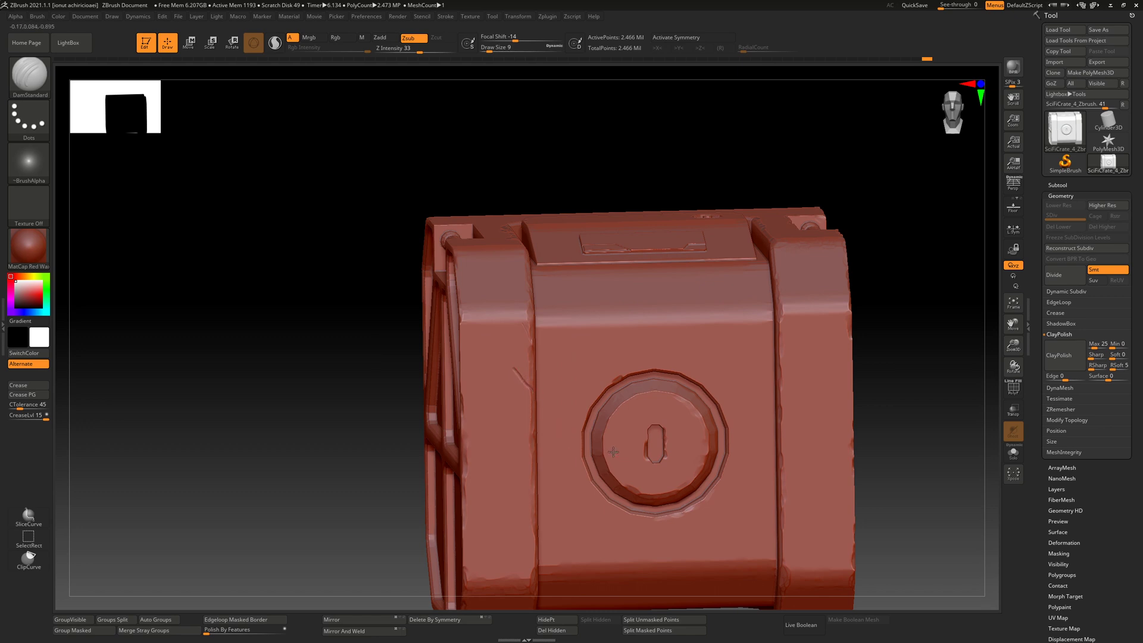
pyautogui.moveTo(614, 451); pyautogui.dragTo(810, 414, button='right')
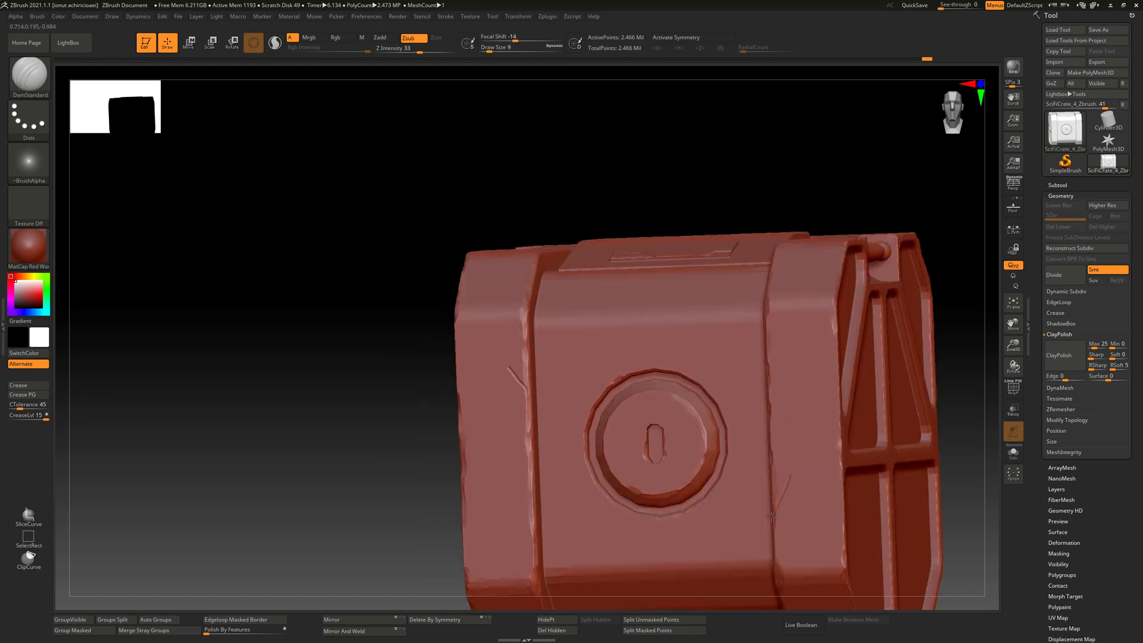
# Carve a diagonal crack across the lower corner of the plain back side with DamStandard.
pyautogui.keyDown('alt'); pyautogui.moveTo(769, 511); pyautogui.dragTo(682, 498, button='right'); pyautogui.keyUp('alt')
pyautogui.moveTo(857, 497); pyautogui.dragTo(651, 490, button='right')
pyautogui.keyDown('alt'); pyautogui.moveTo(983, 464); pyautogui.dragTo(653, 441, button='right'); pyautogui.keyUp('alt')
pyautogui.moveTo(858, 476); pyautogui.dragTo(650, 470, button='right')
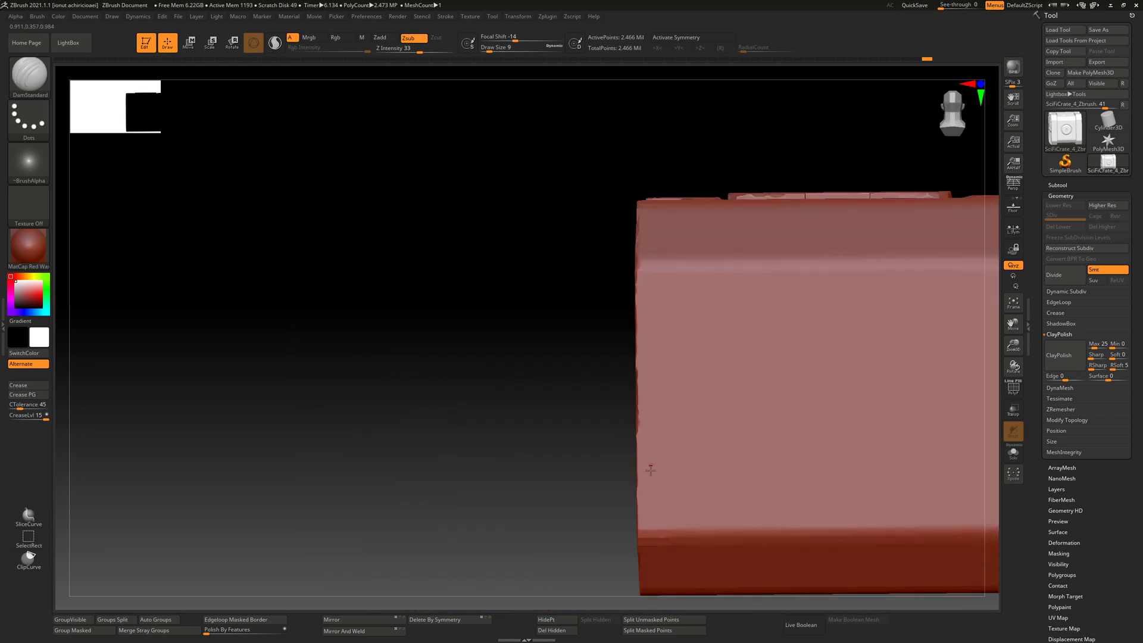
pyautogui.moveTo(698, 528); pyautogui.dragTo(641, 496)
pyautogui.keyDown('alt'); pyautogui.moveTo(598, 467); pyautogui.dragTo(462, 413, button='right'); pyautogui.keyUp('alt')
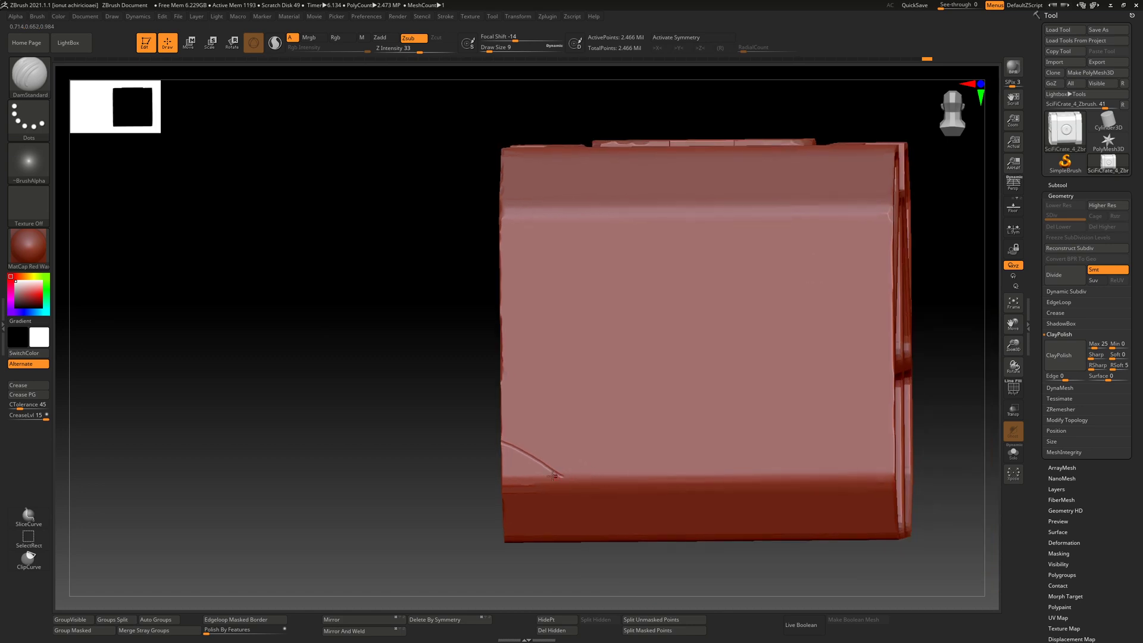
# Try a second crack stroke beside the first at the lower corner of the plain back side.
pyautogui.moveTo(535, 473); pyautogui.dragTo(491, 455)
pyautogui.moveTo(554, 463); pyautogui.dragTo(654, 471, button='right')
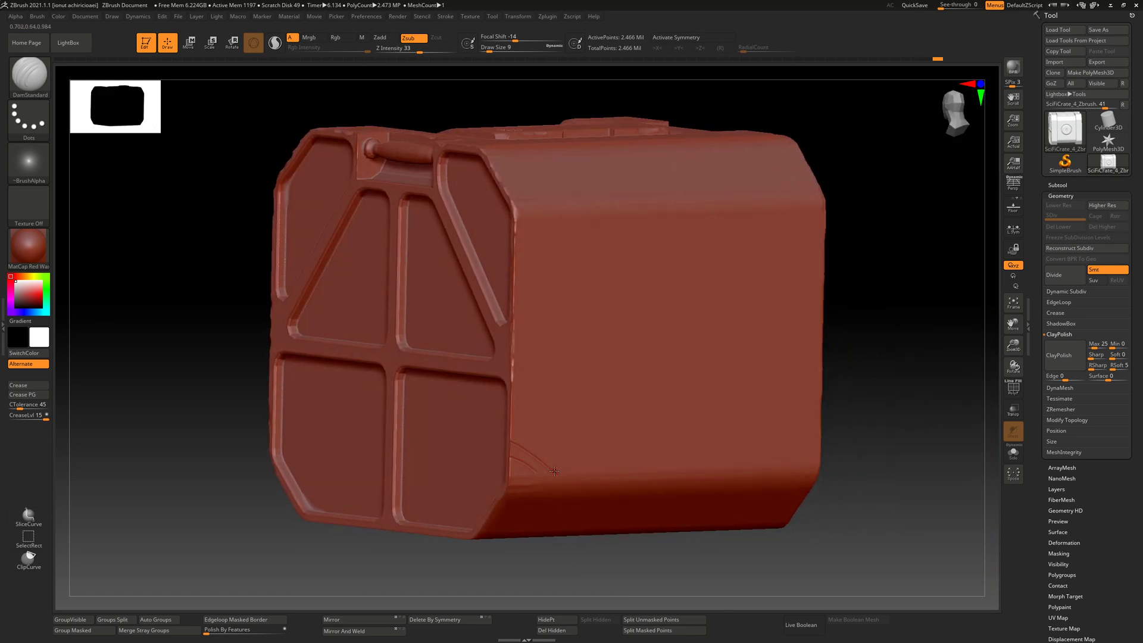
pyautogui.hotkey('ctrl', 'z')
# Carve short diagonal cracks at the opposite lower corner of the back side and over its lower bevel.
pyautogui.moveTo(636, 465); pyautogui.dragTo(736, 478, button='right')
pyautogui.moveTo(842, 466); pyautogui.dragTo(911, 392)
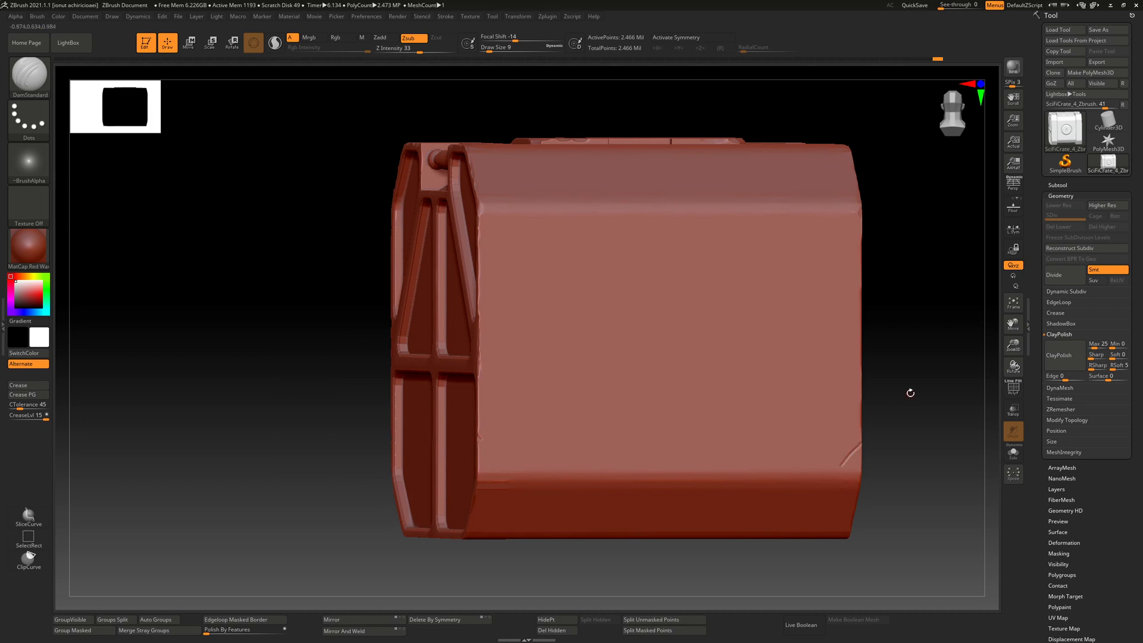
pyautogui.moveTo(808, 406); pyautogui.dragTo(688, 449, button='right')
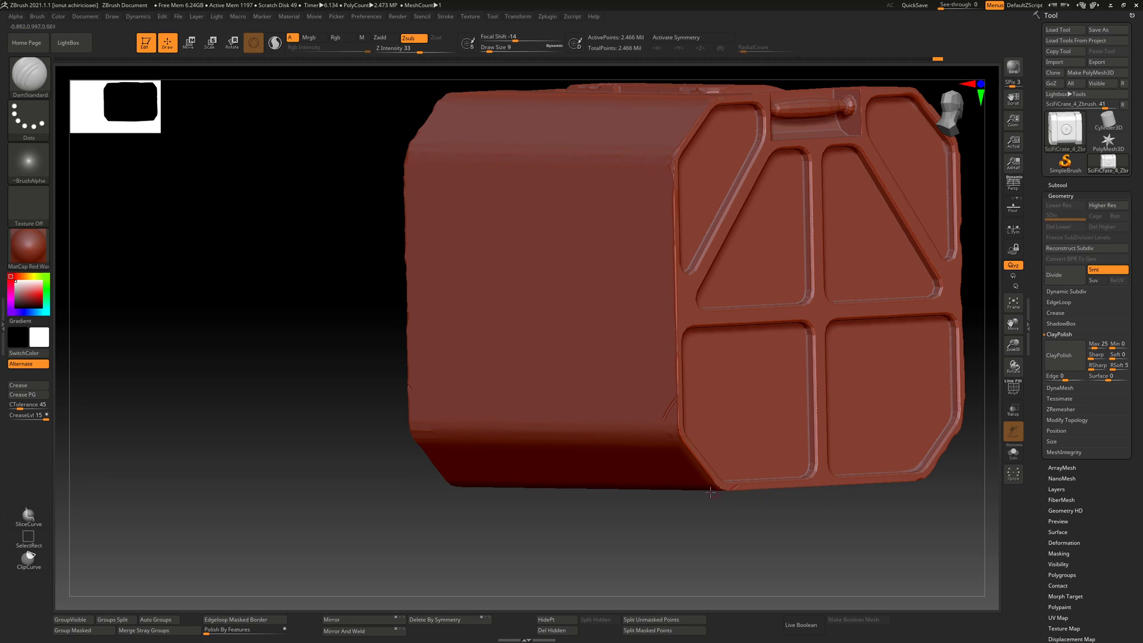
pyautogui.moveTo(712, 489); pyautogui.dragTo(743, 447, button='right')
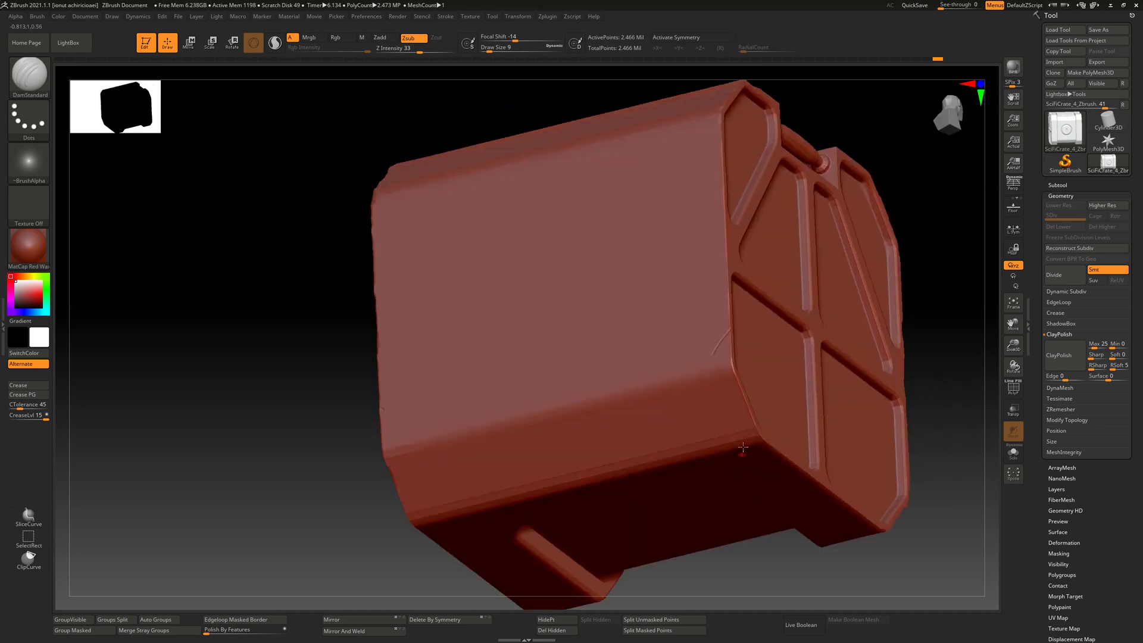
pyautogui.press('shift')
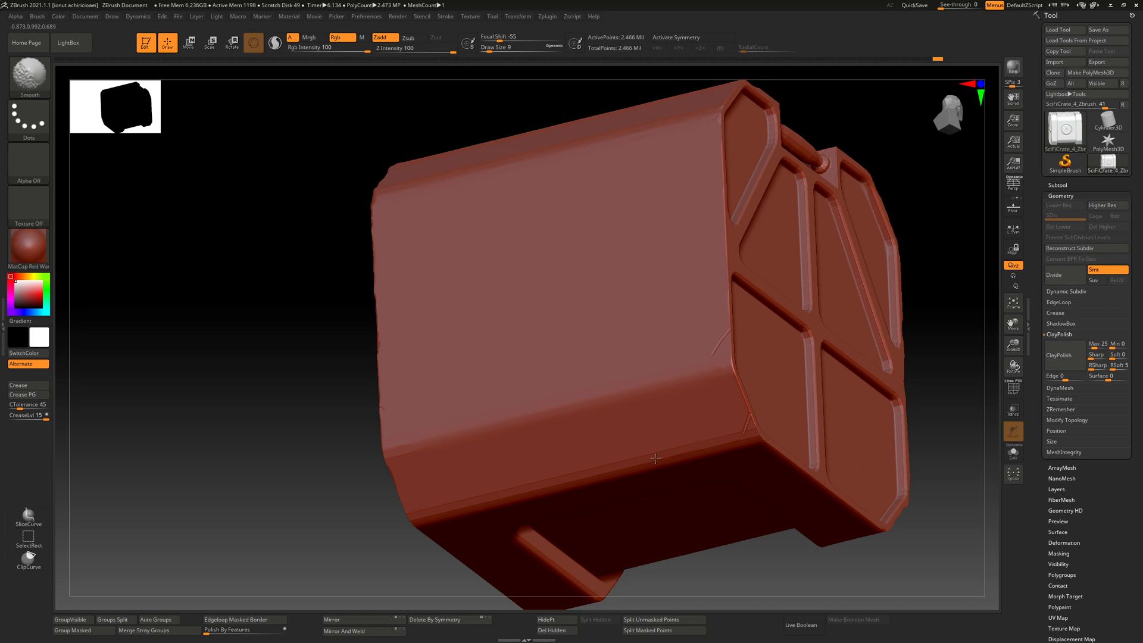
# Switch to the Chisel brush and reduce its draw size to 5.
pyautogui.moveTo(614, 467)
pyautogui.mouseDown(button='right')
pyautogui.moveTo(811, 377)
pyautogui.moveTo(592, 543)
pyautogui.moveTo(659, 385)
pyautogui.moveTo(629, 419)
pyautogui.moveTo(515, 388)
pyautogui.moveTo(426, 423)
pyautogui.mouseUp(button='right')
pyautogui.press('space')
pyautogui.click(461, 362)
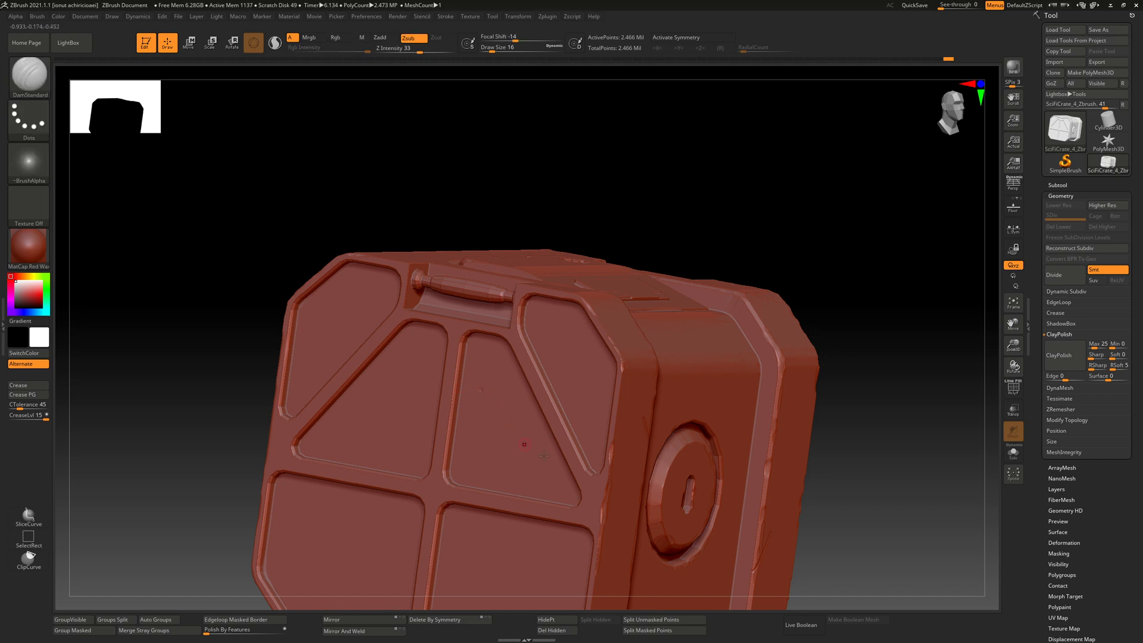
pyautogui.press('b')
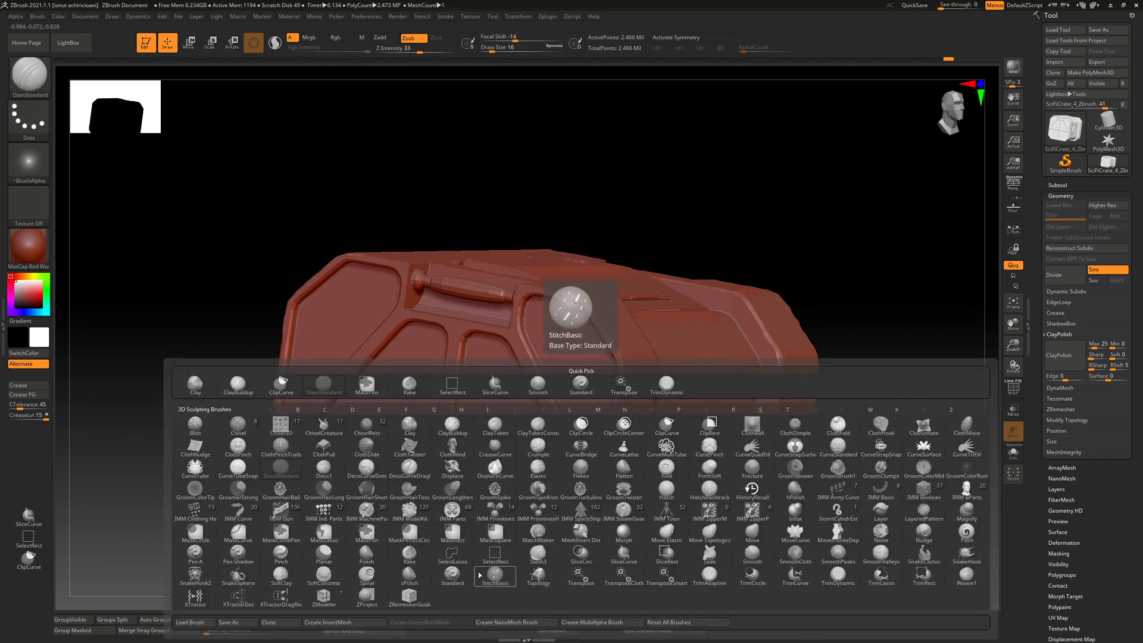
pyautogui.click(236, 427)
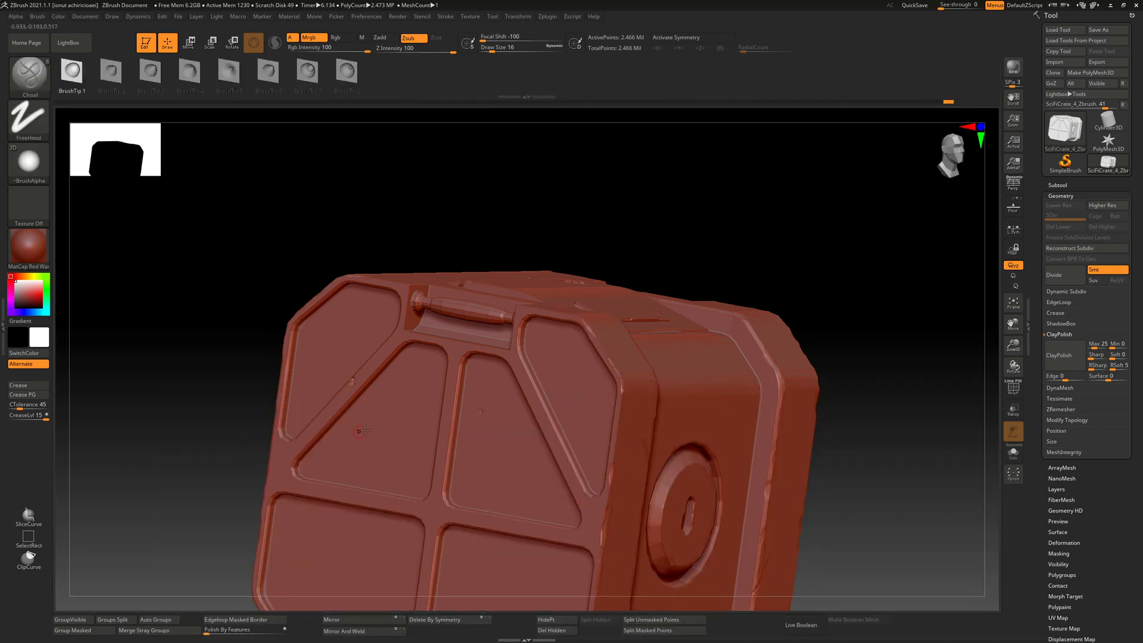
pyautogui.moveTo(239, 434); pyautogui.dragTo(378, 430)
pyautogui.moveTo(363, 379); pyautogui.dragTo(321, 448)
pyautogui.press('space')
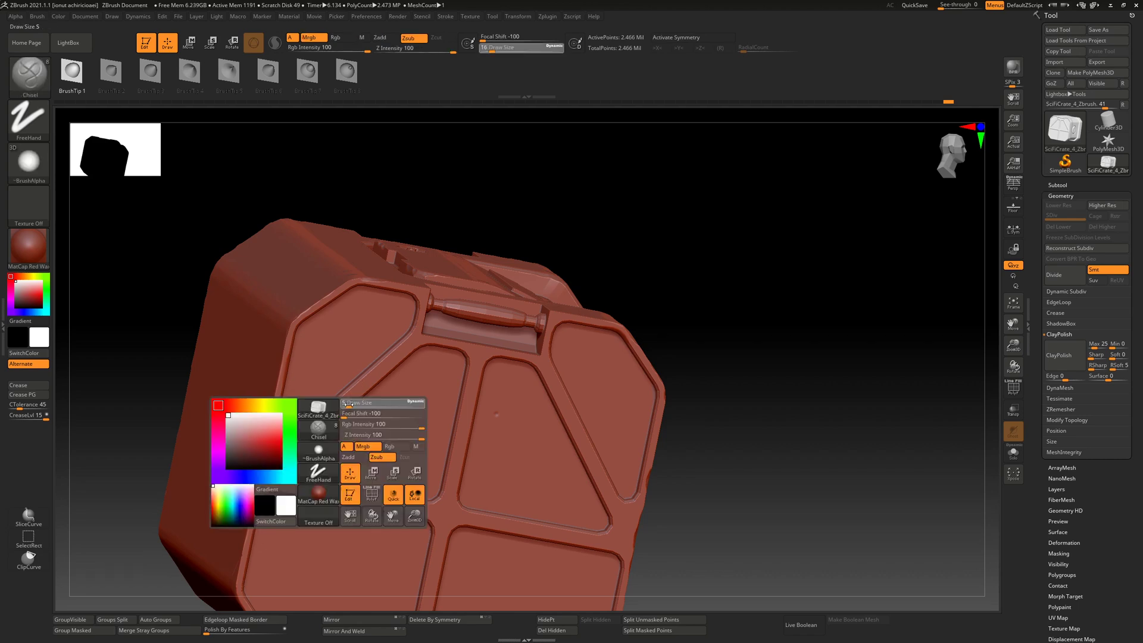
pyautogui.click(348, 404)
# Carve a thin diagonal scratch near the upper end of the front's left band, redoing the first stroke.
pyautogui.moveTo(517, 429); pyautogui.dragTo(417, 420, button='right')
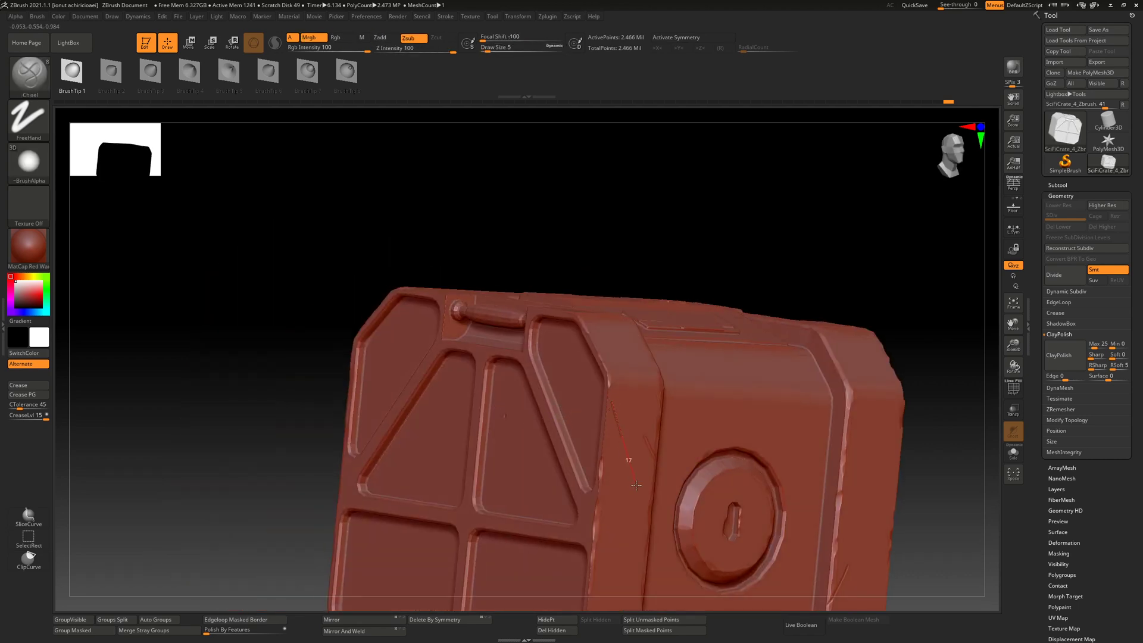
pyautogui.moveTo(636, 485); pyautogui.dragTo(639, 494)
pyautogui.moveTo(660, 476); pyautogui.dragTo(572, 458, button='right')
pyautogui.hotkey('ctrl', 'z')
pyautogui.moveTo(627, 377); pyautogui.dragTo(692, 454)
pyautogui.moveTo(676, 452); pyautogui.dragTo(575, 451, button='right')
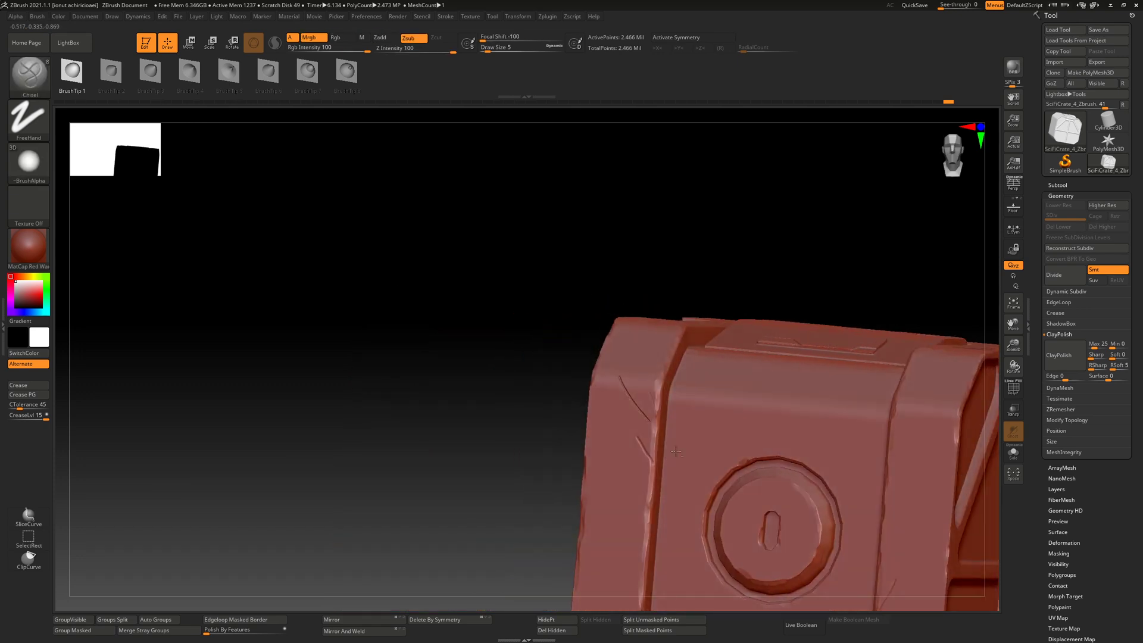
# Carve a vertical and a diagonal scratch into the front's right band and a short one over its outer edge, softening with Smooth.
pyautogui.keyDown('alt'); pyautogui.moveTo(887, 475); pyautogui.dragTo(672, 466, button='right'); pyautogui.keyUp('alt')
pyautogui.moveTo(681, 494); pyautogui.dragTo(679, 528)
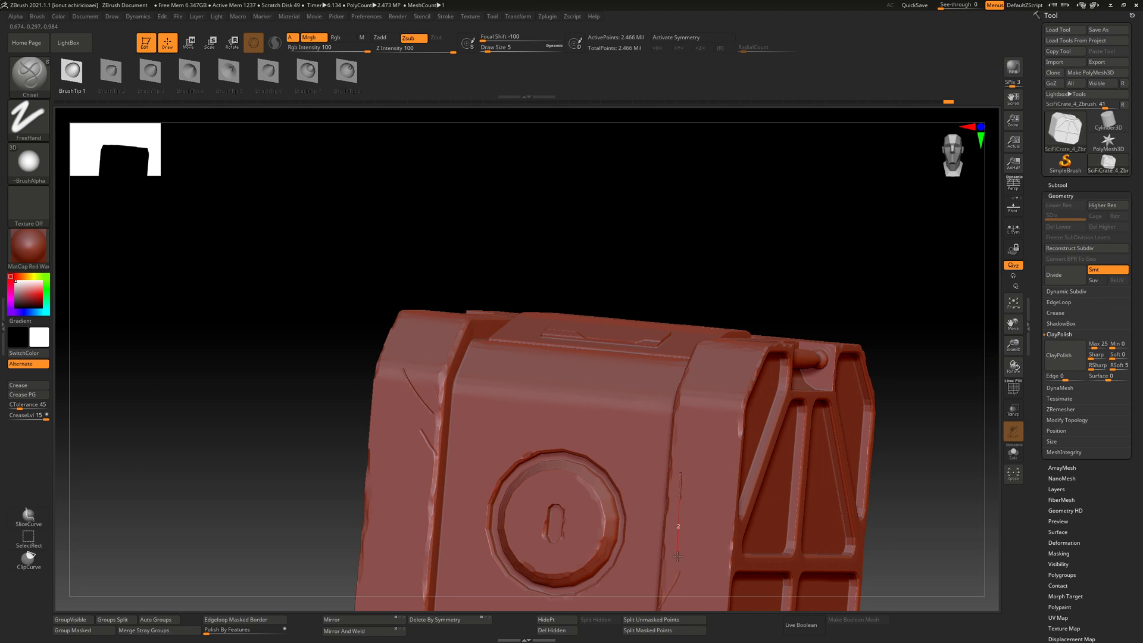
pyautogui.keyDown('alt'); pyautogui.moveTo(689, 547); pyautogui.dragTo(653, 465, button='right'); pyautogui.keyUp('alt')
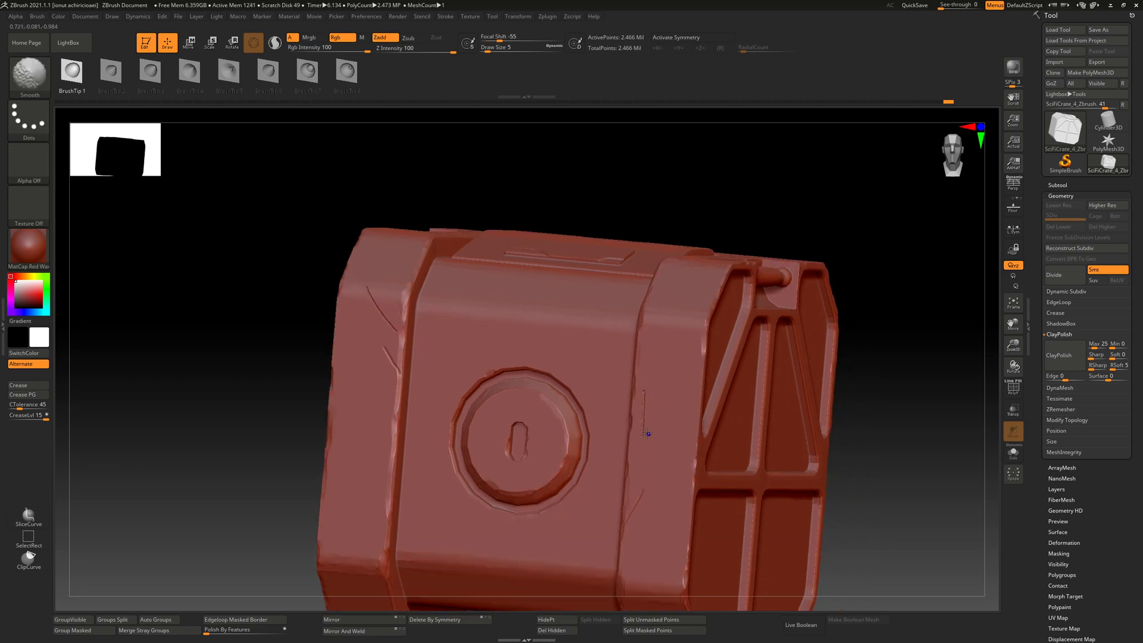
pyautogui.keyDown('shift'); pyautogui.moveTo(644, 441); pyautogui.dragTo(645, 381); pyautogui.keyUp('shift')
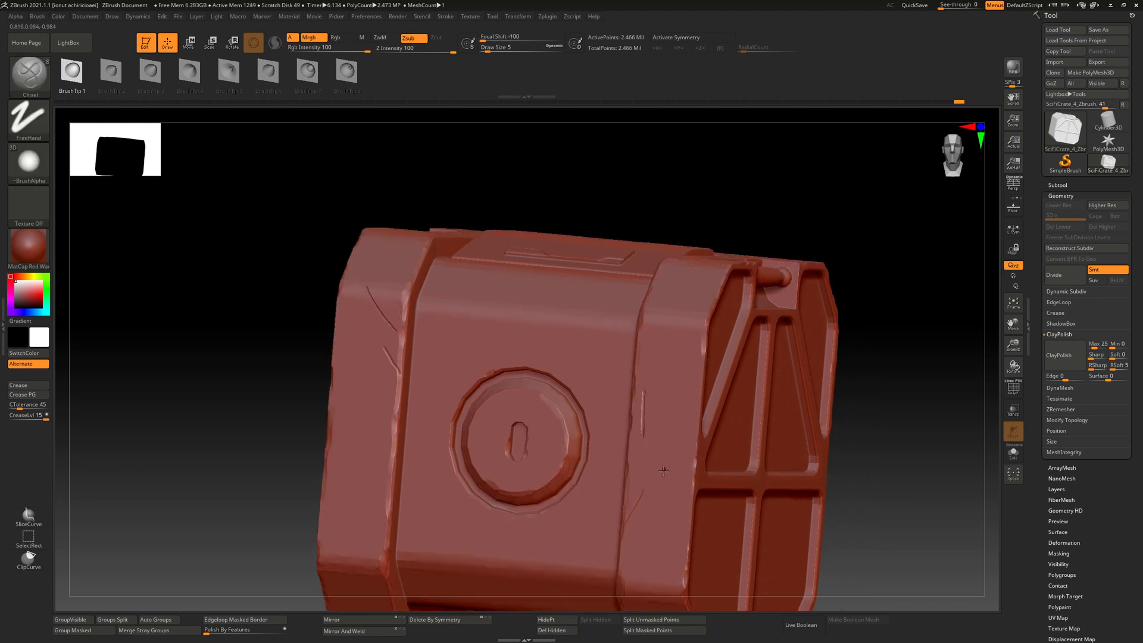
pyautogui.moveTo(664, 470); pyautogui.dragTo(631, 521)
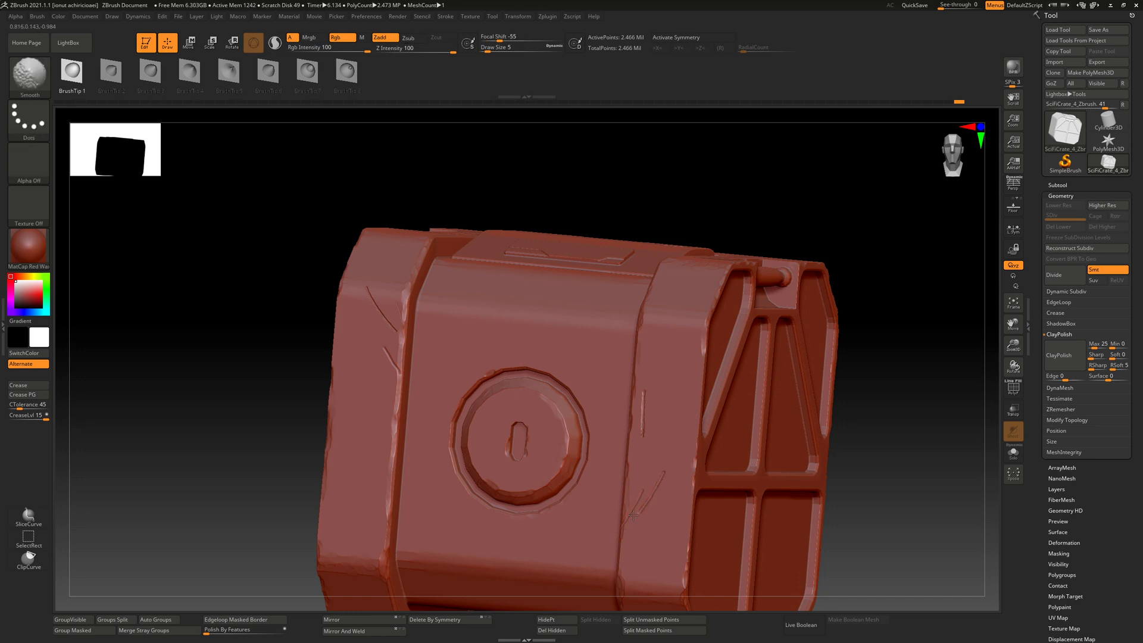
pyautogui.moveTo(721, 490); pyautogui.dragTo(662, 480, button='right')
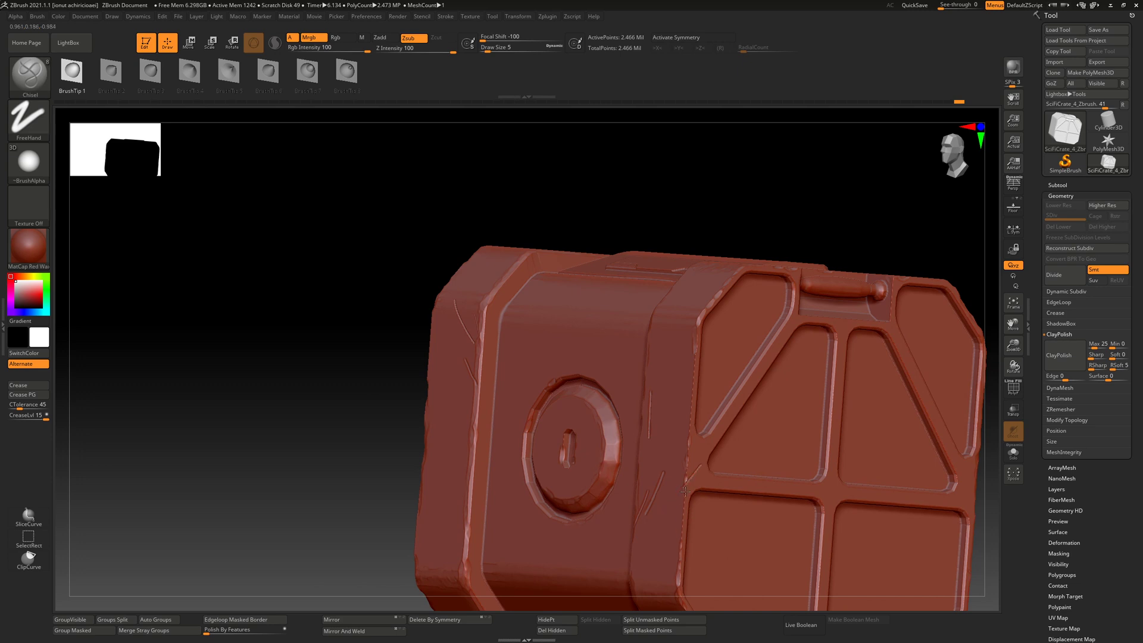
pyautogui.moveTo(657, 521); pyautogui.dragTo(690, 496, button='right')
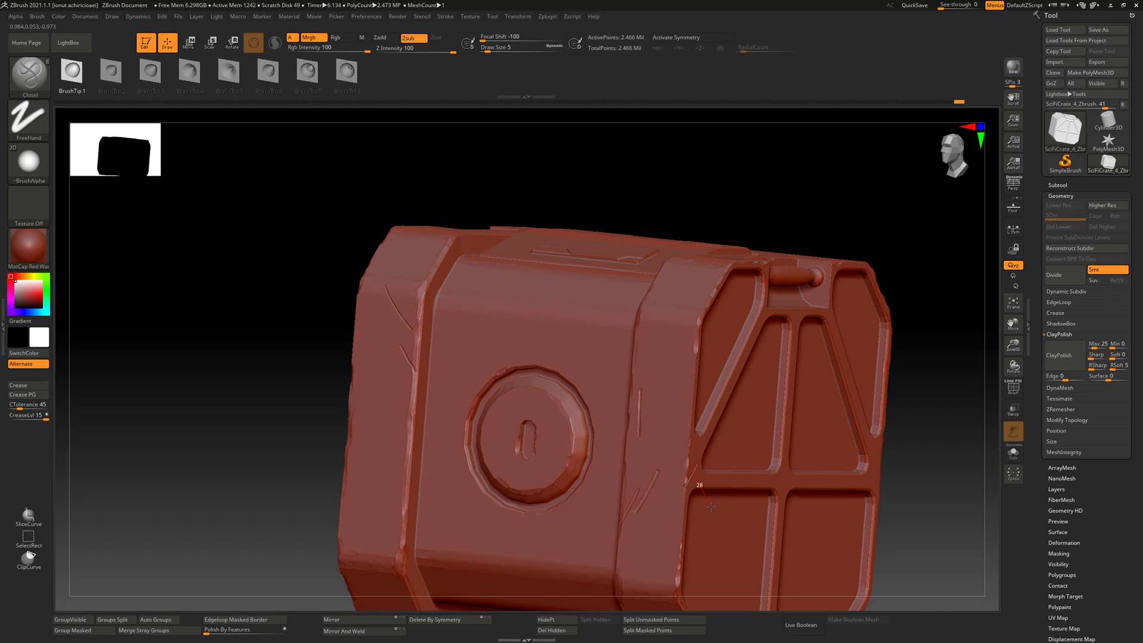
# Carve a short diagonal scratch into the lid plate near its front corner.
pyautogui.moveTo(741, 470); pyautogui.dragTo(570, 329, button='right')
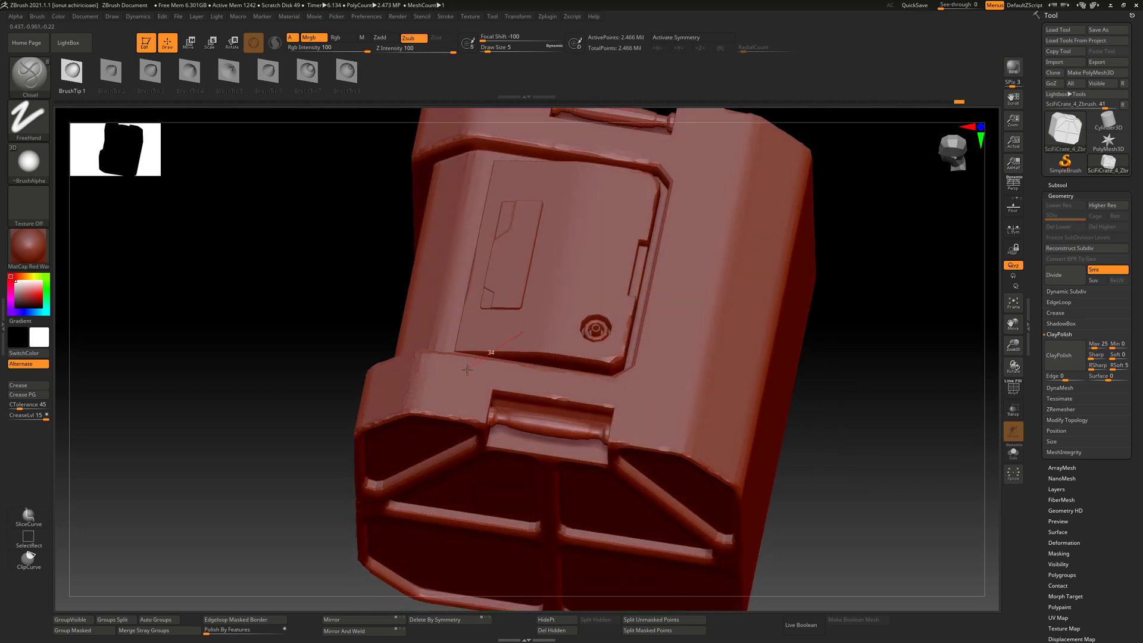
pyautogui.moveTo(456, 377); pyautogui.dragTo(530, 319, button='right')
pyautogui.moveTo(527, 410); pyautogui.dragTo(586, 419, button='right')
# Scratch the upper outer edge of the front's left band and soften the mark with Smooth.
pyautogui.keyDown('ctrl'); pyautogui.moveTo(424, 336); pyautogui.dragTo(447, 379, button='right'); pyautogui.keyUp('ctrl')
pyautogui.press('shift')
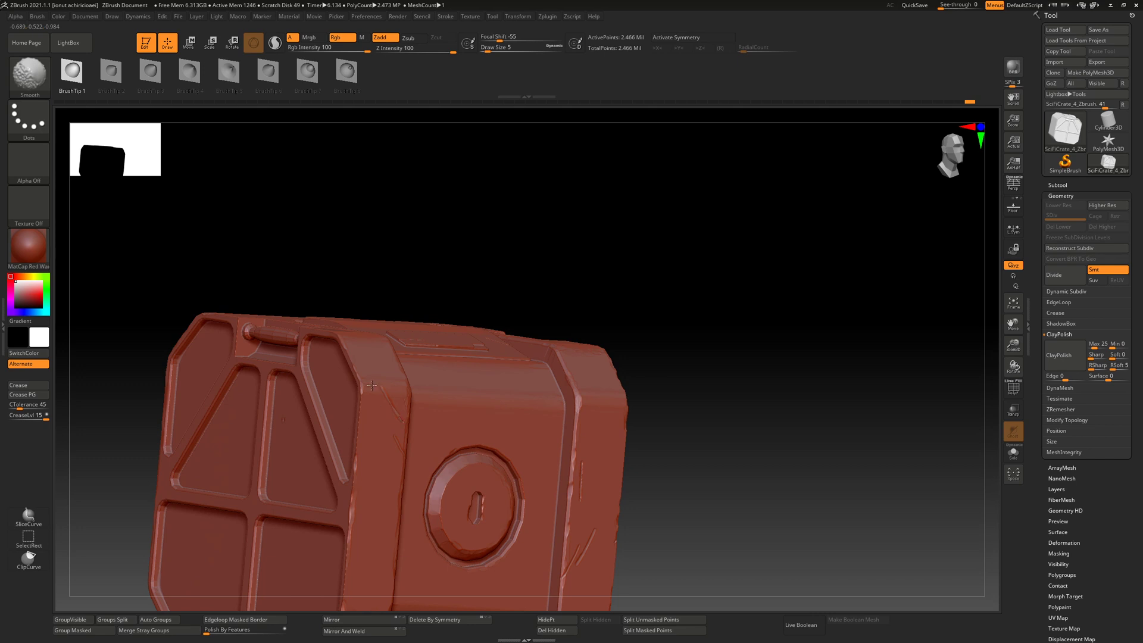
pyautogui.moveTo(372, 386)
pyautogui.keyDown('shift'); pyautogui.mouseDown(button='right')
pyautogui.moveTo(381, 438)
pyautogui.moveTo(613, 471)
pyautogui.moveTo(437, 424)
pyautogui.moveTo(506, 513)
pyautogui.mouseUp(button='right'); pyautogui.keyUp('shift')
pyautogui.press('shift')
# Increase the draw size to 44 and review the wear on the whole crate, finishing on its front view.
pyautogui.moveTo(455, 250)
pyautogui.mouseDown(button='right')
pyautogui.moveTo(462, 298)
pyautogui.moveTo(444, 327)
pyautogui.moveTo(439, 387)
pyautogui.mouseUp(button='right')
pyautogui.press('space')
pyautogui.moveTo(440, 384)
pyautogui.mouseDown()
pyautogui.moveTo(450, 384)
pyautogui.moveTo(351, 329)
pyautogui.moveTo(334, 340)
pyautogui.moveTo(471, 414)
pyautogui.moveTo(426, 396)
pyautogui.moveTo(344, 318)
pyautogui.mouseUp()
pyautogui.keyDown('ctrl'); pyautogui.moveTo(551, 444); pyautogui.dragTo(534, 384, button='right'); pyautogui.keyUp('ctrl')
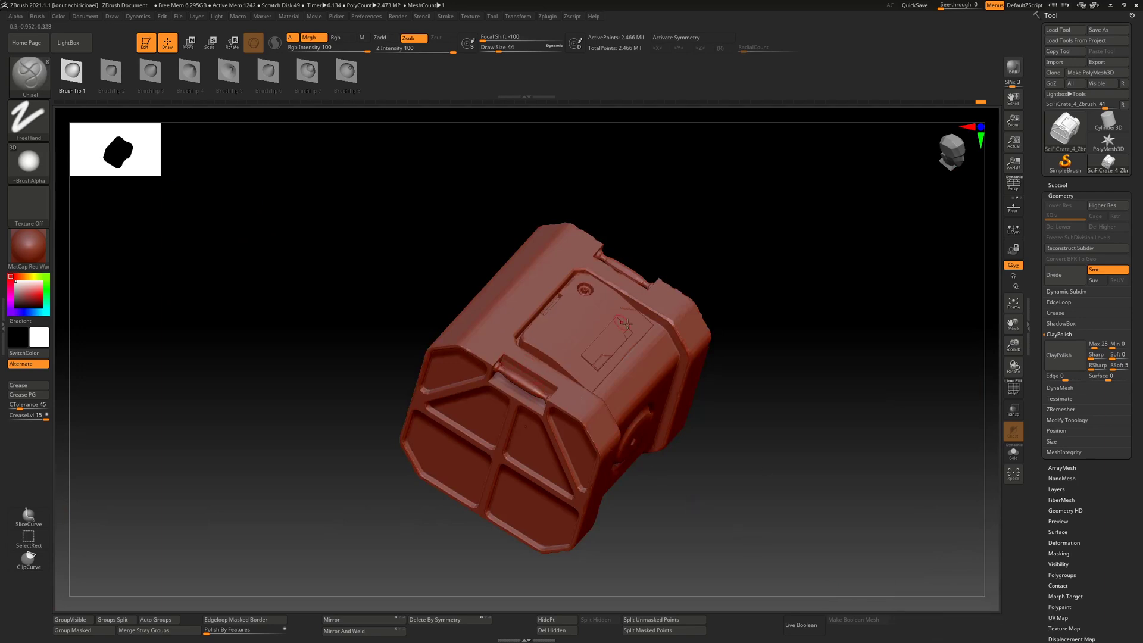
pyautogui.moveTo(811, 576); pyautogui.dragTo(572, 273)
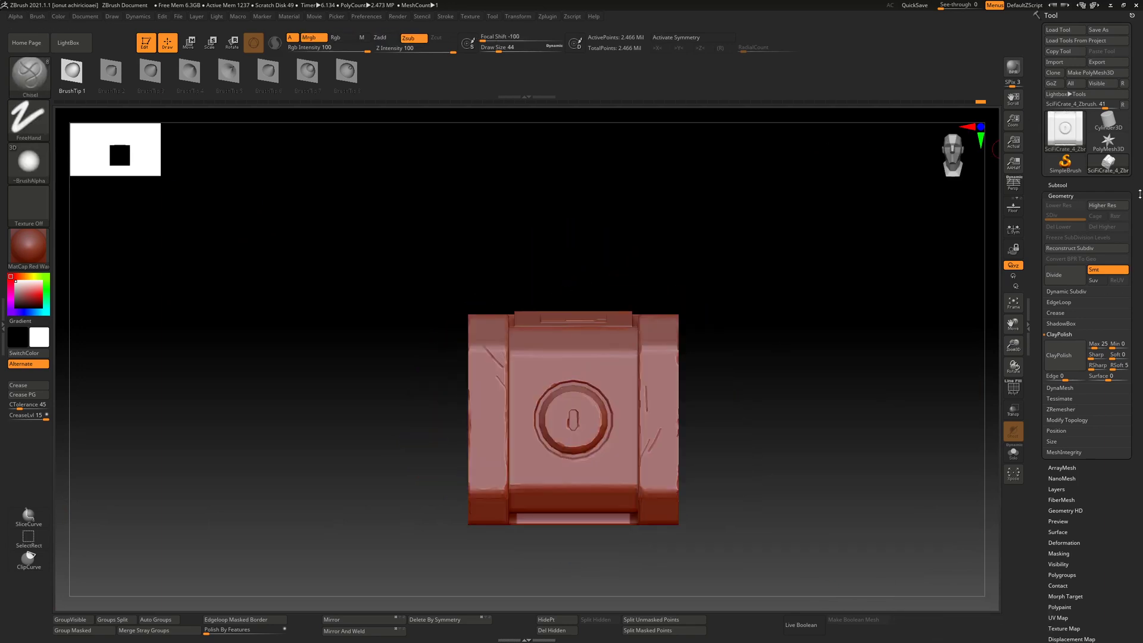
# Check the crate subtool's polygon count and show the wireframe over the lid.
pyautogui.click(1057, 185)
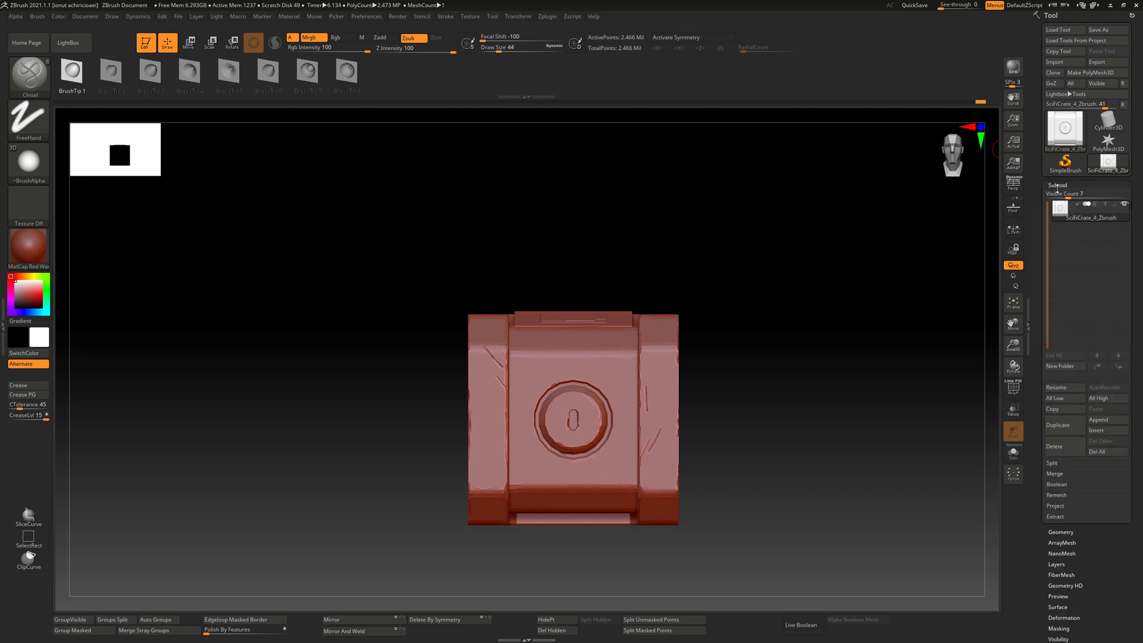
pyautogui.moveTo(1062, 211)
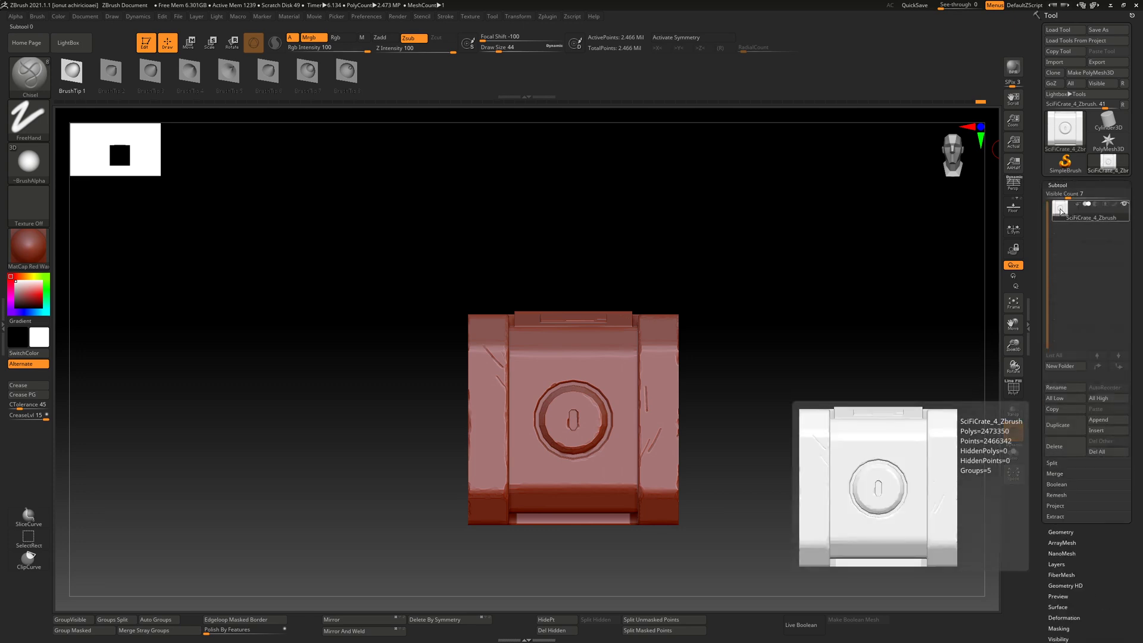
pyautogui.moveTo(556, 357); pyautogui.dragTo(613, 396, button='right')
pyautogui.moveTo(613, 321)
pyautogui.keyDown('alt'); pyautogui.mouseDown(button='right')
pyautogui.moveTo(551, 413)
pyautogui.moveTo(686, 361)
pyautogui.mouseUp(button='right'); pyautogui.keyUp('alt')
pyautogui.moveTo(594, 380)
pyautogui.keyDown('shift'); pyautogui.mouseDown()
pyautogui.moveTo(364, 422)
pyautogui.moveTo(393, 430)
pyautogui.mouseUp(); pyautogui.keyUp('shift')
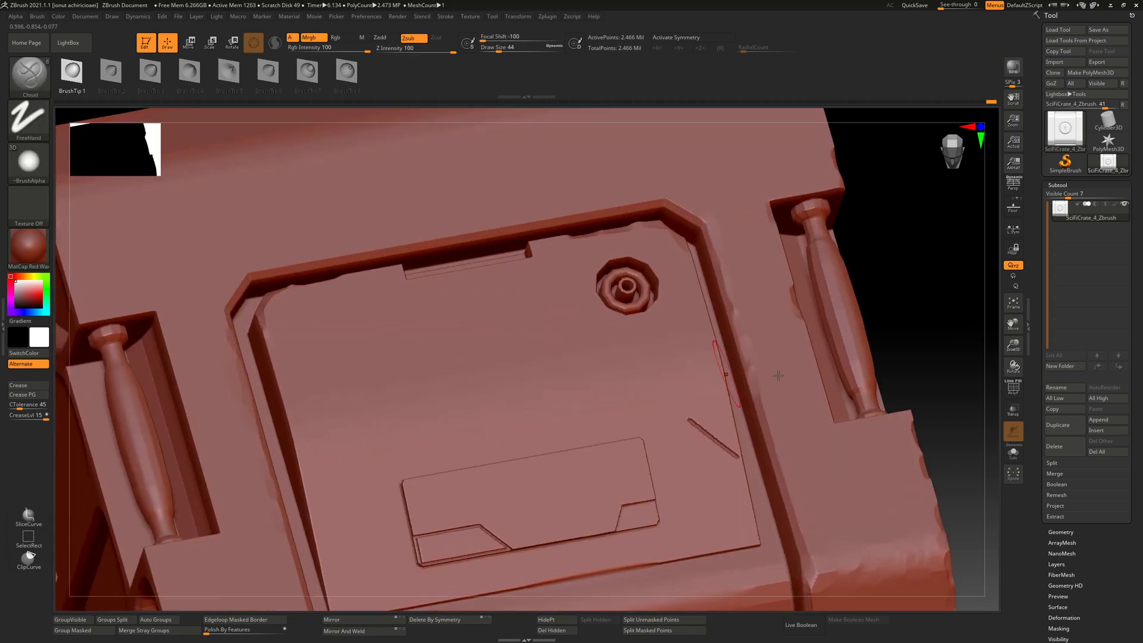
pyautogui.click(1013, 388)
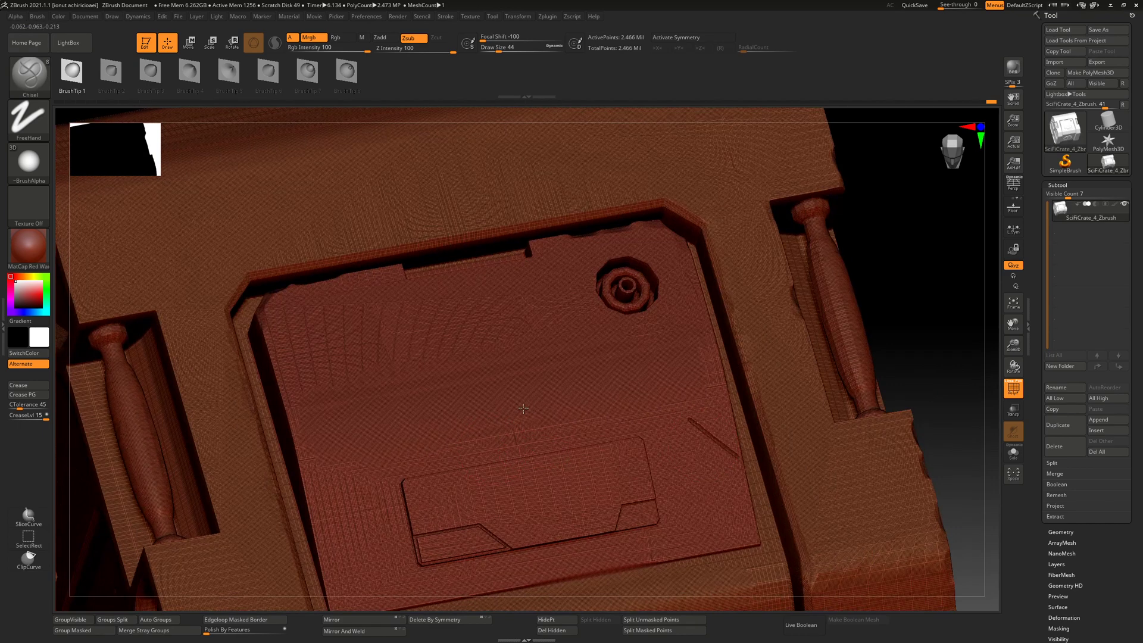
pyautogui.keyDown('alt'); pyautogui.moveTo(523, 409); pyautogui.dragTo(554, 368, button='right'); pyautogui.keyUp('alt')
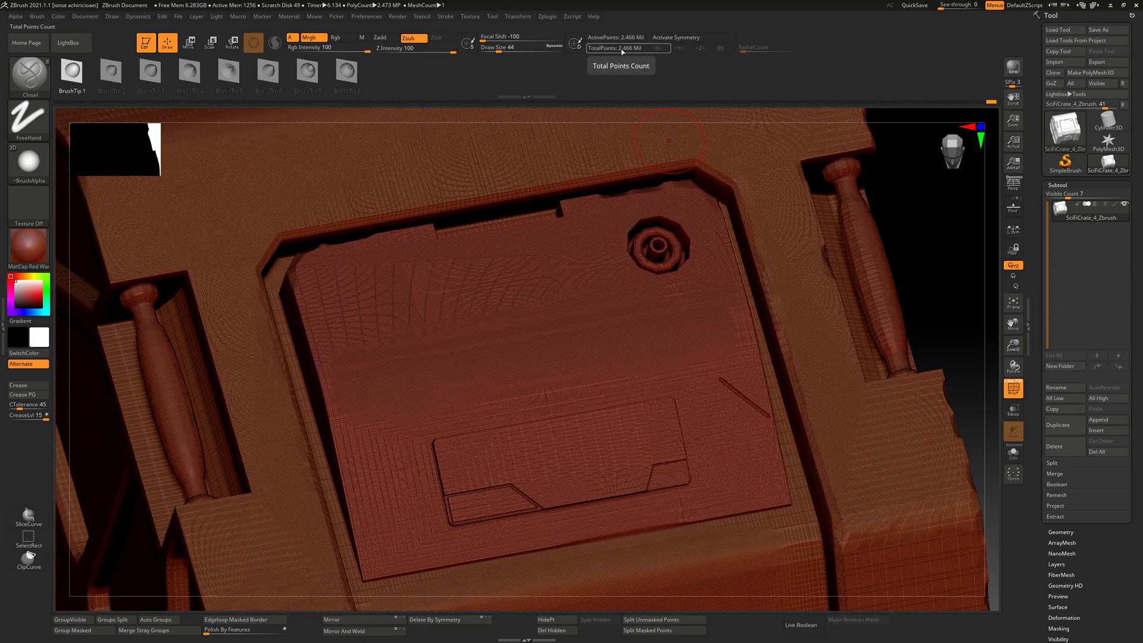
# Decimate the crate with Decimation Master's 250k preset.
pyautogui.click(548, 17)
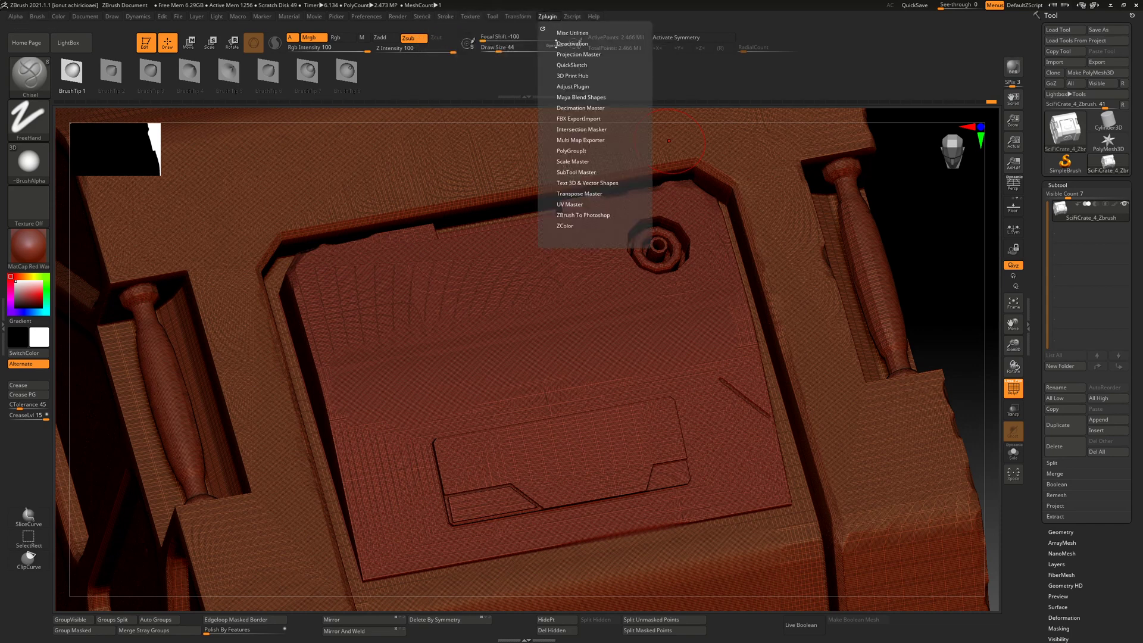
pyautogui.click(570, 108)
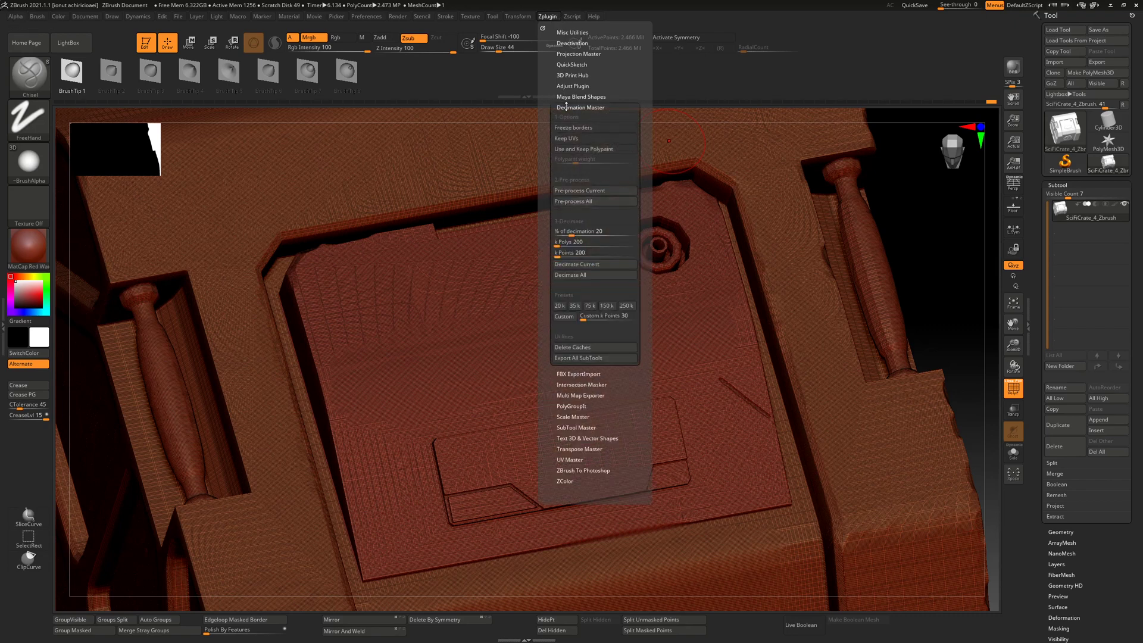
pyautogui.click(626, 306)
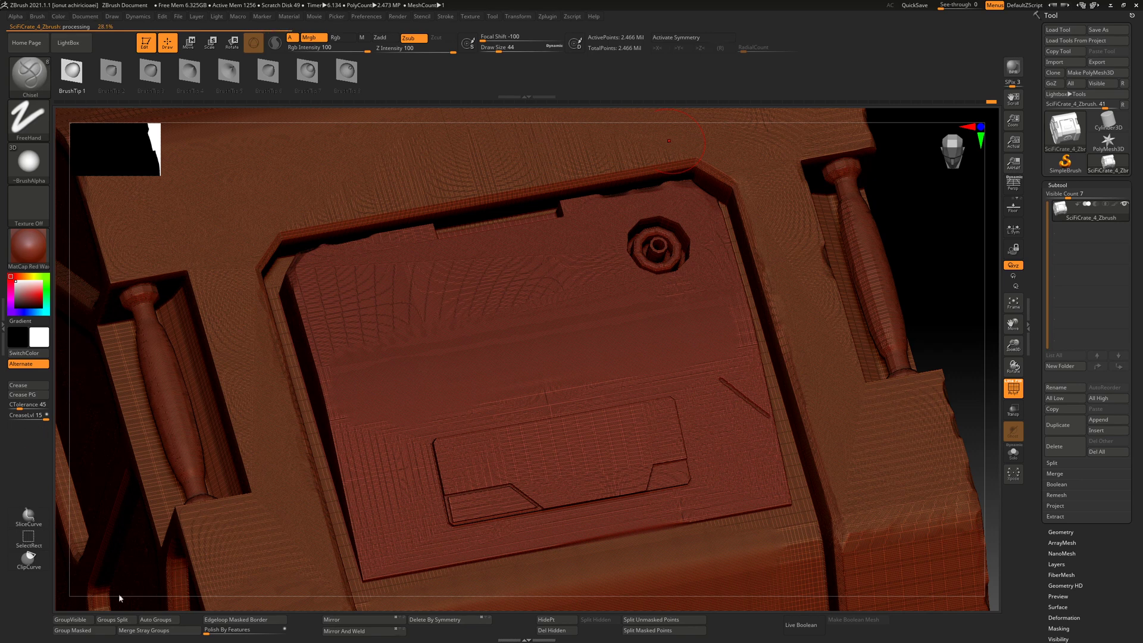
pyautogui.hotkey('alt', 'Tab')
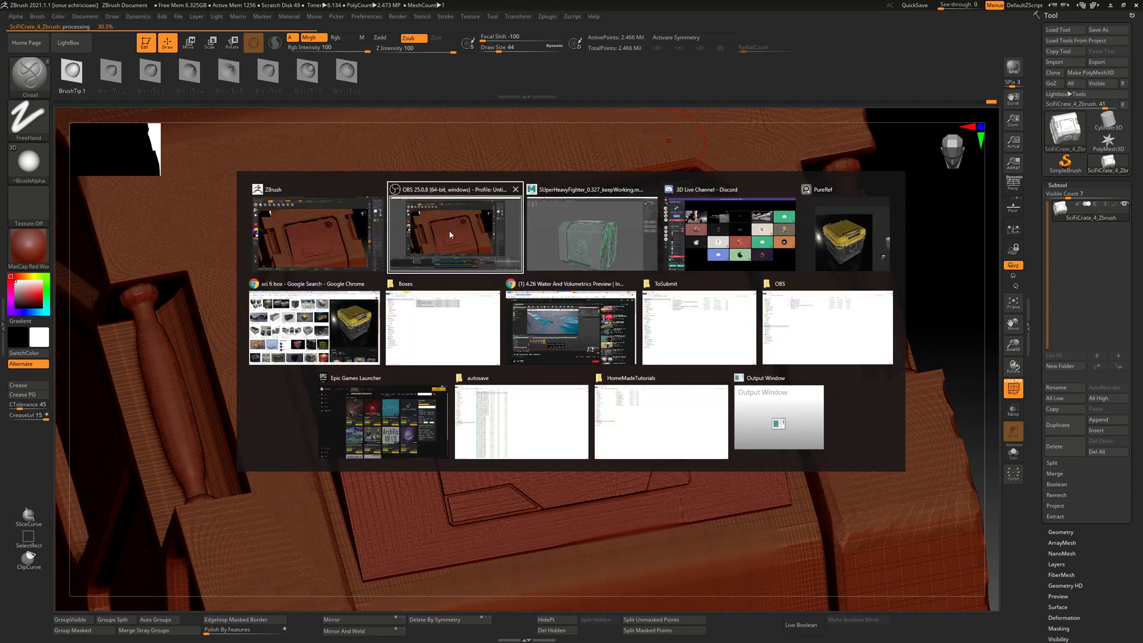
pyautogui.click(449, 232)
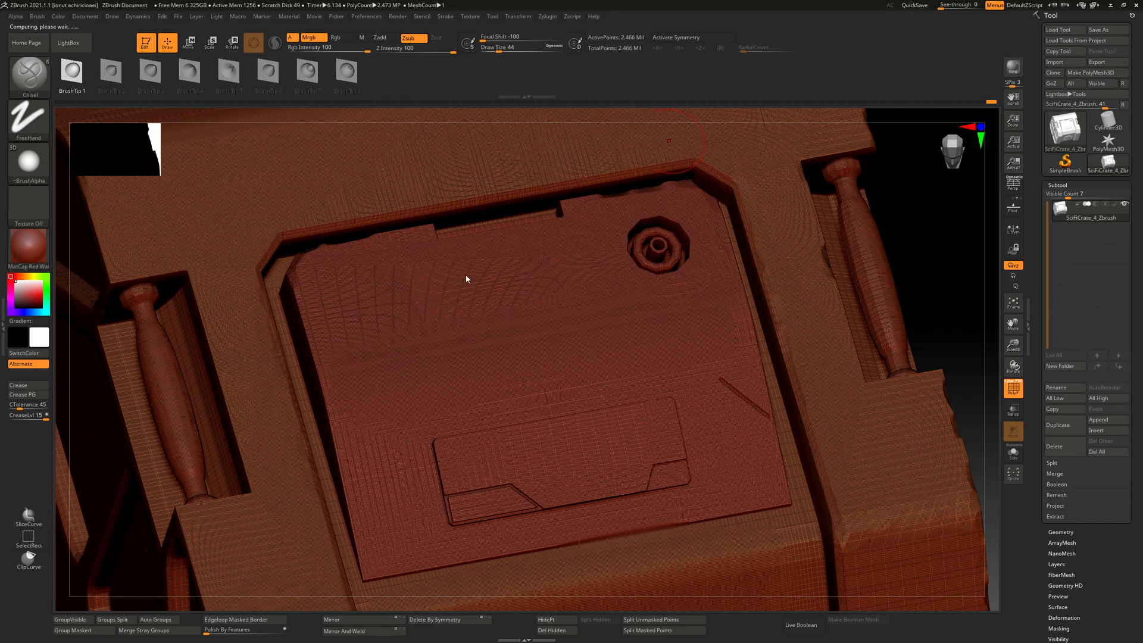
pyautogui.hotkey('alt', 'Tab')
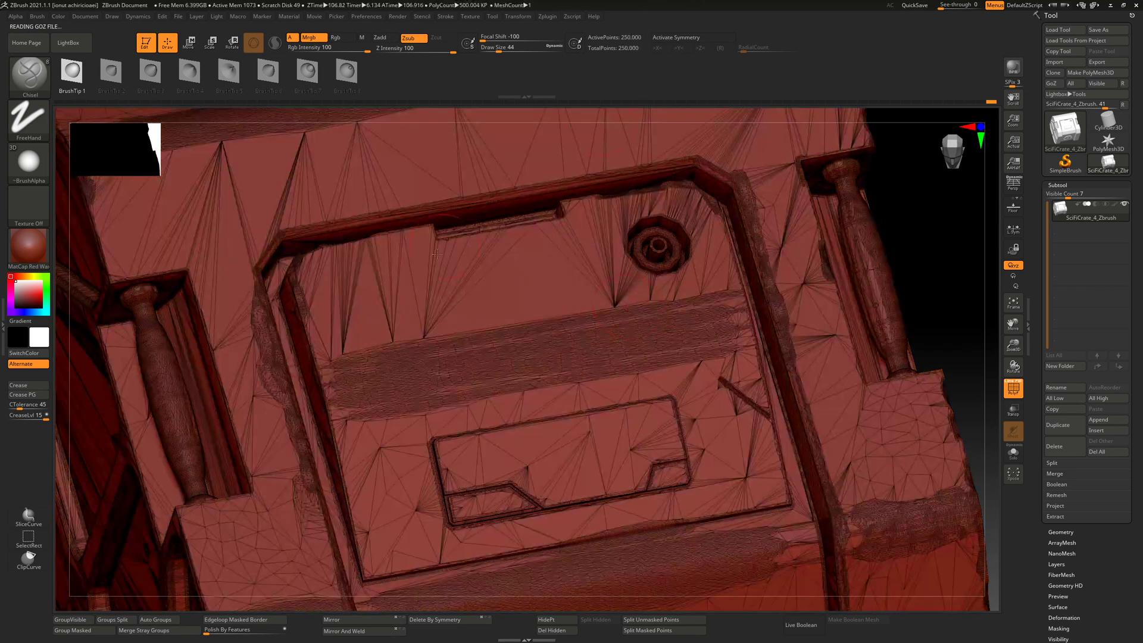
# Inspect the decimated crate's triangulation on the end panel and lid, and hide the wireframe.
pyautogui.moveTo(612, 323); pyautogui.dragTo(512, 345, button='right')
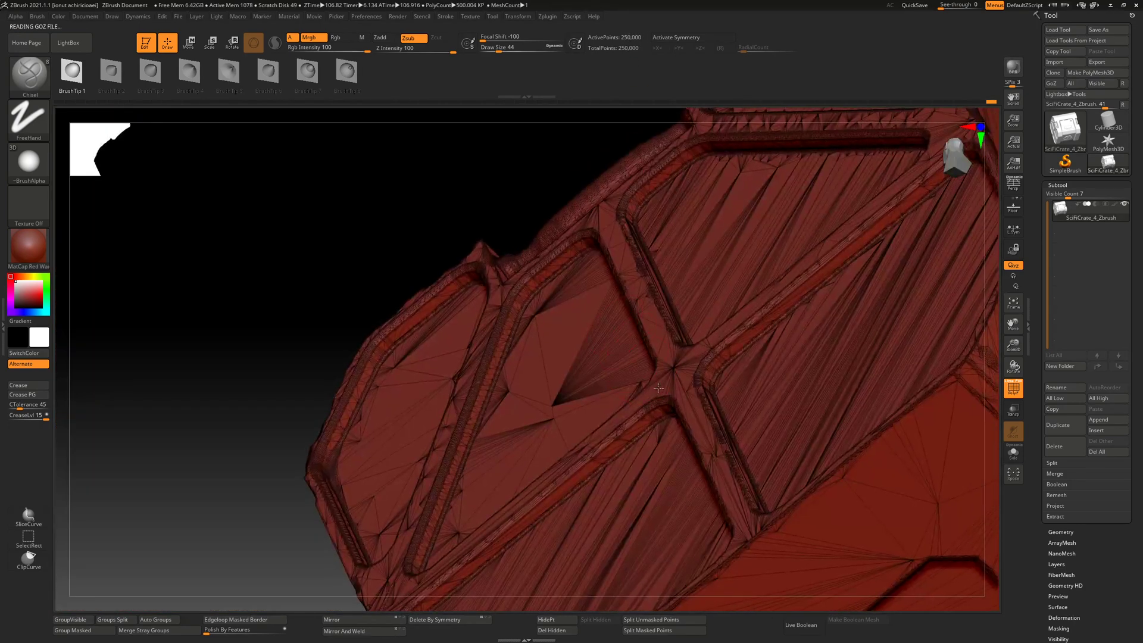
pyautogui.moveTo(643, 363)
pyautogui.mouseDown(button='right')
pyautogui.moveTo(587, 380)
pyautogui.moveTo(559, 310)
pyautogui.moveTo(596, 411)
pyautogui.moveTo(619, 363)
pyautogui.moveTo(614, 382)
pyautogui.moveTo(645, 373)
pyautogui.moveTo(596, 333)
pyautogui.moveTo(492, 324)
pyautogui.moveTo(560, 383)
pyautogui.mouseUp(button='right')
pyautogui.click(1013, 389)
# Export the decimated crate to the desktop as an OBJ mesh named SciFiCrate_4_Baking.
pyautogui.moveTo(560, 375); pyautogui.dragTo(507, 375, button='right')
pyautogui.keyDown('alt'); pyautogui.moveTo(673, 350); pyautogui.dragTo(568, 379, button='right'); pyautogui.keyUp('alt')
pyautogui.moveTo(574, 375); pyautogui.dragTo(571, 417, button='right')
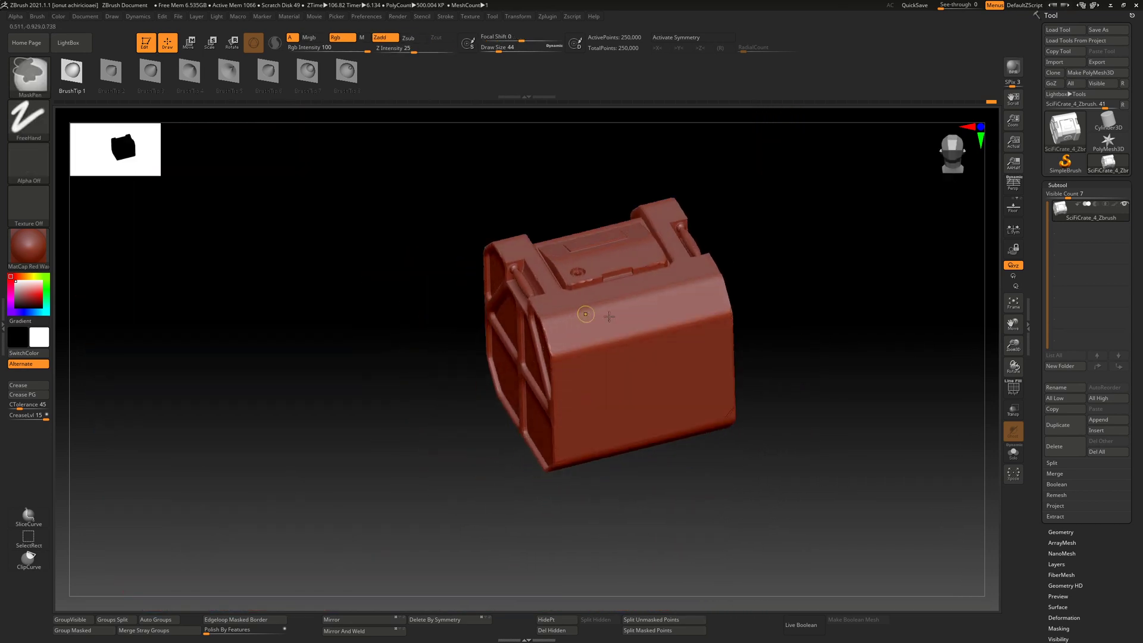
pyautogui.keyDown('ctrl'); pyautogui.moveTo(589, 313); pyautogui.dragTo(682, 317, button='right'); pyautogui.keyUp('ctrl')
pyautogui.click(1108, 62)
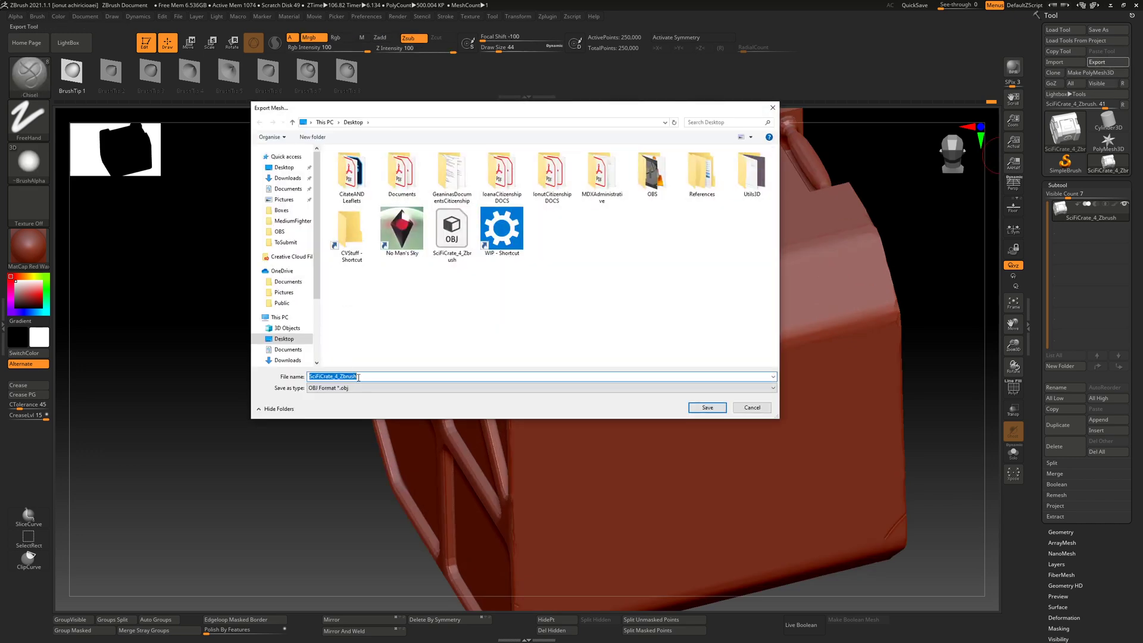
pyautogui.click(359, 377)
pyautogui.moveTo(341, 376); pyautogui.dragTo(446, 389)
pyautogui.write('Baking')
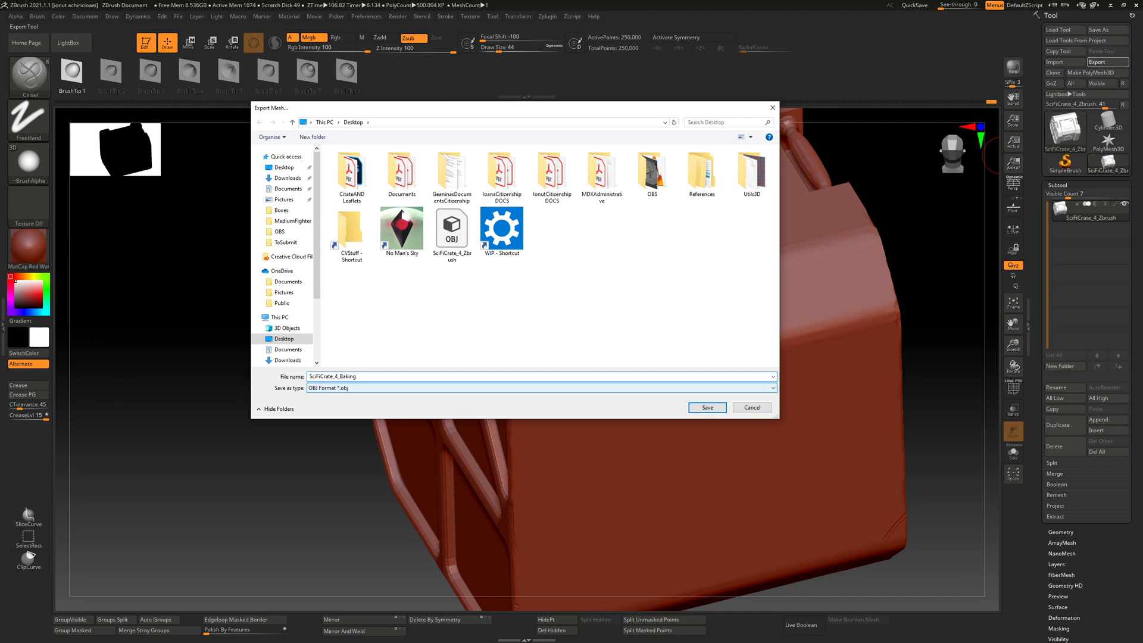
pyautogui.press('Return')
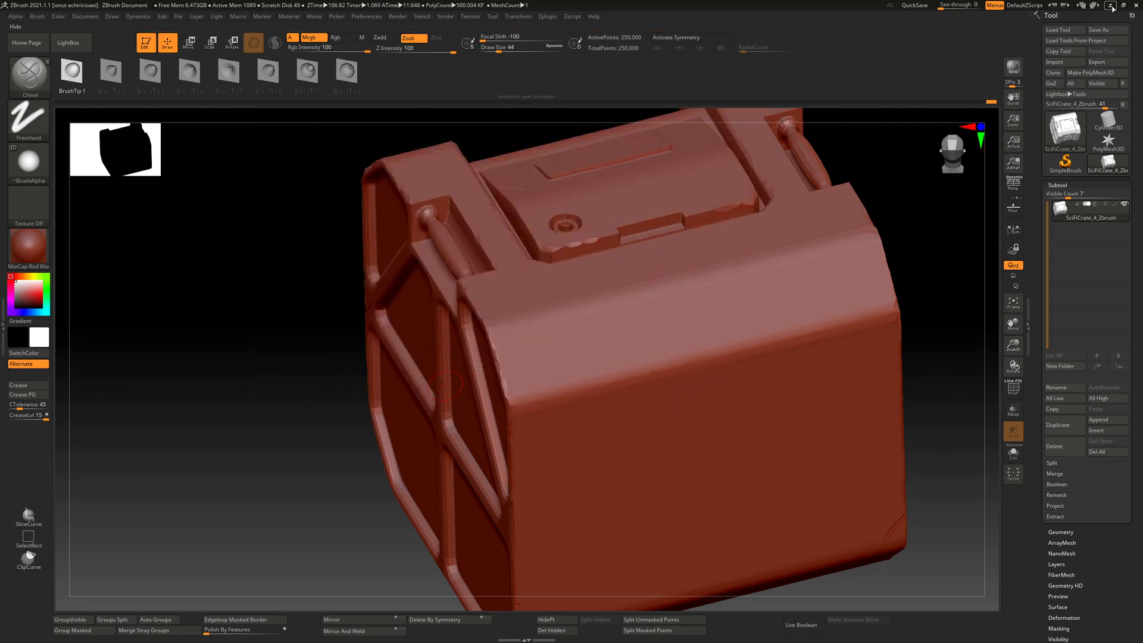
# Go to the desktop and move the SciFiCrate_4_Baking file to an empty area, apart from the older crate files.
pyautogui.click(1112, 6)
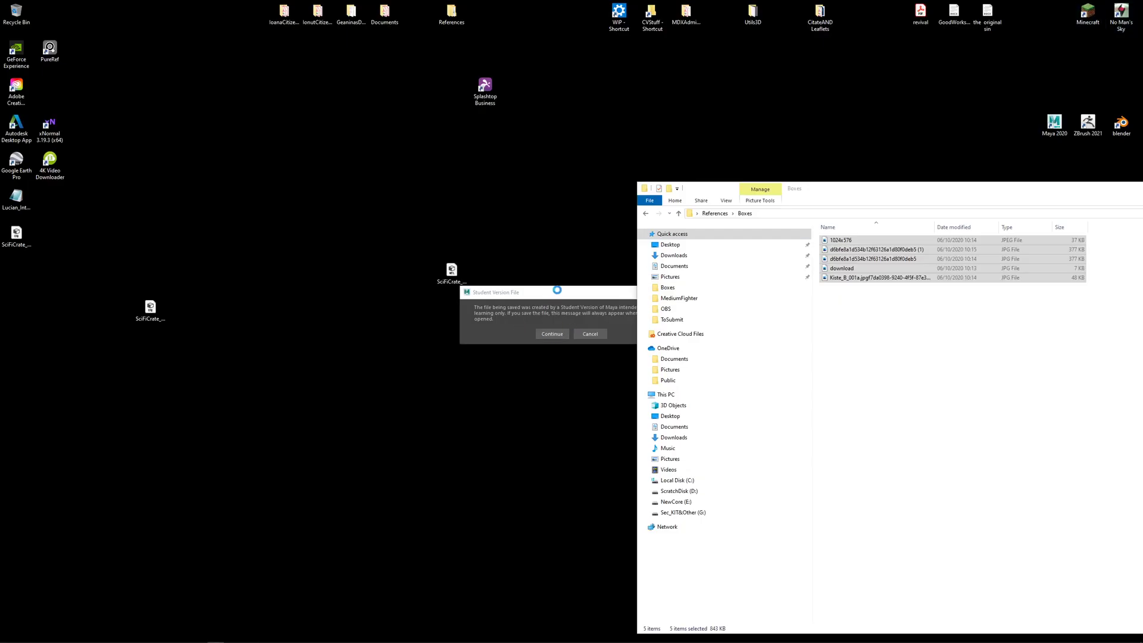
pyautogui.moveTo(556, 290); pyautogui.dragTo(502, 306)
pyautogui.click(531, 349)
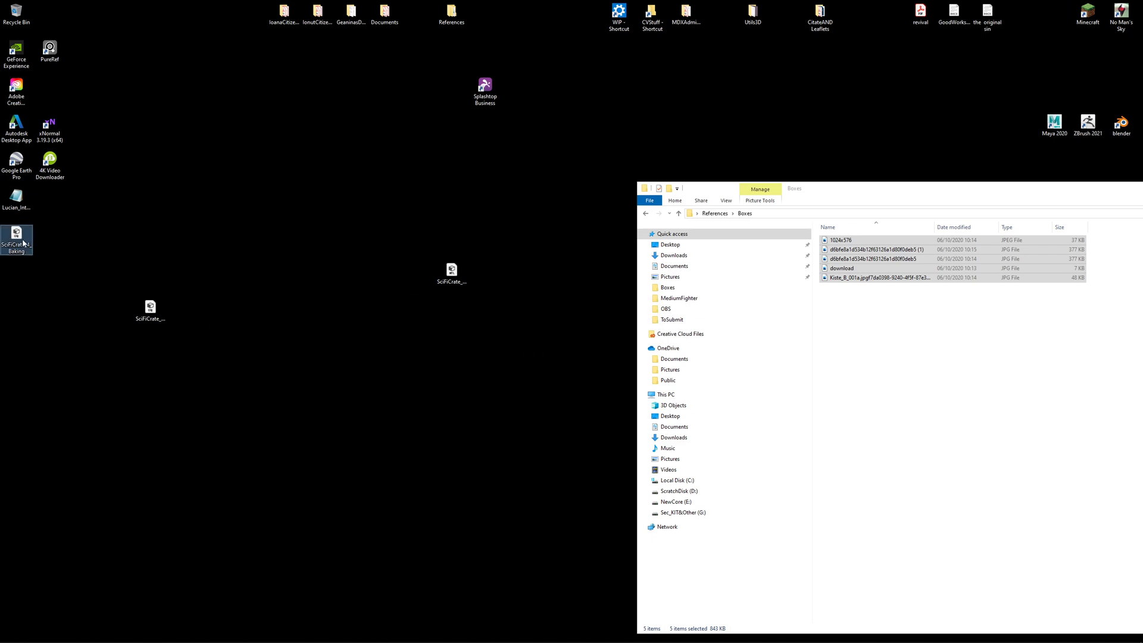
pyautogui.moveTo(16, 237); pyautogui.dragTo(249, 321)
pyautogui.moveTo(156, 325); pyautogui.dragTo(486, 285)
pyautogui.moveTo(385, 258); pyautogui.dragTo(585, 240)
pyautogui.click(251, 310)
pyautogui.moveTo(251, 309); pyautogui.dragTo(117, 313)
# Switch to Maya and start exporting the selected low-poly crate to the desktop under the name SciFiCrate_4_Texturing.
pyautogui.hotkey('alt', 'Tab')
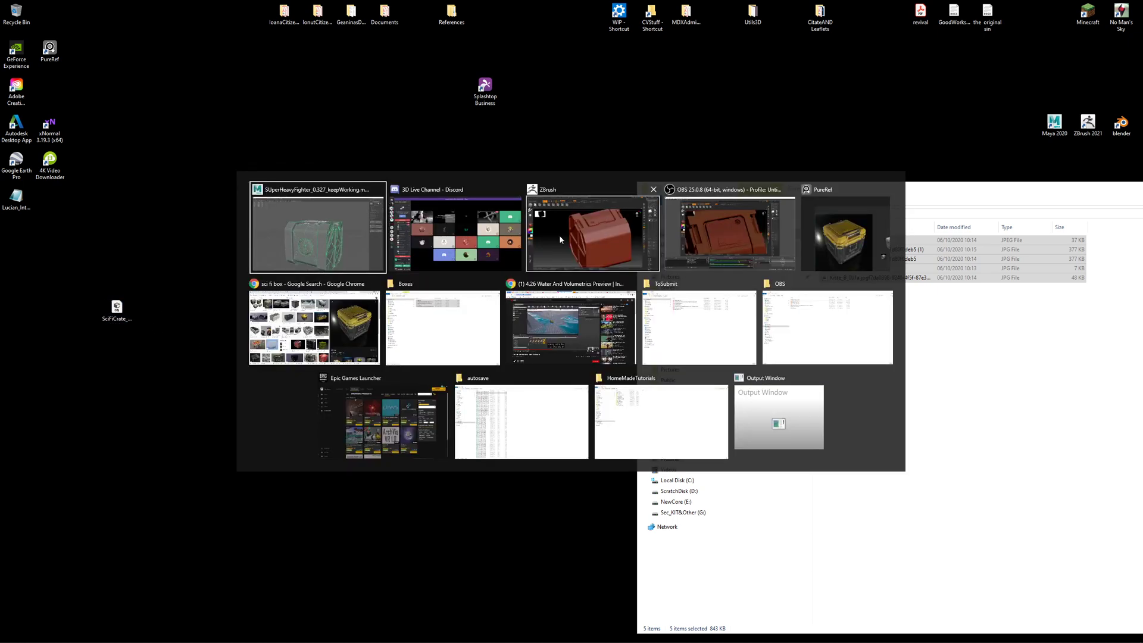
pyautogui.click(312, 239)
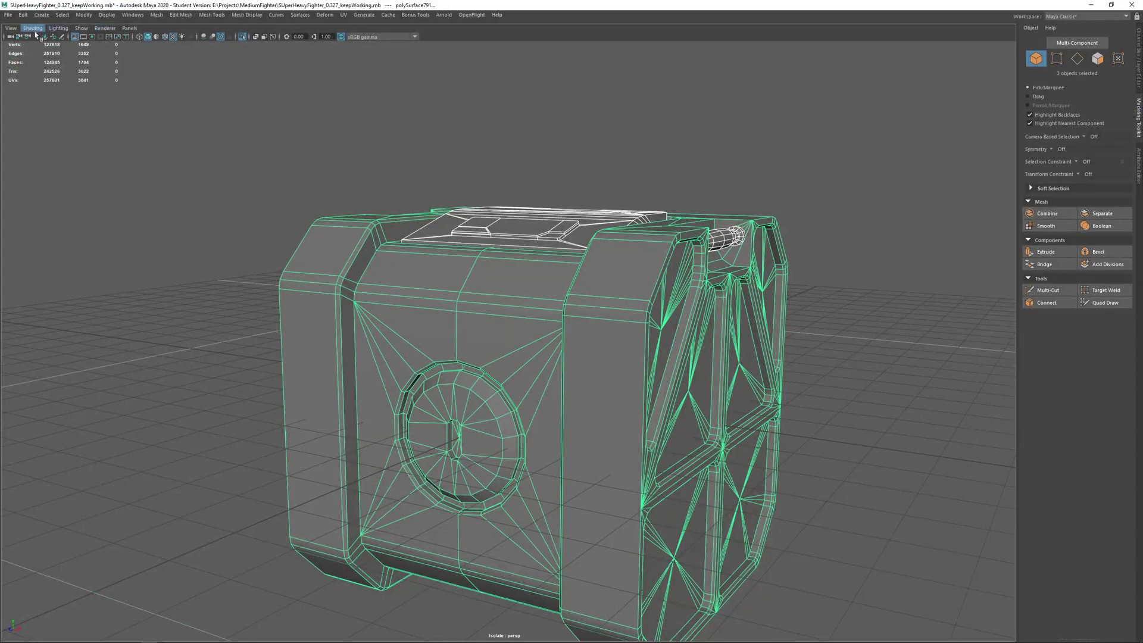
pyautogui.click(8, 14)
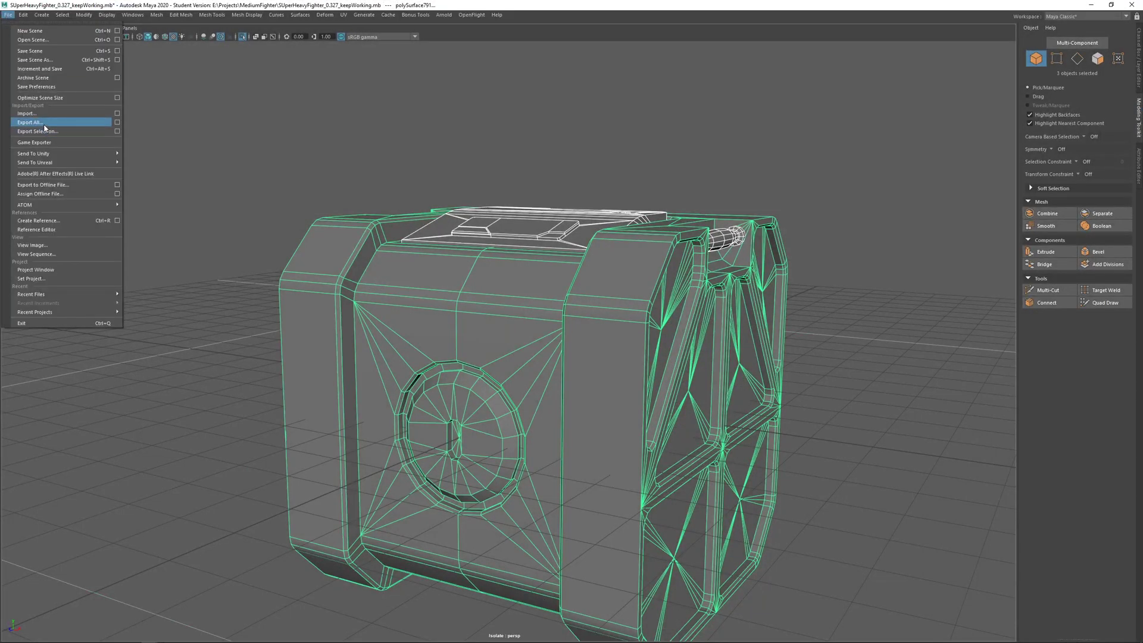
pyautogui.click(47, 131)
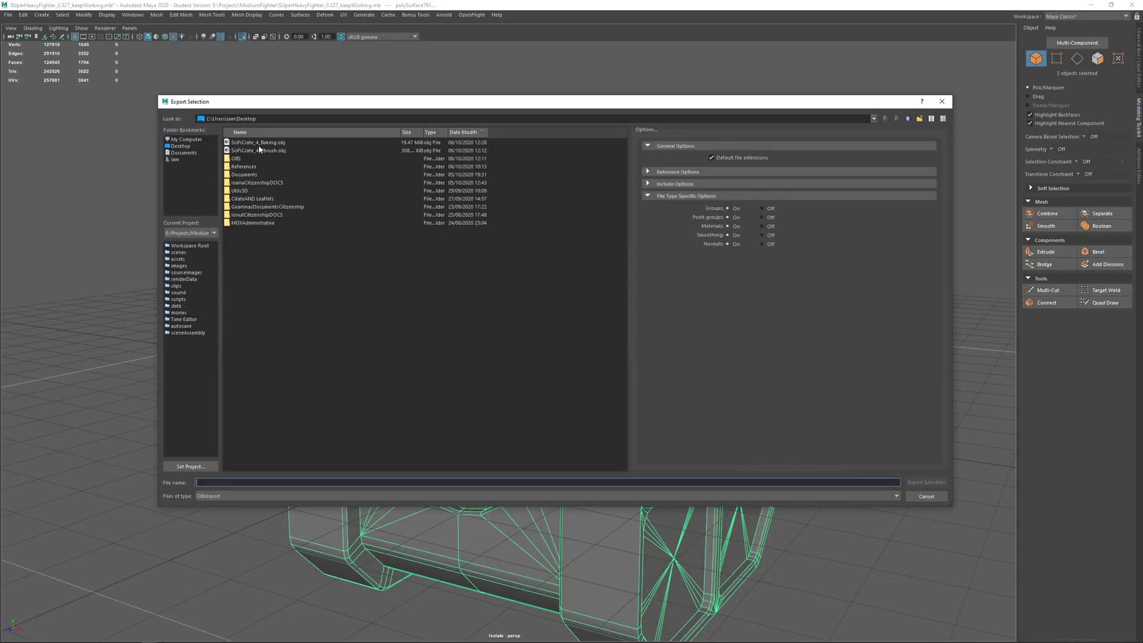
pyautogui.click(265, 143)
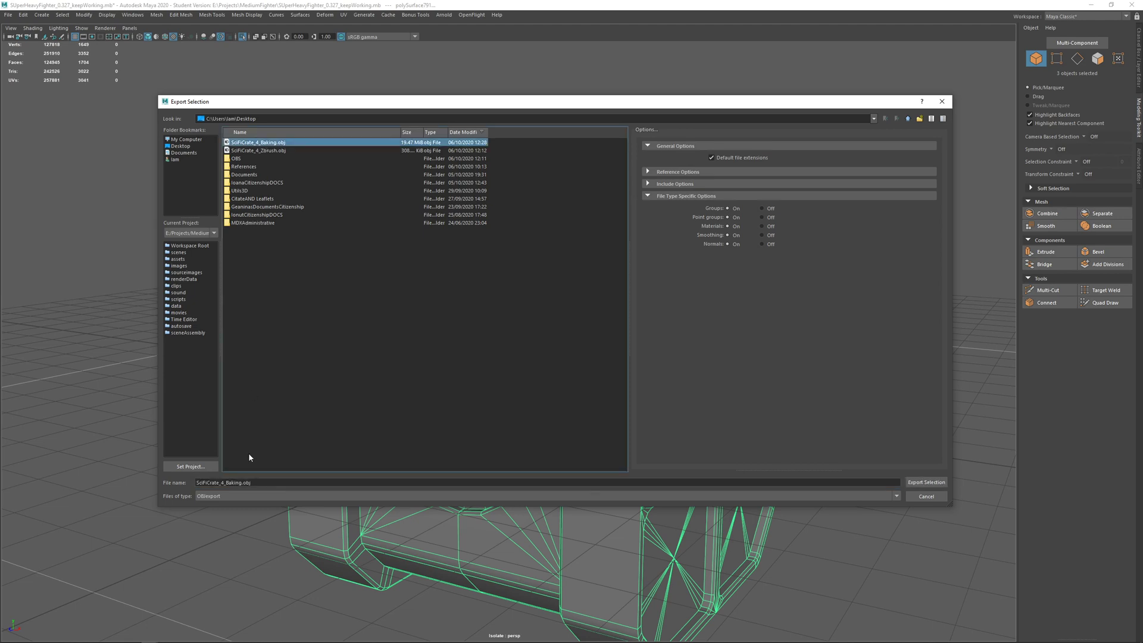
pyautogui.click(227, 483)
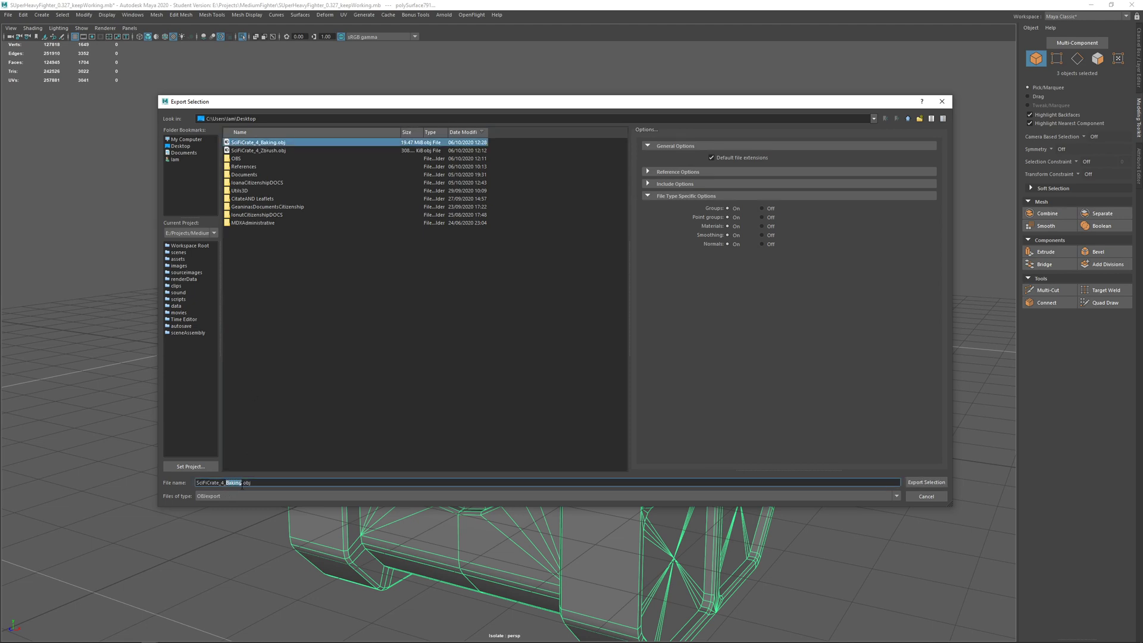
pyautogui.write('Textur')
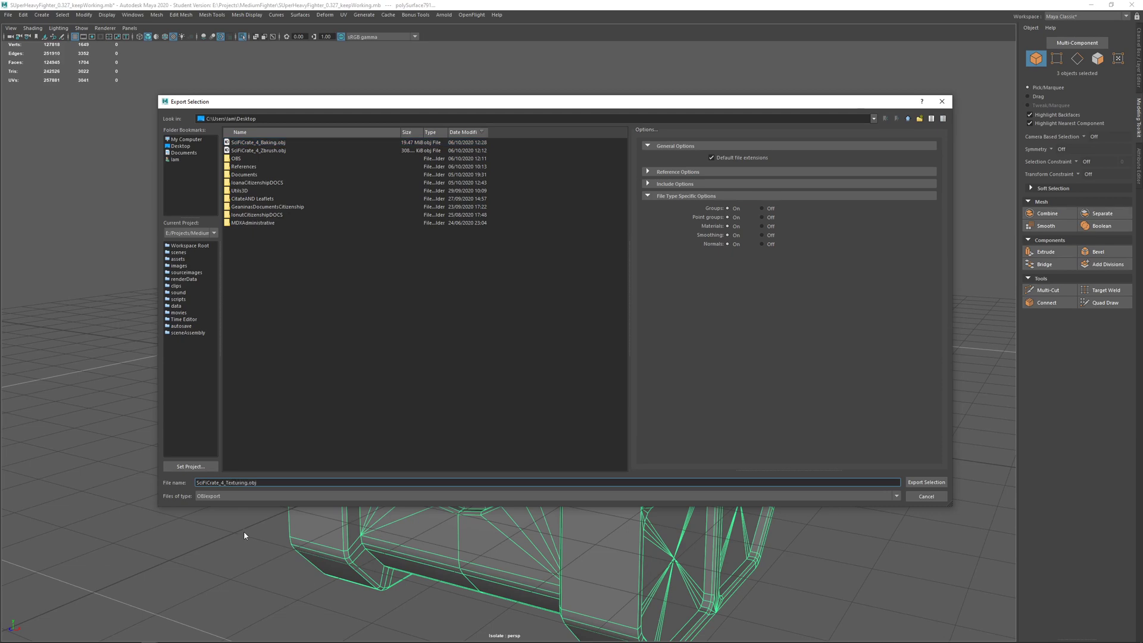
# Set the export file type to FBX export and export the selected low-poly crate.
pyautogui.click(214, 497)
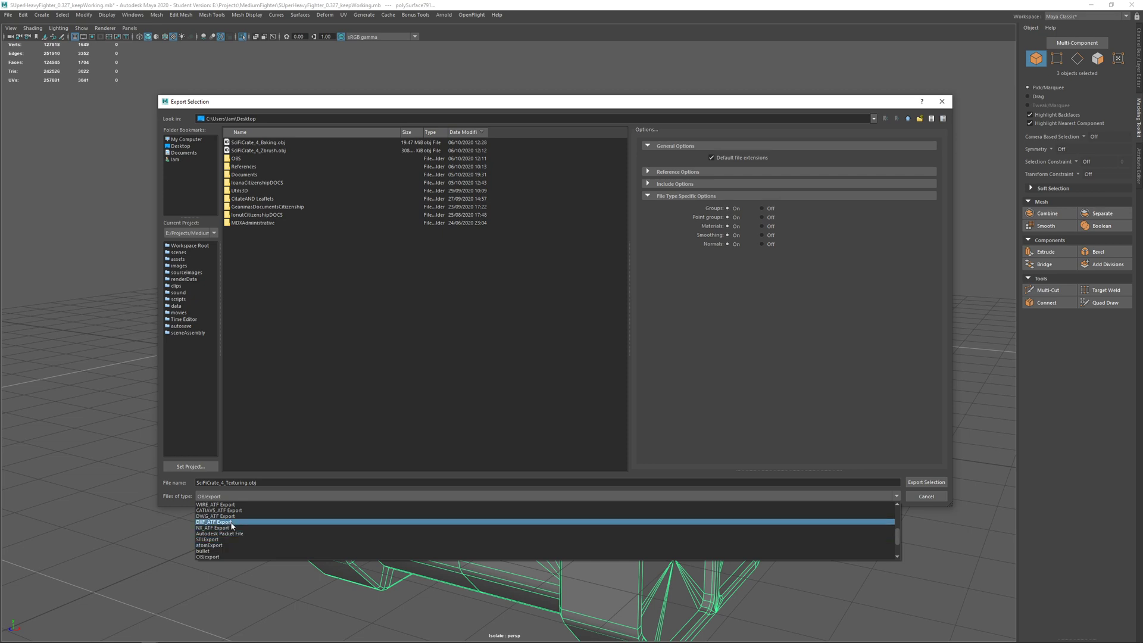
pyautogui.scroll(-1, 232, 537)
pyautogui.click(222, 558)
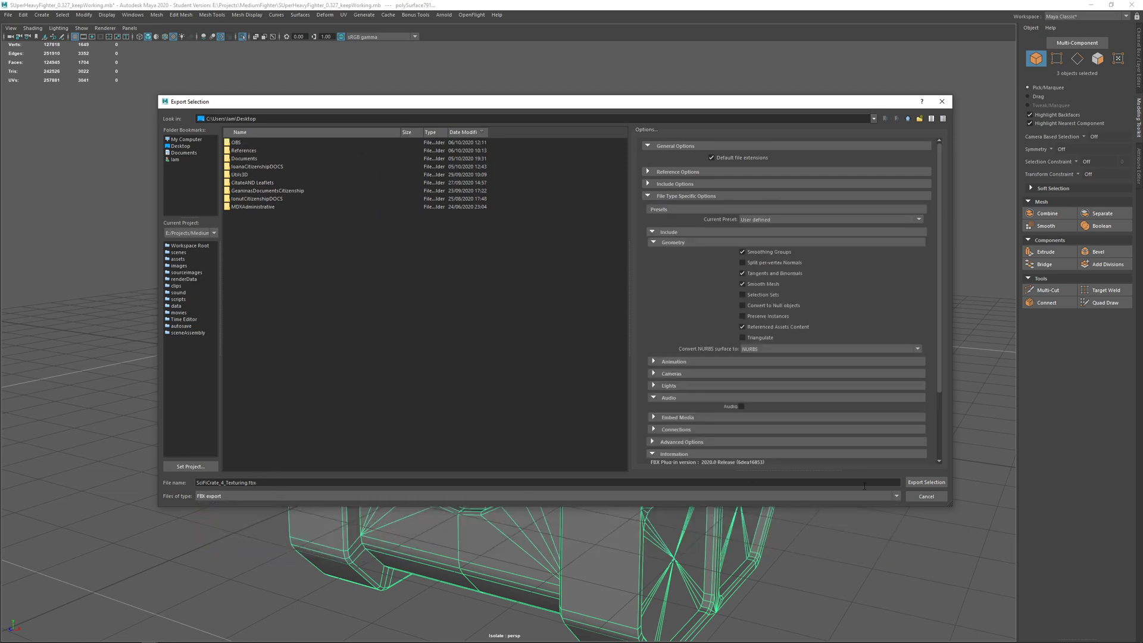
pyautogui.click(924, 482)
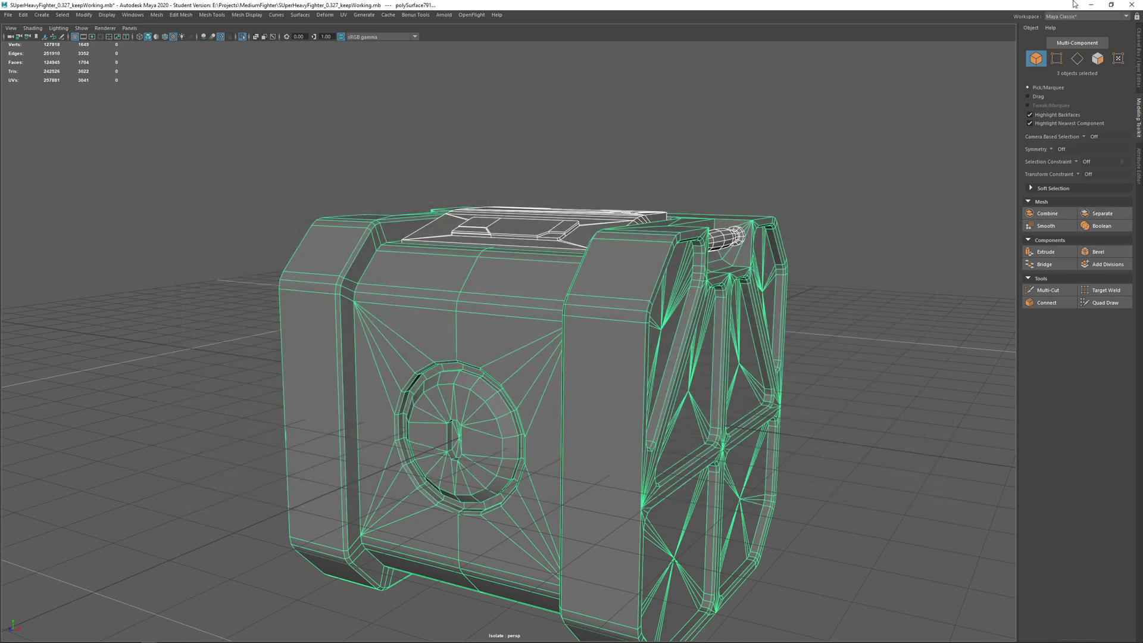
# Return to the desktop, clear away the Boxes folder window and place the SciFiCrate_4_Texturing and SciFiCrate_4_Baking files side by side.
pyautogui.click(1091, 5)
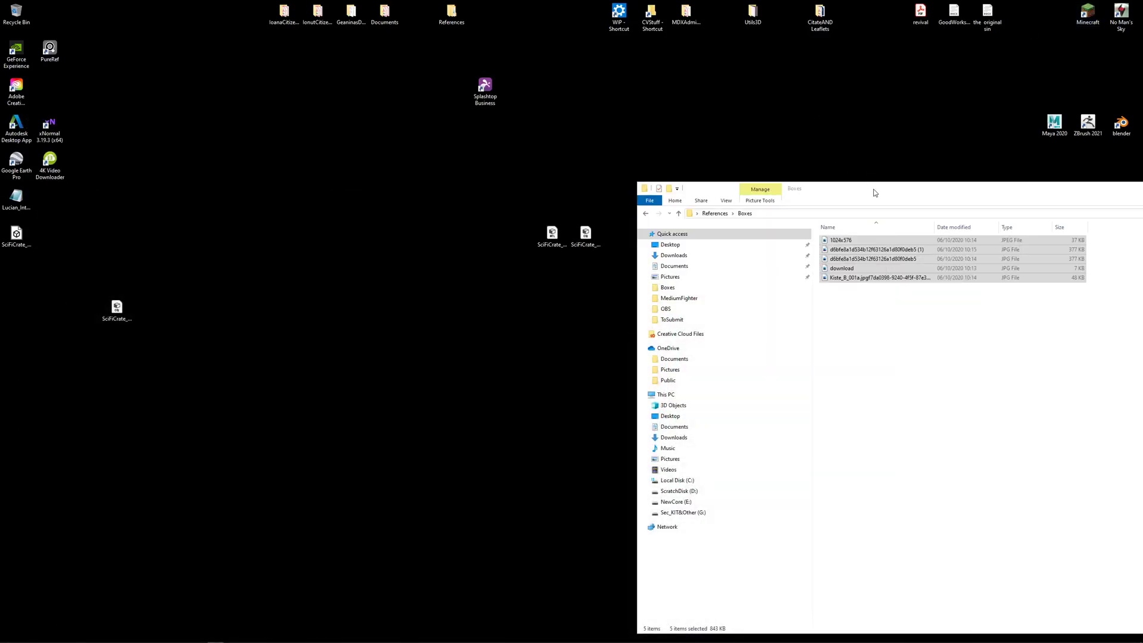
pyautogui.moveTo(874, 188); pyautogui.dragTo(615, 154)
pyautogui.click(1010, 155)
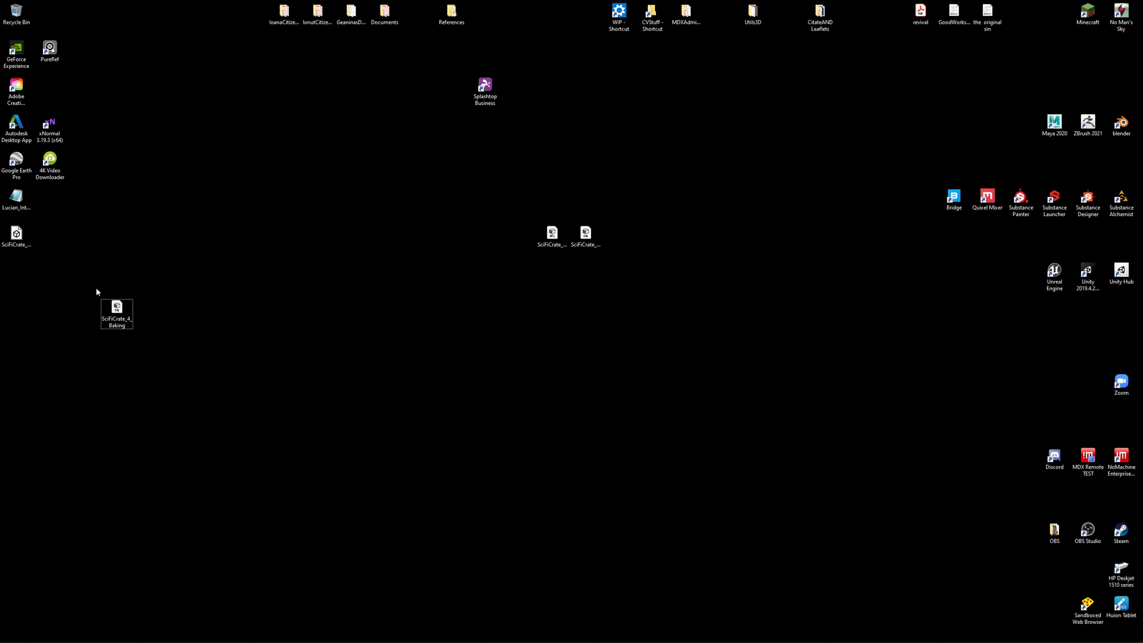
pyautogui.moveTo(16, 235); pyautogui.dragTo(215, 329)
pyautogui.moveTo(116, 311); pyautogui.dragTo(251, 314)
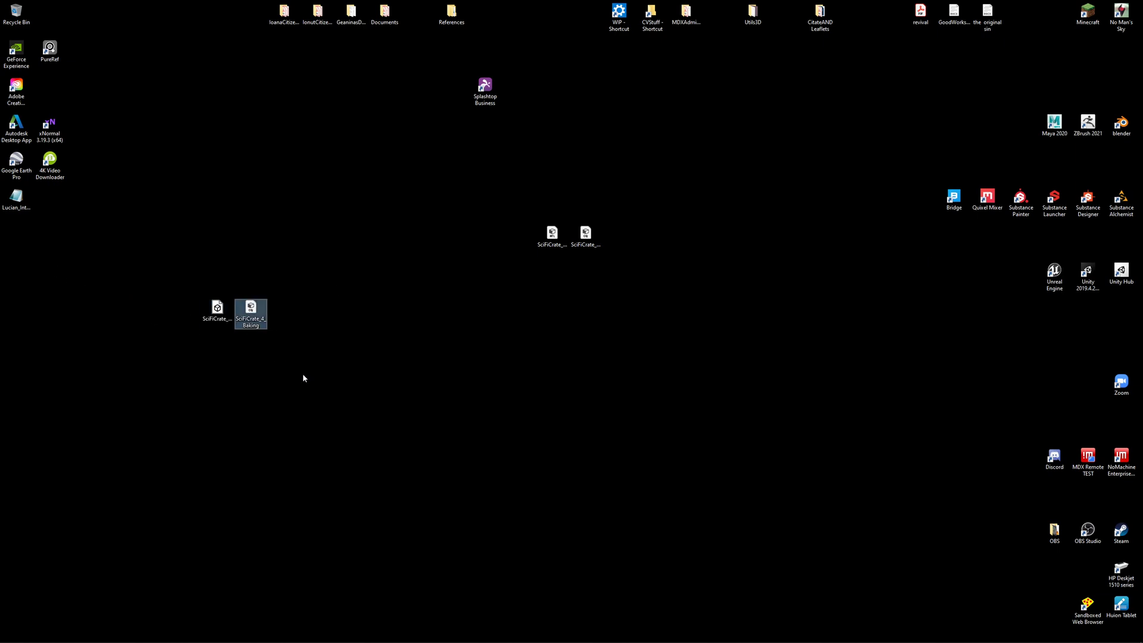
pyautogui.moveTo(163, 291); pyautogui.dragTo(258, 392)
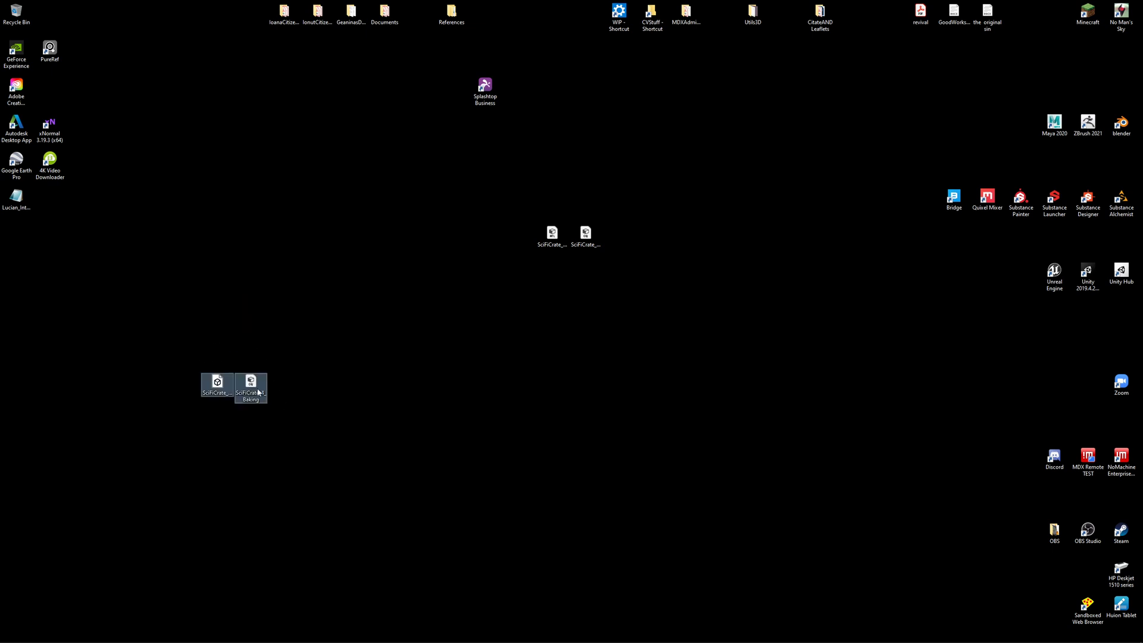
pyautogui.click(218, 384)
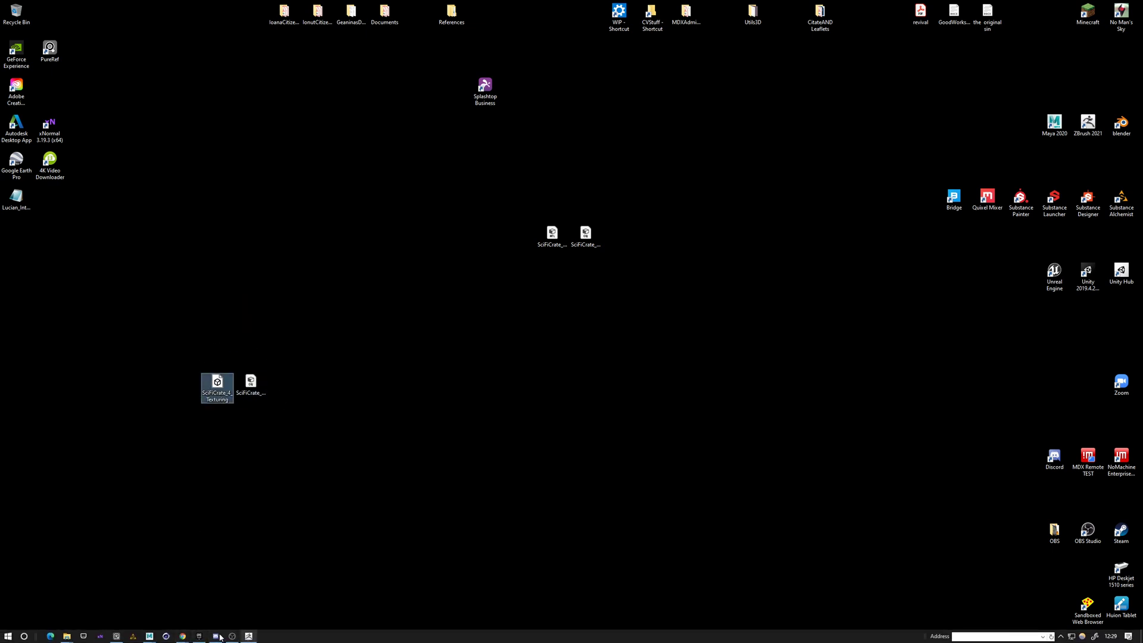
pyautogui.click(254, 396)
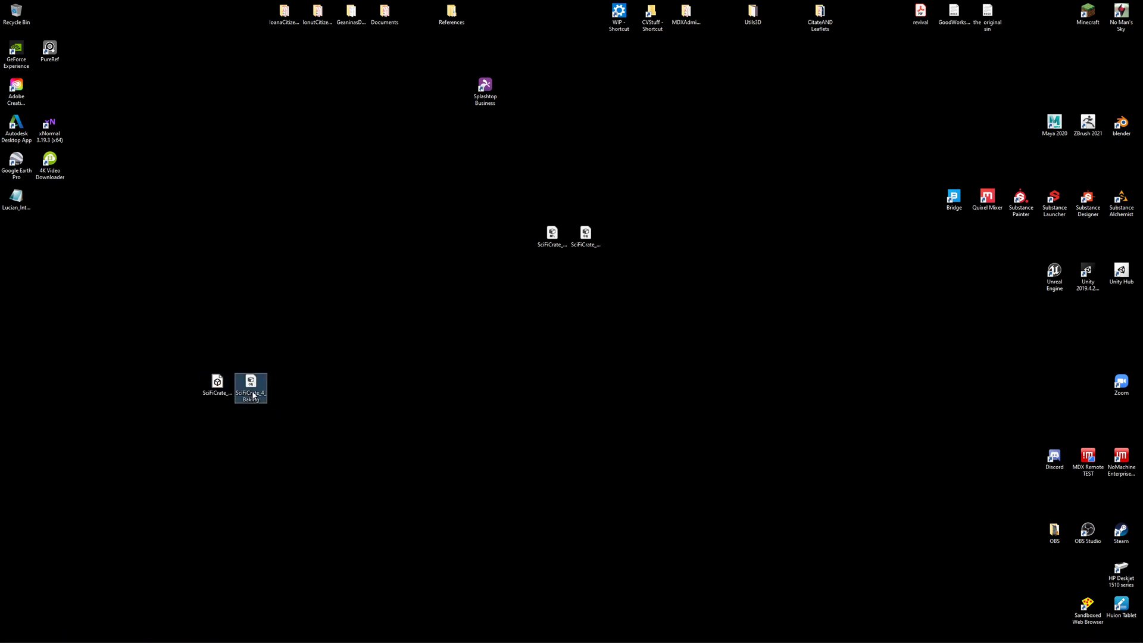
# Launch Substance Painter and continue past the TDR configuration warning.
pyautogui.doubleClick(1019, 198)
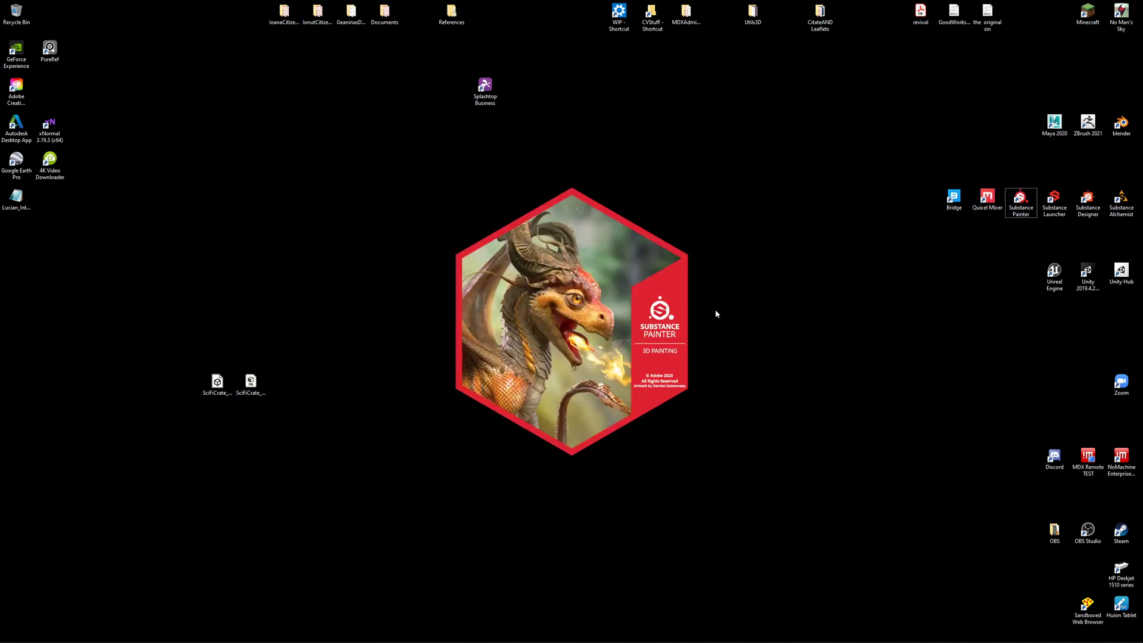
pyautogui.moveTo(233, 636)
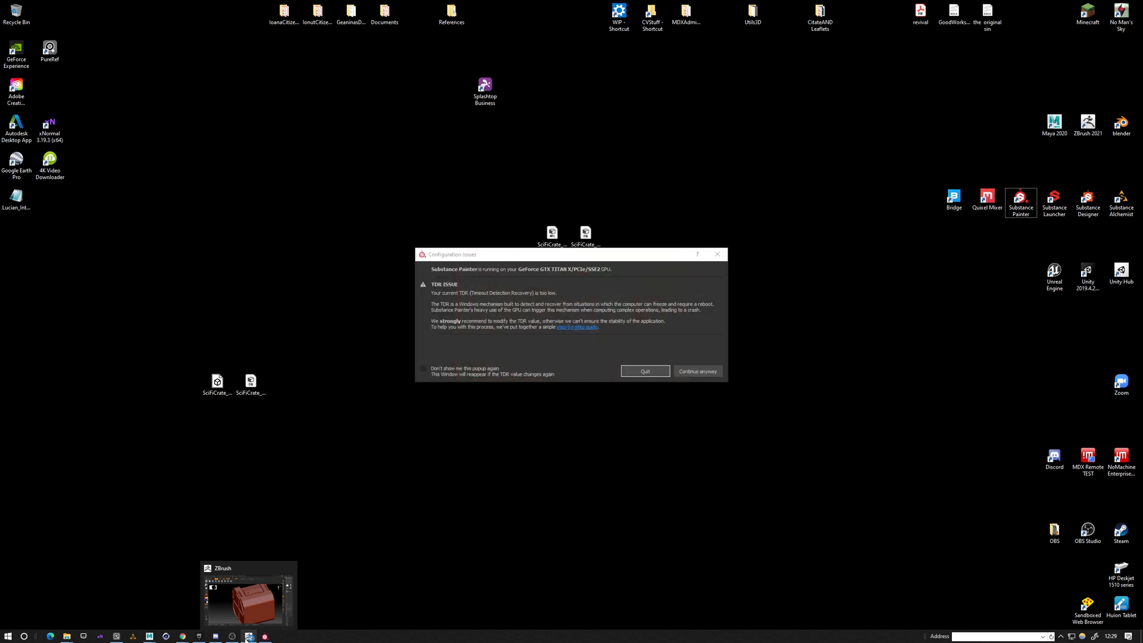
pyautogui.click(692, 370)
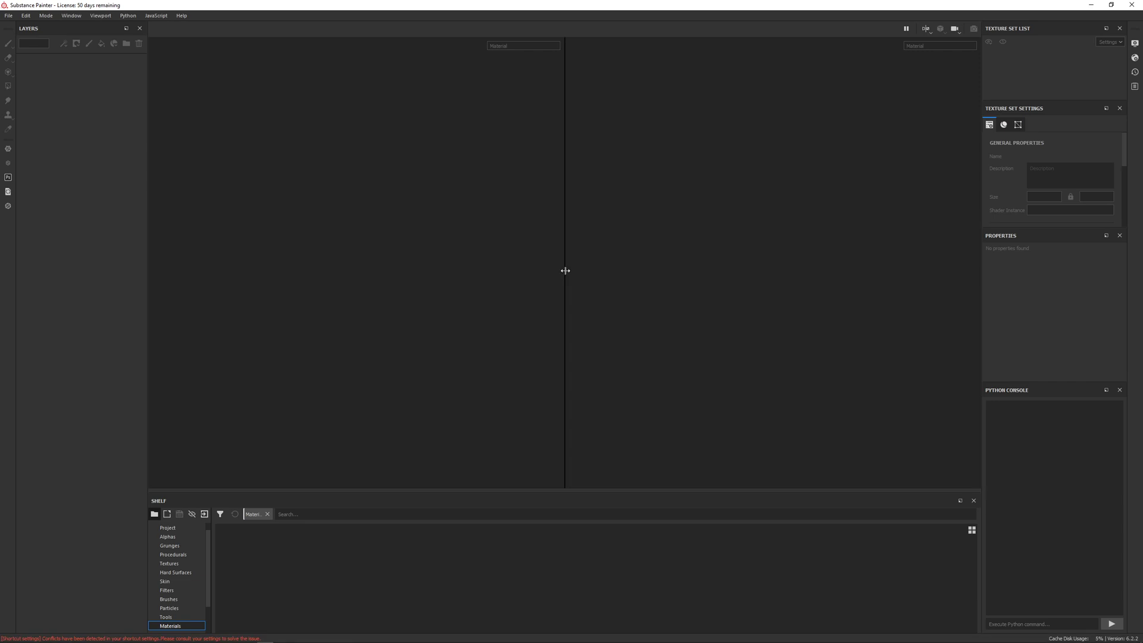
# Start a new project with the document resolution set to 2048.
pyautogui.click(9, 16)
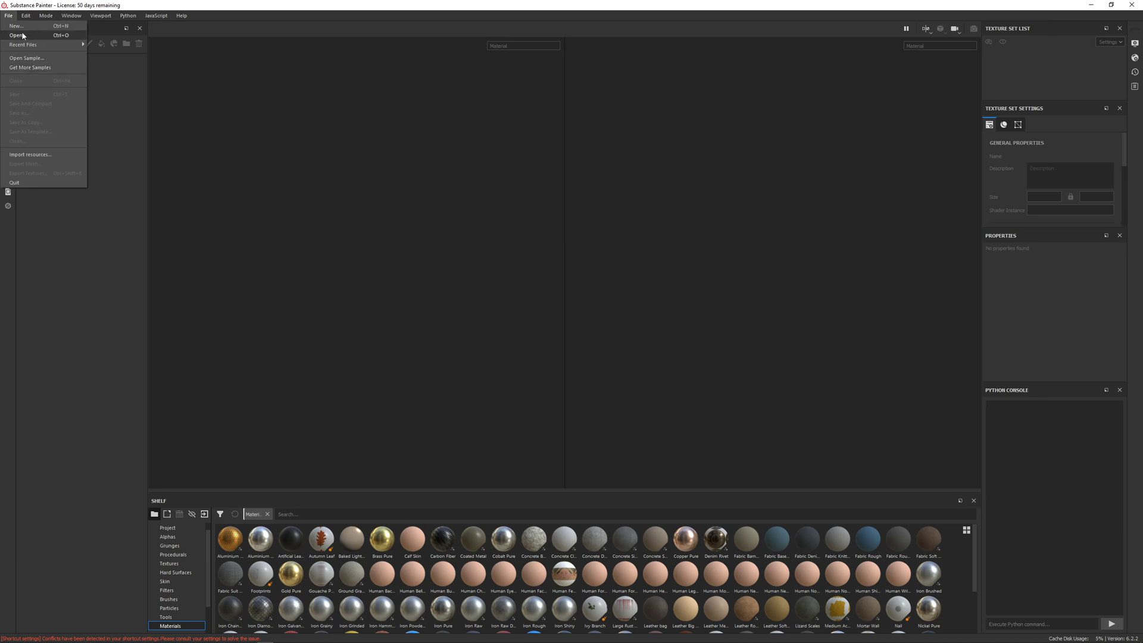
pyautogui.click(19, 29)
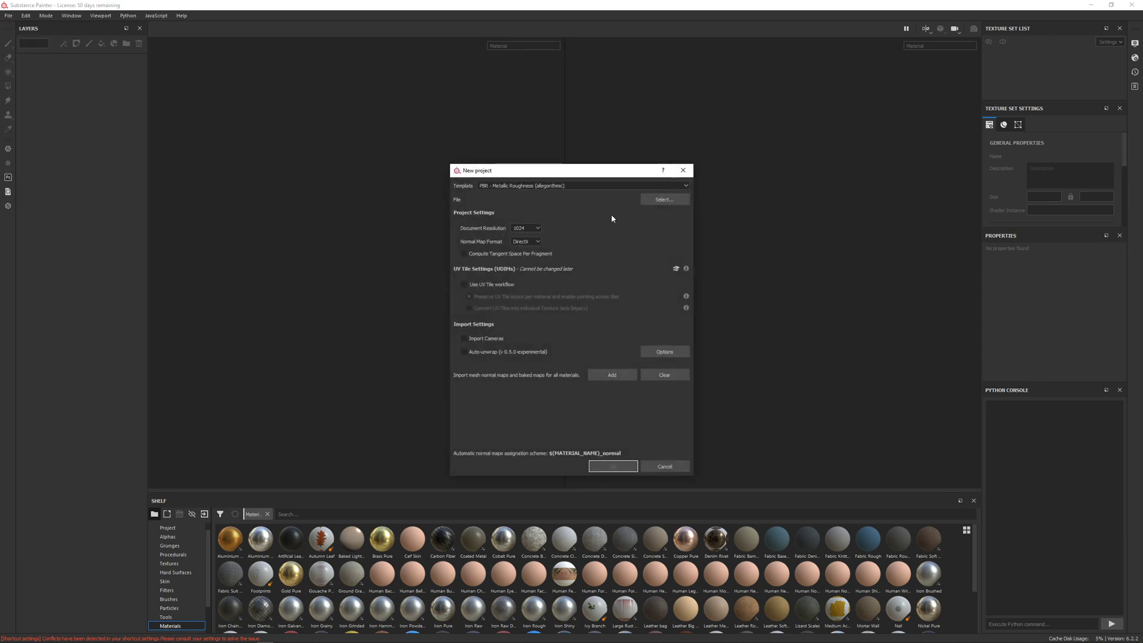
pyautogui.click(539, 228)
pyautogui.click(522, 261)
# Select SciFiCrate_4_Texturing from the desktop as the project mesh and create the project, showing the whole crate.
pyautogui.click(657, 201)
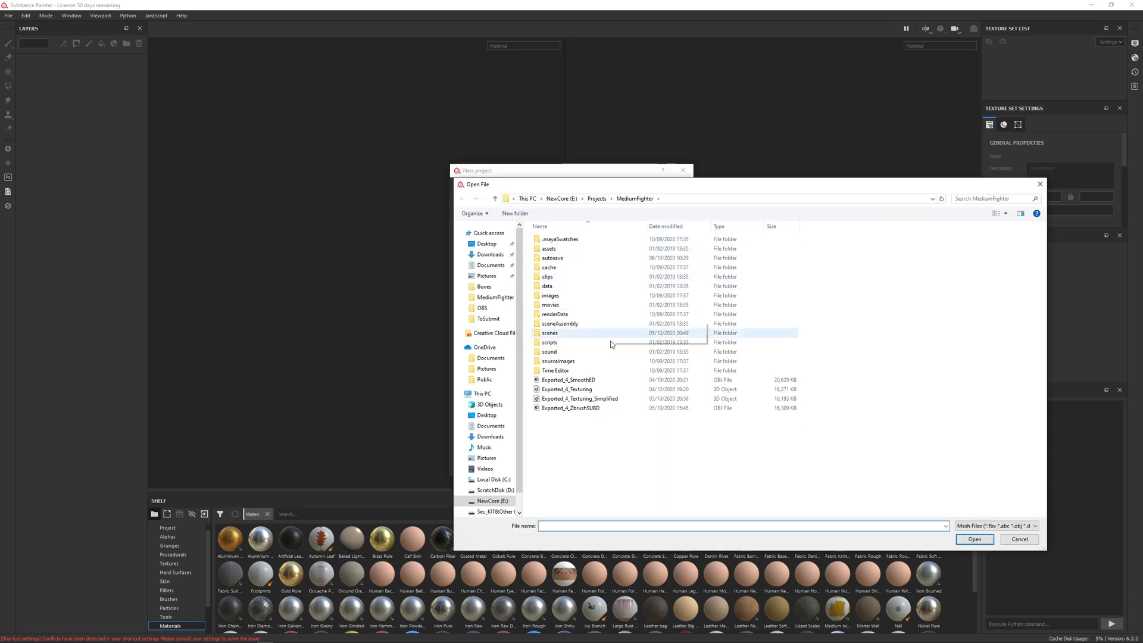
pyautogui.click(579, 410)
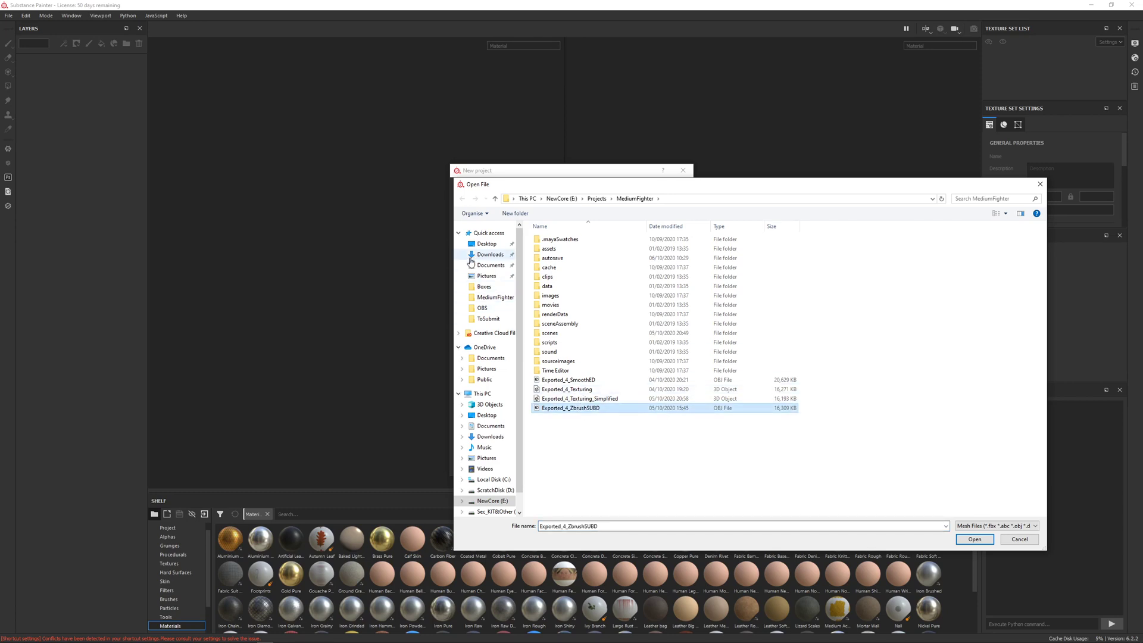
pyautogui.click(489, 245)
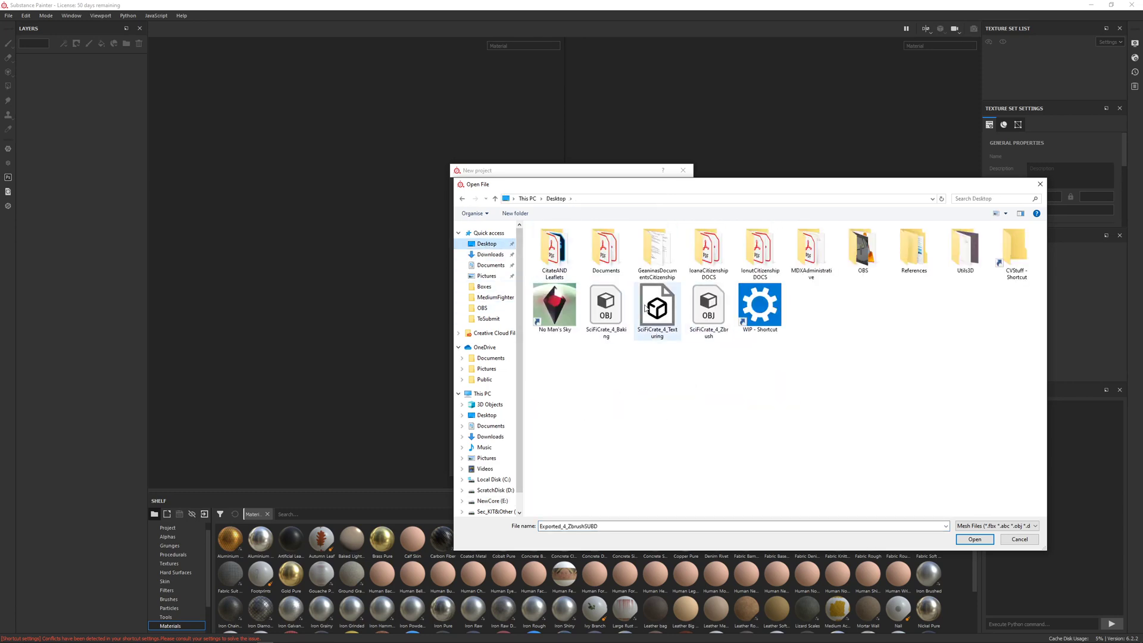
pyautogui.click(605, 307)
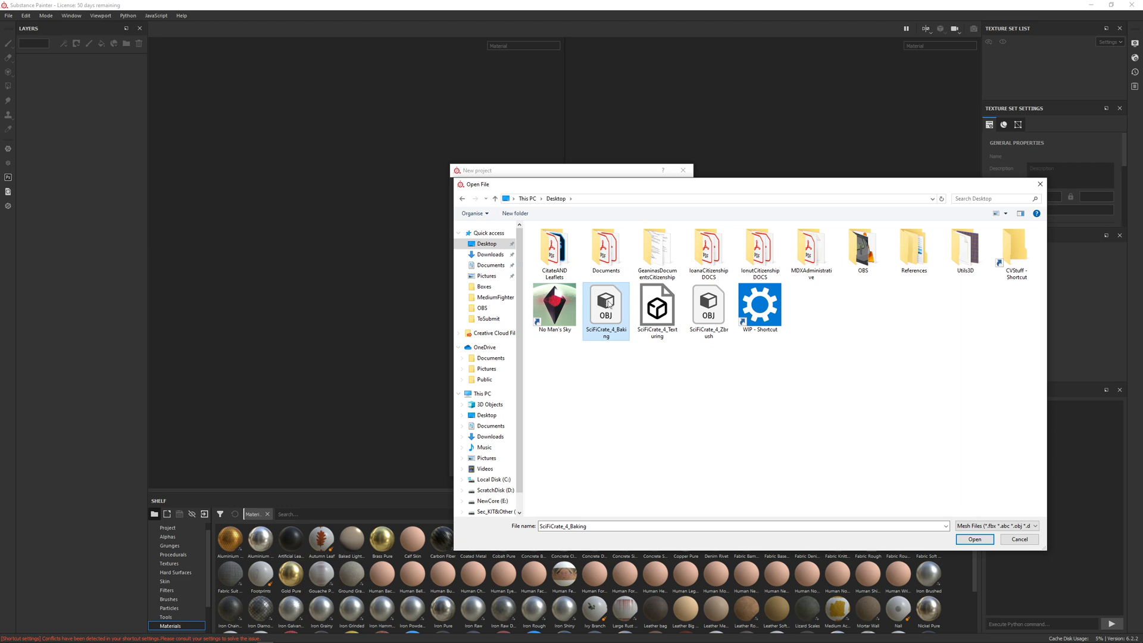
pyautogui.click(657, 308)
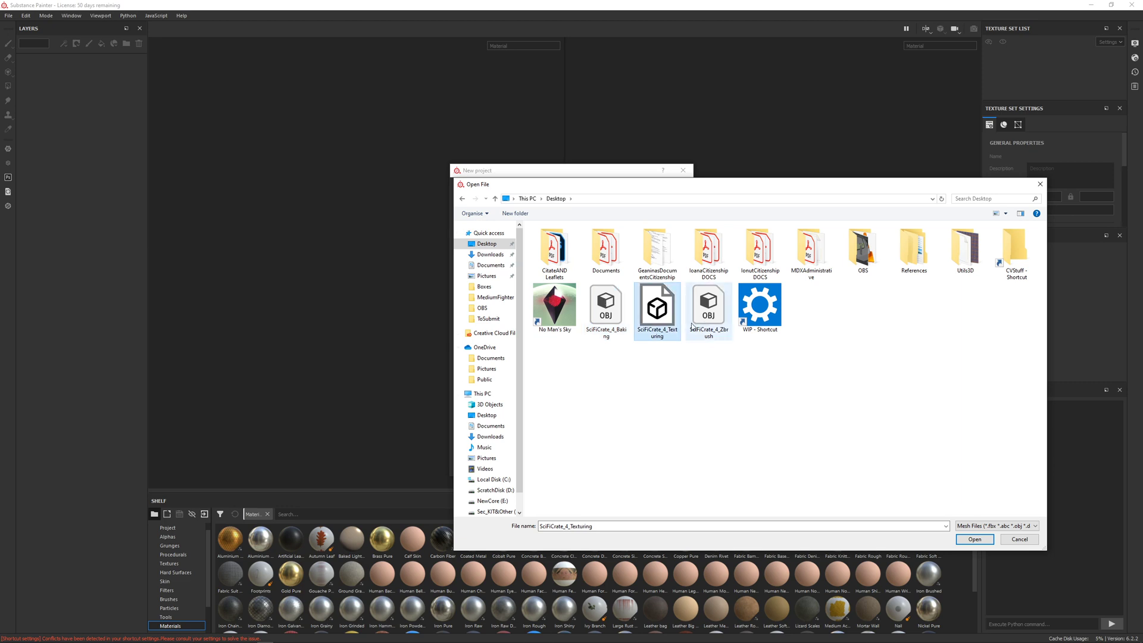
pyautogui.click(971, 540)
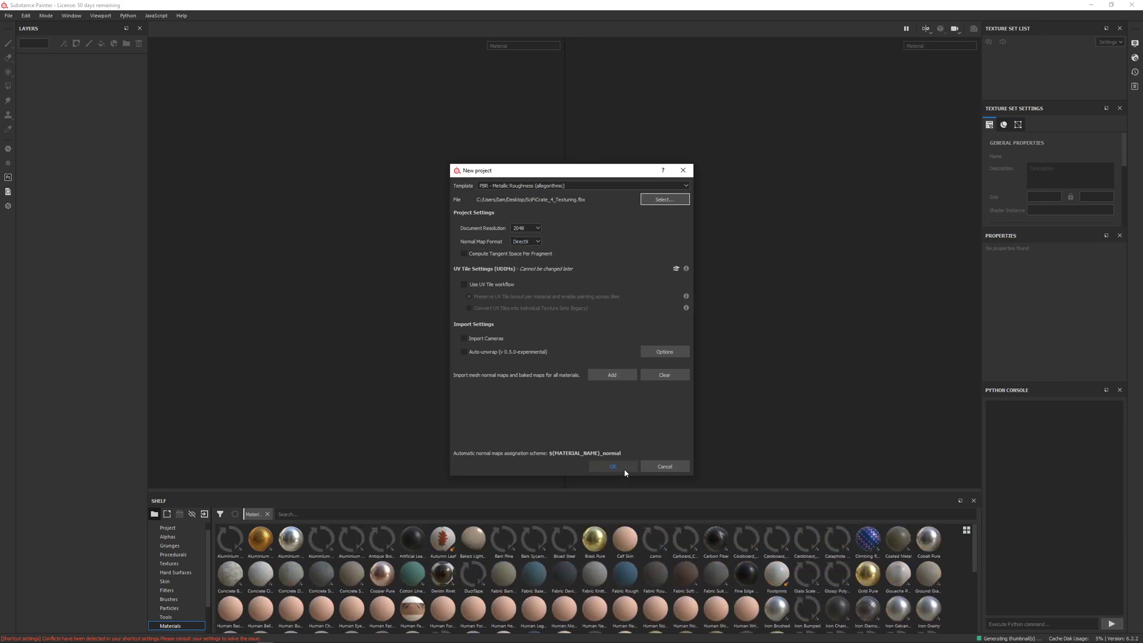
pyautogui.click(624, 470)
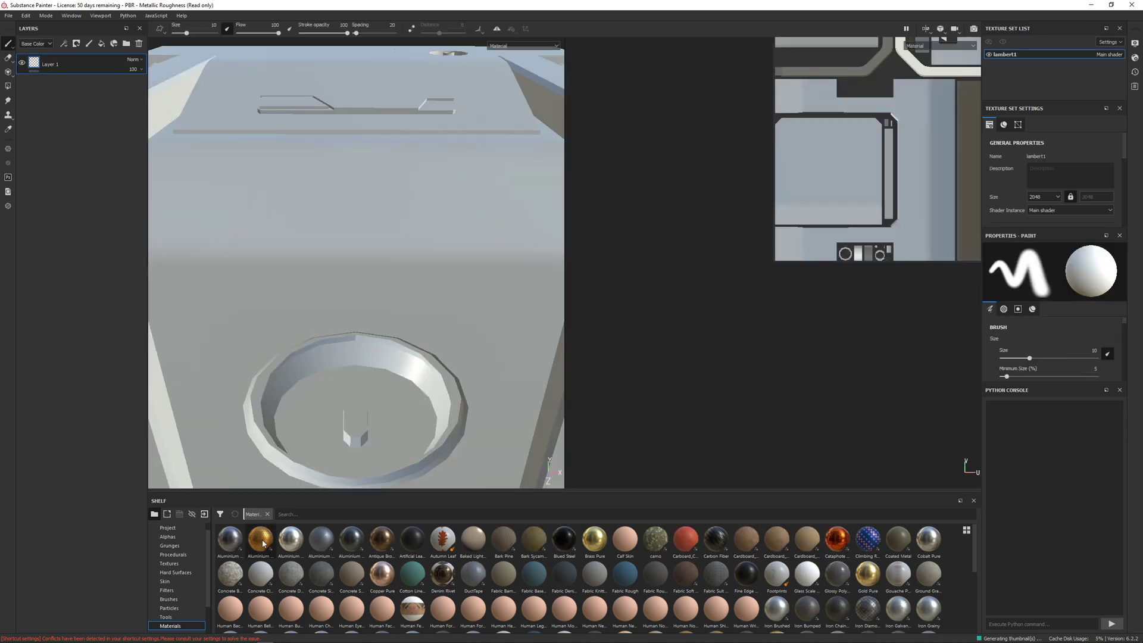
pyautogui.scroll(-5, 396, 322)
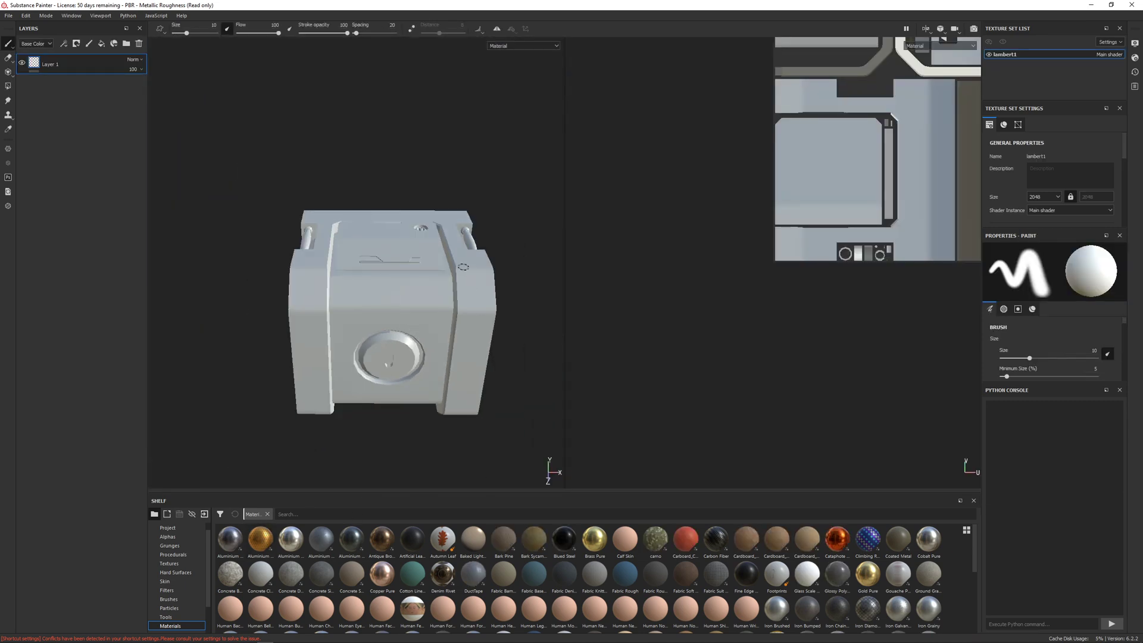
# Examine the imported crate from several angles together with its complete UV layout.
pyautogui.keyDown('alt'); pyautogui.moveTo(463, 267); pyautogui.dragTo(443, 250); pyautogui.keyUp('alt')
pyautogui.scroll(5, 822, 197)
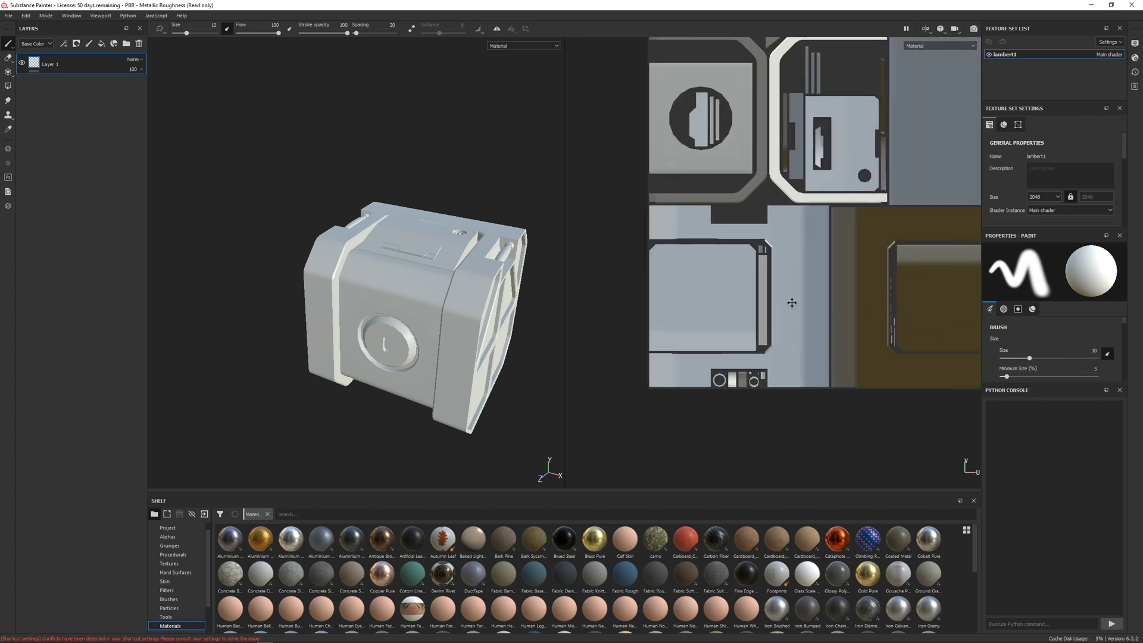
pyautogui.scroll(-6, 738, 328)
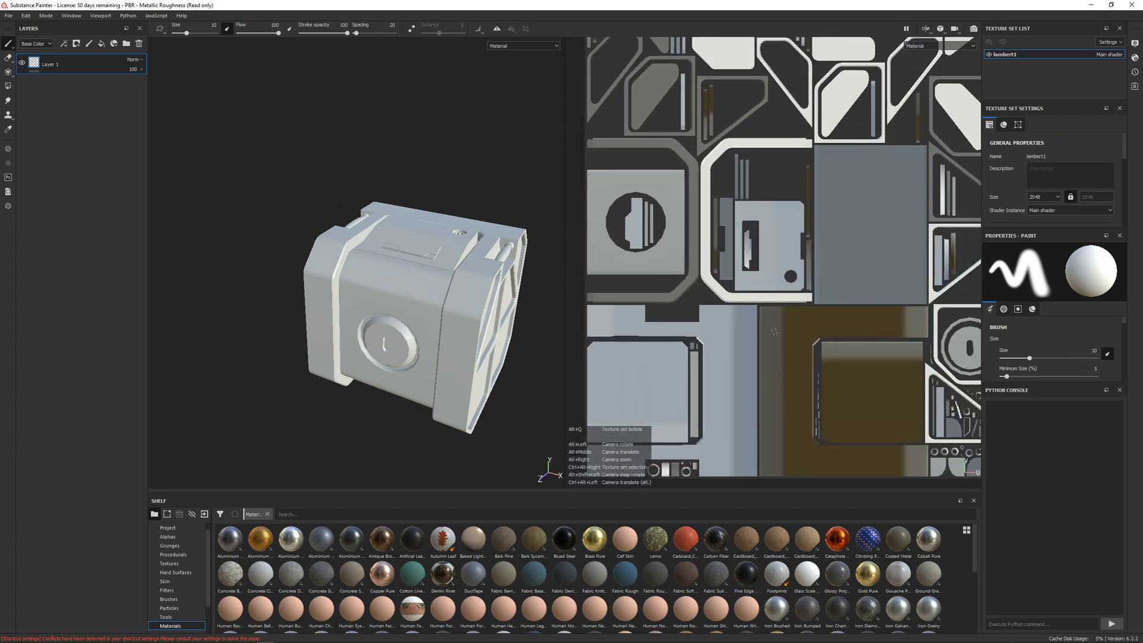
pyautogui.scroll(1, 774, 309)
pyautogui.scroll(-1, 802, 288)
pyautogui.keyDown('alt'); pyautogui.moveTo(803, 288); pyautogui.dragTo(792, 295, button='middle'); pyautogui.keyUp('alt')
pyautogui.keyDown('alt'); pyautogui.moveTo(457, 283); pyautogui.dragTo(433, 274, button='middle'); pyautogui.keyUp('alt')
pyautogui.keyDown('alt'); pyautogui.moveTo(394, 312); pyautogui.dragTo(389, 203); pyautogui.keyUp('alt')
pyautogui.keyDown('alt'); pyautogui.moveTo(390, 203); pyautogui.dragTo(422, 336, button='right'); pyautogui.keyUp('alt')
pyautogui.keyDown('alt'); pyautogui.moveTo(422, 335); pyautogui.dragTo(514, 249); pyautogui.keyUp('alt')
# Switch the viewport to show only the 3D view of the crate.
pyautogui.click(926, 29)
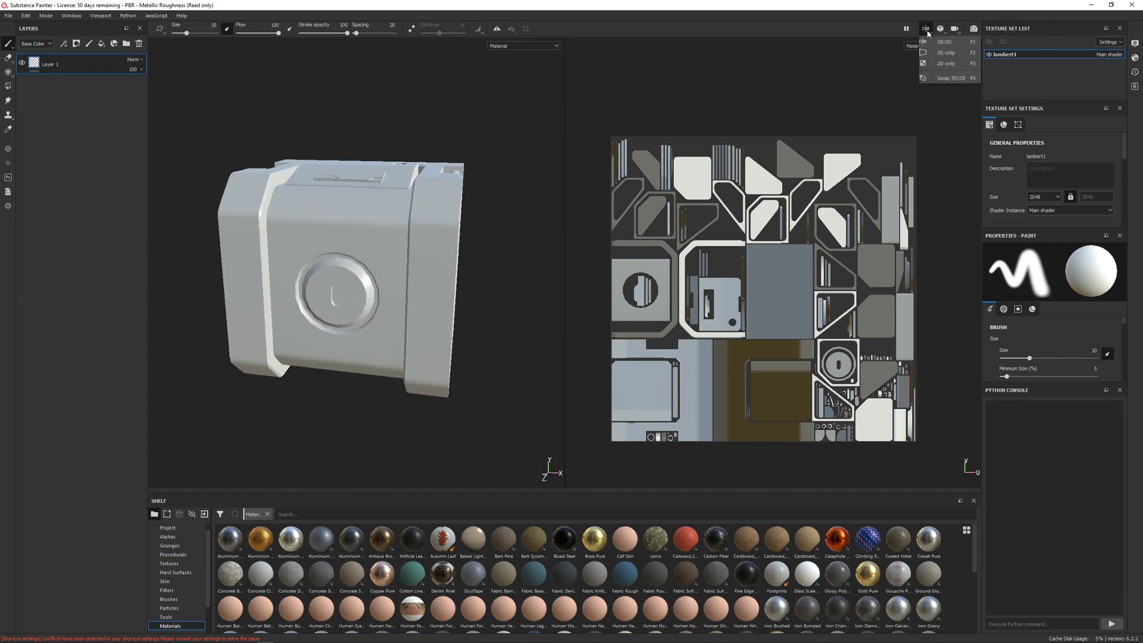
pyautogui.click(948, 57)
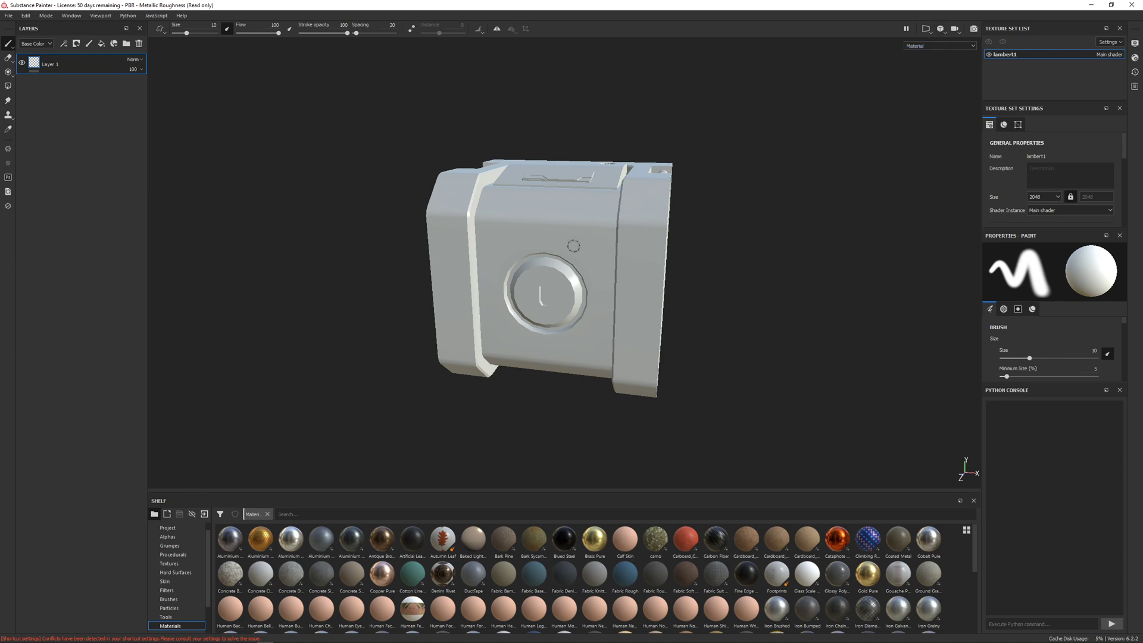
pyautogui.keyDown('alt'); pyautogui.moveTo(574, 247); pyautogui.dragTo(533, 259); pyautogui.keyUp('alt')
pyautogui.keyDown('alt'); pyautogui.moveTo(534, 259); pyautogui.dragTo(506, 220, button='right'); pyautogui.keyUp('alt')
pyautogui.keyDown('alt'); pyautogui.moveTo(506, 220); pyautogui.dragTo(513, 256); pyautogui.keyUp('alt')
pyautogui.keyDown('alt'); pyautogui.moveTo(514, 257); pyautogui.dragTo(536, 306, button='right'); pyautogui.keyUp('alt')
pyautogui.keyDown('alt'); pyautogui.moveTo(536, 307); pyautogui.dragTo(505, 293); pyautogui.keyUp('alt')
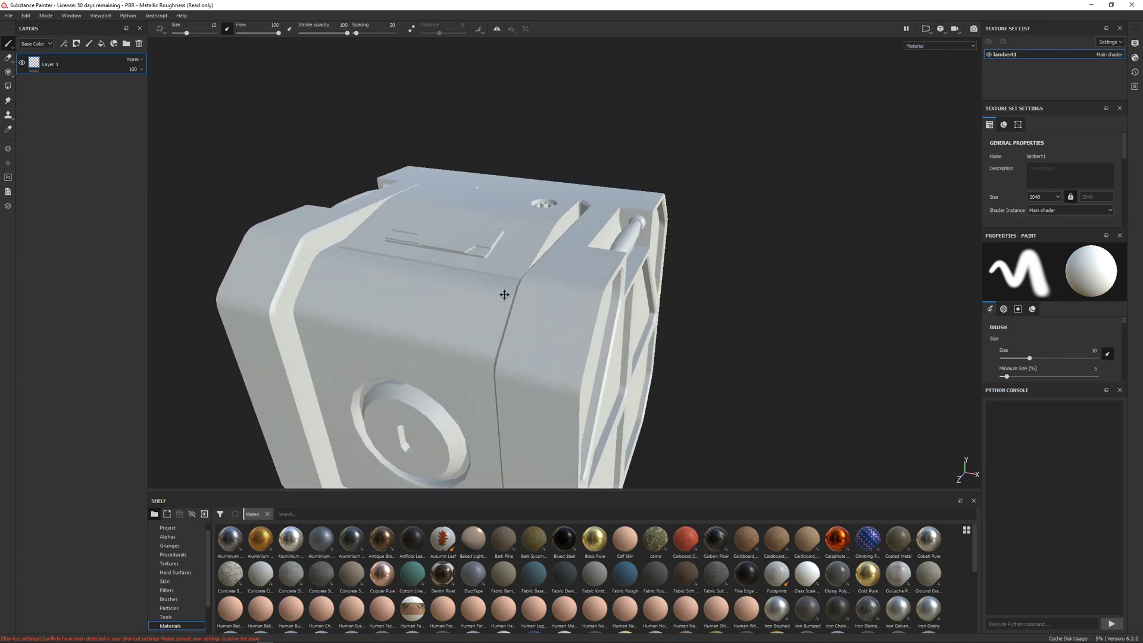
pyautogui.keyDown('alt'); pyautogui.moveTo(504, 294); pyautogui.dragTo(551, 180, button='middle'); pyautogui.keyUp('alt')
pyautogui.keyDown('alt'); pyautogui.moveTo(563, 189); pyautogui.dragTo(568, 172); pyautogui.keyUp('alt')
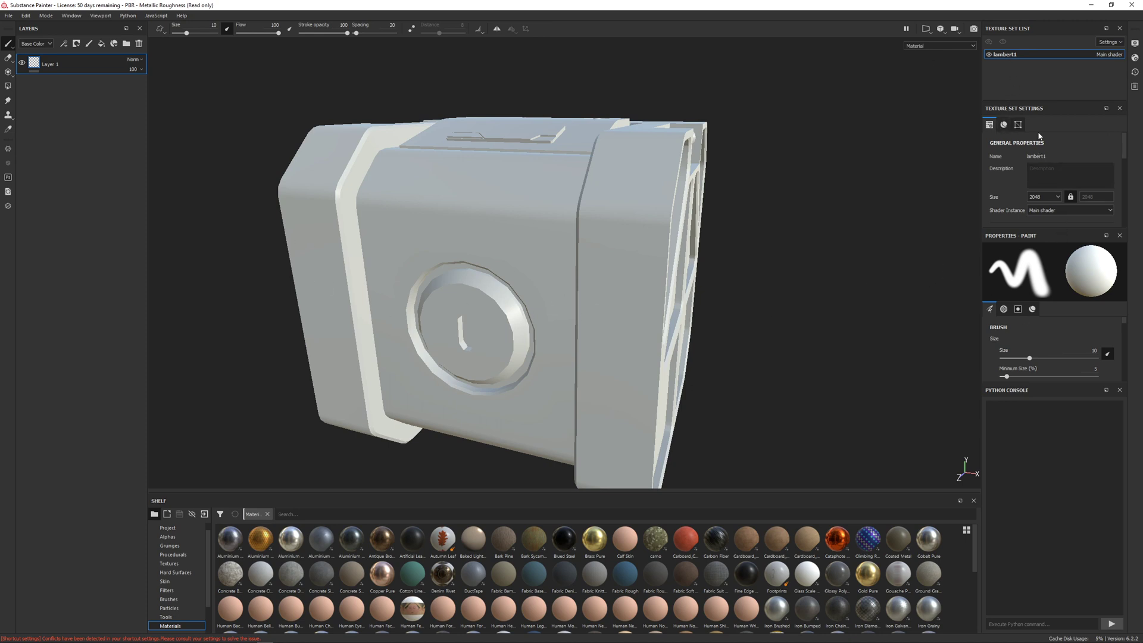
# Open the mesh map baking settings and set the output size to 2048.
pyautogui.scroll(-3, 1127, 160)
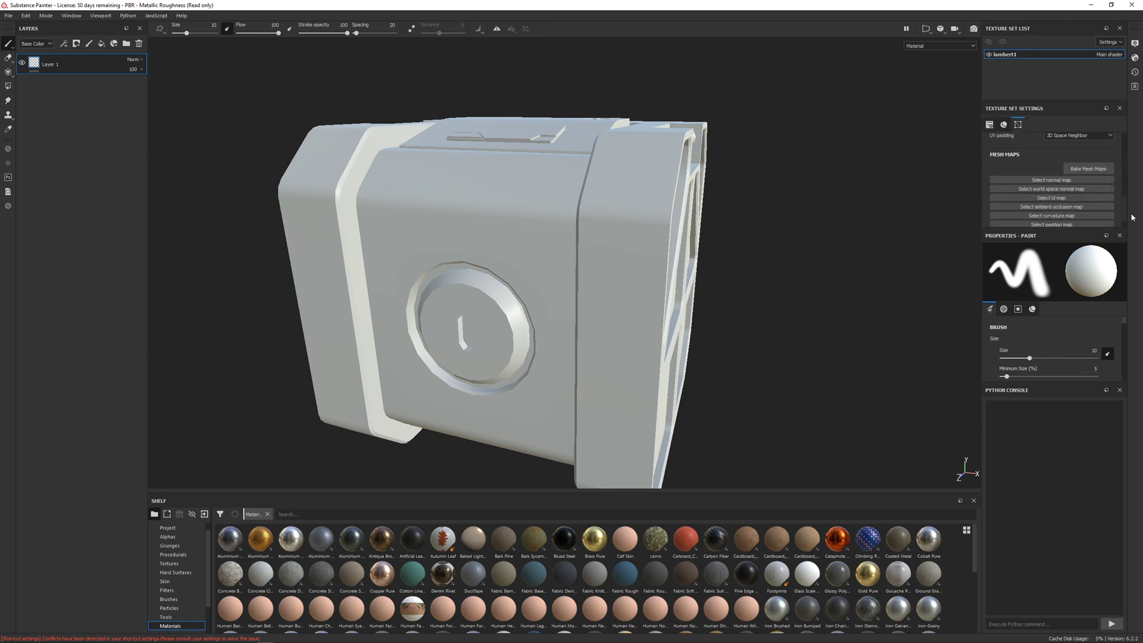
pyautogui.scroll(3, 1127, 161)
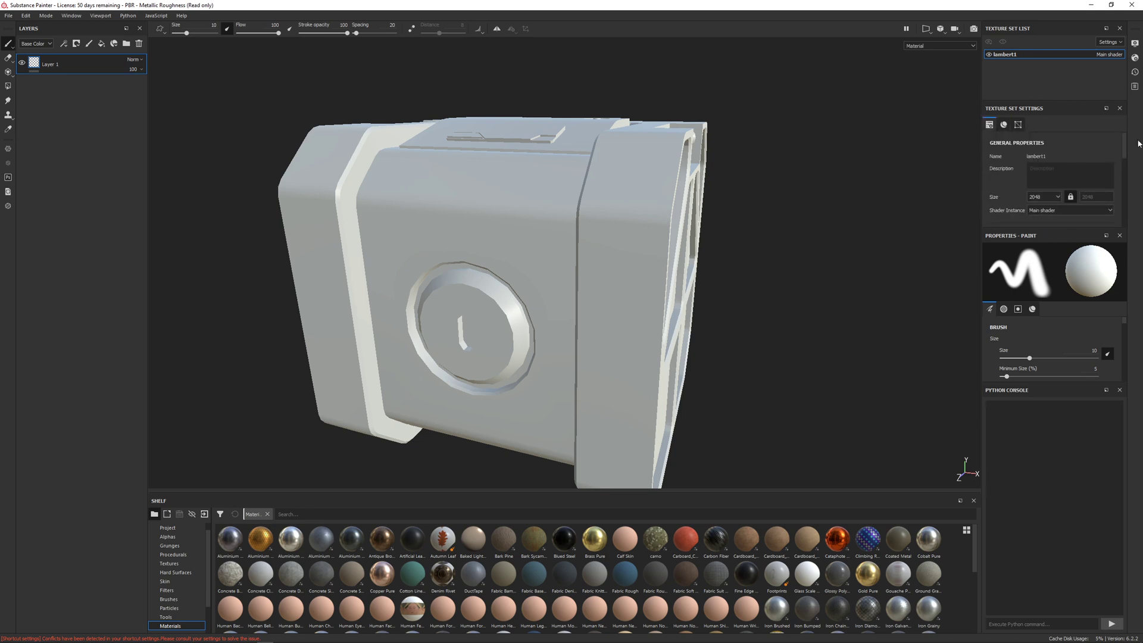
pyautogui.scroll(-5, 1098, 149)
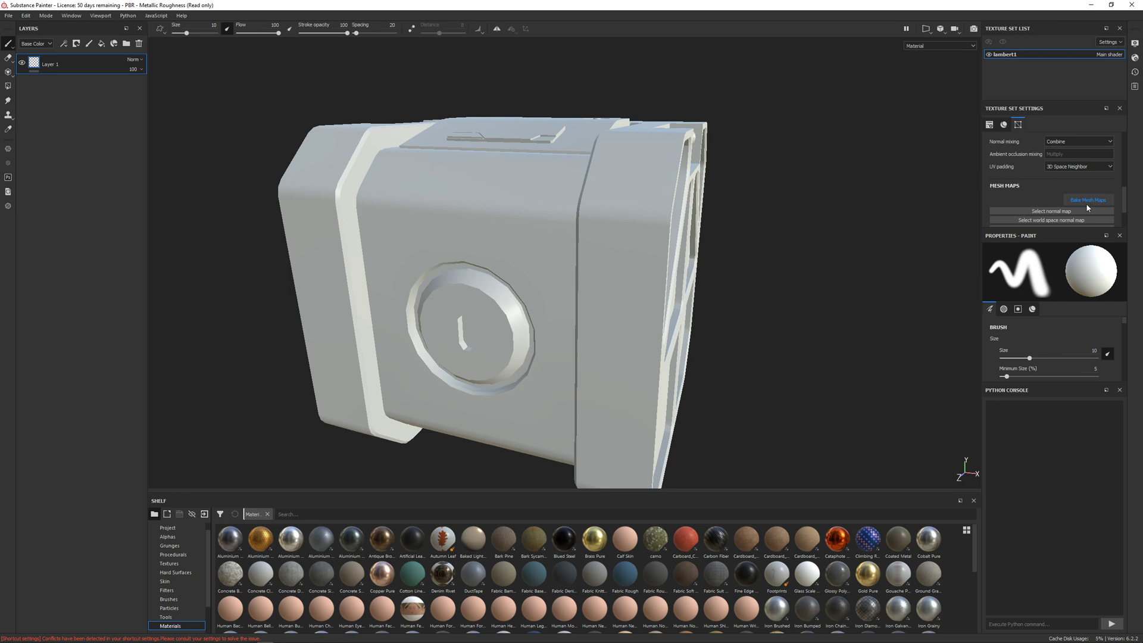
pyautogui.click(1087, 202)
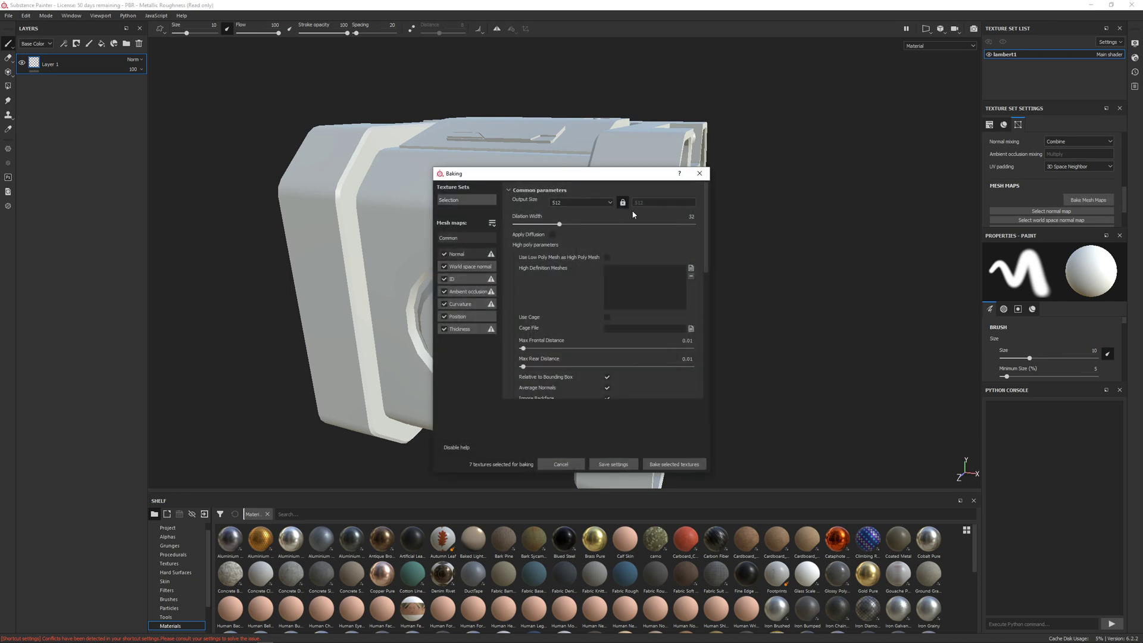
pyautogui.click(593, 203)
pyautogui.click(559, 245)
# Load SciFiCrate_4_Baking from the desktop as the high definition mesh for the bake.
pyautogui.click(691, 268)
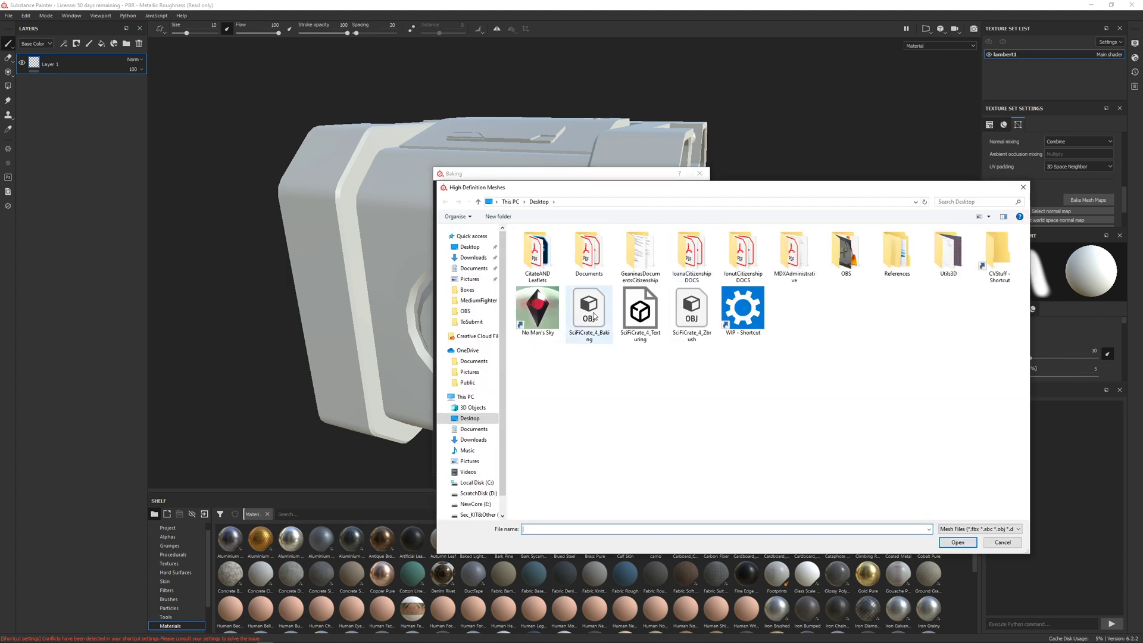
pyautogui.click(593, 315)
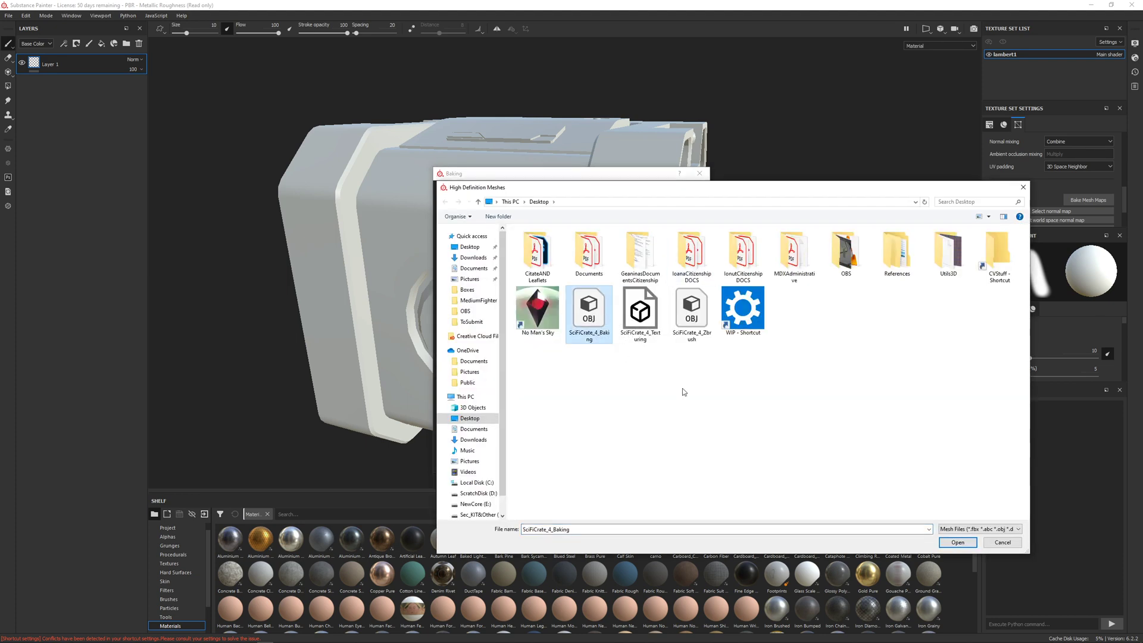
pyautogui.click(958, 542)
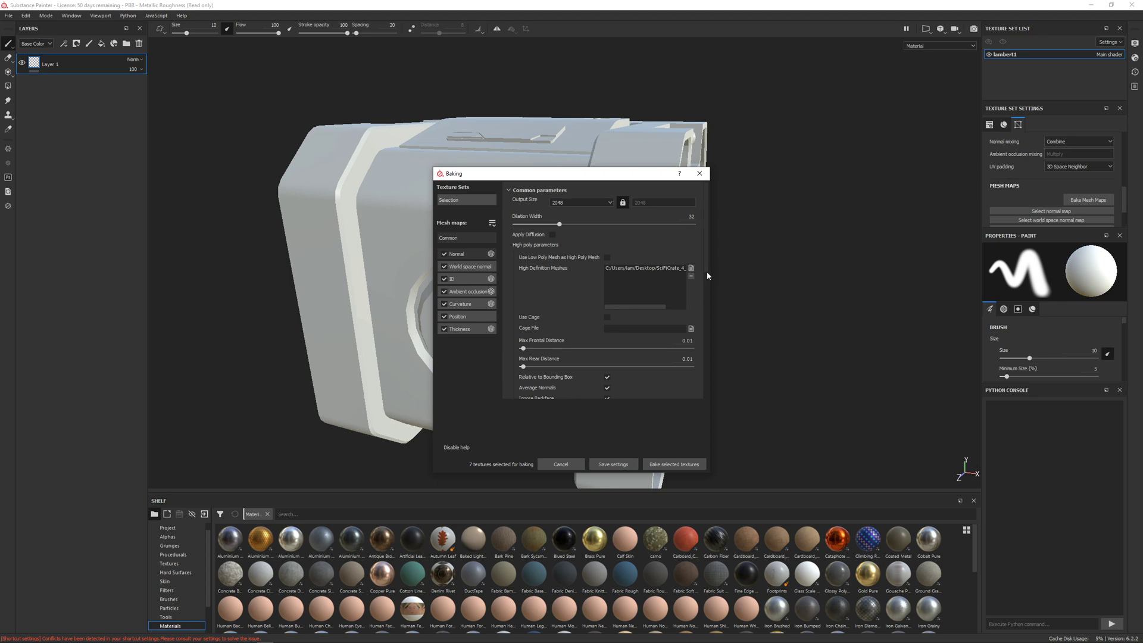
pyautogui.moveTo(707, 273); pyautogui.dragTo(724, 240)
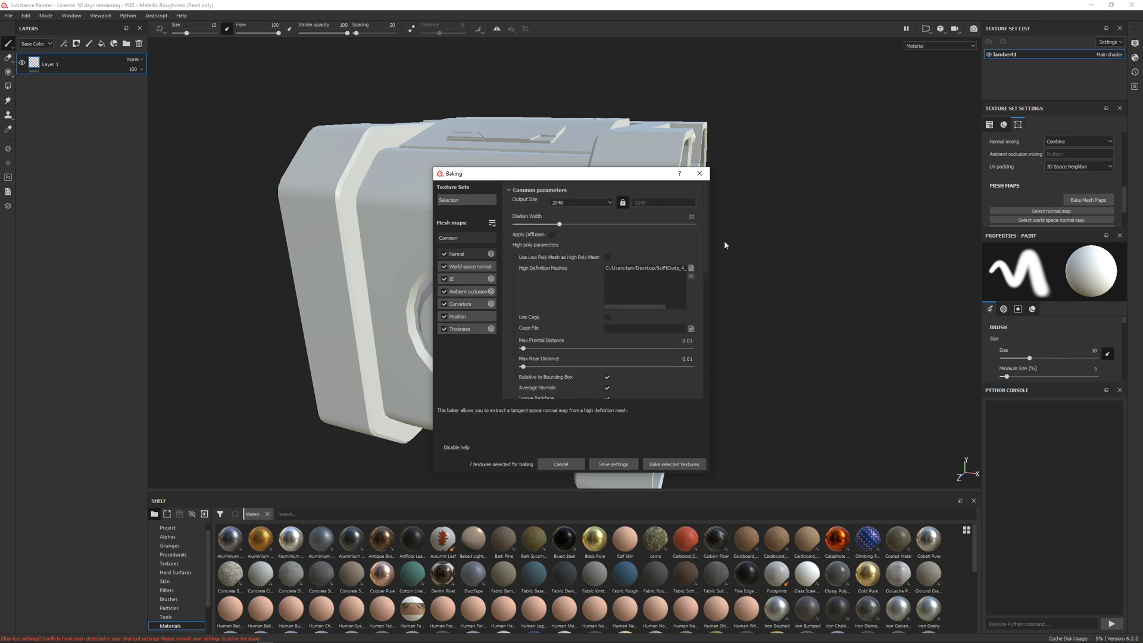
# Bake all seven selected mesh maps for the crate and dismiss the finished bake report.
pyautogui.click(672, 465)
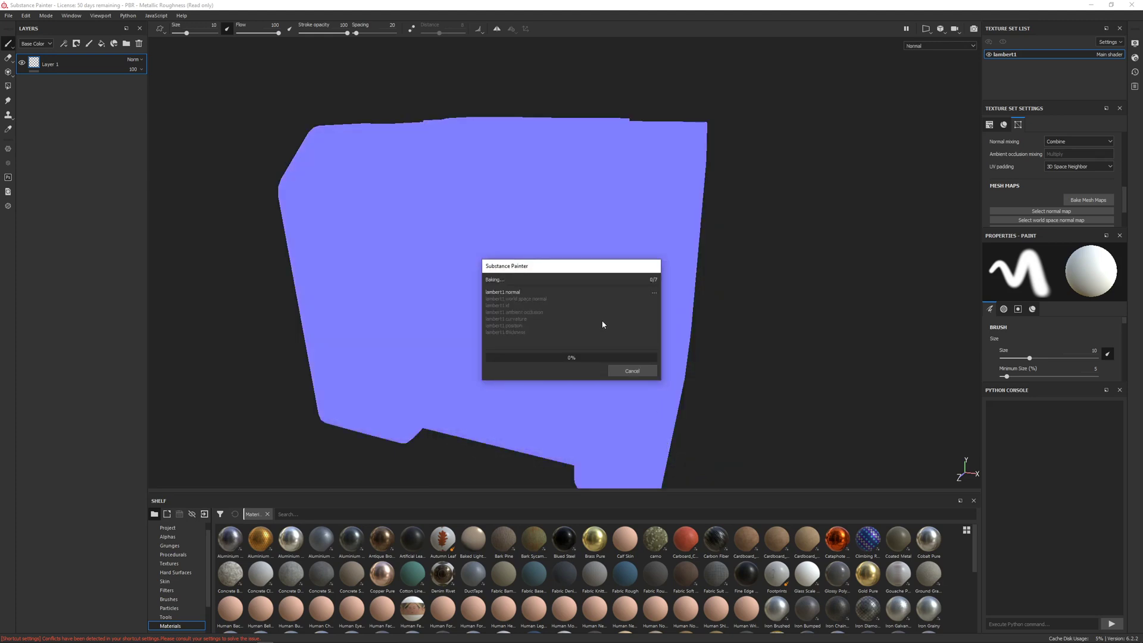
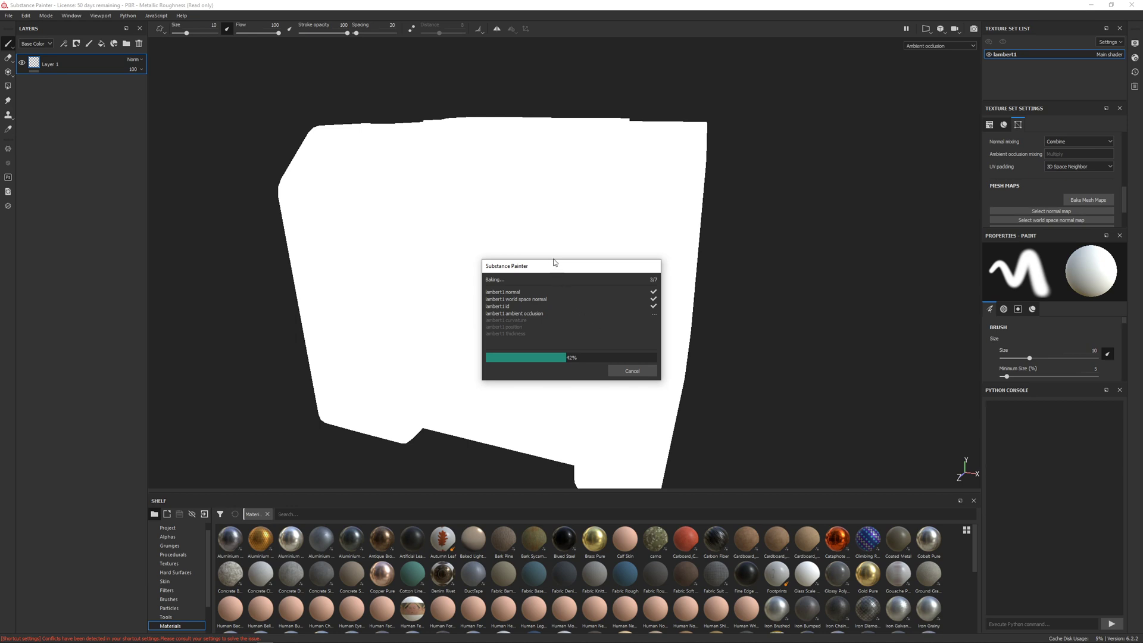
pyautogui.moveTo(559, 262); pyautogui.dragTo(790, 232)
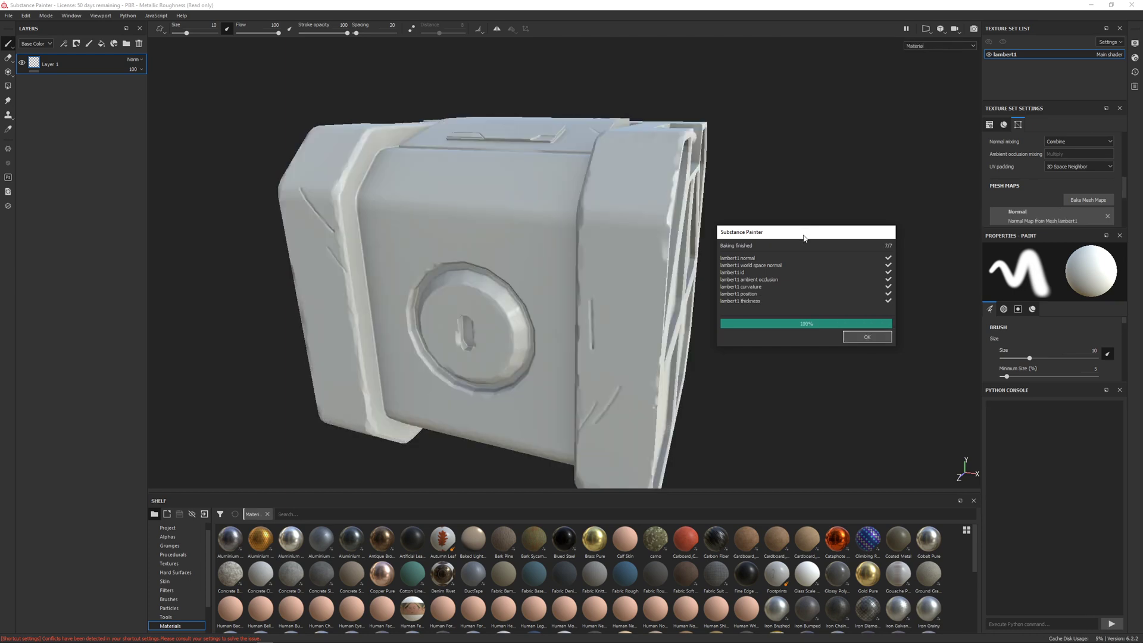
pyautogui.click(870, 340)
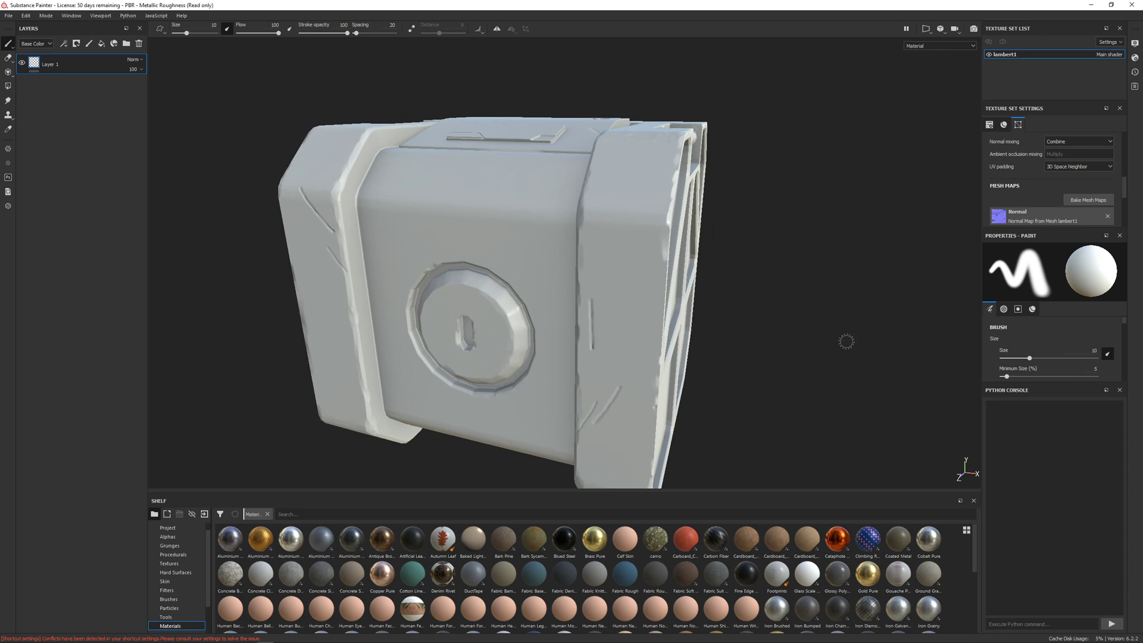
# Examine the baked damage and edge detail on the crate's front, top and side panels.
pyautogui.scroll(3, 517, 306)
pyautogui.scroll(-6, 530, 305)
pyautogui.keyDown('alt'); pyautogui.moveTo(543, 262); pyautogui.dragTo(438, 303); pyautogui.keyUp('alt')
pyautogui.scroll(-3, 625, 309)
pyautogui.scroll(6, 582, 293)
pyautogui.keyDown('alt'); pyautogui.moveTo(580, 292); pyautogui.dragTo(629, 245); pyautogui.keyUp('alt')
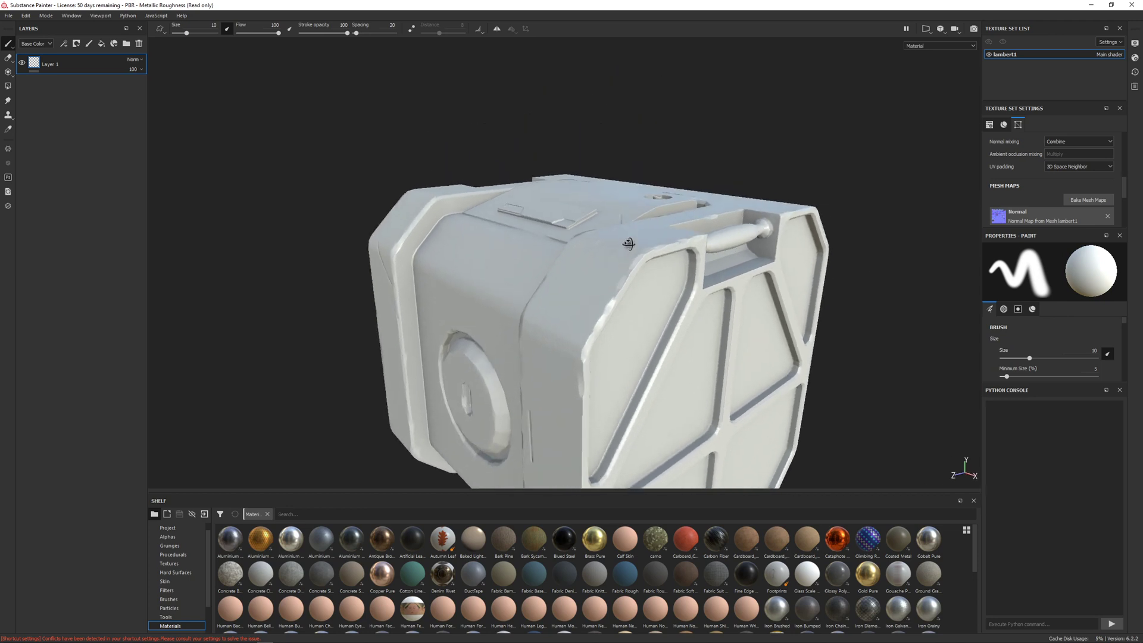
pyautogui.keyDown('alt'); pyautogui.moveTo(619, 329); pyautogui.dragTo(557, 260); pyautogui.keyUp('alt')
pyautogui.scroll(-2, 584, 274)
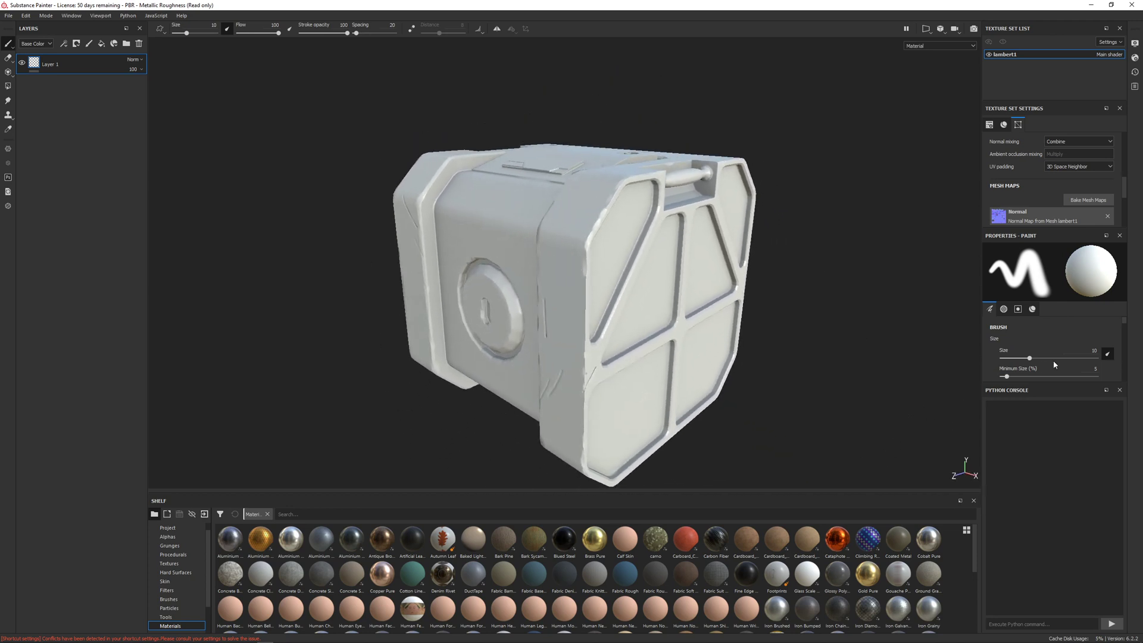
# Enlarge the paint properties area by shrinking the Python console below it.
pyautogui.scroll(-10, 1053, 359)
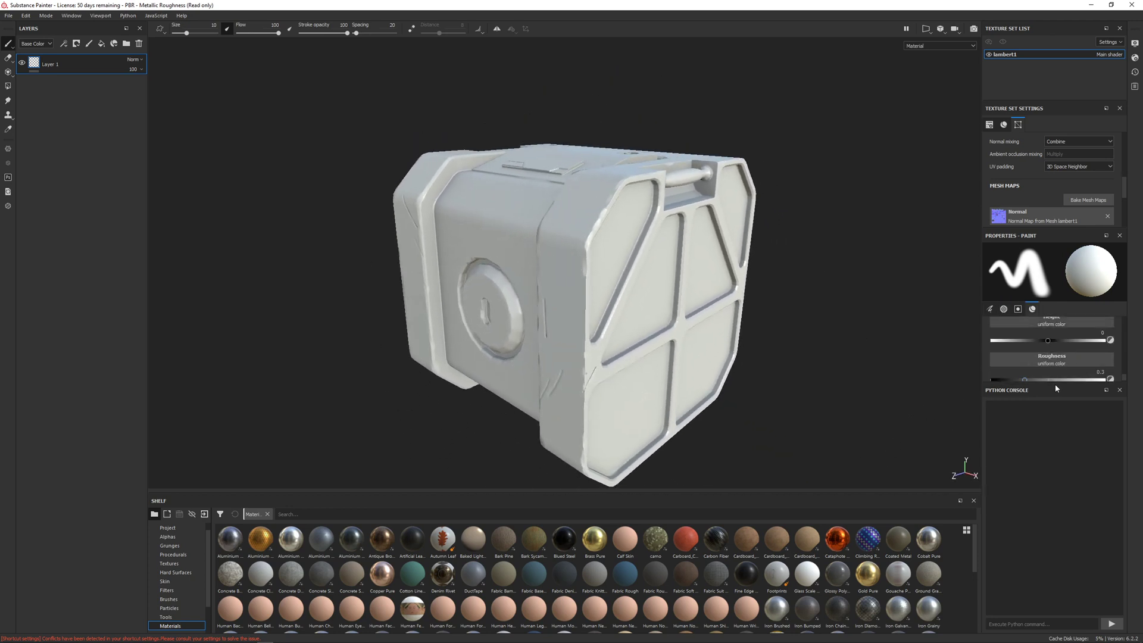
pyautogui.moveTo(1058, 387); pyautogui.dragTo(1046, 485)
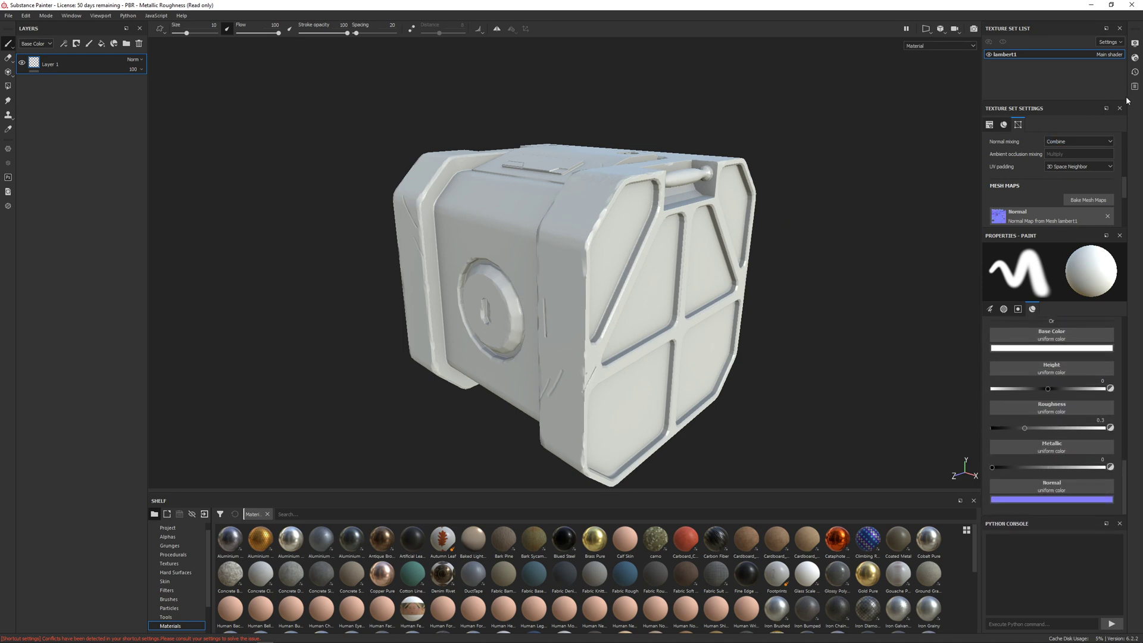
pyautogui.scroll(8, 1034, 349)
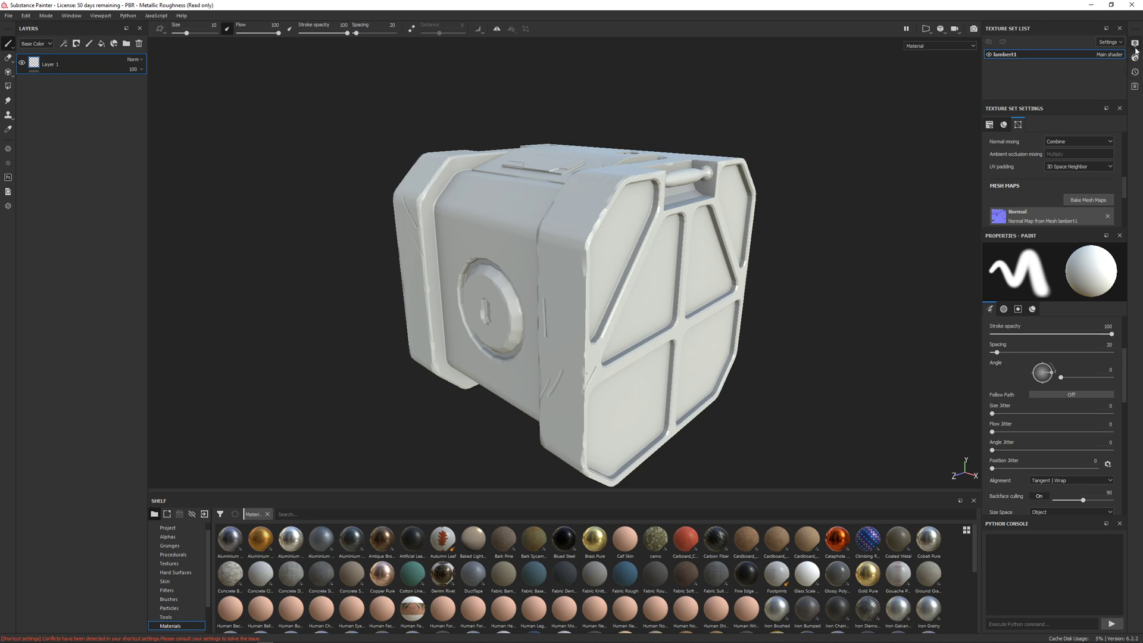
pyautogui.scroll(5, 988, 203)
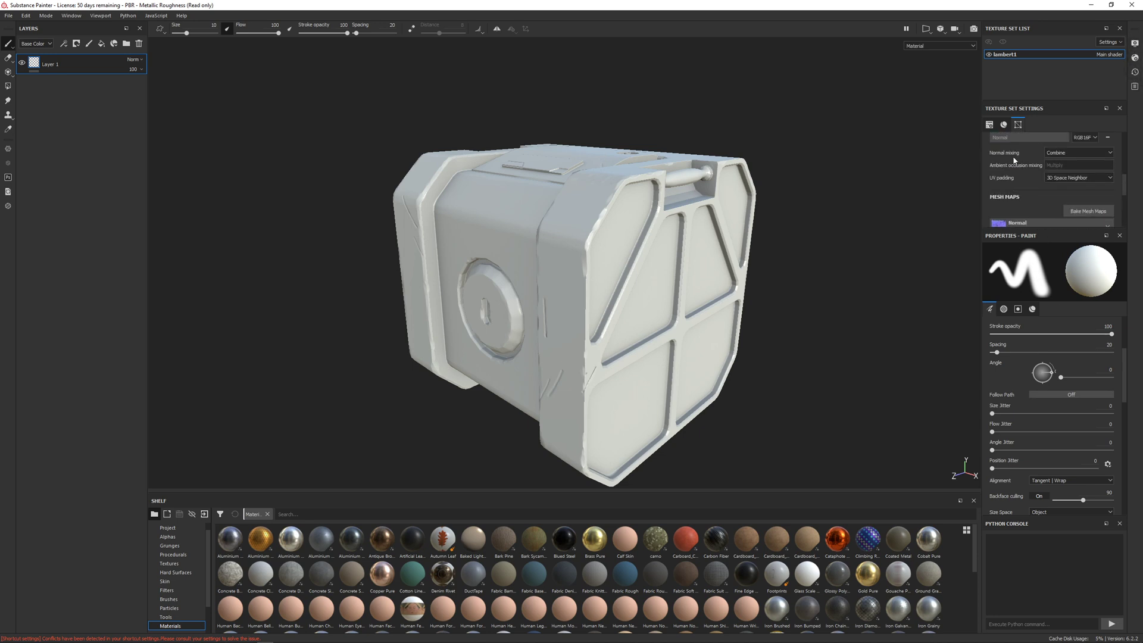
# Turn on the mesh wireframe display, check the low-poly edges against the baked detail and close the display settings.
pyautogui.click(1135, 44)
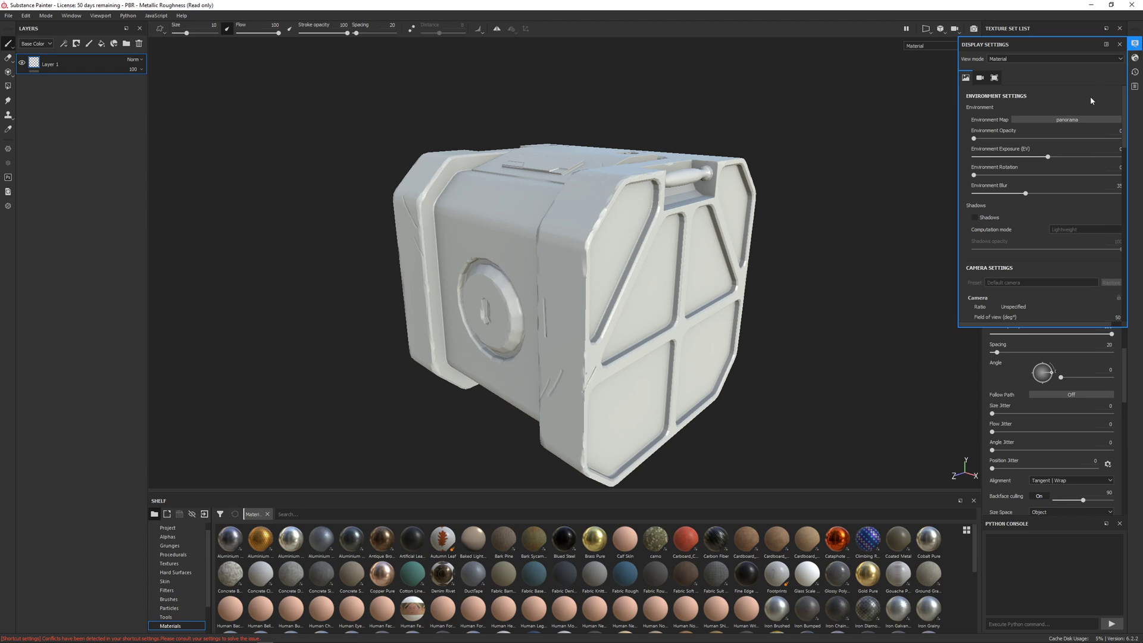
pyautogui.scroll(-10, 1041, 155)
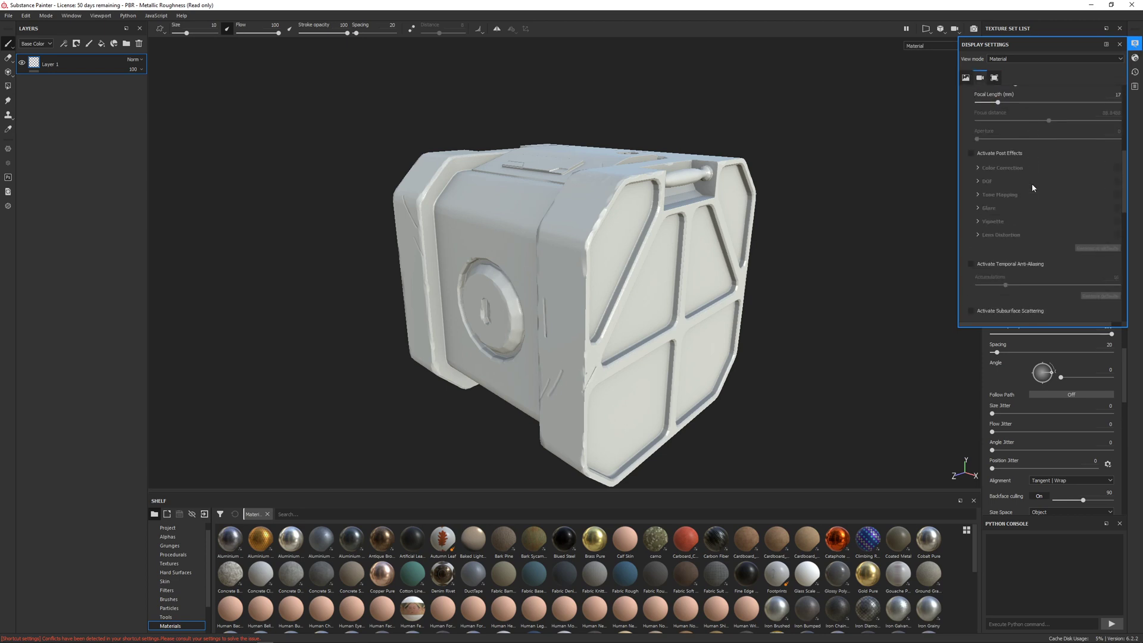
pyautogui.scroll(-5, 1033, 189)
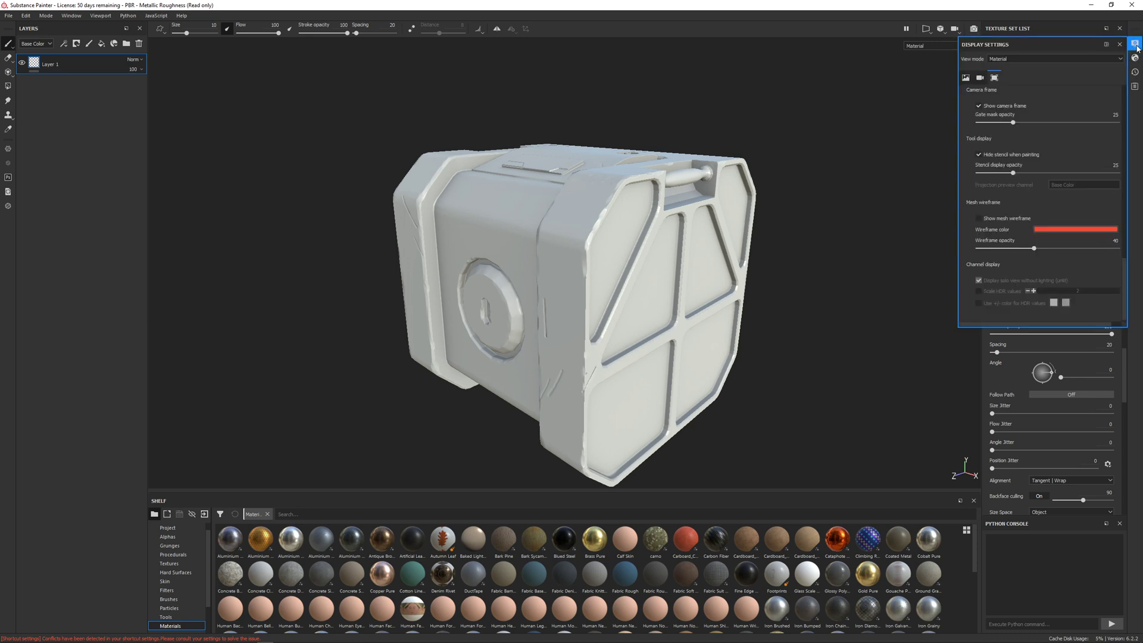
pyautogui.scroll(-1, 987, 259)
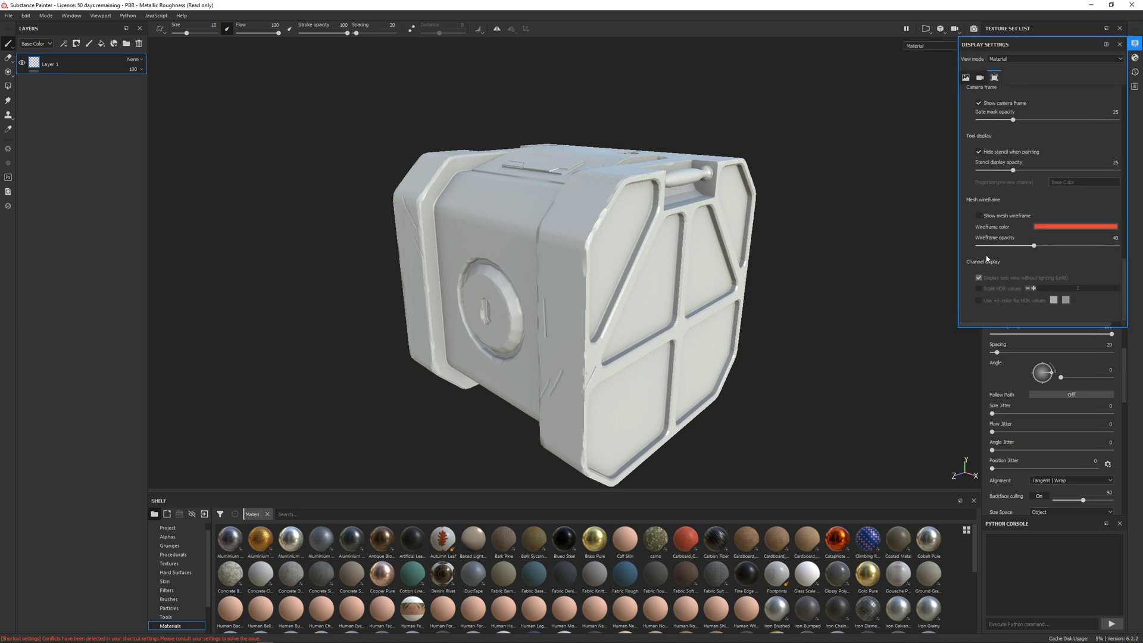
pyautogui.click(979, 216)
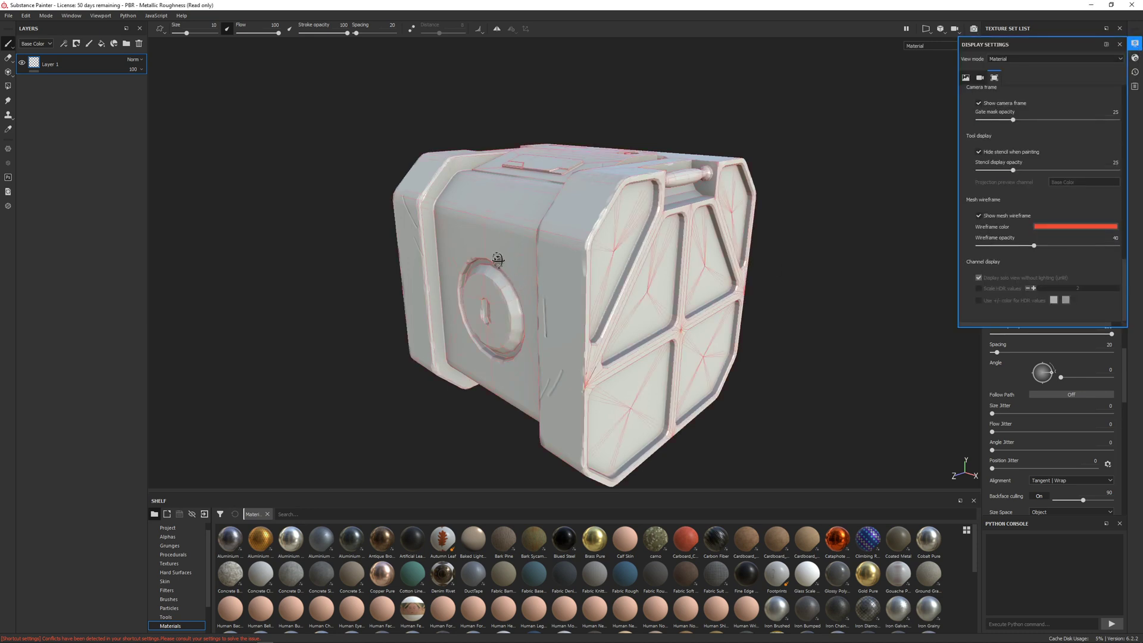
pyautogui.keyDown('alt'); pyautogui.moveTo(497, 261); pyautogui.dragTo(486, 306); pyautogui.keyUp('alt')
pyautogui.scroll(5, 633, 316)
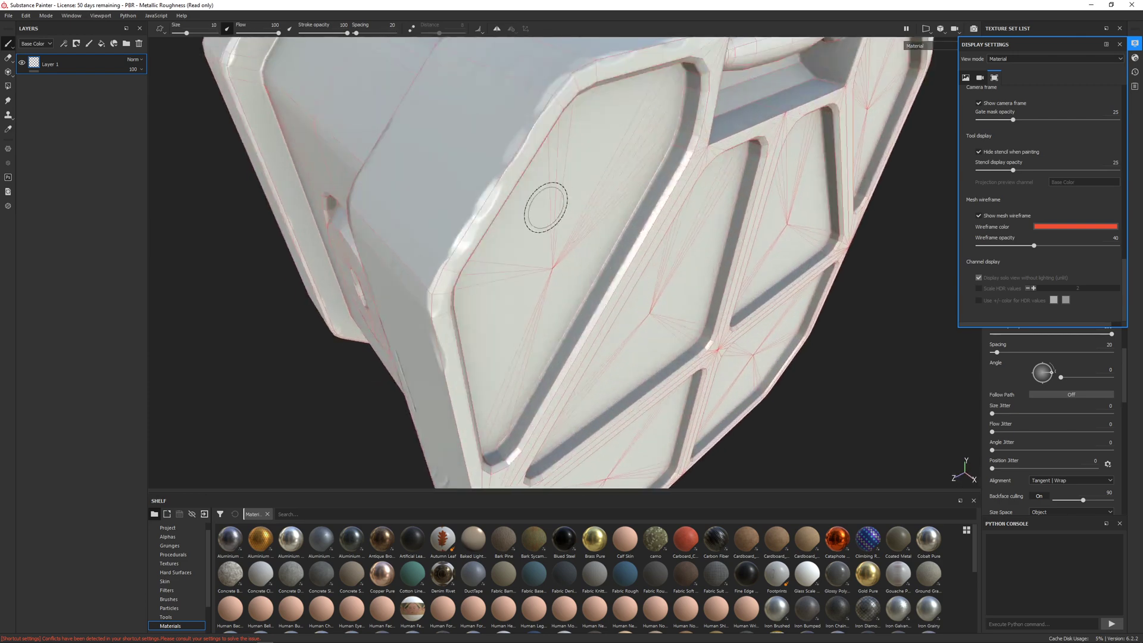
pyautogui.moveTo(545, 207)
pyautogui.keyDown('alt'); pyautogui.mouseDown()
pyautogui.moveTo(572, 265)
pyautogui.moveTo(653, 288)
pyautogui.moveTo(630, 255)
pyautogui.moveTo(579, 271)
pyautogui.moveTo(541, 179)
pyautogui.moveTo(510, 220)
pyautogui.moveTo(424, 209)
pyautogui.moveTo(880, 253)
pyautogui.mouseUp(); pyautogui.keyUp('alt')
pyautogui.moveTo(772, 278)
pyautogui.keyDown('alt'); pyautogui.mouseDown()
pyautogui.moveTo(618, 281)
pyautogui.moveTo(763, 276)
pyautogui.moveTo(715, 331)
pyautogui.moveTo(965, 294)
pyautogui.mouseUp(); pyautogui.keyUp('alt')
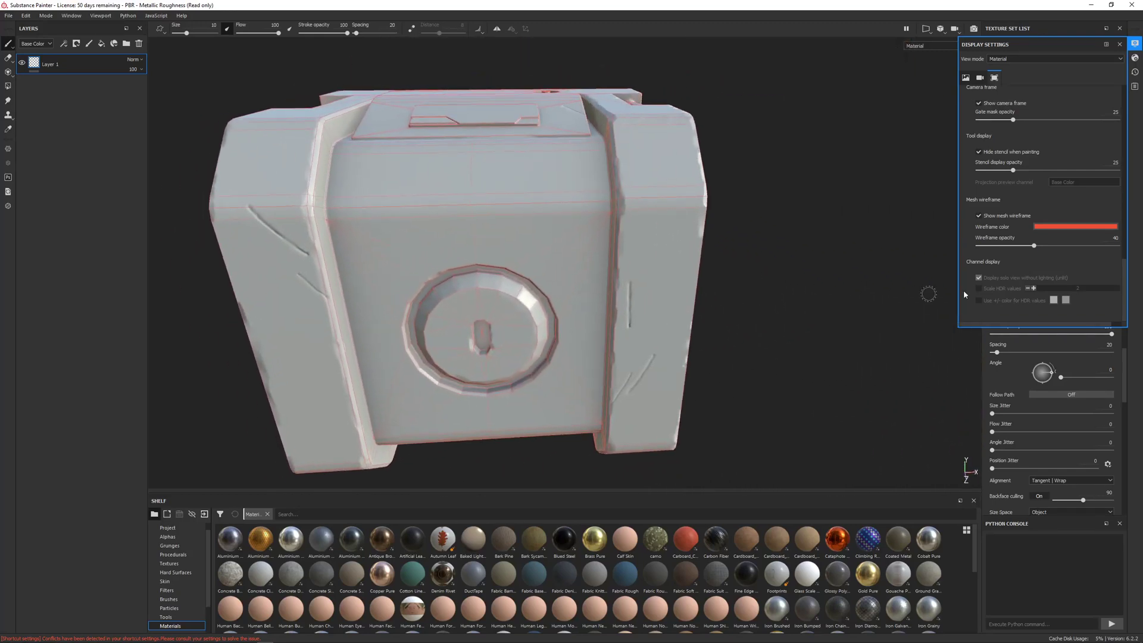
pyautogui.click(1120, 46)
pyautogui.scroll(-3, 623, 276)
pyautogui.keyDown('alt'); pyautogui.moveTo(623, 276); pyautogui.dragTo(444, 253); pyautogui.keyUp('alt')
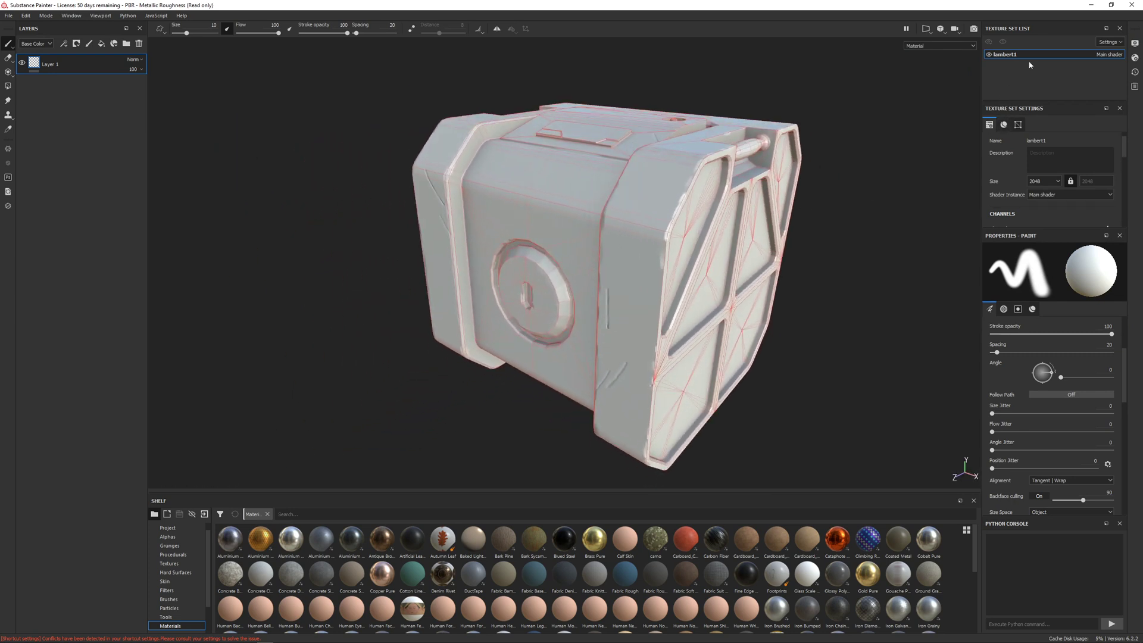
# Open the mesh map baking settings and leave only the Normal map selected for baking.
pyautogui.scroll(-5, 1048, 199)
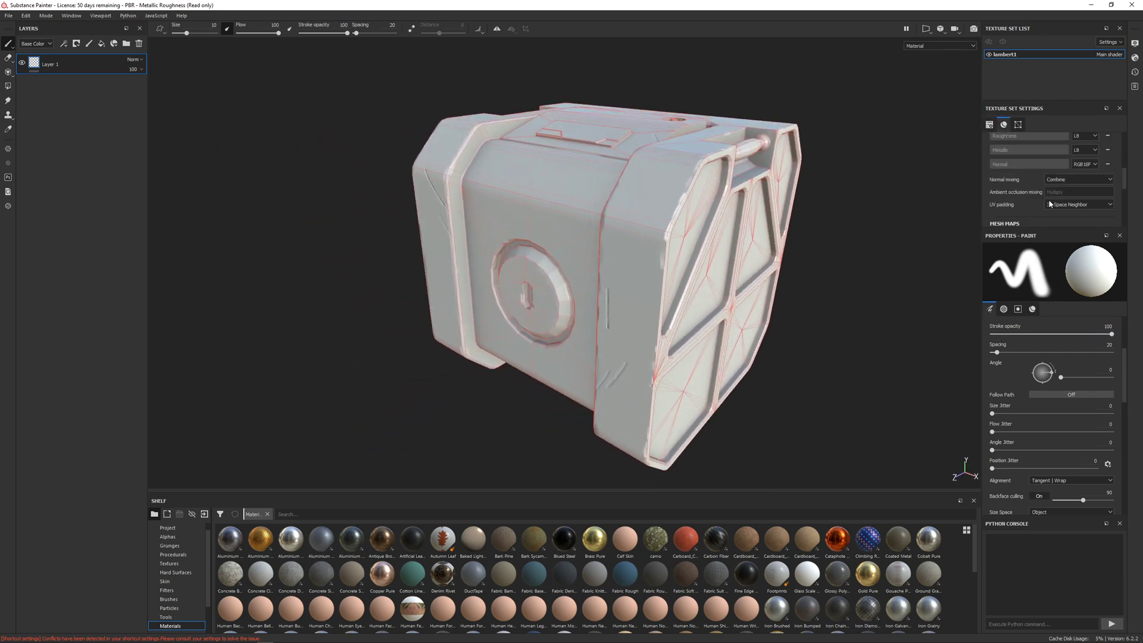
pyautogui.click(1085, 185)
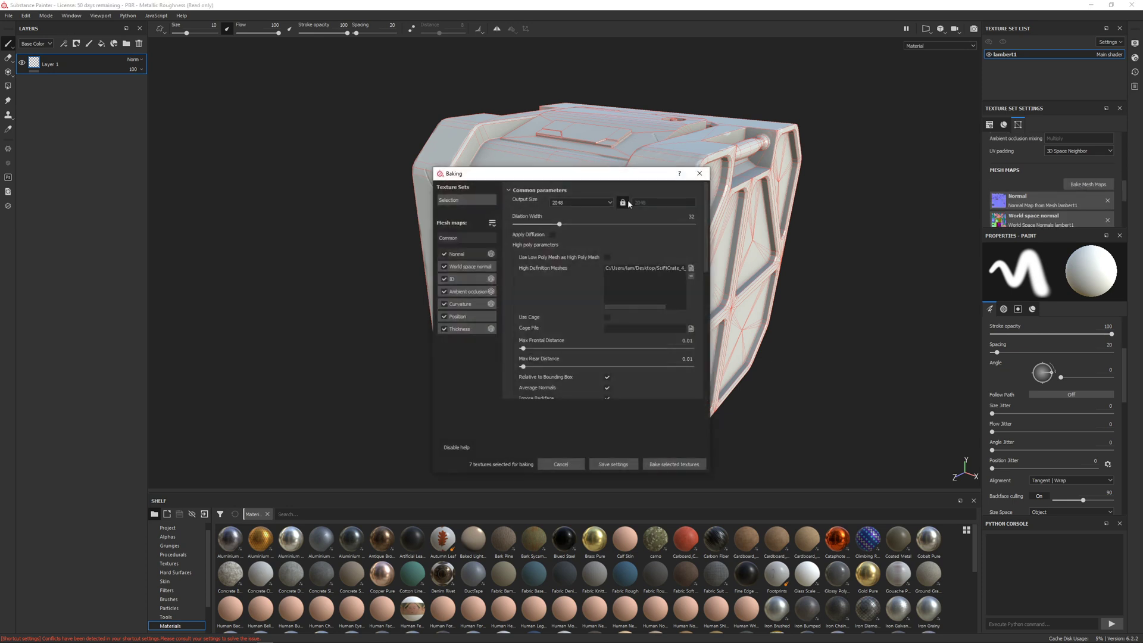
pyautogui.click(444, 266)
pyautogui.click(444, 279)
pyautogui.click(444, 291)
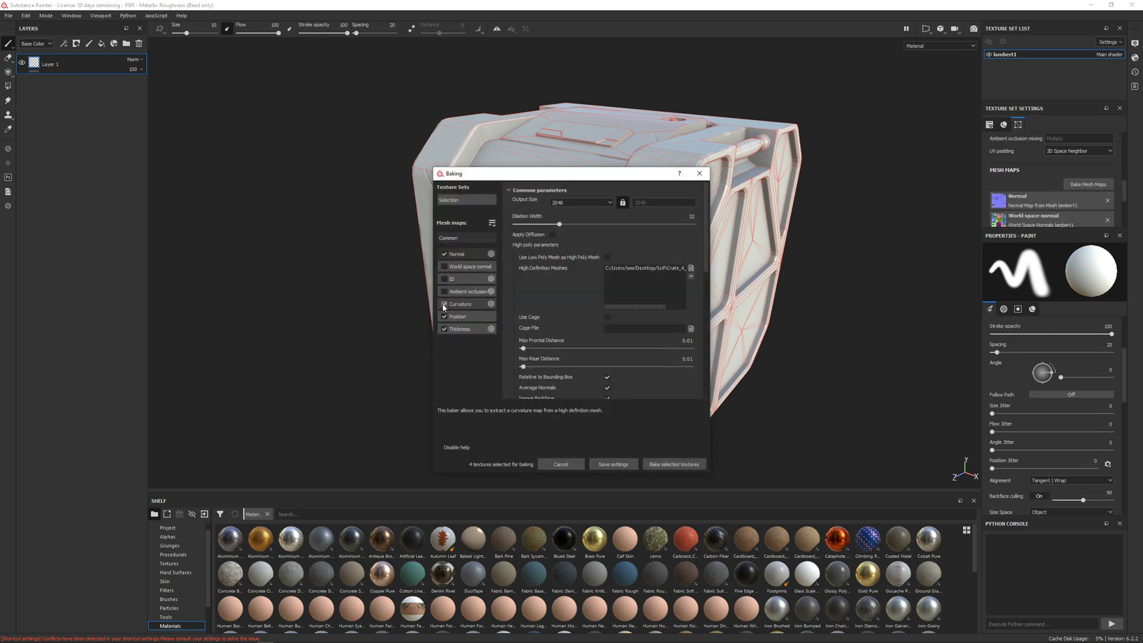
pyautogui.click(444, 304)
pyautogui.click(444, 316)
# Set the bake output size to 4096, bake the normal map and dismiss the finished bake report.
pyautogui.click(578, 202)
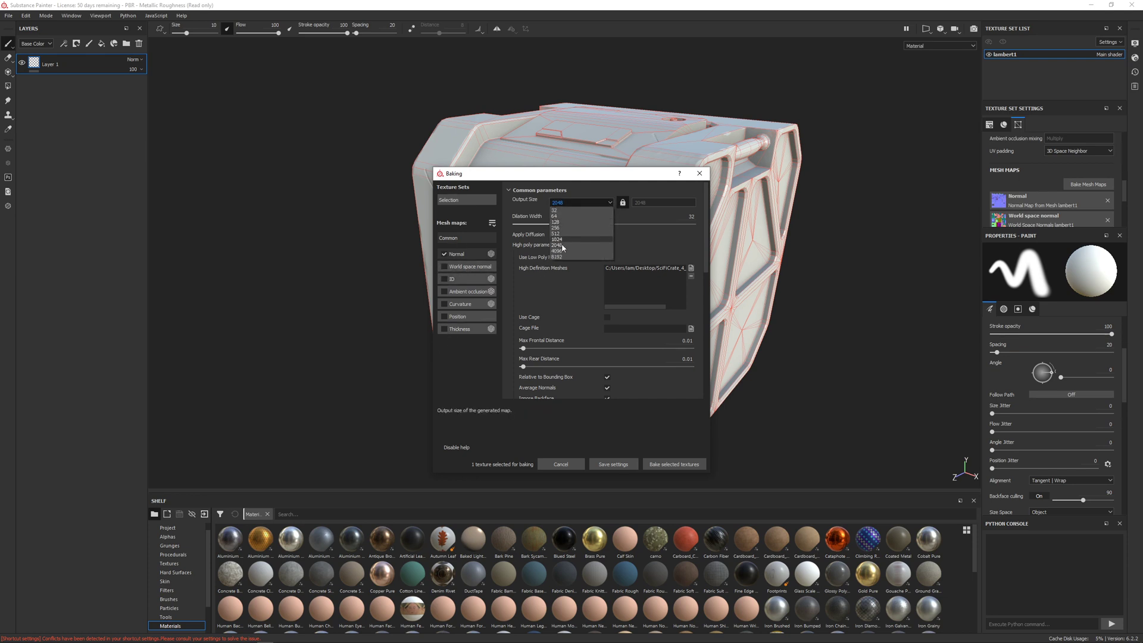
pyautogui.click(561, 252)
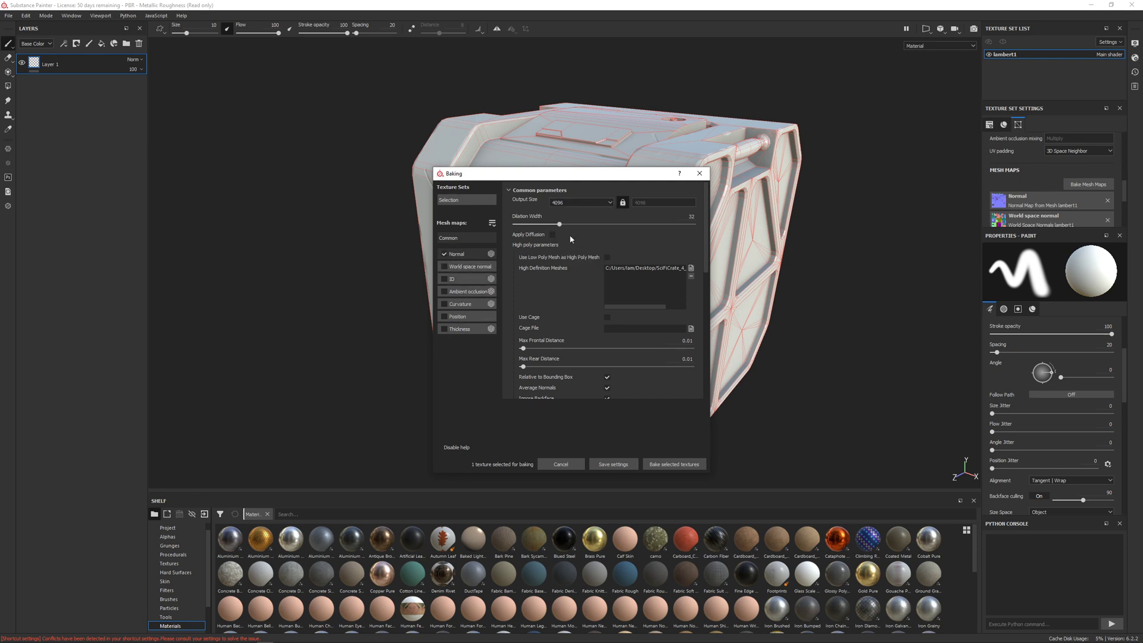
pyautogui.click(673, 465)
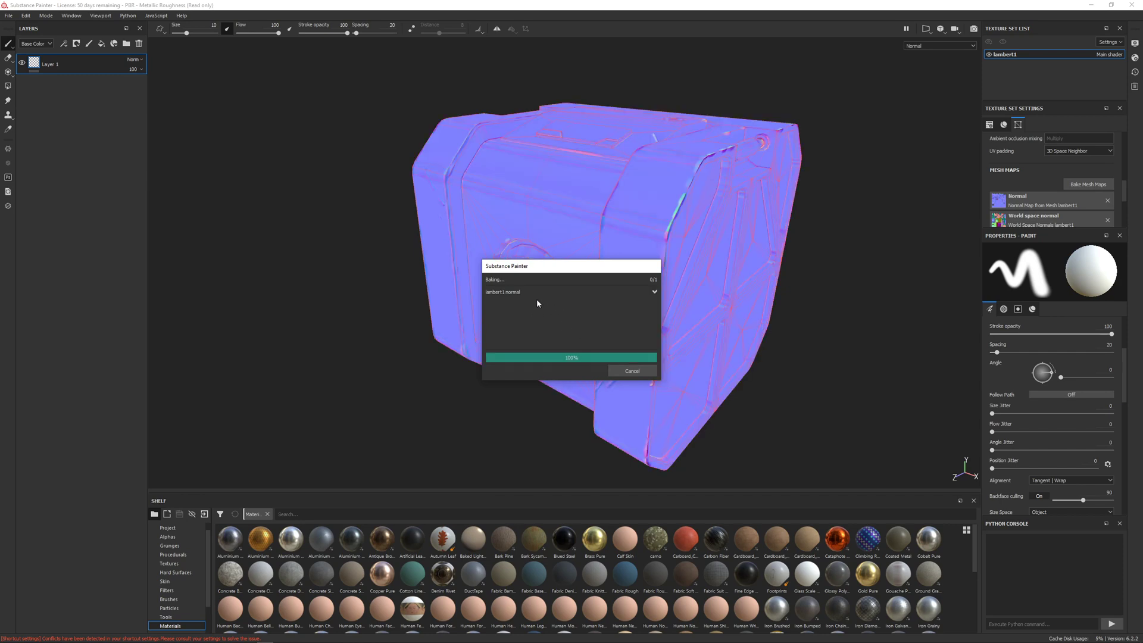
pyautogui.click(627, 372)
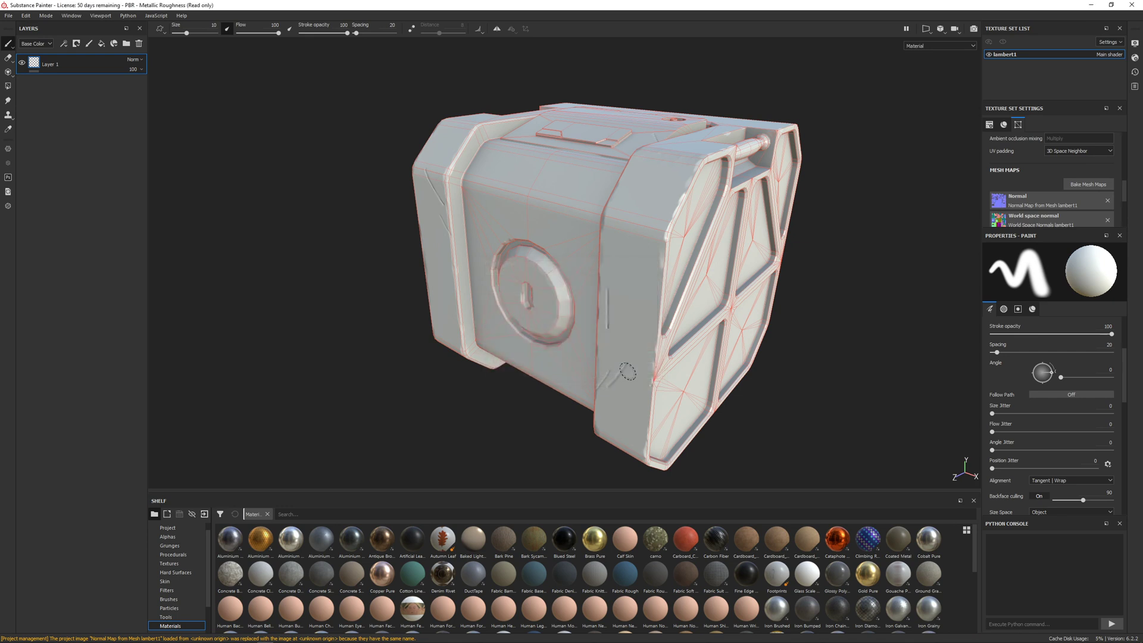
# Turn off the mesh wireframe display and inspect the rebaked normal detail on the crate's end and front panels.
pyautogui.keyDown('alt'); pyautogui.moveTo(789, 394); pyautogui.dragTo(595, 331); pyautogui.keyUp('alt')
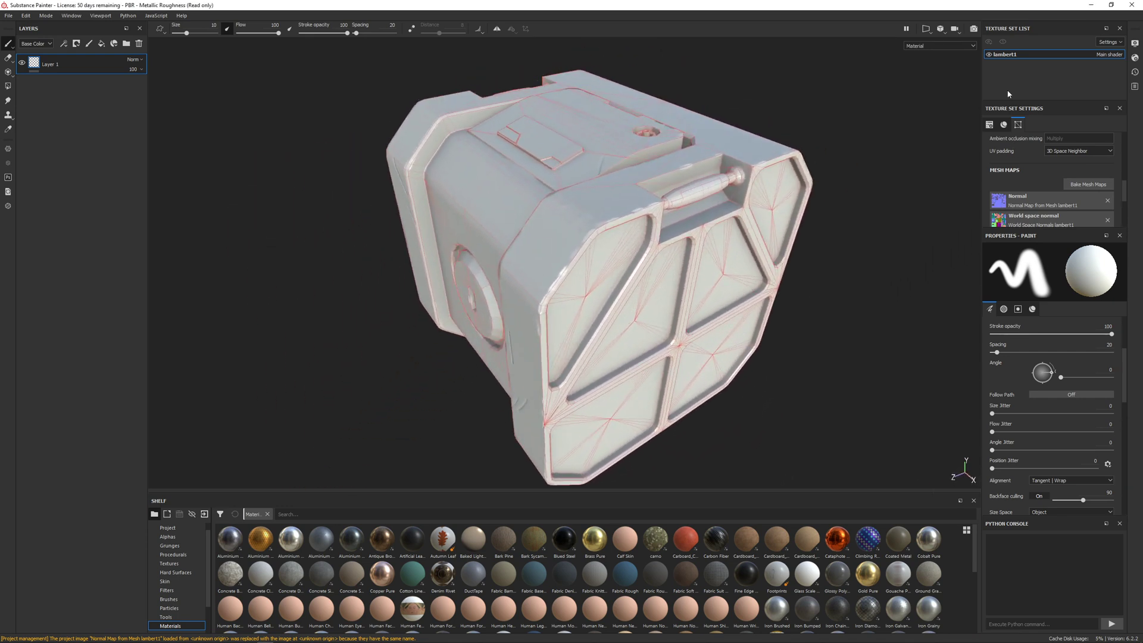
pyautogui.click(1135, 44)
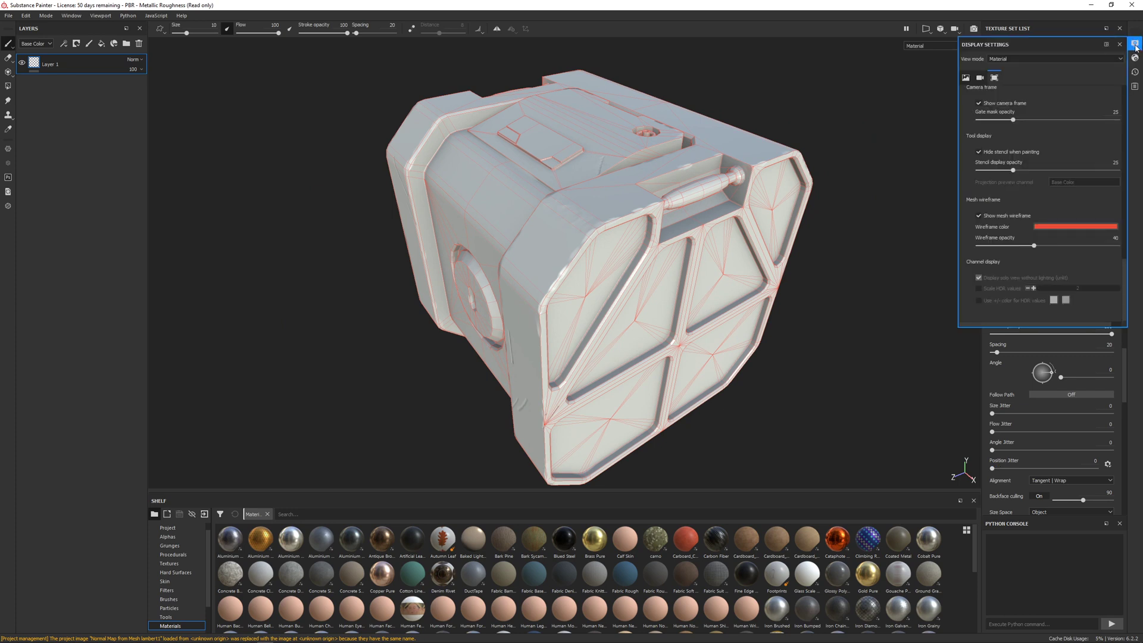
pyautogui.click(979, 216)
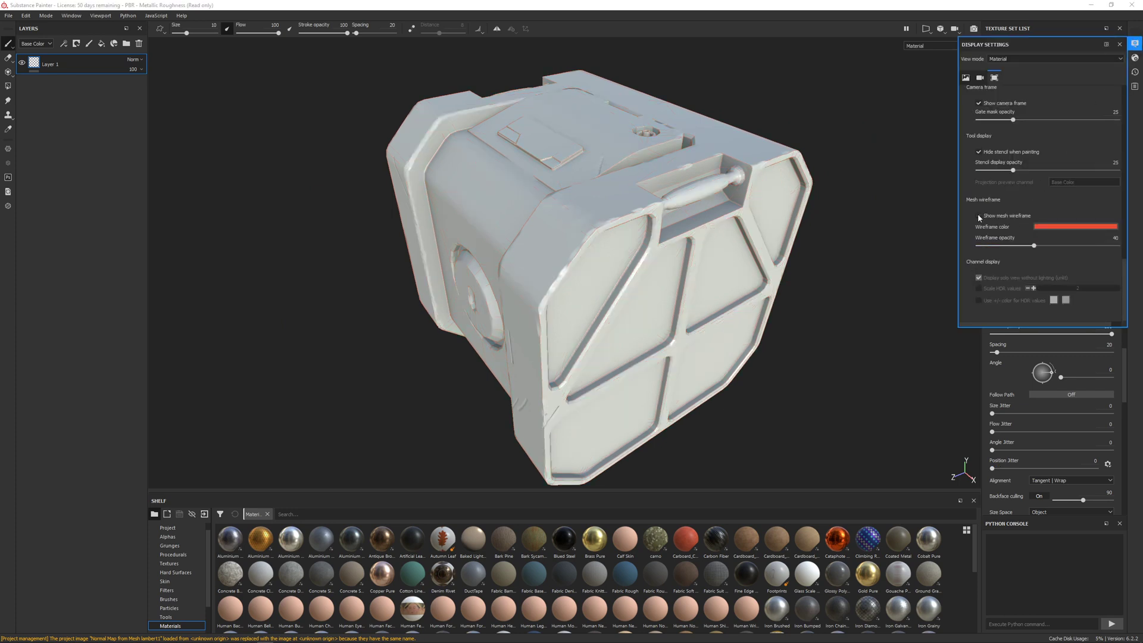
pyautogui.keyDown('alt'); pyautogui.moveTo(822, 429); pyautogui.dragTo(646, 295); pyautogui.keyUp('alt')
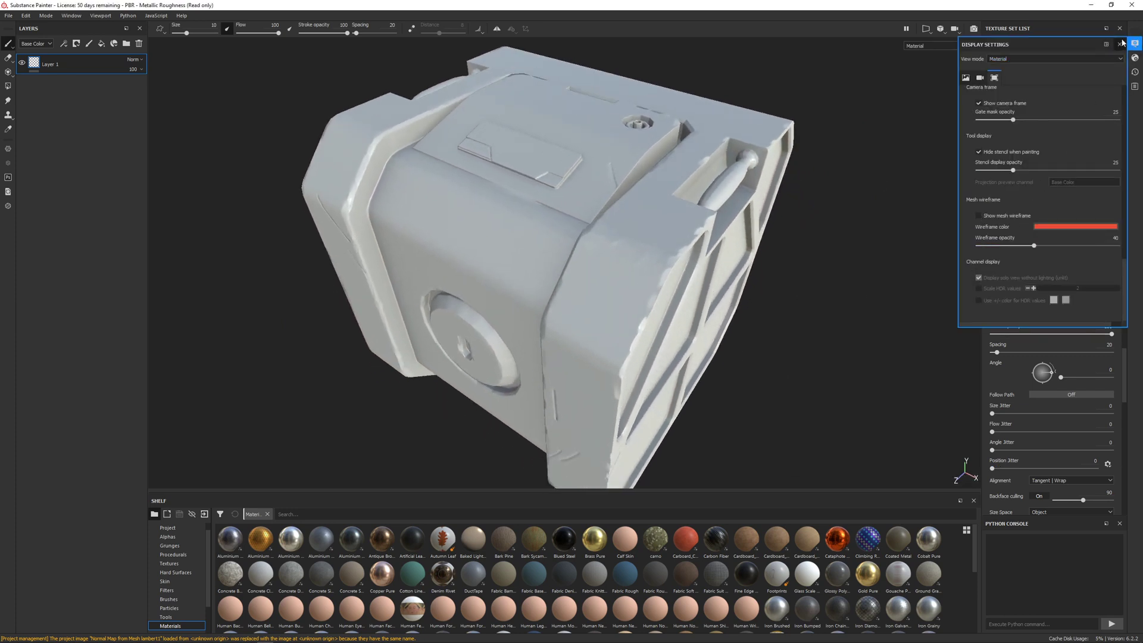
pyautogui.click(1135, 44)
pyautogui.keyDown('alt'); pyautogui.moveTo(666, 191); pyautogui.dragTo(377, 197); pyautogui.keyUp('alt')
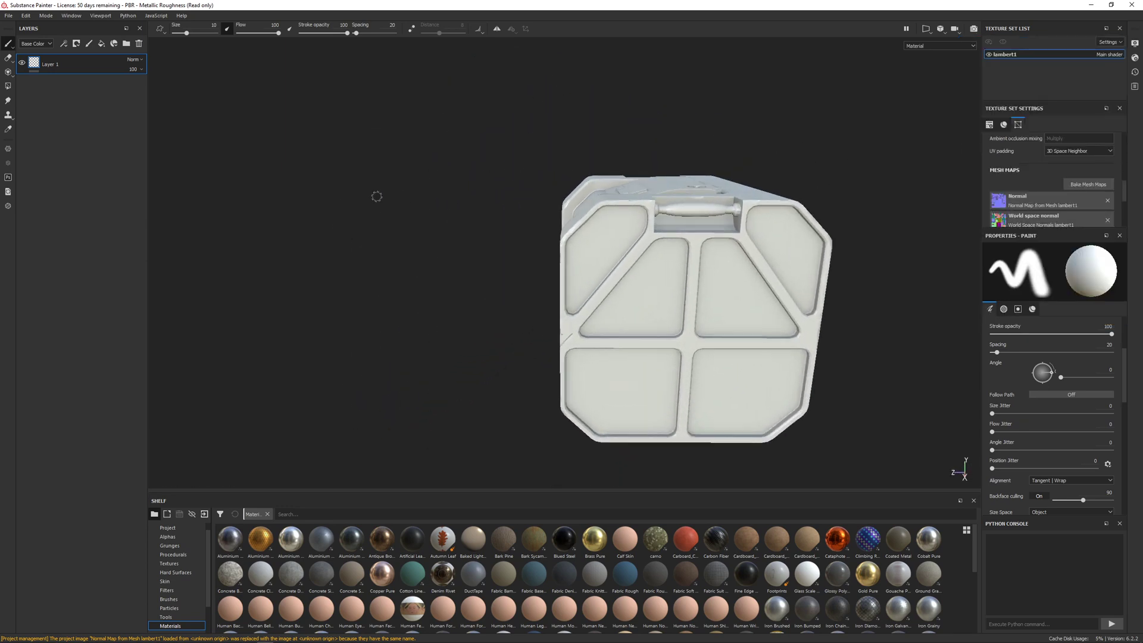
pyautogui.moveTo(546, 226)
pyautogui.keyDown('alt'); pyautogui.mouseDown()
pyautogui.moveTo(768, 208)
pyautogui.moveTo(729, 277)
pyautogui.moveTo(405, 266)
pyautogui.moveTo(348, 277)
pyautogui.moveTo(448, 286)
pyautogui.moveTo(383, 288)
pyautogui.moveTo(383, 311)
pyautogui.moveTo(615, 270)
pyautogui.moveTo(605, 263)
pyautogui.moveTo(574, 282)
pyautogui.moveTo(548, 268)
pyautogui.mouseUp(); pyautogui.keyUp('alt')
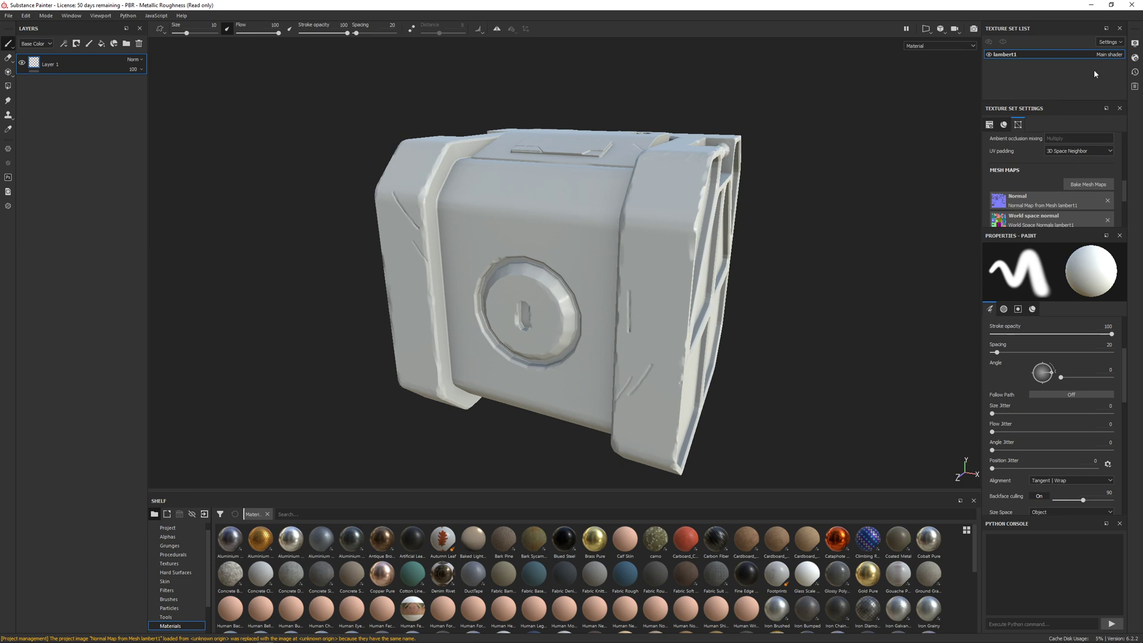
# Enlarge the texture set settings area to show more mesh maps, and look over the paint properties and shader settings.
pyautogui.moveTo(1036, 100)
pyautogui.mouseDown()
pyautogui.moveTo(1045, 347)
pyautogui.moveTo(1045, 295)
pyautogui.mouseUp()
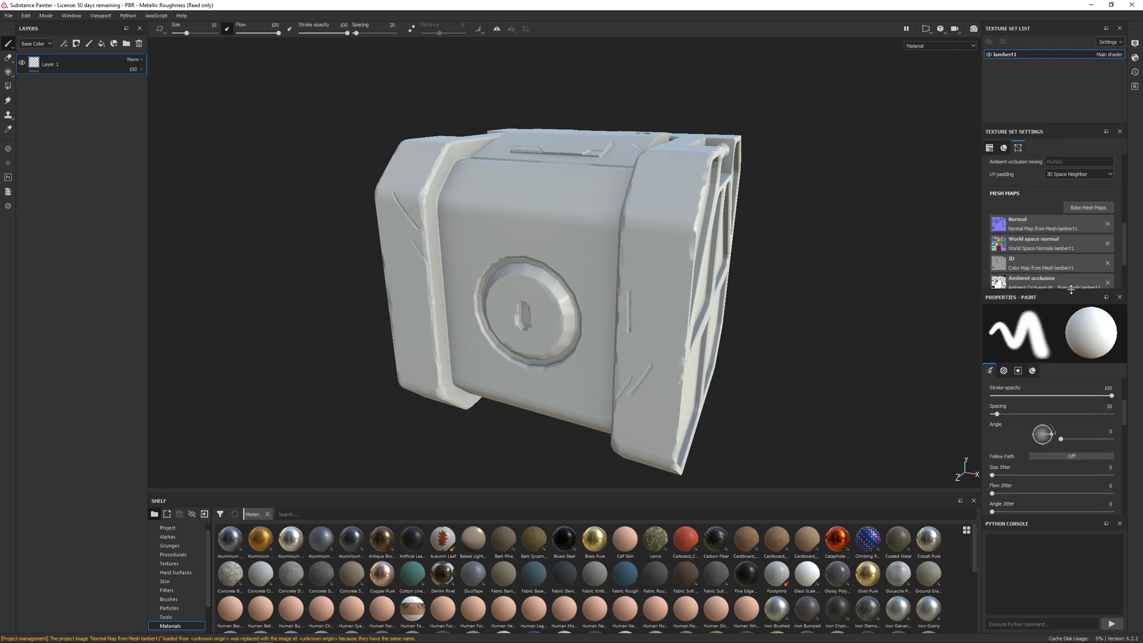
pyautogui.scroll(-5, 1056, 483)
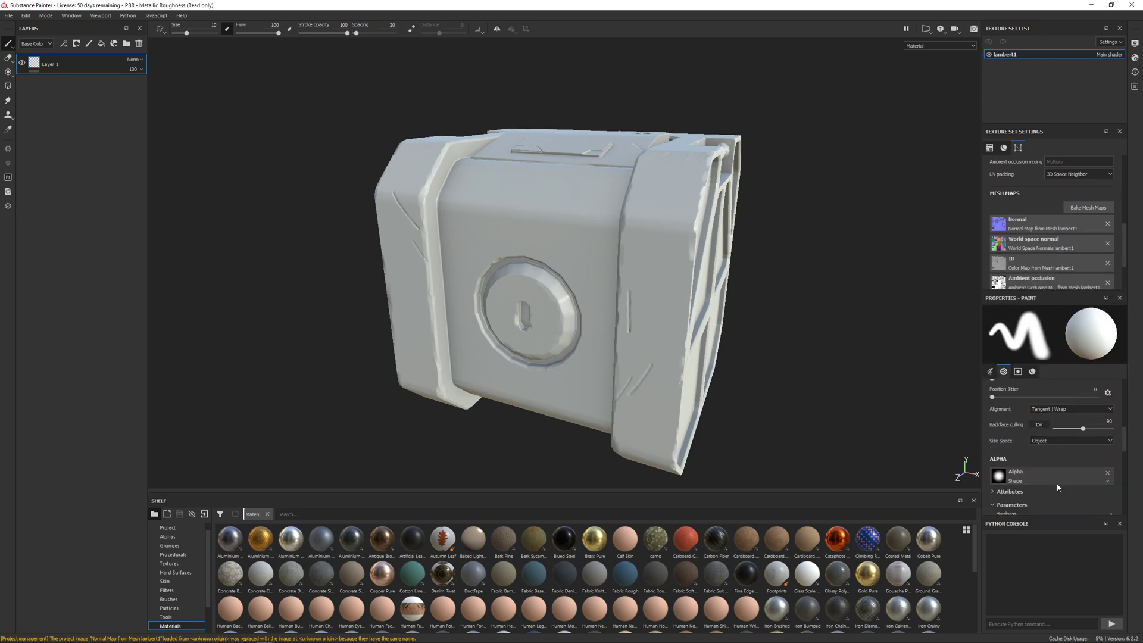
pyautogui.click(1135, 57)
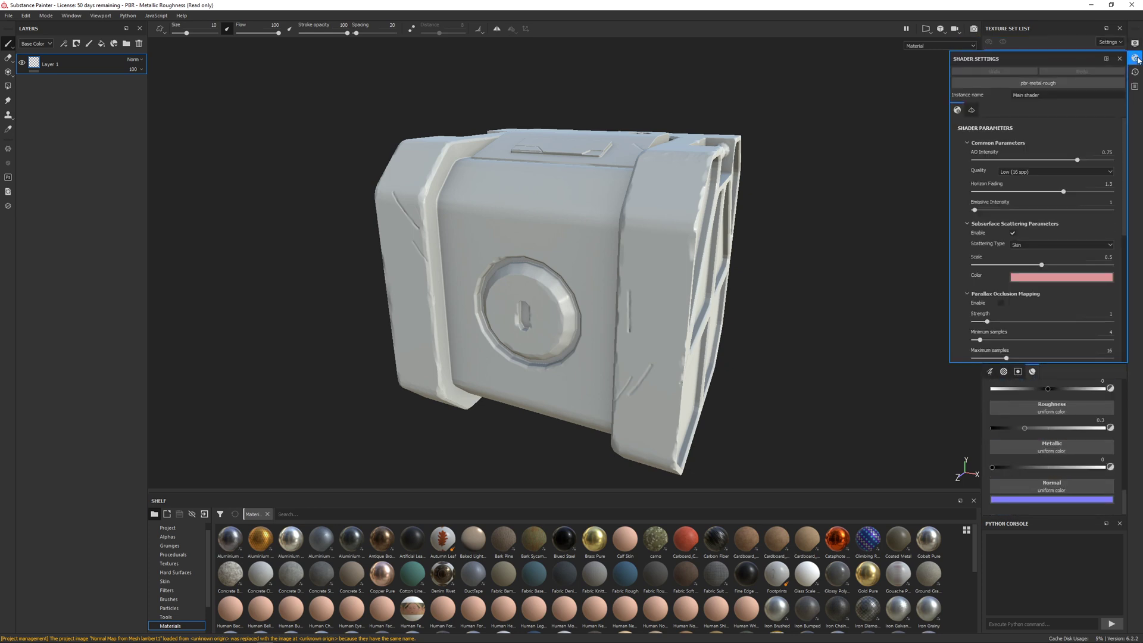
pyautogui.click(1138, 60)
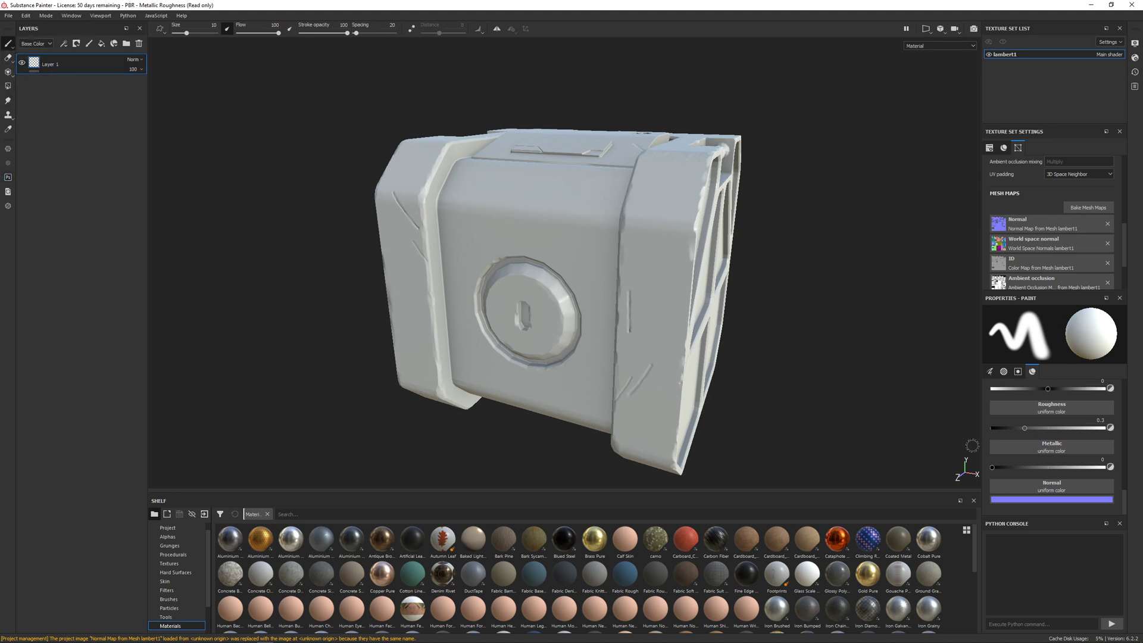
# Paint trial brush strokes across the crate's front on Layer 1 and undo them.
pyautogui.rightClick(89, 127)
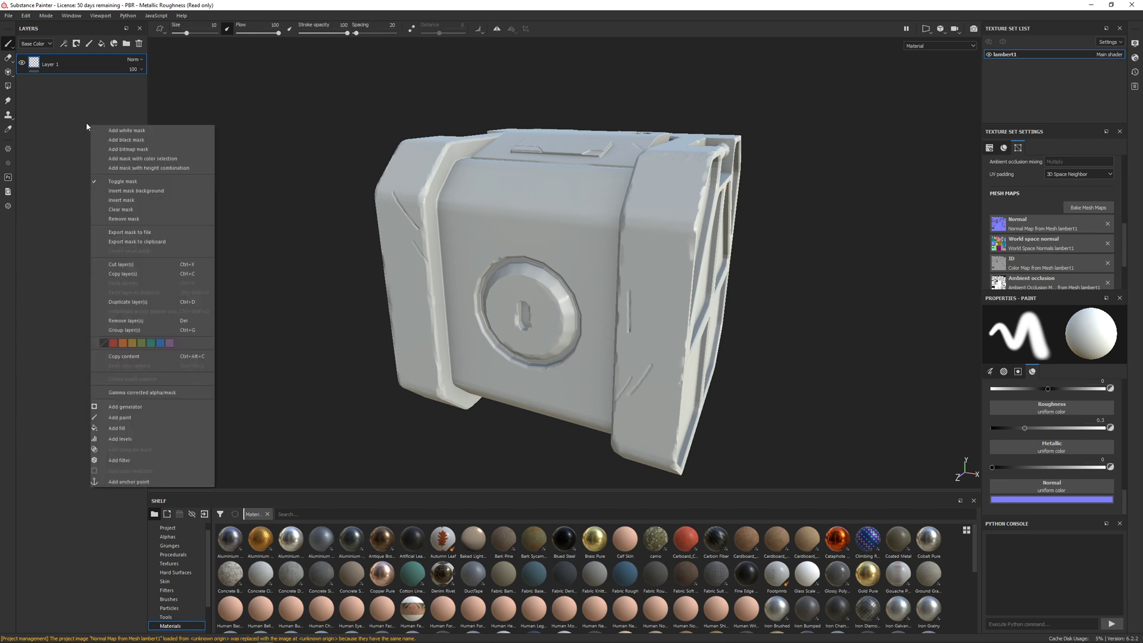
pyautogui.click(46, 103)
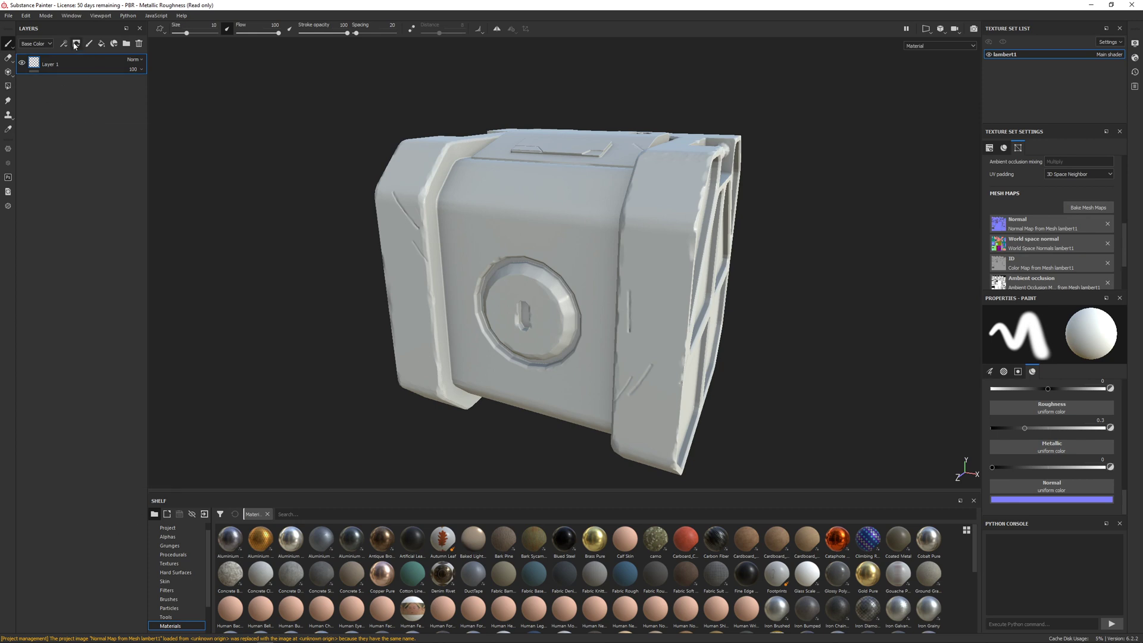
pyautogui.moveTo(552, 215)
pyautogui.mouseDown()
pyautogui.moveTo(581, 231)
pyautogui.moveTo(629, 344)
pyautogui.moveTo(666, 307)
pyautogui.moveTo(690, 357)
pyautogui.mouseUp()
pyautogui.hotkey('ctrl', 'z')
pyautogui.hotkey('ctrl', 'z')
pyautogui.keyDown('alt'); pyautogui.moveTo(620, 321); pyautogui.dragTo(406, 273); pyautogui.keyUp('alt')
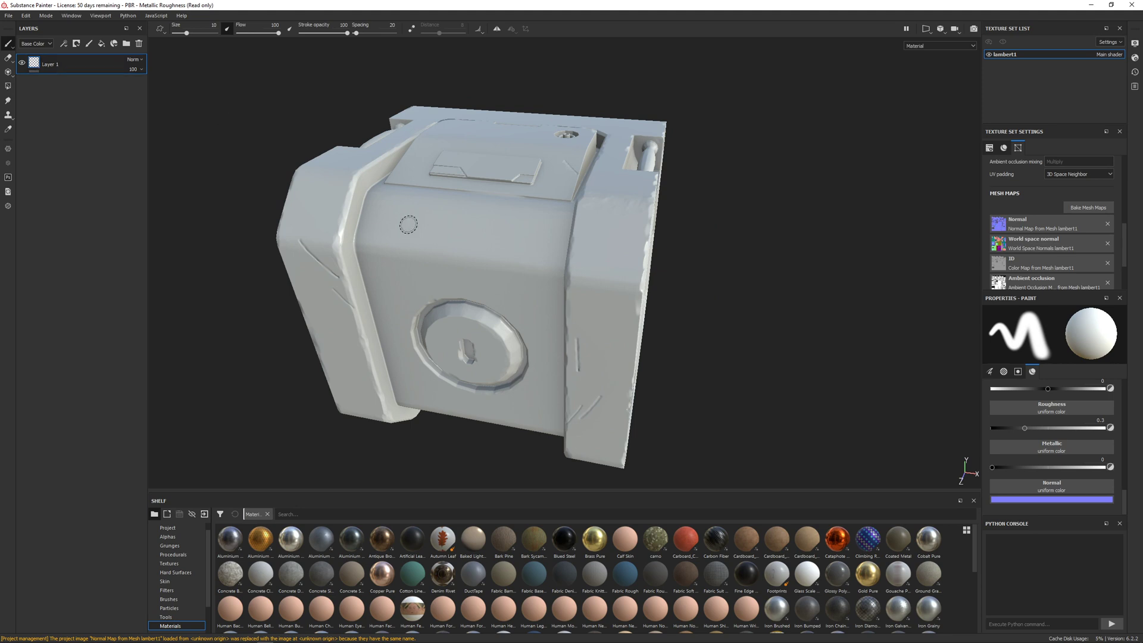
pyautogui.moveTo(405, 224); pyautogui.dragTo(504, 295)
pyautogui.hotkey('ctrl', 'z')
# Add a fill layer above Layer 1 and set its base color to a muted red, about RGB 0.384, 0.057, 0.057.
pyautogui.click(102, 44)
pyautogui.keyDown('alt'); pyautogui.moveTo(520, 272); pyautogui.dragTo(462, 266); pyautogui.keyUp('alt')
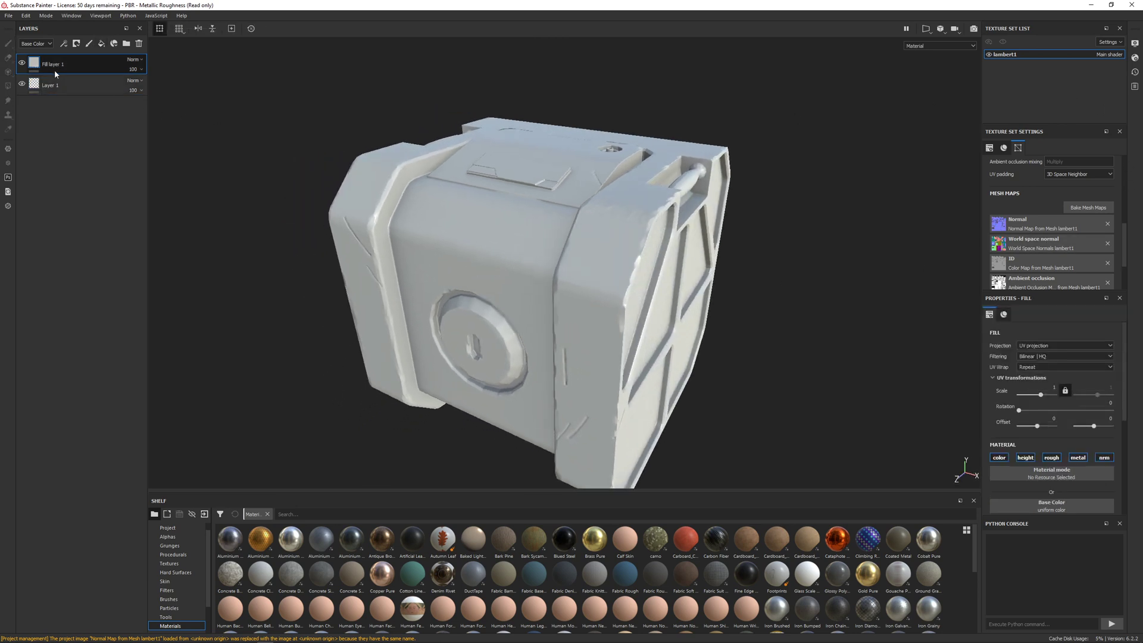
pyautogui.scroll(-3, 1070, 409)
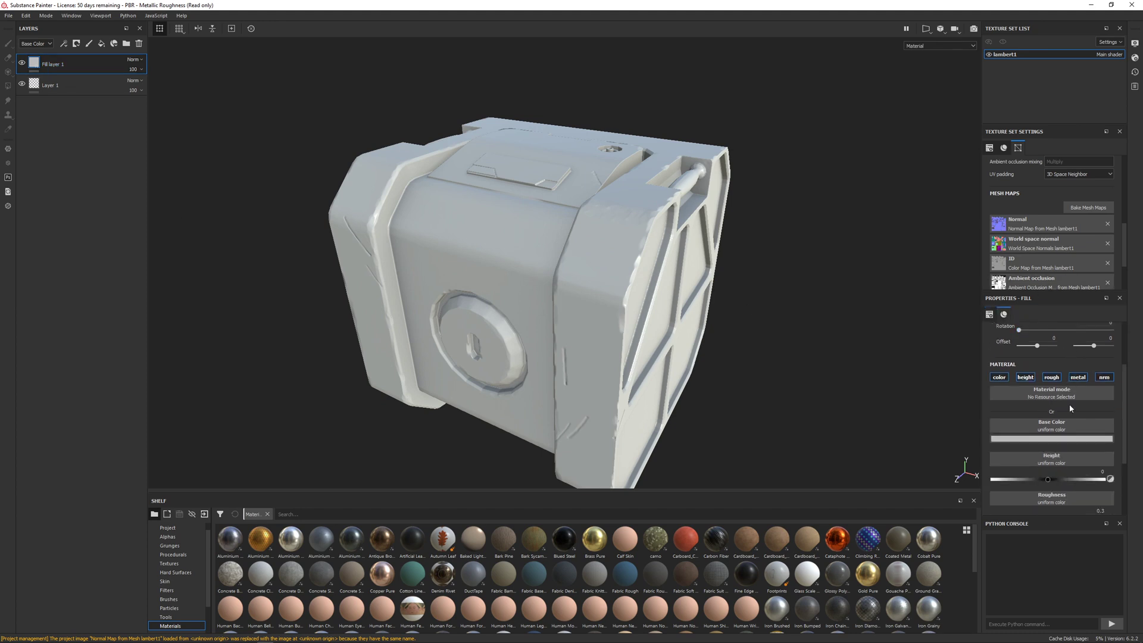
pyautogui.scroll(-2, 1051, 443)
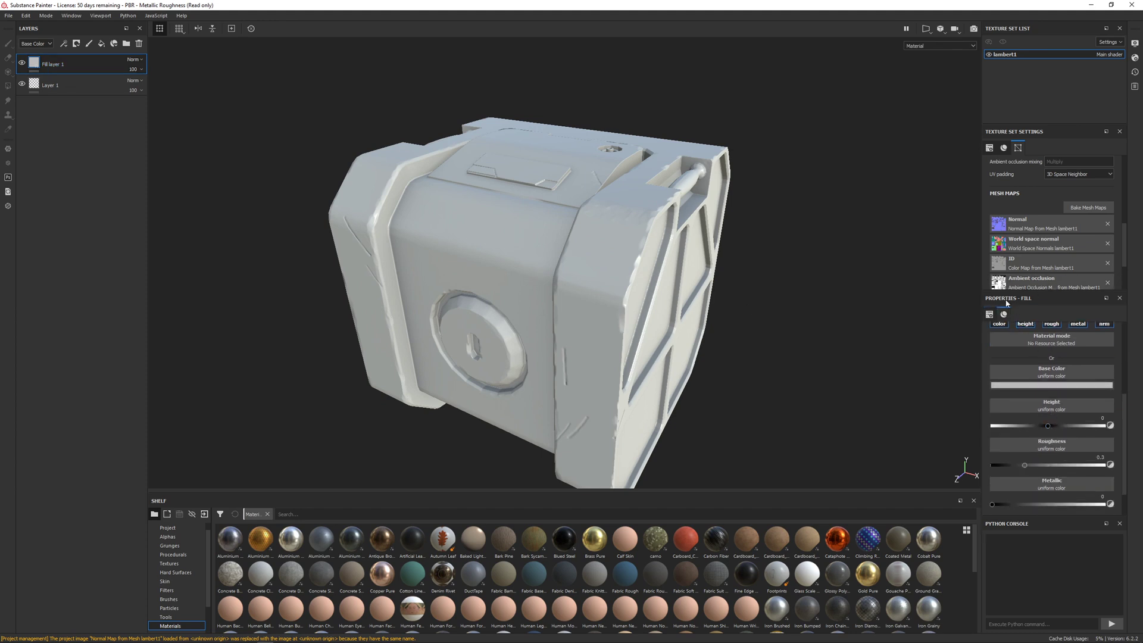
pyautogui.click(1052, 384)
pyautogui.moveTo(1055, 442)
pyautogui.mouseDown()
pyautogui.moveTo(1044, 431)
pyautogui.moveTo(1028, 453)
pyautogui.moveTo(1042, 431)
pyautogui.moveTo(1012, 434)
pyautogui.moveTo(1054, 429)
pyautogui.mouseUp()
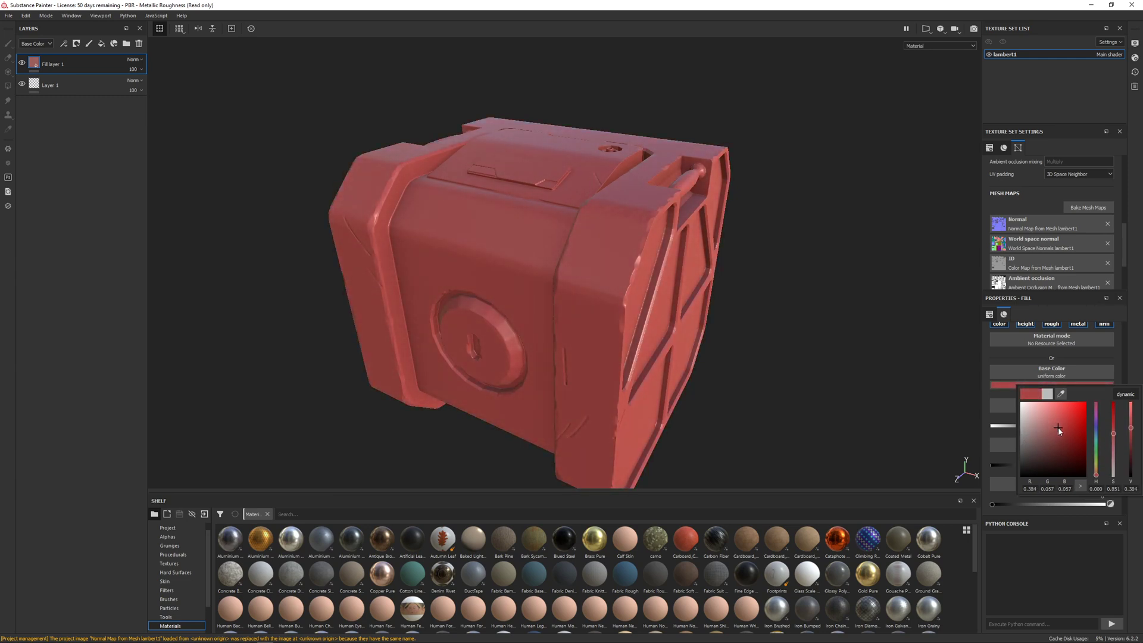
pyautogui.moveTo(785, 377)
pyautogui.keyDown('alt'); pyautogui.mouseDown()
pyautogui.moveTo(689, 306)
pyautogui.moveTo(522, 315)
pyautogui.moveTo(631, 316)
pyautogui.moveTo(601, 327)
pyautogui.moveTo(489, 312)
pyautogui.moveTo(408, 284)
pyautogui.moveTo(653, 301)
pyautogui.moveTo(643, 293)
pyautogui.mouseUp(); pyautogui.keyUp('alt')
pyautogui.scroll(-5, 602, 327)
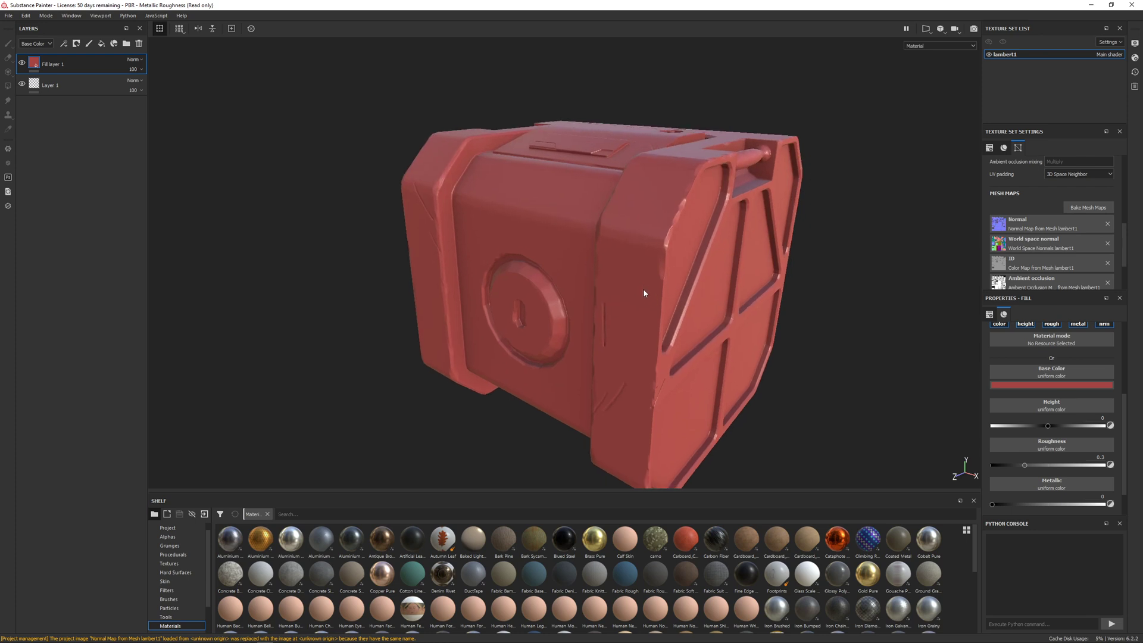
# Switch to the PureRef board, examine the red, yellow and bronze crate references, and return to Substance Painter to view the red crate.
pyautogui.hotkey('alt', 'Tab')
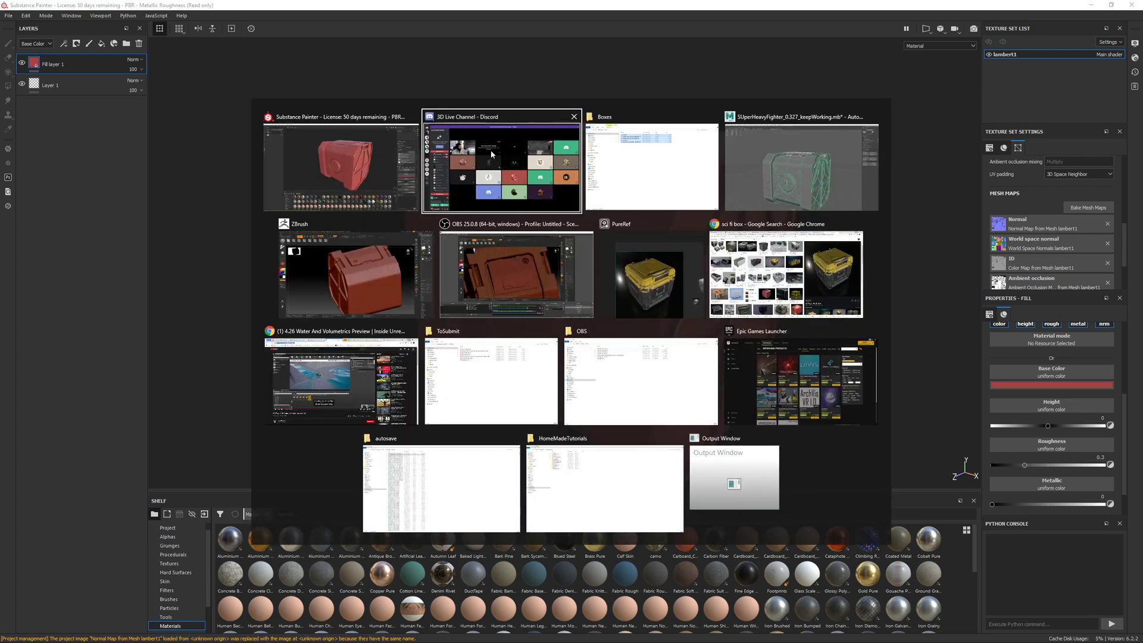
pyautogui.press('Escape')
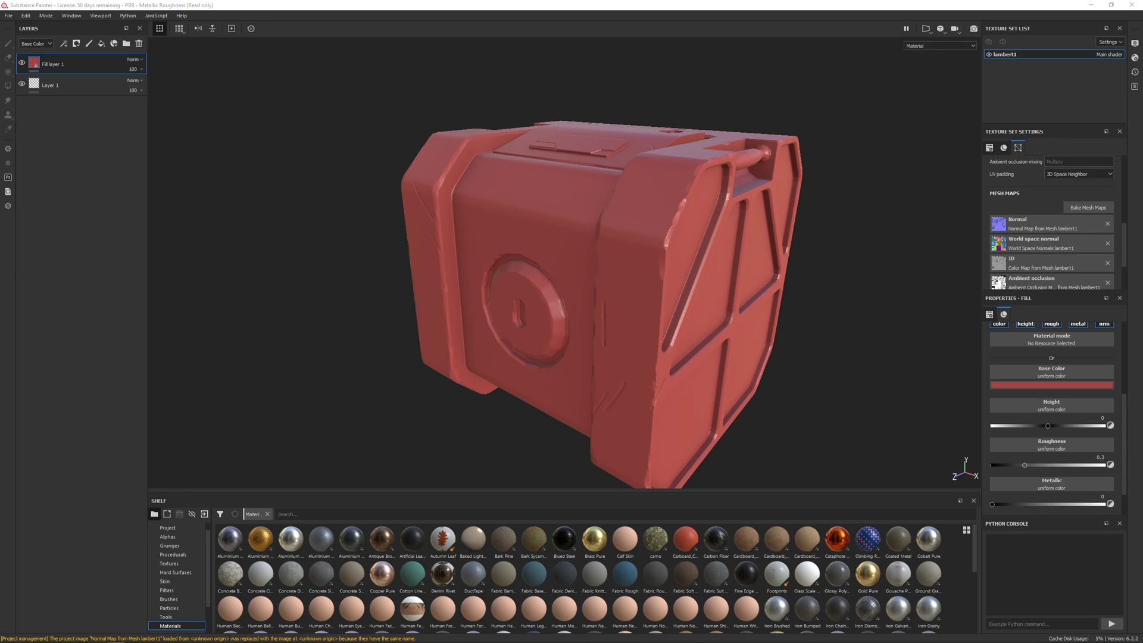
pyautogui.moveTo(0, 250); pyautogui.dragTo(591, 171, button='right')
pyautogui.scroll(-5, 655, 411)
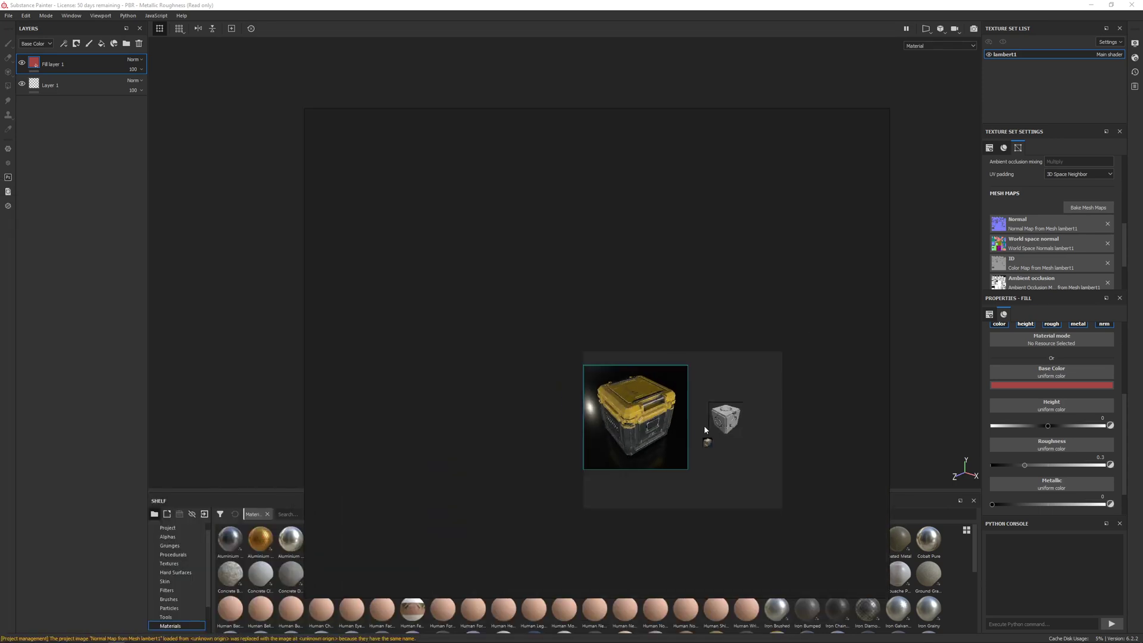
pyautogui.scroll(5, 684, 434)
pyautogui.moveTo(602, 248); pyautogui.dragTo(610, 367)
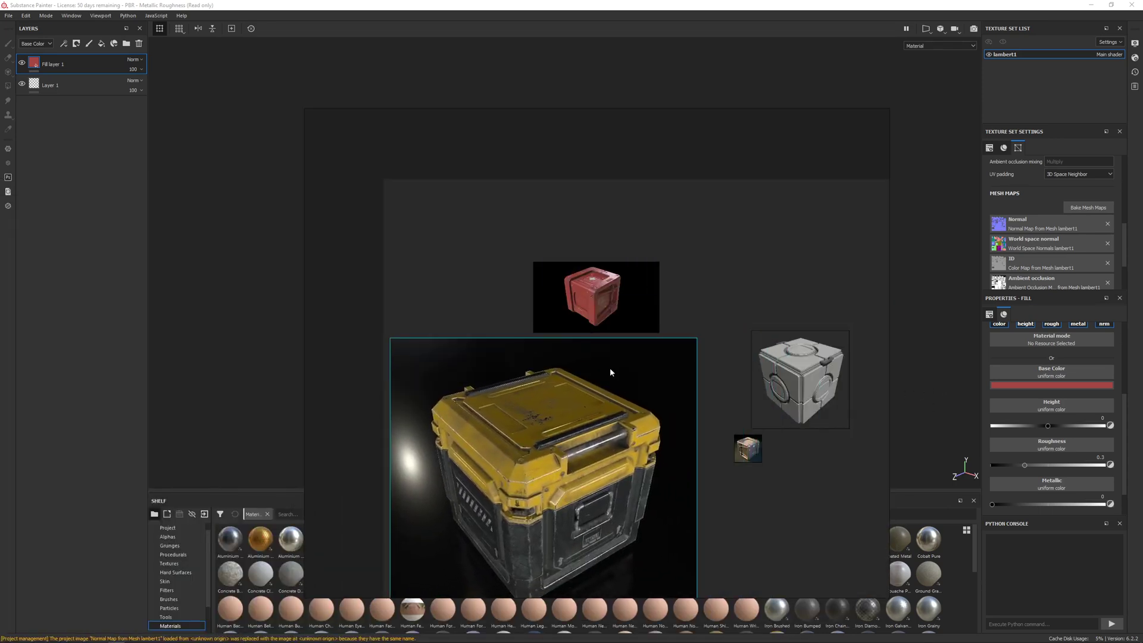
pyautogui.scroll(5, 610, 373)
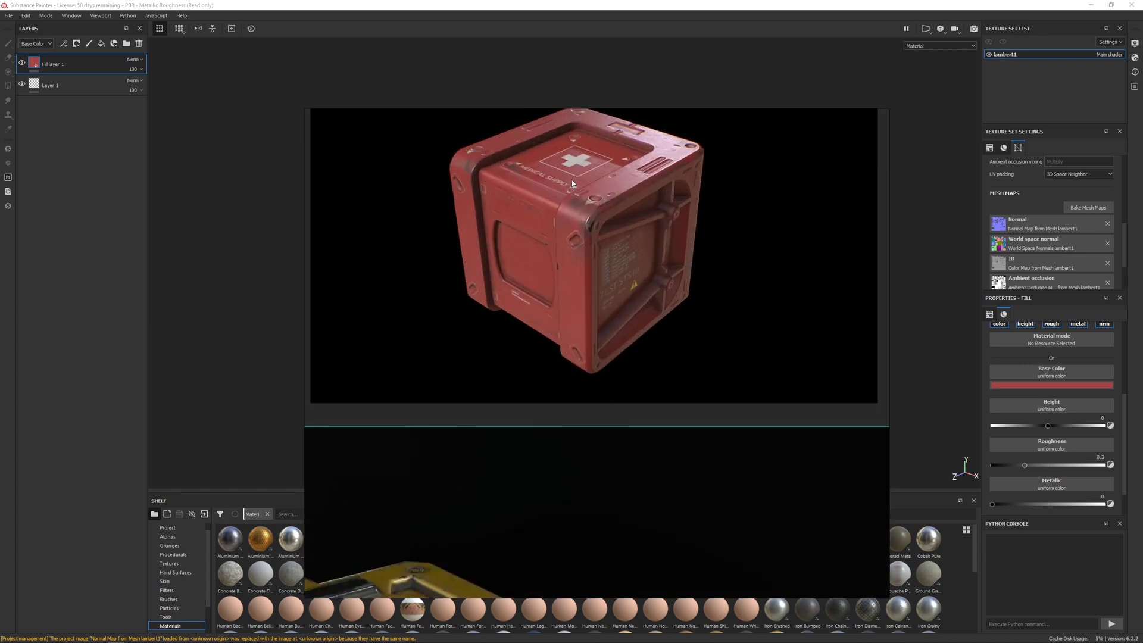
pyautogui.scroll(-5, 581, 214)
pyautogui.moveTo(555, 462); pyautogui.dragTo(579, 341)
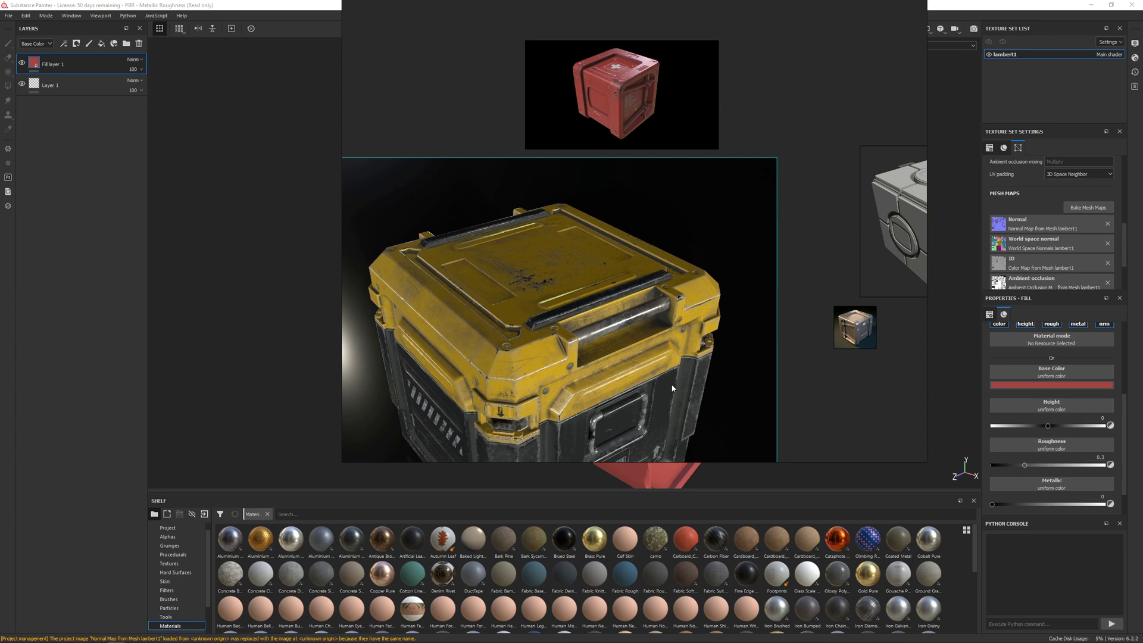
pyautogui.moveTo(608, 321); pyautogui.dragTo(341, 348, button='right')
pyautogui.scroll(6, 573, 359)
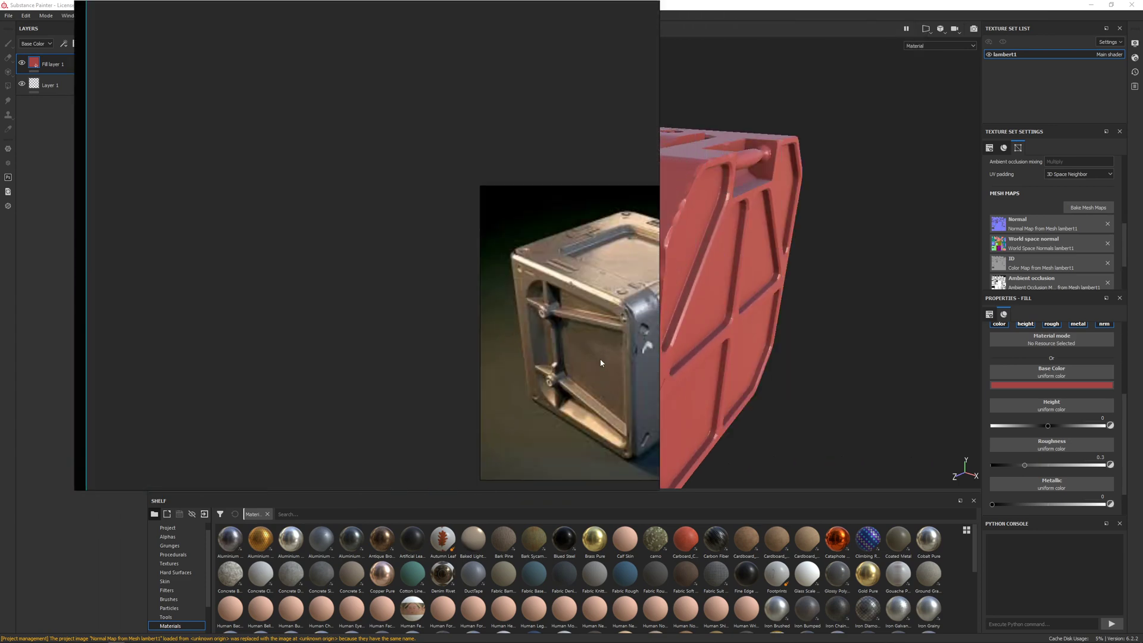
pyautogui.scroll(-6, 603, 360)
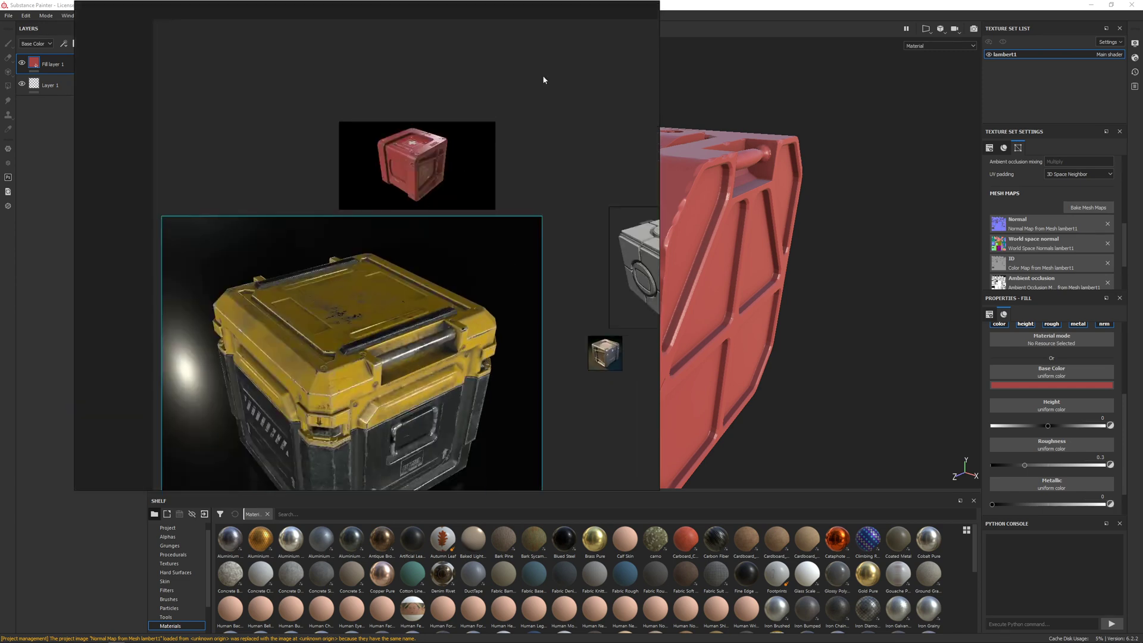
pyautogui.moveTo(543, 79)
pyautogui.mouseDown(button='right')
pyautogui.moveTo(332, 122)
pyautogui.moveTo(0, 143)
pyautogui.mouseUp(button='right')
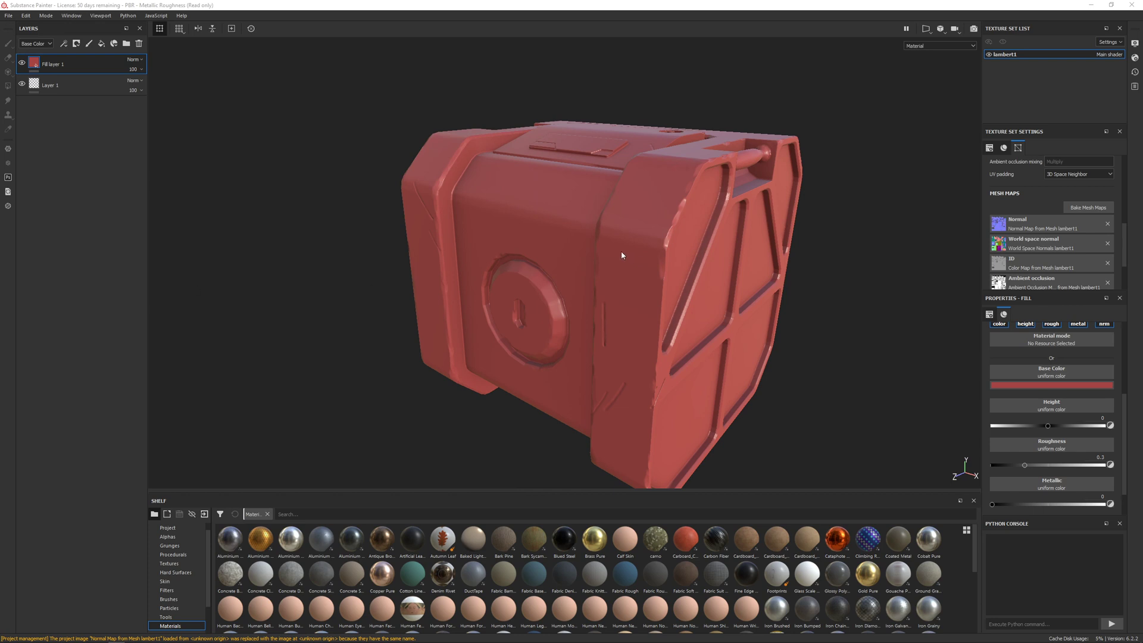
pyautogui.keyDown('alt'); pyautogui.moveTo(627, 306); pyautogui.dragTo(657, 182); pyautogui.keyUp('alt')
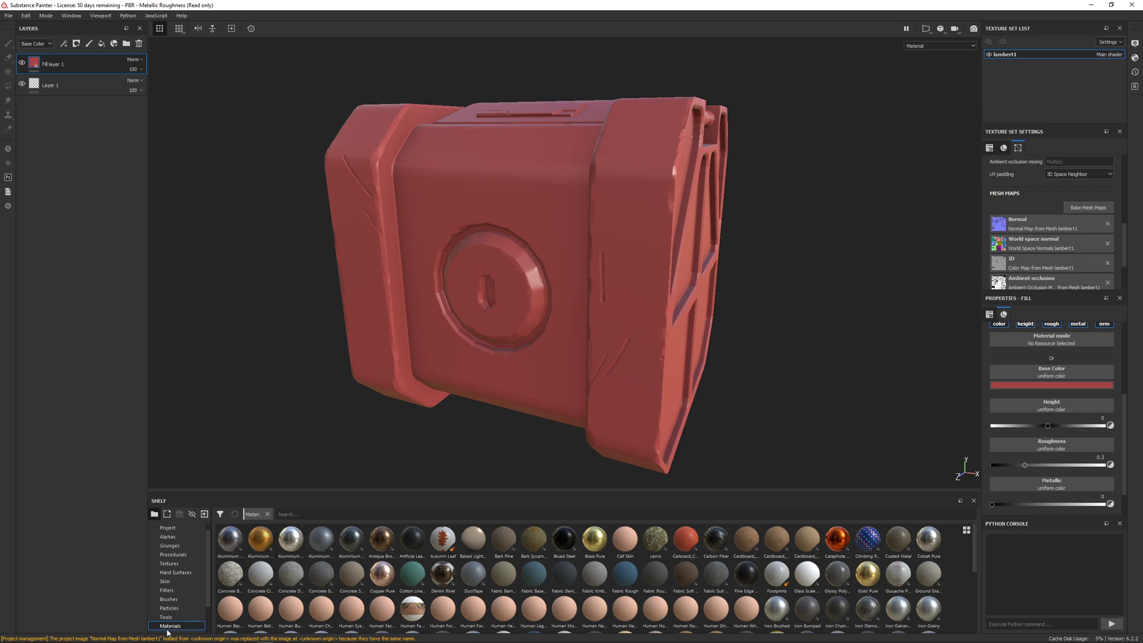
# Browse the shelf's materials and preview several of them, including the aluminium, gouache paint and glossy plastic materials.
pyautogui.scroll(-3, 169, 626)
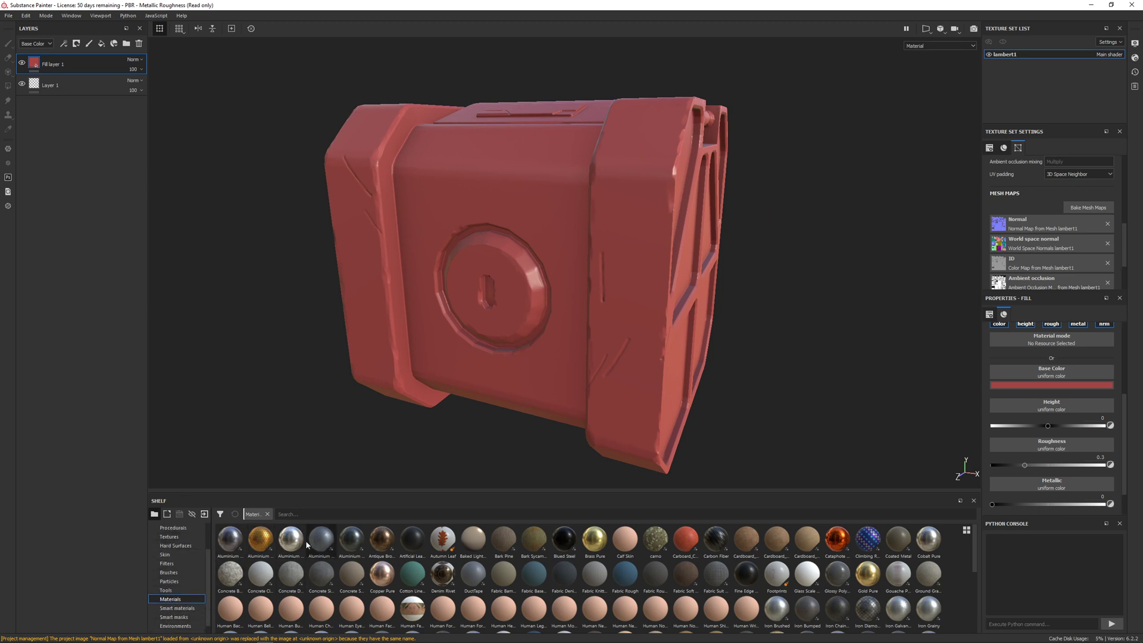
pyautogui.moveTo(255, 543)
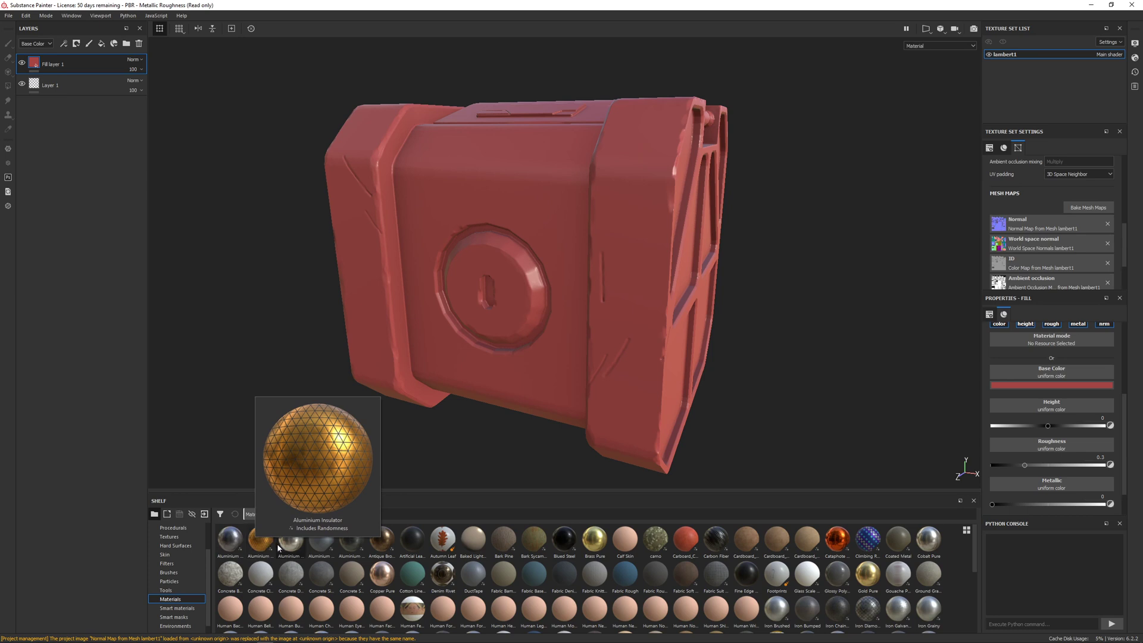
pyautogui.moveTo(385, 580)
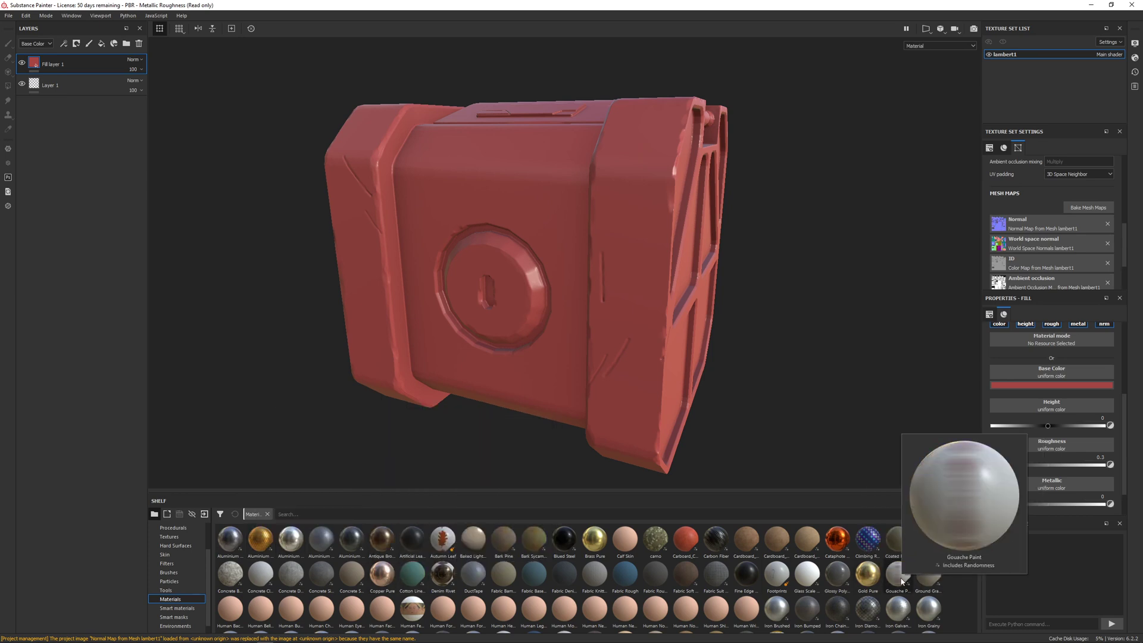
pyautogui.moveTo(929, 580)
pyautogui.scroll(-3, 928, 544)
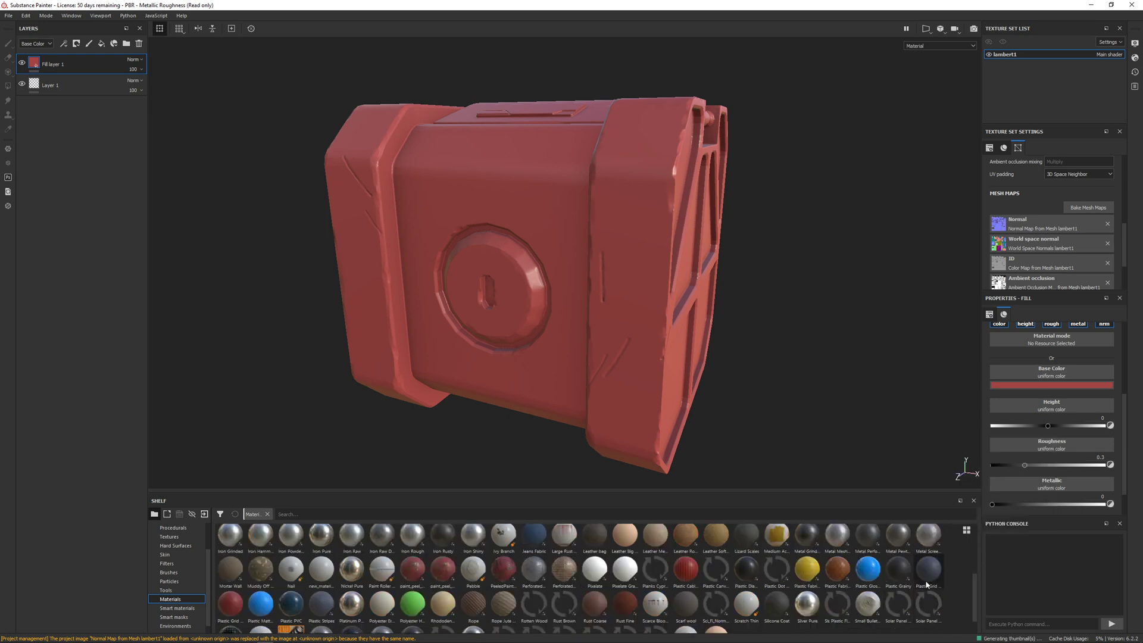
pyautogui.moveTo(900, 543)
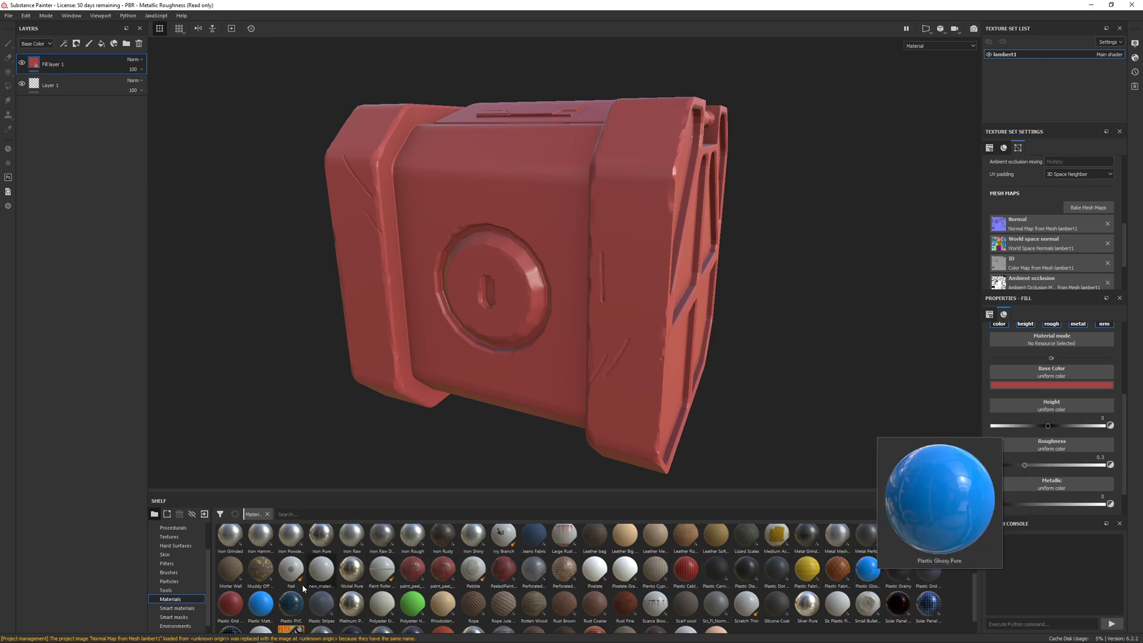
pyautogui.moveTo(268, 619)
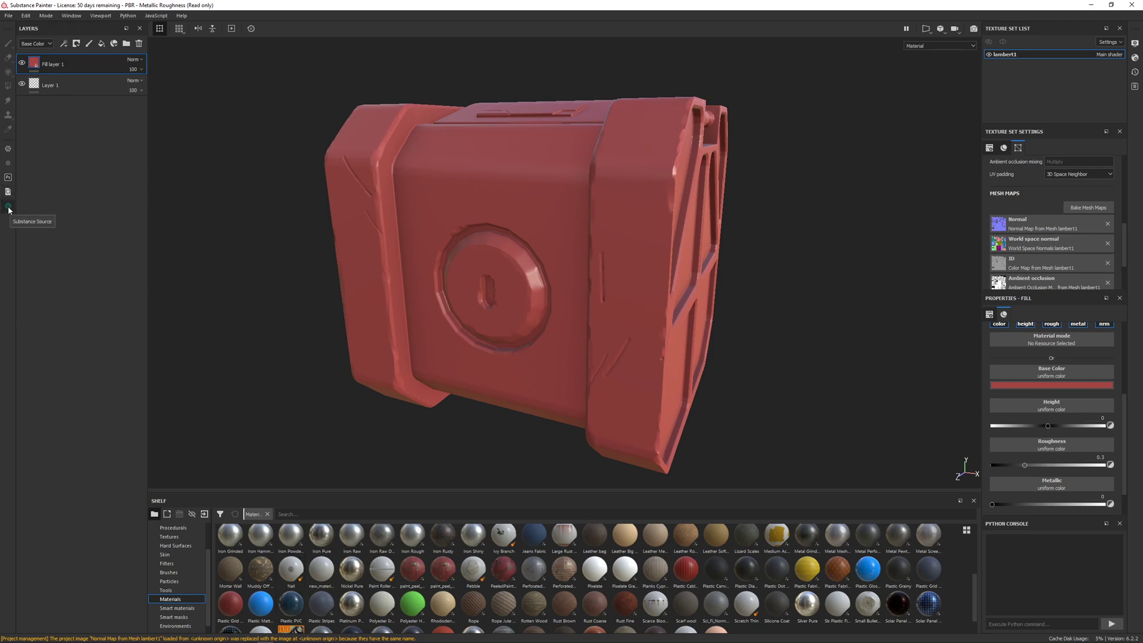
# Open the Substance Share website, log in with the saved account, look through the first three pages of materials, and return to Substance Painter.
pyautogui.click(8, 151)
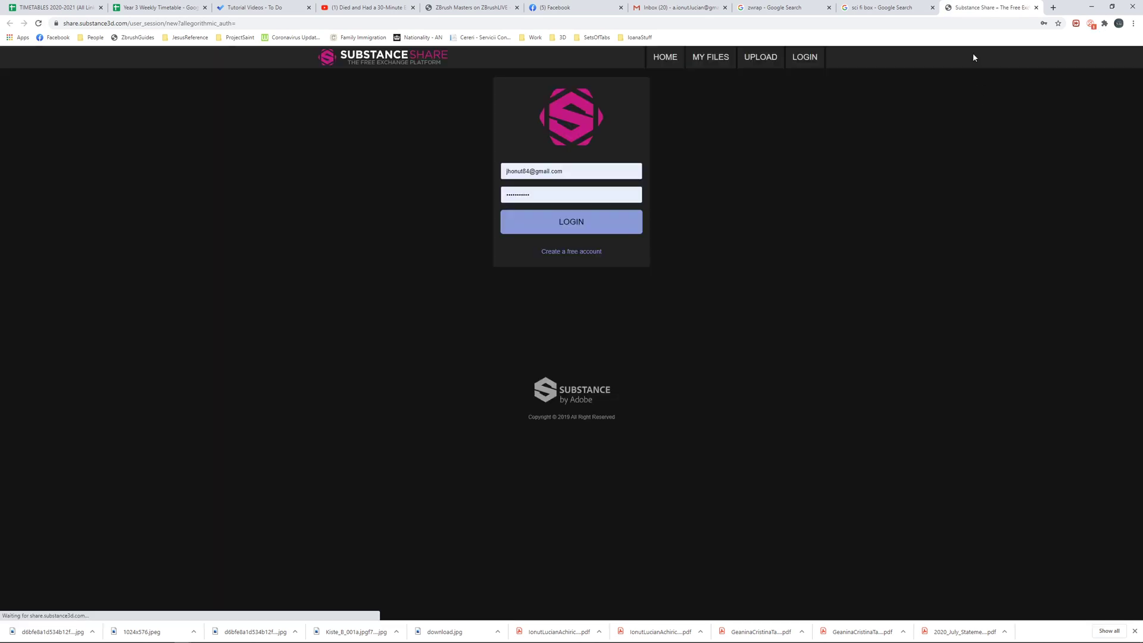
pyautogui.click(565, 226)
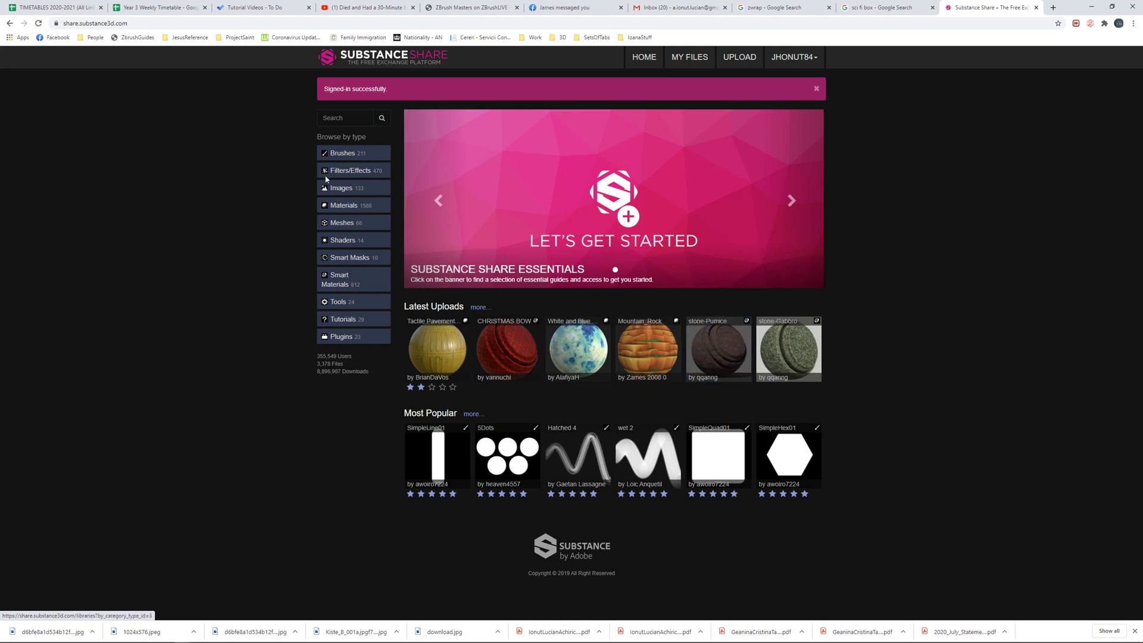
pyautogui.click(342, 206)
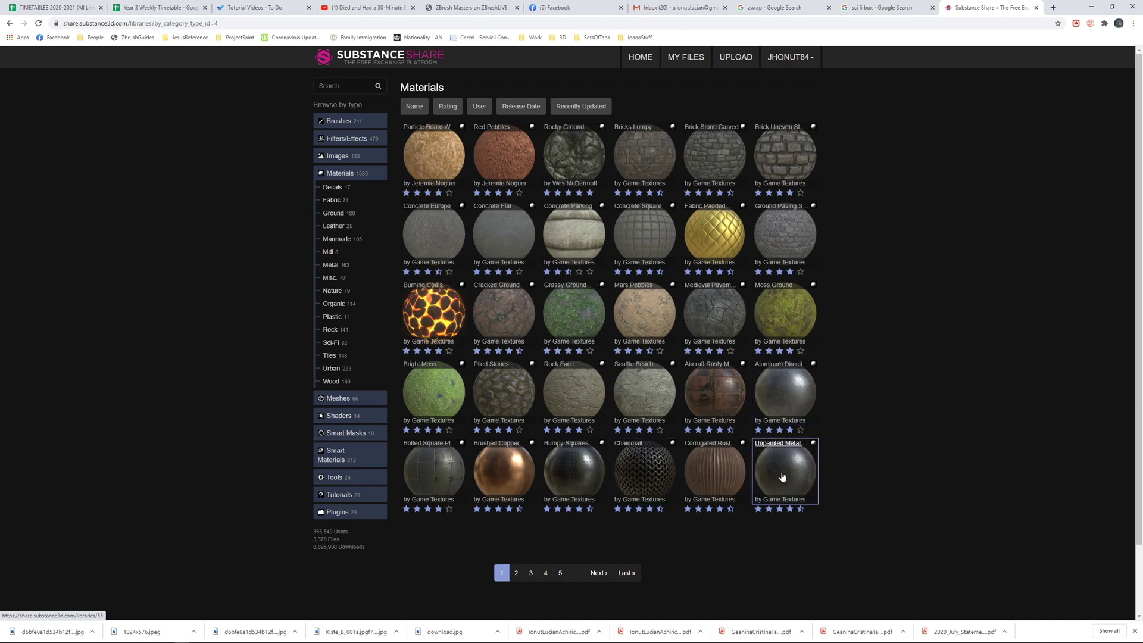
pyautogui.click(515, 577)
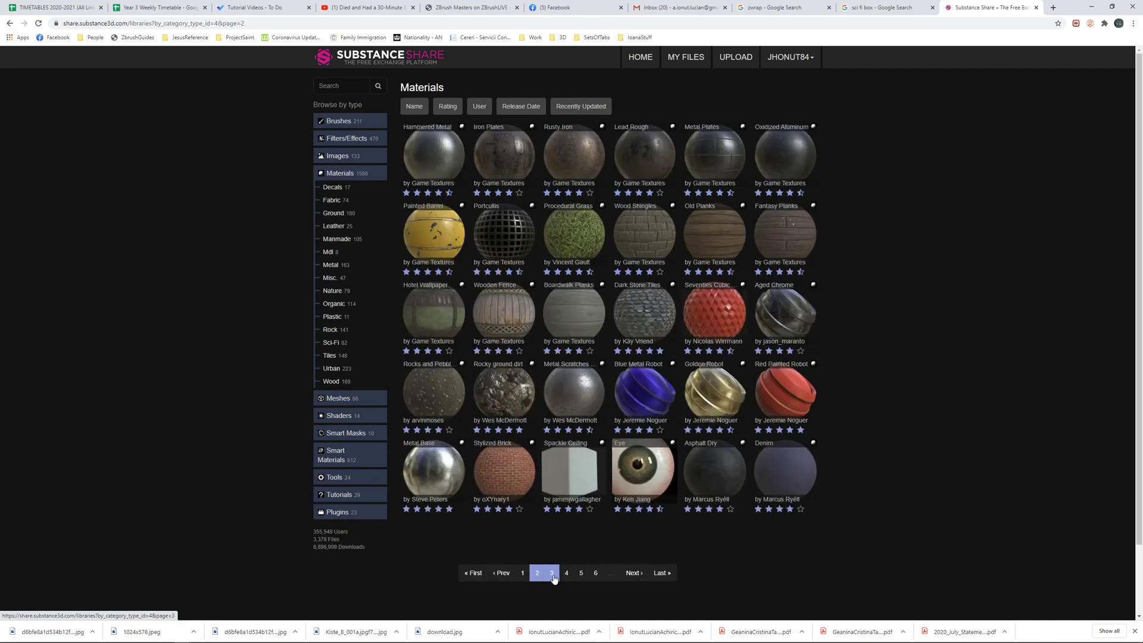
pyautogui.click(552, 573)
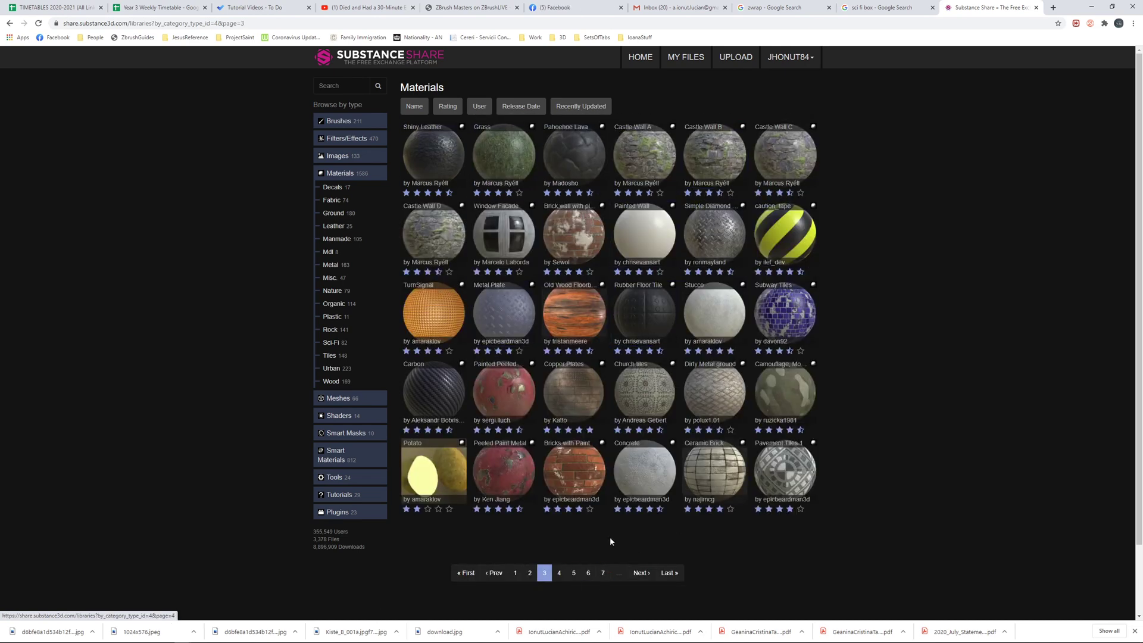
pyautogui.click(1092, 7)
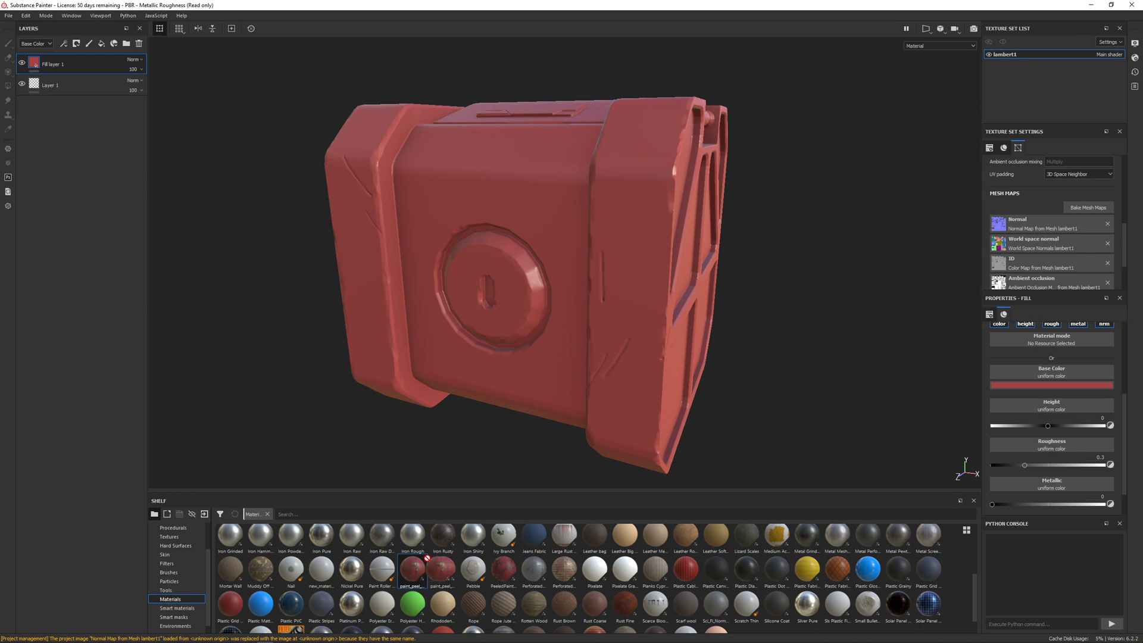
# Add the paint_peel_metal material as a layer above Fill layer 1 and set its projection to Tri-planar projection.
pyautogui.moveTo(426, 557)
pyautogui.mouseDown()
pyautogui.moveTo(35, 56)
pyautogui.moveTo(51, 60)
pyautogui.mouseUp()
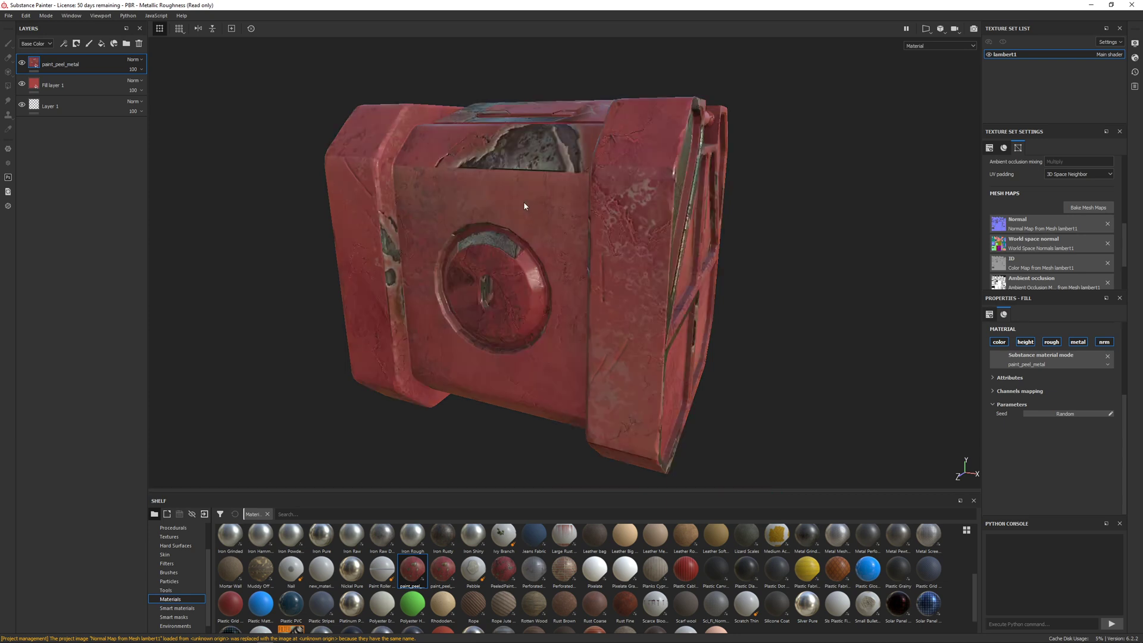
pyautogui.moveTo(602, 298)
pyautogui.keyDown('alt'); pyautogui.mouseDown()
pyautogui.moveTo(589, 235)
pyautogui.moveTo(543, 243)
pyautogui.moveTo(347, 212)
pyautogui.moveTo(360, 204)
pyautogui.moveTo(461, 226)
pyautogui.mouseUp(); pyautogui.keyUp('alt')
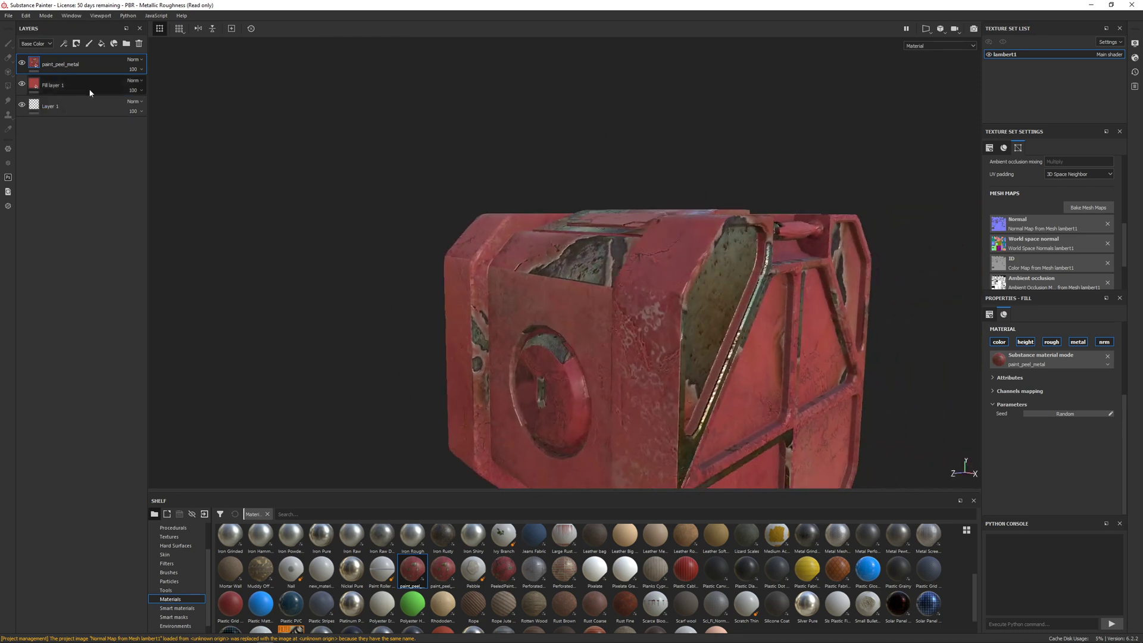
pyautogui.click(34, 64)
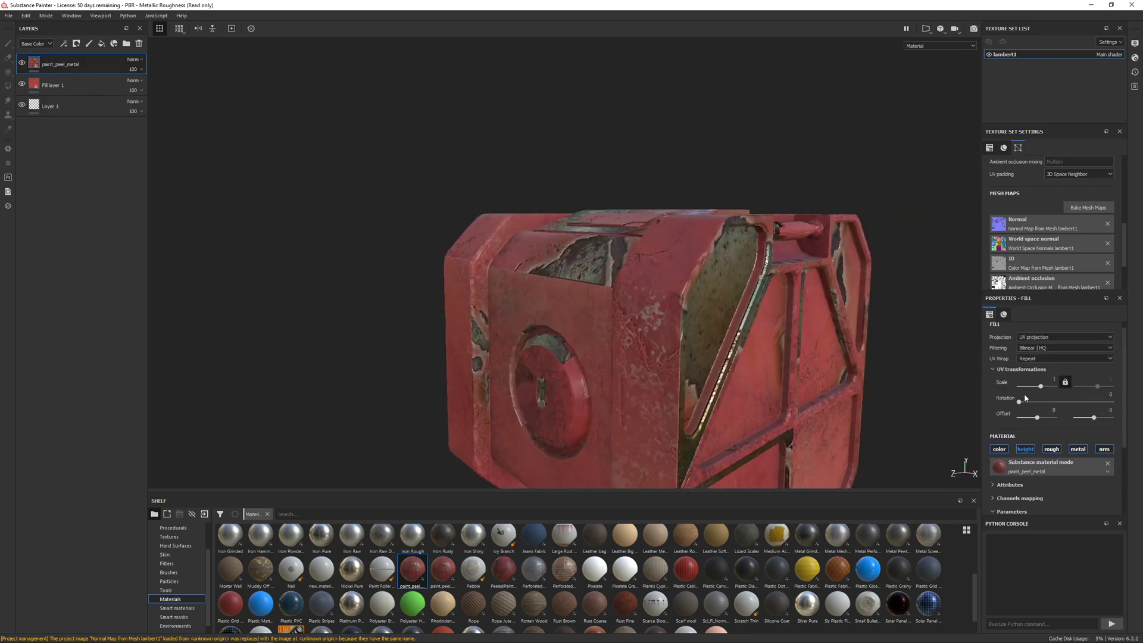
pyautogui.click(1028, 346)
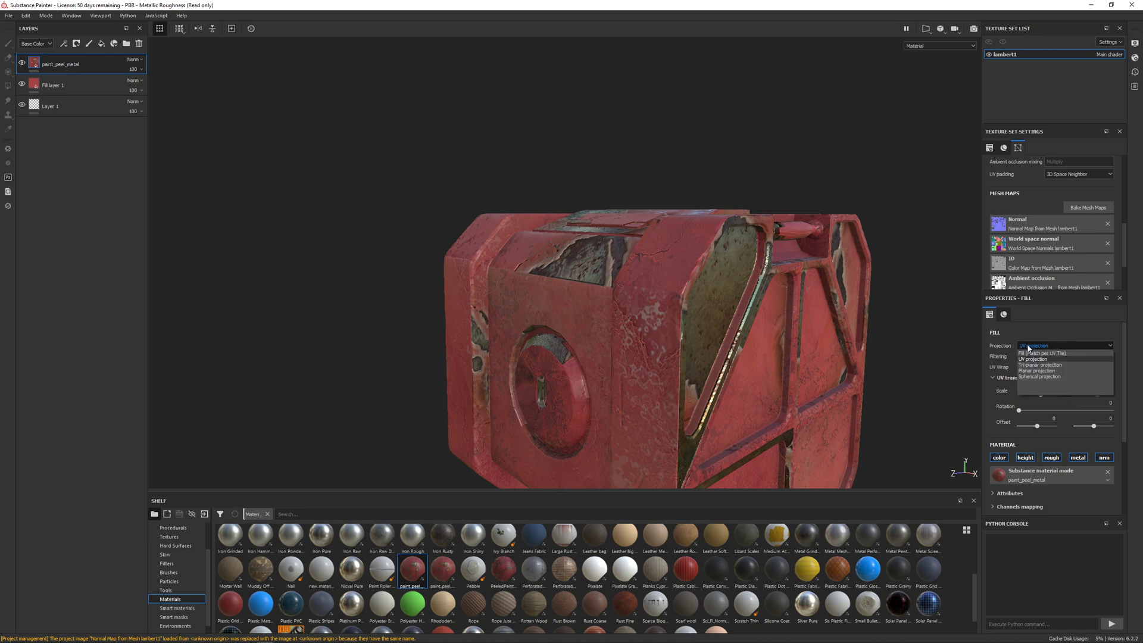
pyautogui.click(1028, 348)
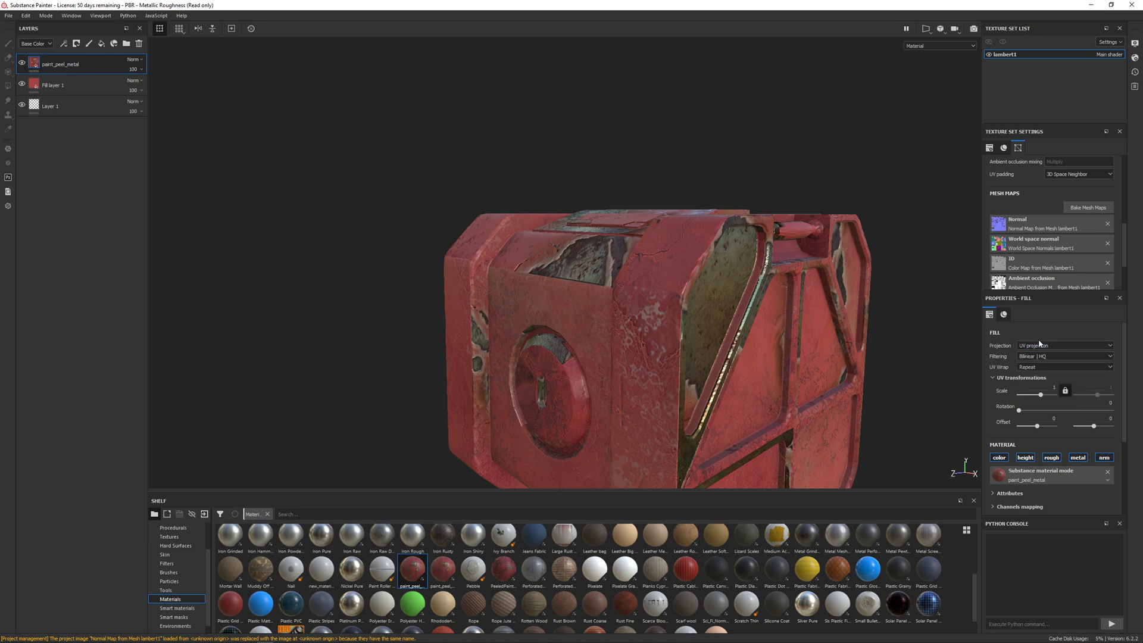
pyautogui.click(1042, 345)
pyautogui.click(1040, 365)
pyautogui.keyDown('alt'); pyautogui.moveTo(786, 376); pyautogui.dragTo(671, 335); pyautogui.keyUp('alt')
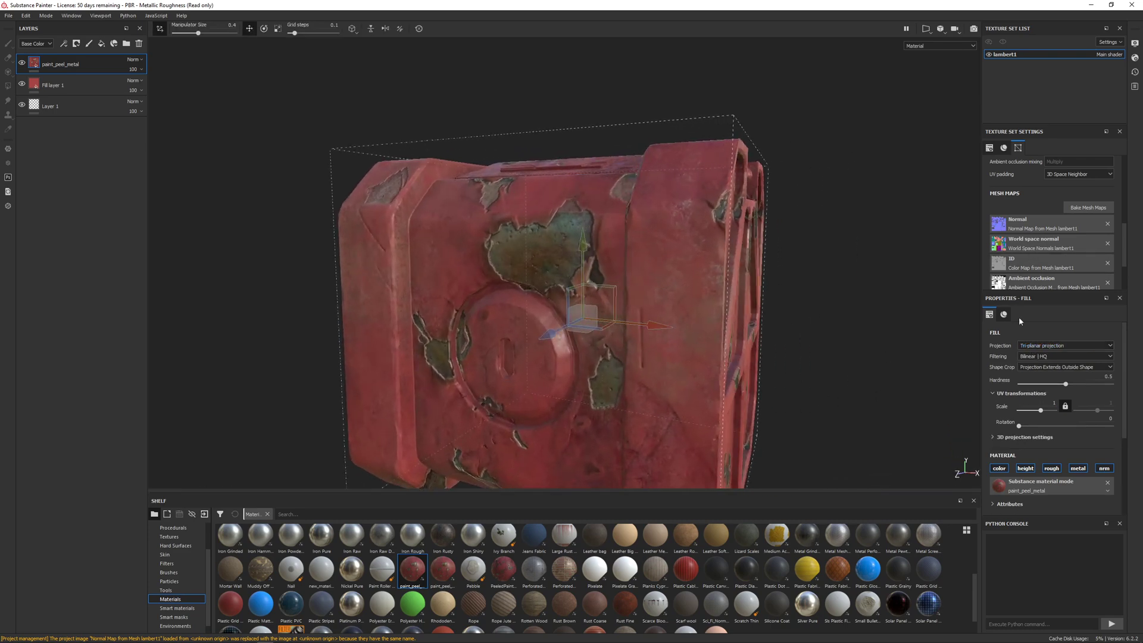
# Examine the paint_peel_metal material's attributes, channels mapping and parameters for adjustable settings.
pyautogui.scroll(-3, 1042, 351)
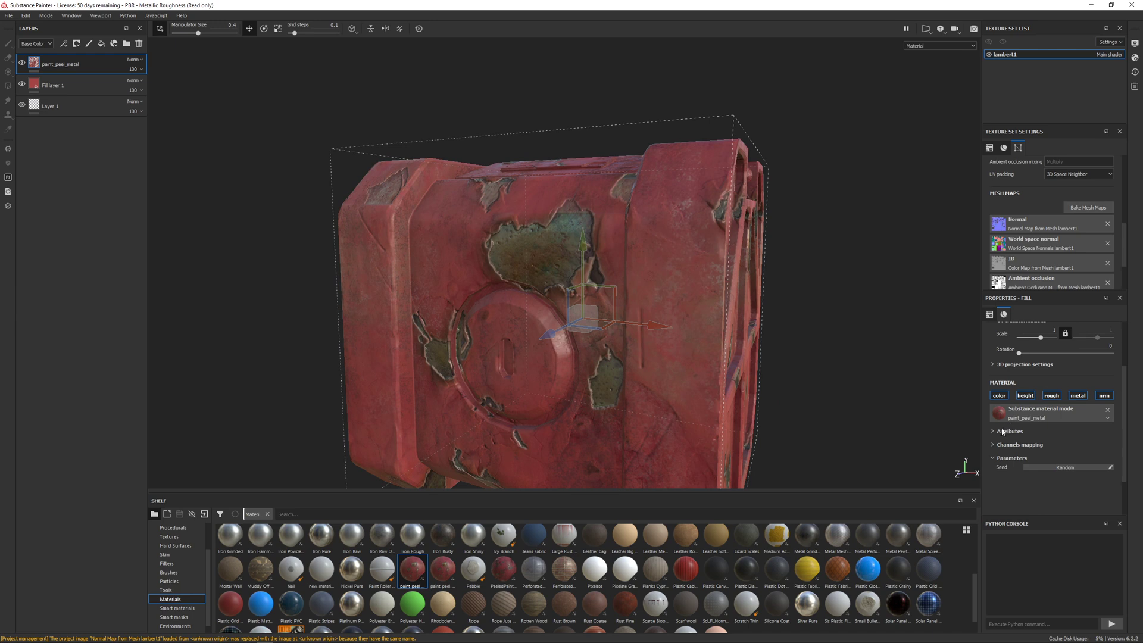
pyautogui.click(1003, 432)
pyautogui.scroll(-3, 1015, 477)
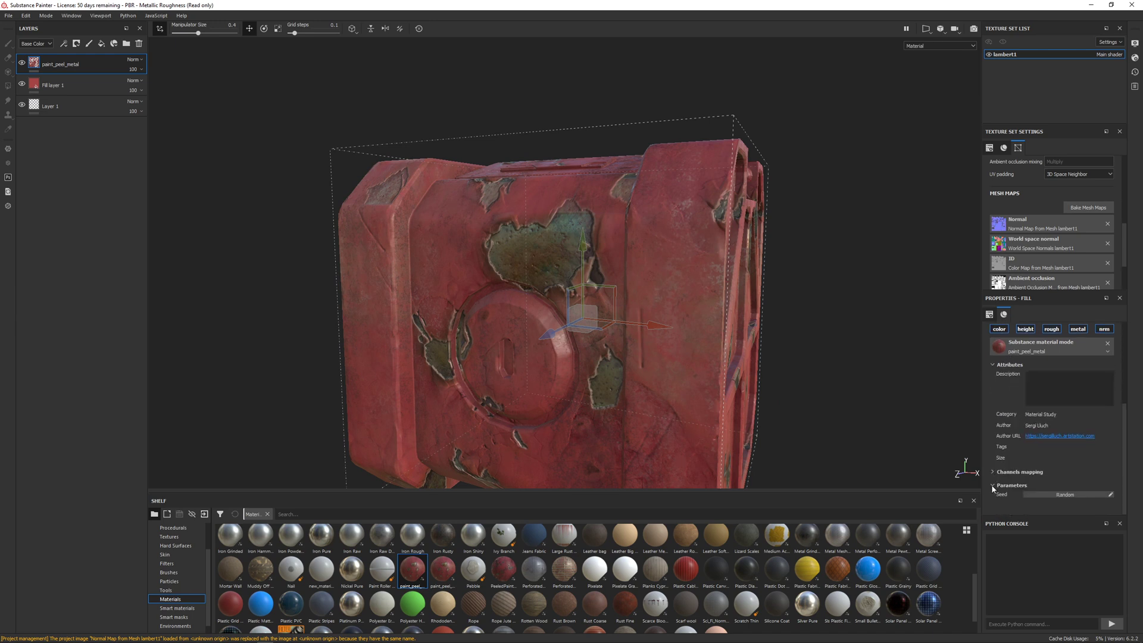
pyautogui.click(992, 485)
pyautogui.click(992, 486)
pyautogui.click(993, 483)
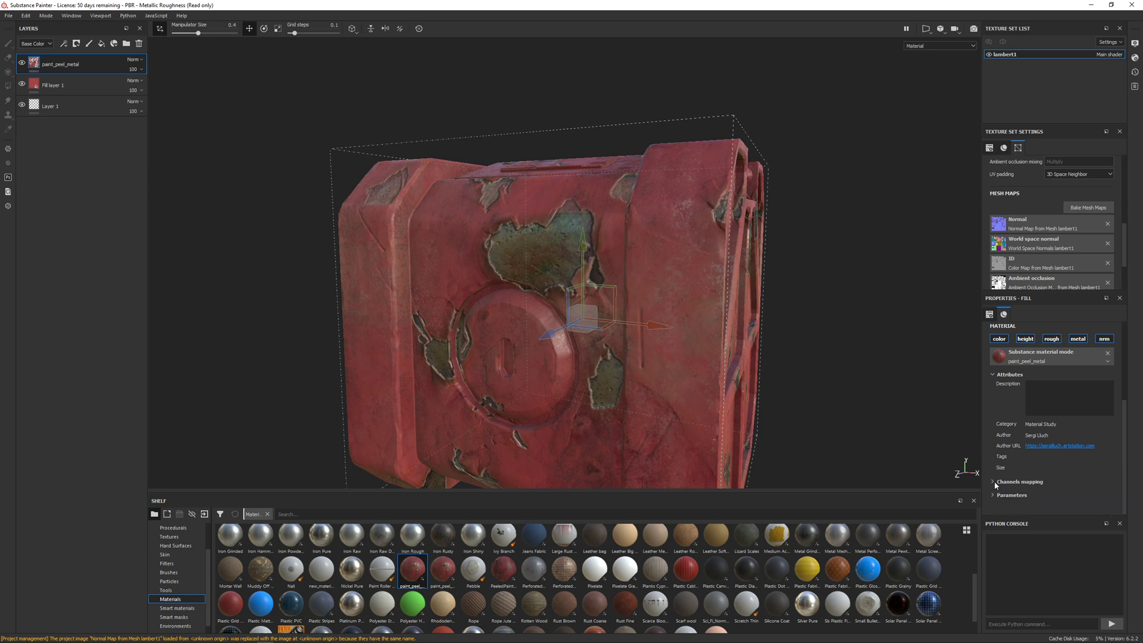
pyautogui.scroll(3, 1041, 482)
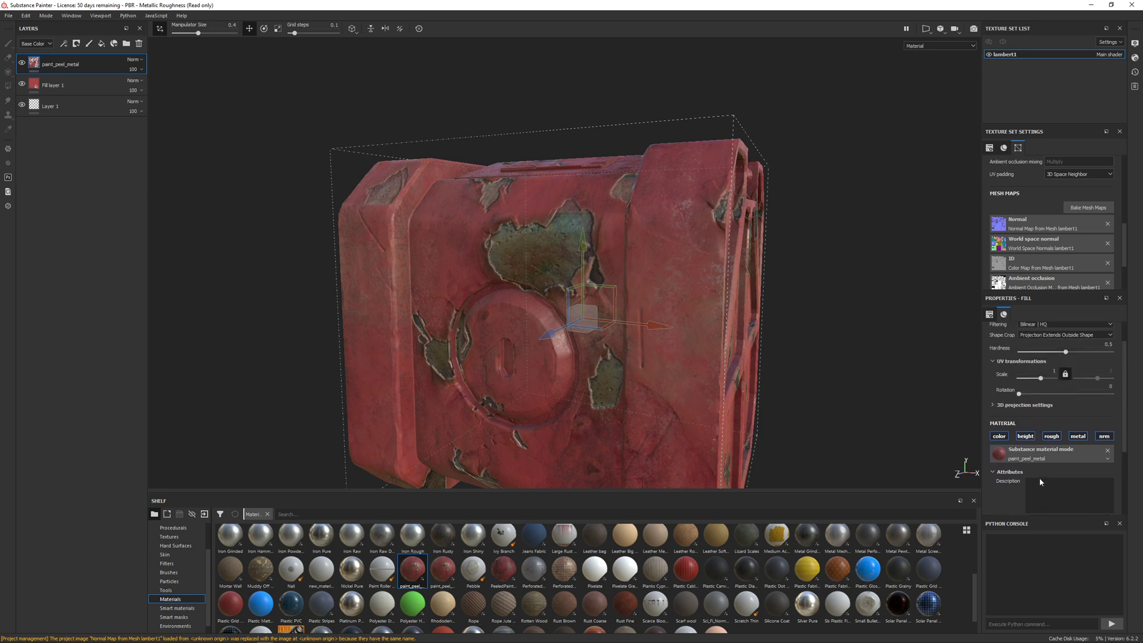
pyautogui.scroll(1, 1035, 415)
# Set the tri-planar hardness to 0.48, inspect the peeled paint on the crate's ribbed side, and delete the paint_peel_metal layer.
pyautogui.moveTo(551, 275)
pyautogui.keyDown('alt'); pyautogui.mouseDown()
pyautogui.moveTo(730, 384)
pyautogui.moveTo(701, 308)
pyautogui.moveTo(720, 357)
pyautogui.mouseUp(); pyautogui.keyUp('alt')
pyautogui.scroll(4, 720, 362)
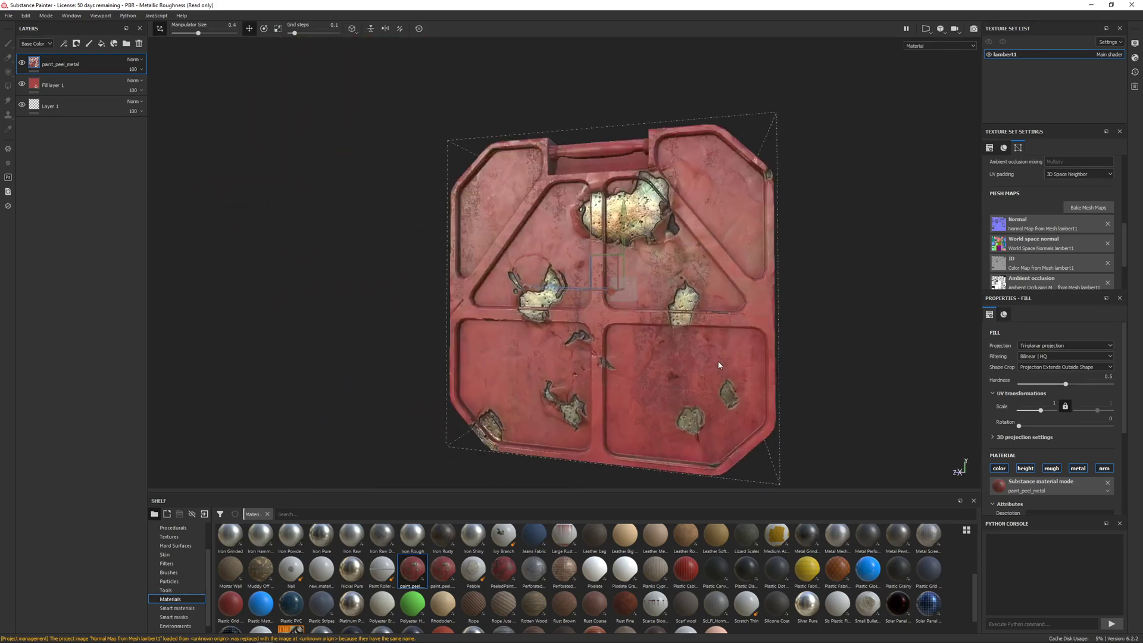
pyautogui.keyDown('alt'); pyautogui.moveTo(732, 362); pyautogui.dragTo(632, 343, button='middle'); pyautogui.keyUp('alt')
pyautogui.moveTo(1060, 386)
pyautogui.mouseDown()
pyautogui.moveTo(1035, 387)
pyautogui.moveTo(1064, 387)
pyautogui.mouseUp()
pyautogui.scroll(5, 747, 286)
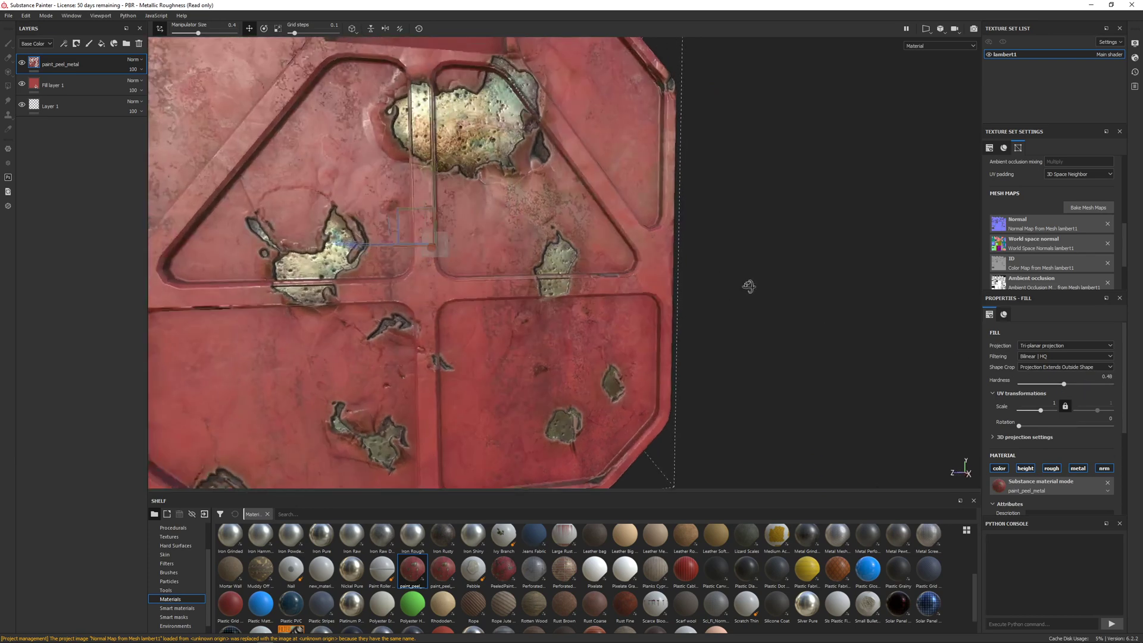
pyautogui.press('Delete')
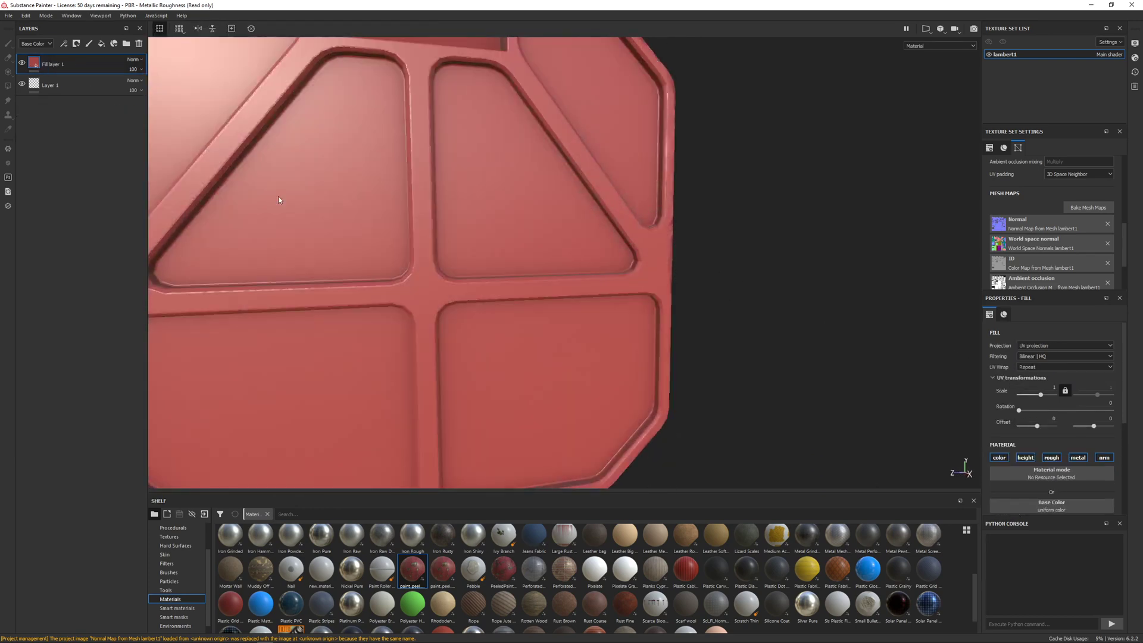
# Add a second fill layer, try it beneath the red Fill layer 1, and move it back to the top of the stack.
pyautogui.scroll(-5, 423, 263)
pyautogui.moveTo(424, 263)
pyautogui.keyDown('alt'); pyautogui.mouseDown()
pyautogui.moveTo(471, 251)
pyautogui.moveTo(536, 298)
pyautogui.mouseUp(); pyautogui.keyUp('alt')
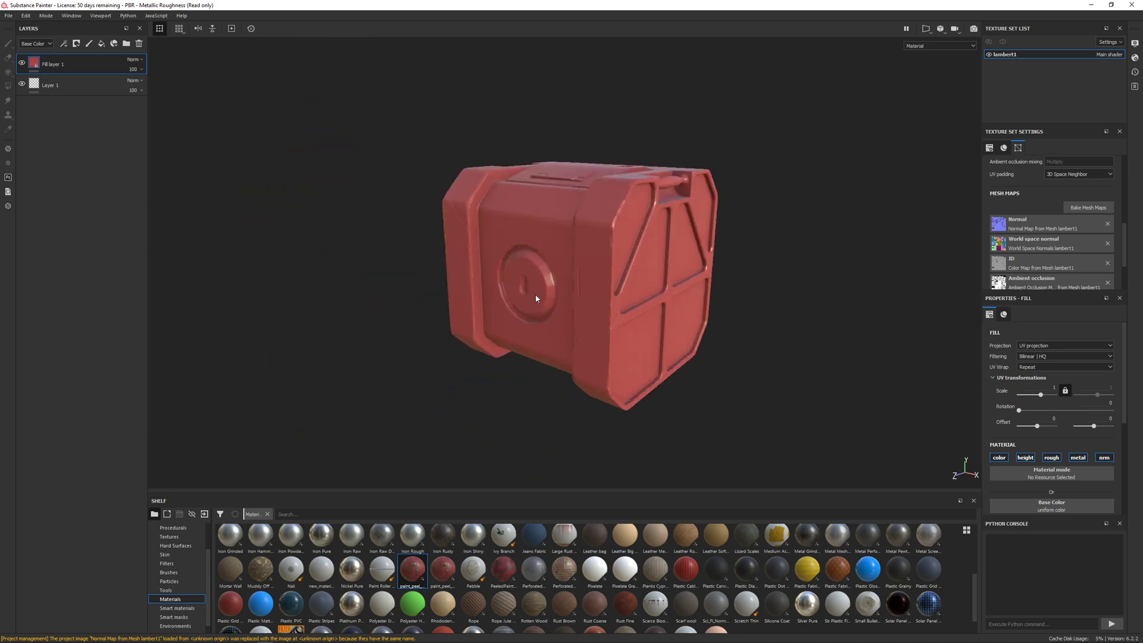
pyautogui.scroll(5, 536, 298)
pyautogui.scroll(3, 349, 569)
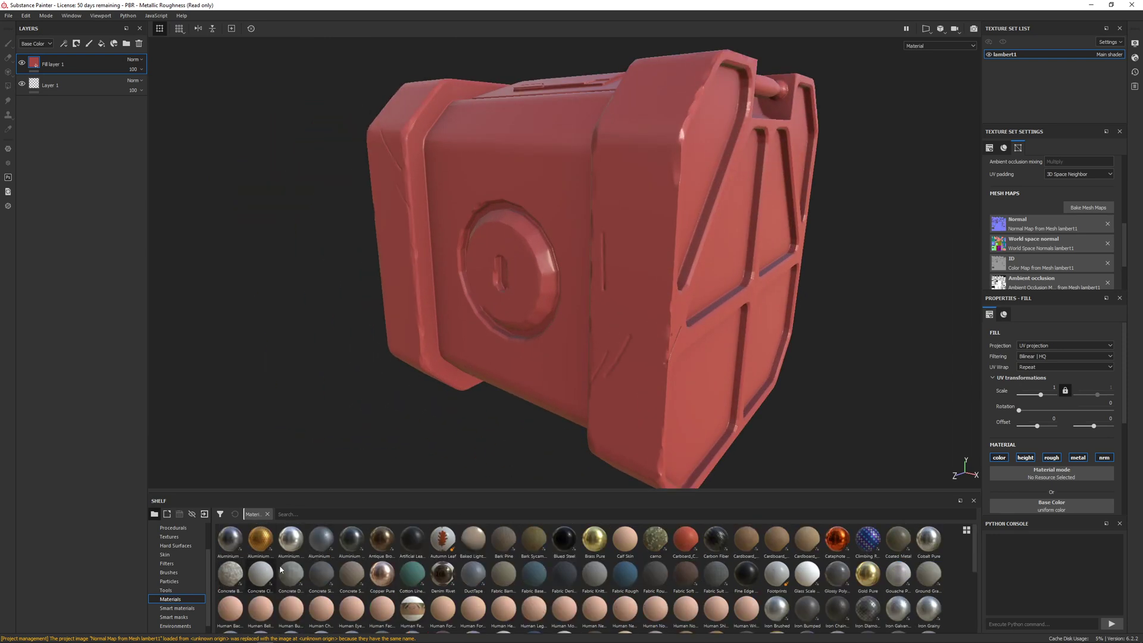
pyautogui.click(100, 44)
pyautogui.moveTo(66, 65); pyautogui.dragTo(64, 88)
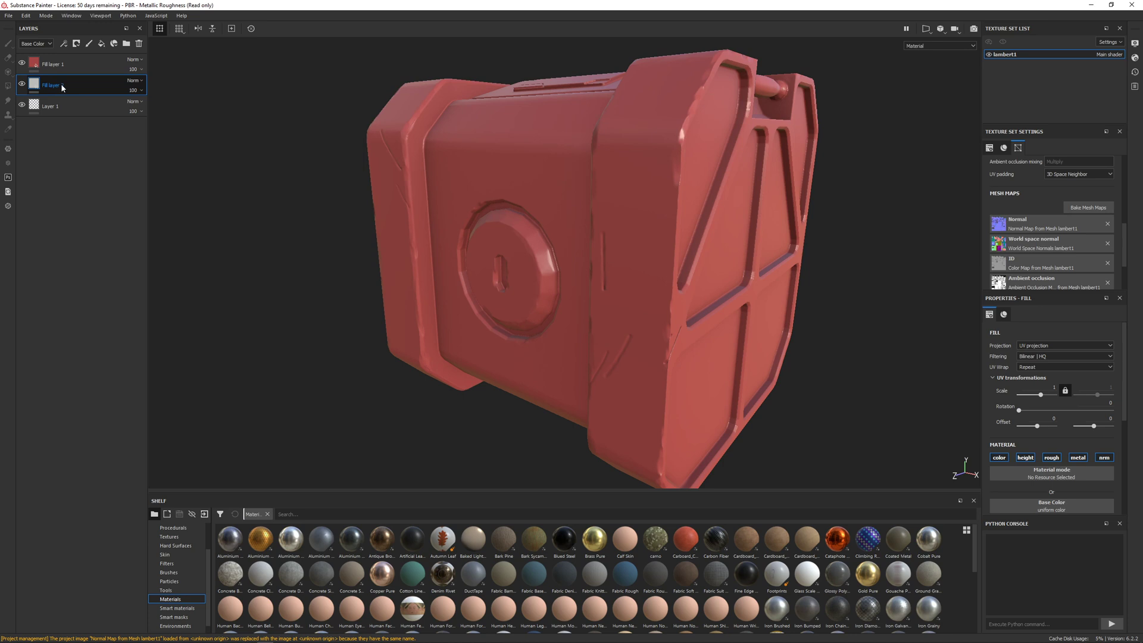
pyautogui.moveTo(63, 88); pyautogui.dragTo(73, 62)
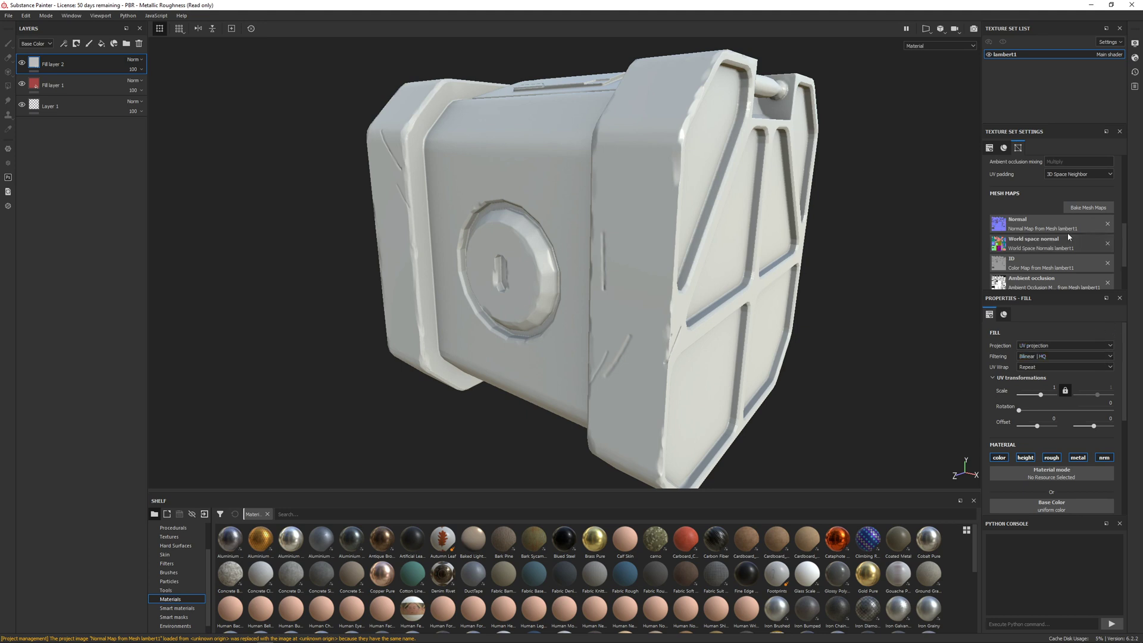
# Make Fill layer 2 a shiny metal by setting its metallic to 1 and its roughness to about 0.21.
pyautogui.scroll(-4, 1065, 474)
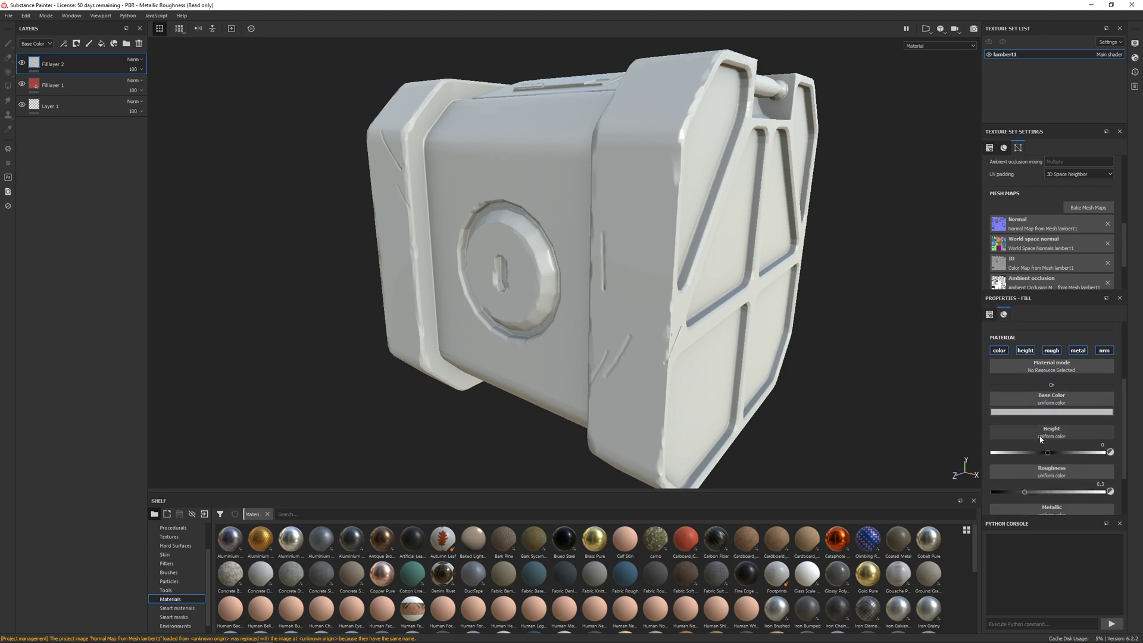
pyautogui.scroll(-1, 1036, 435)
pyautogui.moveTo(1030, 506); pyautogui.dragTo(1111, 512)
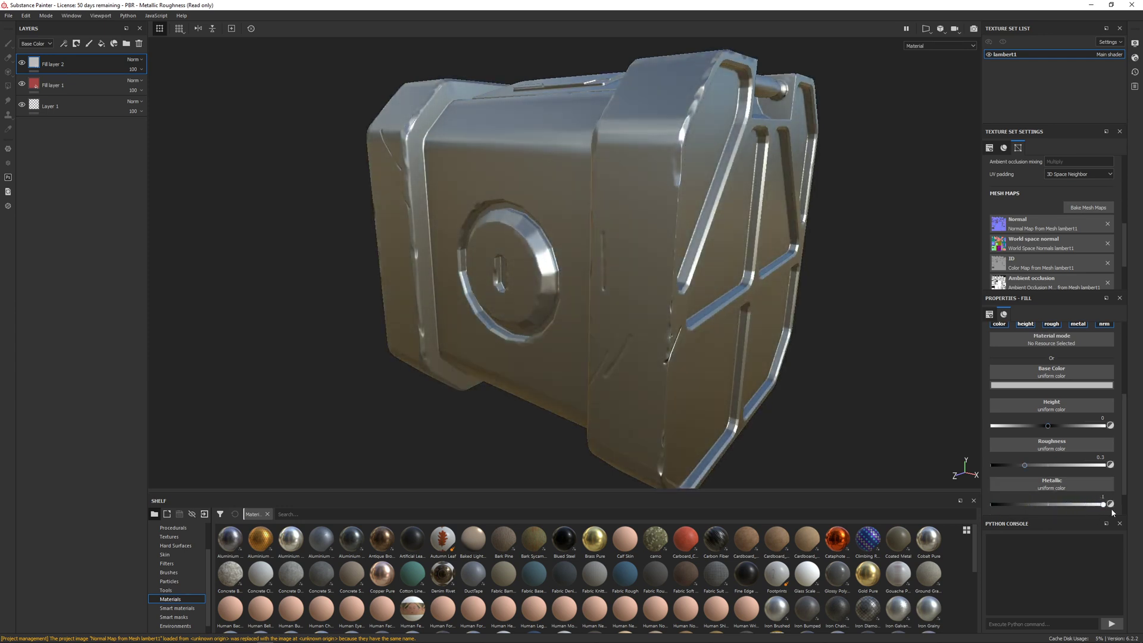
pyautogui.keyDown('alt'); pyautogui.moveTo(516, 277); pyautogui.dragTo(602, 262); pyautogui.keyUp('alt')
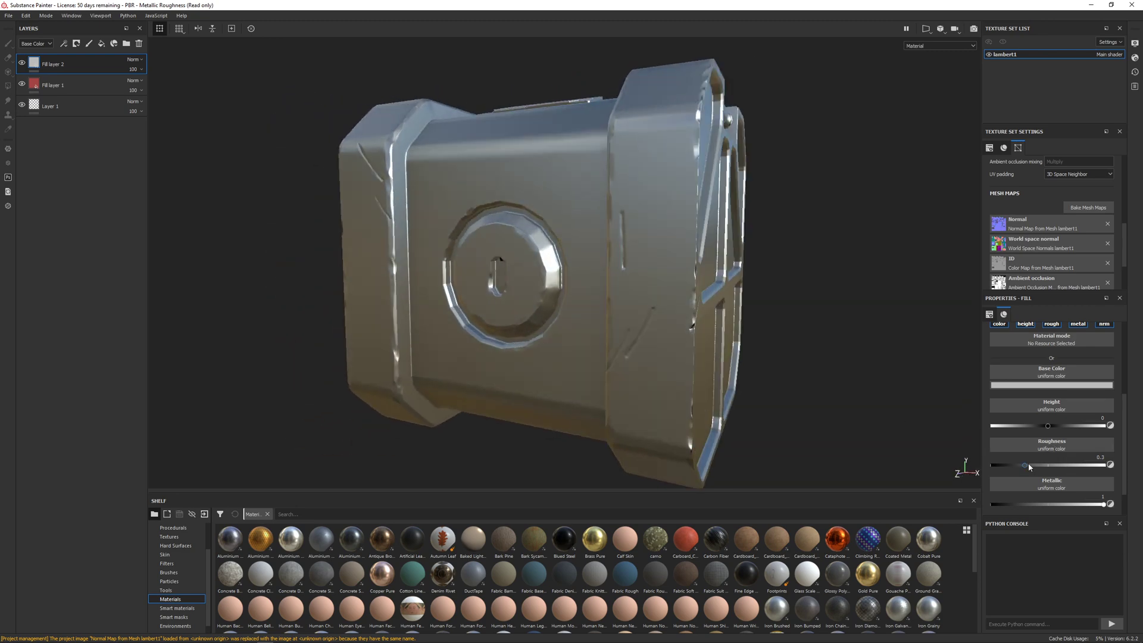
pyautogui.moveTo(1026, 464)
pyautogui.mouseDown()
pyautogui.moveTo(1072, 471)
pyautogui.moveTo(1015, 478)
pyautogui.mouseUp()
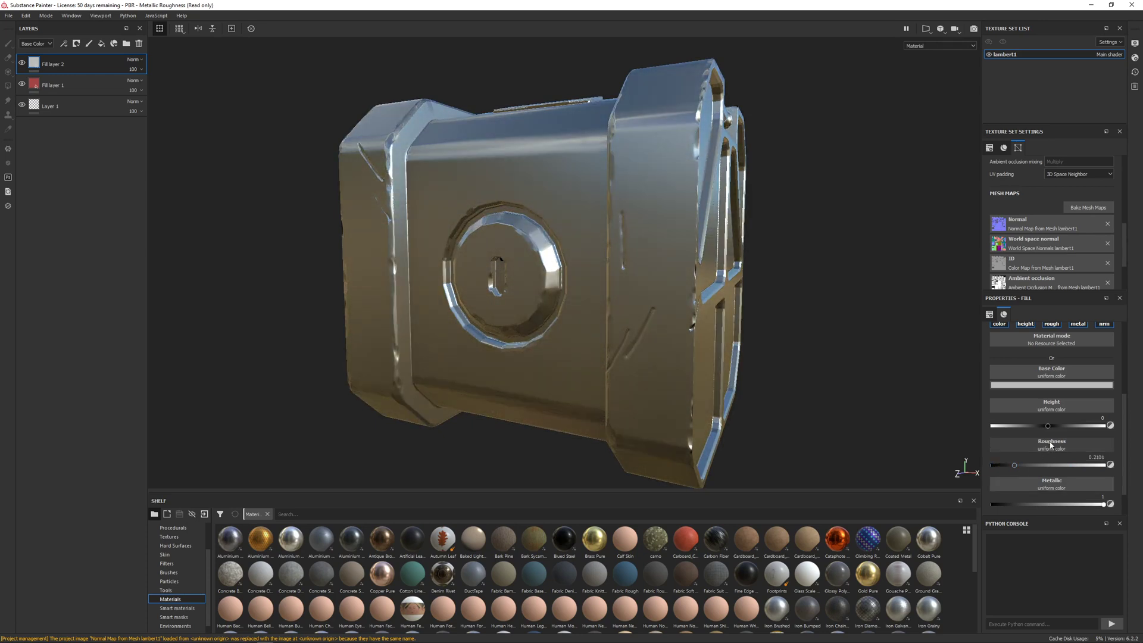
# Try the Grunge Dirt Scratchy procedural as Fill layer 2's roughness map and inspect it on the crate's front.
pyautogui.click(168, 565)
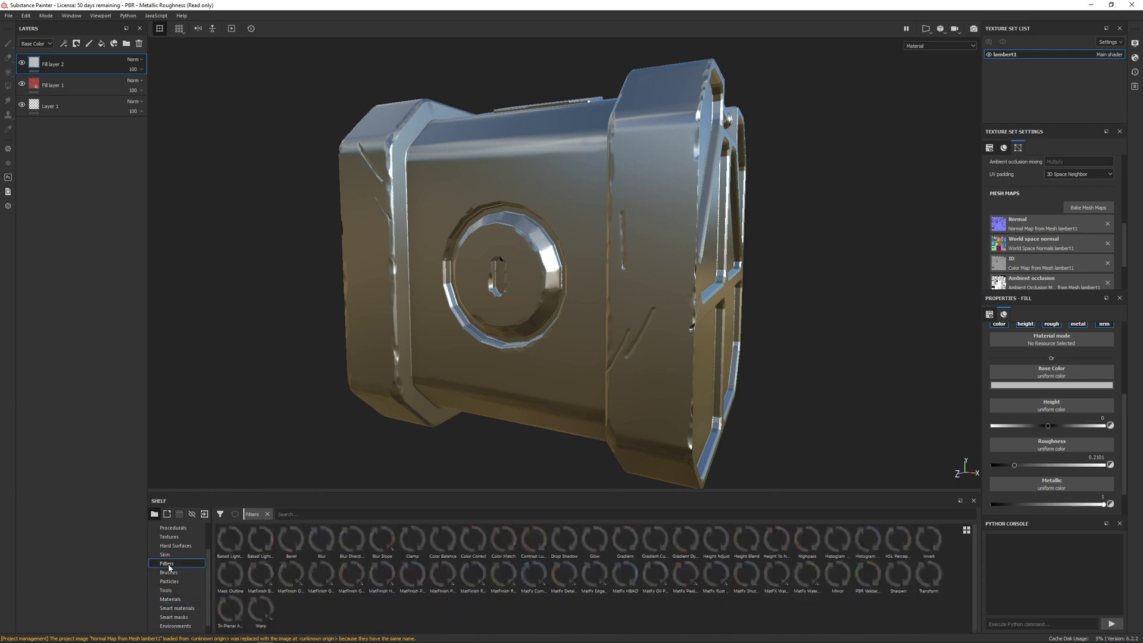
pyautogui.click(181, 536)
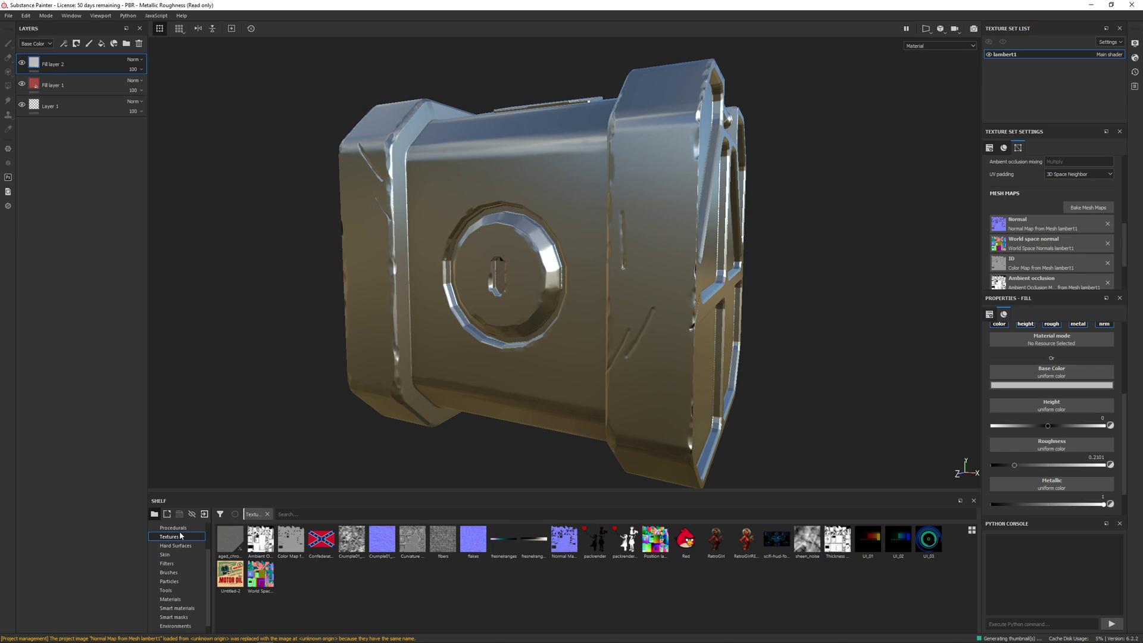
pyautogui.click(181, 529)
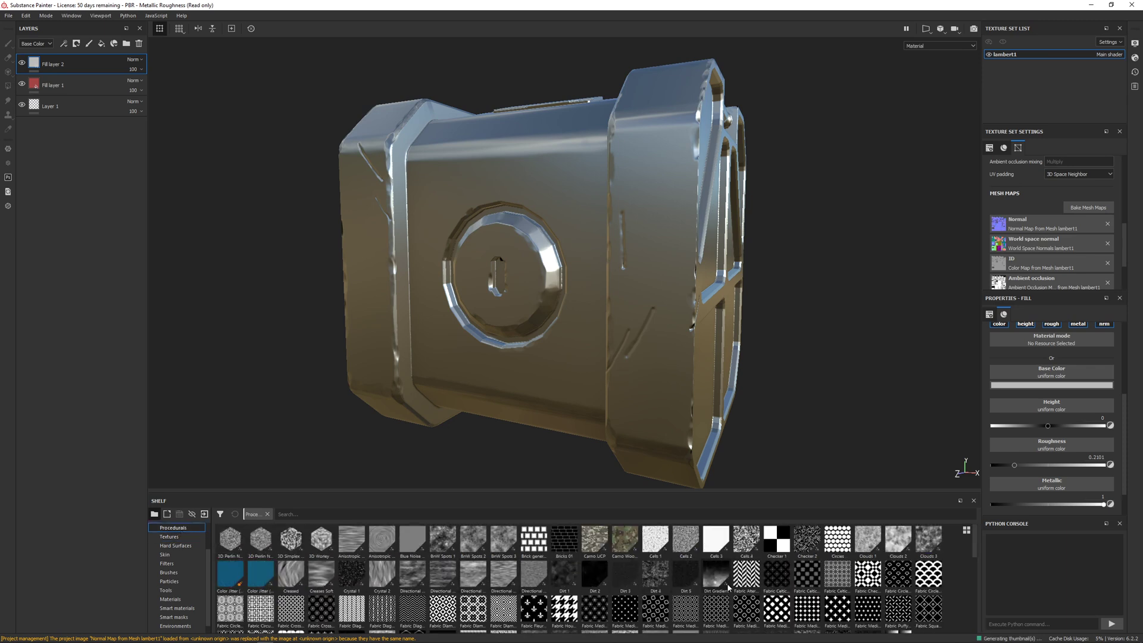
pyautogui.scroll(-5, 593, 574)
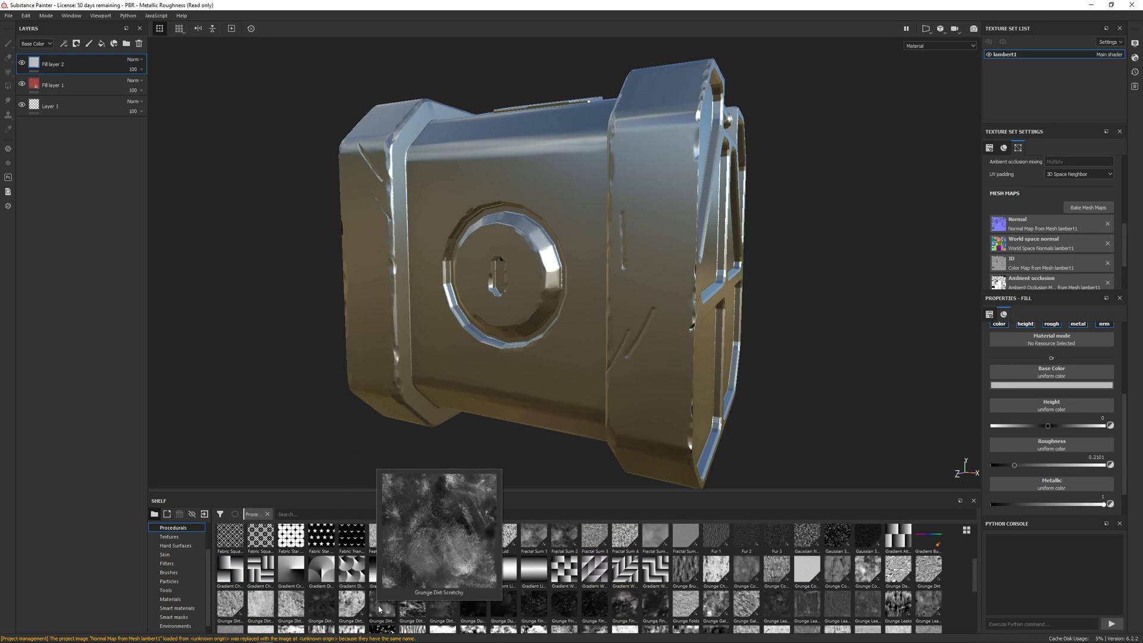
pyautogui.moveTo(379, 608); pyautogui.dragTo(1029, 444)
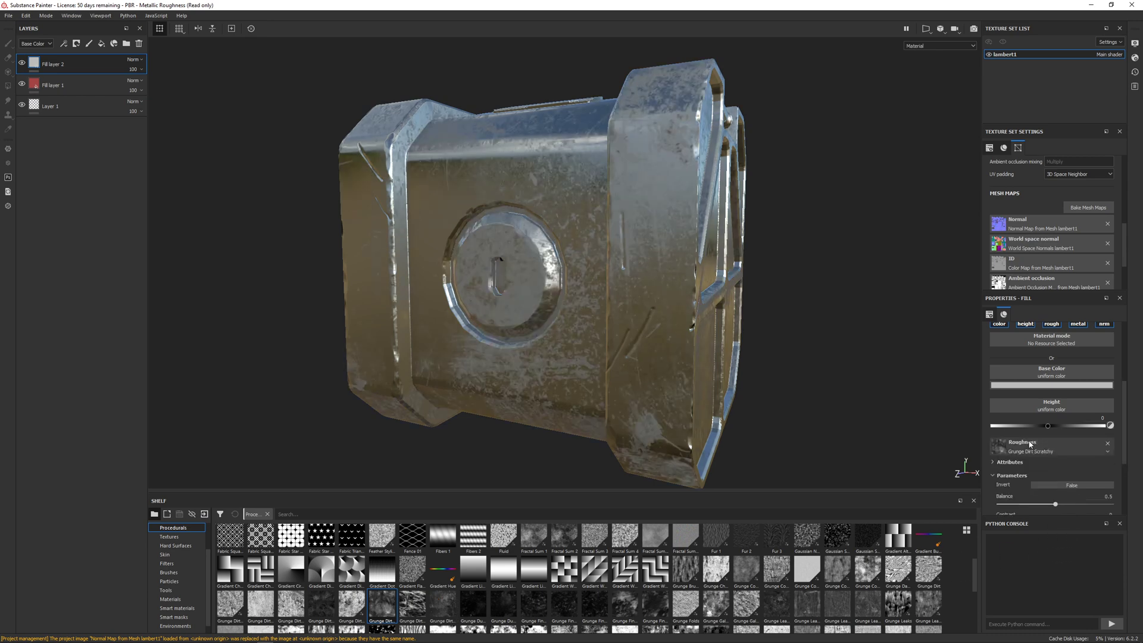
pyautogui.keyDown('alt'); pyautogui.moveTo(539, 311); pyautogui.dragTo(578, 302); pyautogui.keyUp('alt')
pyautogui.scroll(3, 597, 356)
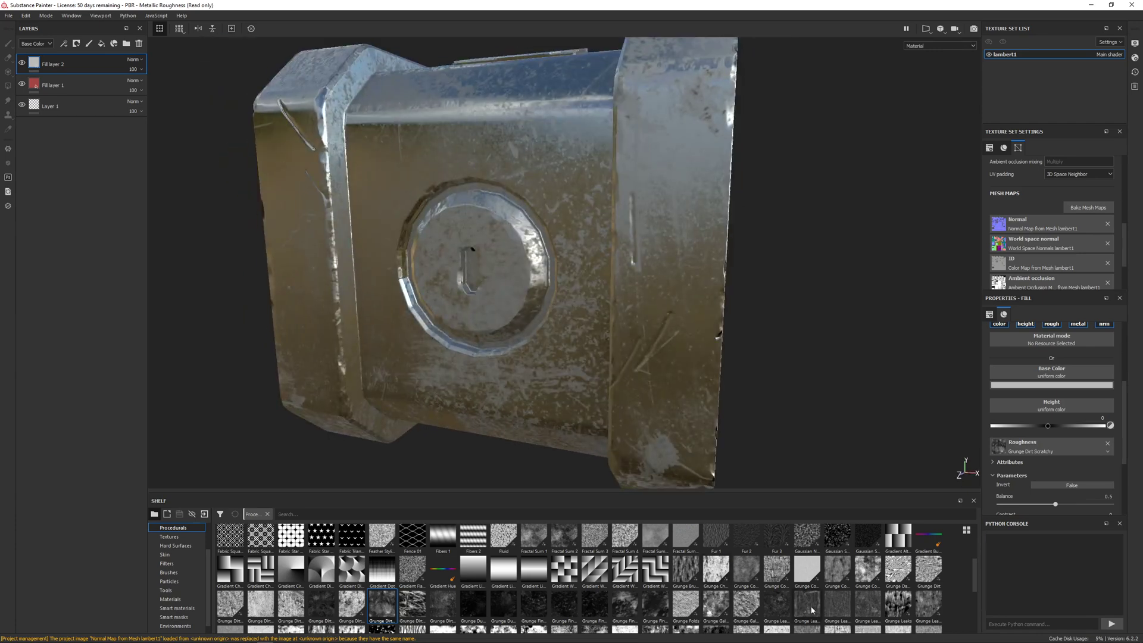
# Compare Grunge Leak Small and Grunge Leak Spots as Fill layer 2's roughness map, keeping Grunge Leak Spots.
pyautogui.moveTo(811, 610)
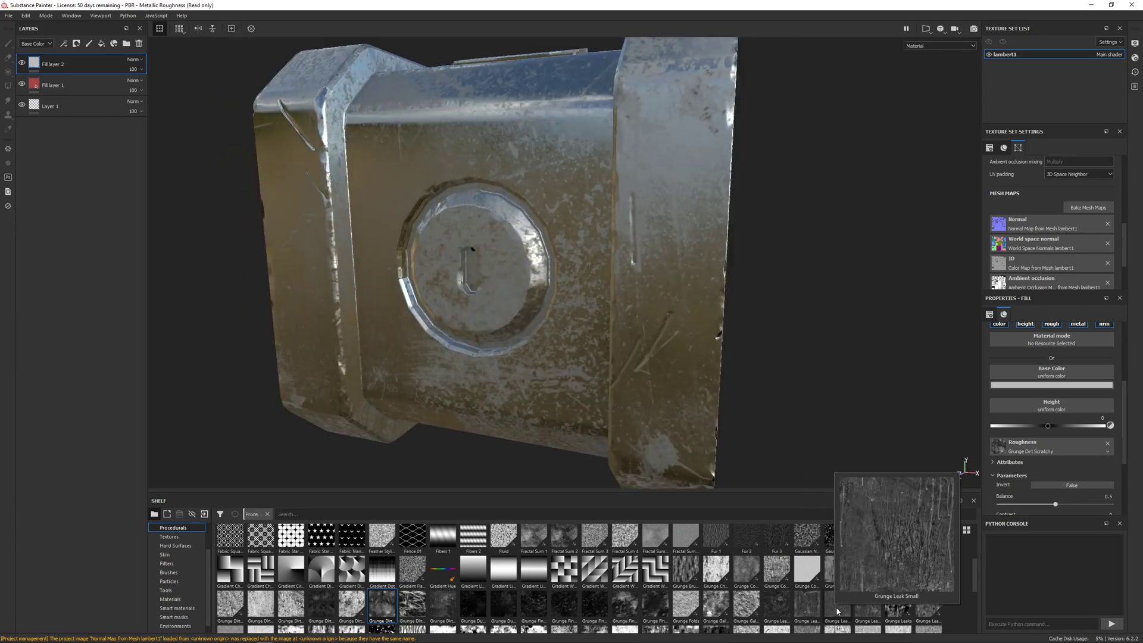
pyautogui.moveTo(836, 606); pyautogui.dragTo(1049, 444)
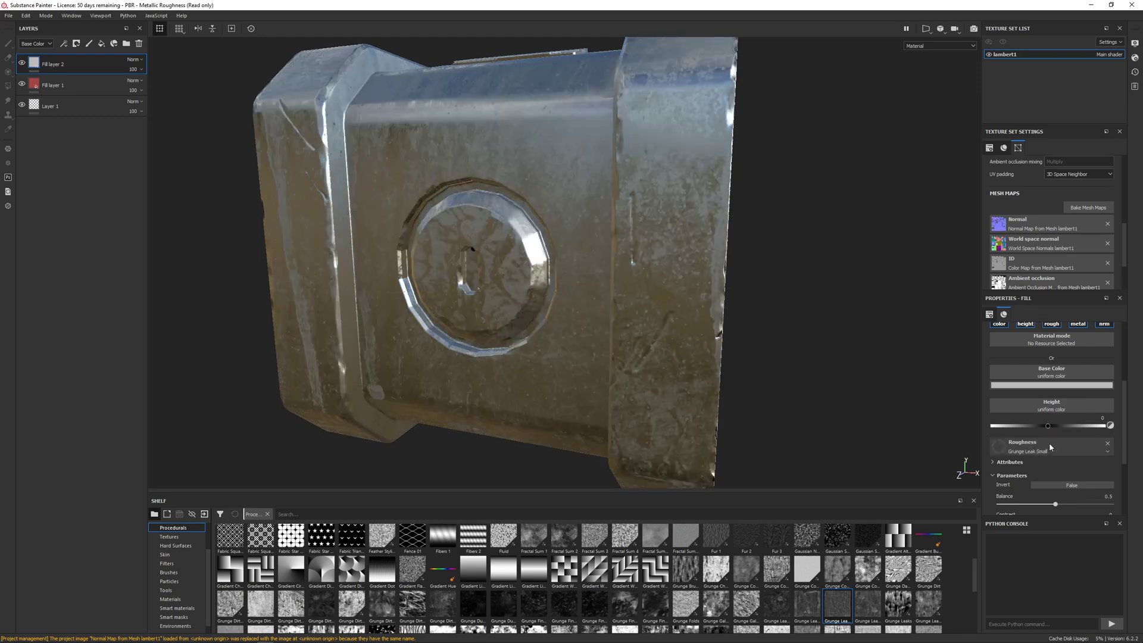
pyautogui.keyDown('alt'); pyautogui.moveTo(550, 271); pyautogui.dragTo(661, 292); pyautogui.keyUp('alt')
pyautogui.scroll(-3, 609, 274)
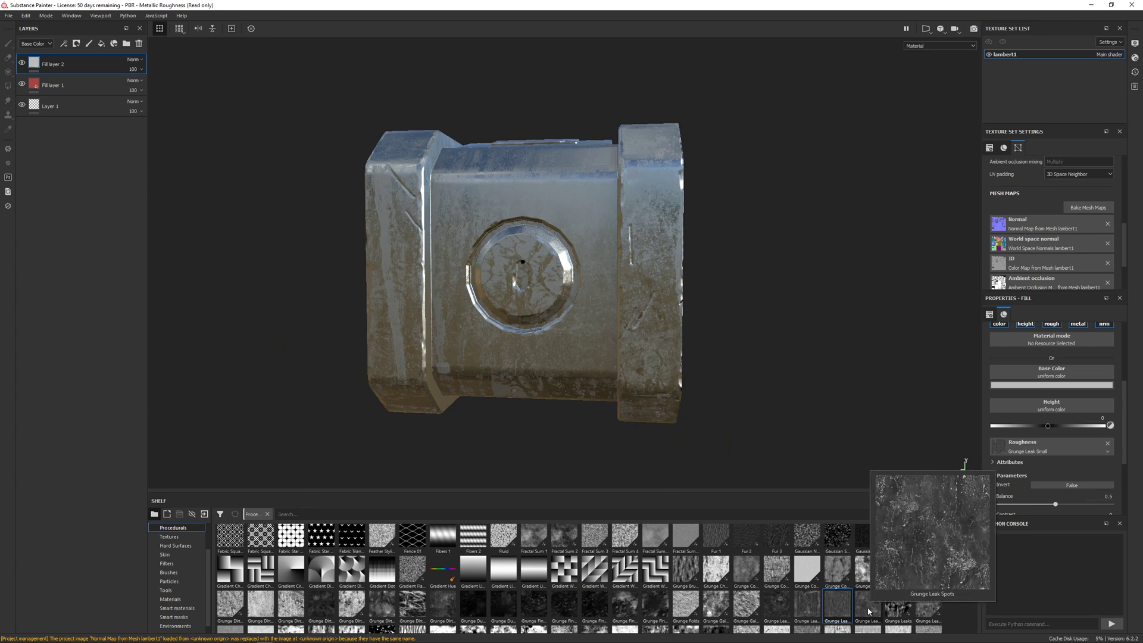
pyautogui.moveTo(868, 607); pyautogui.dragTo(1046, 449)
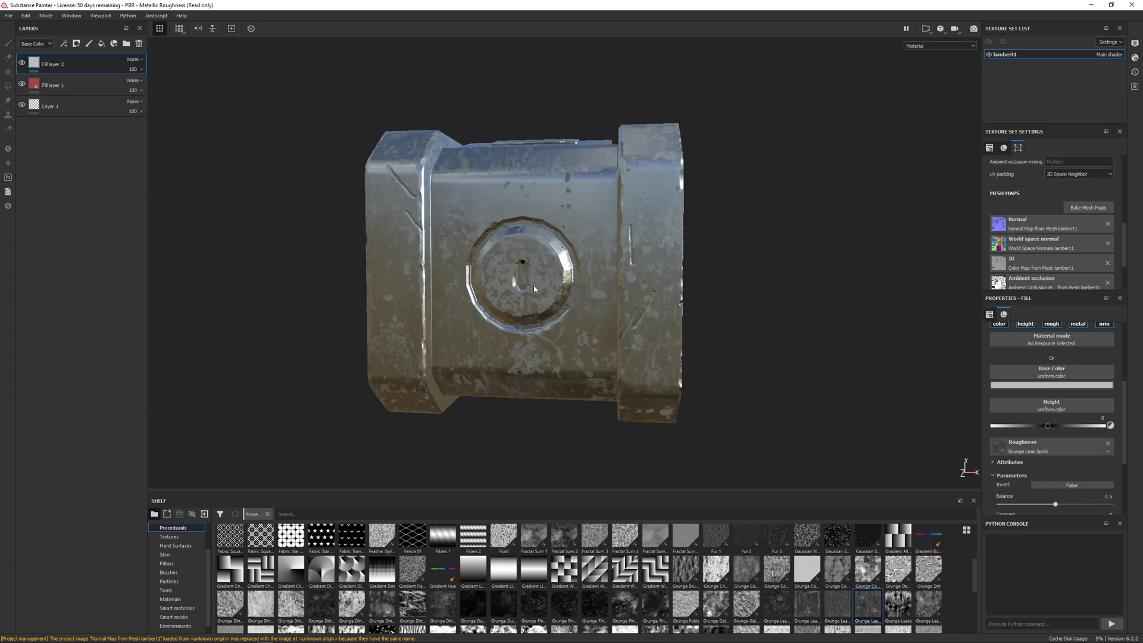
pyautogui.keyDown('alt'); pyautogui.moveTo(768, 351); pyautogui.dragTo(804, 369); pyautogui.keyUp('alt')
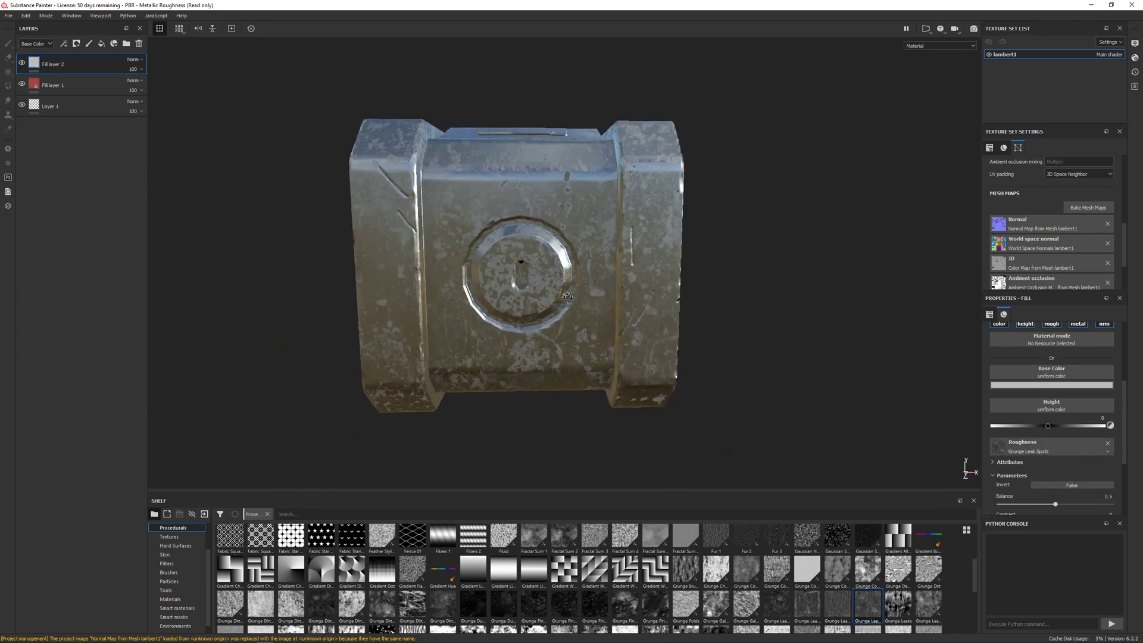
# Test a roughness grunge contrast of about 0.68, return it to 0, and set the balance to 0.51.
pyautogui.click(1000, 465)
pyautogui.click(999, 465)
pyautogui.scroll(3, 1011, 383)
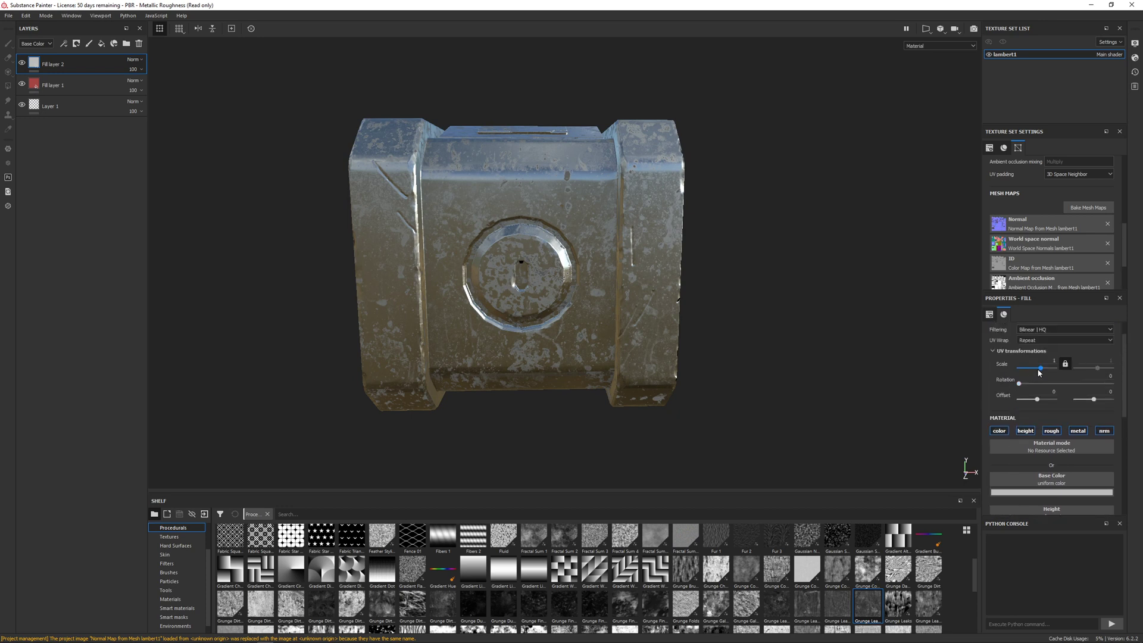
pyautogui.scroll(-5, 1027, 381)
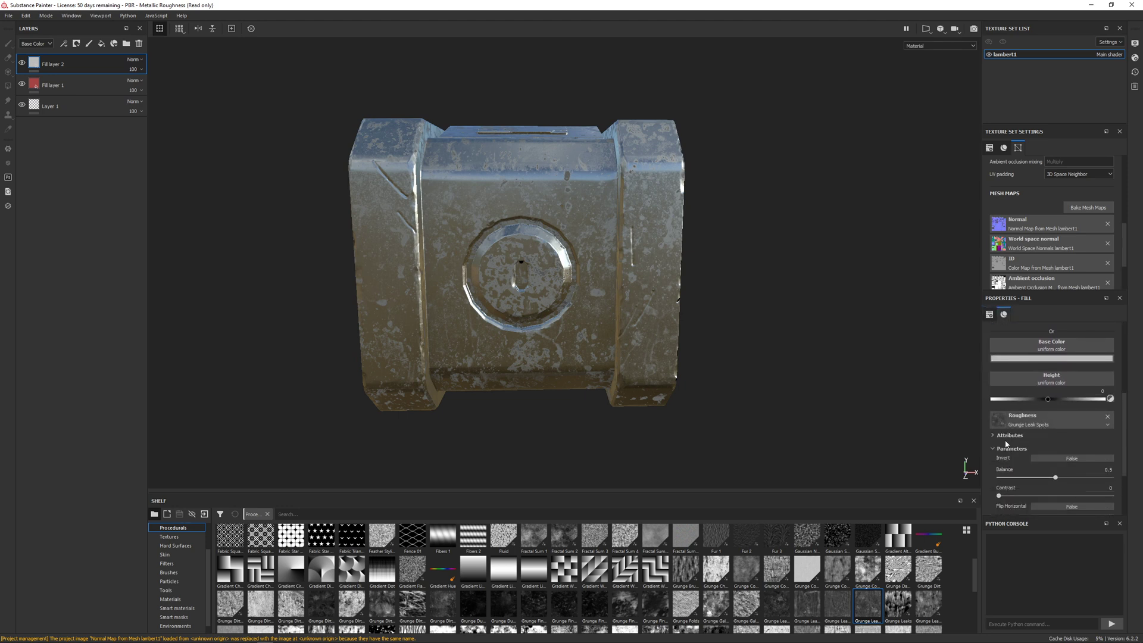
pyautogui.click(999, 495)
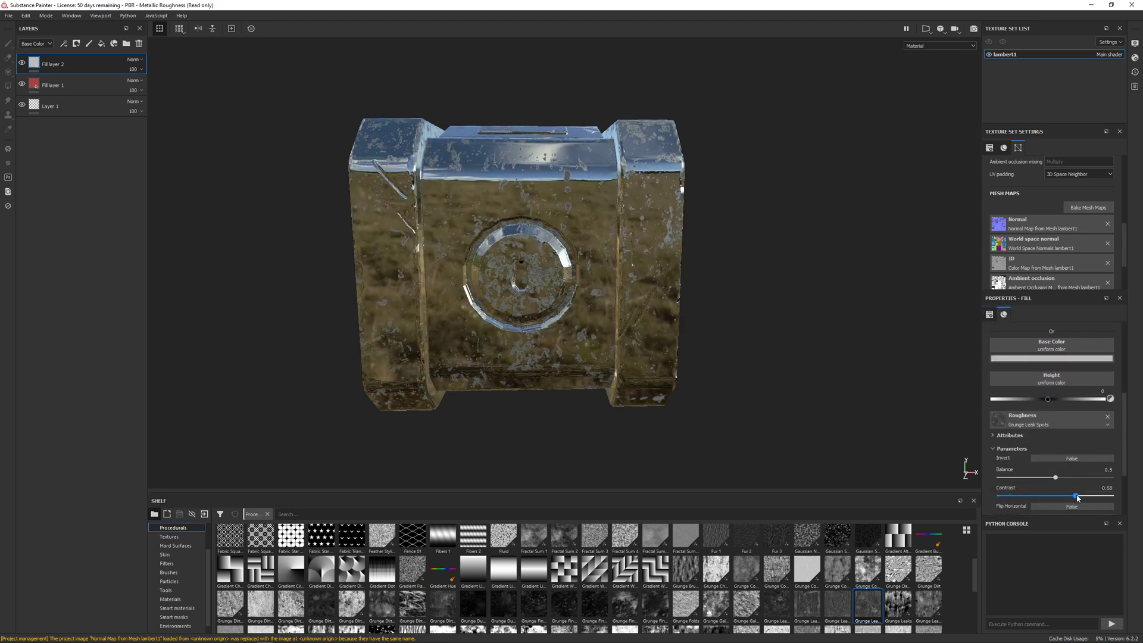
pyautogui.moveTo(1052, 478); pyautogui.dragTo(1066, 482)
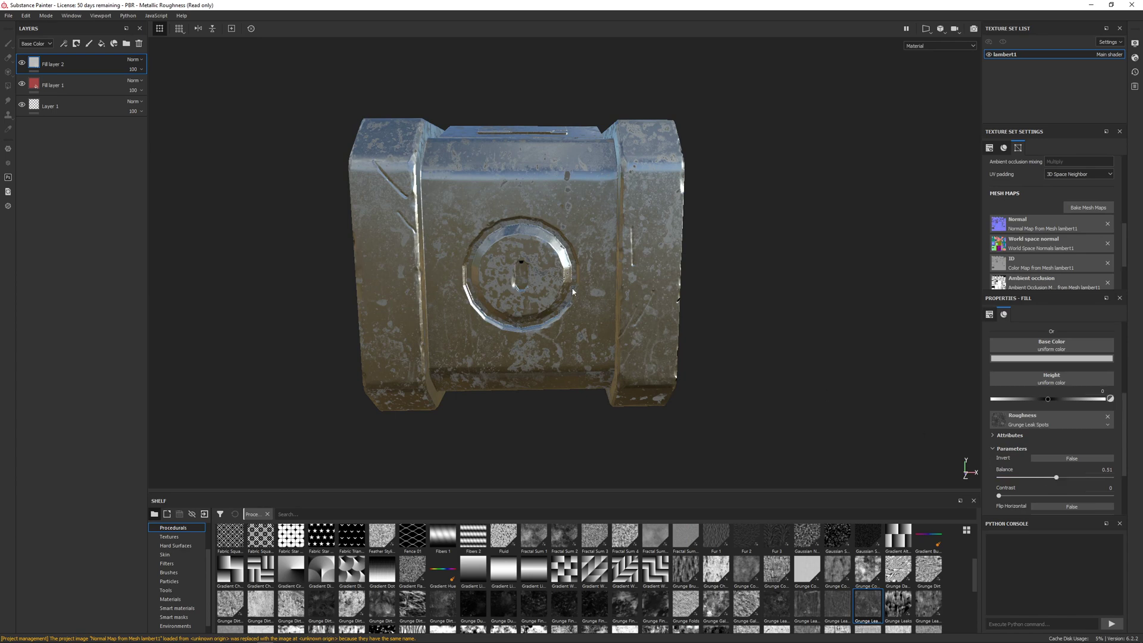
# Set the balance of the fill layer's Grunge Leak Spots roughness texture to 0.72.
pyautogui.keyDown('alt'); pyautogui.moveTo(554, 256); pyautogui.dragTo(598, 324); pyautogui.keyUp('alt')
pyautogui.scroll(6, 598, 323)
pyautogui.keyDown('alt'); pyautogui.moveTo(598, 323); pyautogui.dragTo(705, 367, button='middle'); pyautogui.keyUp('alt')
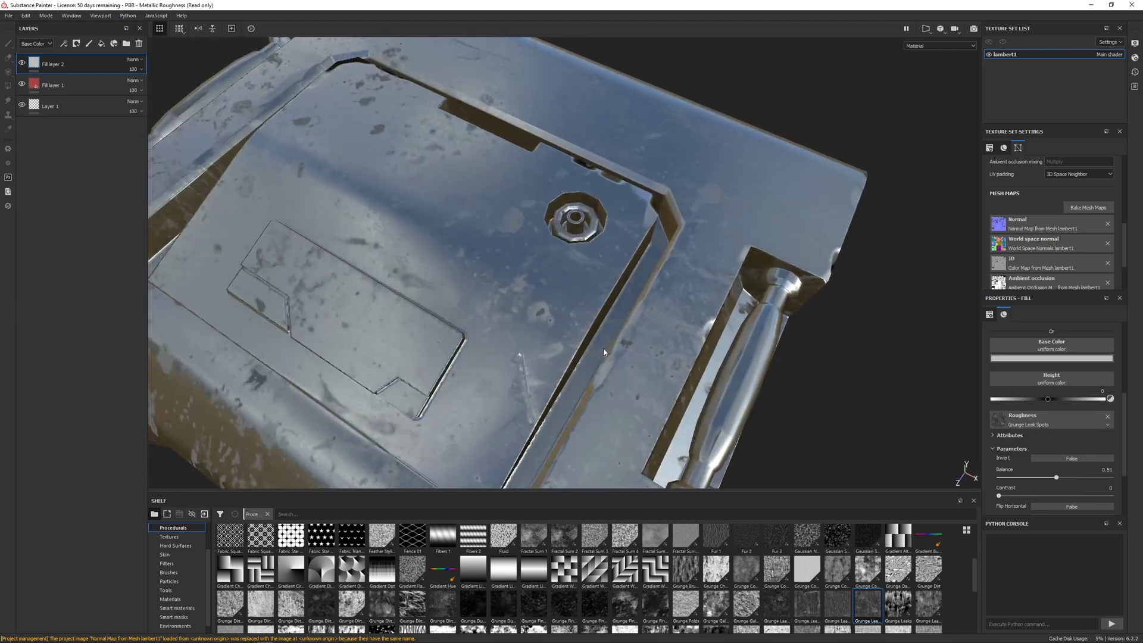
pyautogui.moveTo(705, 368)
pyautogui.keyDown('alt'); pyautogui.mouseDown()
pyautogui.moveTo(700, 390)
pyautogui.moveTo(704, 357)
pyautogui.mouseUp(); pyautogui.keyUp('alt')
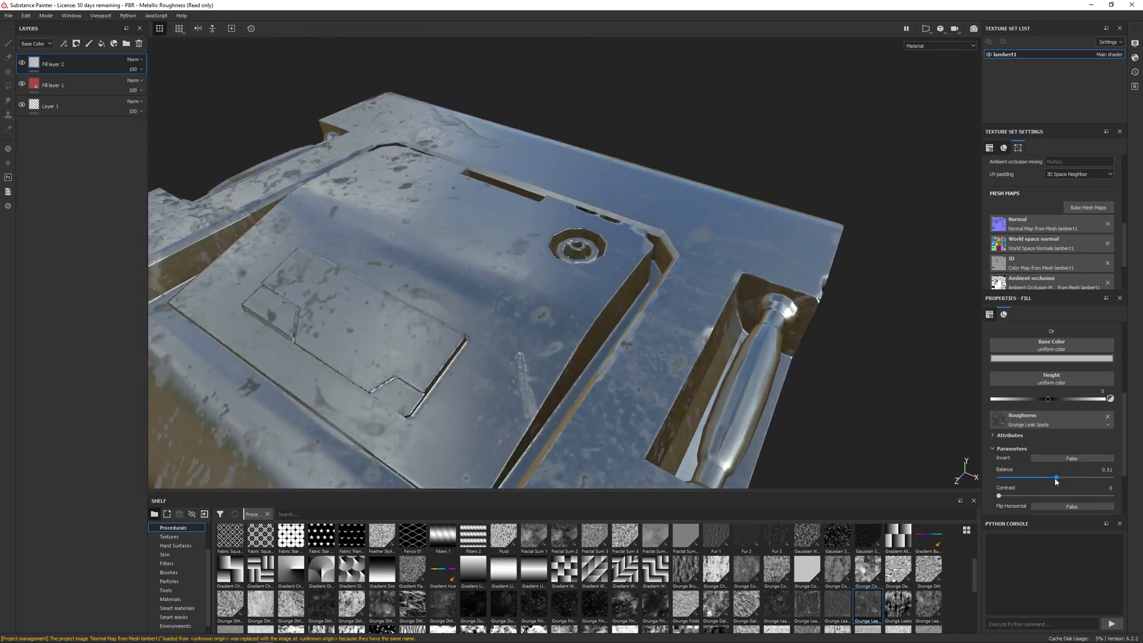
pyautogui.moveTo(1055, 477); pyautogui.dragTo(1080, 479)
# Examine the roughness spots on the crate's lid, front face and ribbed side from several angles.
pyautogui.keyDown('alt'); pyautogui.moveTo(468, 339); pyautogui.dragTo(576, 296, button='middle'); pyautogui.keyUp('alt')
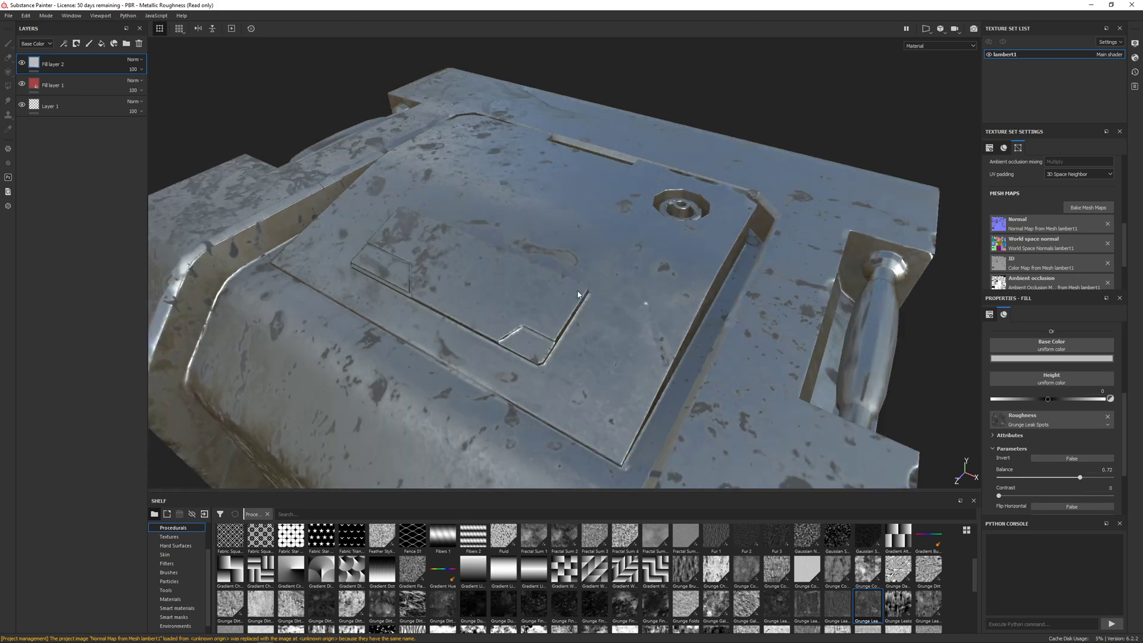
pyautogui.scroll(4, 576, 297)
pyautogui.scroll(-6, 576, 297)
pyautogui.keyDown('alt'); pyautogui.moveTo(580, 299); pyautogui.dragTo(620, 325); pyautogui.keyUp('alt')
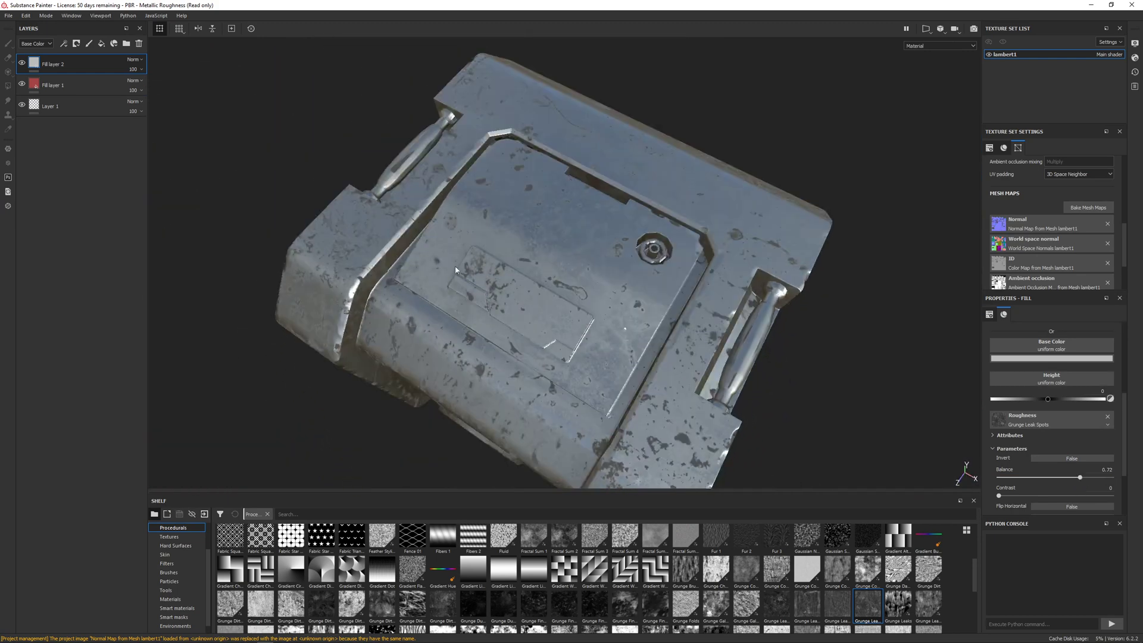
pyautogui.keyDown('alt'); pyautogui.moveTo(455, 270); pyautogui.dragTo(557, 318); pyautogui.keyUp('alt')
pyautogui.scroll(2, 544, 329)
pyautogui.keyDown('alt'); pyautogui.moveTo(532, 429); pyautogui.dragTo(445, 289); pyautogui.keyUp('alt')
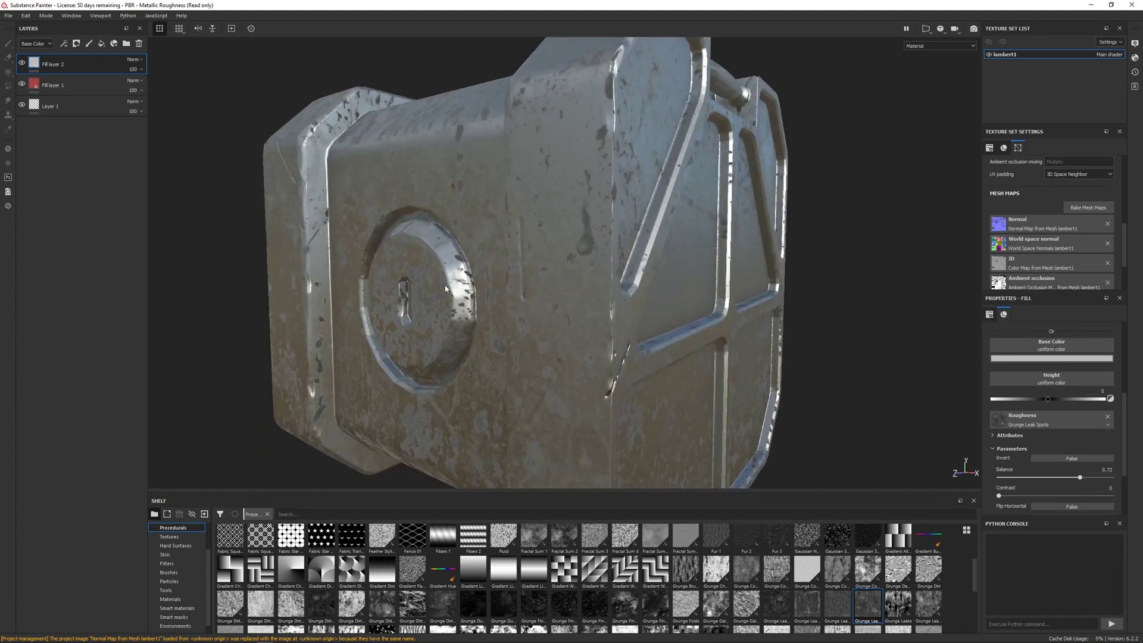
pyautogui.keyDown('alt'); pyautogui.moveTo(602, 423); pyautogui.dragTo(633, 285); pyautogui.keyUp('alt')
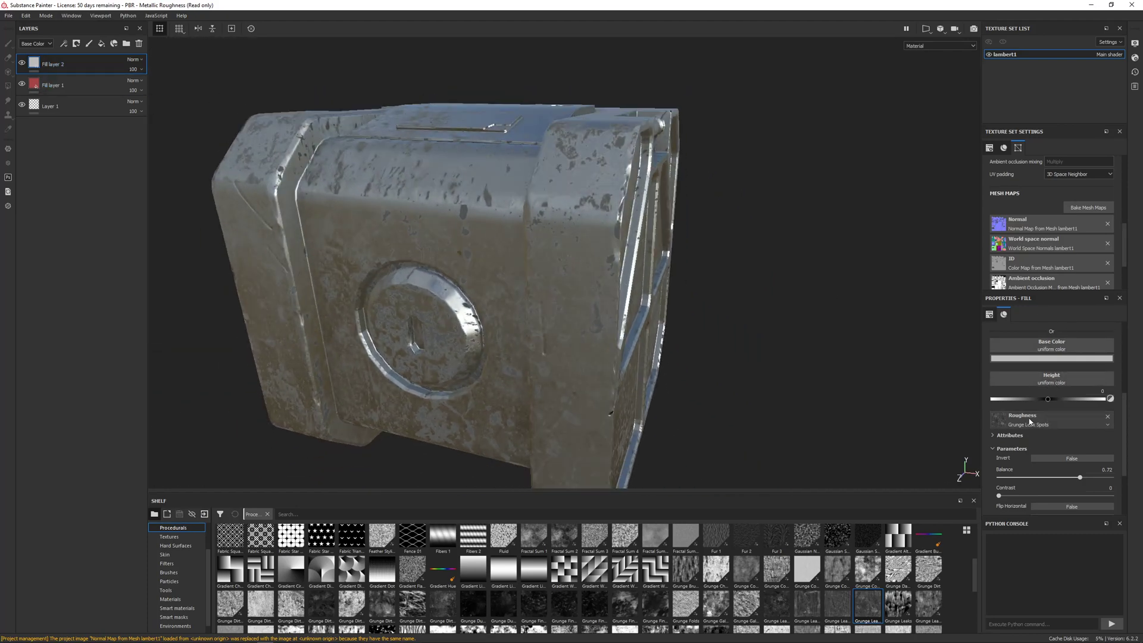
# Assign the Grunge Leak Spots texture to the fill layer's height channel.
pyautogui.scroll(3, 1036, 418)
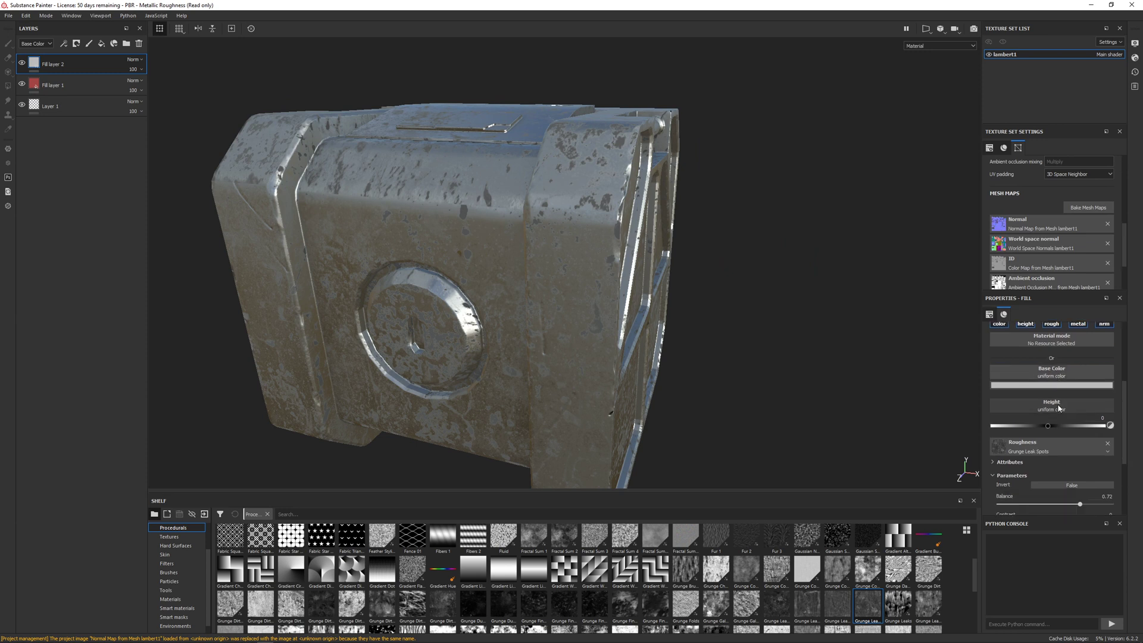
pyautogui.scroll(-3, 1059, 408)
pyautogui.click(1052, 383)
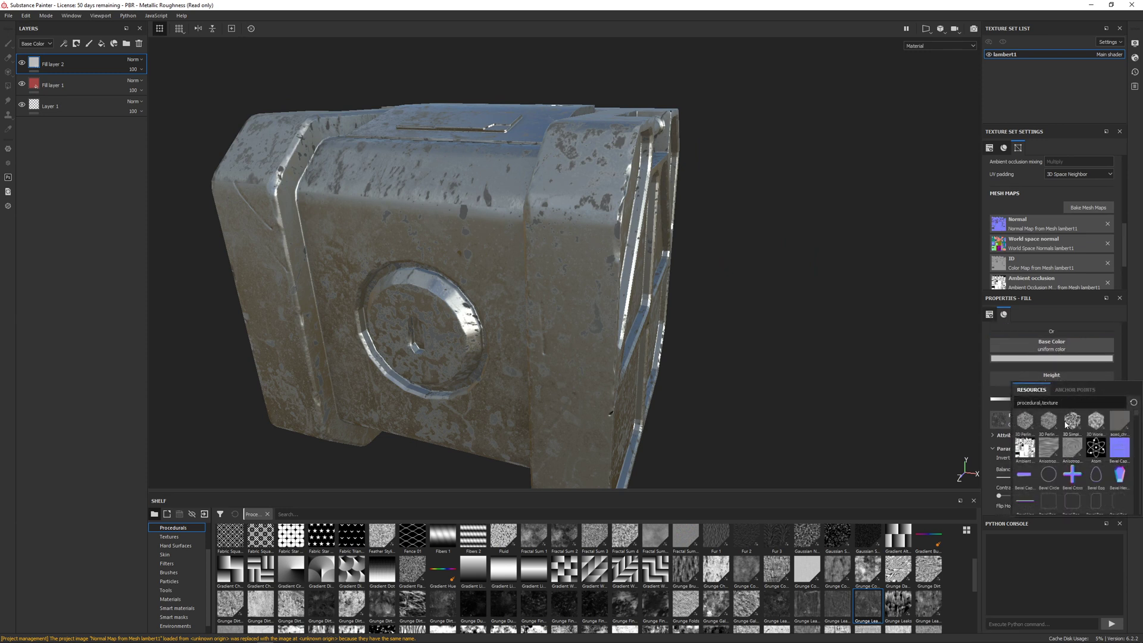
pyautogui.scroll(-5, 1051, 423)
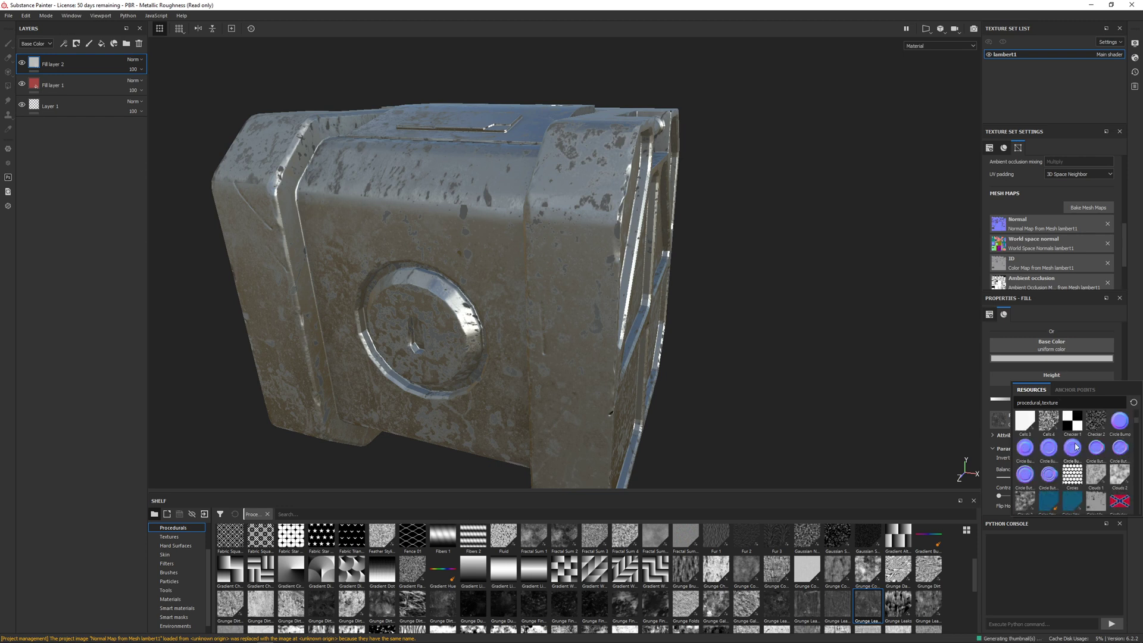
pyautogui.click(1045, 588)
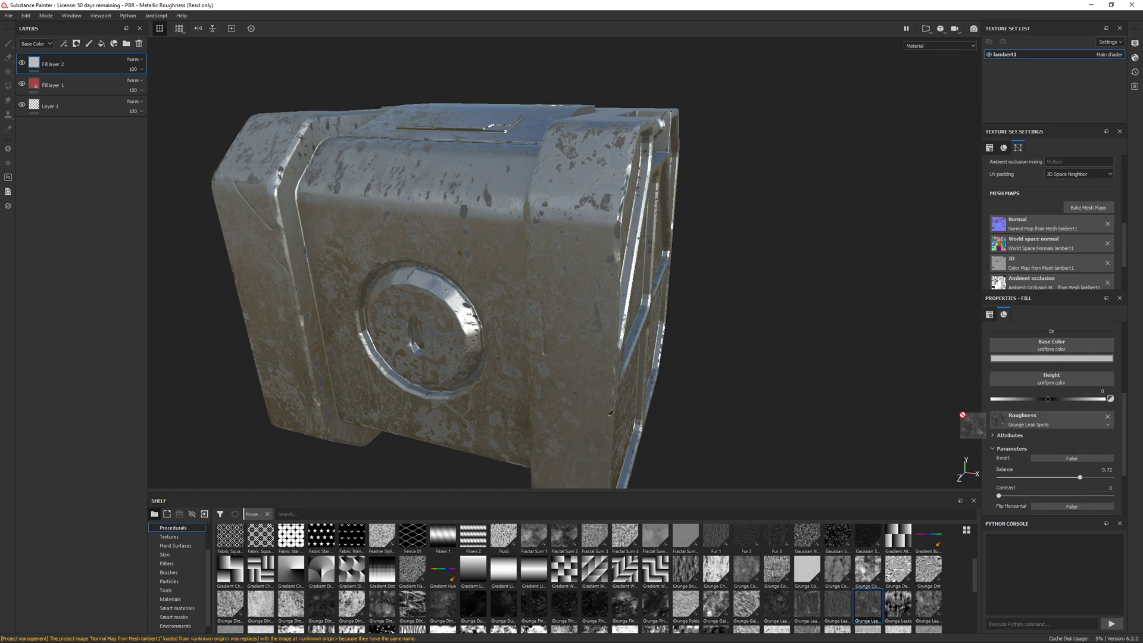
pyautogui.moveTo(1040, 384); pyautogui.dragTo(1040, 385)
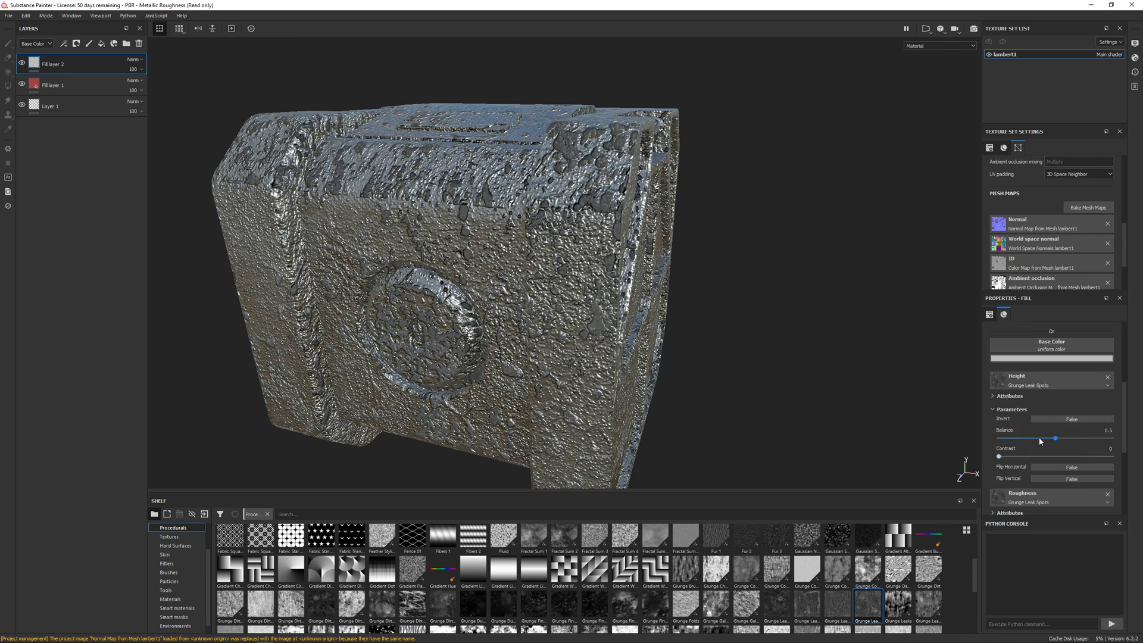
# Set the height texture's balance to 0.03 and contrast to 0, and check the relief on the crate.
pyautogui.moveTo(1036, 440); pyautogui.dragTo(999, 438)
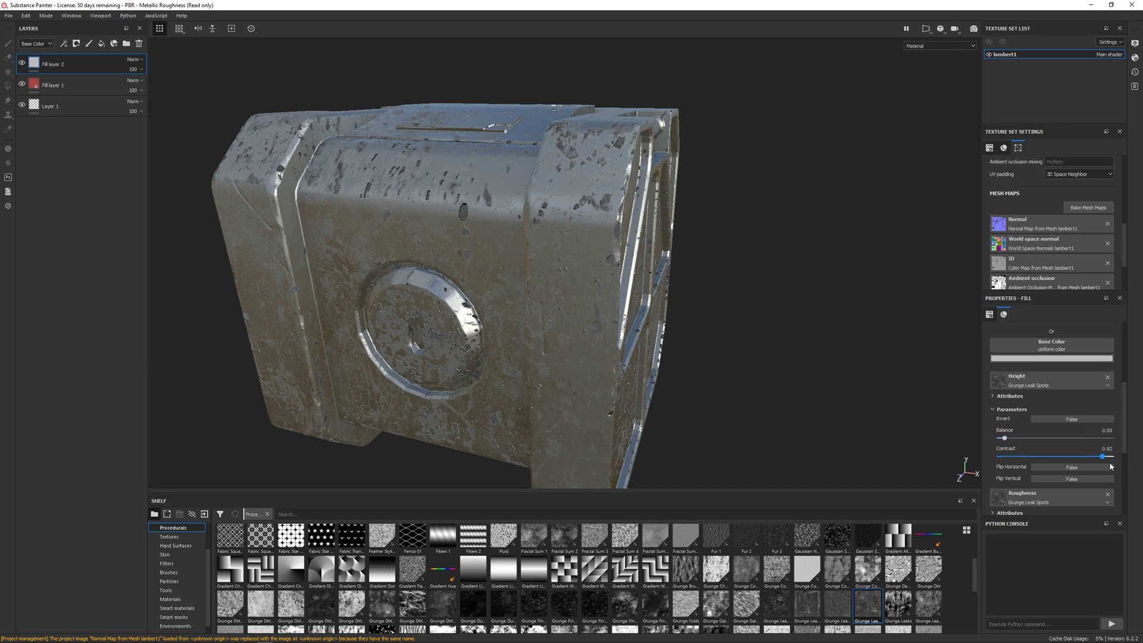
pyautogui.moveTo(1006, 438); pyautogui.dragTo(1013, 439)
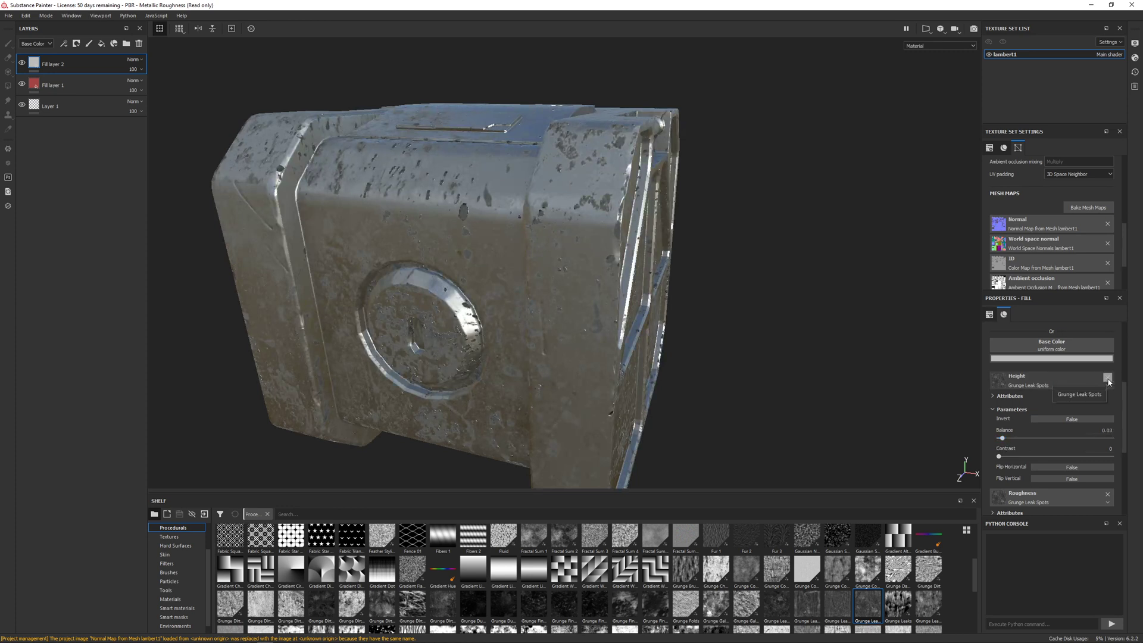
pyautogui.scroll(-3, 580, 225)
pyautogui.keyDown('alt'); pyautogui.moveTo(580, 225); pyautogui.dragTo(638, 210); pyautogui.keyUp('alt')
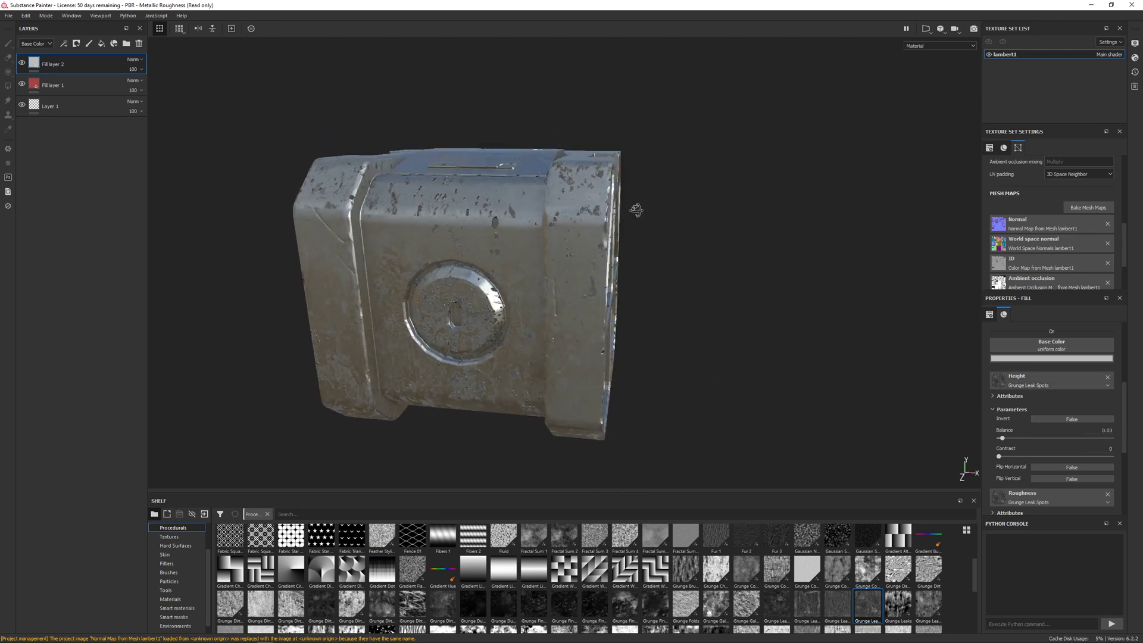
pyautogui.scroll(6, 569, 221)
pyautogui.keyDown('alt'); pyautogui.moveTo(570, 221); pyautogui.dragTo(417, 238); pyautogui.keyUp('alt')
pyautogui.scroll(-6, 577, 280)
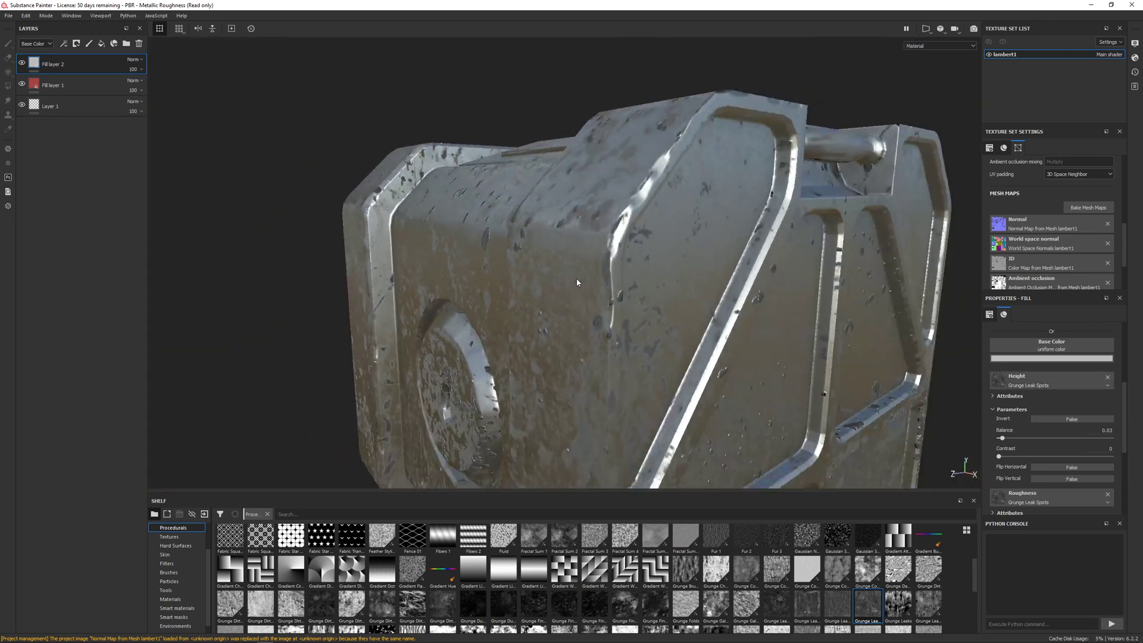
# Remove the Grunge Leak Spots texture from the fill layer's height channel.
pyautogui.keyDown('alt'); pyautogui.moveTo(577, 280); pyautogui.dragTo(637, 315); pyautogui.keyUp('alt')
pyautogui.scroll(2, 454, 279)
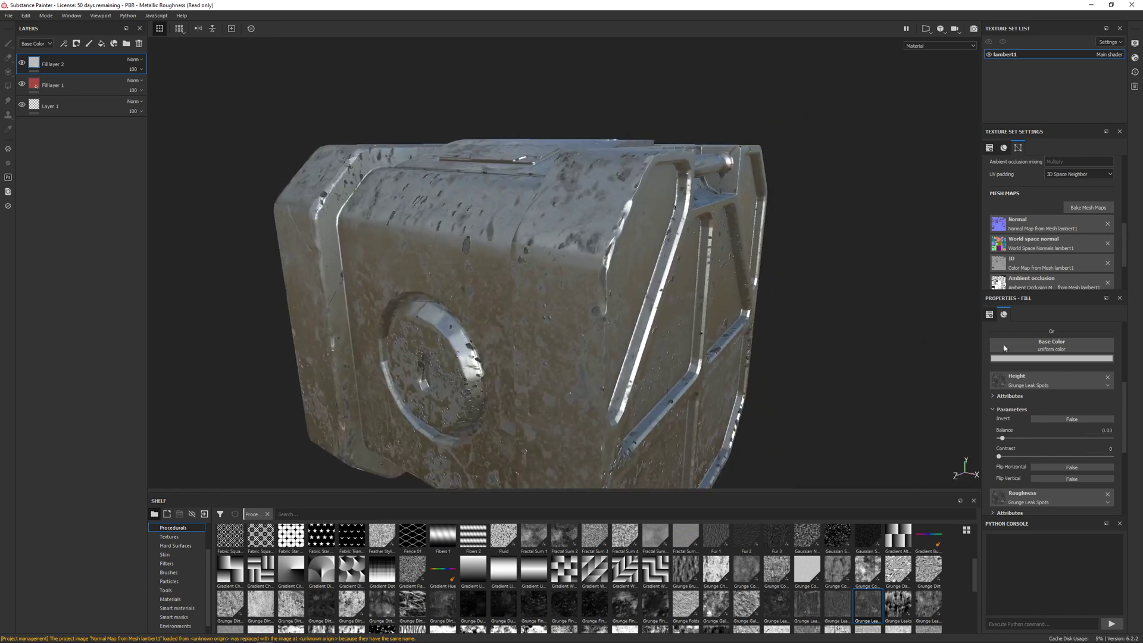
pyautogui.click(1107, 377)
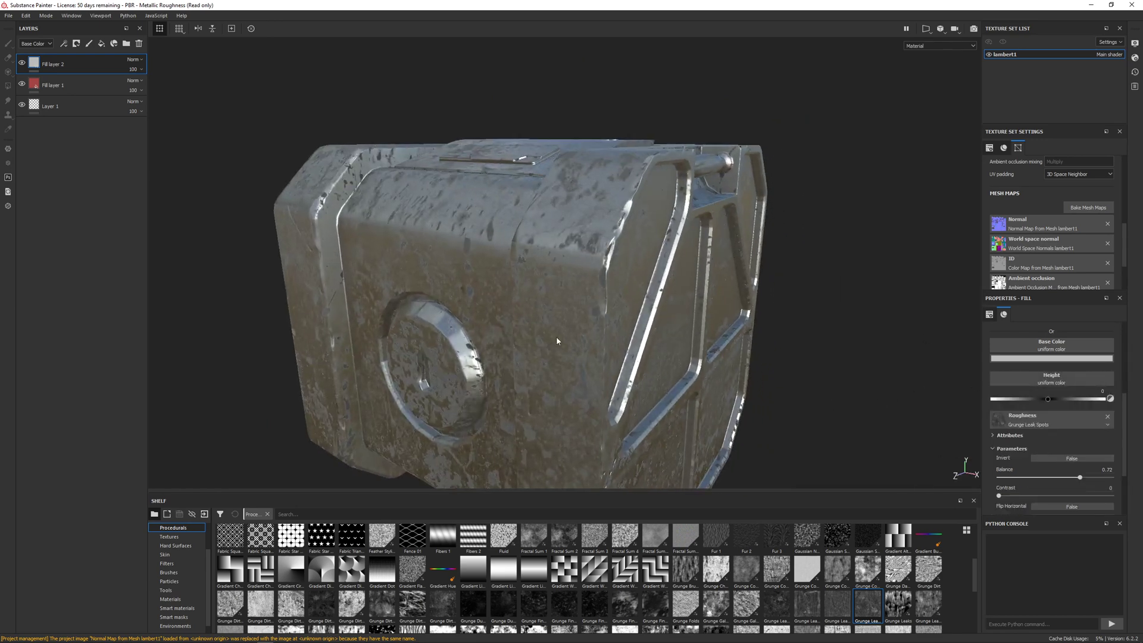
pyautogui.scroll(3, 557, 341)
# Try assigning the Grunge Leak Spots texture to the fill layer's base color, and undo it.
pyautogui.scroll(1, 1081, 433)
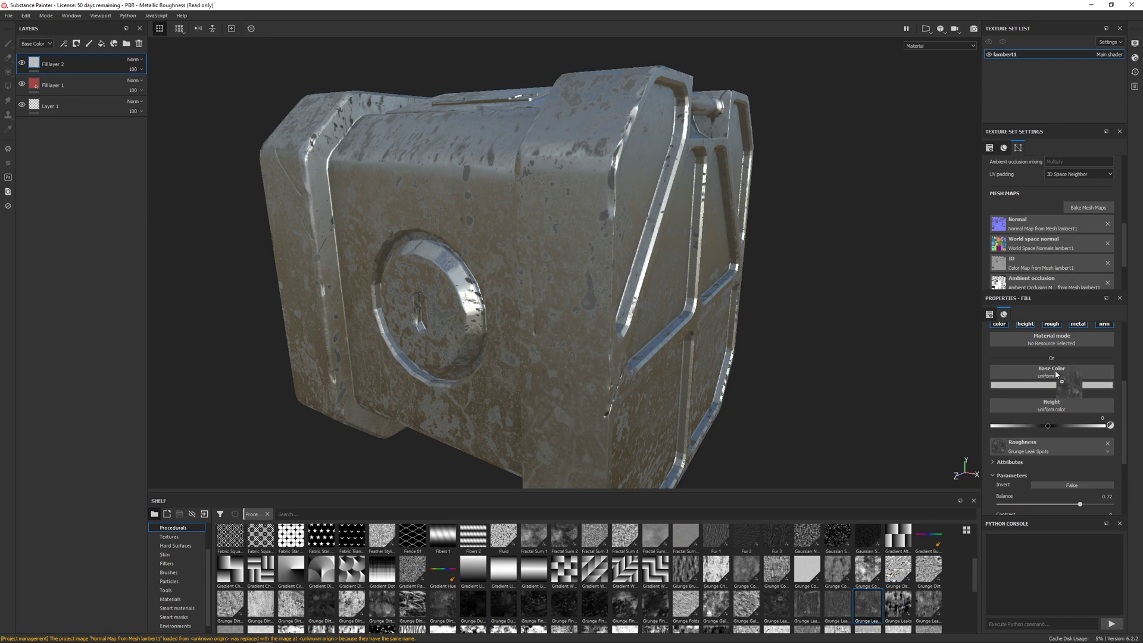
pyautogui.moveTo(1055, 374); pyautogui.dragTo(1057, 374)
pyautogui.keyDown('alt'); pyautogui.moveTo(458, 239); pyautogui.dragTo(846, 388); pyautogui.keyUp('alt')
pyautogui.hotkey('ctrl', 'z')
# Try Tri-planar projection on the fill layer and check the crate's front face.
pyautogui.scroll(5, 1057, 427)
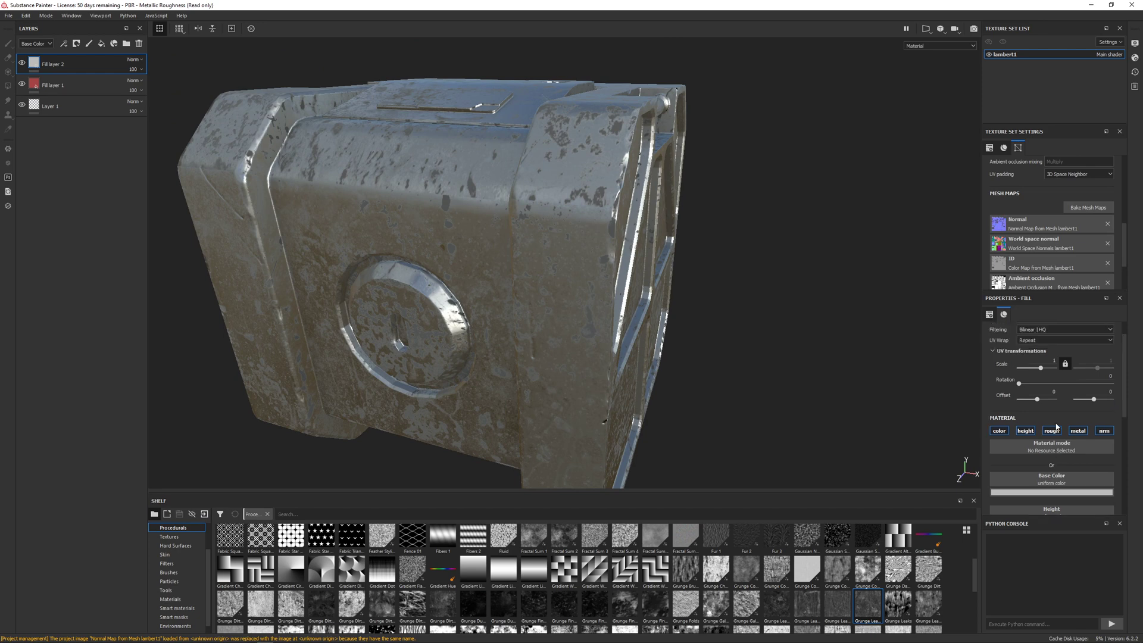
pyautogui.click(1034, 345)
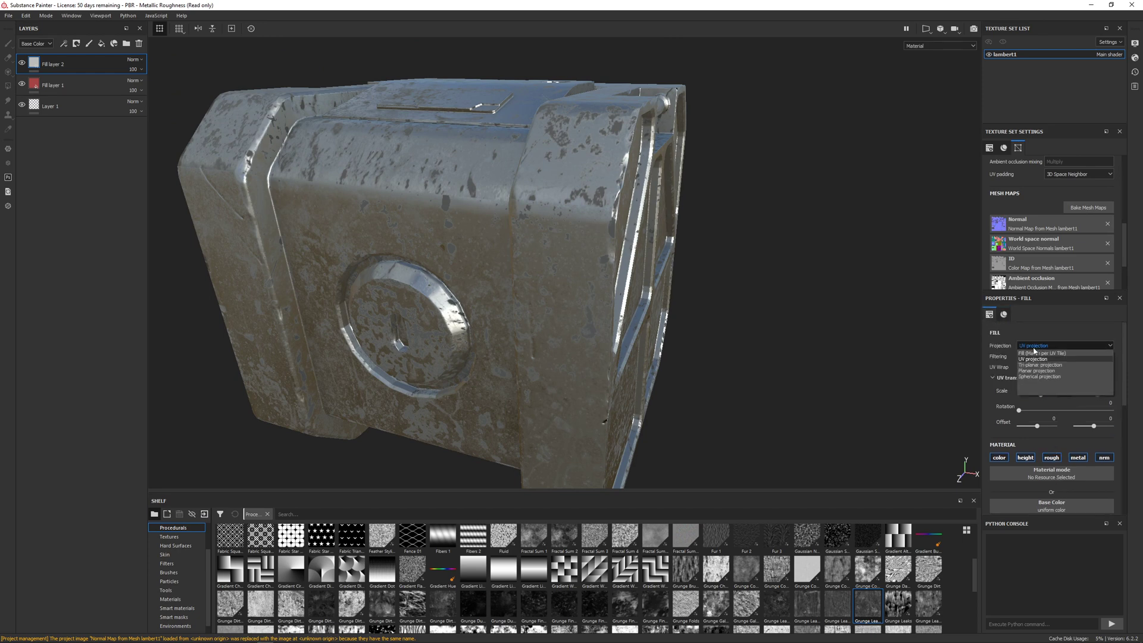
pyautogui.click(1035, 365)
pyautogui.keyDown('alt'); pyautogui.moveTo(387, 304); pyautogui.dragTo(630, 273); pyautogui.keyUp('alt')
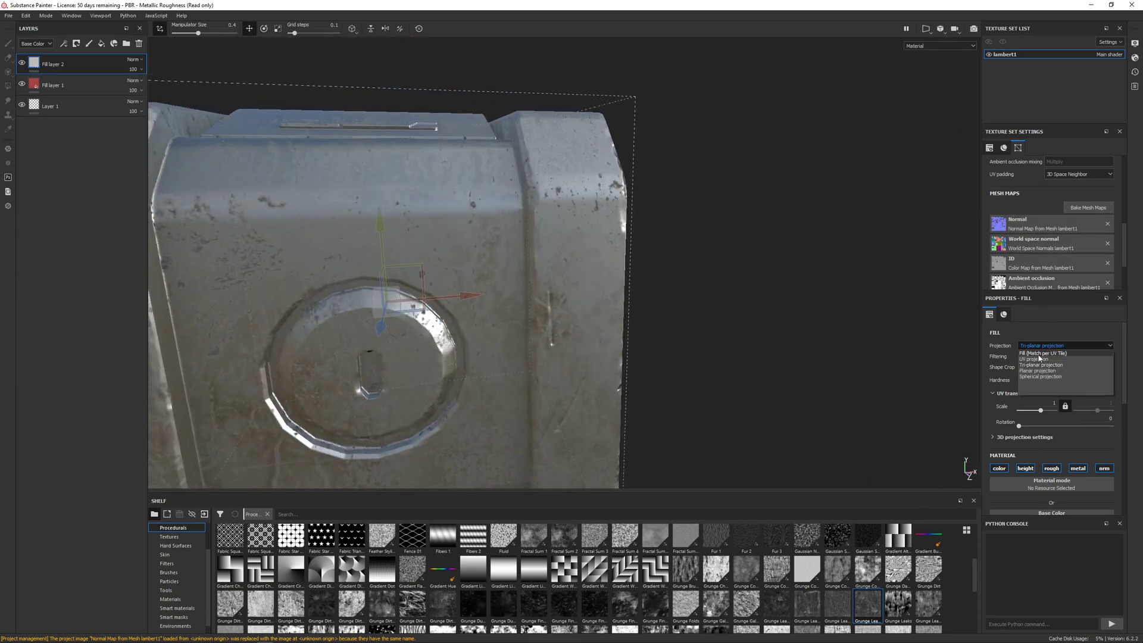
# Return the fill layer to UV projection and compare the grunge on the crate's lid and front.
pyautogui.click(1039, 361)
pyautogui.keyDown('alt'); pyautogui.moveTo(441, 108); pyautogui.dragTo(591, 224); pyautogui.keyUp('alt')
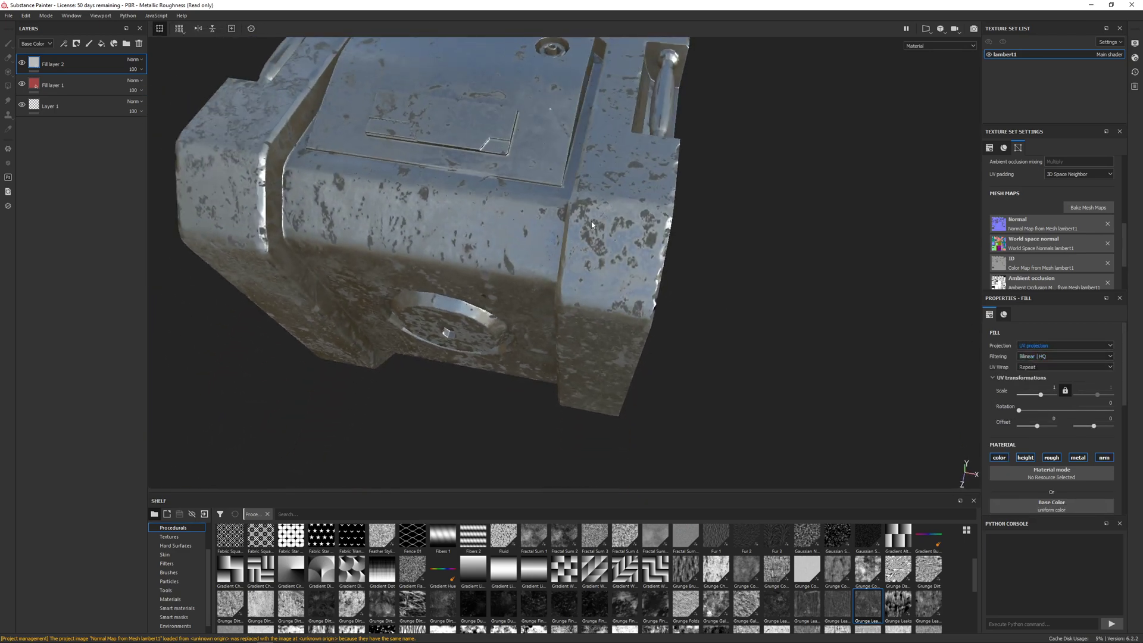
pyautogui.moveTo(600, 280)
pyautogui.keyDown('alt'); pyautogui.mouseDown()
pyautogui.moveTo(593, 252)
pyautogui.moveTo(616, 205)
pyautogui.mouseUp(); pyautogui.keyUp('alt')
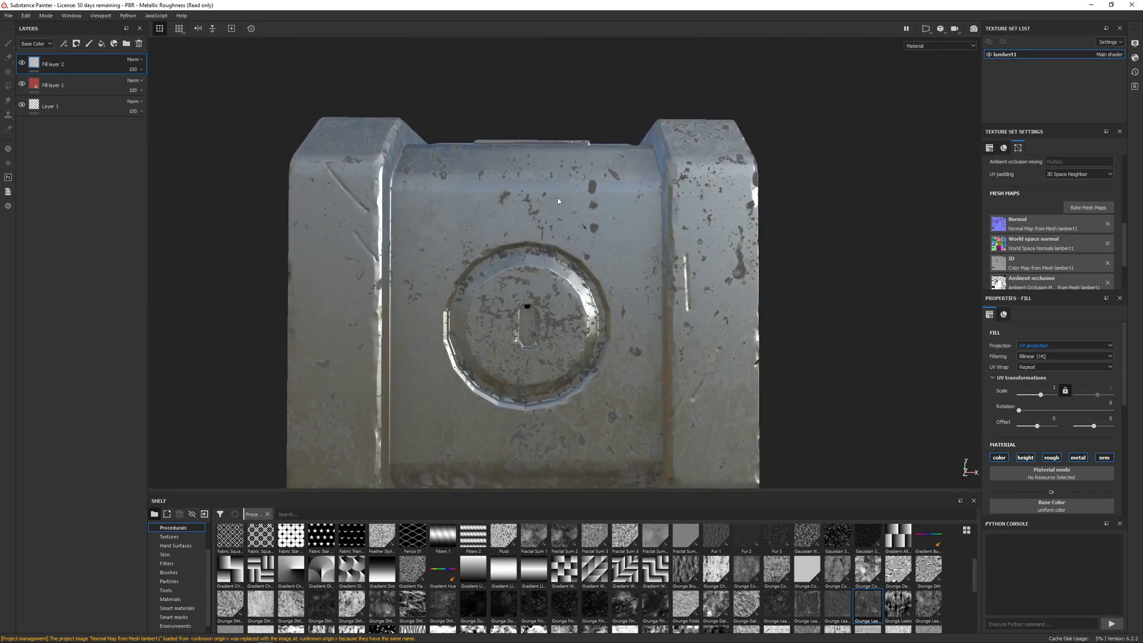
# Examine close up how the UV-projected grunge runs over the crate's front edge and the handle recess.
pyautogui.keyDown('alt'); pyautogui.moveTo(640, 337); pyautogui.dragTo(577, 372); pyautogui.keyUp('alt')
pyautogui.keyDown('alt'); pyautogui.moveTo(577, 372); pyautogui.dragTo(579, 267, button='right'); pyautogui.keyUp('alt')
pyautogui.keyDown('alt'); pyautogui.moveTo(579, 267); pyautogui.dragTo(546, 231); pyautogui.keyUp('alt')
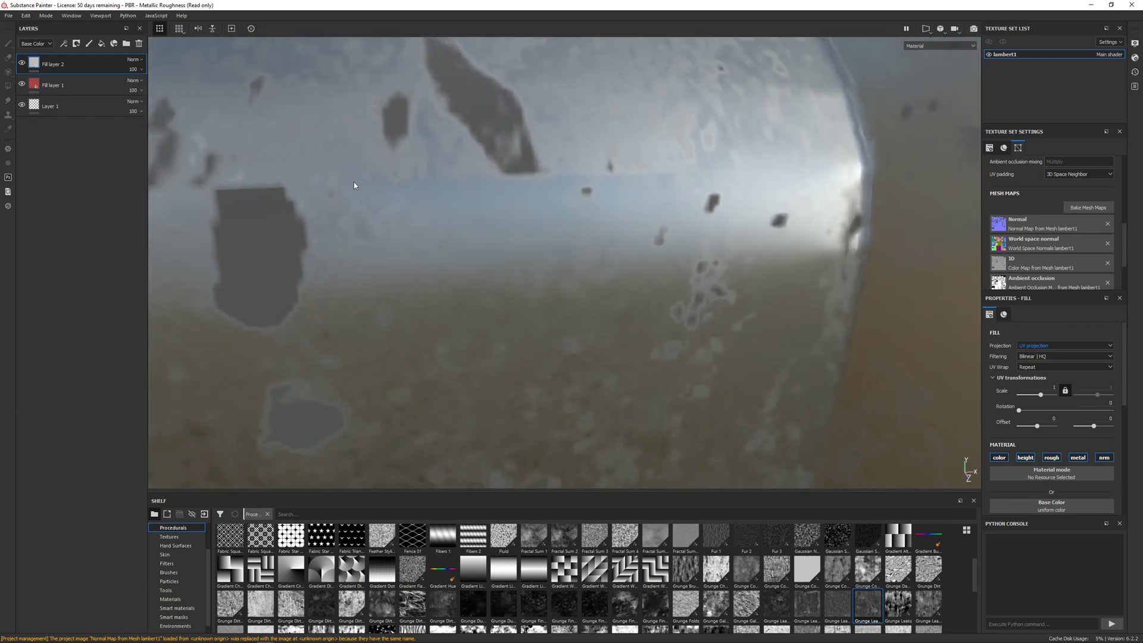
pyautogui.keyDown('alt'); pyautogui.moveTo(803, 213); pyautogui.dragTo(786, 335, button='right'); pyautogui.keyUp('alt')
pyautogui.keyDown('alt'); pyautogui.moveTo(785, 335); pyautogui.dragTo(452, 333); pyautogui.keyUp('alt')
pyautogui.keyDown('alt'); pyautogui.moveTo(452, 334); pyautogui.dragTo(512, 374, button='right'); pyautogui.keyUp('alt')
pyautogui.keyDown('alt'); pyautogui.moveTo(512, 374); pyautogui.dragTo(485, 405); pyautogui.keyUp('alt')
pyautogui.keyDown('alt'); pyautogui.moveTo(485, 404); pyautogui.dragTo(544, 263, button='right'); pyautogui.keyUp('alt')
pyautogui.keyDown('alt'); pyautogui.moveTo(544, 263); pyautogui.dragTo(652, 278); pyautogui.keyUp('alt')
pyautogui.keyDown('alt'); pyautogui.moveTo(652, 279); pyautogui.dragTo(506, 276, button='right'); pyautogui.keyUp('alt')
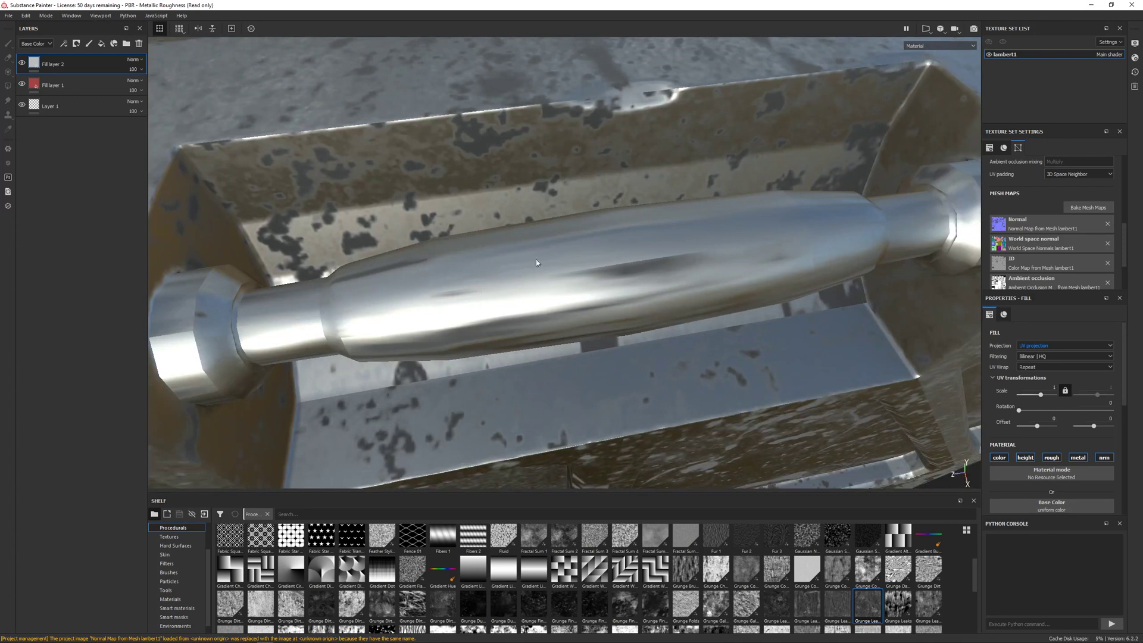
# Change the fill layer's projection to Tri-planar projection and check the handle area.
pyautogui.scroll(5, 1060, 194)
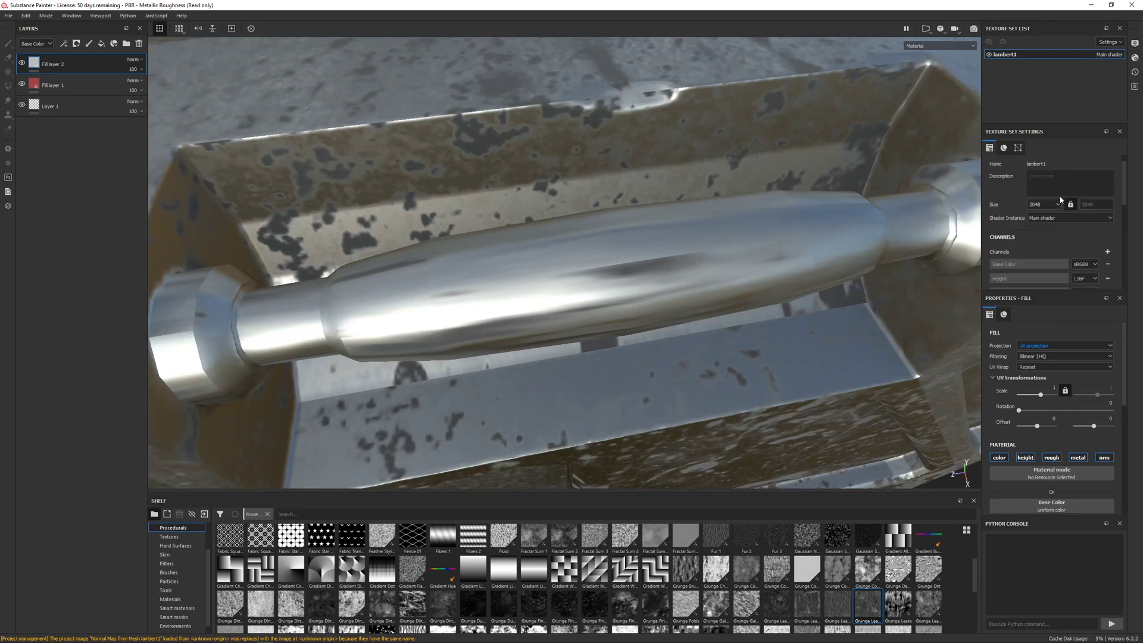
pyautogui.scroll(-3, 1031, 205)
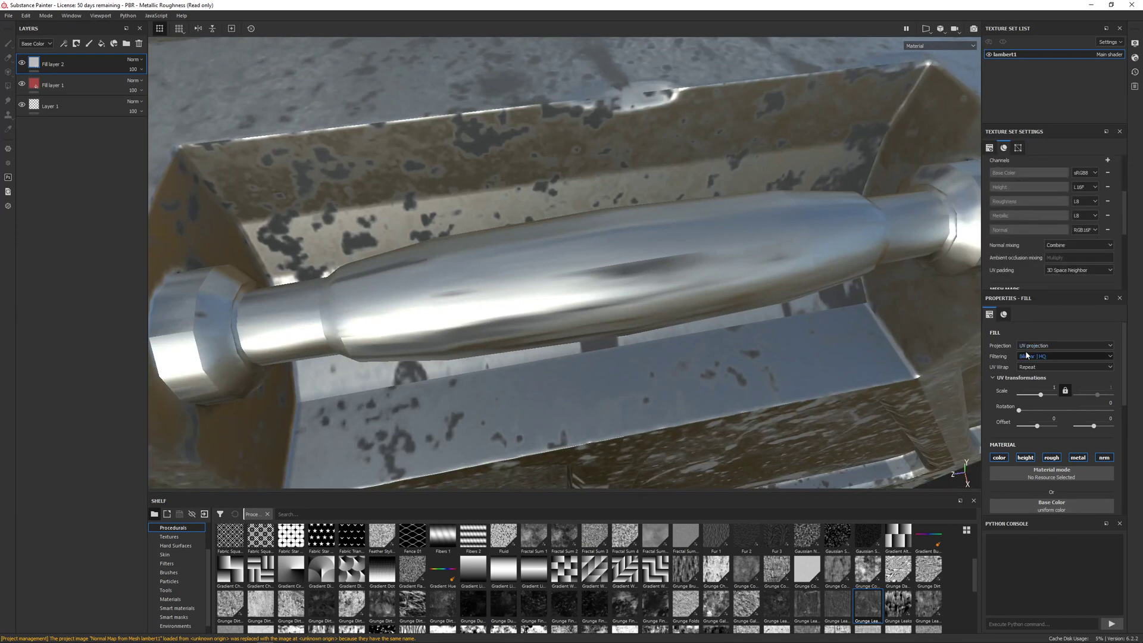
pyautogui.click(1030, 348)
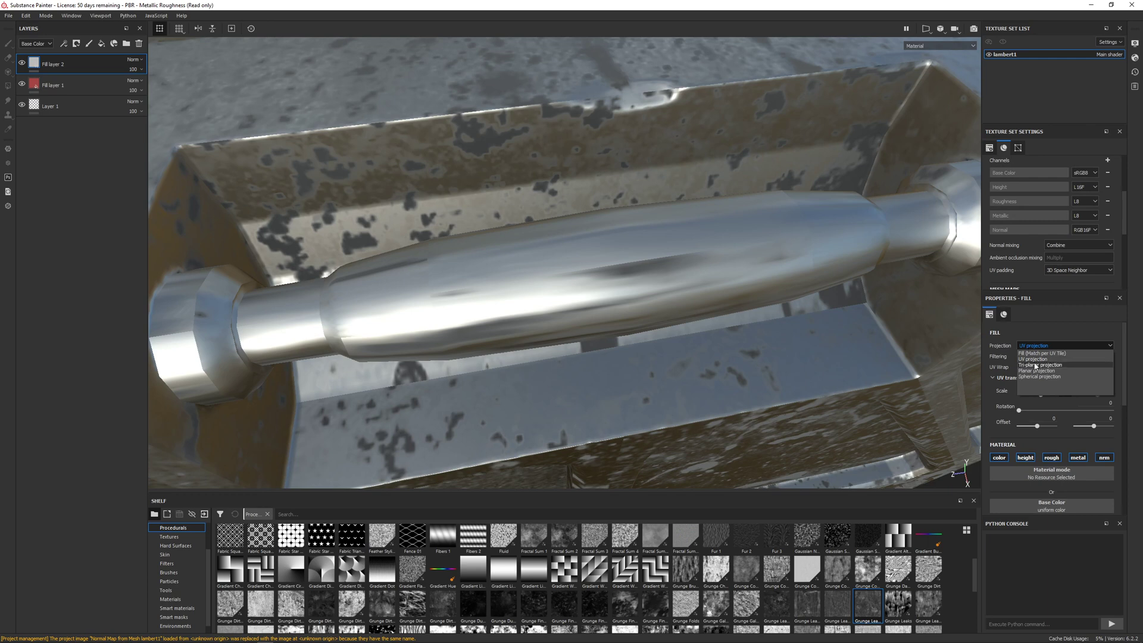
pyautogui.click(1039, 365)
pyautogui.keyDown('alt'); pyautogui.moveTo(563, 270); pyautogui.dragTo(691, 218); pyautogui.keyUp('alt')
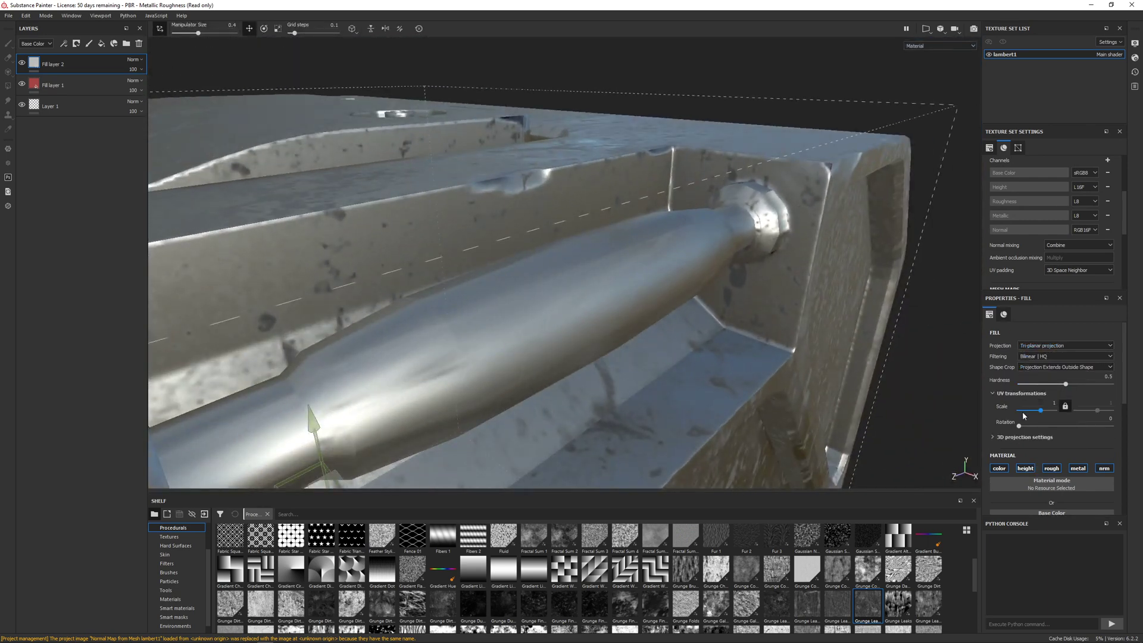
# Try UV scales of 30.54 and 0.03 on the fill layer, checking the tiling over the crate.
pyautogui.moveTo(1040, 412); pyautogui.dragTo(1047, 411)
pyautogui.keyDown('alt'); pyautogui.moveTo(542, 277); pyautogui.dragTo(524, 308); pyautogui.keyUp('alt')
pyautogui.keyDown('alt'); pyautogui.moveTo(663, 274); pyautogui.dragTo(506, 298); pyautogui.keyUp('alt')
pyautogui.scroll(-4, 587, 306)
pyautogui.scroll(4, 588, 319)
pyautogui.scroll(-3, 589, 325)
pyautogui.scroll(6, 583, 329)
pyautogui.scroll(-8, 580, 327)
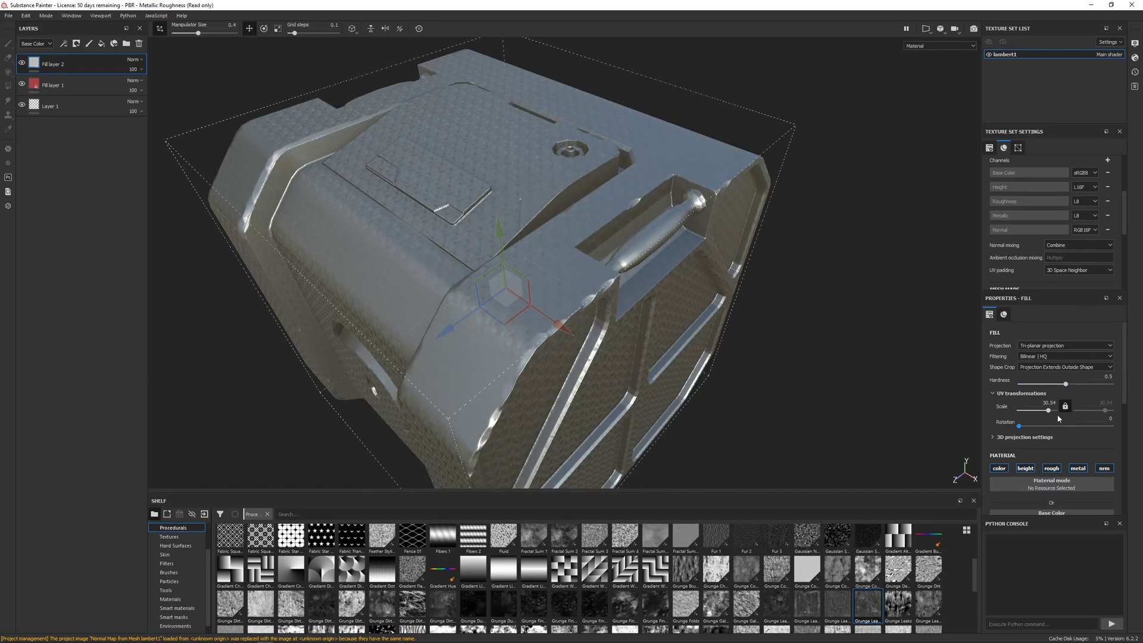
pyautogui.moveTo(1039, 413); pyautogui.dragTo(1037, 412)
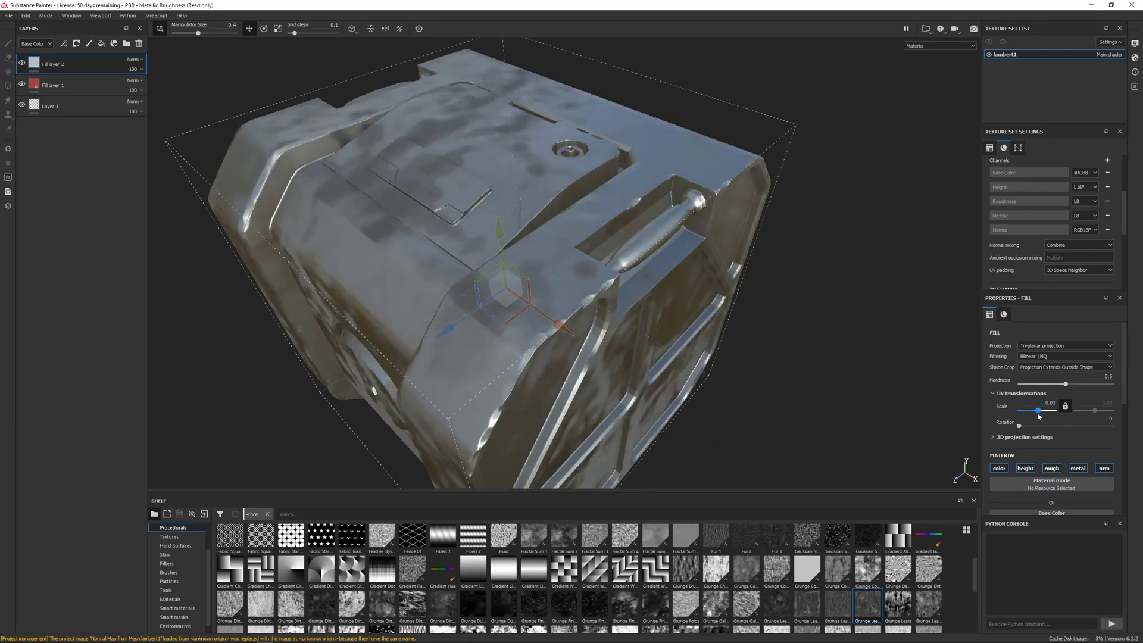
# Set the fill layer's UV scale back to 1 and check the whole crate.
pyautogui.click(1053, 403)
pyautogui.write('1')
pyautogui.press('Return')
pyautogui.keyDown('alt'); pyautogui.moveTo(476, 314); pyautogui.dragTo(522, 259); pyautogui.keyUp('alt')
pyautogui.keyDown('alt'); pyautogui.moveTo(522, 259); pyautogui.dragTo(509, 276, button='middle'); pyautogui.keyUp('alt')
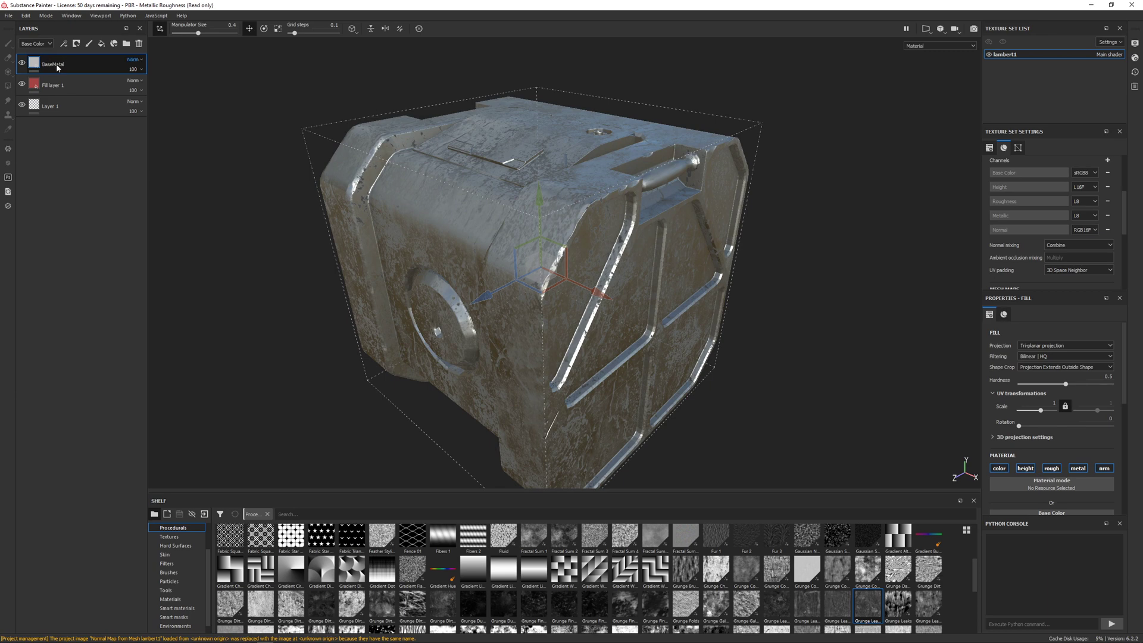
# Examine the tri-planar base metal on the crate's front, circular detail and ribbed side.
pyautogui.keyDown('alt'); pyautogui.moveTo(557, 250); pyautogui.dragTo(477, 316, button='right'); pyautogui.keyUp('alt')
pyautogui.keyDown('alt'); pyautogui.moveTo(458, 327); pyautogui.dragTo(518, 312); pyautogui.keyUp('alt')
pyautogui.keyDown('alt'); pyautogui.moveTo(518, 313); pyautogui.dragTo(611, 297, button='middle'); pyautogui.keyUp('alt')
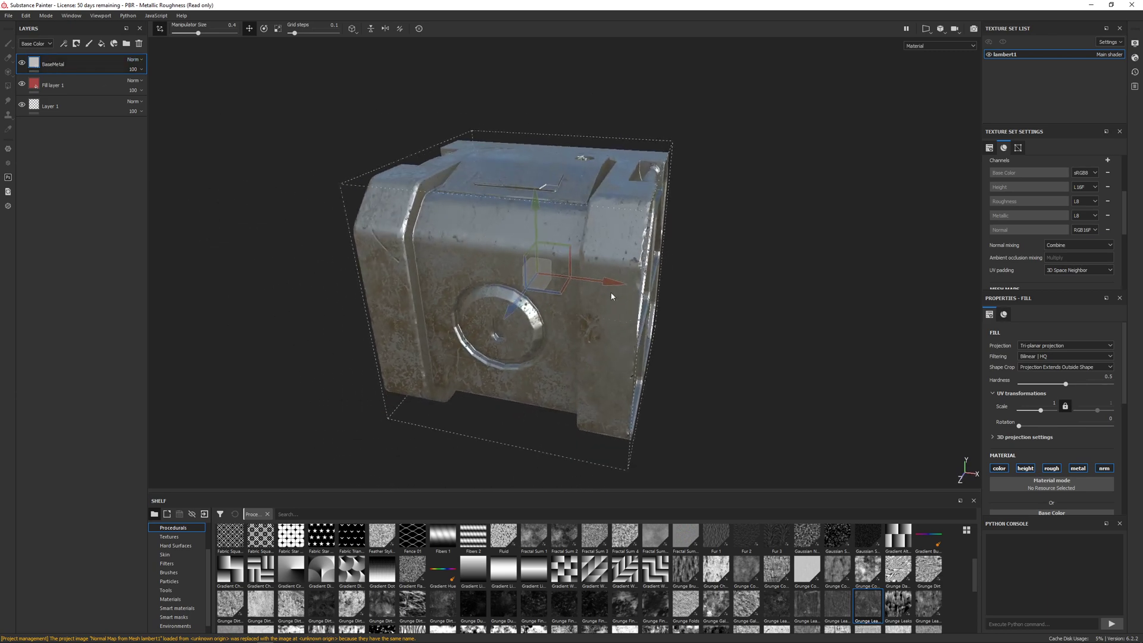
pyautogui.keyDown('alt'); pyautogui.moveTo(611, 296); pyautogui.dragTo(572, 358, button='right'); pyautogui.keyUp('alt')
pyautogui.keyDown('alt'); pyautogui.moveTo(482, 396); pyautogui.dragTo(536, 352, button='middle'); pyautogui.keyUp('alt')
pyautogui.keyDown('alt'); pyautogui.moveTo(536, 351); pyautogui.dragTo(512, 351); pyautogui.keyUp('alt')
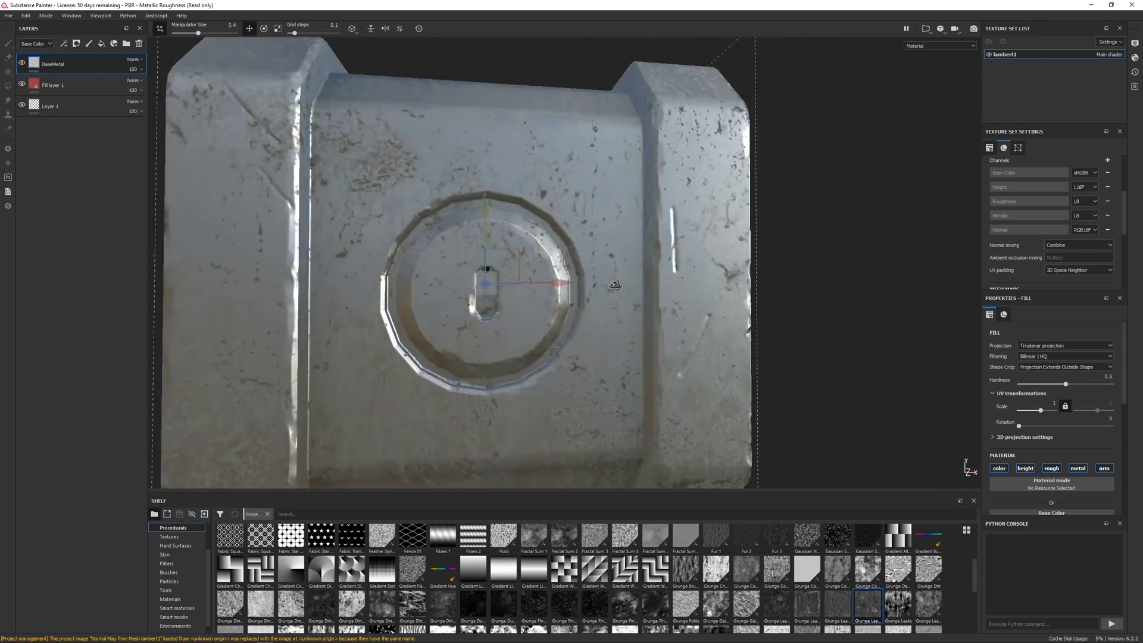
pyautogui.keyDown('alt'); pyautogui.moveTo(612, 323); pyautogui.dragTo(556, 351, button='right'); pyautogui.keyUp('alt')
pyautogui.keyDown('alt'); pyautogui.moveTo(557, 351); pyautogui.dragTo(465, 327); pyautogui.keyUp('alt')
pyautogui.keyDown('alt'); pyautogui.moveTo(524, 285); pyautogui.dragTo(590, 222, button='right'); pyautogui.keyUp('alt')
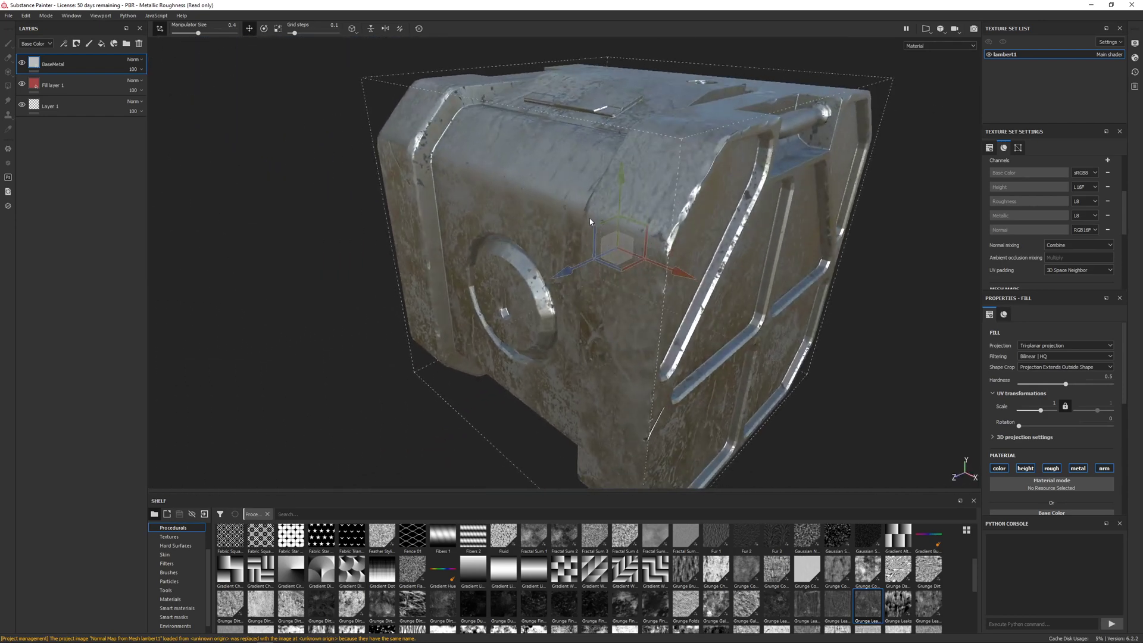
# Move the red Fill layer 1 above BaseMetal in the layer stack and check it on the crate under different lighting.
pyautogui.keyDown('alt'); pyautogui.moveTo(590, 222); pyautogui.dragTo(544, 248, button='middle'); pyautogui.keyUp('alt')
pyautogui.click(76, 88)
pyautogui.moveTo(74, 86); pyautogui.dragTo(70, 59)
pyautogui.keyDown('alt'); pyautogui.moveTo(635, 243); pyautogui.dragTo(726, 205); pyautogui.keyUp('alt')
pyautogui.keyDown('alt'); pyautogui.moveTo(566, 281); pyautogui.dragTo(564, 232, button='middle'); pyautogui.keyUp('alt')
pyautogui.keyDown('alt'); pyautogui.moveTo(564, 232); pyautogui.dragTo(661, 229, button='right'); pyautogui.keyUp('alt')
pyautogui.keyDown('alt'); pyautogui.moveTo(661, 229); pyautogui.dragTo(857, 241); pyautogui.keyUp('alt')
pyautogui.keyDown('shift'); pyautogui.moveTo(747, 247); pyautogui.dragTo(683, 246, button='right'); pyautogui.keyUp('shift')
pyautogui.keyDown('alt'); pyautogui.moveTo(649, 260); pyautogui.dragTo(453, 253); pyautogui.keyUp('alt')
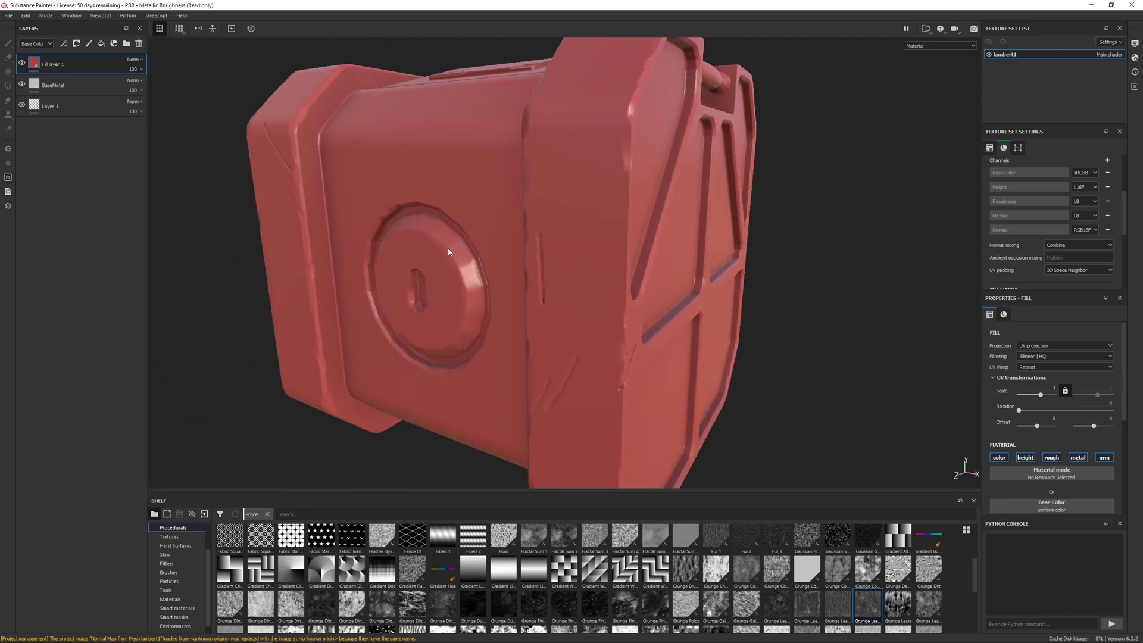
pyautogui.keyDown('shift'); pyautogui.moveTo(453, 238); pyautogui.dragTo(497, 230, button='right'); pyautogui.keyUp('shift')
pyautogui.keyDown('alt'); pyautogui.moveTo(493, 229); pyautogui.dragTo(572, 342); pyautogui.keyUp('alt')
# Try Grunge Leaky Paint as the roughness of the red fill layer and check it on the crate's front.
pyautogui.scroll(-2, 564, 246)
pyautogui.scroll(-5, 1043, 419)
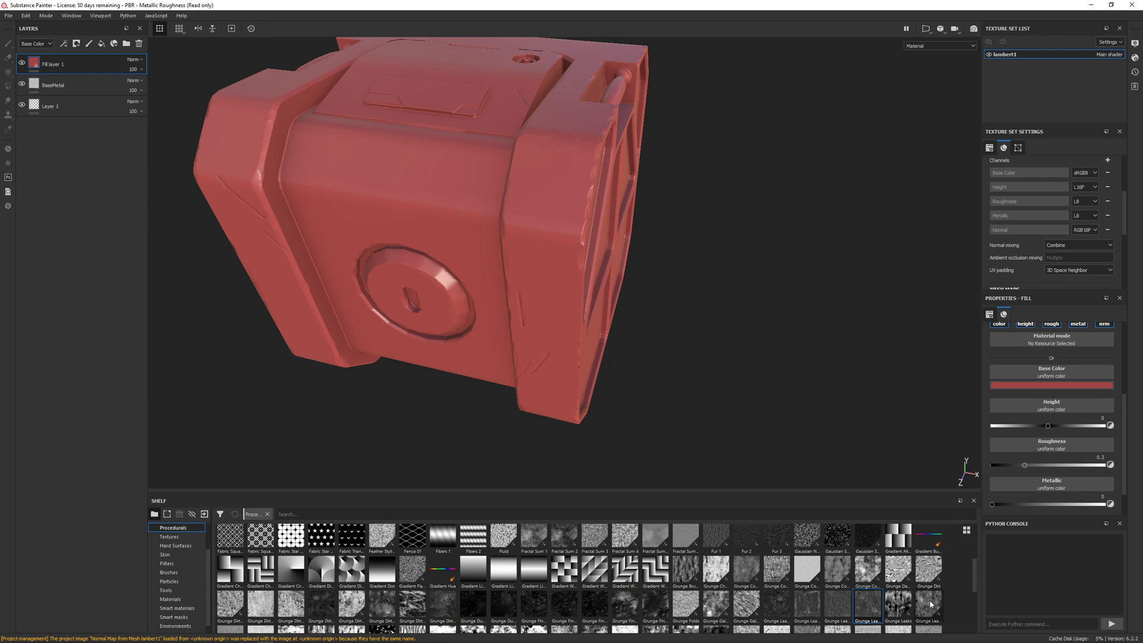
pyautogui.moveTo(930, 604)
pyautogui.mouseDown()
pyautogui.moveTo(1057, 452)
pyautogui.moveTo(1049, 445)
pyautogui.mouseUp()
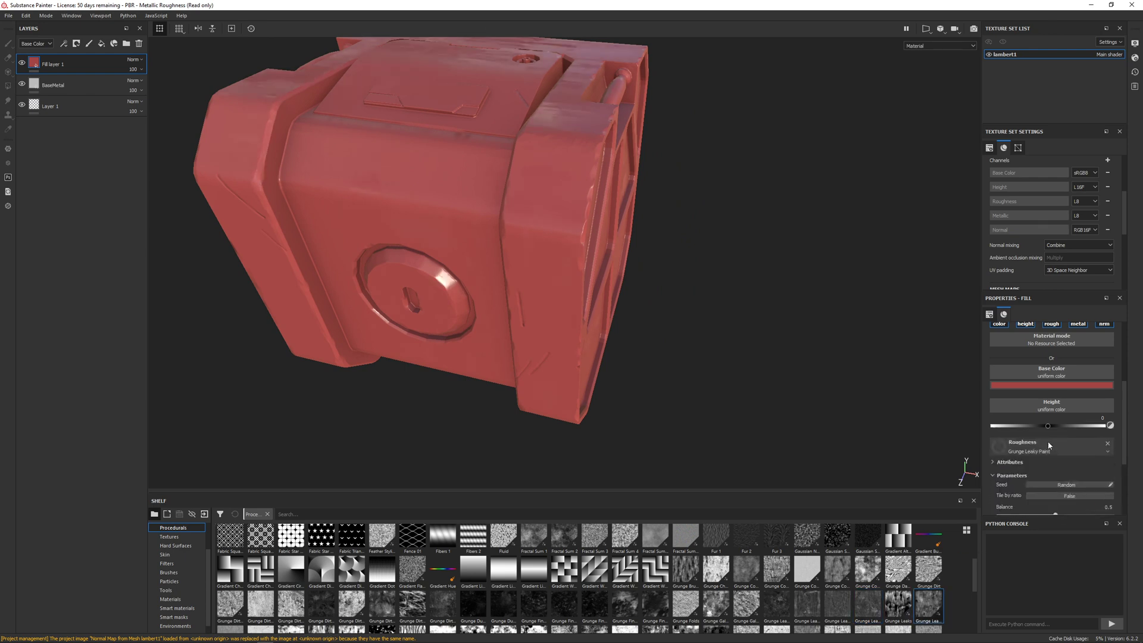
pyautogui.keyDown('alt'); pyautogui.moveTo(525, 146); pyautogui.dragTo(782, 221); pyautogui.keyUp('alt')
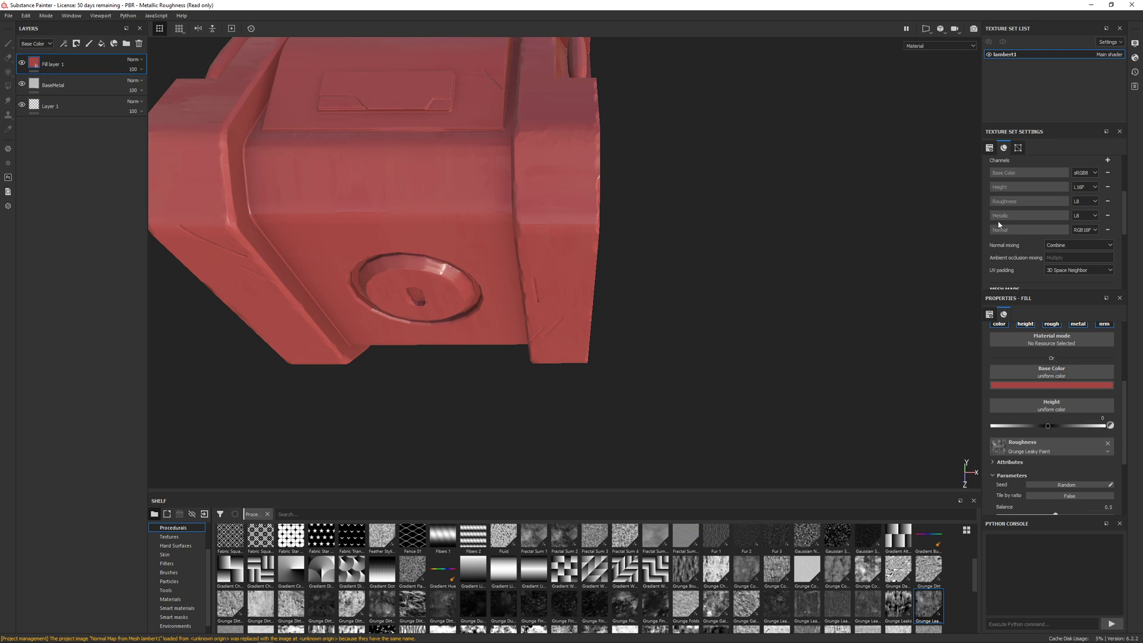
# Change the red fill layer's projection to Tri-planar projection and check the crate's front and ribbed side.
pyautogui.scroll(2, 1000, 225)
pyautogui.scroll(3, 1002, 335)
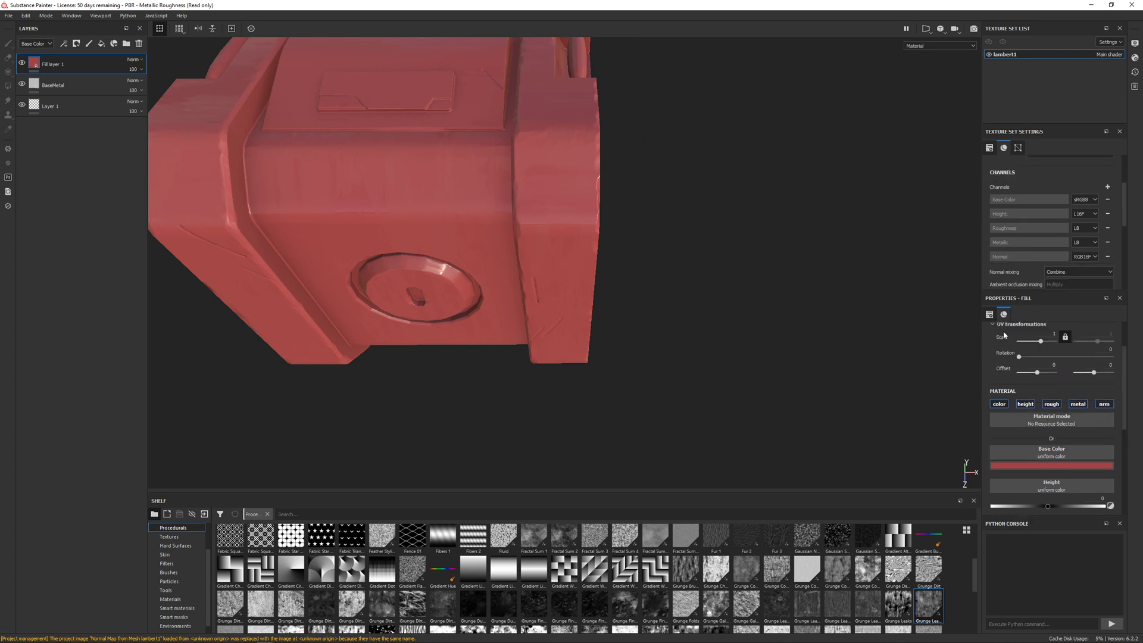
pyautogui.scroll(3, 1018, 352)
pyautogui.click(1035, 346)
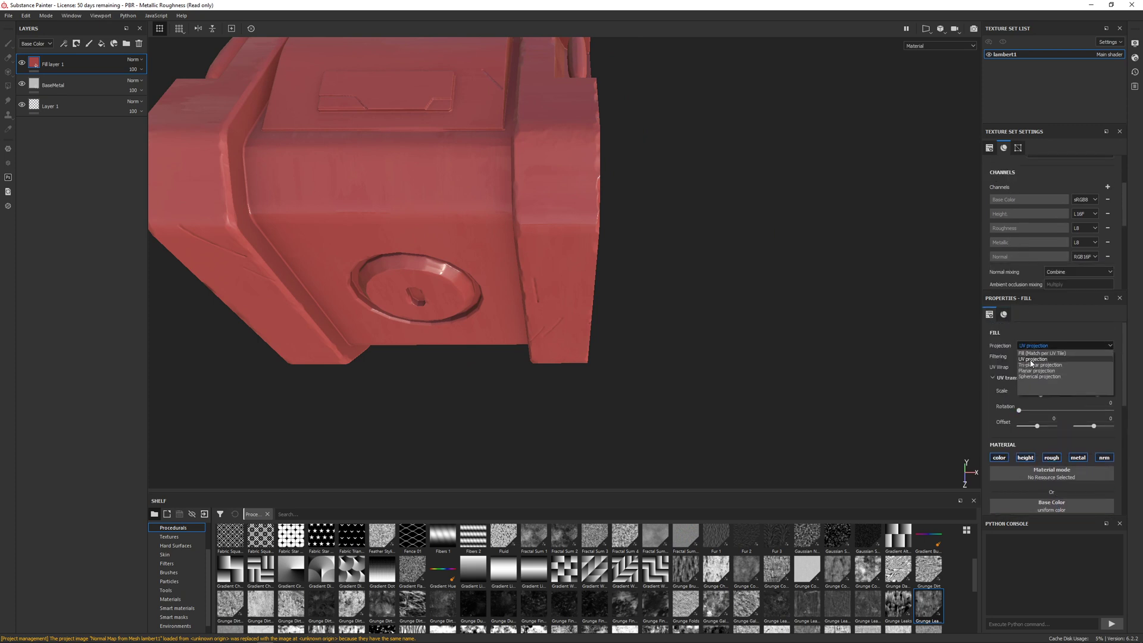
pyautogui.click(1037, 365)
pyautogui.press('f')
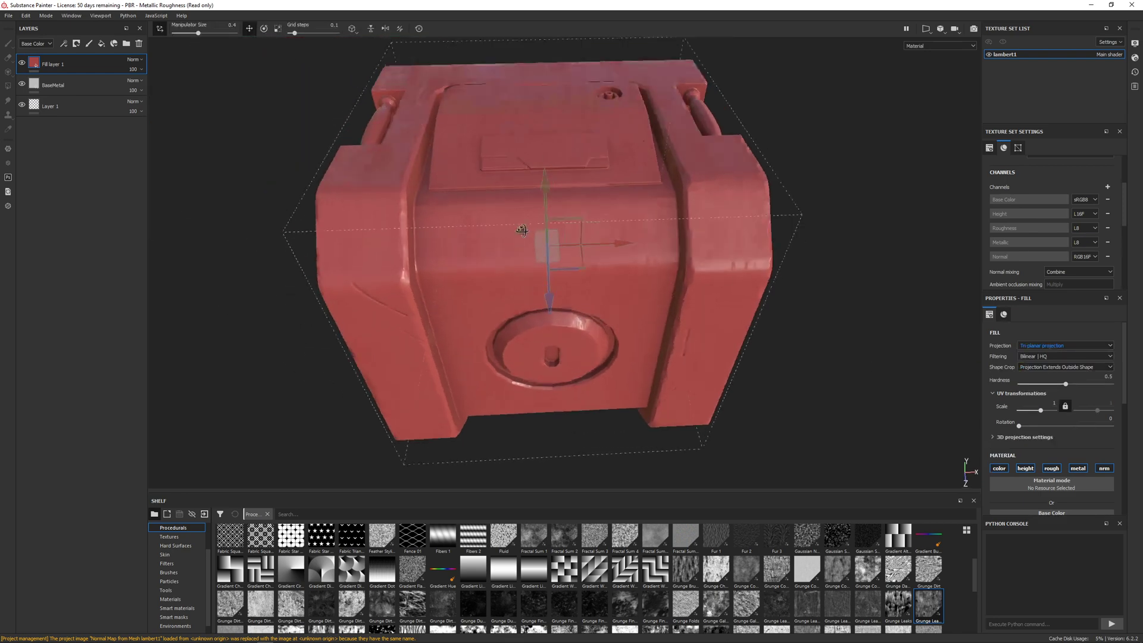
pyautogui.keyDown('alt'); pyautogui.moveTo(522, 230); pyautogui.dragTo(845, 239); pyautogui.keyUp('alt')
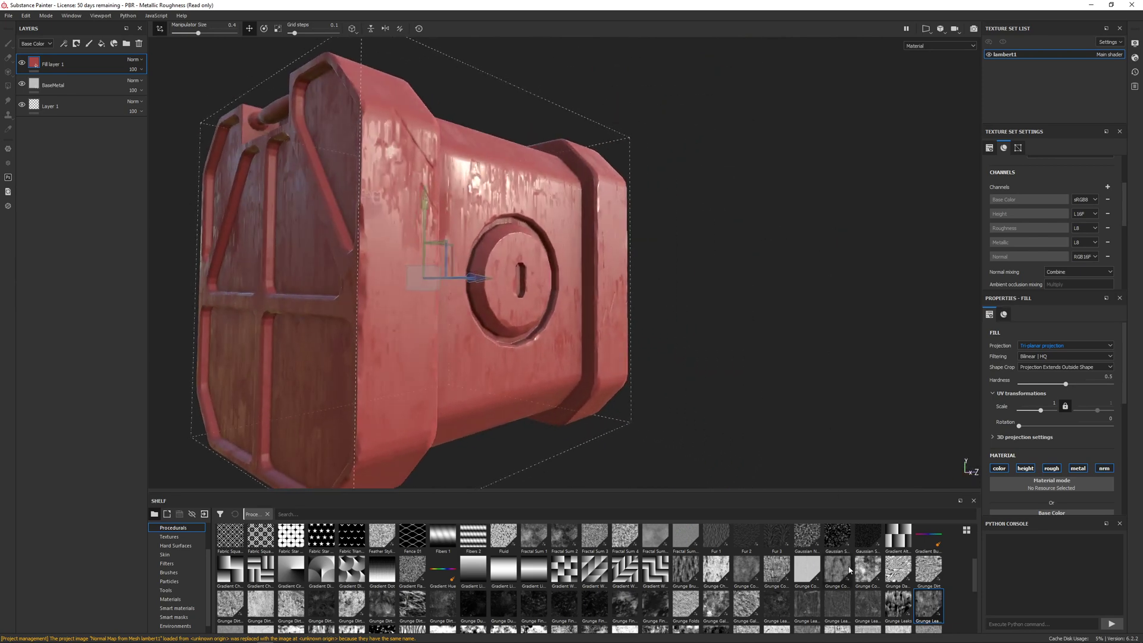
# Replace the red fill layer's roughness texture with Grunge Scratches and inspect it around the circular detail.
pyautogui.scroll(-4, 850, 571)
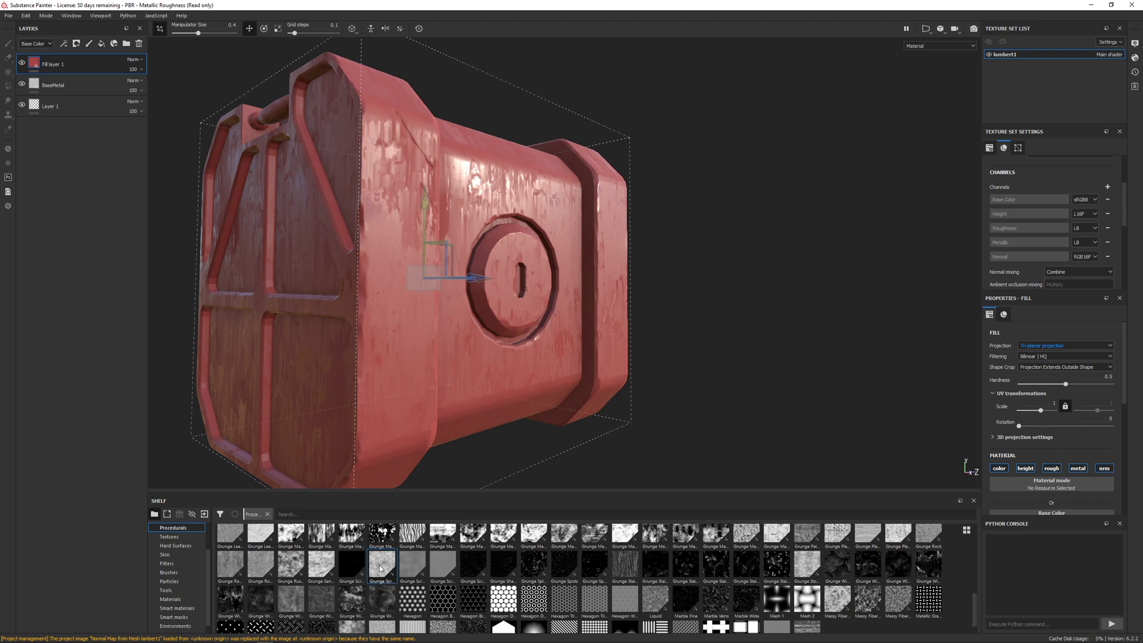
pyautogui.moveTo(380, 568)
pyautogui.mouseDown()
pyautogui.moveTo(1033, 449)
pyautogui.moveTo(376, 560)
pyautogui.moveTo(1047, 483)
pyautogui.mouseUp()
pyautogui.scroll(-4, 1020, 471)
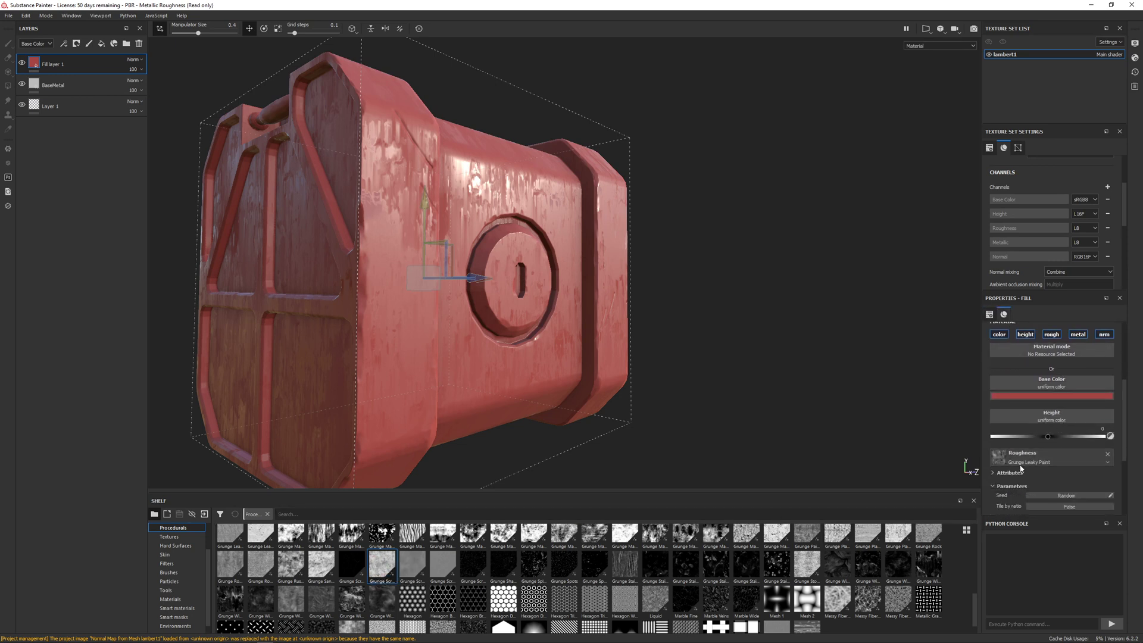
pyautogui.moveTo(387, 566); pyautogui.dragTo(1027, 459)
pyautogui.keyDown('alt'); pyautogui.moveTo(476, 333); pyautogui.dragTo(544, 324); pyautogui.keyUp('alt')
pyautogui.scroll(5, 544, 323)
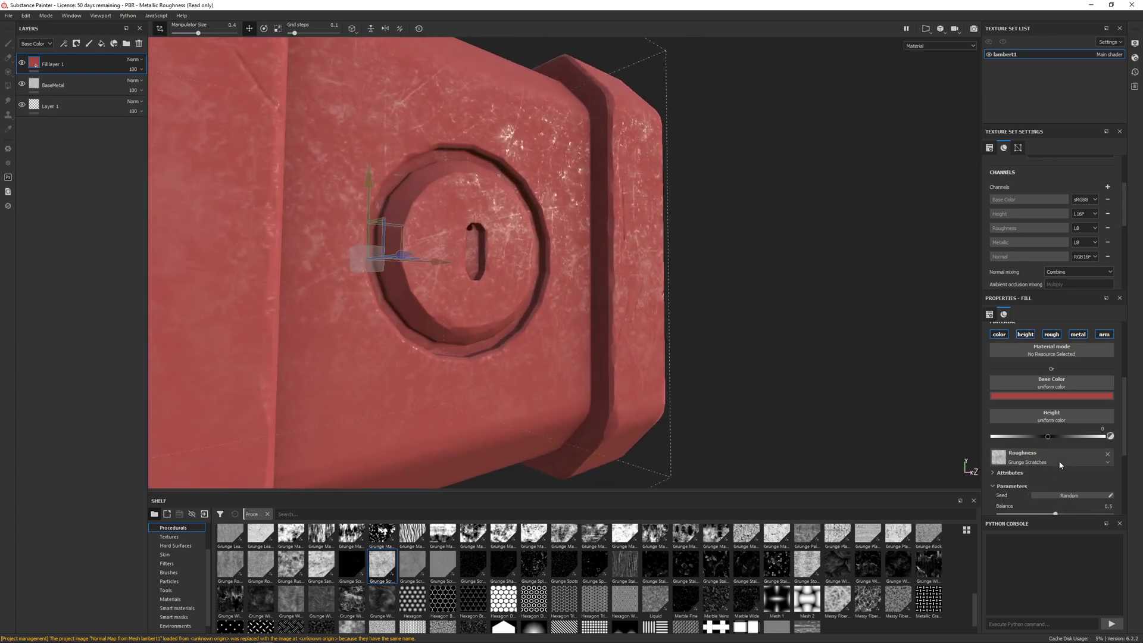
# Set Invert to True for the Grunge Scratches roughness and check the scratches over the whole crate.
pyautogui.scroll(-1, 1059, 464)
pyautogui.scroll(-1, 1017, 483)
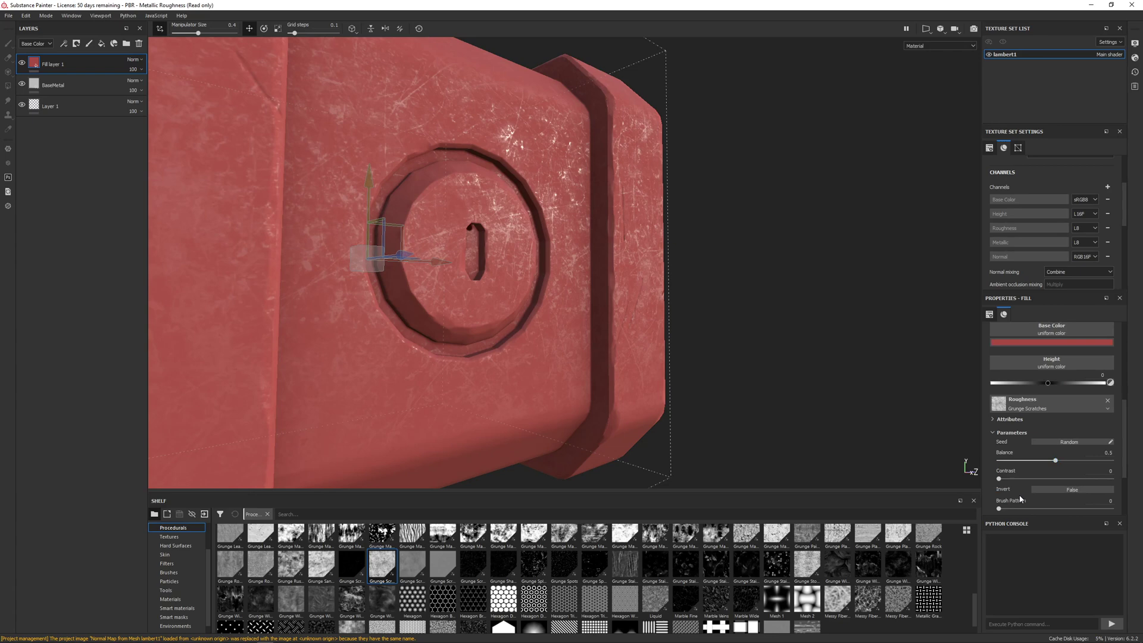
pyautogui.click(1059, 490)
pyautogui.scroll(-2, 923, 445)
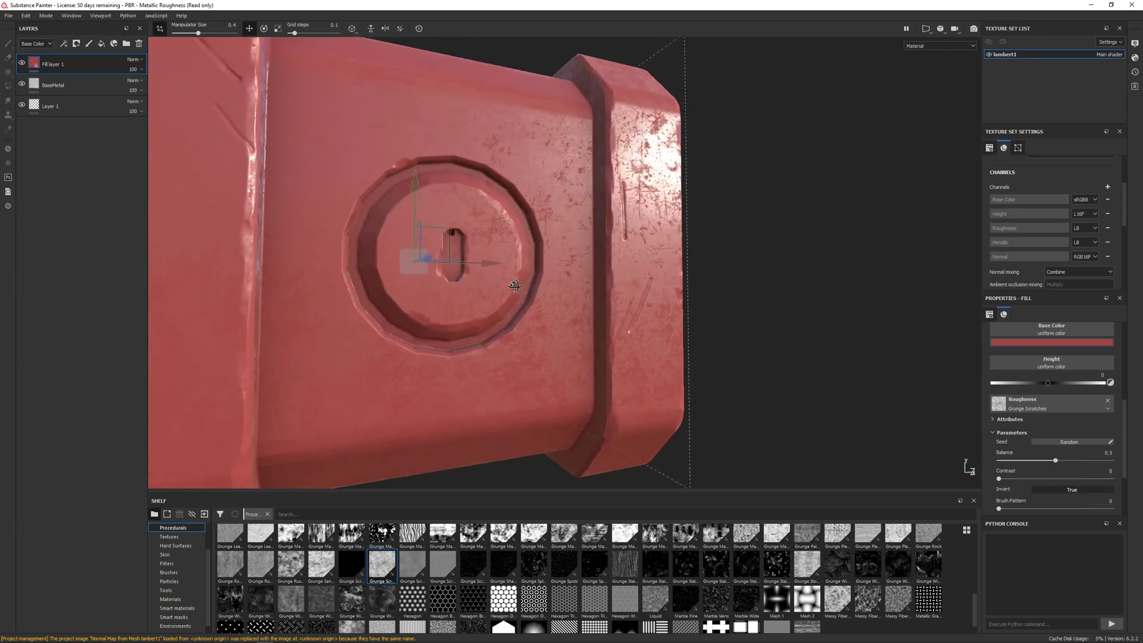
pyautogui.keyDown('alt'); pyautogui.moveTo(631, 334); pyautogui.dragTo(604, 330); pyautogui.keyUp('alt')
pyautogui.scroll(2, 573, 320)
pyautogui.scroll(-2, 530, 340)
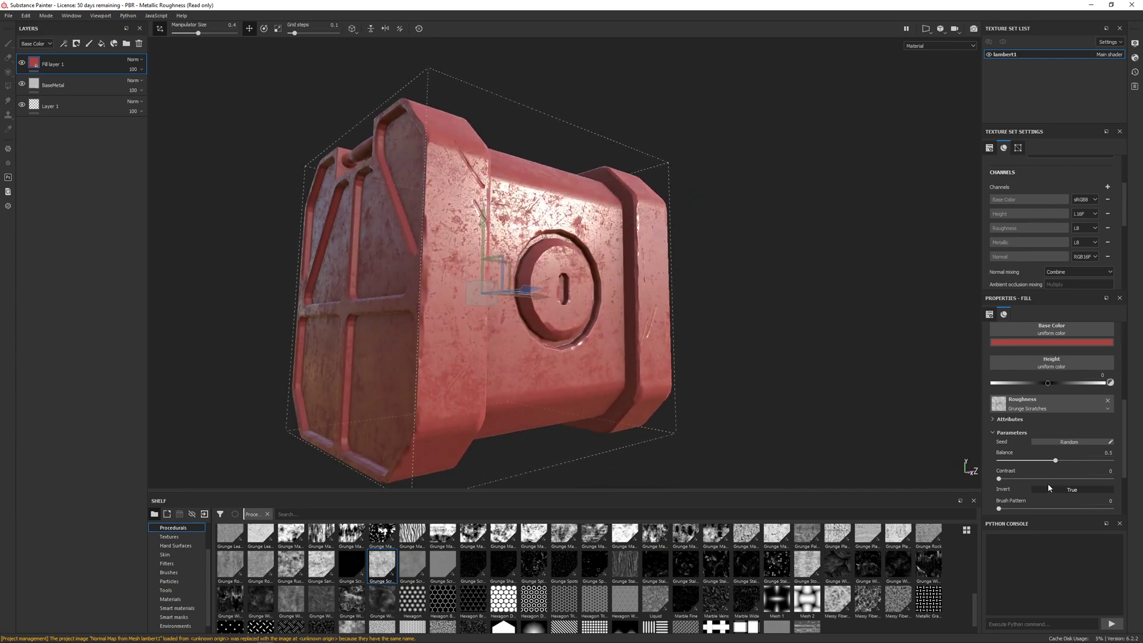
pyautogui.scroll(1, 1028, 480)
pyautogui.scroll(1, 1026, 473)
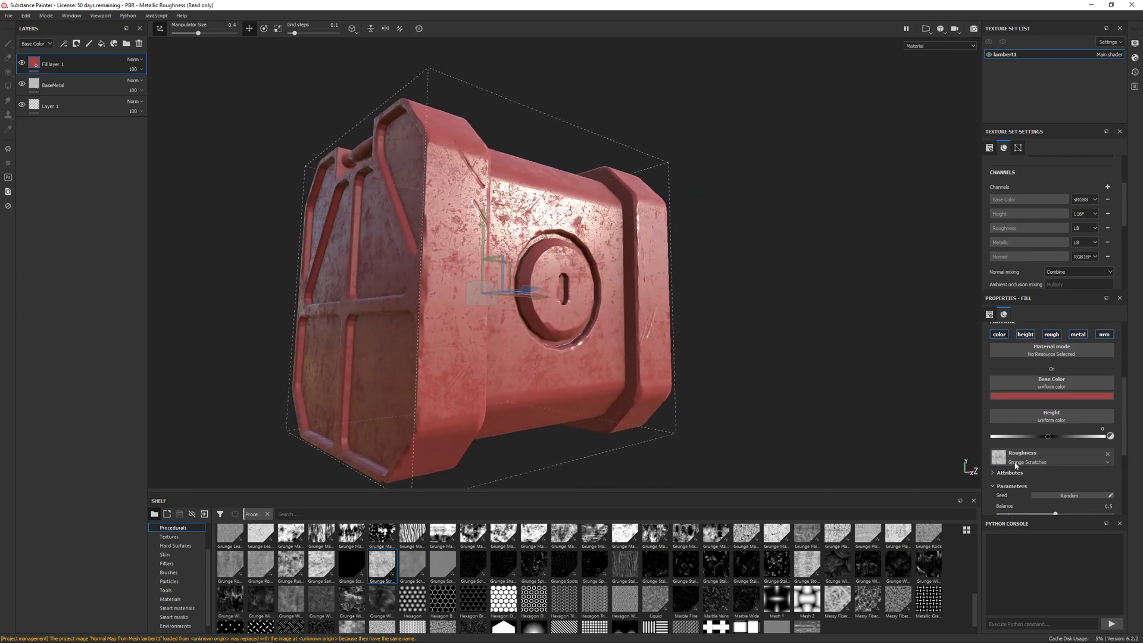
pyautogui.scroll(3, 708, 618)
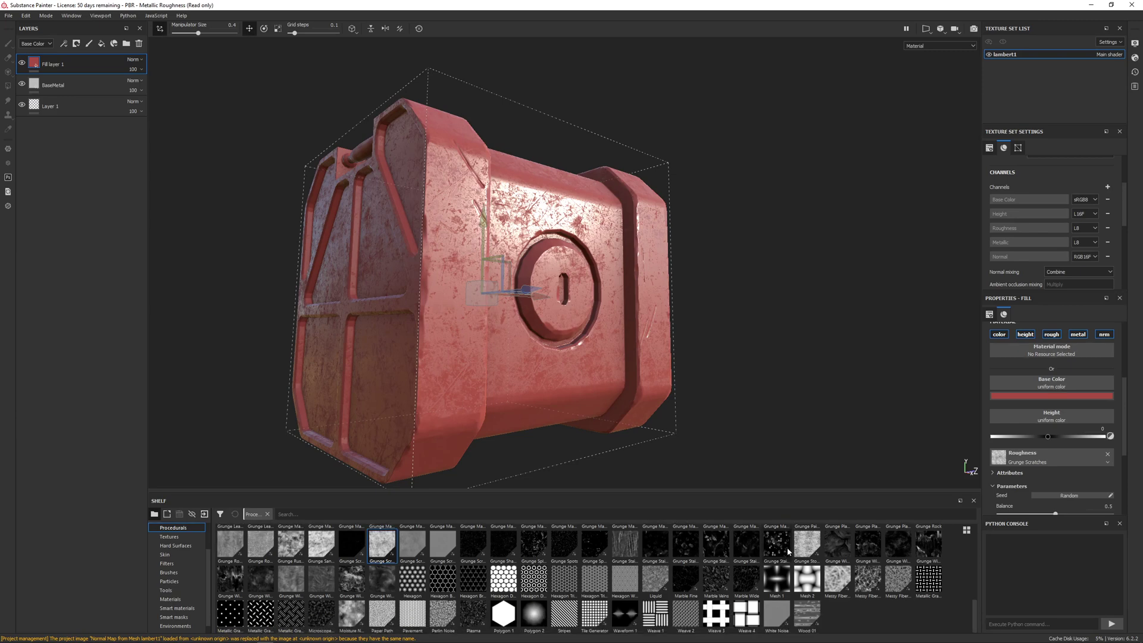
pyautogui.scroll(1, 709, 618)
pyautogui.scroll(-1, 708, 618)
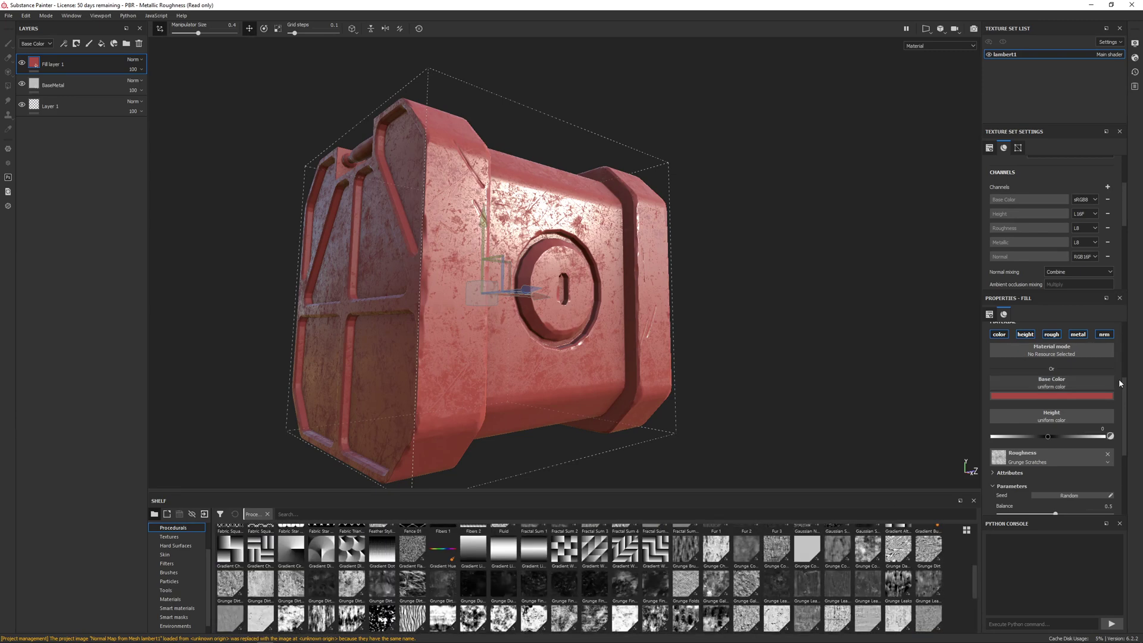
pyautogui.click(1050, 387)
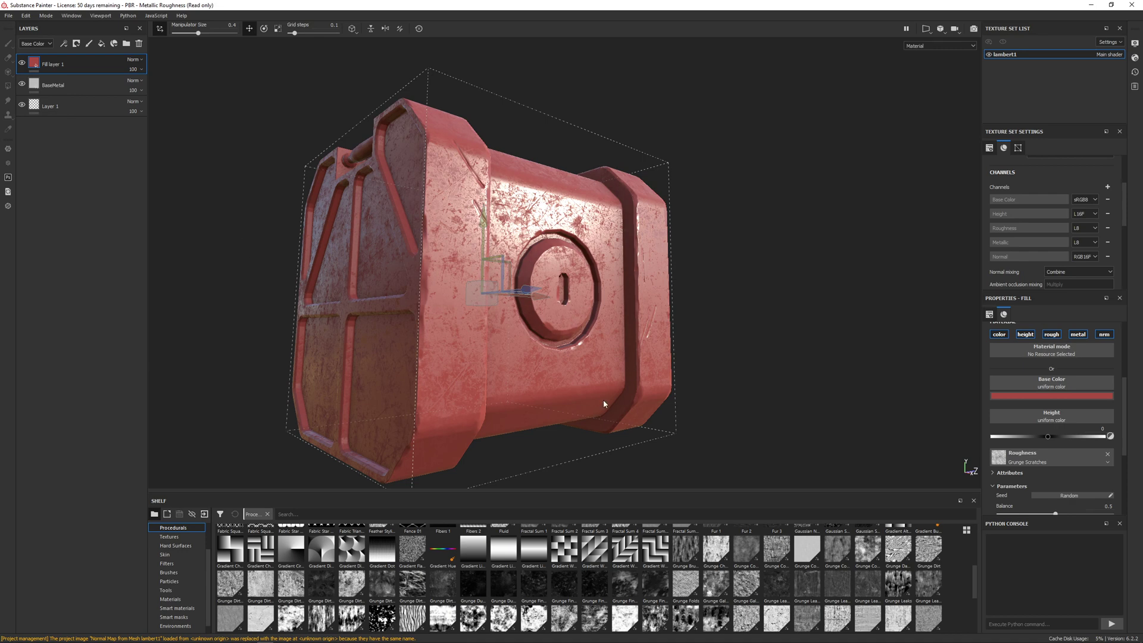
# Examine the red paint's scratched roughness on the crate's front, circular detail and corner edges.
pyautogui.keyDown('alt'); pyautogui.moveTo(630, 286); pyautogui.dragTo(498, 355); pyautogui.keyUp('alt')
pyautogui.keyDown('alt'); pyautogui.moveTo(498, 355); pyautogui.dragTo(534, 292, button='right'); pyautogui.keyUp('alt')
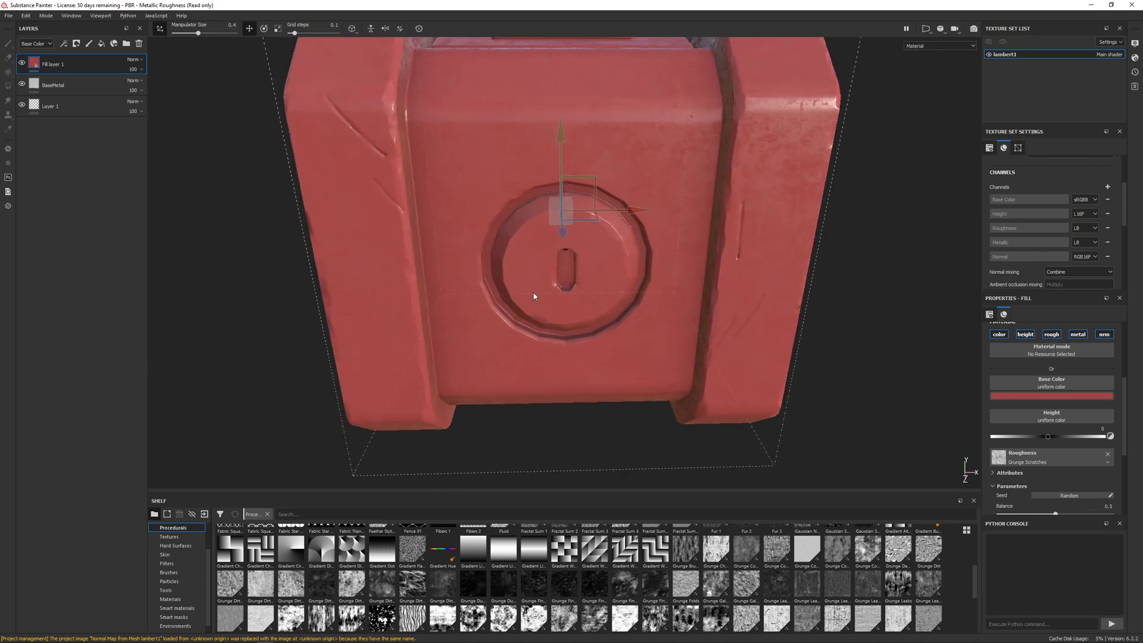
pyautogui.keyDown('alt'); pyautogui.moveTo(533, 291); pyautogui.dragTo(628, 251); pyautogui.keyUp('alt')
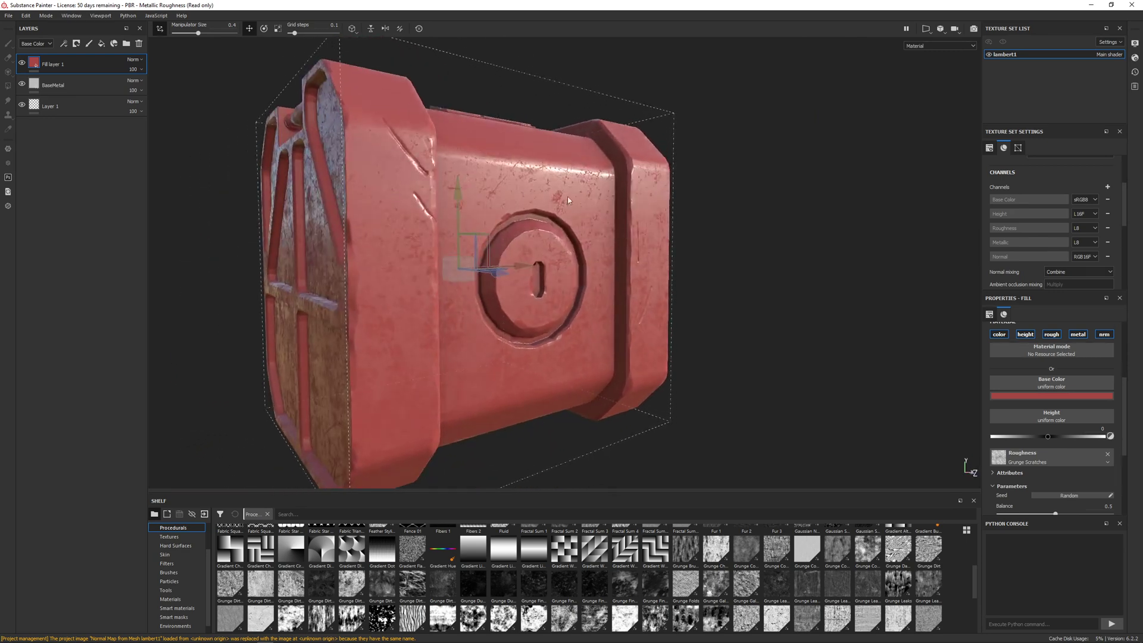
pyautogui.keyDown('alt'); pyautogui.moveTo(569, 200); pyautogui.dragTo(756, 230); pyautogui.keyUp('alt')
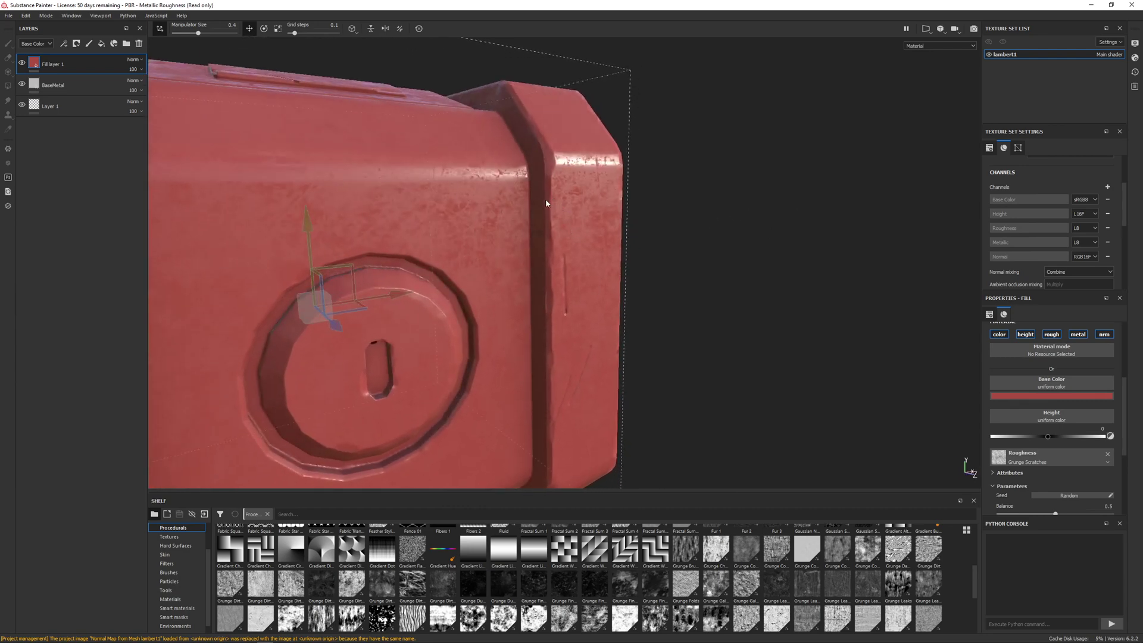
pyautogui.keyDown('alt'); pyautogui.moveTo(534, 275); pyautogui.dragTo(609, 160); pyautogui.keyUp('alt')
pyautogui.keyDown('alt'); pyautogui.moveTo(601, 238); pyautogui.dragTo(475, 200); pyautogui.keyUp('alt')
pyautogui.keyDown('alt'); pyautogui.moveTo(475, 200); pyautogui.dragTo(478, 216, button='middle'); pyautogui.keyUp('alt')
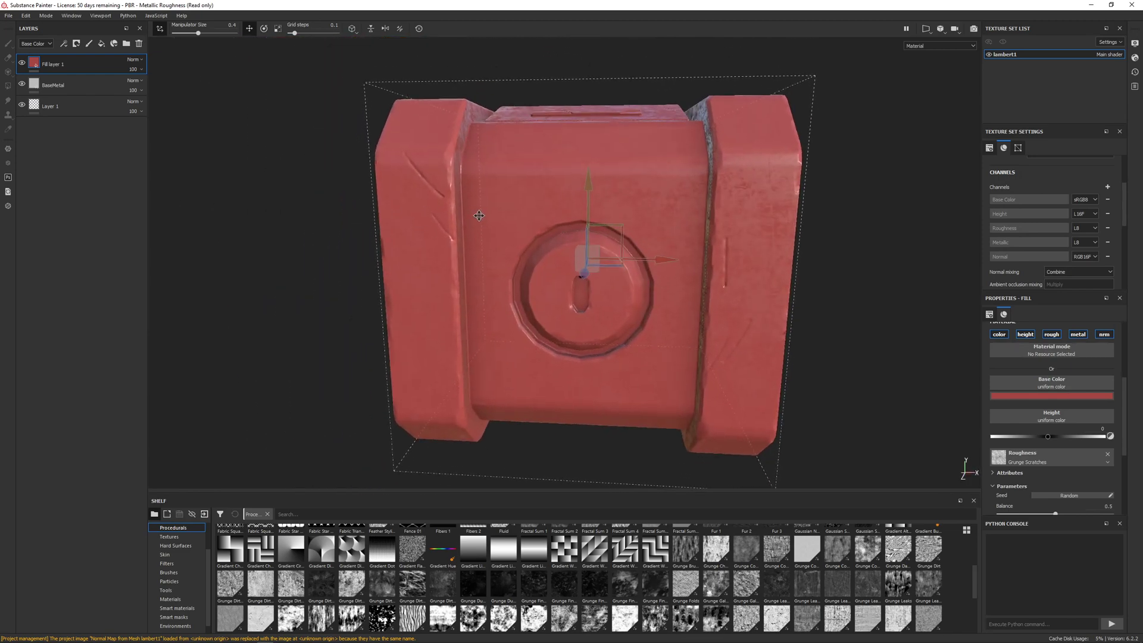
# Add a black mask to the red Fill layer 1, then replace it with a white mask.
pyautogui.rightClick(70, 62)
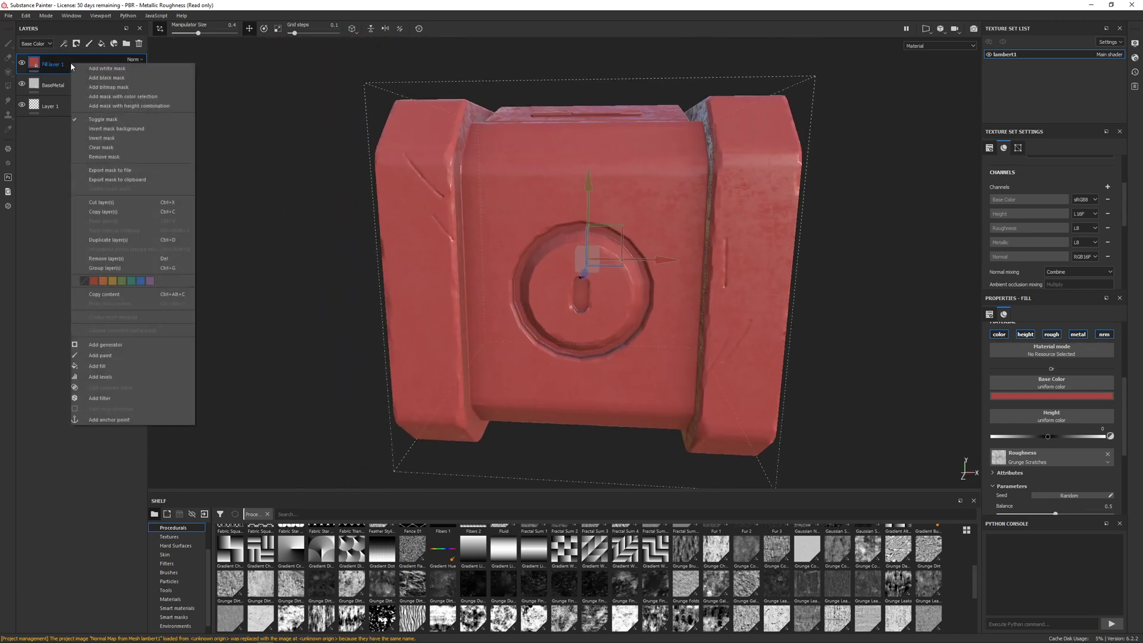
pyautogui.click(105, 77)
pyautogui.rightClick(102, 67)
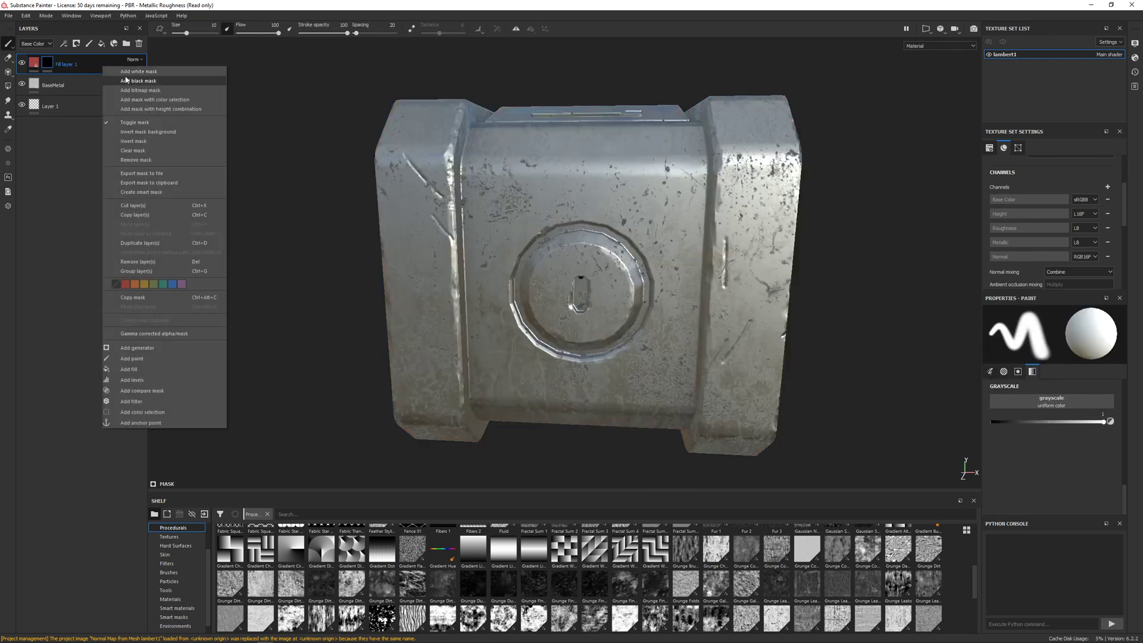
pyautogui.click(128, 71)
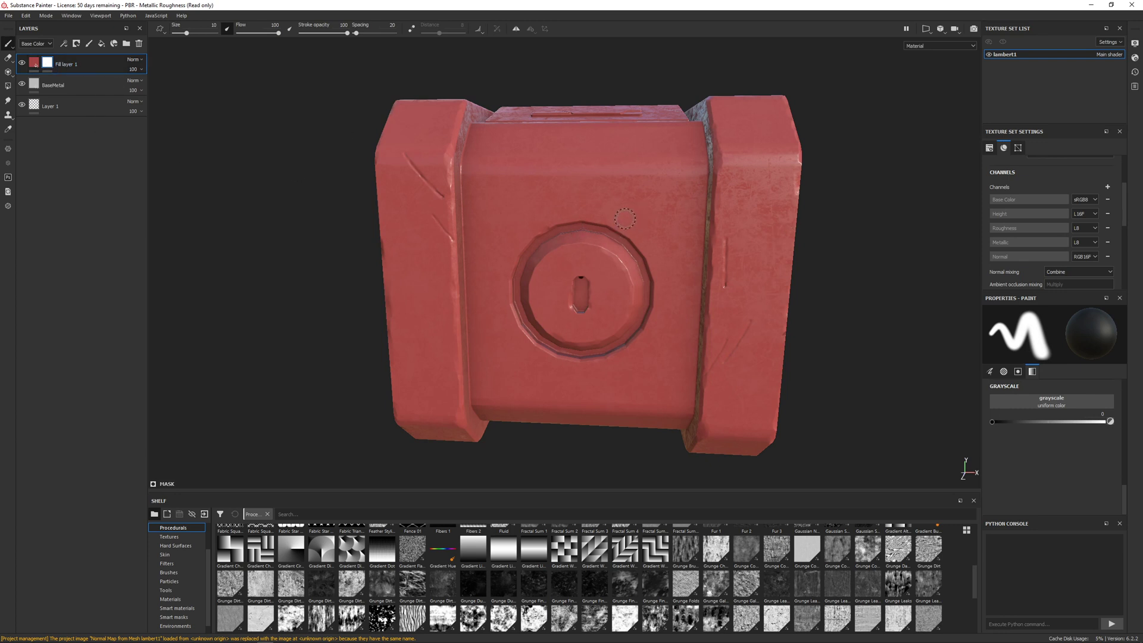
# Add an empty generator to the white mask of Fill layer 1, rather than to the layer's content.
pyautogui.moveTo(49, 65)
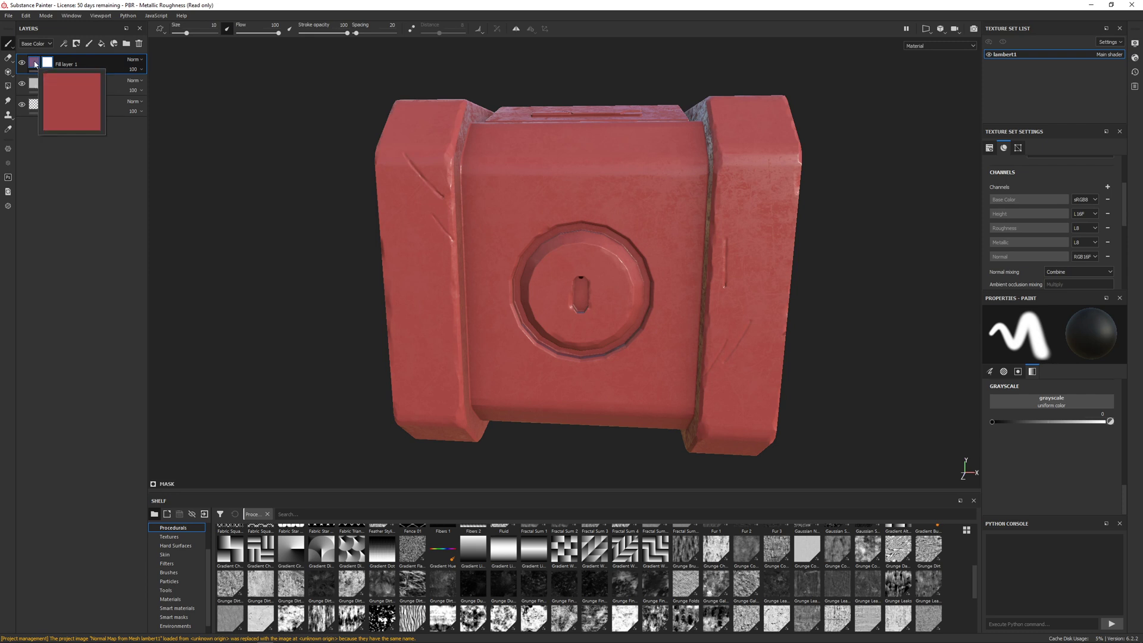
pyautogui.rightClick(34, 64)
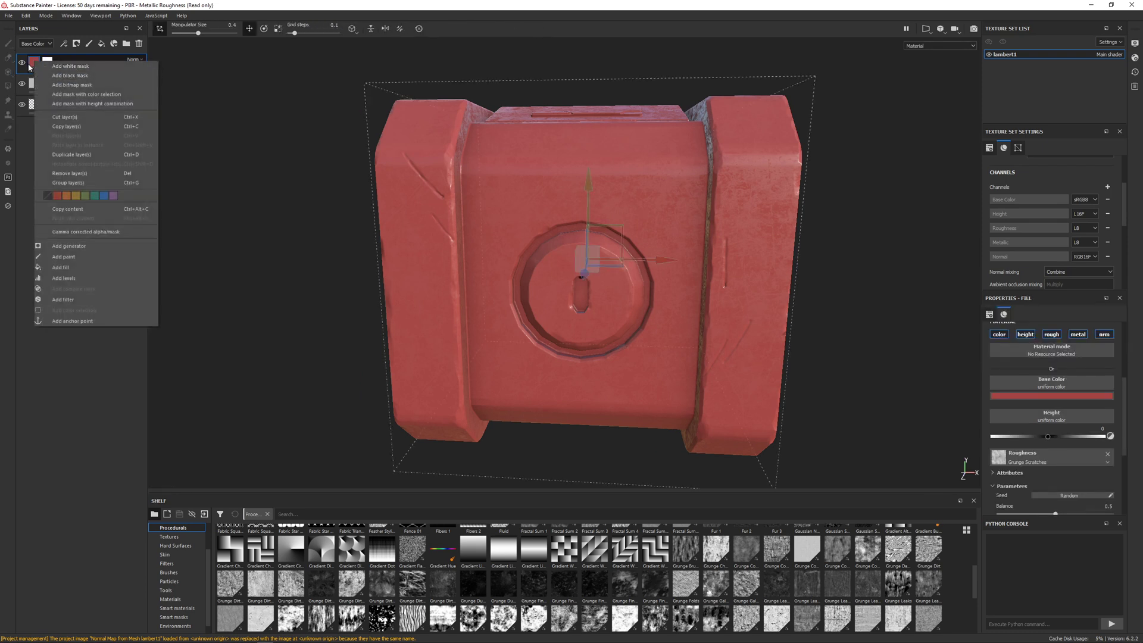
pyautogui.click(29, 67)
pyautogui.click(63, 45)
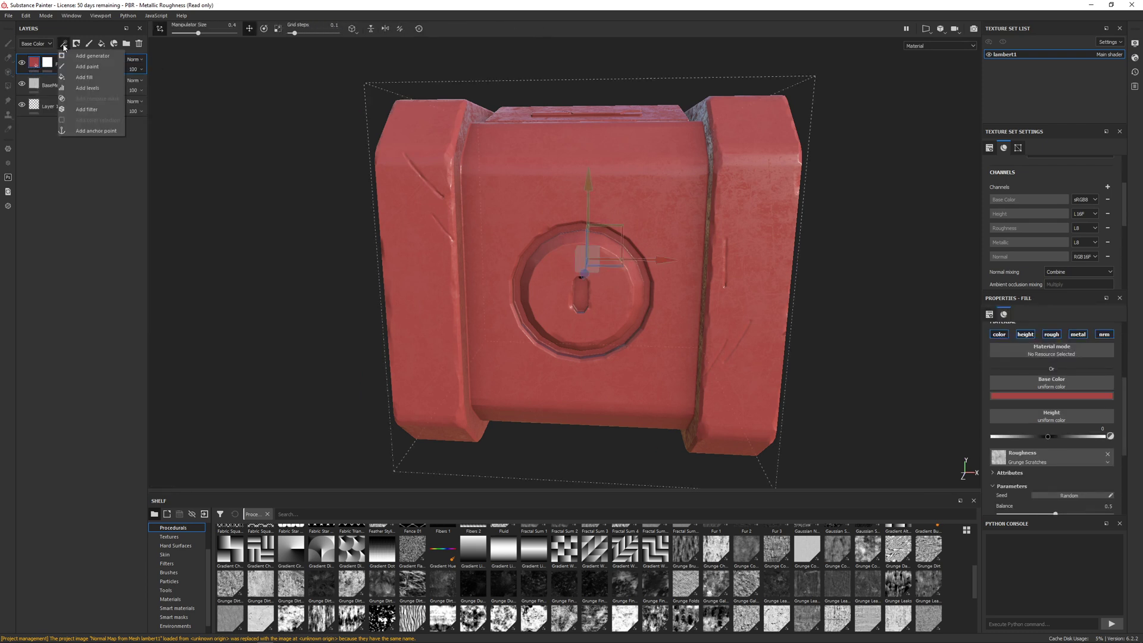
pyautogui.click(50, 63)
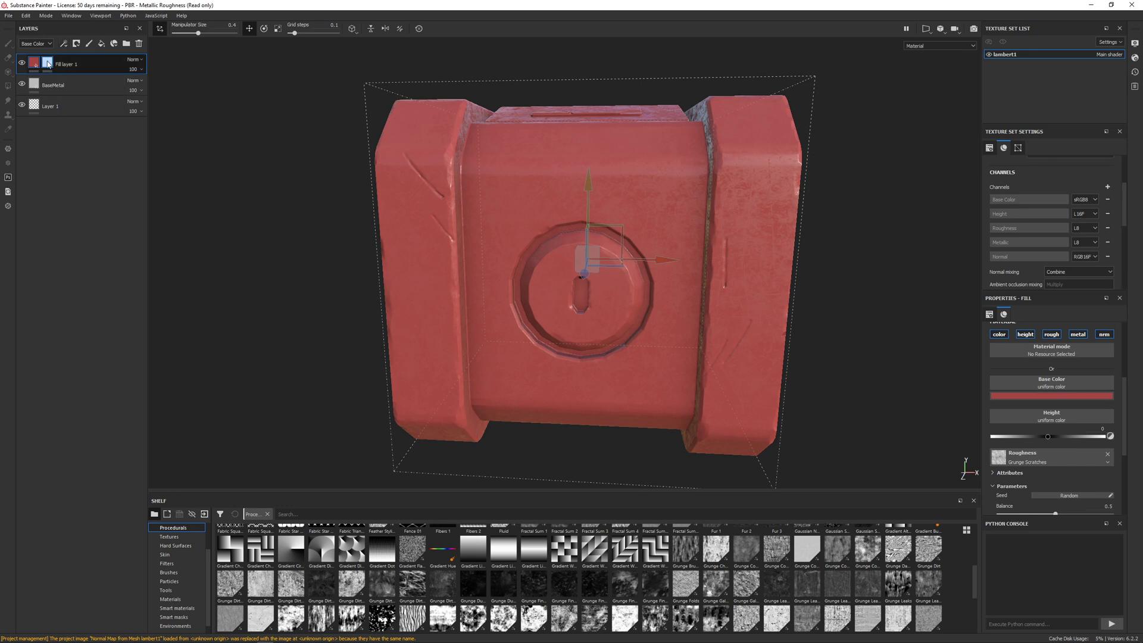
pyautogui.press('1')
pyautogui.click(64, 44)
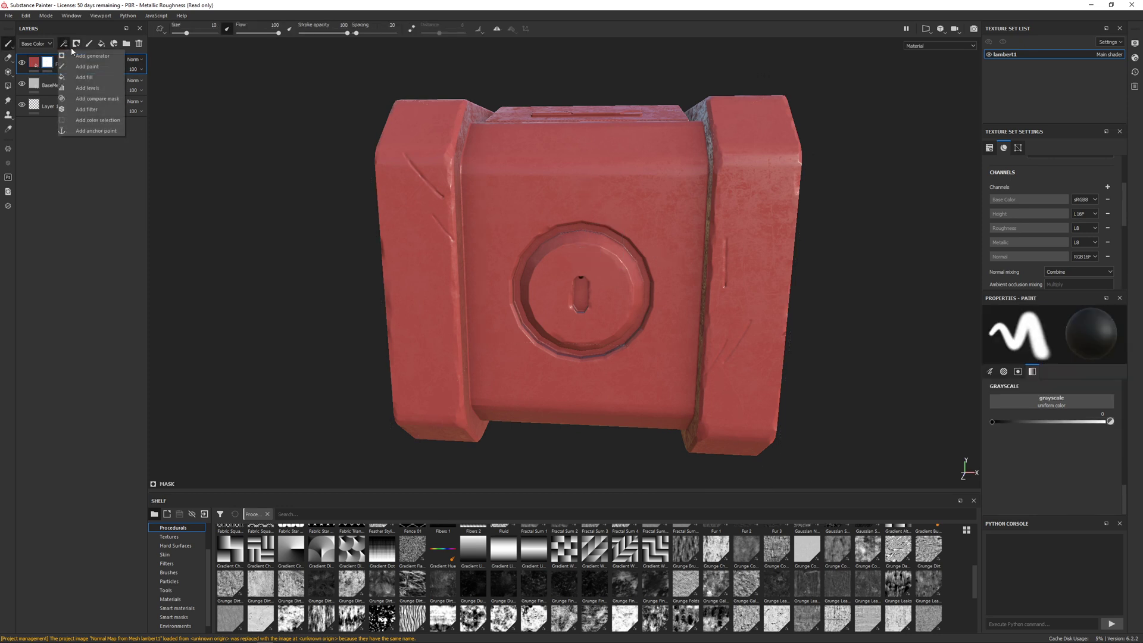
pyautogui.click(81, 56)
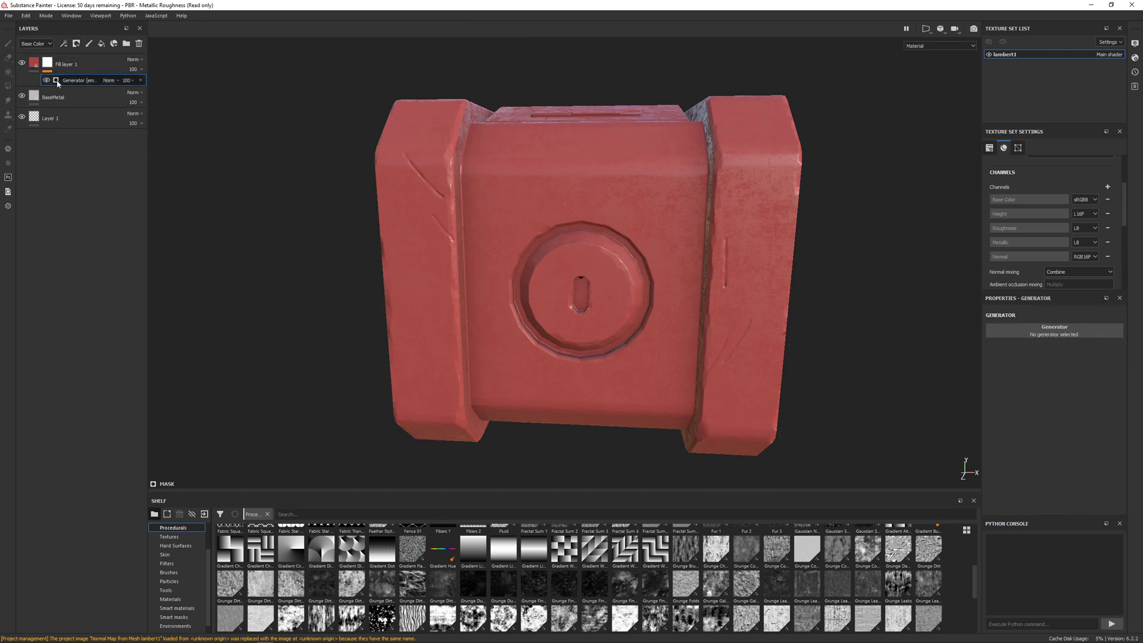
# Browse the smart masks in the shelf, comparing the previews of the dirt, moss and edge-wear masks.
pyautogui.click(47, 63)
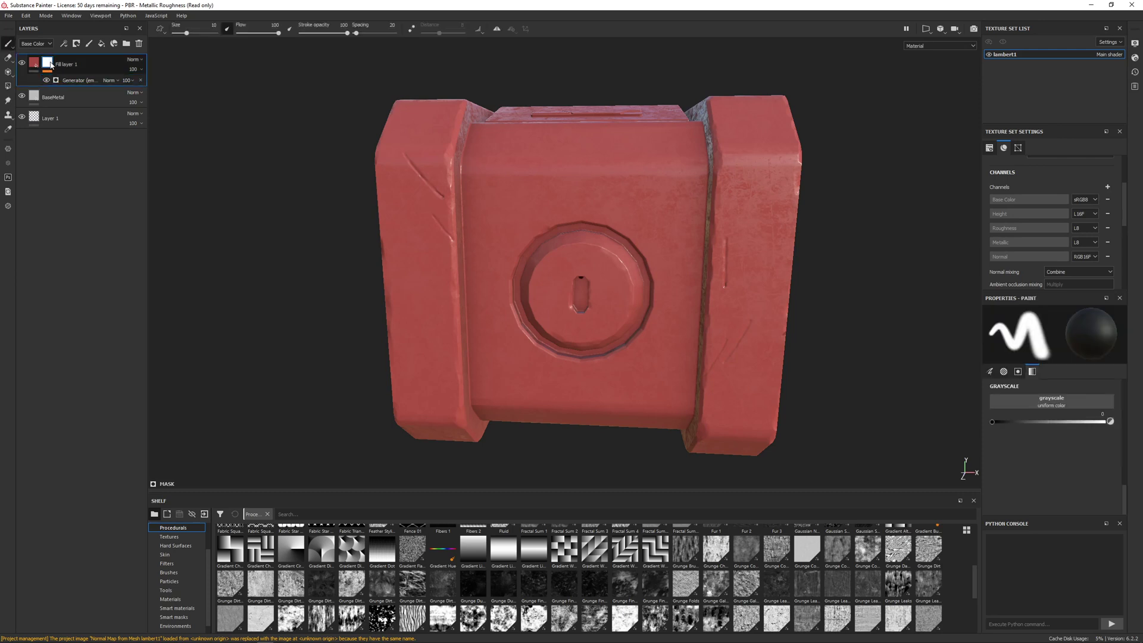
pyautogui.click(53, 63)
pyautogui.click(63, 81)
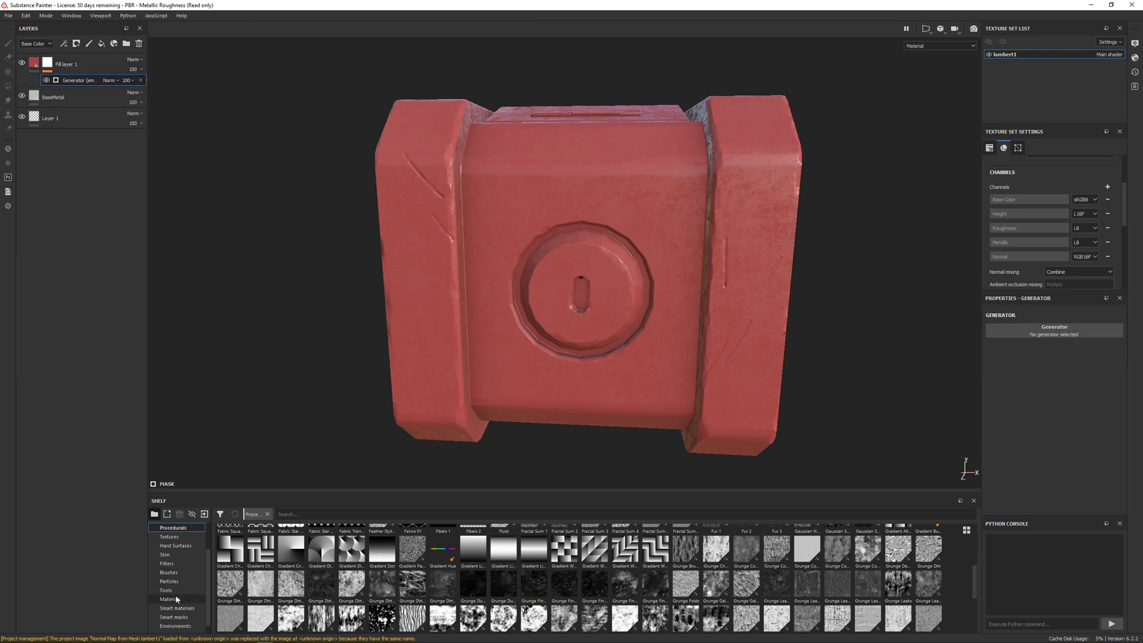
pyautogui.scroll(-1, 172, 596)
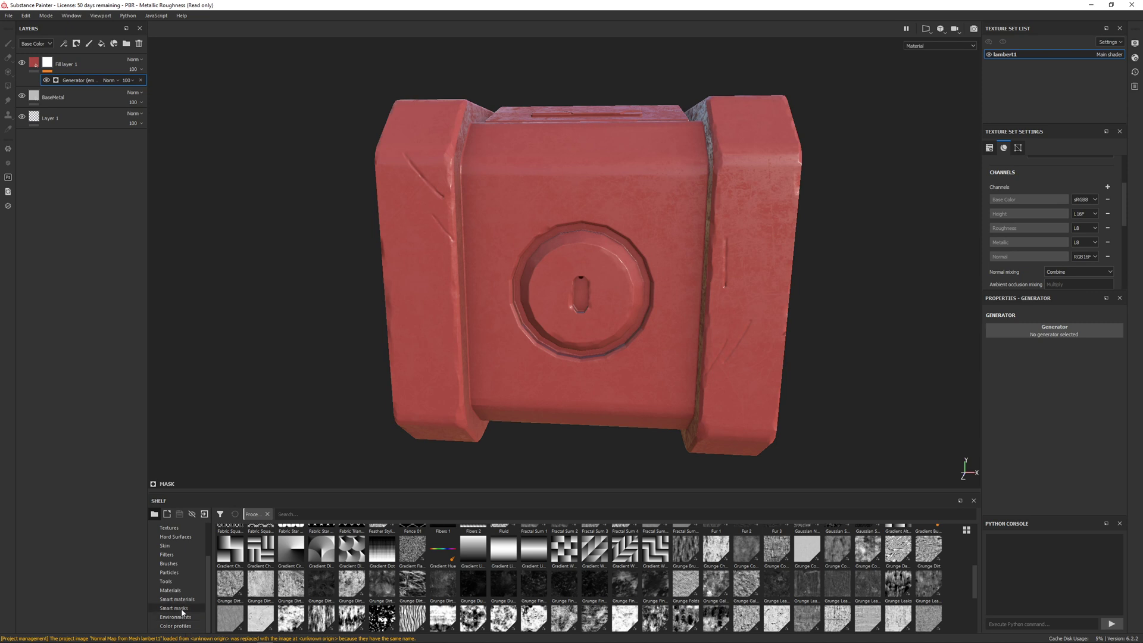
pyautogui.click(174, 608)
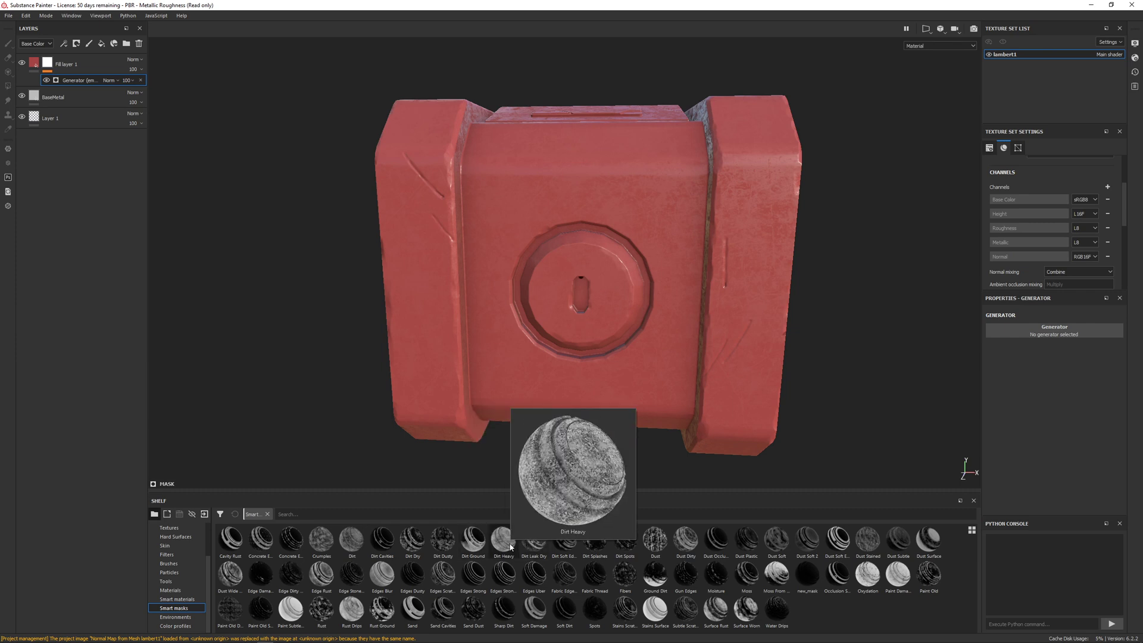
pyautogui.moveTo(539, 543)
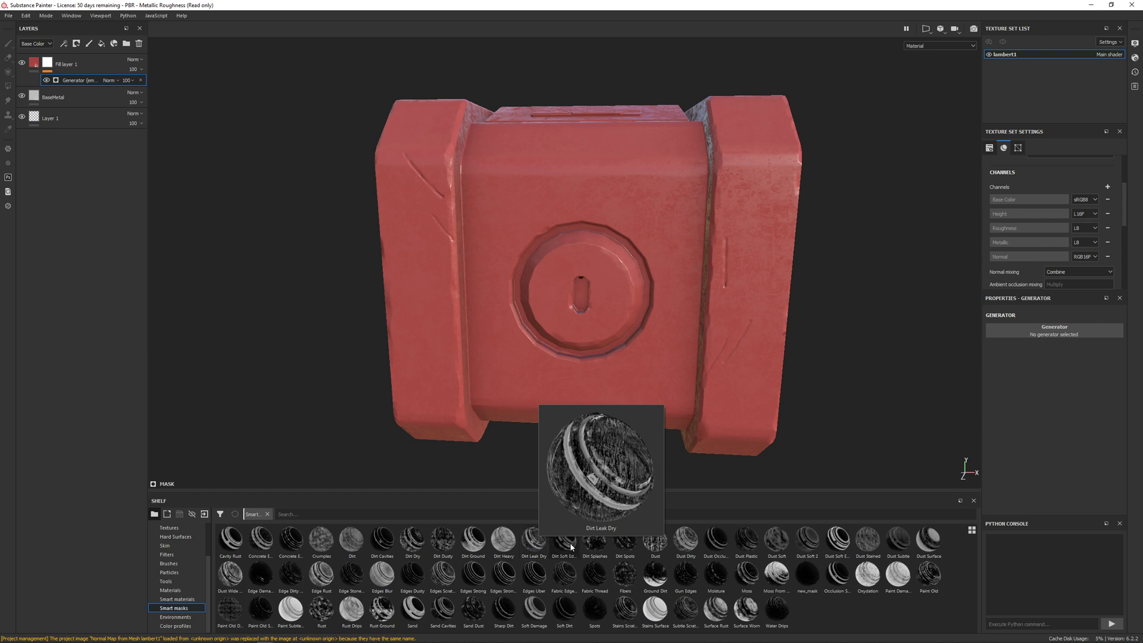
pyautogui.moveTo(774, 580)
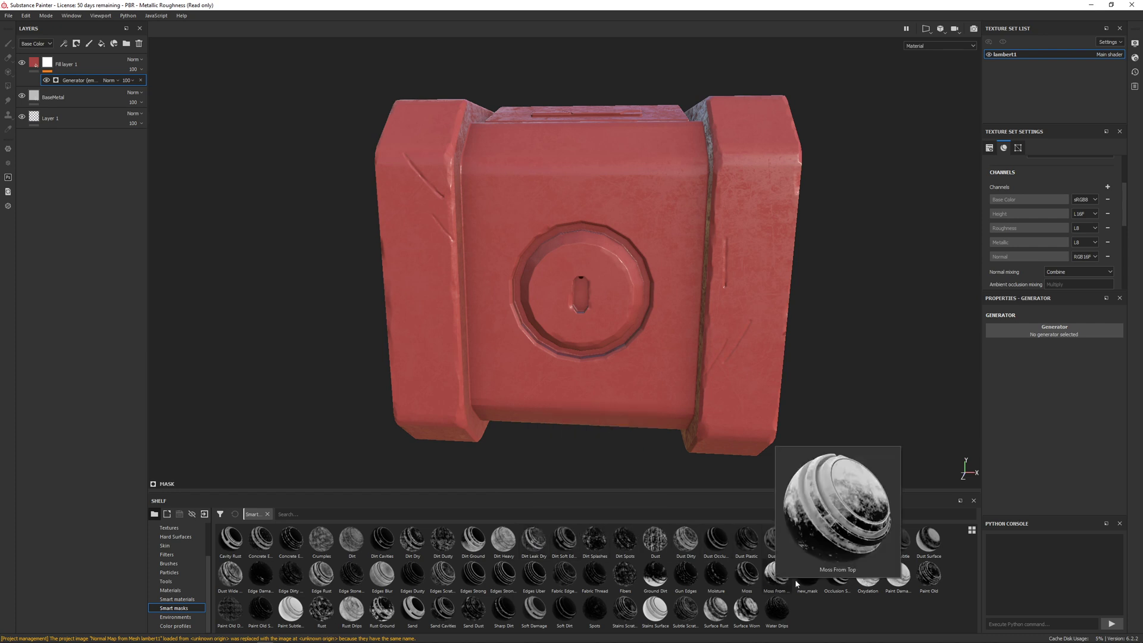
pyautogui.moveTo(837, 581)
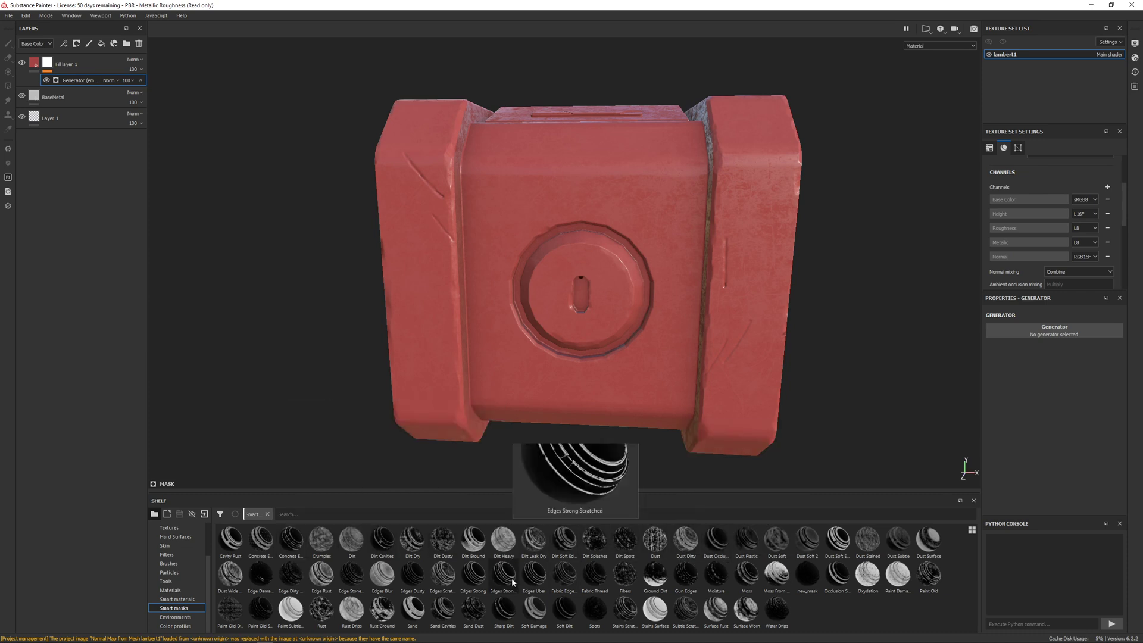
pyautogui.moveTo(470, 580)
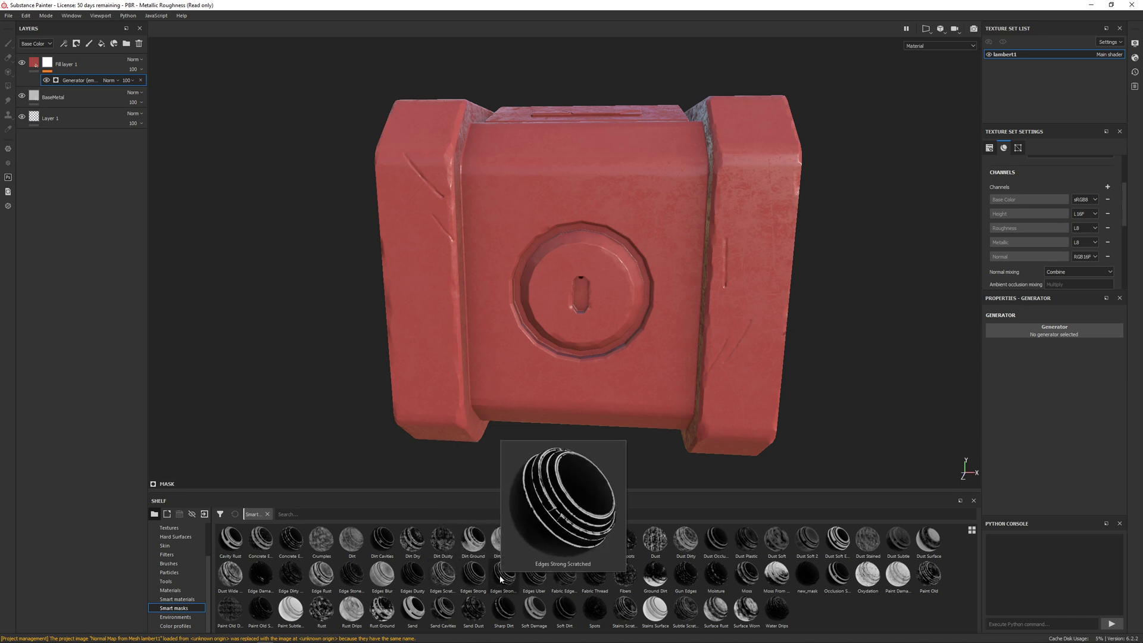
pyautogui.moveTo(556, 579)
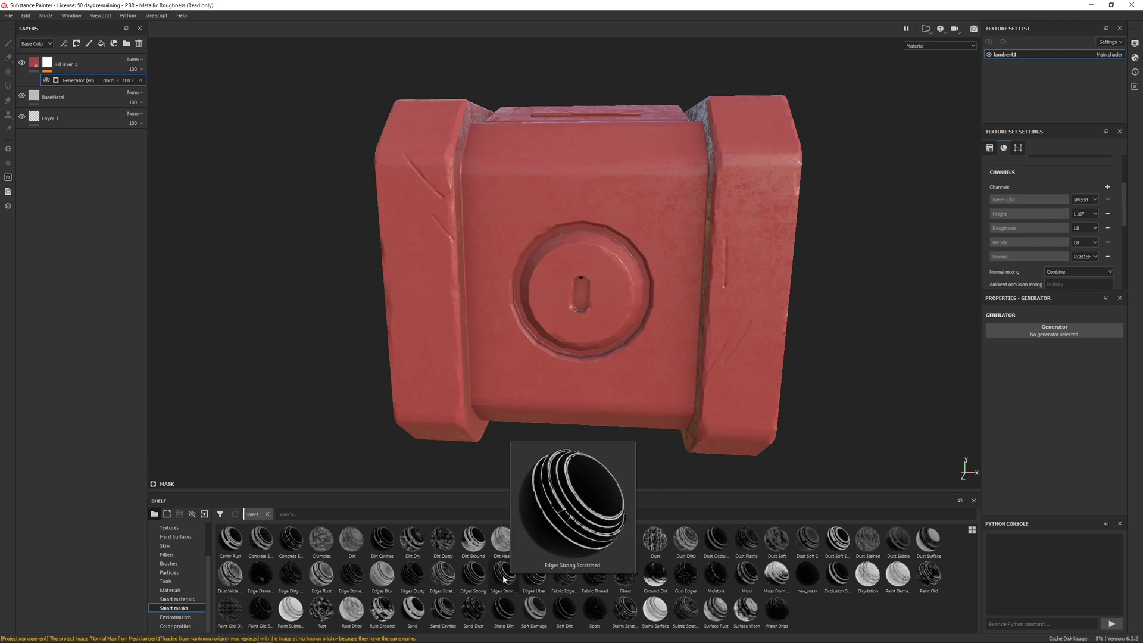
# Try the Edges Strong Scratched smart mask on the empty generator and on Fill layer 1's mask, then remove its Curvature effect.
pyautogui.moveTo(503, 577); pyautogui.dragTo(1046, 327)
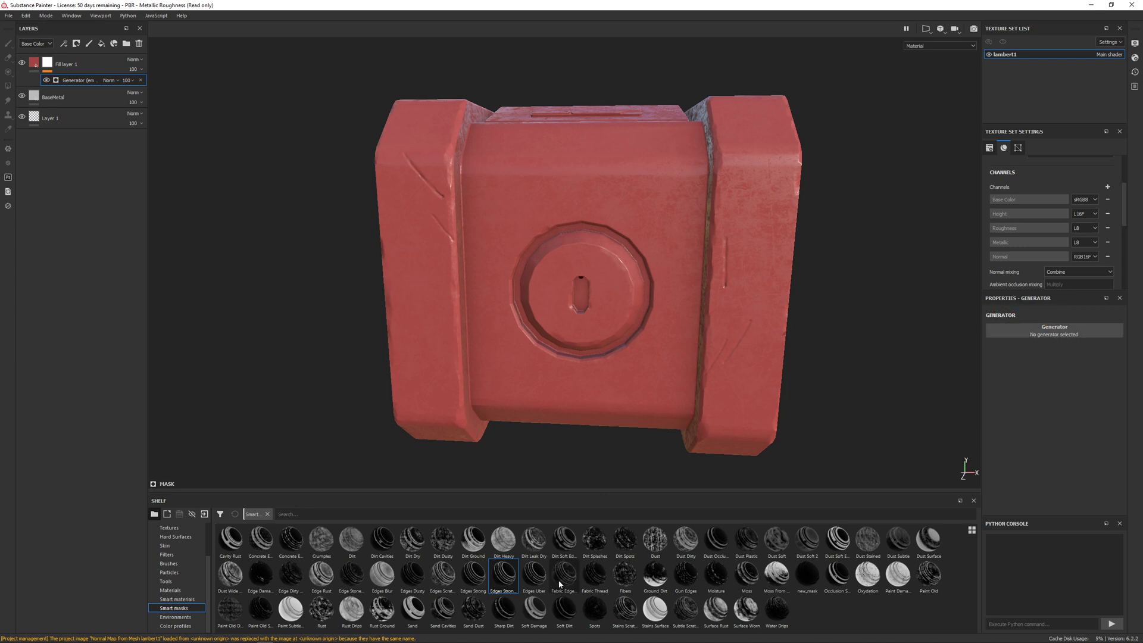
pyautogui.click(1051, 330)
pyautogui.click(990, 367)
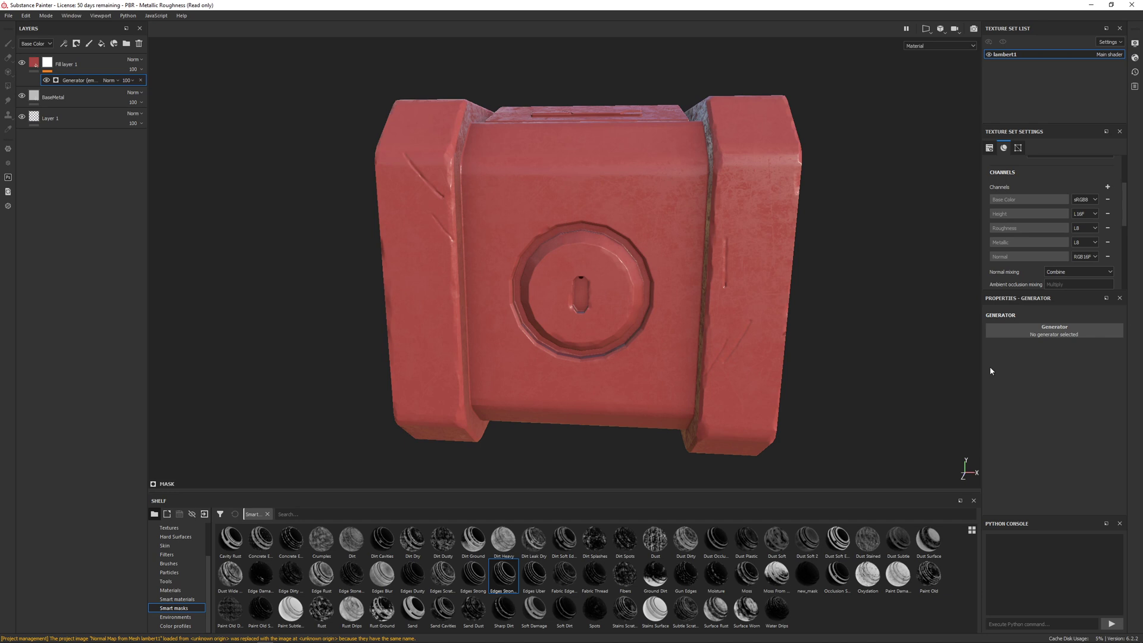
pyautogui.click(48, 63)
pyautogui.moveTo(510, 574); pyautogui.dragTo(48, 60)
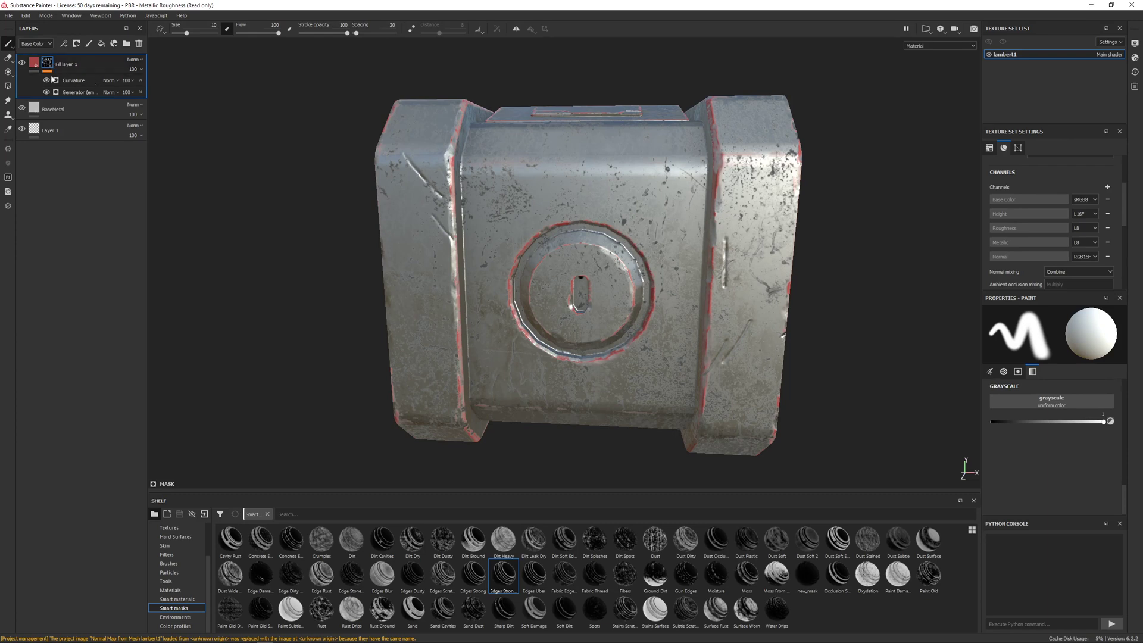
pyautogui.click(141, 80)
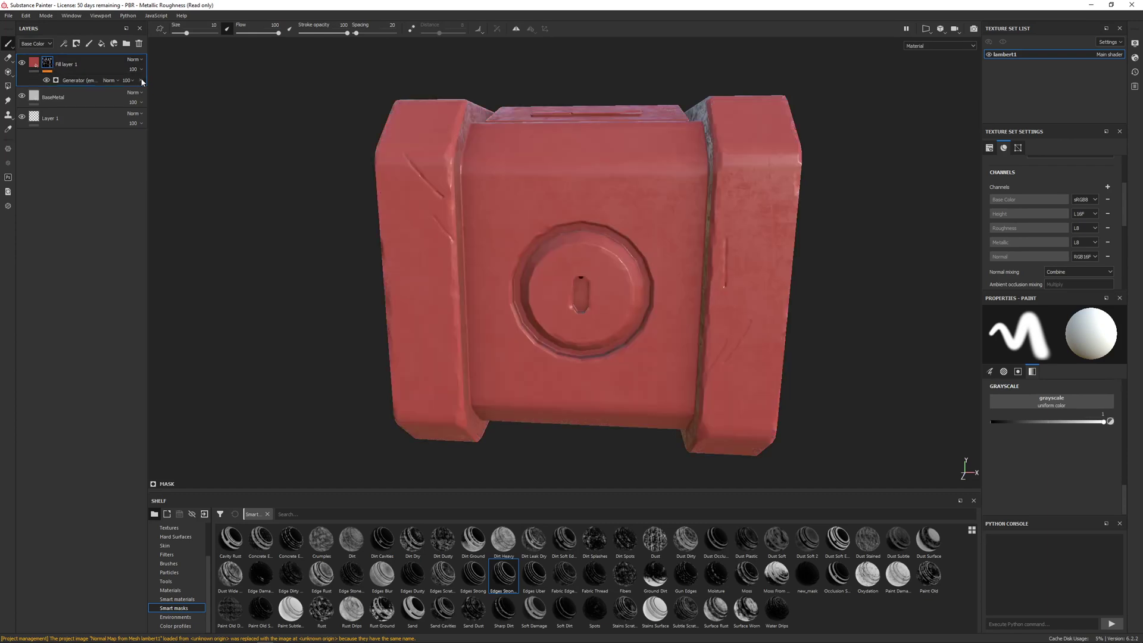
# Try the Mask Builder - Legacy generator in the empty generator on Fill layer 1's mask, then clear it from the slot.
pyautogui.click(70, 81)
pyautogui.click(1045, 331)
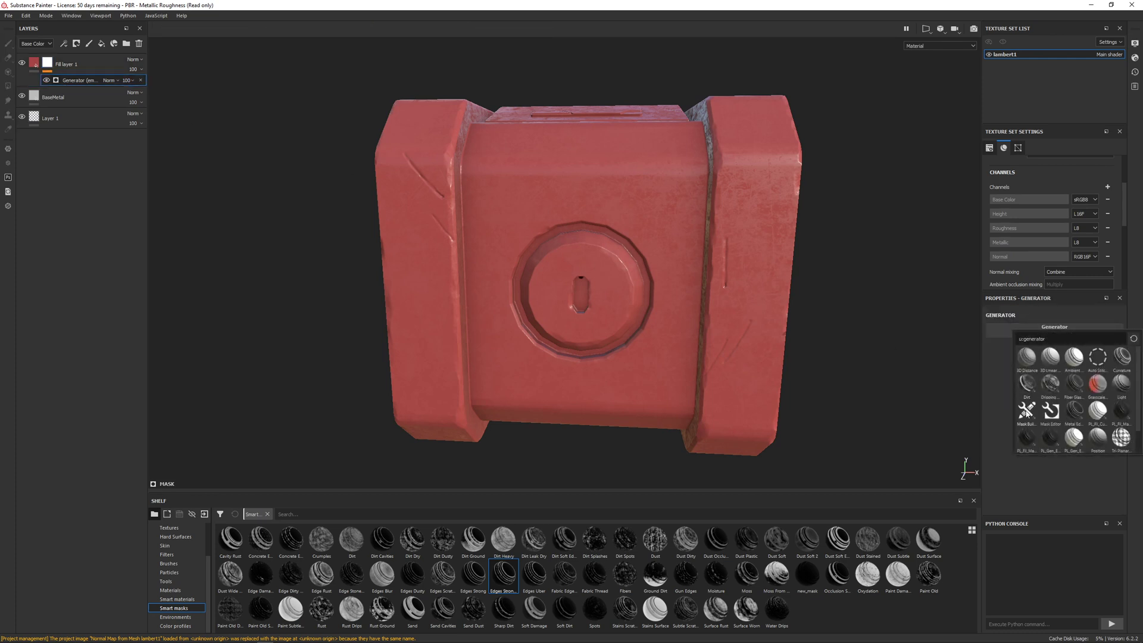
pyautogui.moveTo(1028, 417)
pyautogui.click(1027, 411)
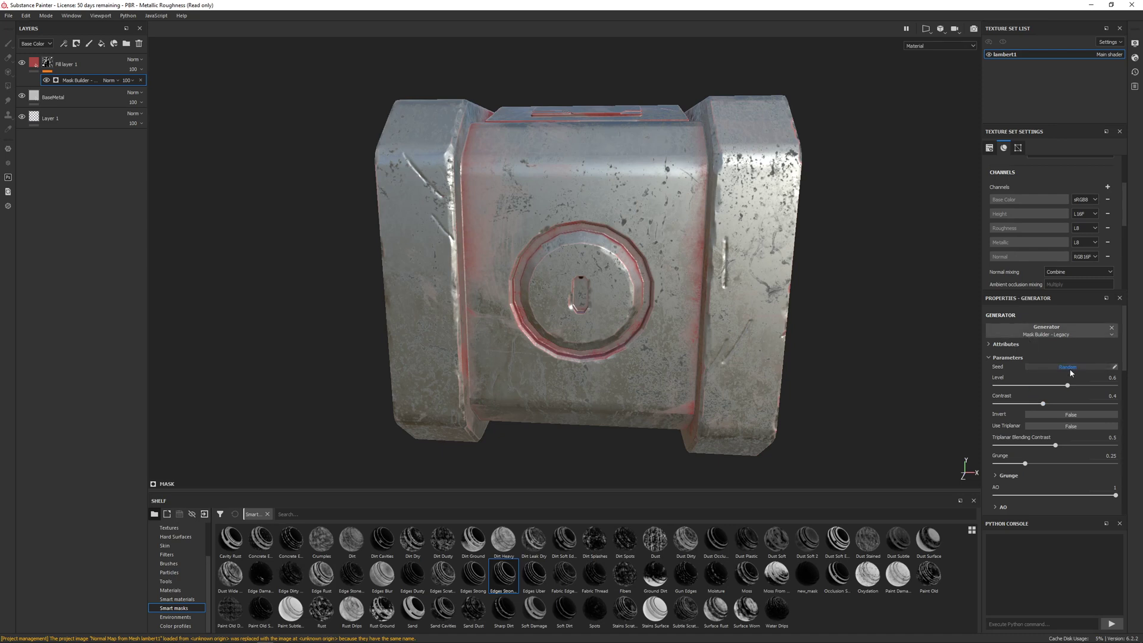
pyautogui.click(1111, 327)
# Assign the Mask Editor generator to Fill layer 1's mask and set its Global Balance to 1.
pyautogui.click(1062, 332)
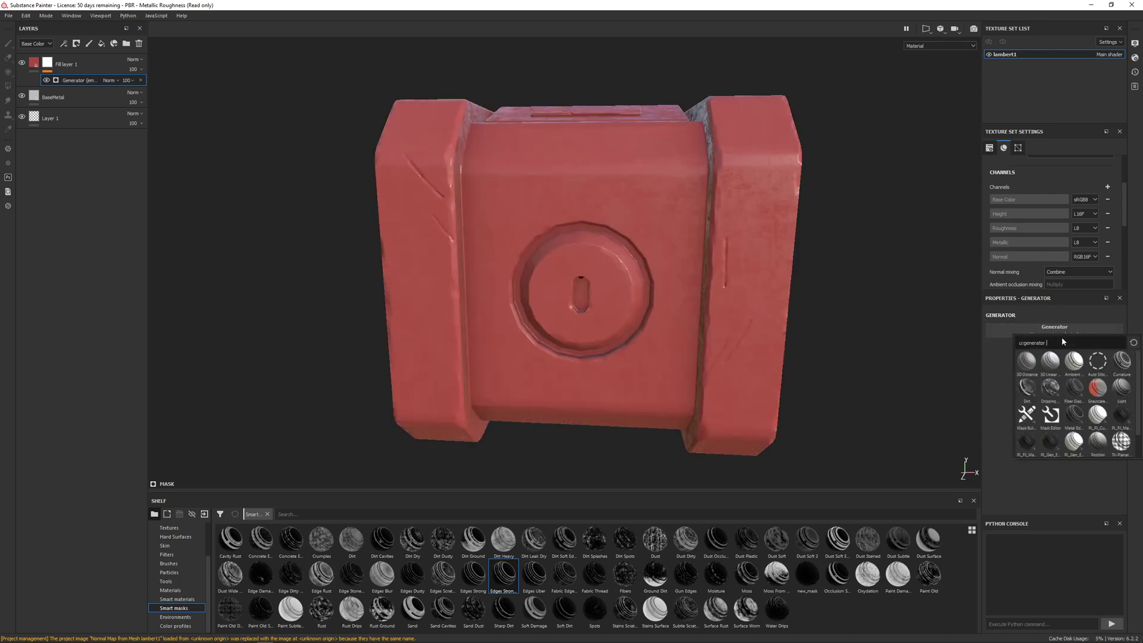
pyautogui.click(1052, 416)
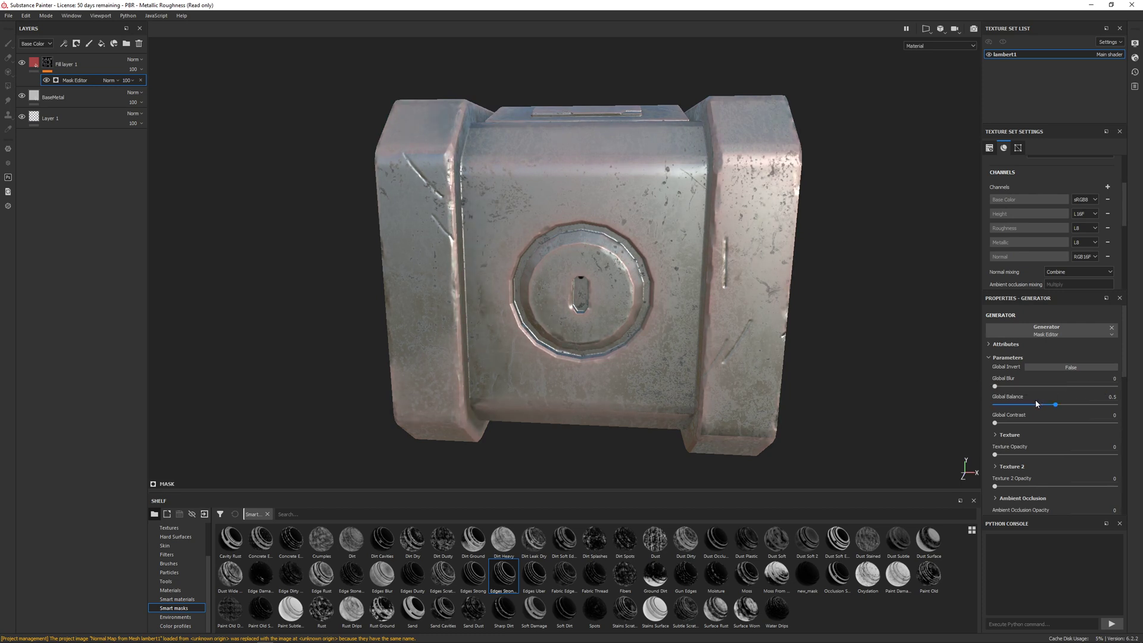
pyautogui.moveTo(1055, 403); pyautogui.dragTo(1116, 406)
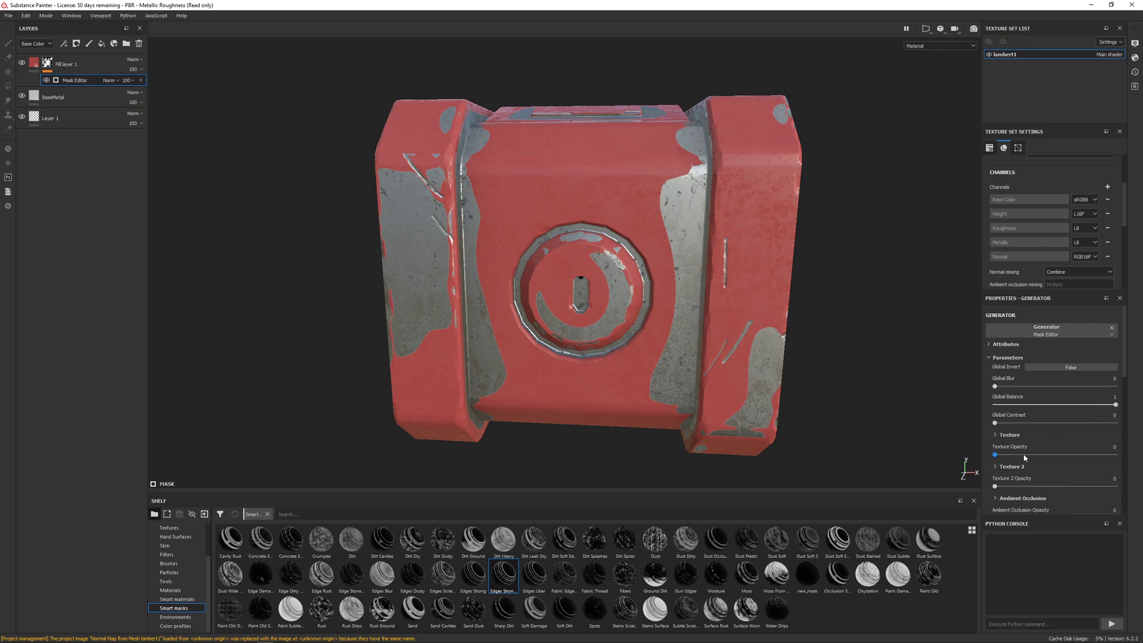
# Set the Mask Editor's Curvature Opacity to 0.3 and Ambient Occlusion Opacity to 0.28, leaving Thickness Opacity at 0.
pyautogui.scroll(-3, 991, 440)
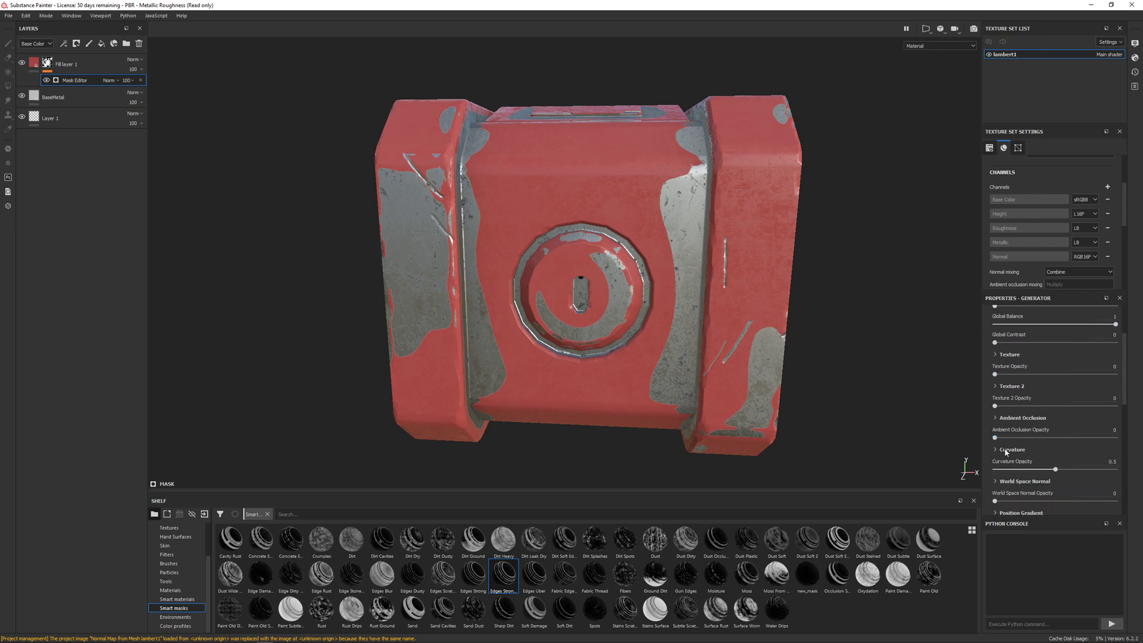
pyautogui.moveTo(1025, 470); pyautogui.dragTo(1067, 472)
pyautogui.click(1032, 470)
pyautogui.click(1007, 438)
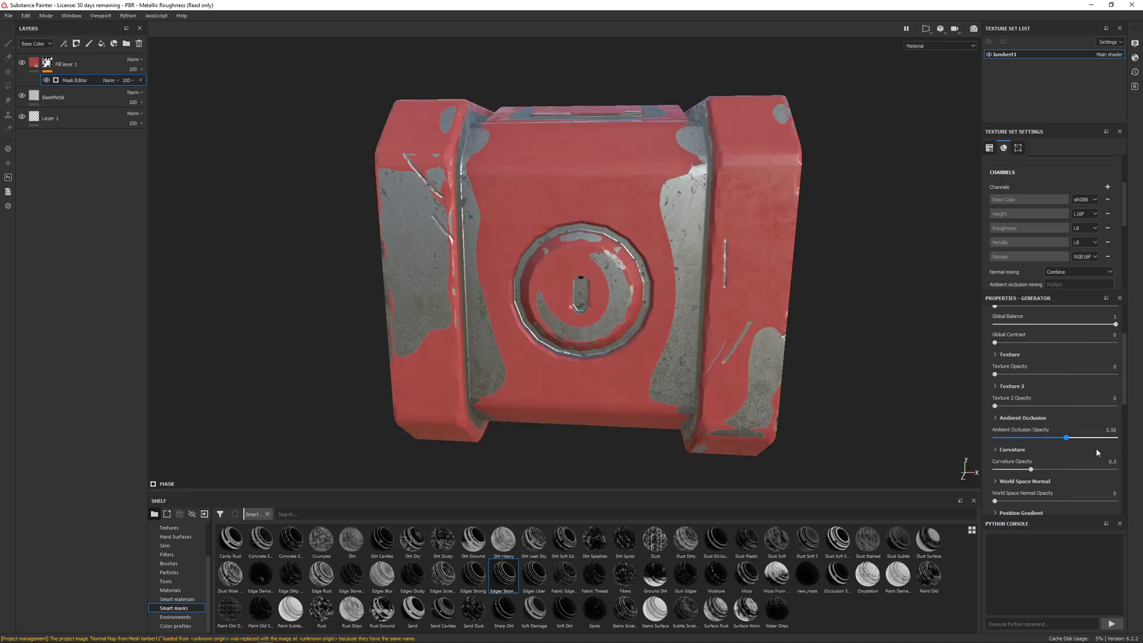
pyautogui.click(1029, 438)
pyautogui.scroll(-2, 1023, 470)
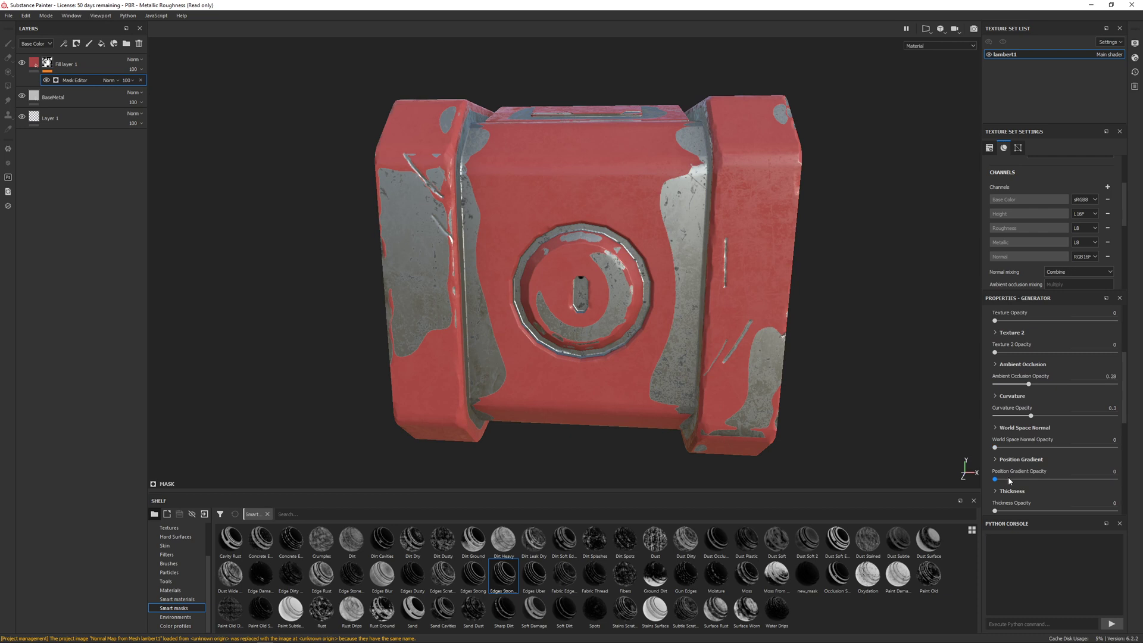
pyautogui.scroll(-2, 1012, 479)
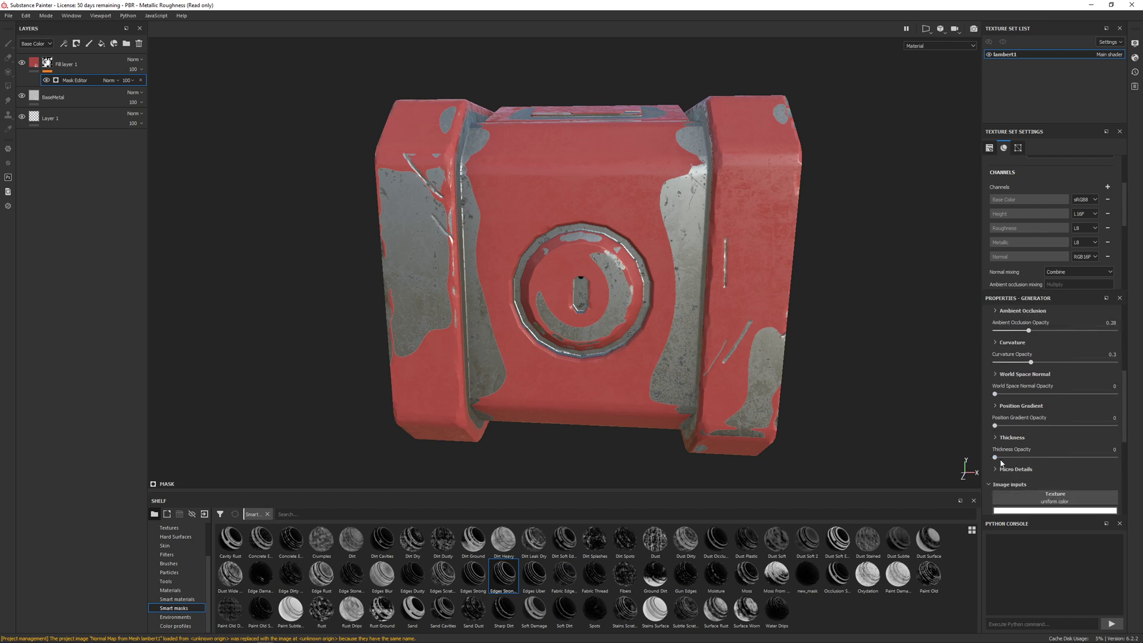
pyautogui.moveTo(997, 458)
pyautogui.mouseDown()
pyautogui.moveTo(1040, 459)
pyautogui.moveTo(975, 461)
pyautogui.moveTo(1022, 460)
pyautogui.moveTo(990, 457)
pyautogui.mouseUp()
# Set the Mask Editor's Global Invert to True, Global Balance to 0.76 and Global Contrast to 0.95, keeping Global Blur at 0.
pyautogui.scroll(7, 1047, 431)
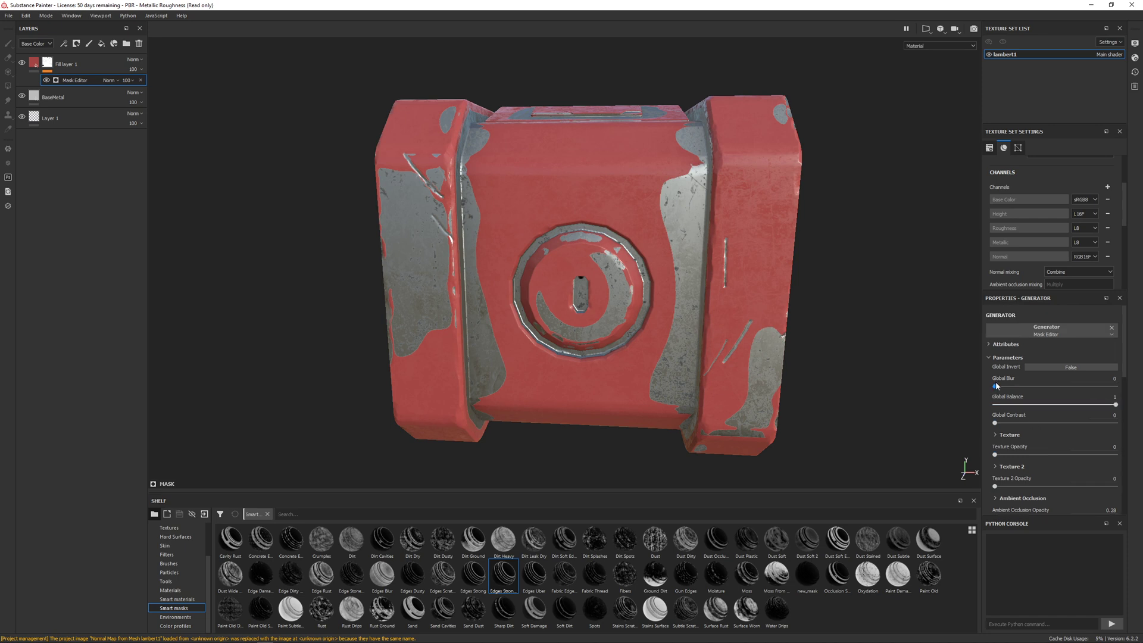
pyautogui.click(1043, 367)
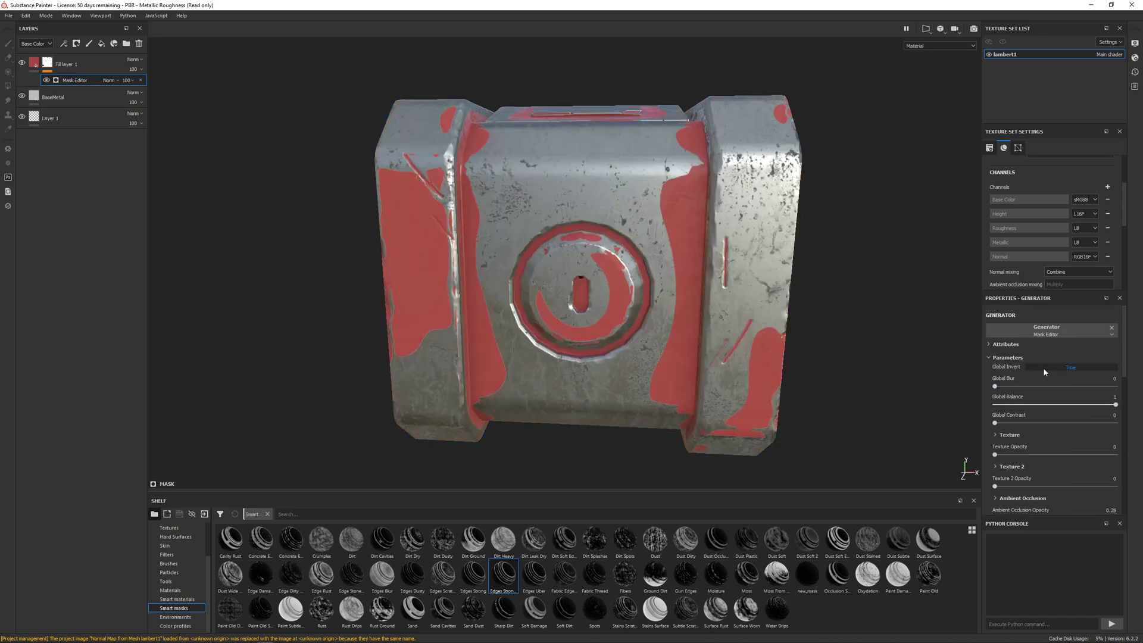
pyautogui.moveTo(1018, 405)
pyautogui.mouseDown()
pyautogui.moveTo(1006, 408)
pyautogui.moveTo(1066, 410)
pyautogui.moveTo(1052, 423)
pyautogui.moveTo(1068, 405)
pyautogui.moveTo(1111, 425)
pyautogui.moveTo(1076, 409)
pyautogui.moveTo(1101, 408)
pyautogui.moveTo(1087, 408)
pyautogui.mouseUp()
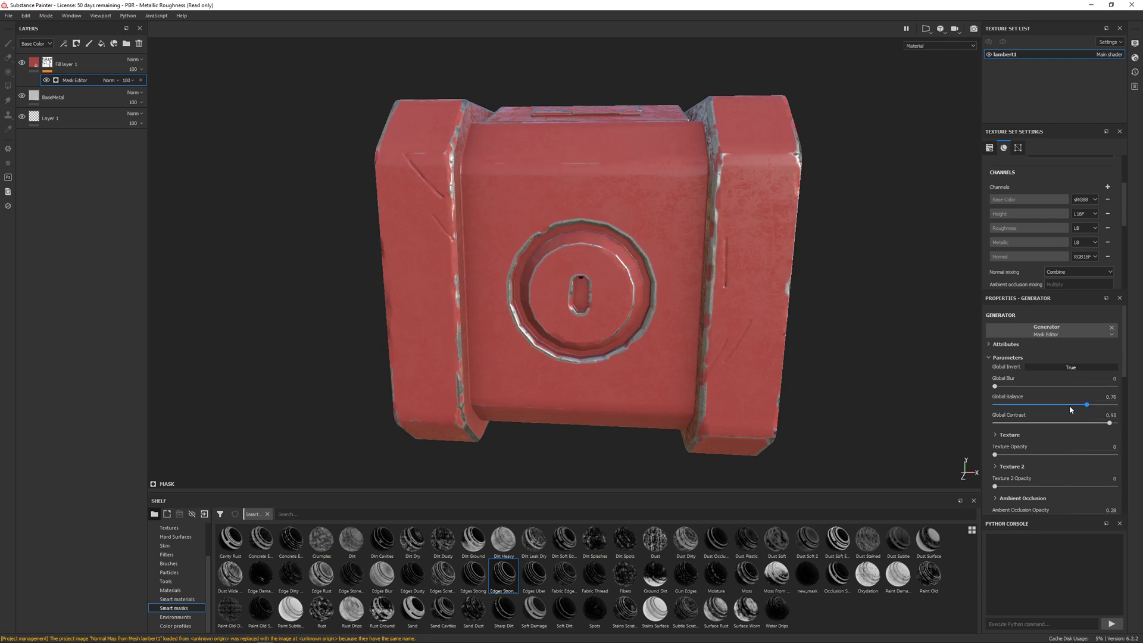
pyautogui.moveTo(995, 387)
pyautogui.mouseDown()
pyautogui.moveTo(1084, 389)
pyautogui.moveTo(985, 388)
pyautogui.mouseUp()
# Examine the edge wear from the crate's side and compare the mask with Global Invert off and on.
pyautogui.keyDown('alt'); pyautogui.moveTo(646, 281); pyautogui.dragTo(841, 353); pyautogui.keyUp('alt')
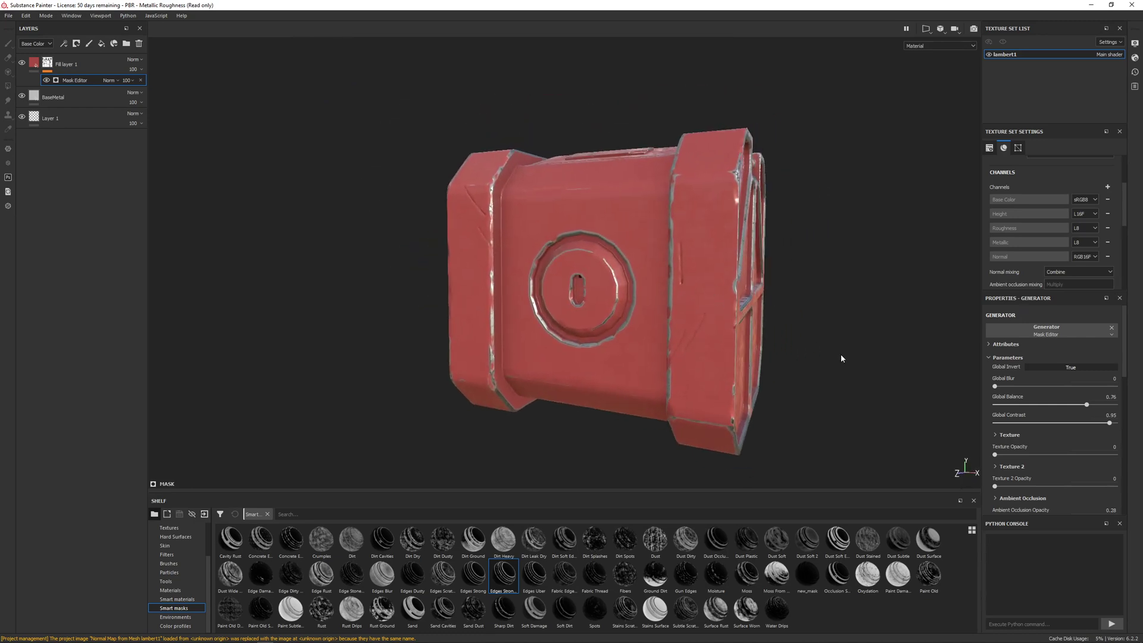
pyautogui.scroll(2, 841, 354)
pyautogui.click(1058, 369)
pyautogui.click(1058, 368)
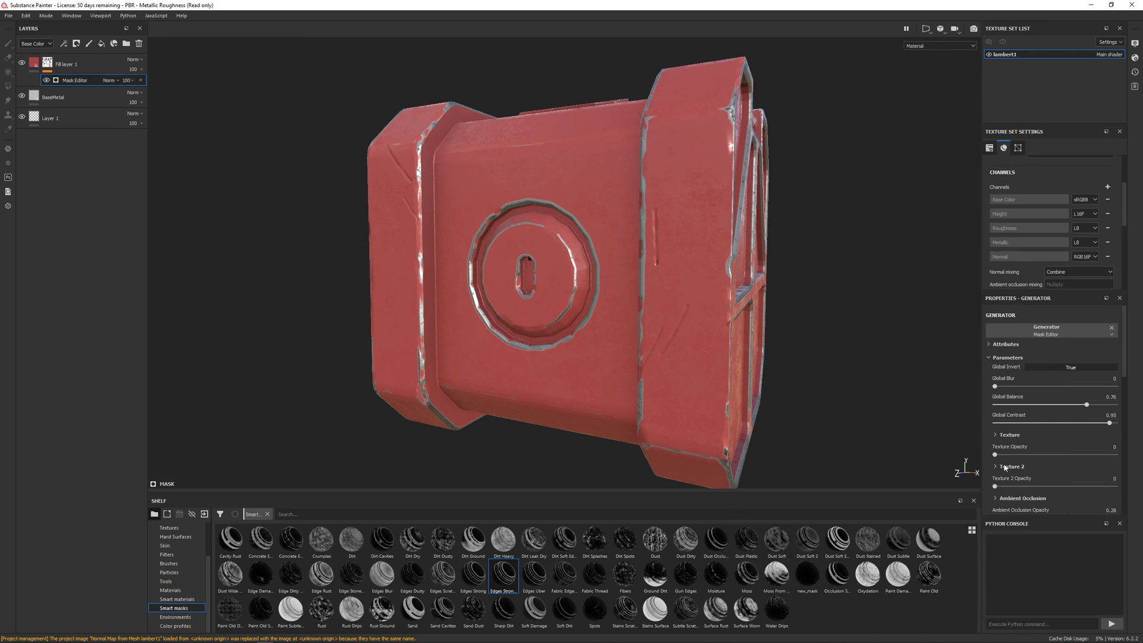
# Keep Texture 2 Opacity at 0 and set the Mask Editor's Curvature Opacity to 0.29.
pyautogui.scroll(-1, 1005, 468)
pyautogui.moveTo(997, 428); pyautogui.dragTo(962, 431)
pyautogui.scroll(-2, 1018, 462)
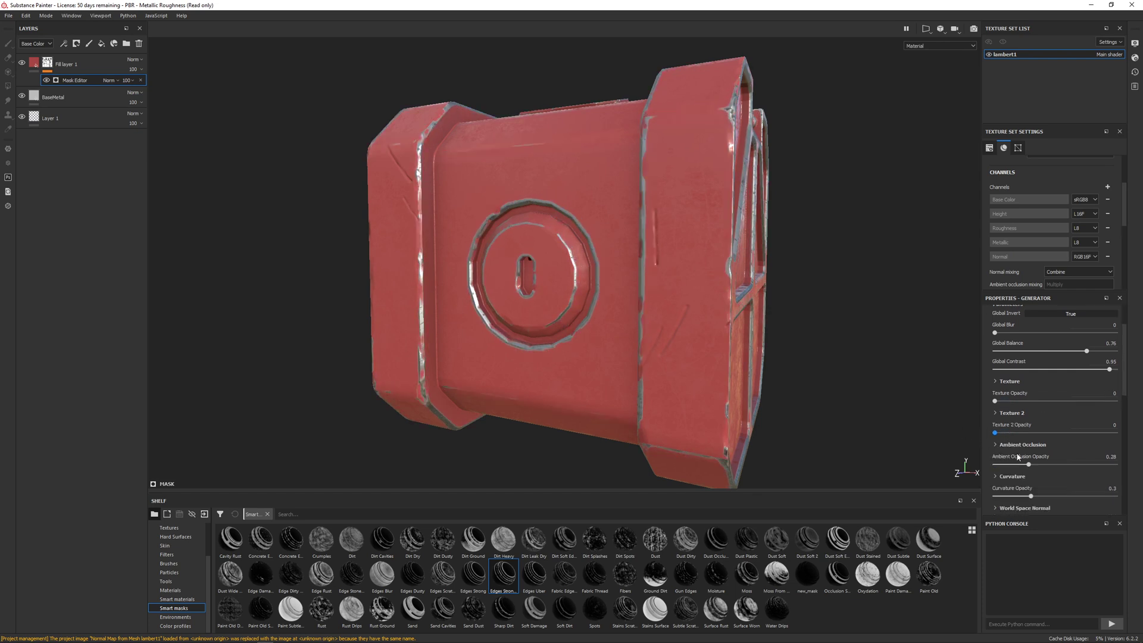
pyautogui.moveTo(1031, 470)
pyautogui.mouseDown()
pyautogui.moveTo(1102, 469)
pyautogui.moveTo(1011, 473)
pyautogui.moveTo(1030, 472)
pyautogui.mouseUp()
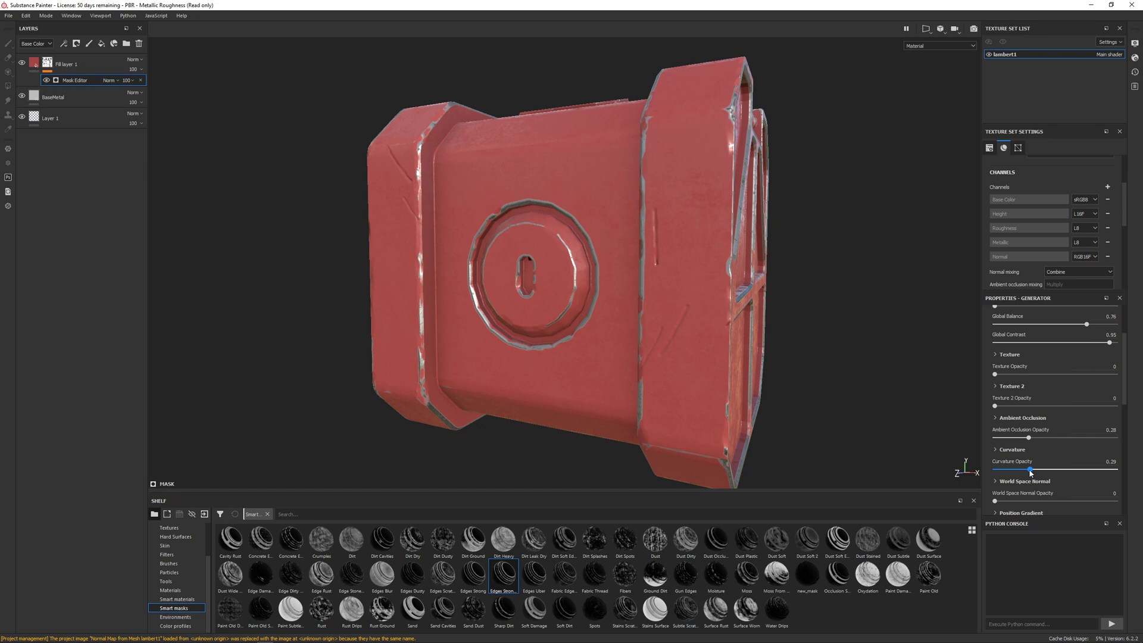
# Bring up the Mask Editor's image inputs and search the shelf's Procedurals for "scra".
pyautogui.scroll(-1, 1021, 479)
pyautogui.scroll(-3, 1014, 484)
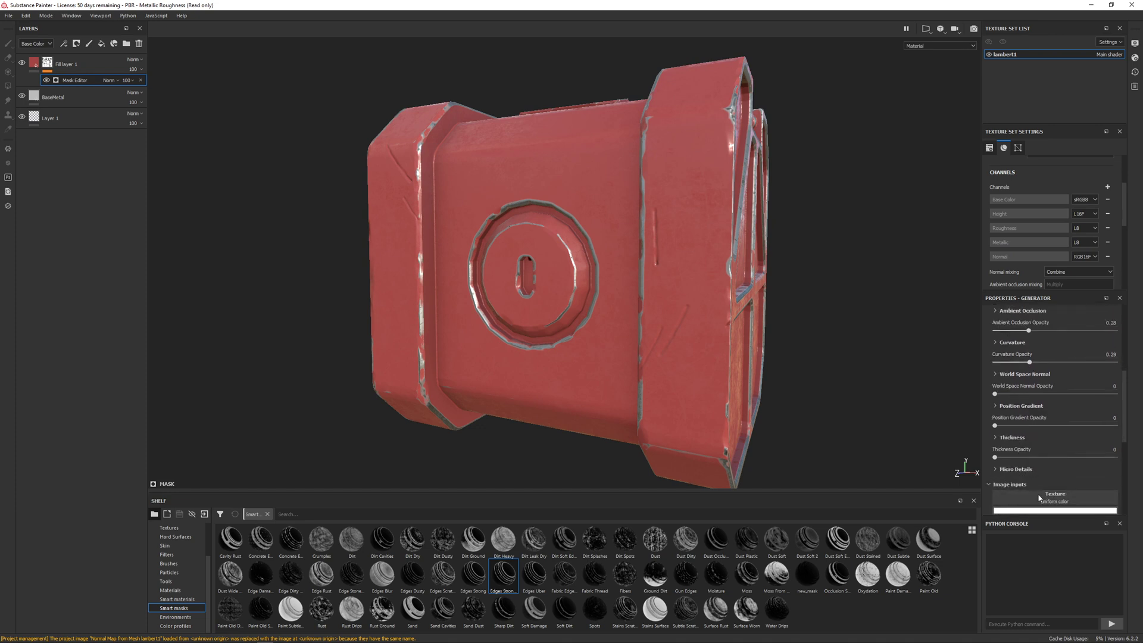
pyautogui.scroll(-2, 1048, 476)
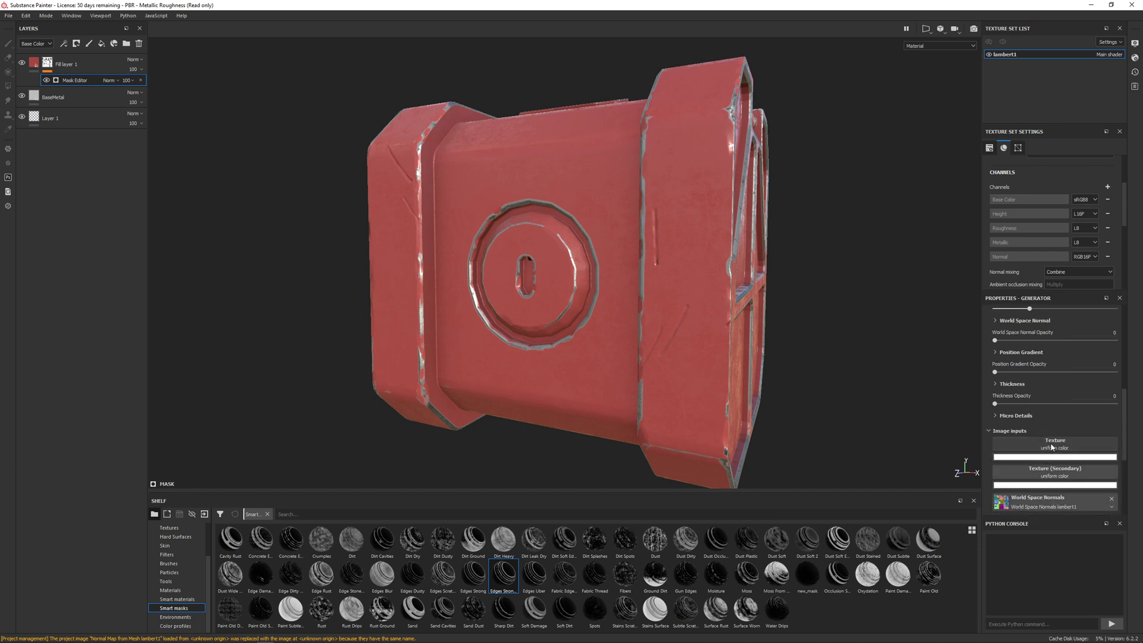
pyautogui.click(1052, 446)
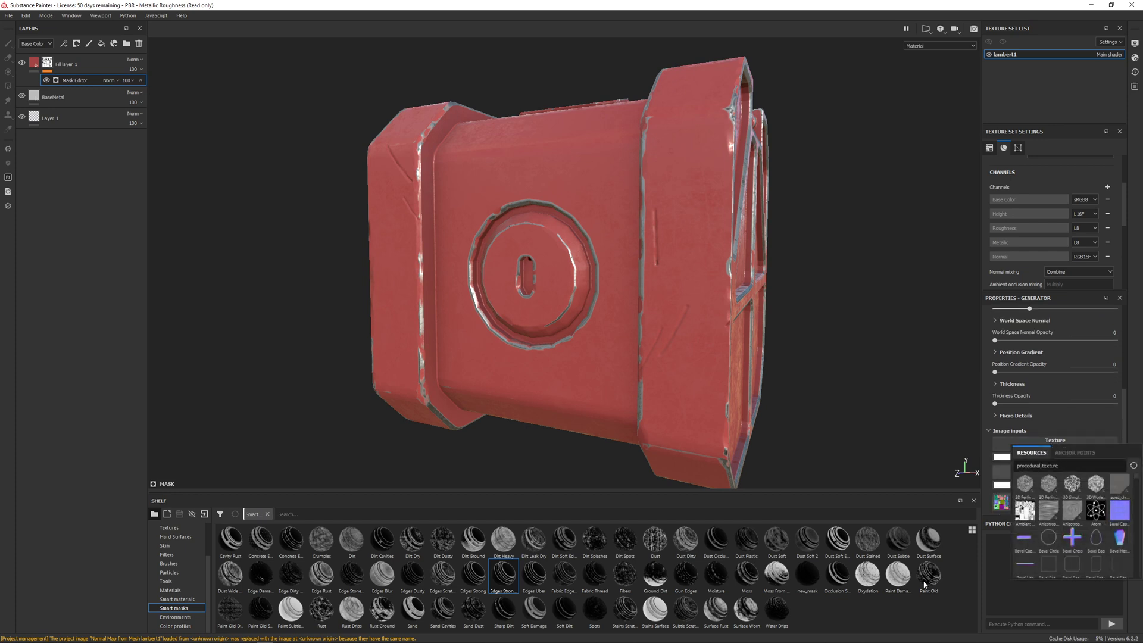
pyautogui.click(914, 606)
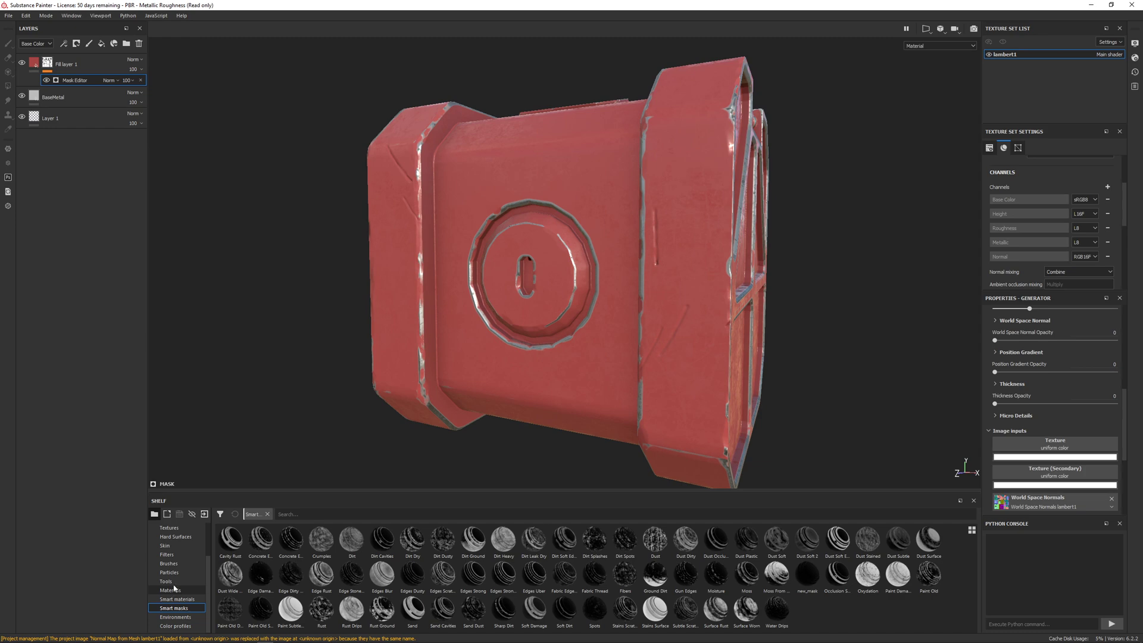
pyautogui.scroll(1, 175, 553)
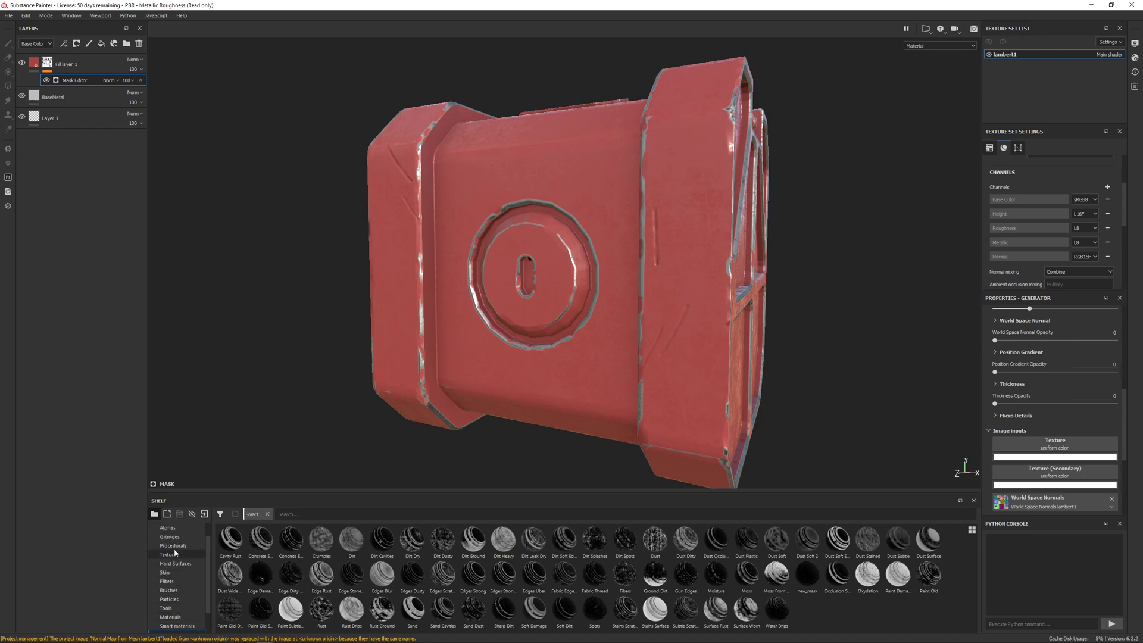
pyautogui.click(174, 545)
pyautogui.scroll(-2, 862, 605)
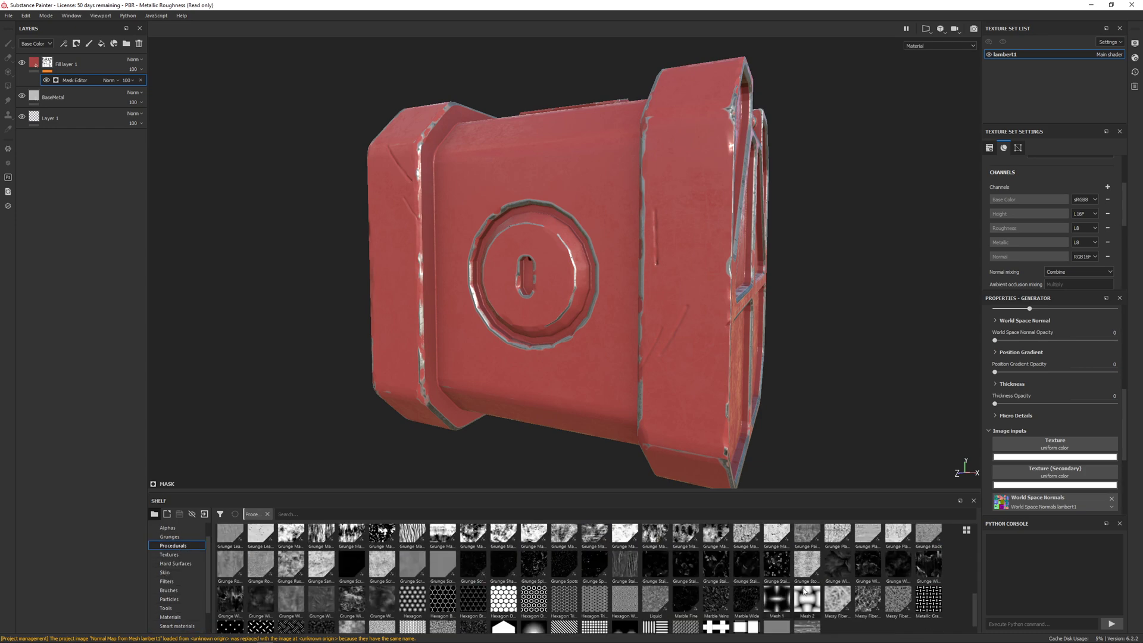
pyautogui.scroll(-1, 862, 604)
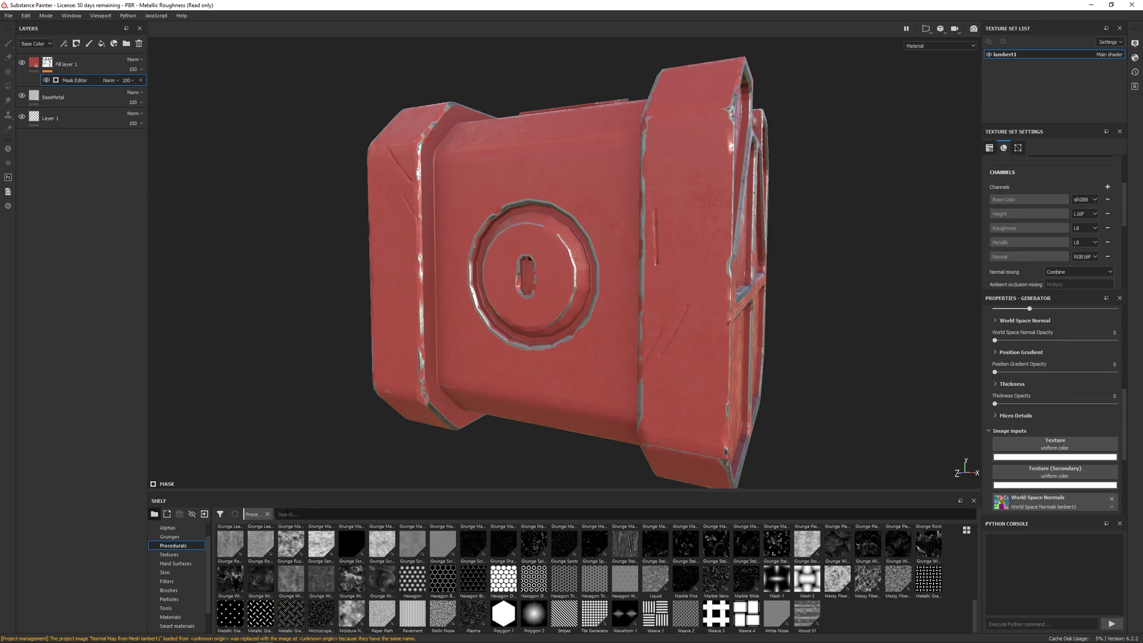
pyautogui.click(278, 514)
pyautogui.write('scra')
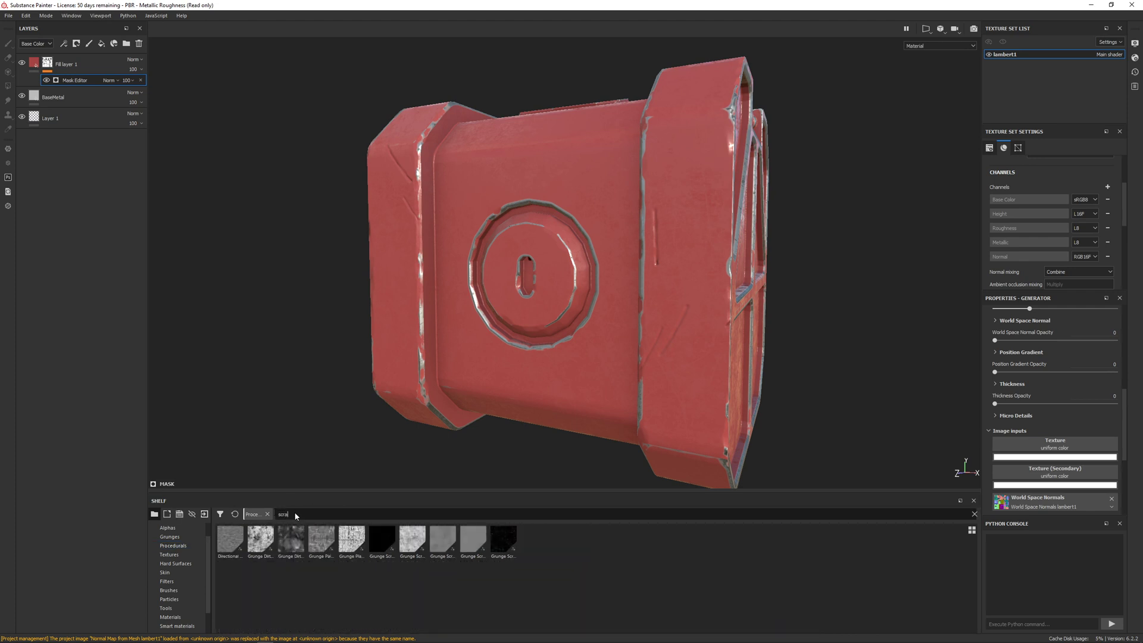
# Assign the Grunge Scratches procedural to the Mask Editor's Texture image input.
pyautogui.moveTo(284, 542)
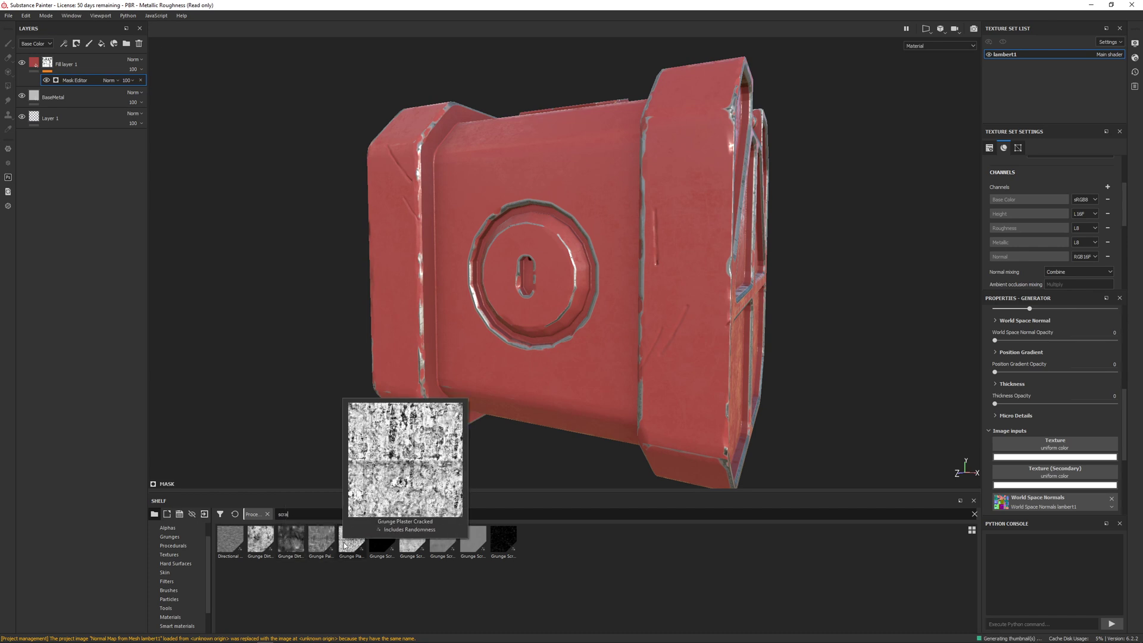
pyautogui.moveTo(377, 544)
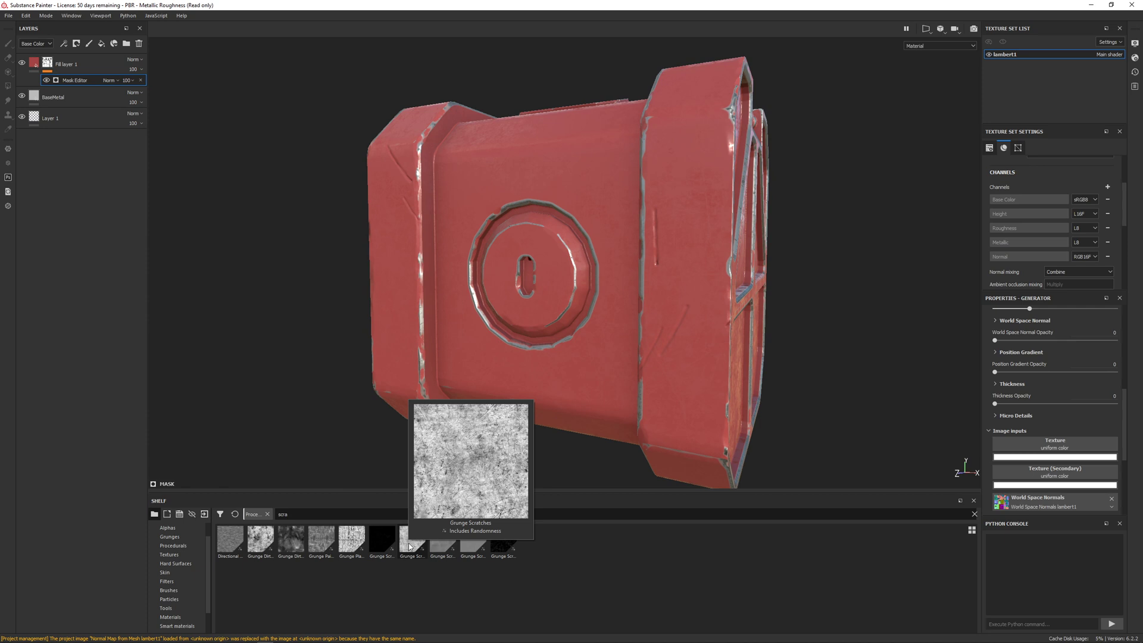
pyautogui.moveTo(409, 547); pyautogui.dragTo(1054, 442)
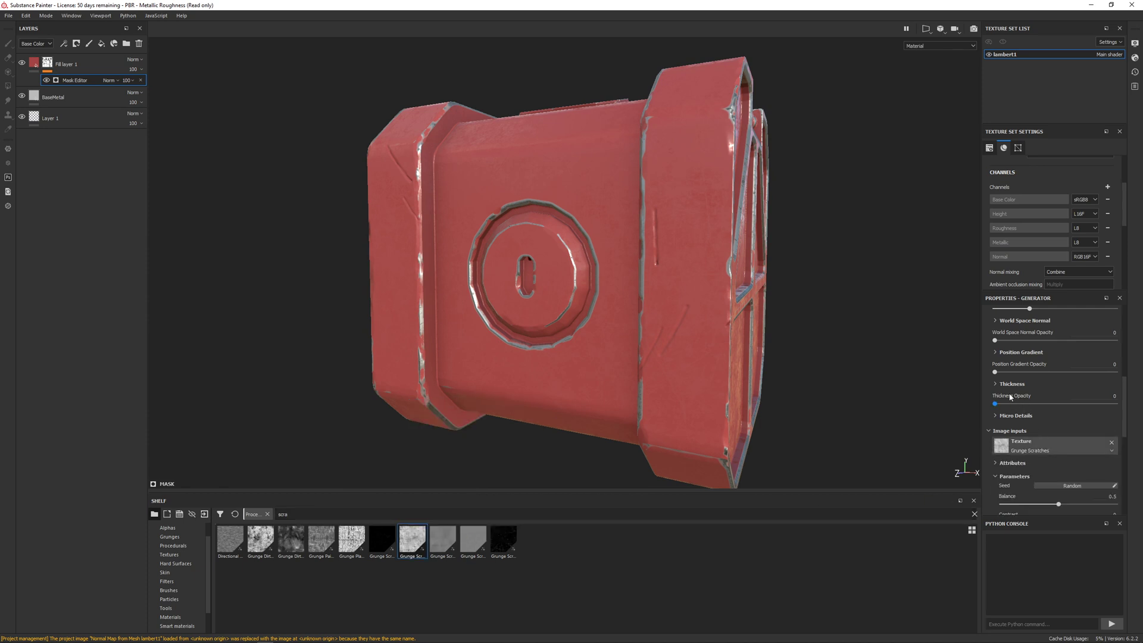
# Set the Mask Editor's Texture Opacity to 1.
pyautogui.scroll(3, 1012, 364)
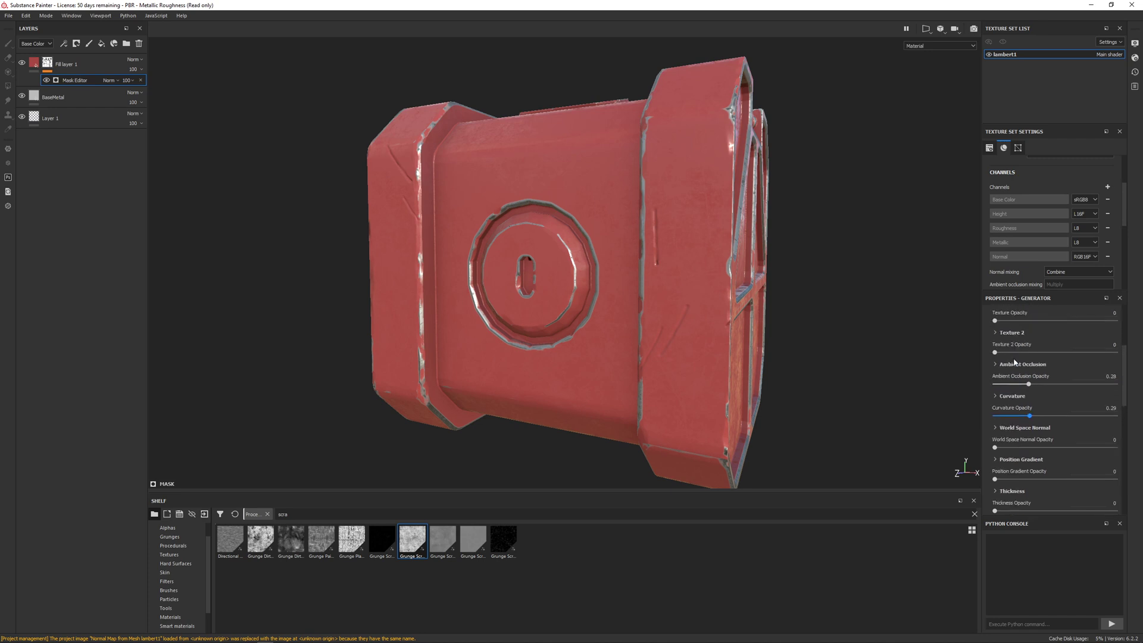
pyautogui.moveTo(994, 322); pyautogui.dragTo(1125, 331)
pyautogui.scroll(1, 1092, 322)
pyautogui.scroll(3, 1034, 333)
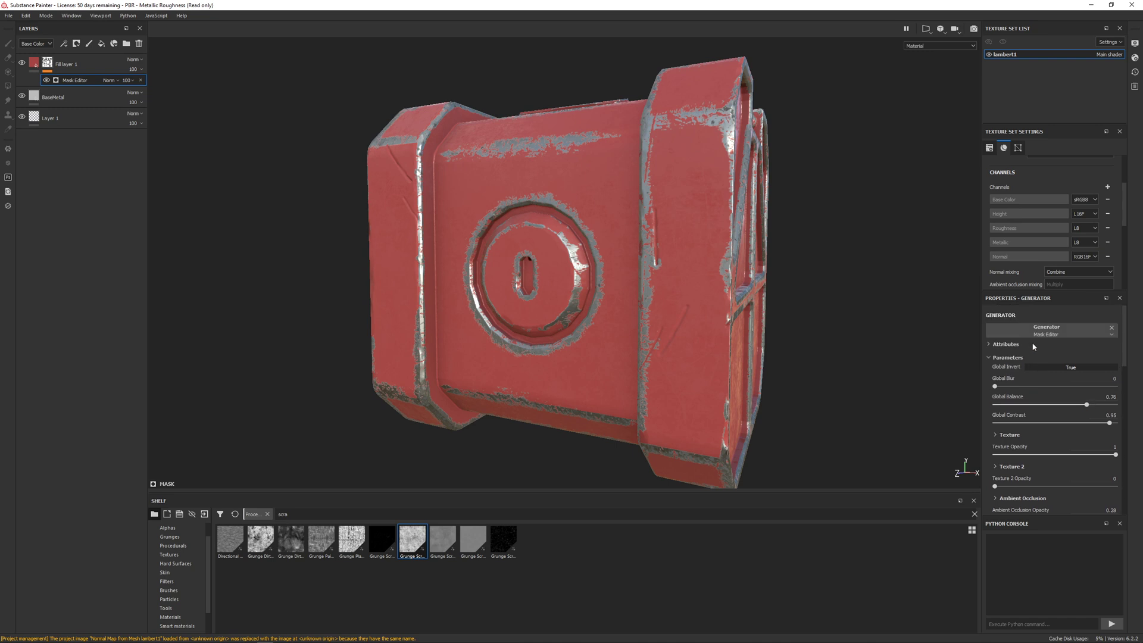
pyautogui.scroll(3, 1021, 228)
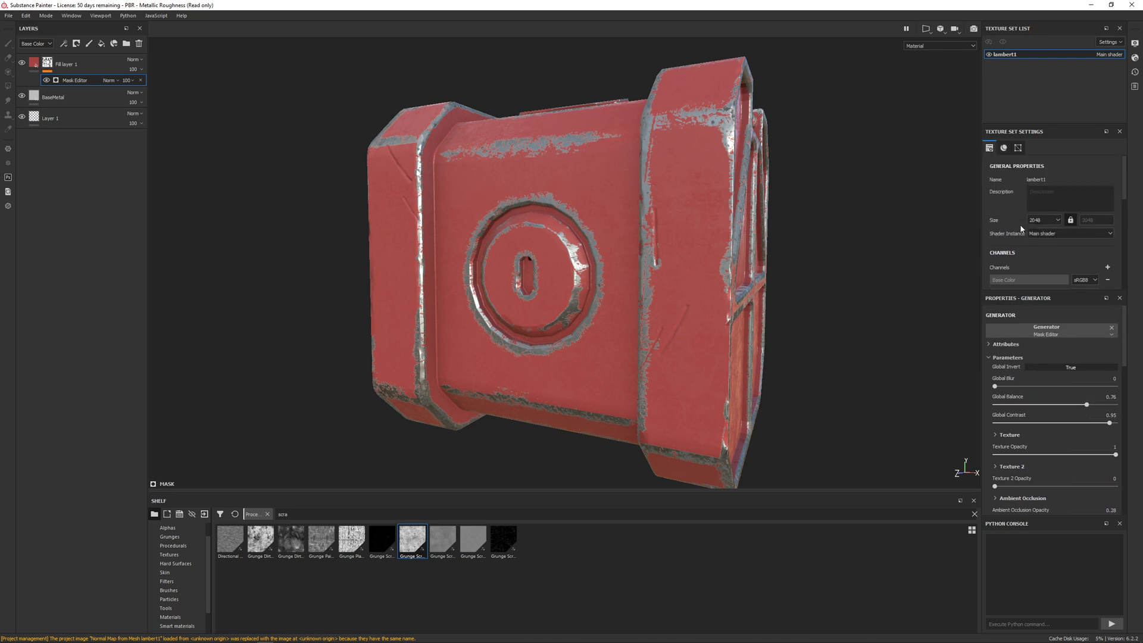
pyautogui.scroll(-4, 1021, 228)
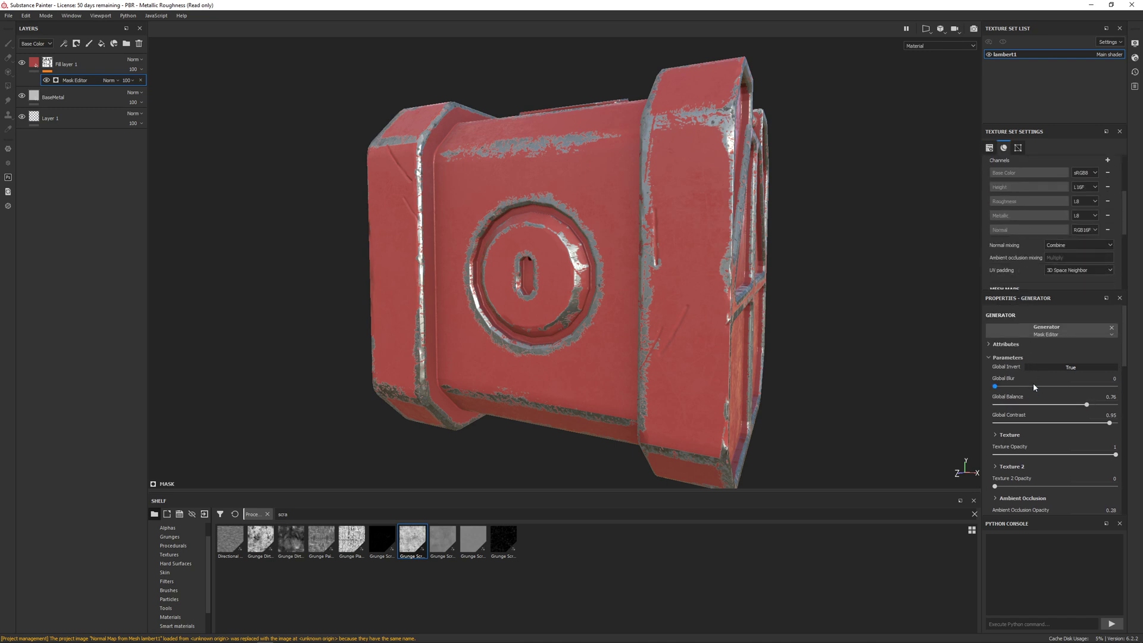
pyautogui.scroll(-4, 1034, 385)
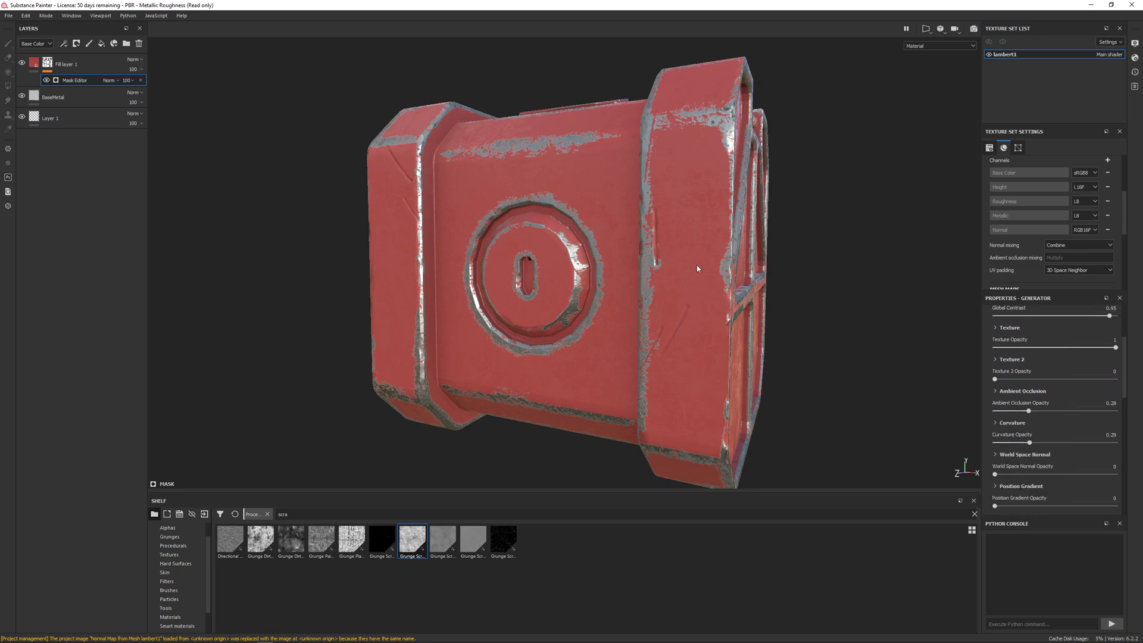
# Set the Mask Editor's Ambient Occlusion Opacity to 0.74 and Texture Opacity to 0.63.
pyautogui.keyDown('alt'); pyautogui.moveTo(697, 269); pyautogui.dragTo(751, 315); pyautogui.keyUp('alt')
pyautogui.keyDown('alt'); pyautogui.moveTo(535, 257); pyautogui.dragTo(577, 257, button='right'); pyautogui.keyUp('alt')
pyautogui.keyDown('alt'); pyautogui.moveTo(576, 258); pyautogui.dragTo(538, 258); pyautogui.keyUp('alt')
pyautogui.keyDown('alt'); pyautogui.moveTo(538, 257); pyautogui.dragTo(477, 203, button='right'); pyautogui.keyUp('alt')
pyautogui.keyDown('alt'); pyautogui.moveTo(477, 203); pyautogui.dragTo(536, 244); pyautogui.keyUp('alt')
pyautogui.keyDown('alt'); pyautogui.moveTo(536, 244); pyautogui.dragTo(599, 239, button='right'); pyautogui.keyUp('alt')
pyautogui.keyDown('alt'); pyautogui.moveTo(598, 238); pyautogui.dragTo(530, 196); pyautogui.keyUp('alt')
pyautogui.scroll(-2, 1035, 422)
pyautogui.scroll(1, 1038, 426)
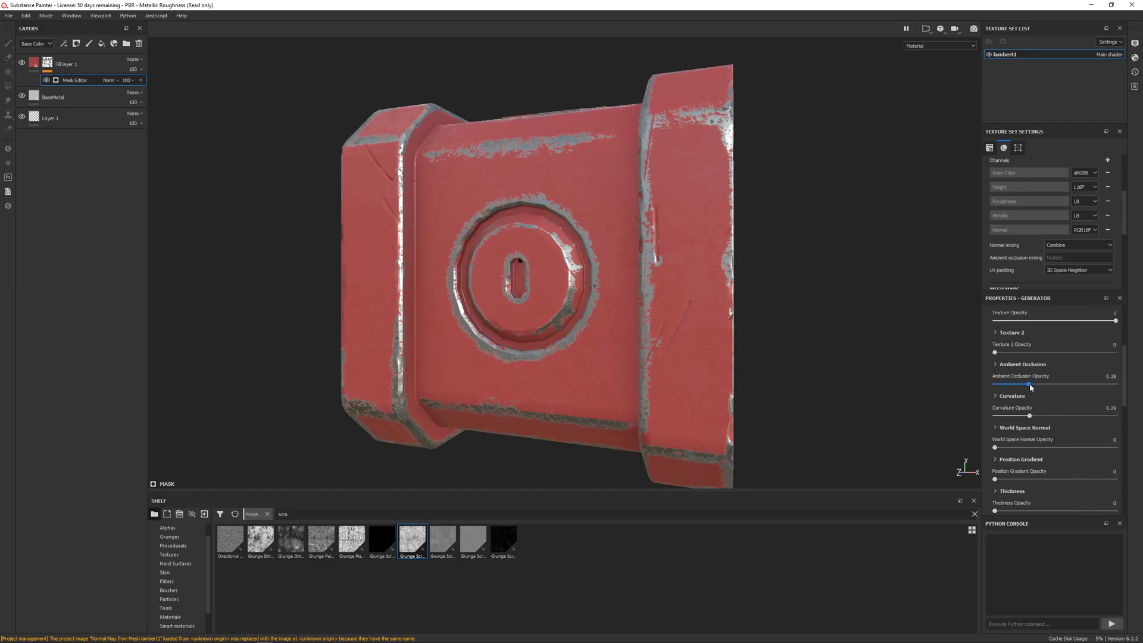
pyautogui.moveTo(1030, 384); pyautogui.dragTo(1095, 385)
pyautogui.moveTo(1097, 322); pyautogui.dragTo(1070, 320)
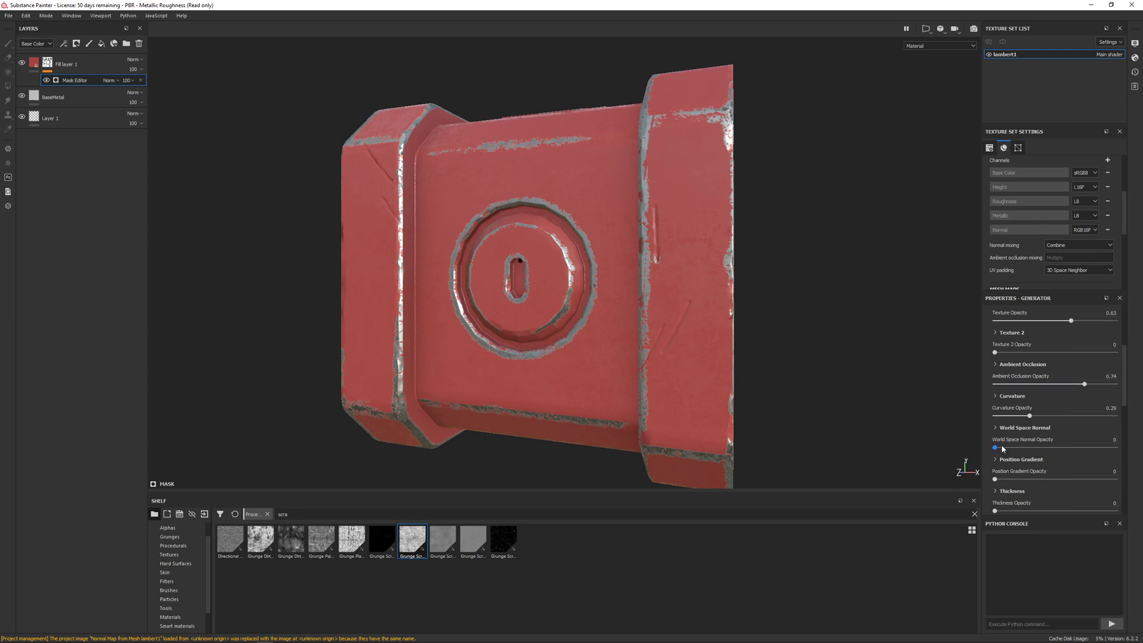
# Set the Mask Editor's World Space Normal Opacity to 0.12 and check the wear on the whole crate.
pyautogui.moveTo(1004, 450)
pyautogui.mouseDown()
pyautogui.moveTo(1054, 447)
pyautogui.moveTo(996, 445)
pyautogui.moveTo(1009, 440)
pyautogui.mouseUp()
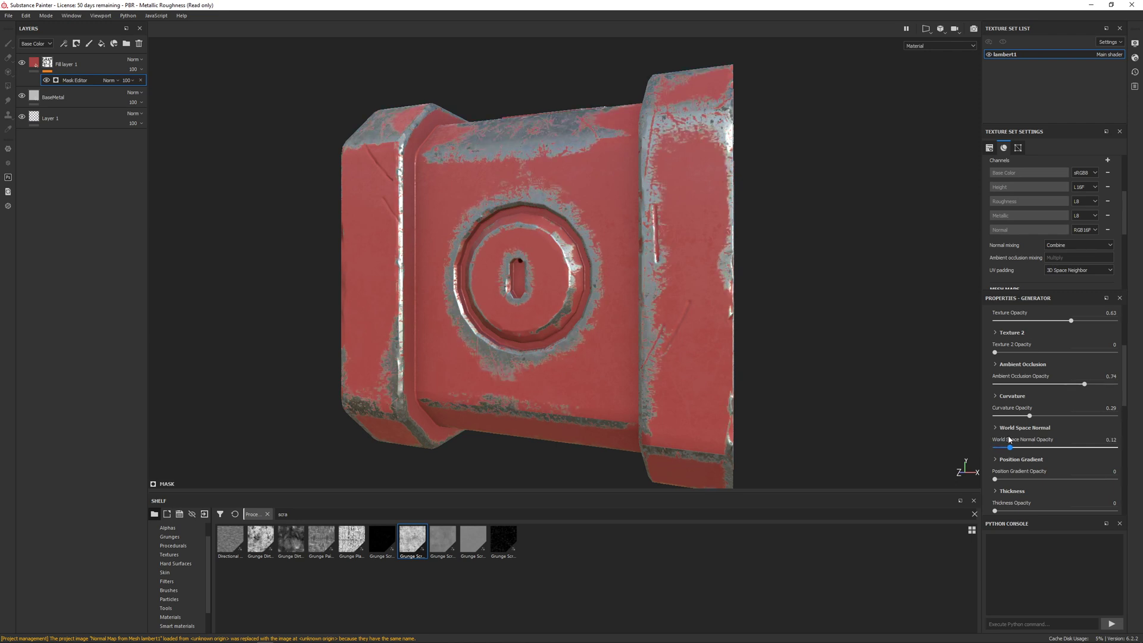
pyautogui.keyDown('alt'); pyautogui.moveTo(709, 383); pyautogui.dragTo(455, 253, button='right'); pyautogui.keyUp('alt')
pyautogui.keyDown('alt'); pyautogui.moveTo(453, 251); pyautogui.dragTo(530, 263); pyautogui.keyUp('alt')
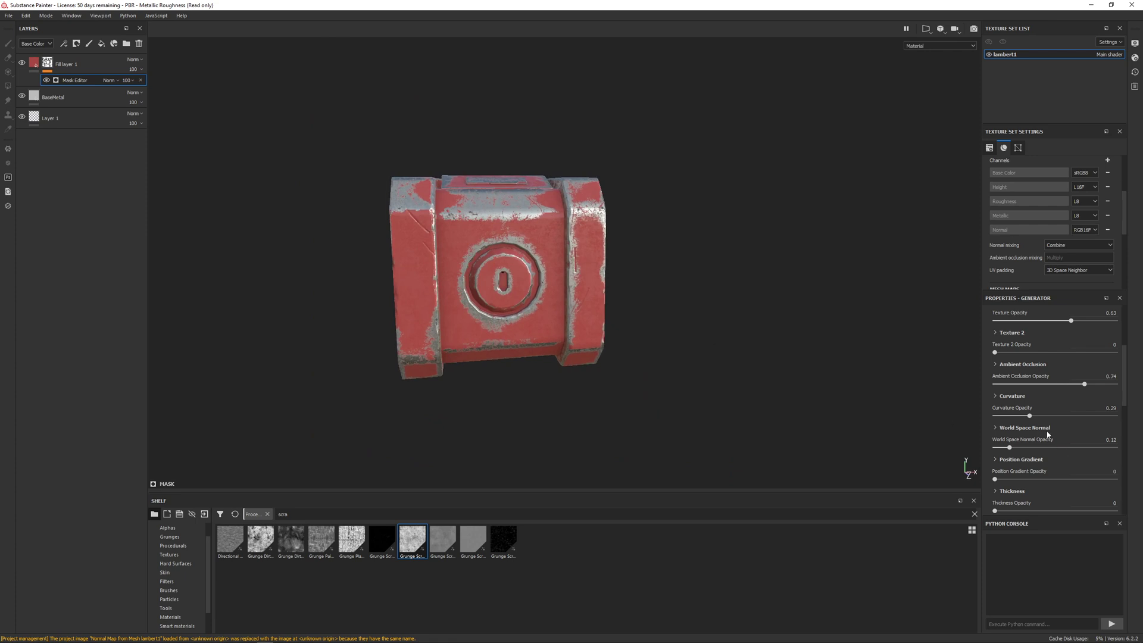
# Set the Mask Editor's Curvature Opacity to 0.14 and Ambient Occlusion Opacity to 0.79.
pyautogui.moveTo(1020, 416); pyautogui.dragTo(1009, 417)
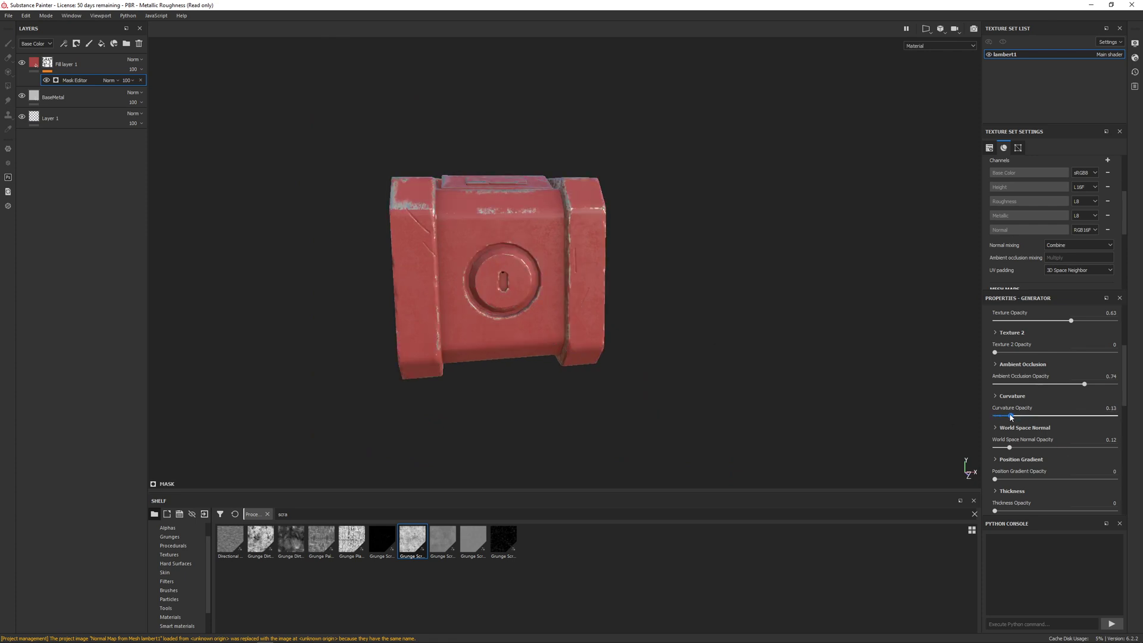
pyautogui.moveTo(596, 300)
pyautogui.keyDown('alt'); pyautogui.mouseDown()
pyautogui.moveTo(643, 327)
pyautogui.moveTo(617, 350)
pyautogui.moveTo(451, 270)
pyautogui.moveTo(321, 258)
pyautogui.moveTo(403, 306)
pyautogui.moveTo(600, 305)
pyautogui.moveTo(579, 285)
pyautogui.mouseUp(); pyautogui.keyUp('alt')
pyautogui.keyDown('alt'); pyautogui.moveTo(580, 285); pyautogui.dragTo(584, 334, button='right'); pyautogui.keyUp('alt')
pyautogui.keyDown('alt'); pyautogui.moveTo(584, 334); pyautogui.dragTo(635, 301, button='middle'); pyautogui.keyUp('alt')
pyautogui.keyDown('alt'); pyautogui.moveTo(635, 301); pyautogui.dragTo(704, 347); pyautogui.keyUp('alt')
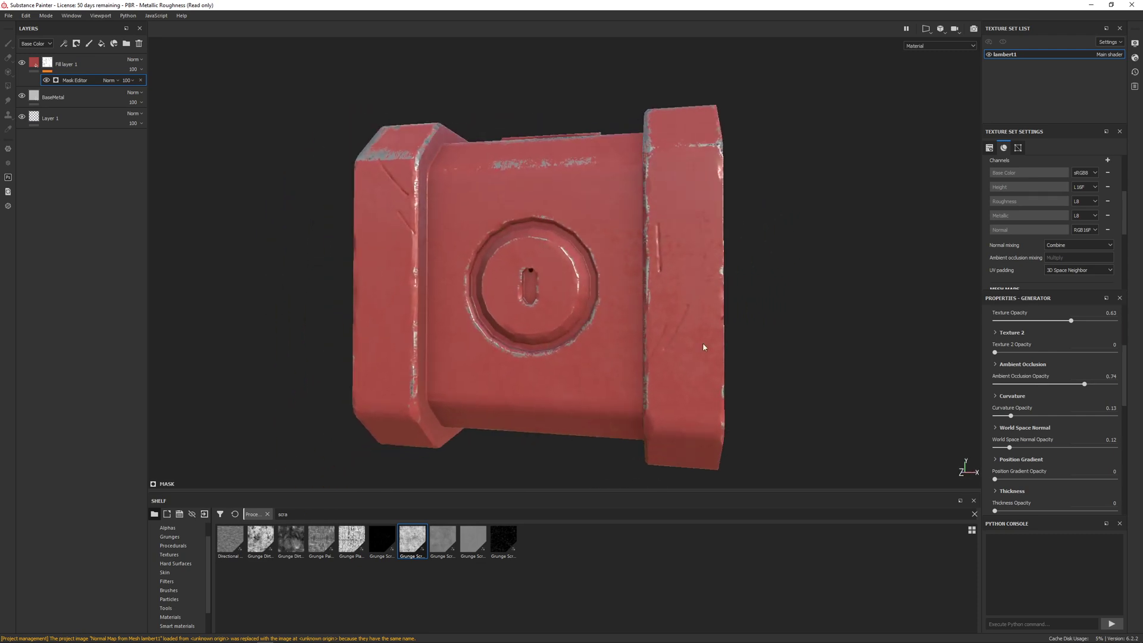
pyautogui.keyDown('alt'); pyautogui.moveTo(704, 347); pyautogui.dragTo(739, 361, button='right'); pyautogui.keyUp('alt')
pyautogui.moveTo(1084, 384); pyautogui.dragTo(1090, 384)
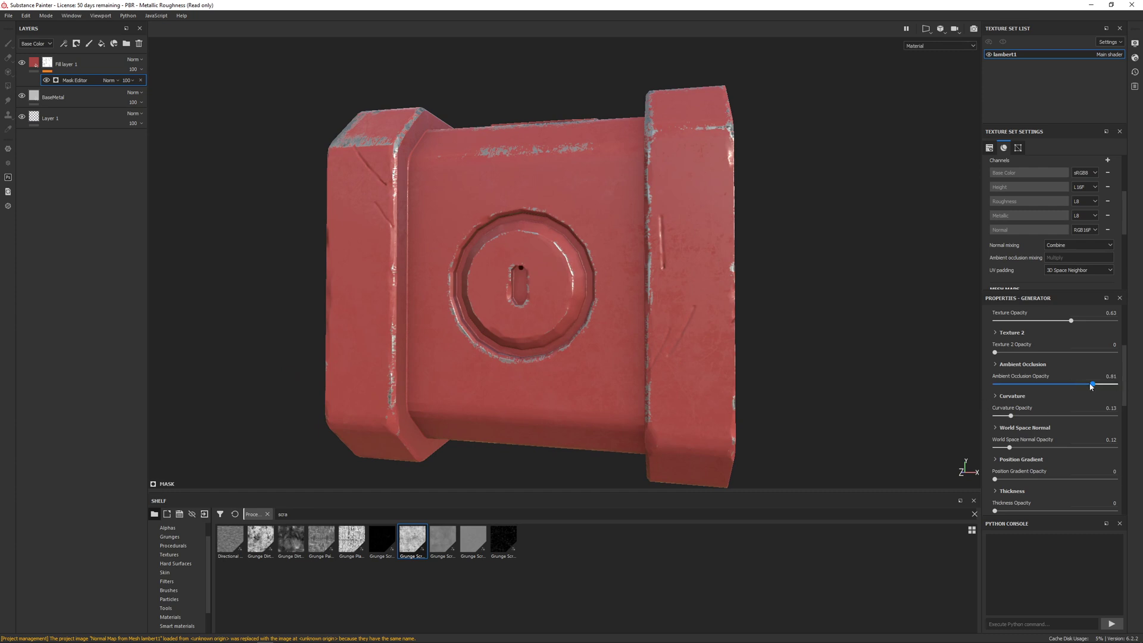
pyautogui.moveTo(1013, 414); pyautogui.dragTo(1012, 416)
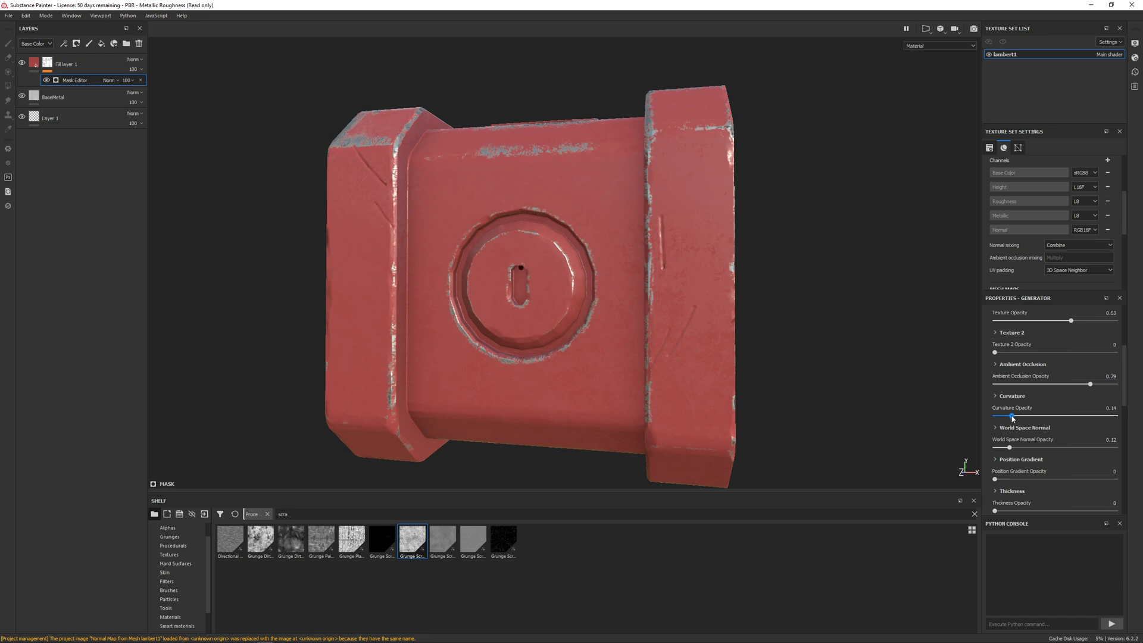
# Reduce the Mask Editor's Texture Opacity to 0.3, checking the wear on the crate's panelled face.
pyautogui.scroll(-3, 1022, 461)
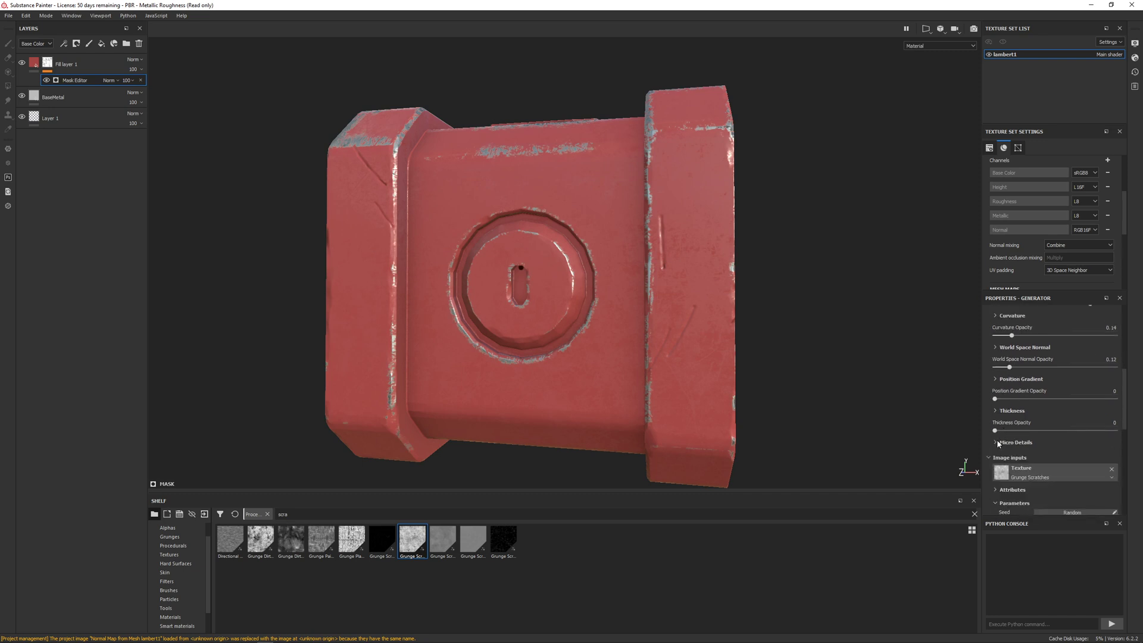
pyautogui.scroll(4, 1035, 388)
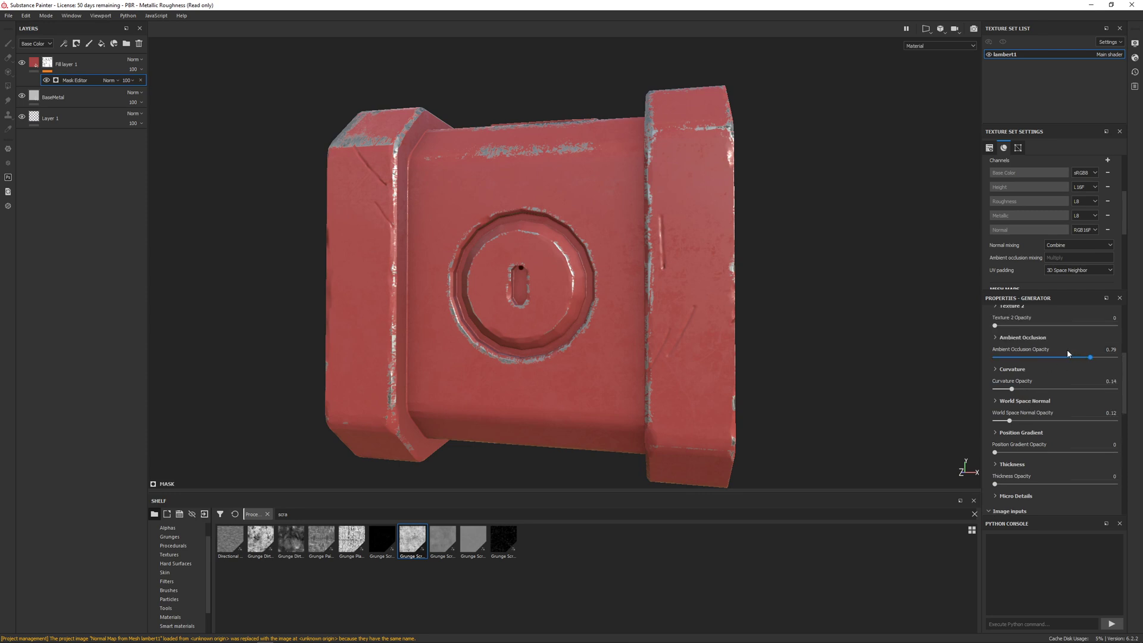
pyautogui.moveTo(1071, 347)
pyautogui.mouseDown()
pyautogui.moveTo(1027, 351)
pyautogui.moveTo(1057, 357)
pyautogui.mouseUp()
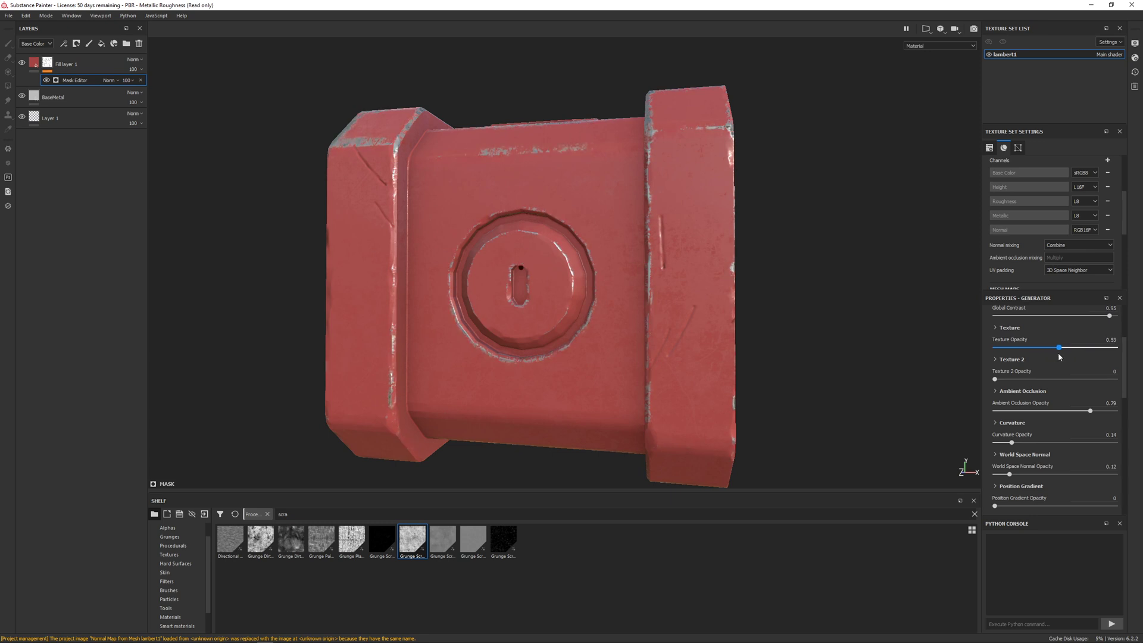
pyautogui.scroll(-5, 649, 316)
pyautogui.keyDown('alt'); pyautogui.moveTo(596, 262); pyautogui.dragTo(482, 192); pyautogui.keyUp('alt')
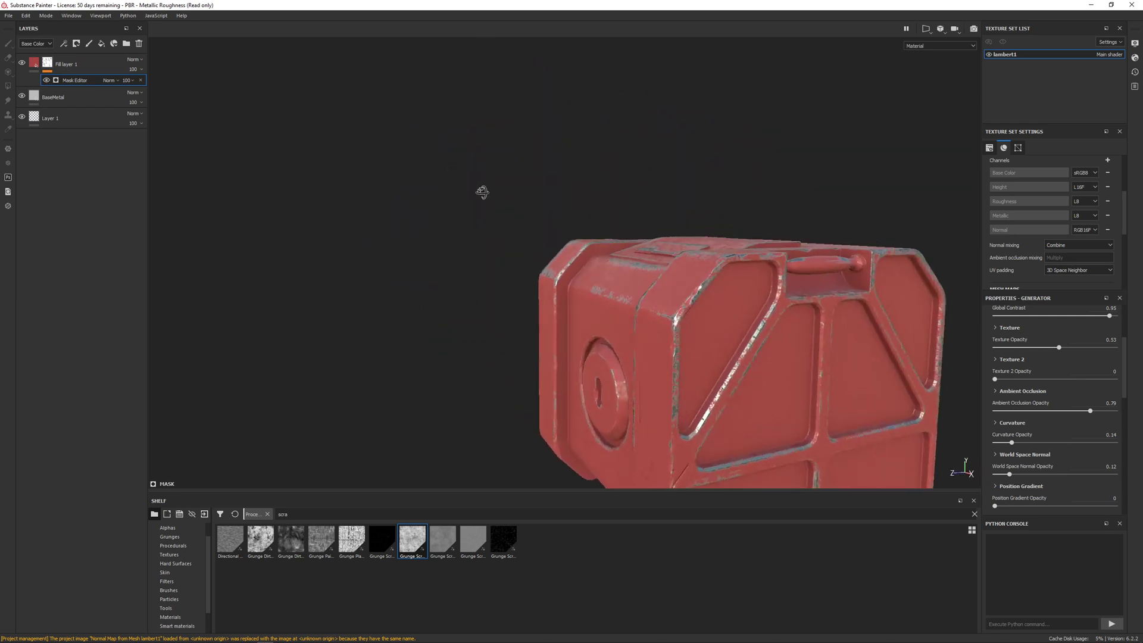
pyautogui.keyDown('alt'); pyautogui.moveTo(673, 346); pyautogui.dragTo(593, 262); pyautogui.keyUp('alt')
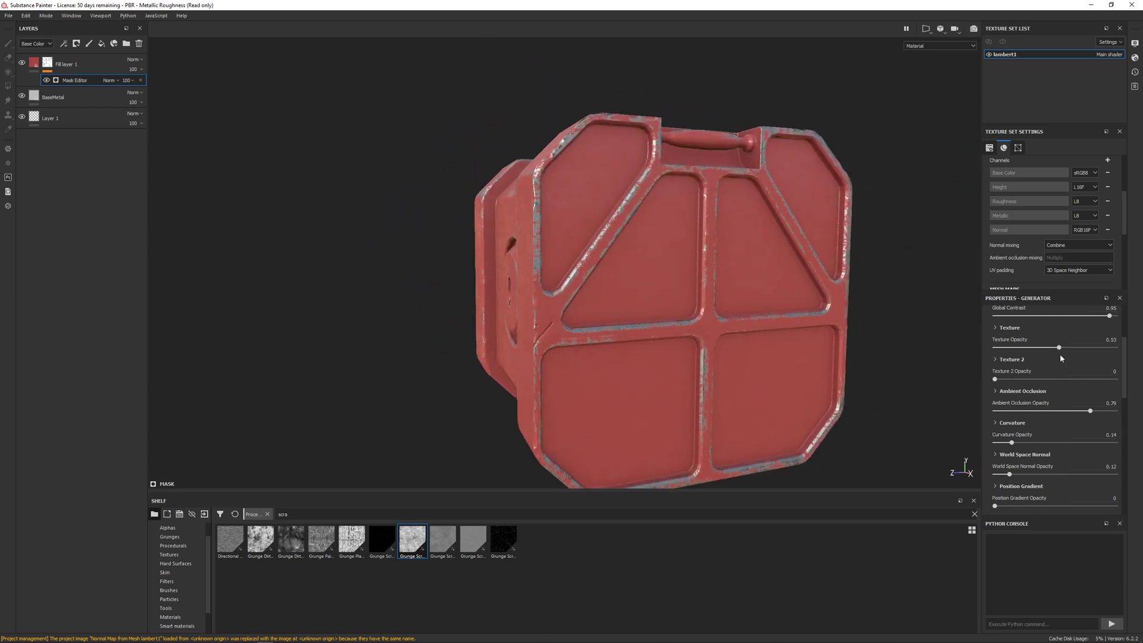
pyautogui.moveTo(1059, 351); pyautogui.dragTo(1032, 355)
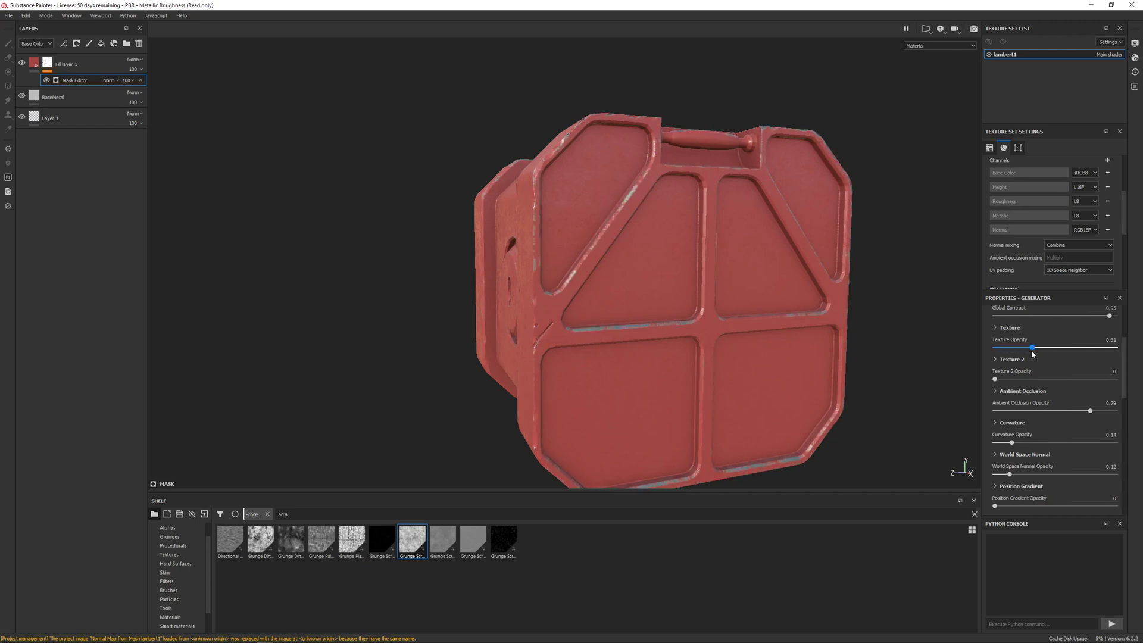
pyautogui.moveTo(1032, 354); pyautogui.dragTo(1031, 350)
# Examine the paint wear up close along the crate's corner, panel edges and round side detail.
pyautogui.keyDown('alt'); pyautogui.moveTo(540, 275); pyautogui.dragTo(625, 262); pyautogui.keyUp('alt')
pyautogui.keyDown('alt'); pyautogui.moveTo(625, 262); pyautogui.dragTo(661, 283, button='right'); pyautogui.keyUp('alt')
pyautogui.keyDown('alt'); pyautogui.moveTo(661, 283); pyautogui.dragTo(567, 271); pyautogui.keyUp('alt')
pyautogui.keyDown('alt'); pyautogui.moveTo(566, 271); pyautogui.dragTo(501, 358, button='middle'); pyautogui.keyUp('alt')
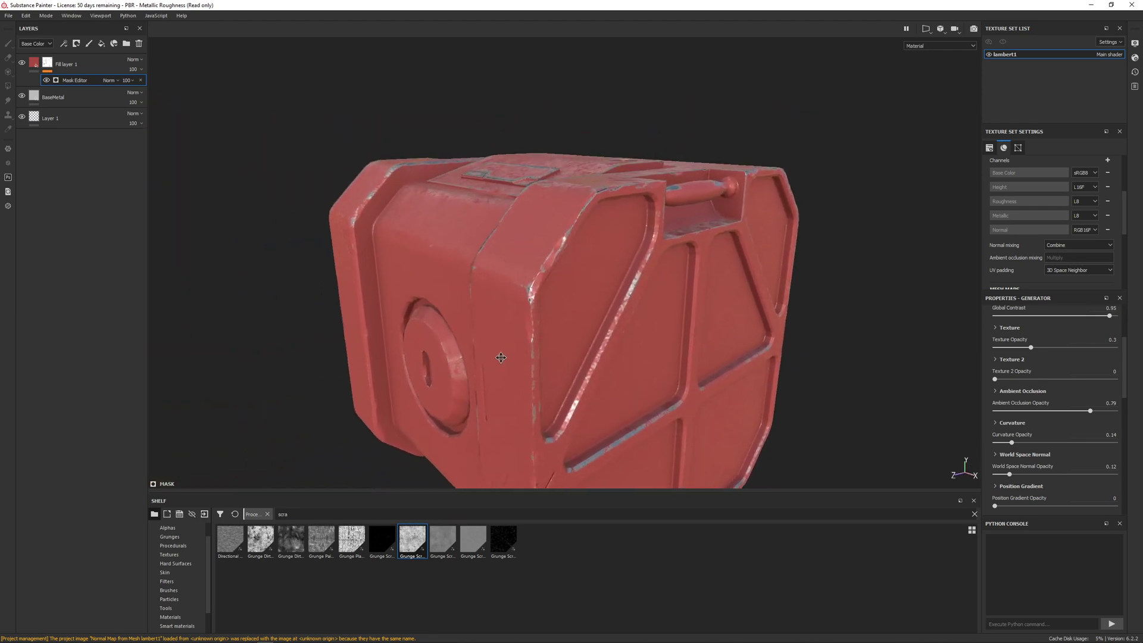
pyautogui.keyDown('alt'); pyautogui.moveTo(501, 358); pyautogui.dragTo(528, 294, button='right'); pyautogui.keyUp('alt')
pyautogui.keyDown('alt'); pyautogui.moveTo(528, 294); pyautogui.dragTo(580, 287); pyautogui.keyUp('alt')
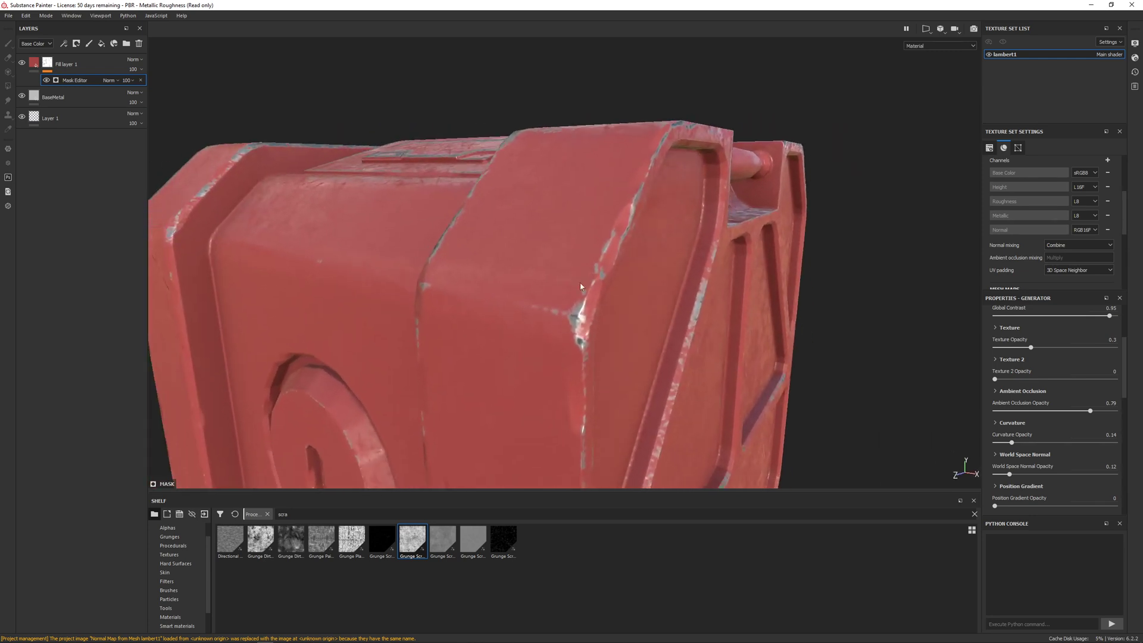
pyautogui.keyDown('alt'); pyautogui.moveTo(579, 286); pyautogui.dragTo(577, 323, button='right'); pyautogui.keyUp('alt')
pyautogui.keyDown('alt'); pyautogui.moveTo(577, 323); pyautogui.dragTo(531, 291); pyautogui.keyUp('alt')
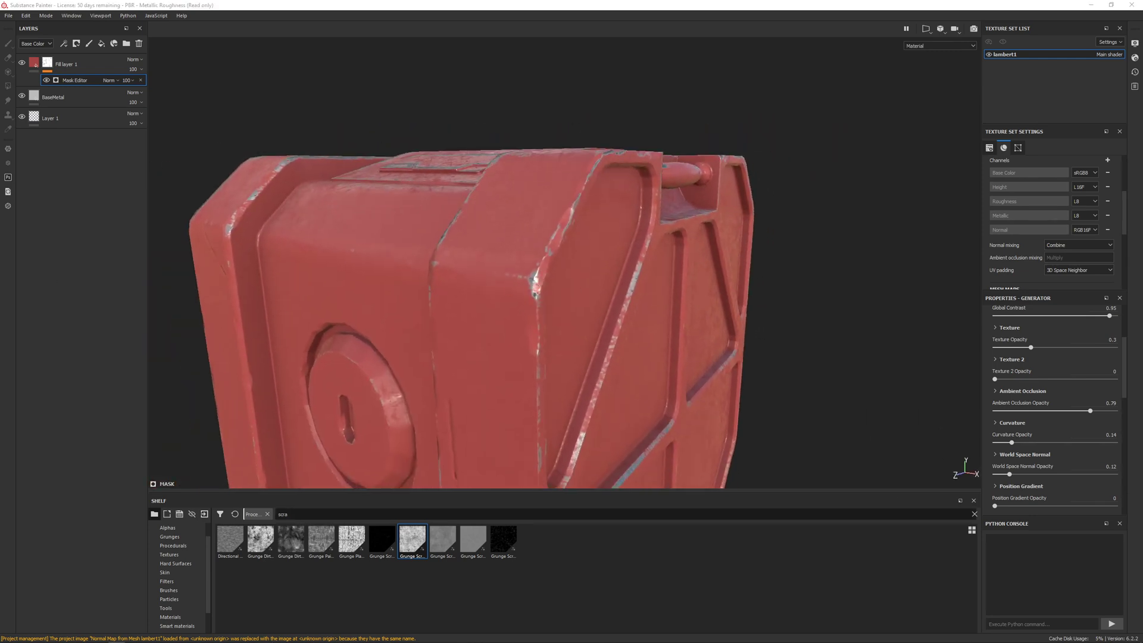
pyautogui.keyDown('alt'); pyautogui.moveTo(393, 256); pyautogui.dragTo(547, 256); pyautogui.keyUp('alt')
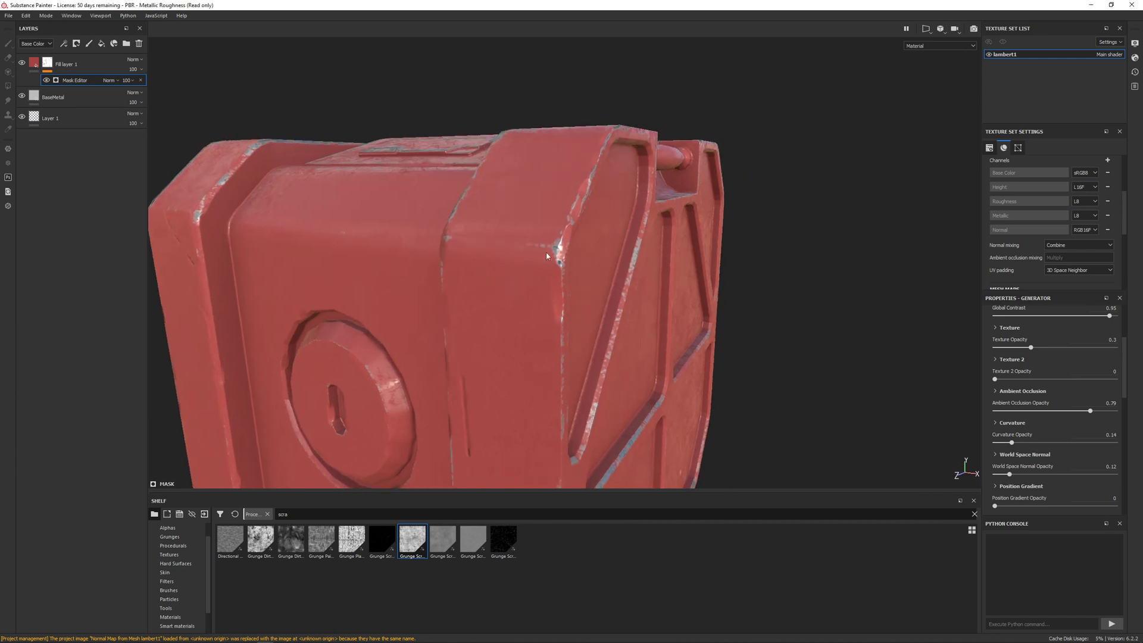
# Raise the Height of the red paint's Fill layer 1 to 0.0272, comparing stronger and weaker values on the worn edges.
pyautogui.click(33, 66)
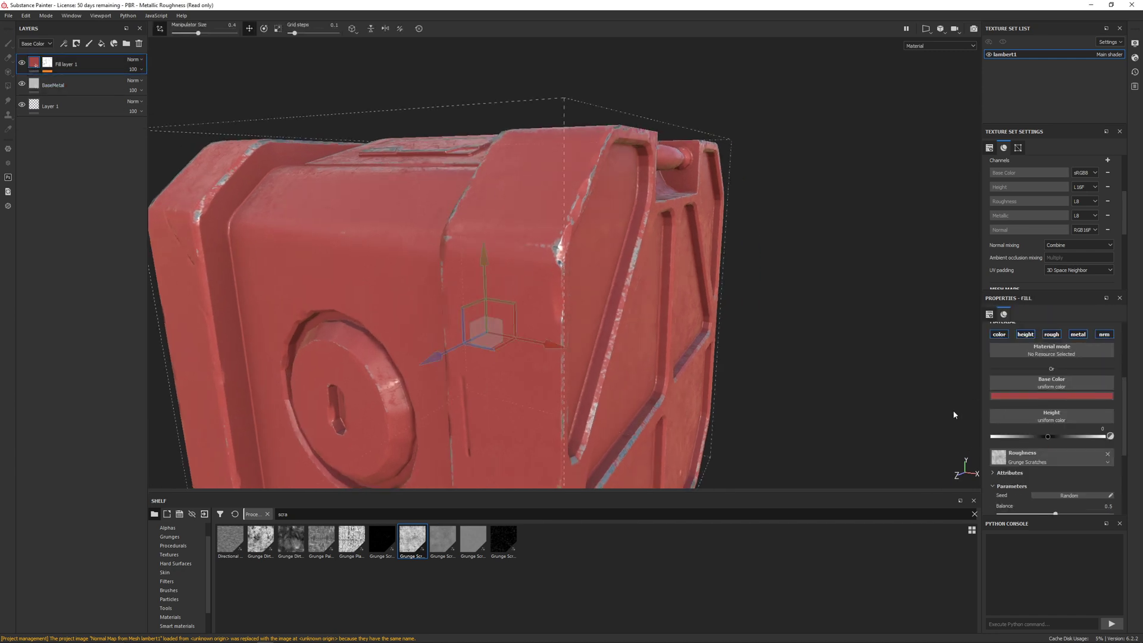
pyautogui.scroll(-4, 1065, 422)
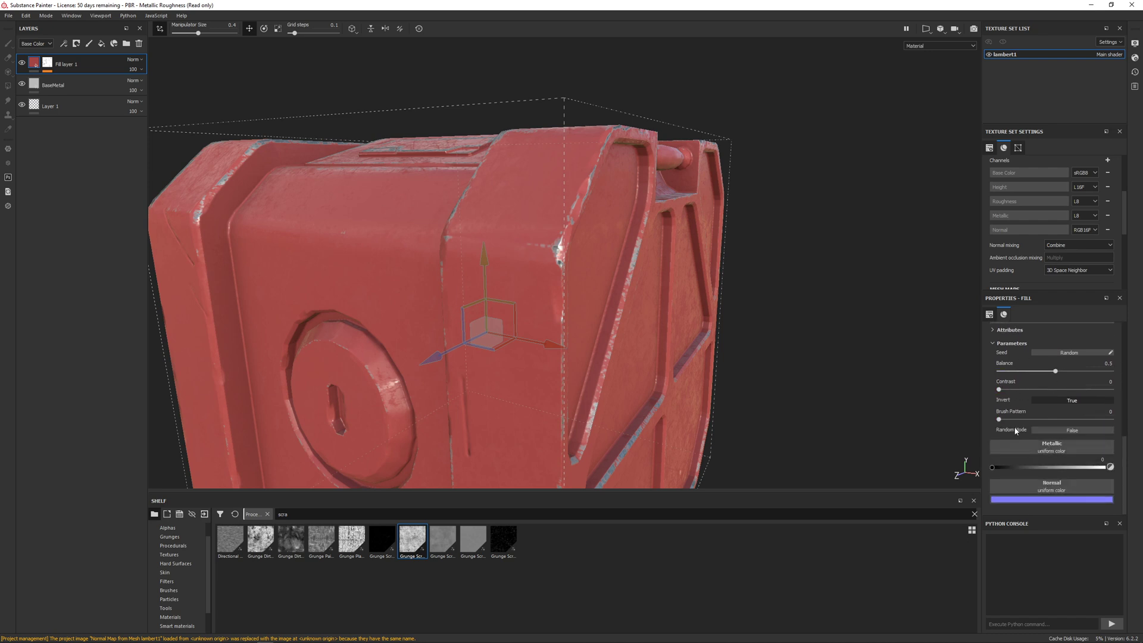
pyautogui.scroll(4, 1016, 431)
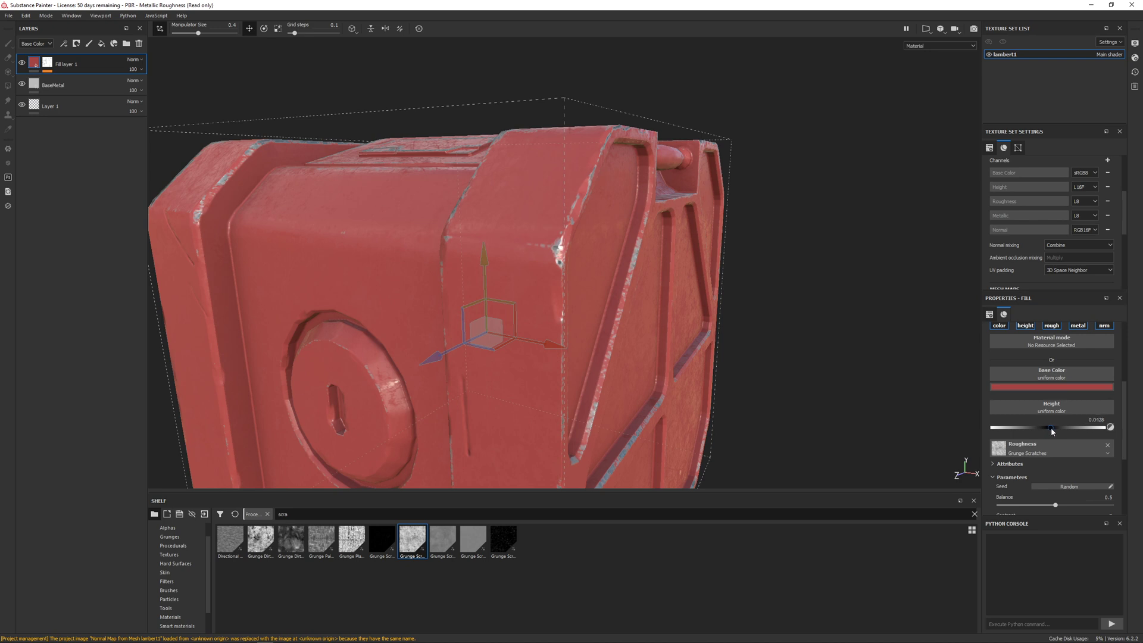
pyautogui.click(1052, 429)
pyautogui.moveTo(1056, 431)
pyautogui.mouseDown()
pyautogui.moveTo(1068, 433)
pyautogui.moveTo(1053, 434)
pyautogui.mouseUp()
pyautogui.keyDown('alt'); pyautogui.moveTo(744, 387); pyautogui.dragTo(602, 423); pyautogui.keyUp('alt')
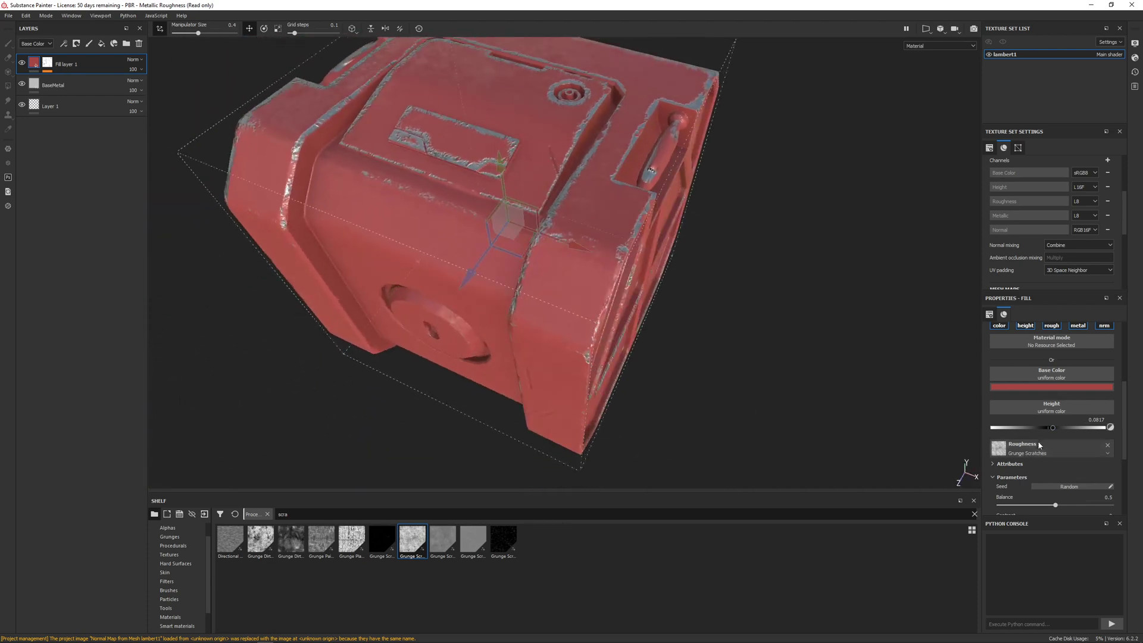
pyautogui.moveTo(1053, 428); pyautogui.dragTo(1048, 427)
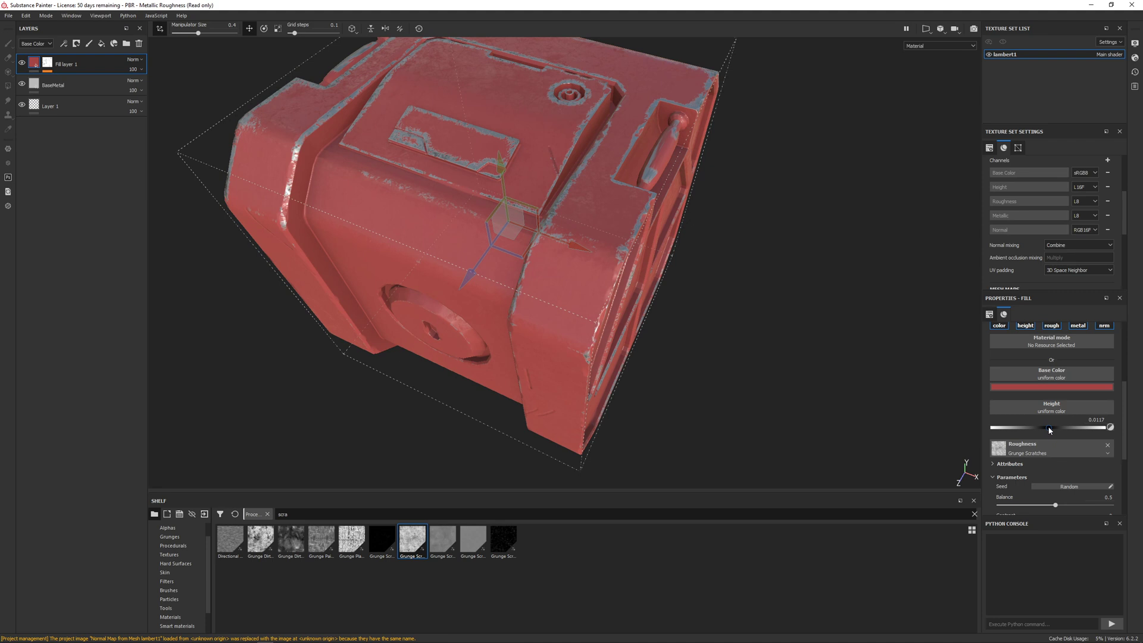
pyautogui.moveTo(1050, 428); pyautogui.dragTo(1048, 428)
pyautogui.keyDown('alt'); pyautogui.moveTo(655, 333); pyautogui.dragTo(630, 331); pyautogui.keyUp('alt')
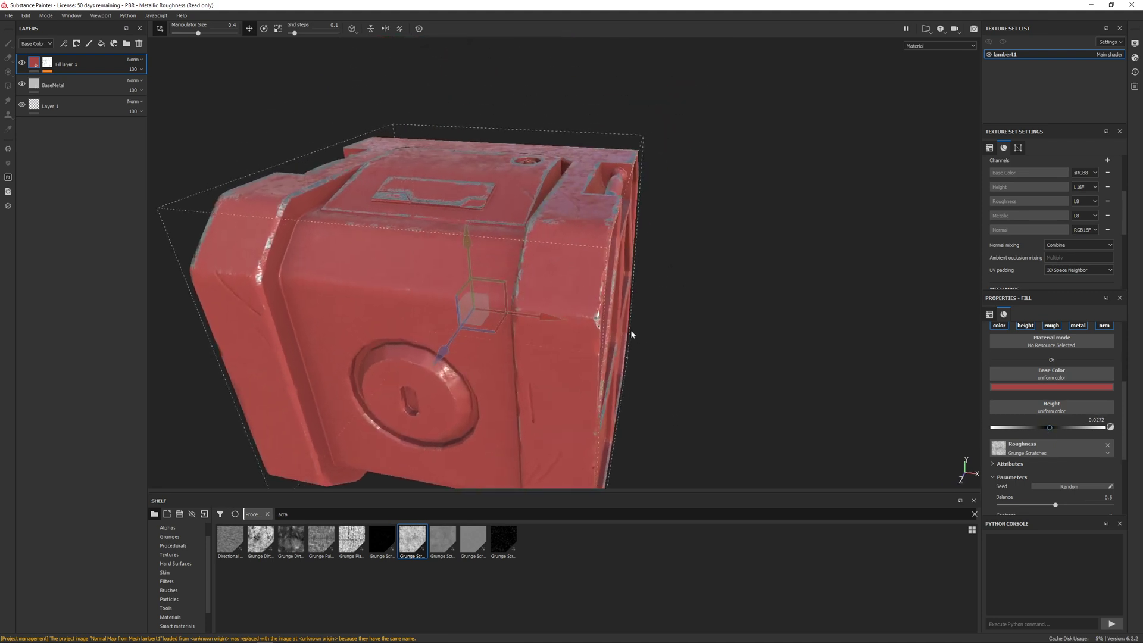
# Examine the raised paint edges up close on the crate's corner, side detail and top lid plate.
pyautogui.scroll(6, 630, 332)
pyautogui.scroll(-10, 629, 224)
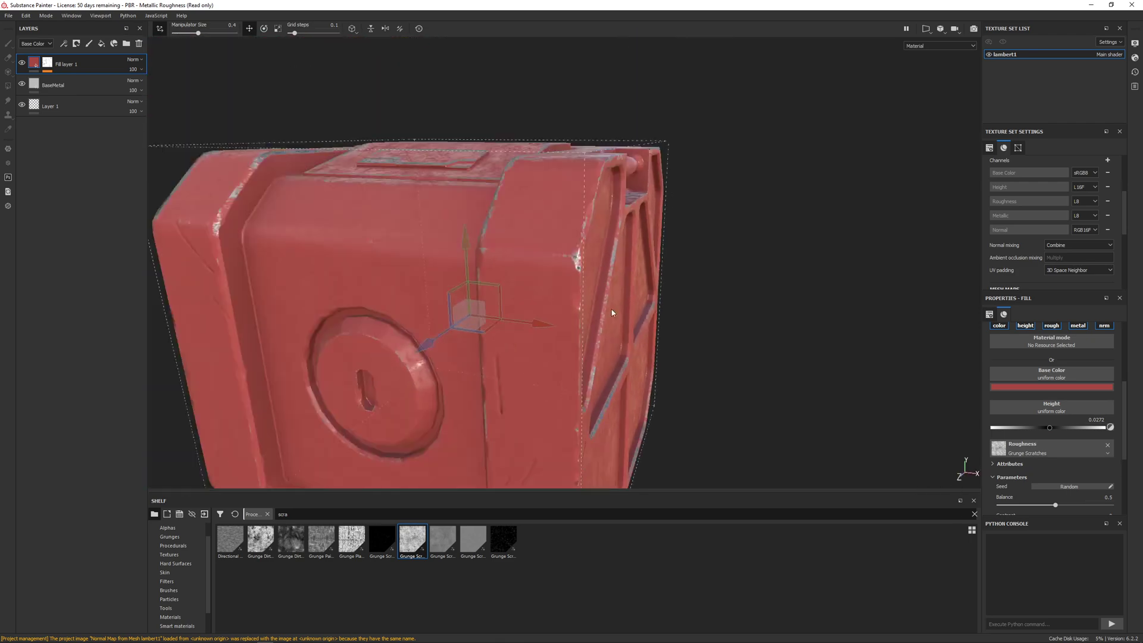
pyautogui.keyDown('alt'); pyautogui.moveTo(517, 253); pyautogui.dragTo(565, 256); pyautogui.keyUp('alt')
pyautogui.keyDown('alt'); pyautogui.moveTo(544, 190); pyautogui.dragTo(538, 217); pyautogui.keyUp('alt')
pyautogui.scroll(5, 556, 281)
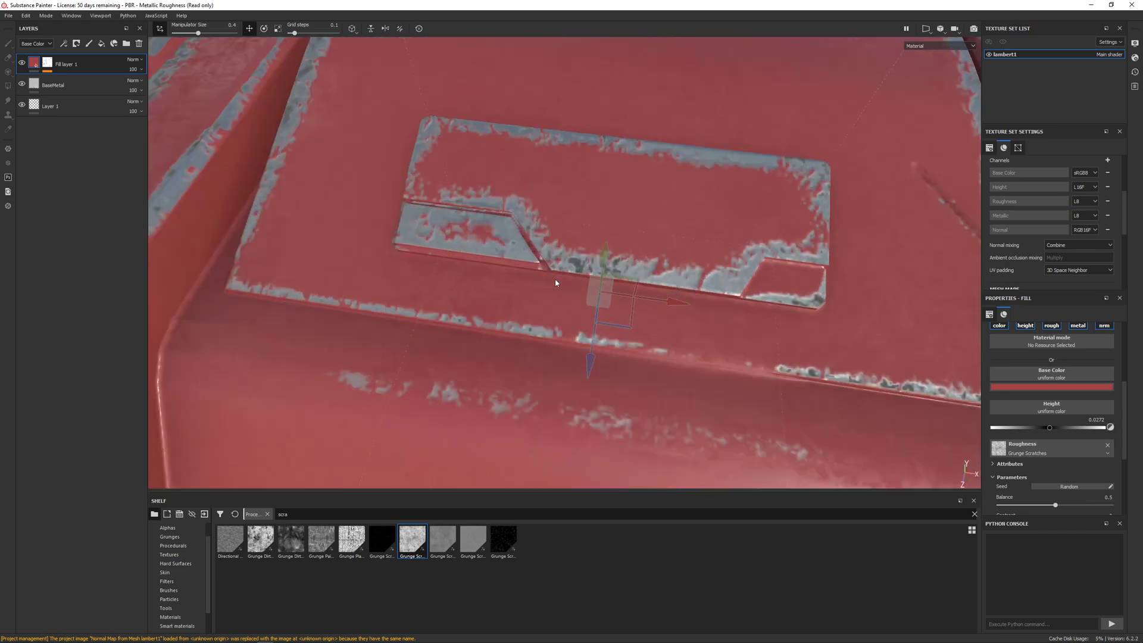
pyautogui.scroll(-5, 560, 274)
pyautogui.keyDown('alt'); pyautogui.moveTo(566, 265); pyautogui.dragTo(604, 252); pyautogui.keyUp('alt')
pyautogui.scroll(4, 518, 251)
pyautogui.keyDown('alt'); pyautogui.moveTo(563, 231); pyautogui.dragTo(551, 263, button='middle'); pyautogui.keyUp('alt')
pyautogui.keyDown('alt'); pyautogui.moveTo(552, 262); pyautogui.dragTo(420, 185); pyautogui.keyUp('alt')
pyautogui.scroll(-3, 667, 288)
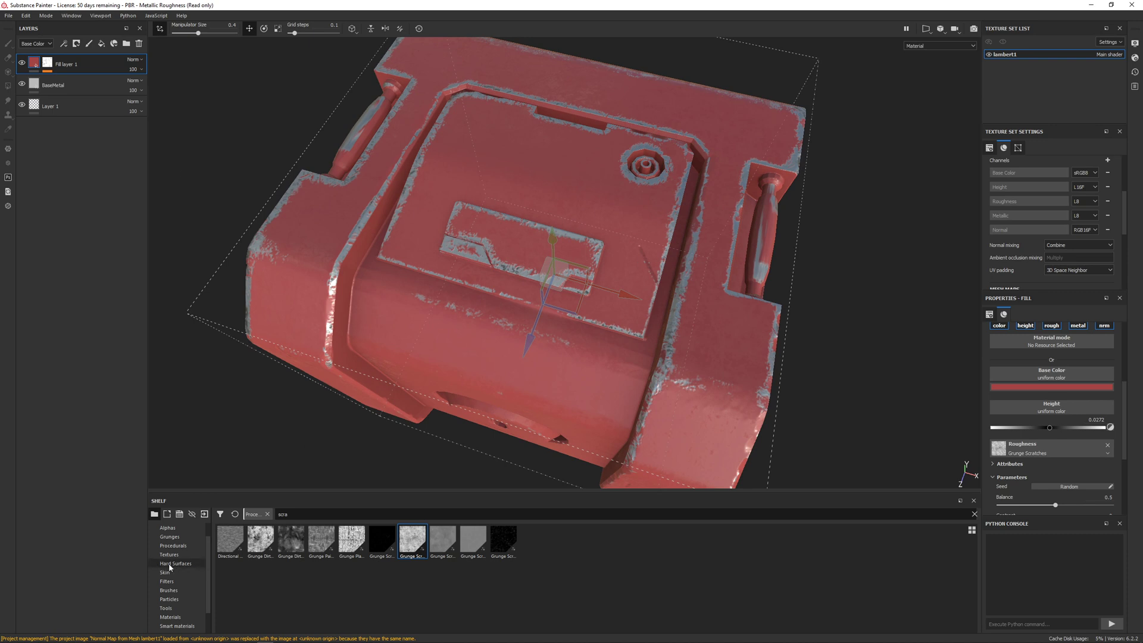
# Try the Aluminium Pure material as a new layer above the red paint and undo it.
pyautogui.scroll(-2, 172, 590)
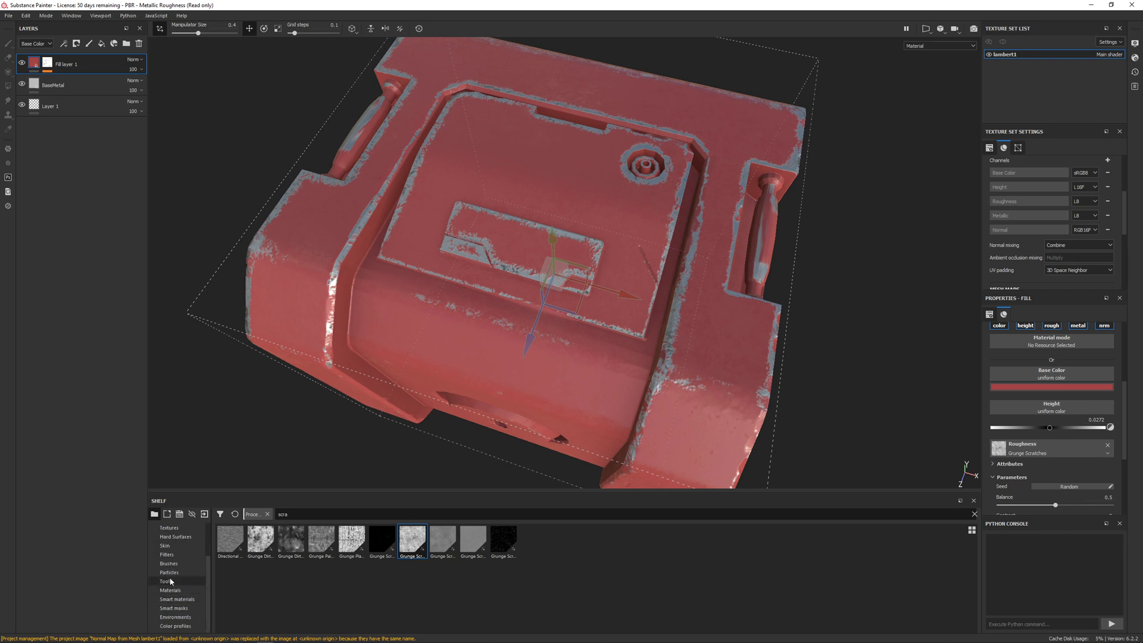
pyautogui.click(174, 555)
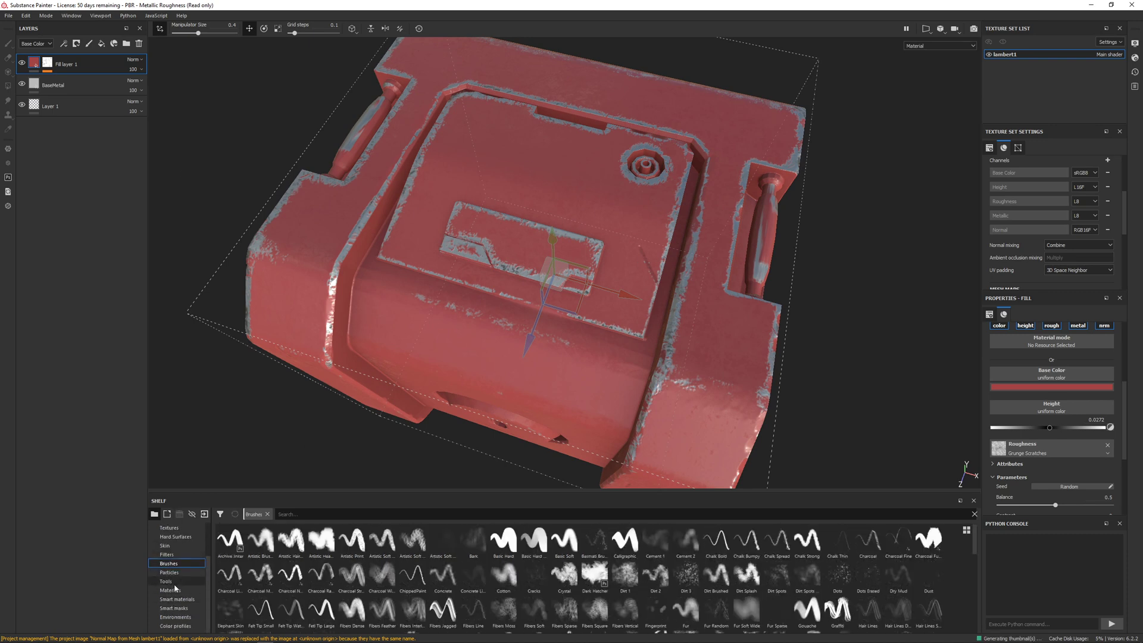
pyautogui.click(173, 590)
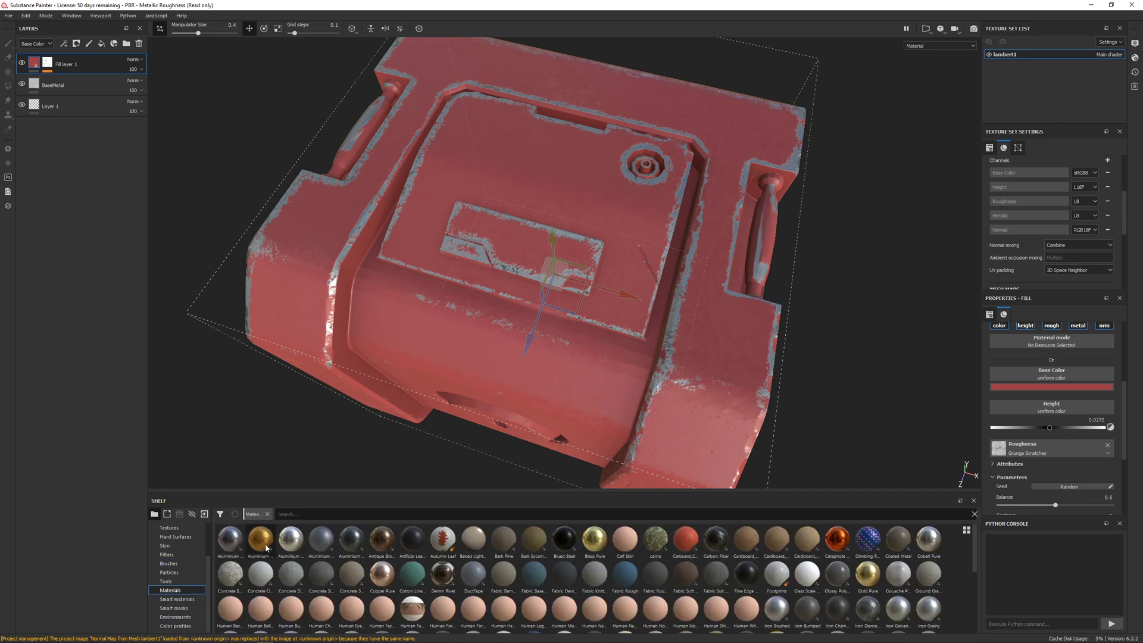
pyautogui.moveTo(293, 547)
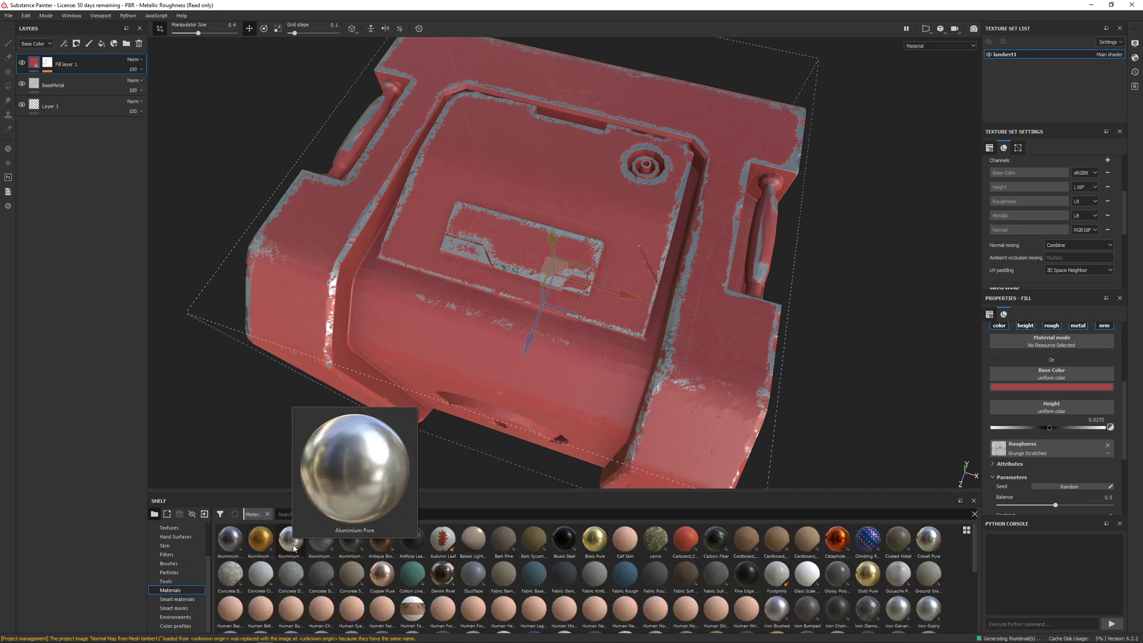
pyautogui.moveTo(293, 548); pyautogui.dragTo(68, 55)
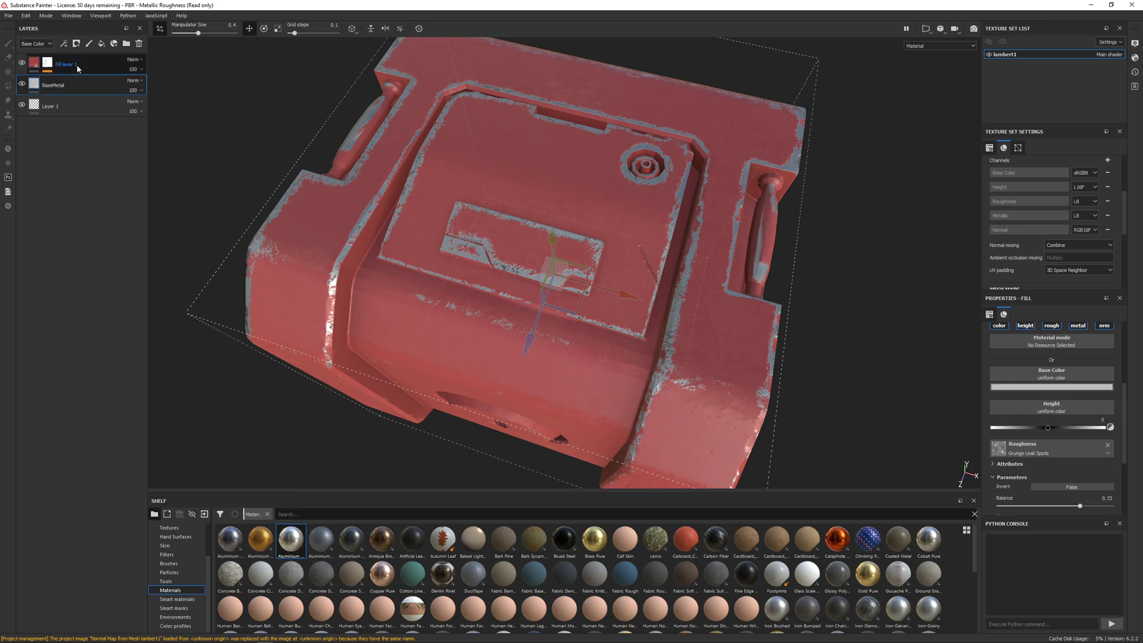
pyautogui.moveTo(295, 546); pyautogui.dragTo(80, 58)
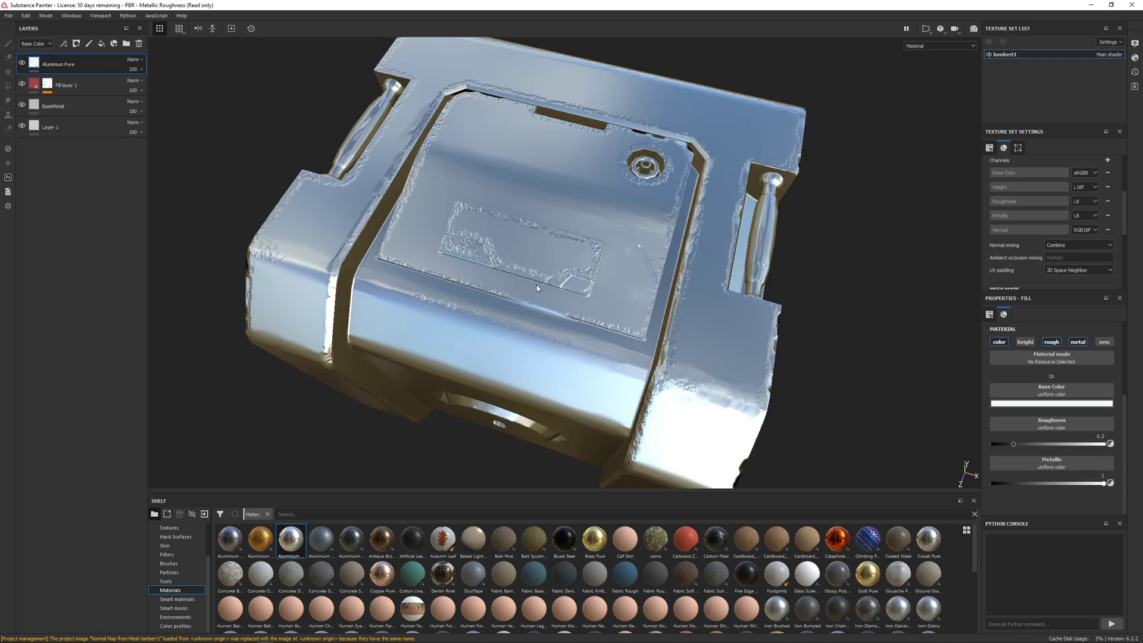
pyautogui.keyDown('alt'); pyautogui.moveTo(537, 288); pyautogui.dragTo(631, 227); pyautogui.keyUp('alt')
pyautogui.scroll(2, 538, 241)
pyautogui.hotkey('ctrl', 'z')
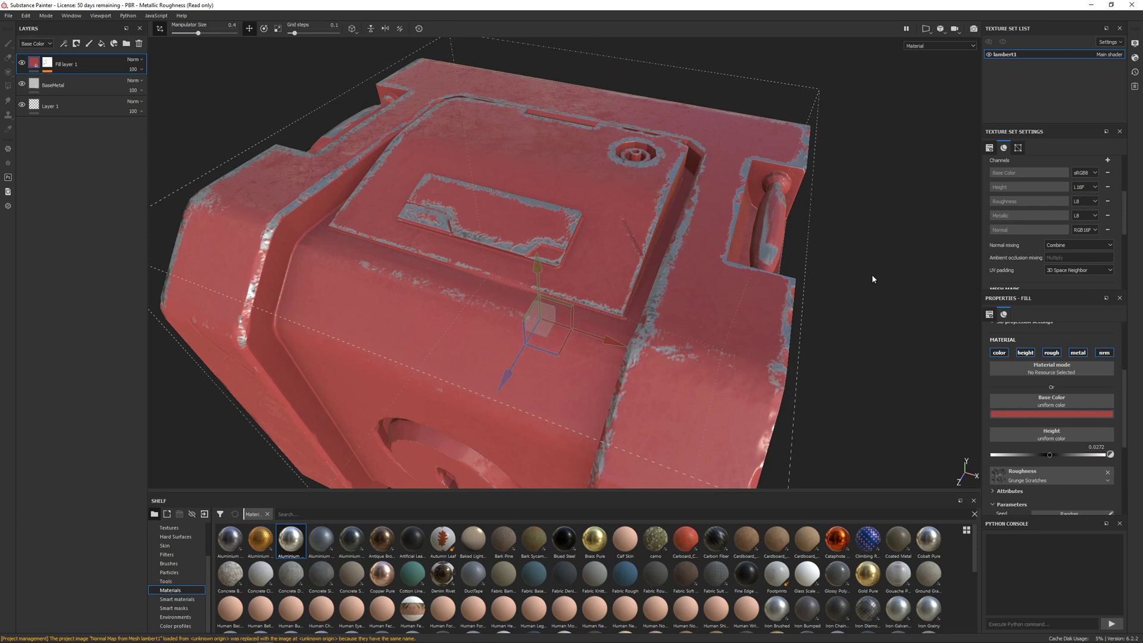
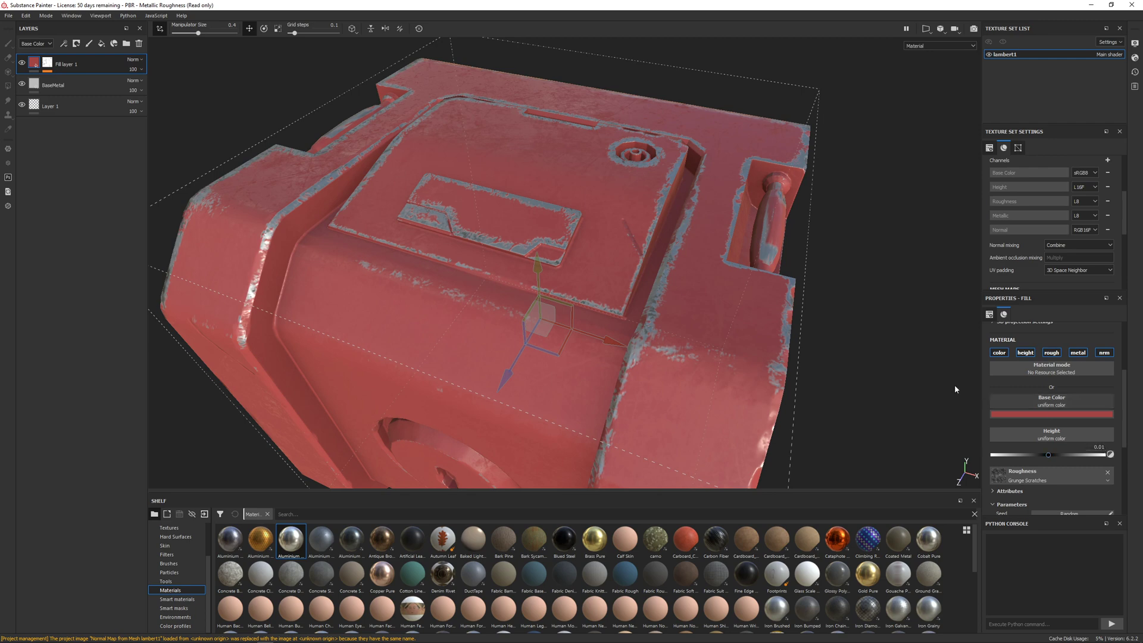
# Inspect the crate's individual texture channels, including Base Color and Roughness, and return to the full material view.
pyautogui.keyDown('alt'); pyautogui.moveTo(506, 370); pyautogui.dragTo(697, 266); pyautogui.keyUp('alt')
pyautogui.press('c')
pyautogui.keyDown('alt'); pyautogui.moveTo(698, 266); pyautogui.dragTo(676, 302, button='right'); pyautogui.keyUp('alt')
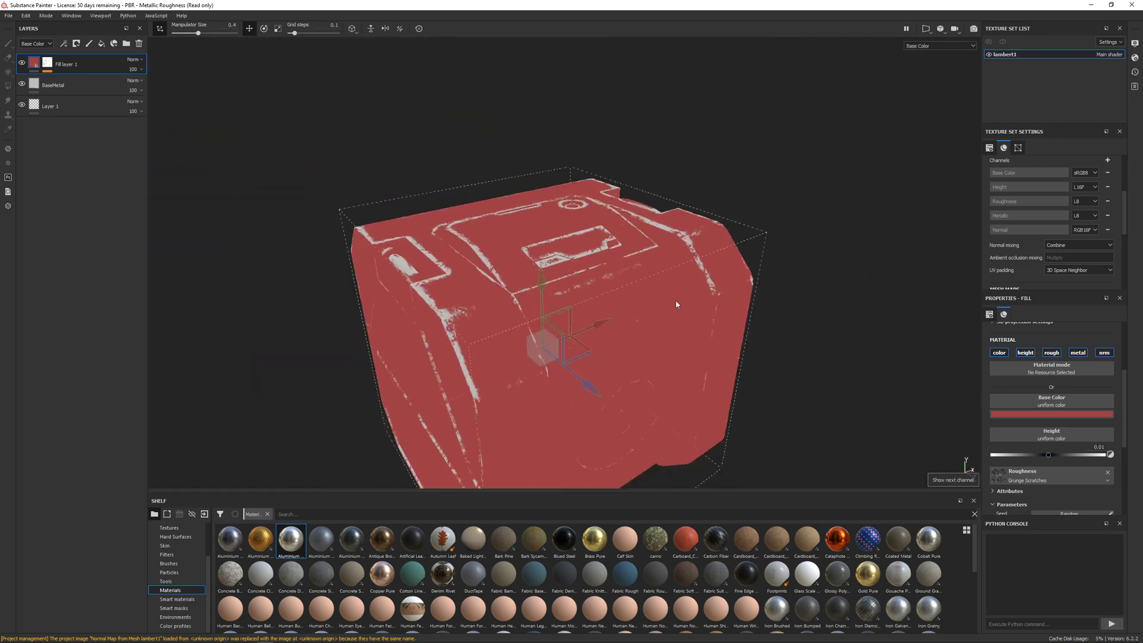
pyautogui.keyDown('alt'); pyautogui.moveTo(677, 302); pyautogui.dragTo(730, 273, button='middle'); pyautogui.keyUp('alt')
pyautogui.press('c')
pyautogui.press('c')
pyautogui.keyDown('alt'); pyautogui.moveTo(737, 288); pyautogui.dragTo(655, 298); pyautogui.keyUp('alt')
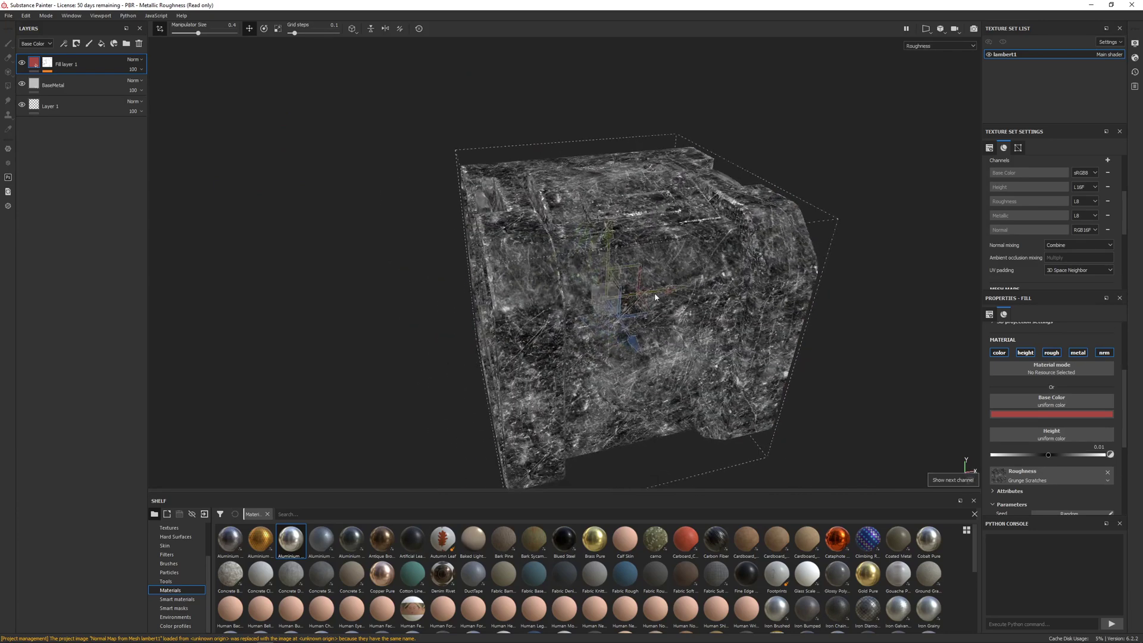
pyautogui.keyDown('alt'); pyautogui.moveTo(655, 299); pyautogui.dragTo(862, 258, button='right'); pyautogui.keyUp('alt')
pyautogui.press('c')
pyautogui.keyDown('alt'); pyautogui.moveTo(744, 296); pyautogui.dragTo(653, 324); pyautogui.keyUp('alt')
pyautogui.press('c')
pyautogui.press('c')
pyautogui.press('m')
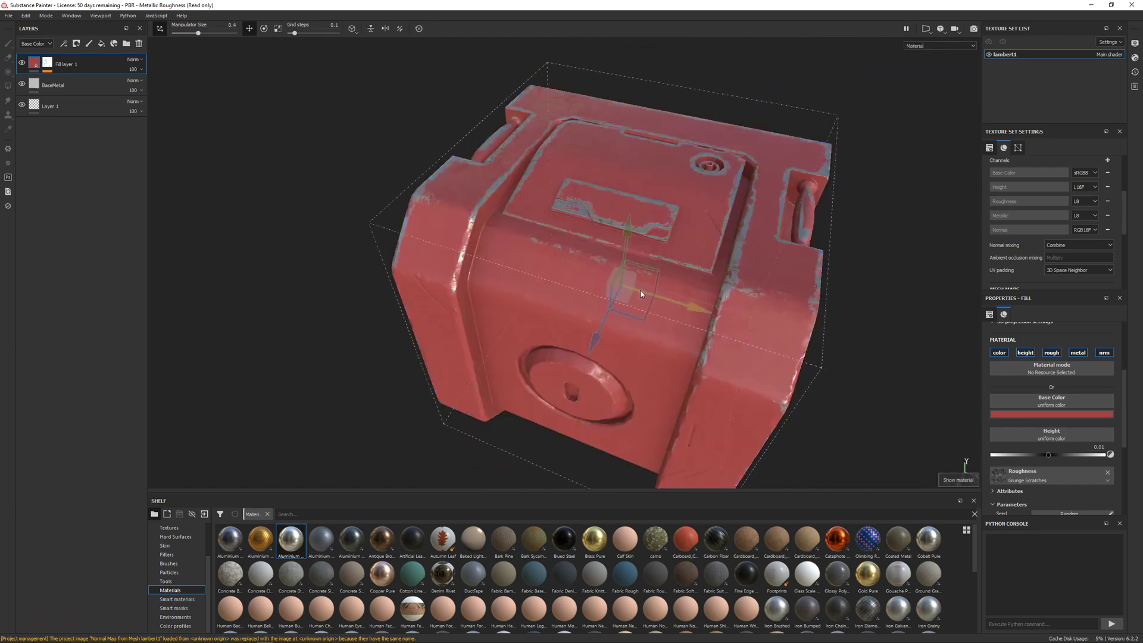
# Rotate the environment lighting and examine the paint's reflections and edge wear on the crate's front, top and side.
pyautogui.scroll(3, 747, 269)
pyautogui.keyDown('alt'); pyautogui.moveTo(747, 269); pyautogui.dragTo(627, 238); pyautogui.keyUp('alt')
pyautogui.moveTo(627, 238)
pyautogui.keyDown('shift'); pyautogui.mouseDown(button='right')
pyautogui.moveTo(609, 230)
pyautogui.moveTo(616, 251)
pyautogui.moveTo(555, 254)
pyautogui.mouseUp(button='right'); pyautogui.keyUp('shift')
pyautogui.scroll(-3, 619, 298)
pyautogui.keyDown('alt'); pyautogui.moveTo(619, 298); pyautogui.dragTo(753, 269); pyautogui.keyUp('alt')
pyautogui.keyDown('alt'); pyautogui.moveTo(753, 269); pyautogui.dragTo(776, 230, button='middle'); pyautogui.keyUp('alt')
pyautogui.scroll(3, 776, 231)
pyautogui.keyDown('alt'); pyautogui.moveTo(712, 270); pyautogui.dragTo(686, 295); pyautogui.keyUp('alt')
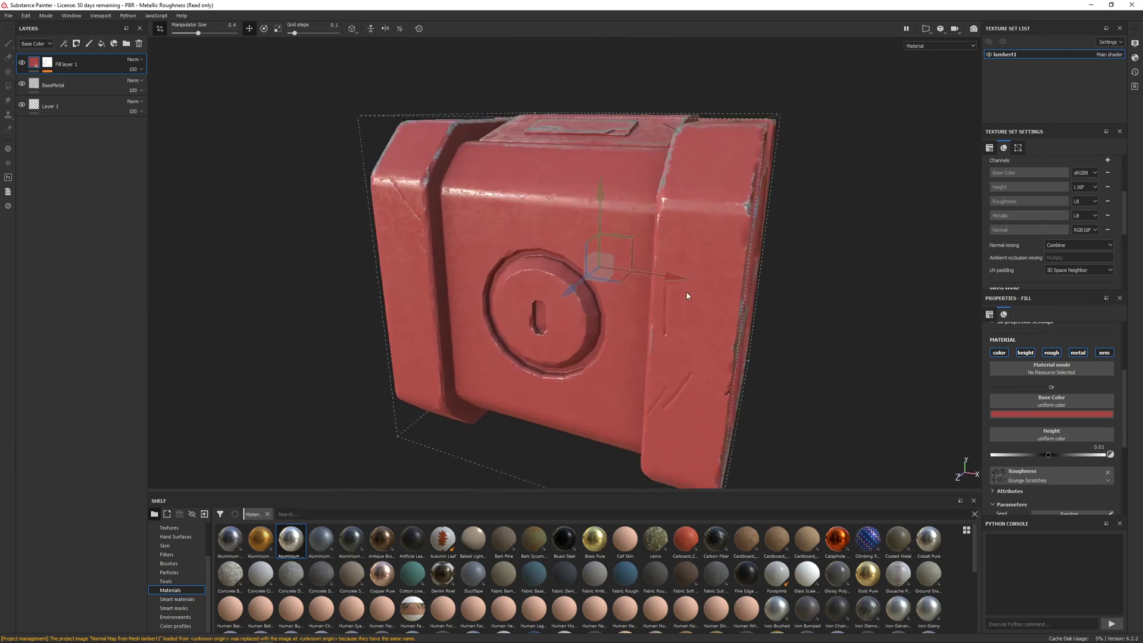
pyautogui.keyDown('alt'); pyautogui.moveTo(684, 290); pyautogui.dragTo(656, 376, button='middle'); pyautogui.keyUp('alt')
pyautogui.keyDown('alt'); pyautogui.moveTo(688, 295); pyautogui.dragTo(597, 306); pyautogui.keyUp('alt')
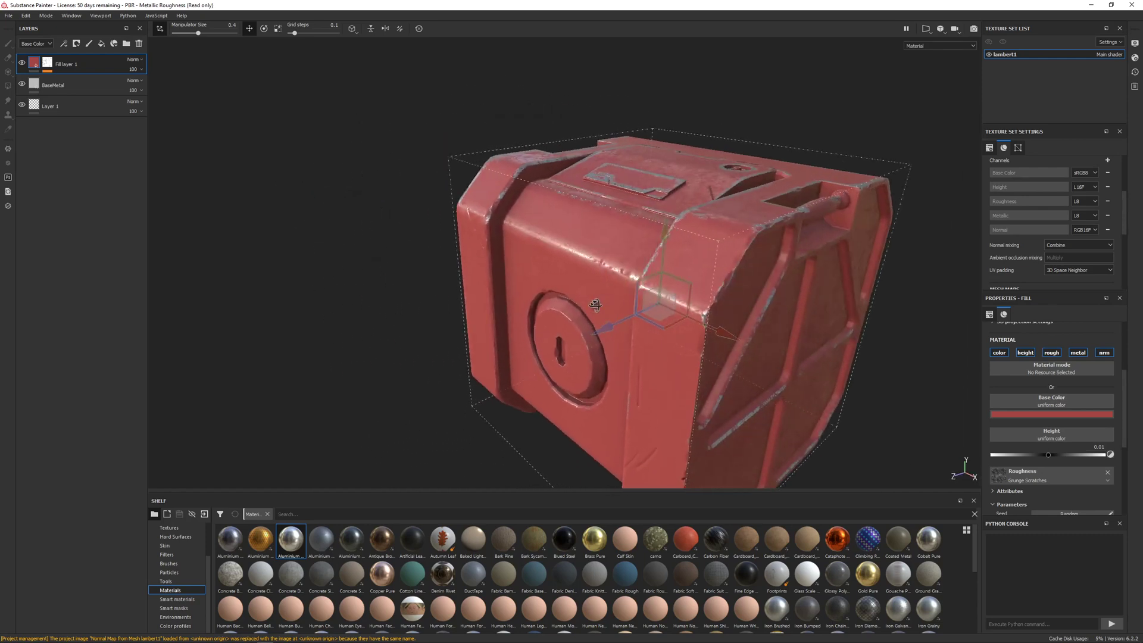
pyautogui.keyDown('alt'); pyautogui.moveTo(691, 273); pyautogui.dragTo(638, 270, button='middle'); pyautogui.keyUp('alt')
pyautogui.moveTo(819, 268)
pyautogui.keyDown('alt'); pyautogui.mouseDown()
pyautogui.moveTo(751, 255)
pyautogui.moveTo(810, 272)
pyautogui.mouseUp(); pyautogui.keyUp('alt')
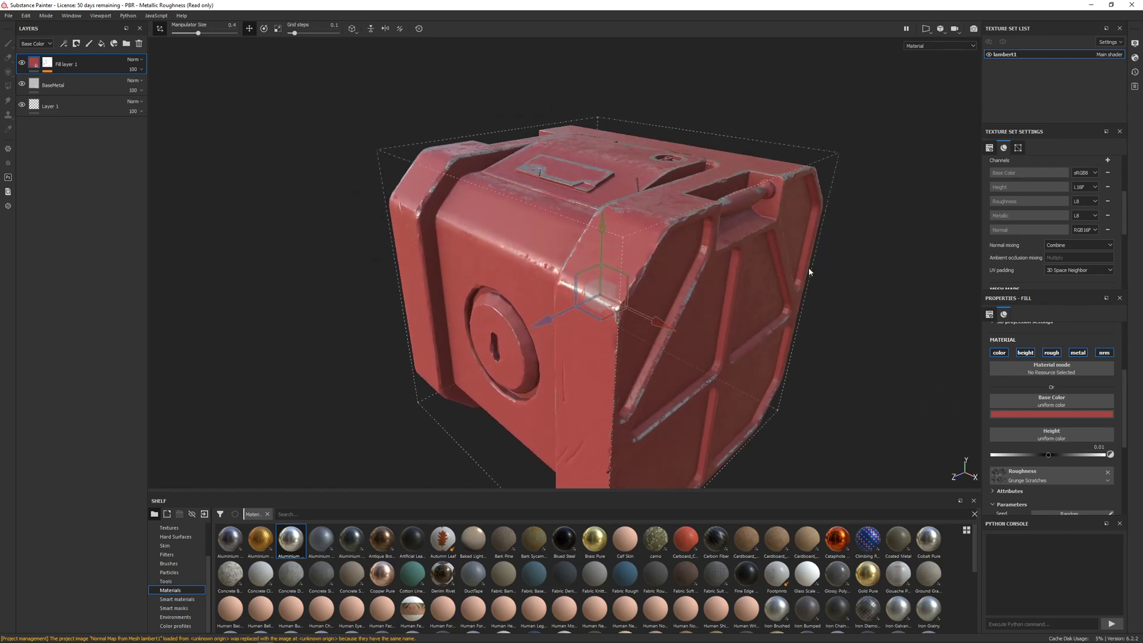
# Set the red layer's Mask Editor Curvature Opacity to 0.1 and Texture Opacity to 0.42, checking the wear around the crate.
pyautogui.click(44, 63)
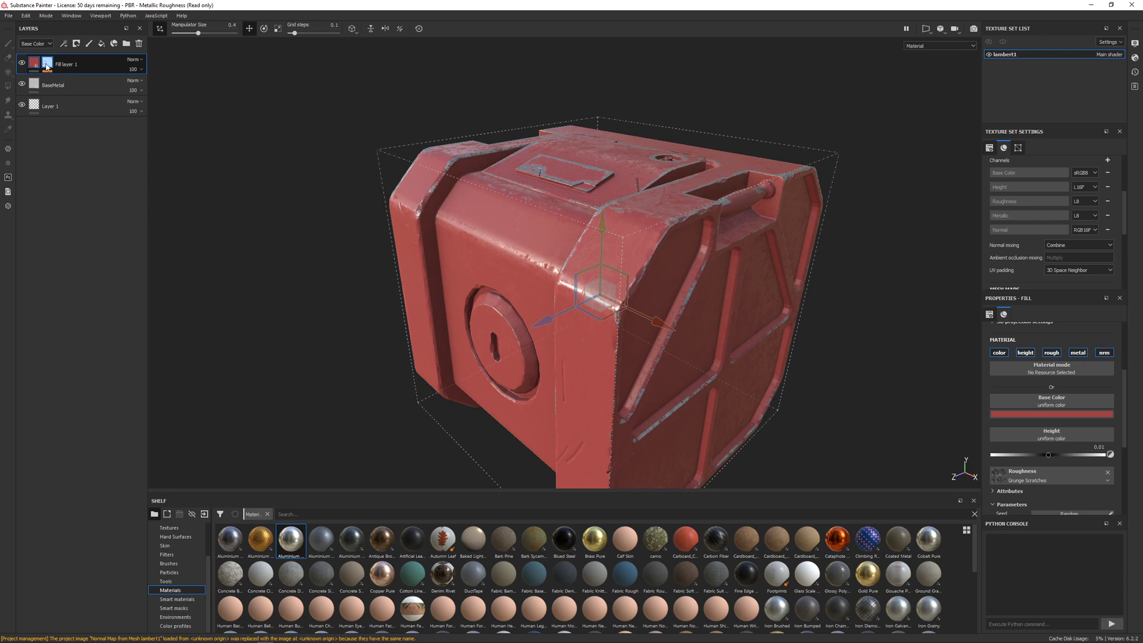
pyautogui.click(47, 67)
pyautogui.click(71, 80)
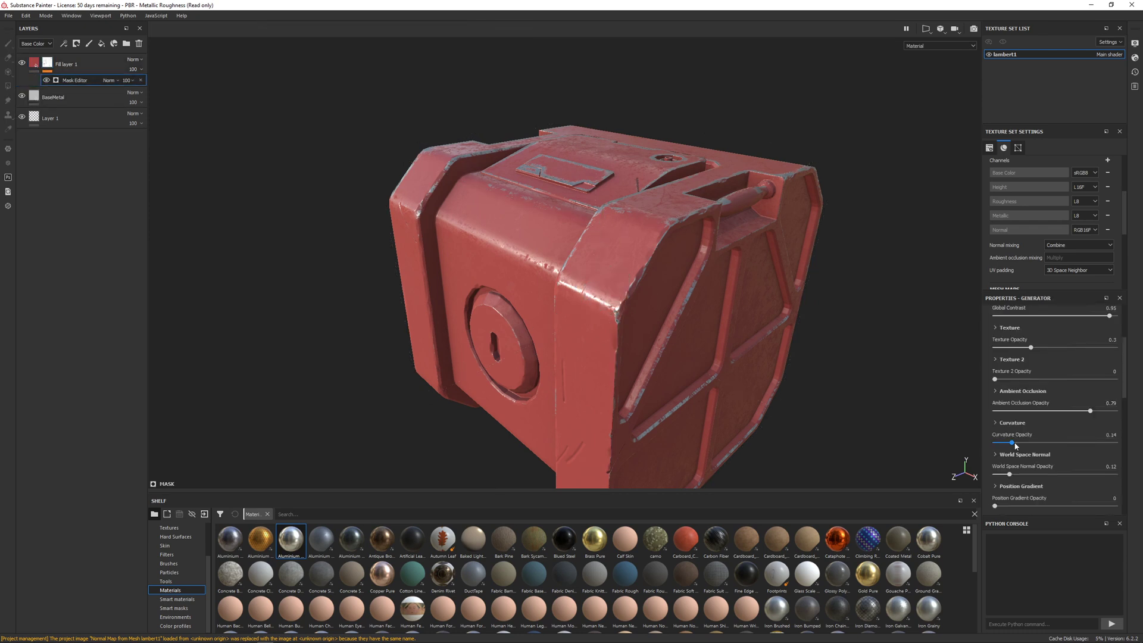
pyautogui.moveTo(1015, 446); pyautogui.dragTo(1007, 444)
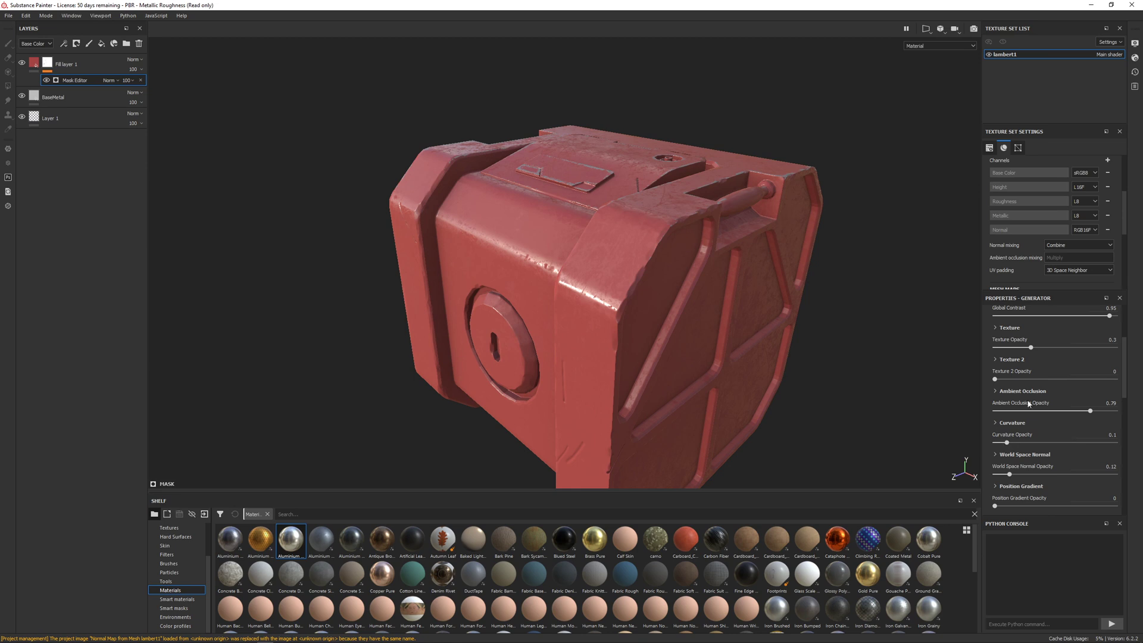
pyautogui.moveTo(1032, 352)
pyautogui.mouseDown()
pyautogui.moveTo(1098, 353)
pyautogui.moveTo(1036, 356)
pyautogui.mouseUp()
pyautogui.keyDown('alt'); pyautogui.moveTo(539, 298); pyautogui.dragTo(638, 262); pyautogui.keyUp('alt')
pyautogui.keyDown('alt'); pyautogui.moveTo(638, 262); pyautogui.dragTo(630, 288, button='right'); pyautogui.keyUp('alt')
pyautogui.keyDown('alt'); pyautogui.moveTo(630, 288); pyautogui.dragTo(685, 315); pyautogui.keyUp('alt')
# Add a Paint effect above the Mask Editor on Fill layer 1's mask.
pyautogui.click(64, 44)
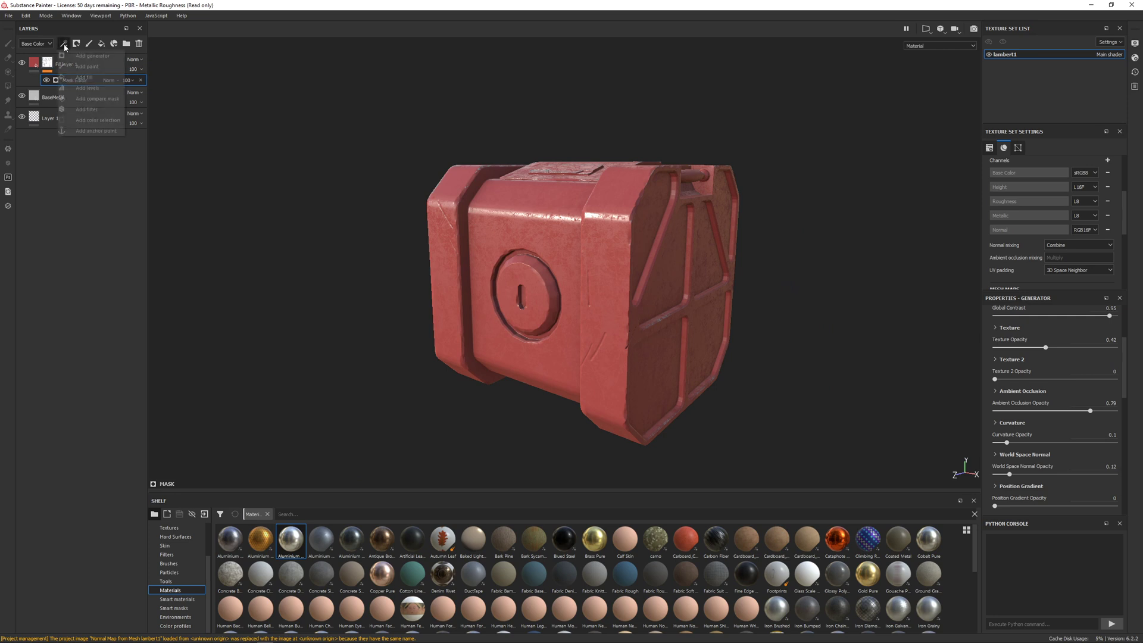
pyautogui.click(50, 66)
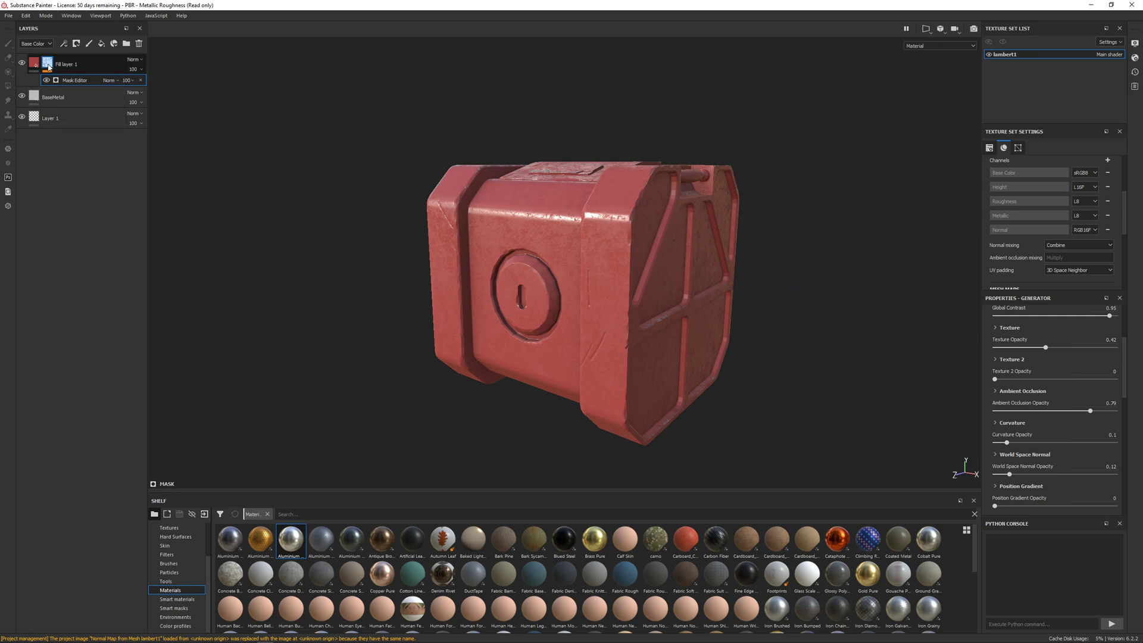
pyautogui.click(50, 66)
pyautogui.click(64, 44)
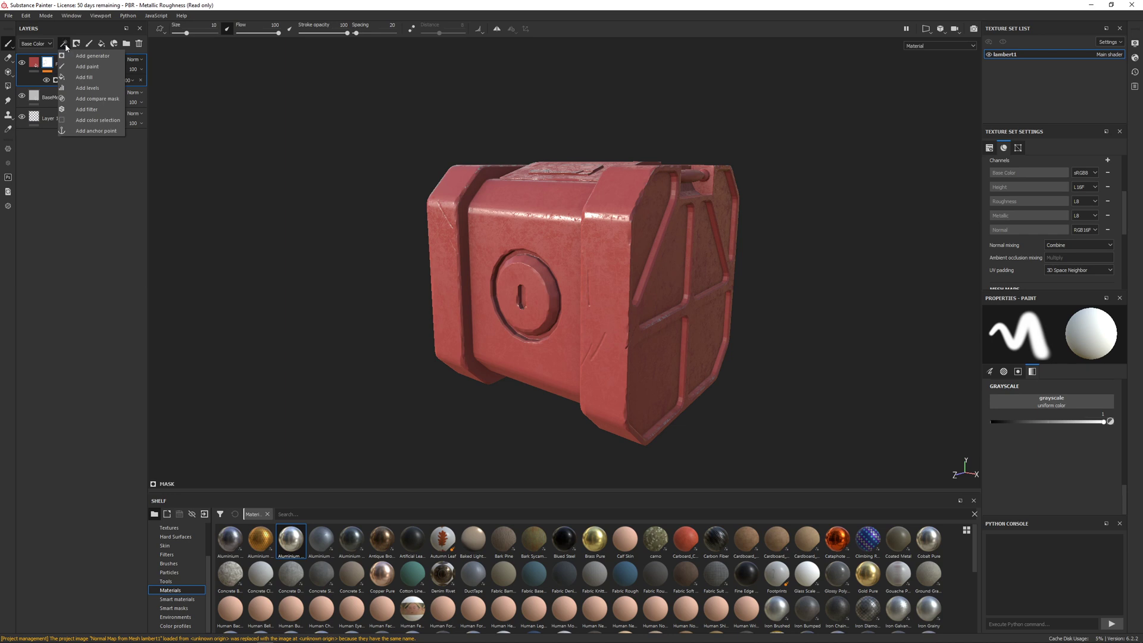
pyautogui.click(87, 67)
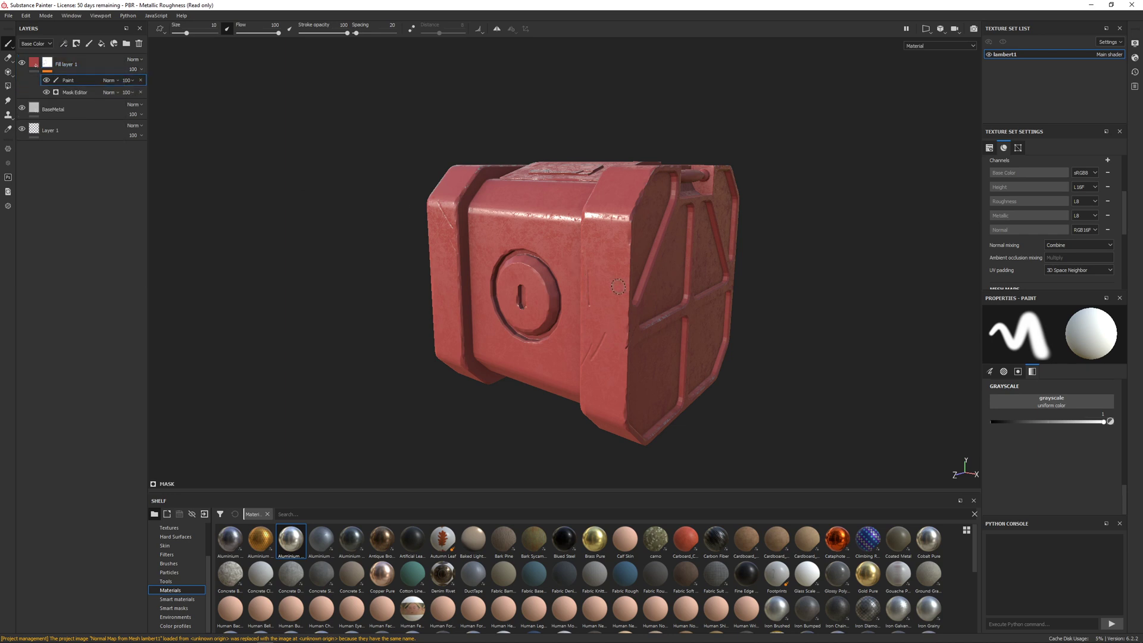
# Choose the Dirt 2 brush for the mask's Paint effect and reduce its size to about 3.5 for the scratches beside the round detail.
pyautogui.click(169, 563)
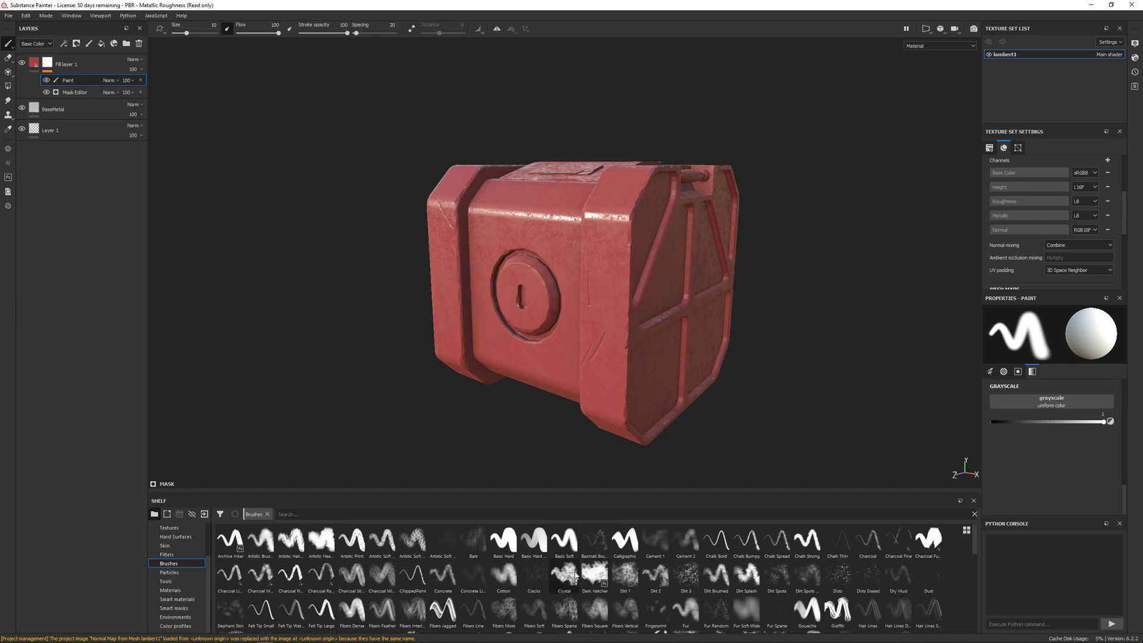
pyautogui.click(837, 574)
pyautogui.click(742, 576)
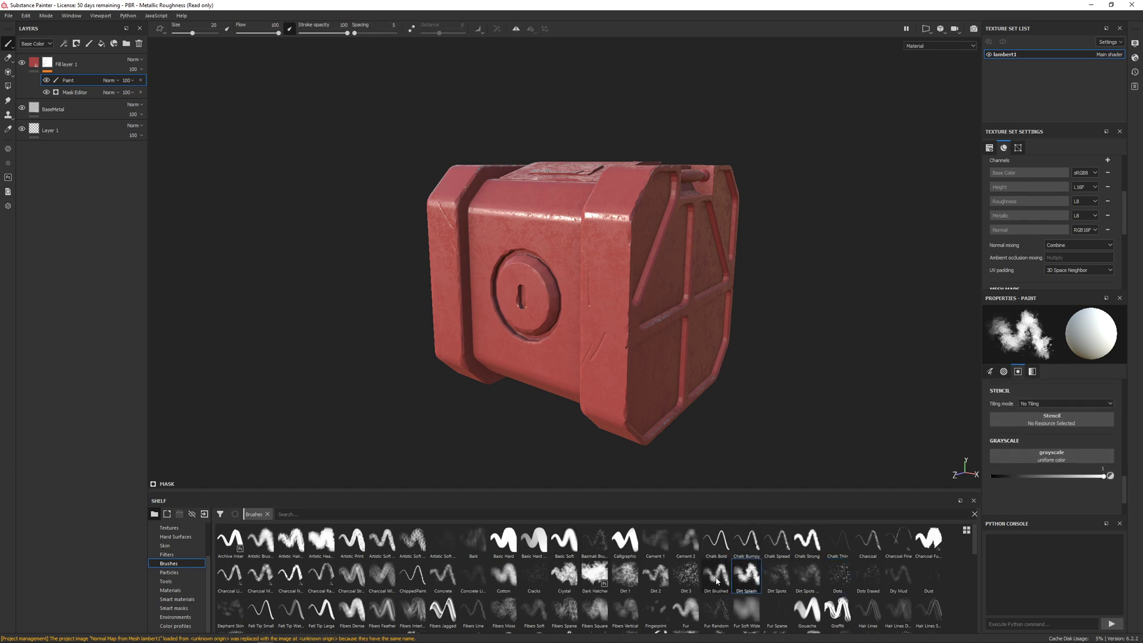
pyautogui.click(656, 576)
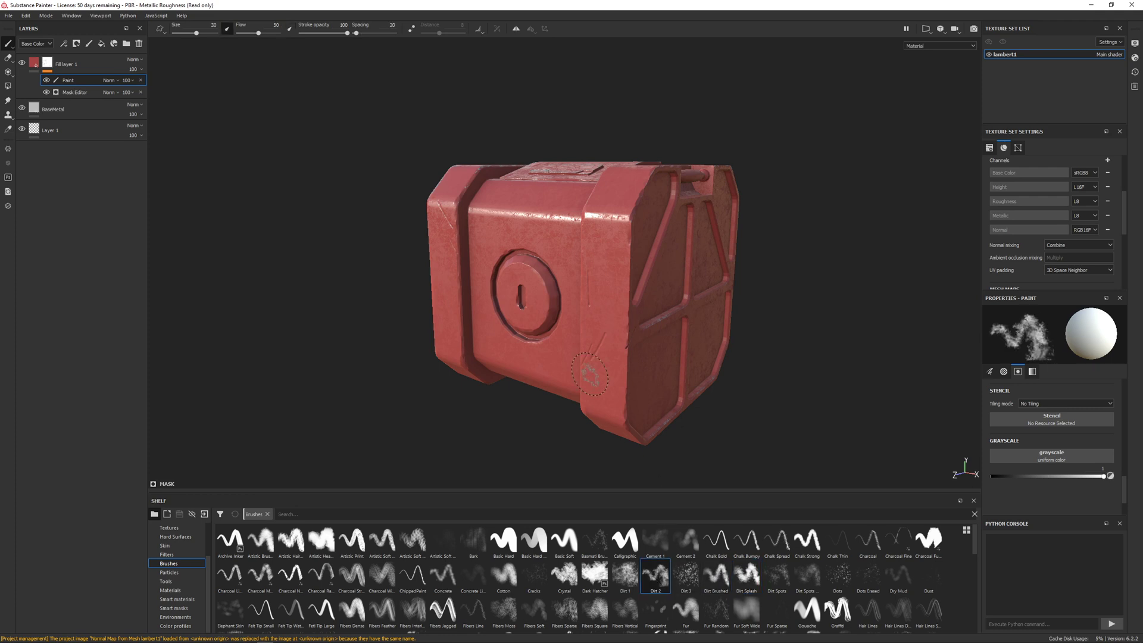
pyautogui.scroll(5, 611, 283)
pyautogui.moveTo(611, 283)
pyautogui.keyDown('ctrl'); pyautogui.mouseDown(button='right')
pyautogui.moveTo(539, 283)
pyautogui.moveTo(607, 283)
pyautogui.moveTo(559, 284)
pyautogui.mouseUp(button='right'); pyautogui.keyUp('ctrl')
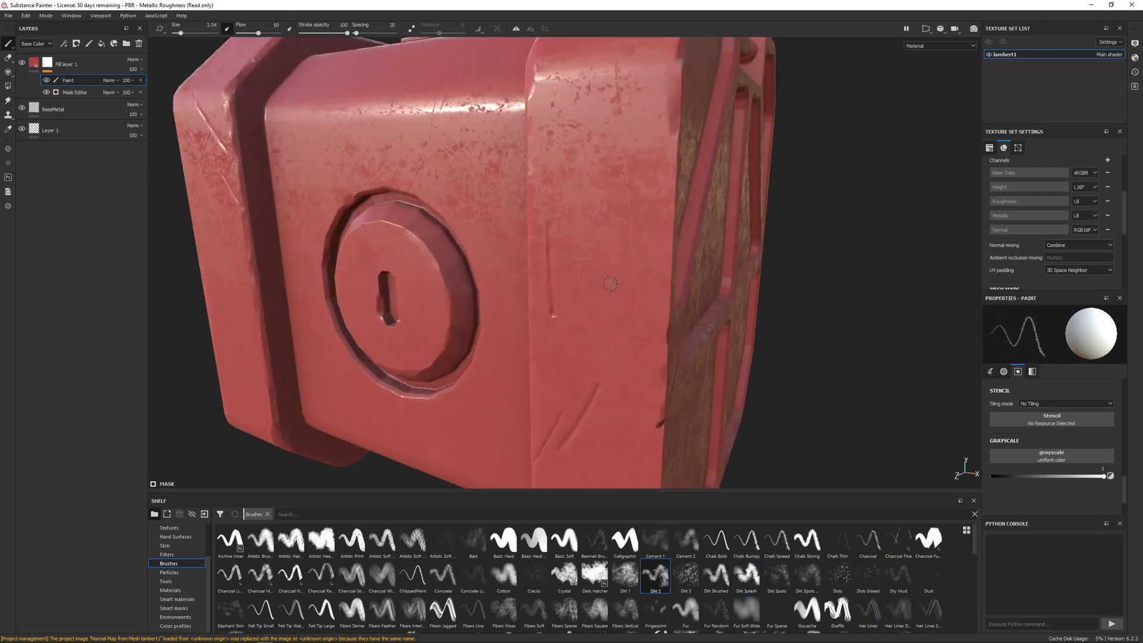
pyautogui.scroll(3, 610, 283)
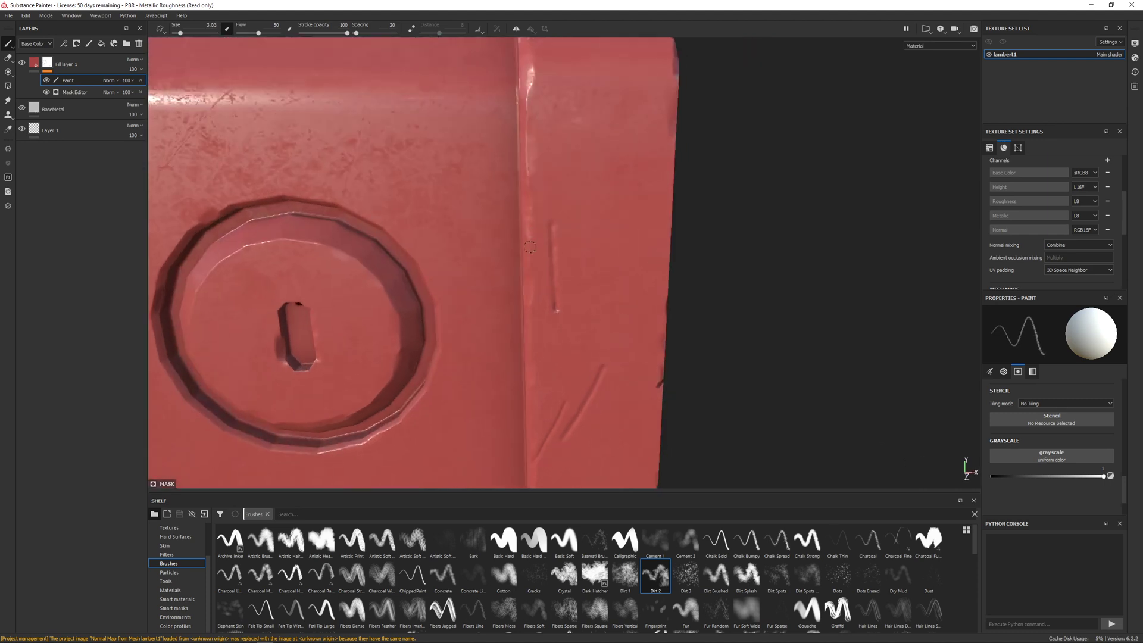
# Switch the mask brush to black (0) and paint bare-metal wear along the vertical ridge and the scratches beside the round detail.
pyautogui.keyDown('alt'); pyautogui.moveTo(534, 248); pyautogui.dragTo(541, 260); pyautogui.keyUp('alt')
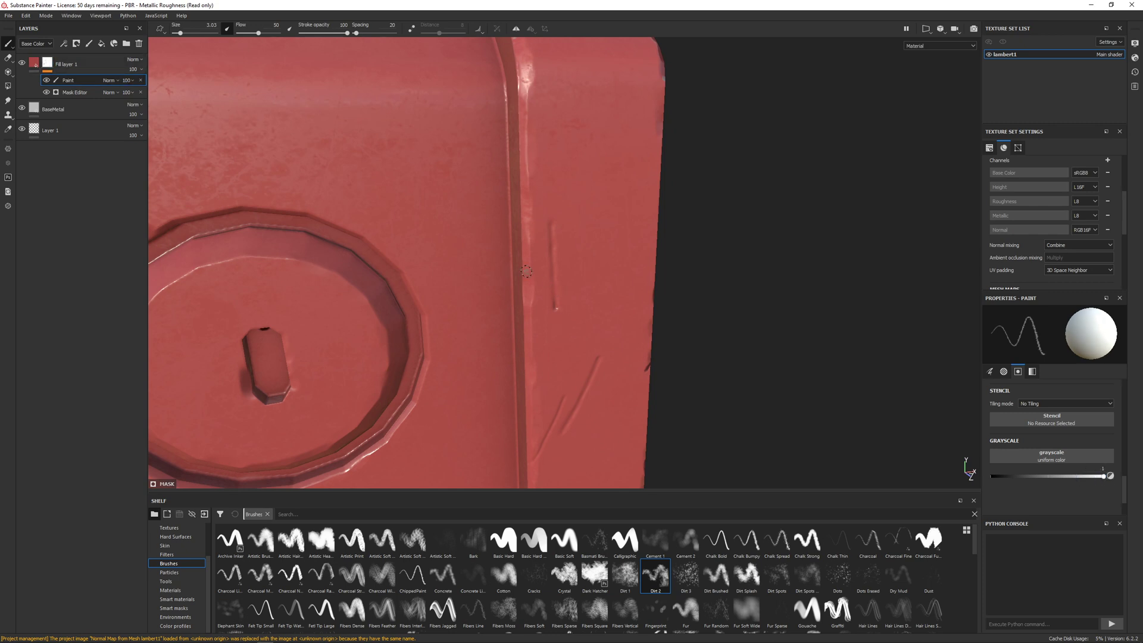
pyautogui.press('x')
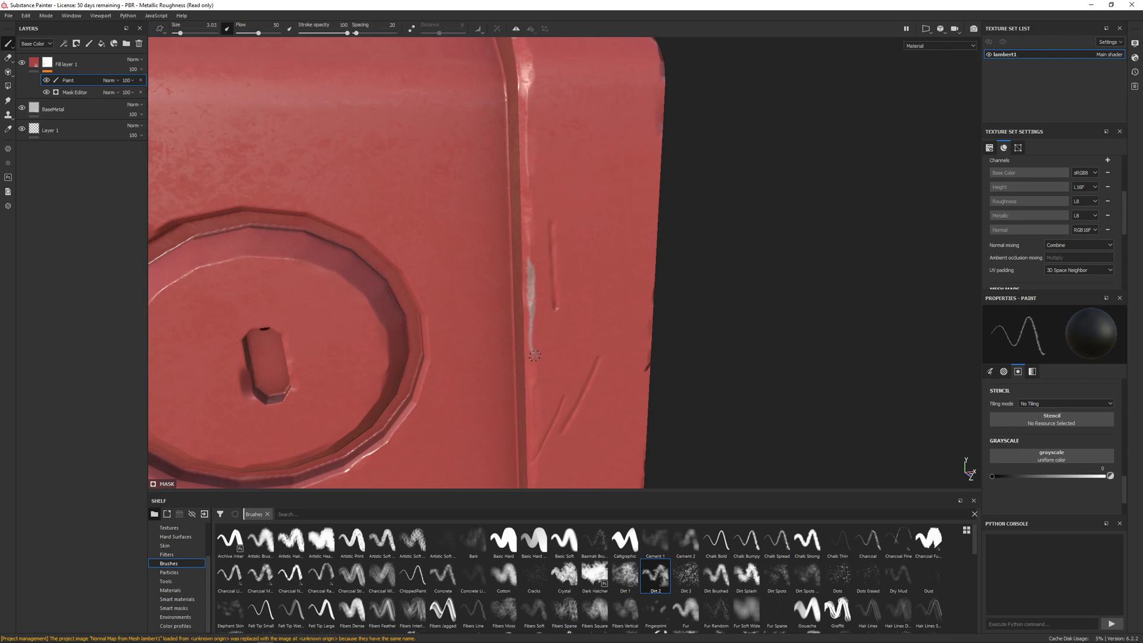
pyautogui.keyDown('alt'); pyautogui.moveTo(557, 390); pyautogui.dragTo(549, 350); pyautogui.keyUp('alt')
pyautogui.moveTo(614, 309)
pyautogui.mouseDown()
pyautogui.moveTo(581, 334)
pyautogui.moveTo(595, 363)
pyautogui.mouseUp()
pyautogui.moveTo(591, 363)
pyautogui.keyDown('alt'); pyautogui.mouseDown()
pyautogui.moveTo(528, 244)
pyautogui.moveTo(532, 259)
pyautogui.moveTo(551, 205)
pyautogui.mouseUp(); pyautogui.keyUp('alt')
pyautogui.hotkey('ctrl', 'z')
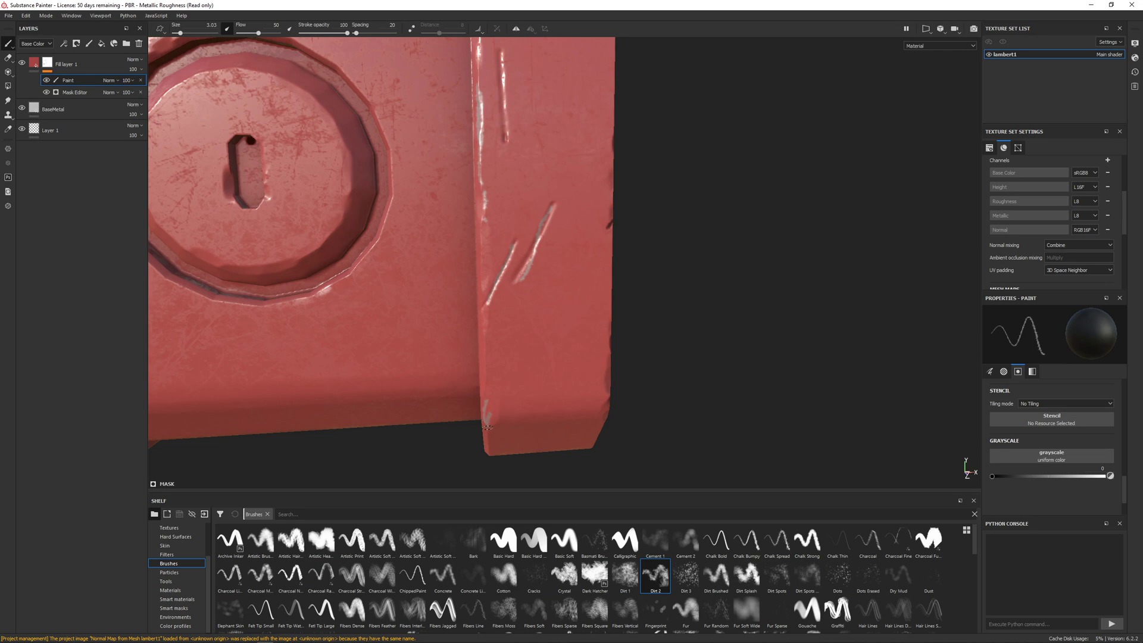
# Paint thin scratches across the lower bevels of both end bands and the crate body, plus the corner edge of the right band.
pyautogui.moveTo(529, 420)
pyautogui.keyDown('alt'); pyautogui.mouseDown()
pyautogui.moveTo(476, 410)
pyautogui.moveTo(576, 415)
pyautogui.mouseUp(); pyautogui.keyUp('alt')
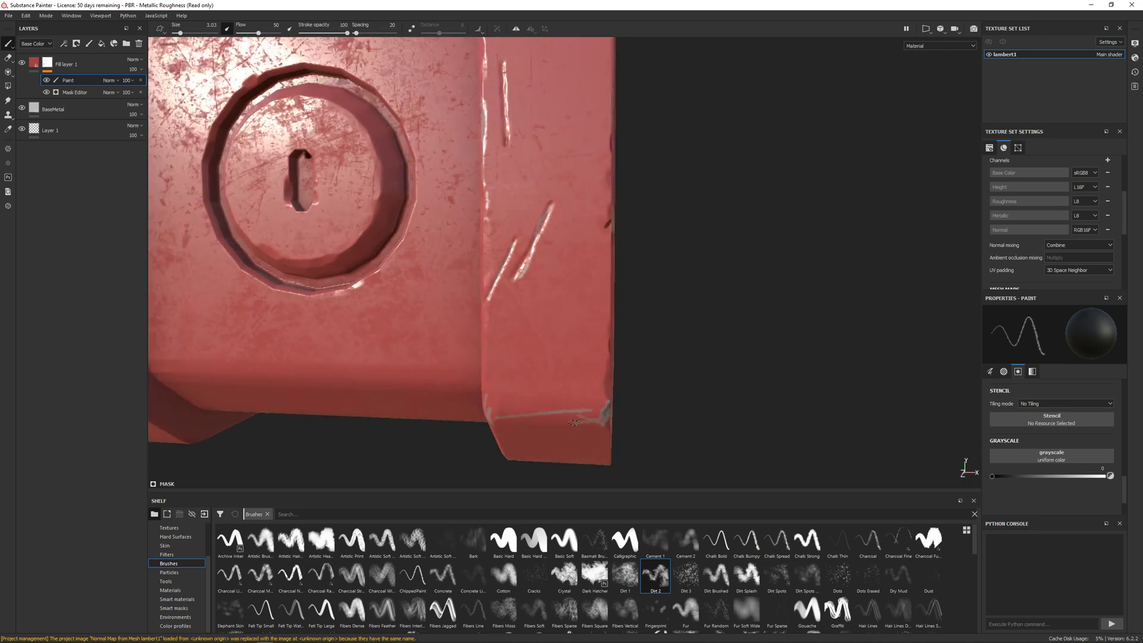
pyautogui.keyDown('alt'); pyautogui.moveTo(596, 408); pyautogui.dragTo(506, 387); pyautogui.keyUp('alt')
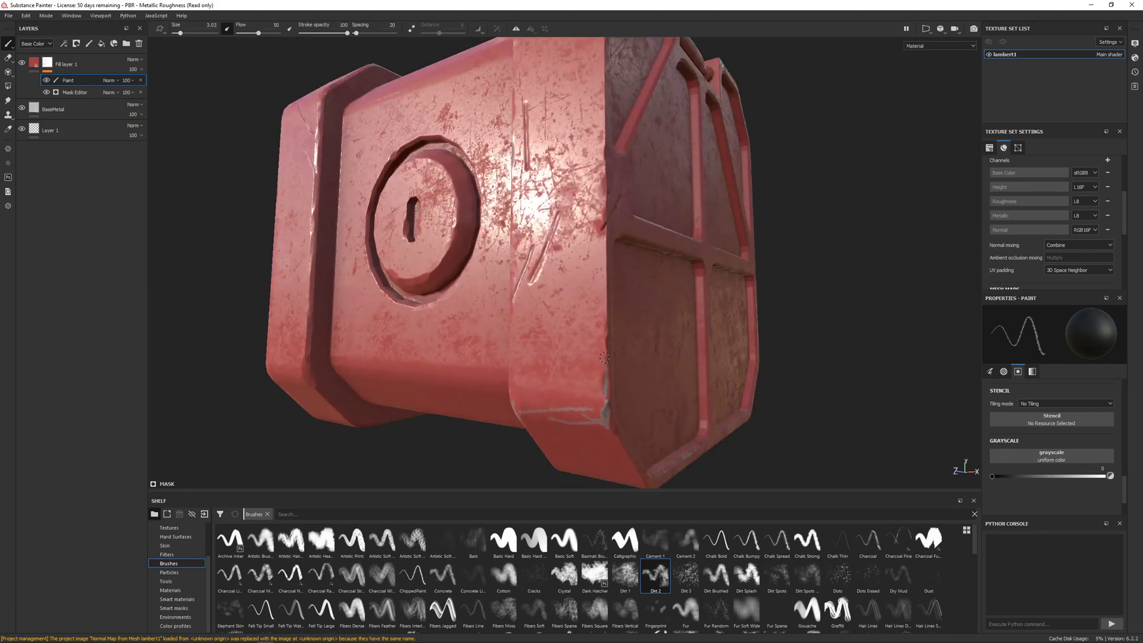
pyautogui.keyDown('alt'); pyautogui.moveTo(606, 343); pyautogui.dragTo(724, 396); pyautogui.keyUp('alt')
pyautogui.scroll(-5, 655, 357)
pyautogui.keyDown('alt'); pyautogui.moveTo(601, 316); pyautogui.dragTo(591, 375); pyautogui.keyUp('alt')
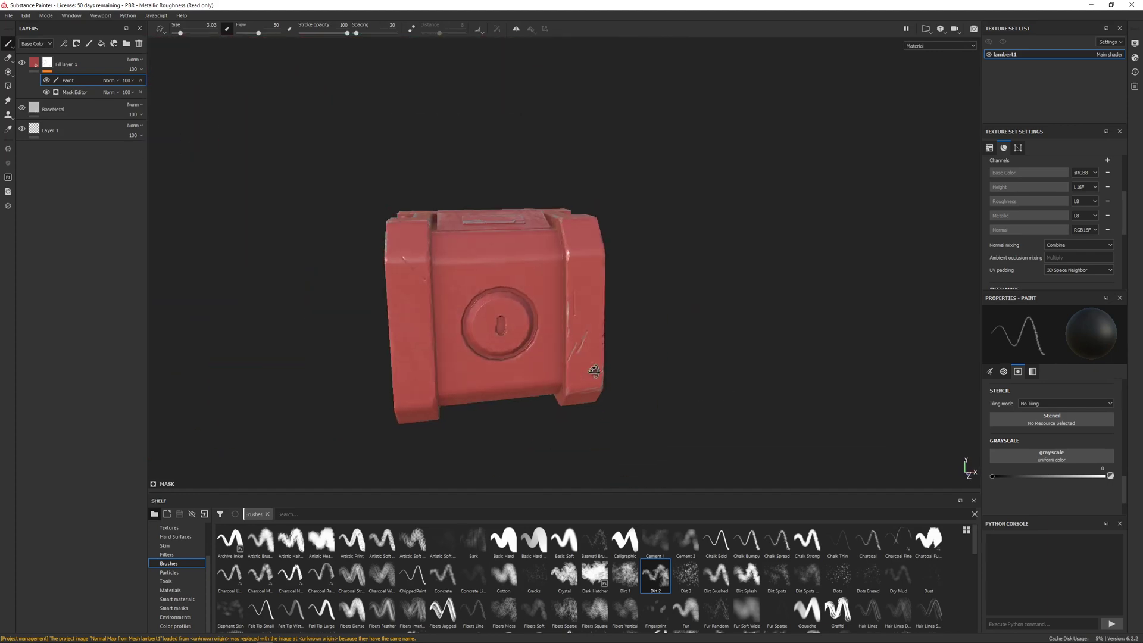
pyautogui.keyDown('alt'); pyautogui.moveTo(491, 345); pyautogui.dragTo(498, 366); pyautogui.keyUp('alt')
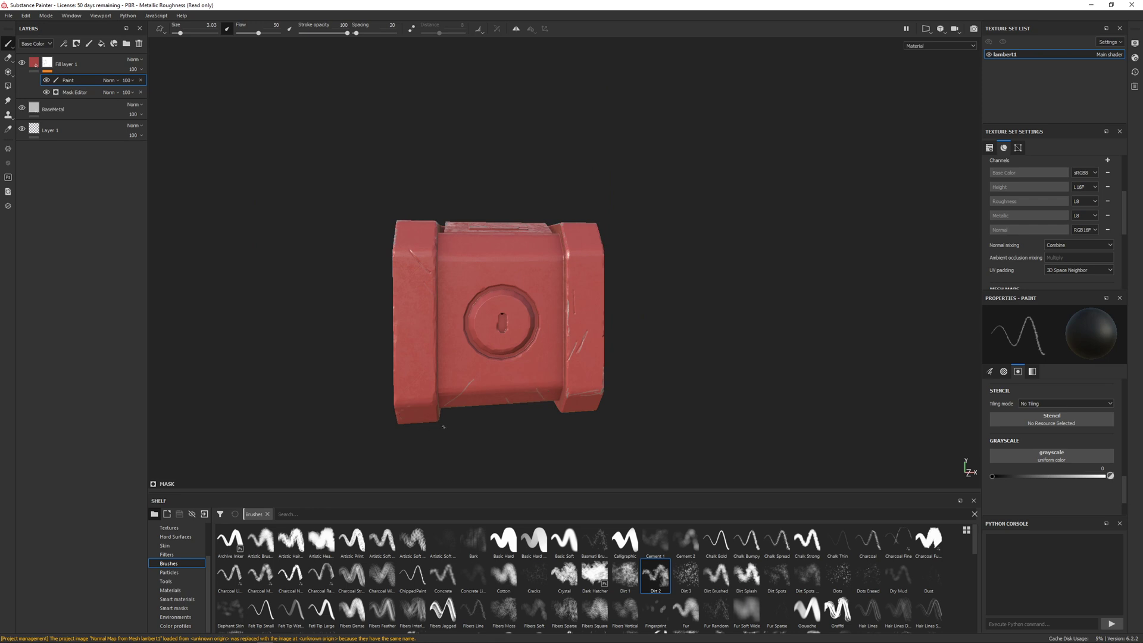
pyautogui.keyDown('alt'); pyautogui.moveTo(444, 426); pyautogui.dragTo(438, 357); pyautogui.keyUp('alt')
pyautogui.scroll(5, 479, 381)
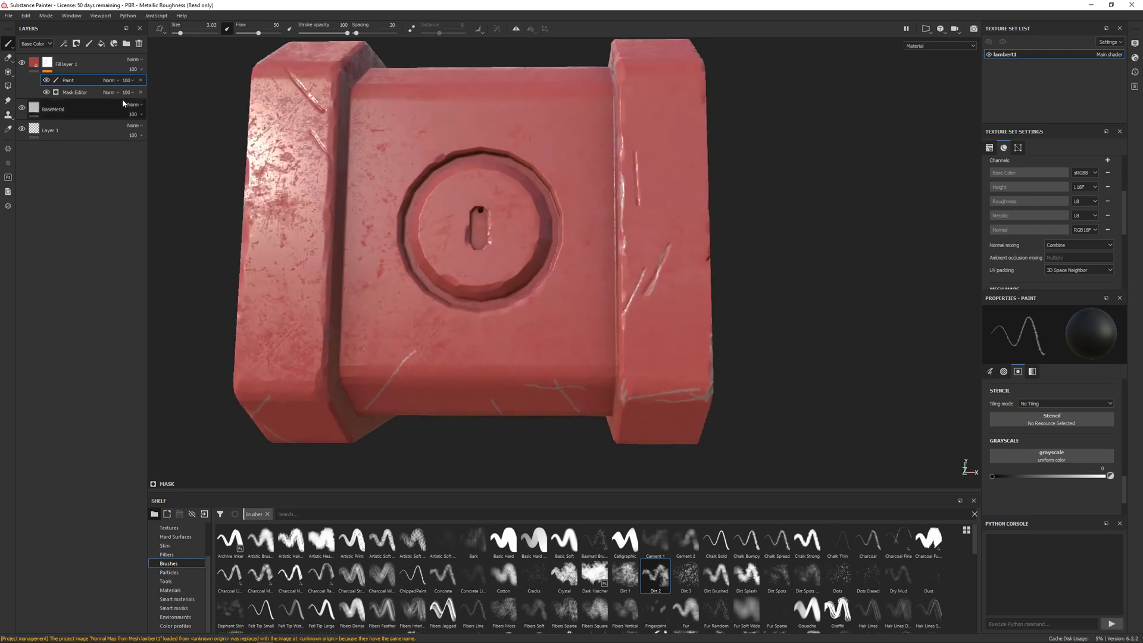
pyautogui.click(65, 46)
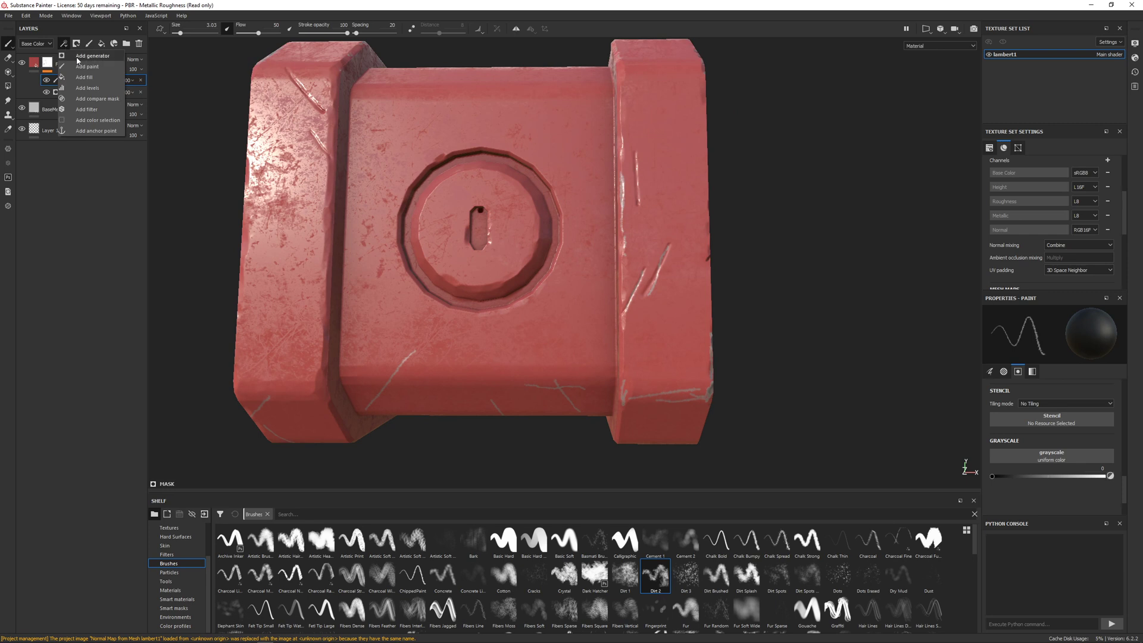
pyautogui.click(85, 111)
pyautogui.click(1034, 331)
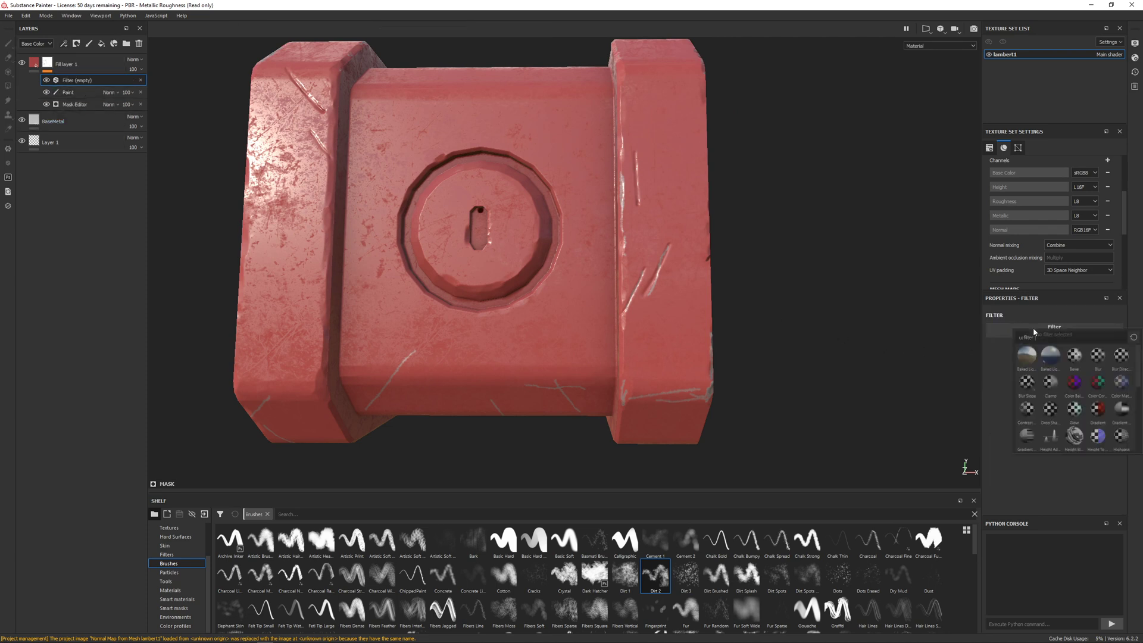
pyautogui.click(141, 80)
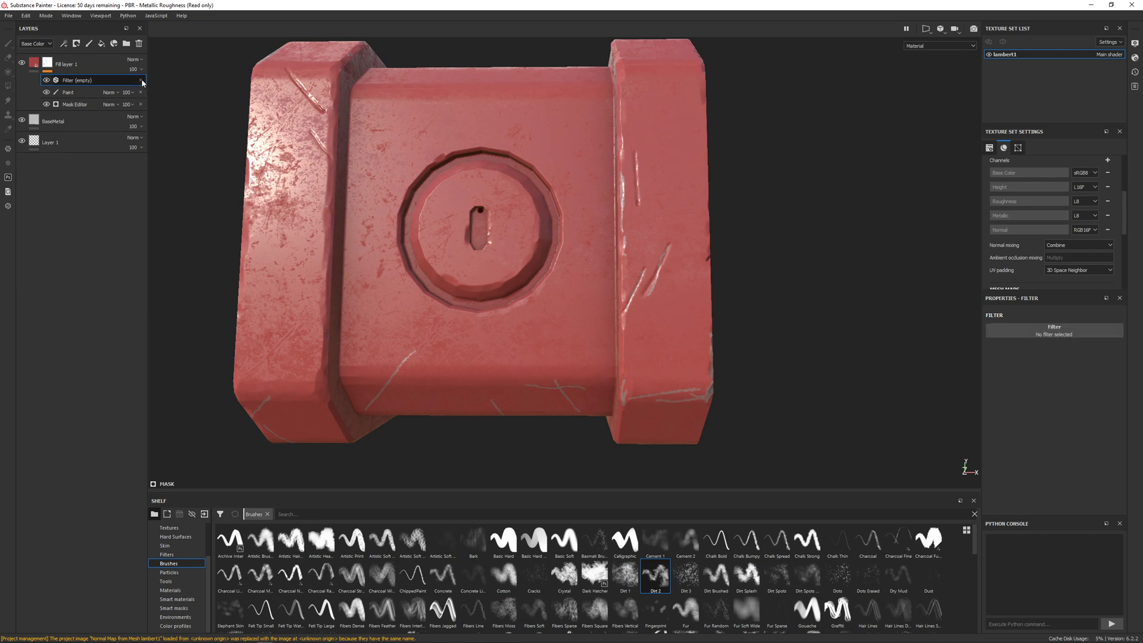
# Add a Fill effect above the Paint effect on Fill layer 1's mask.
pyautogui.click(64, 45)
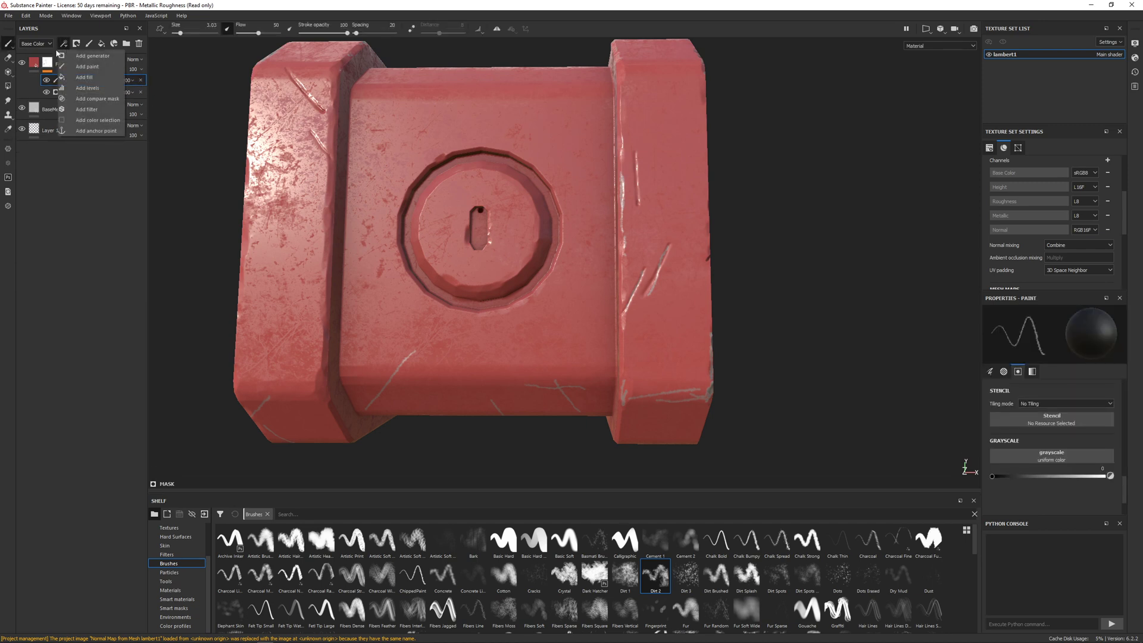
pyautogui.click(47, 64)
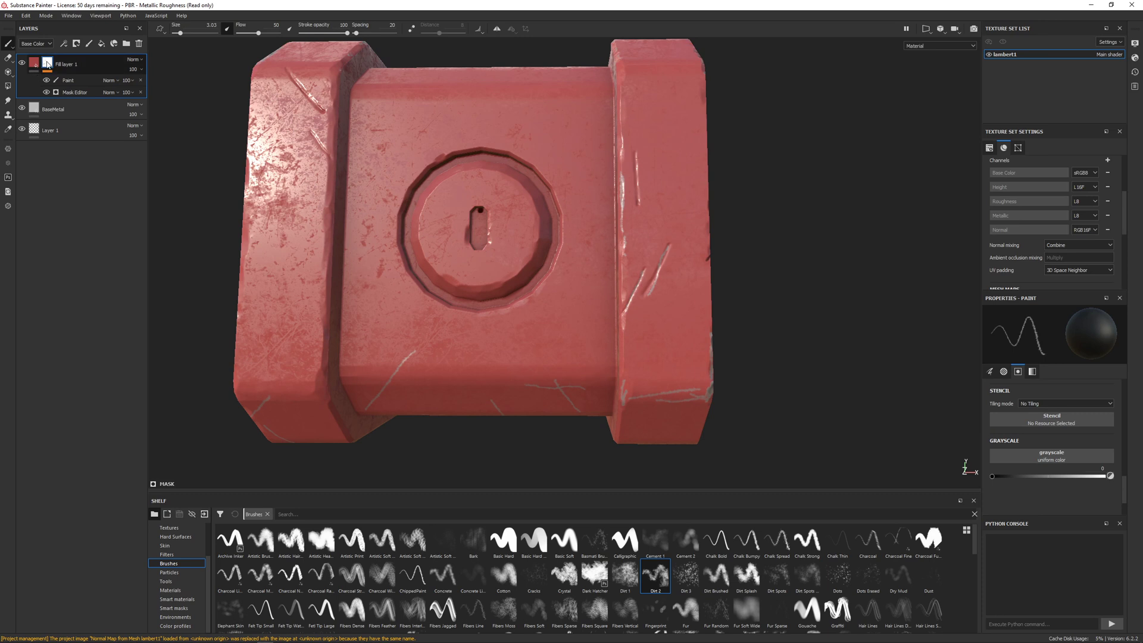
pyautogui.click(63, 43)
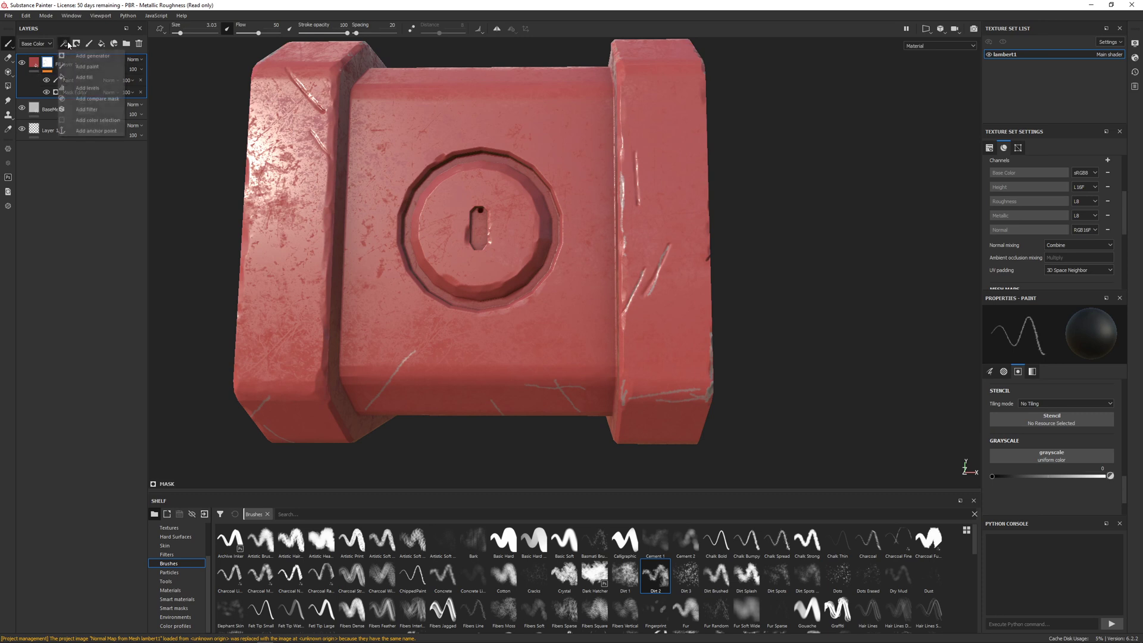
pyautogui.click(84, 78)
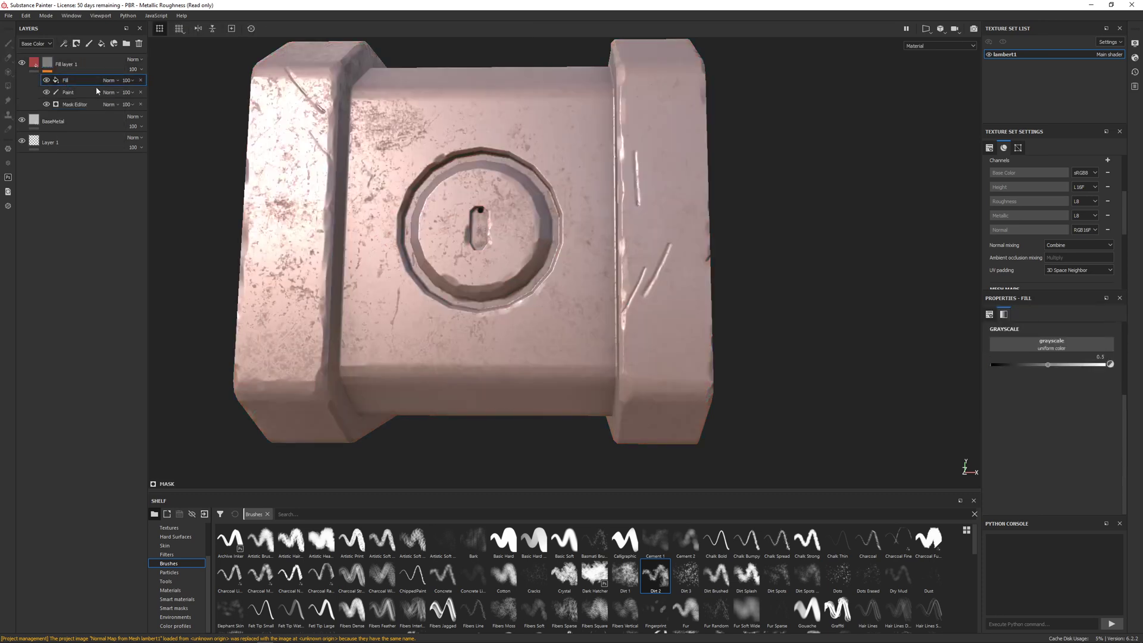
# Search the procedural textures for "scrat" and assign Grunge Scratches Rough as the mask fill's grayscale.
pyautogui.click(175, 608)
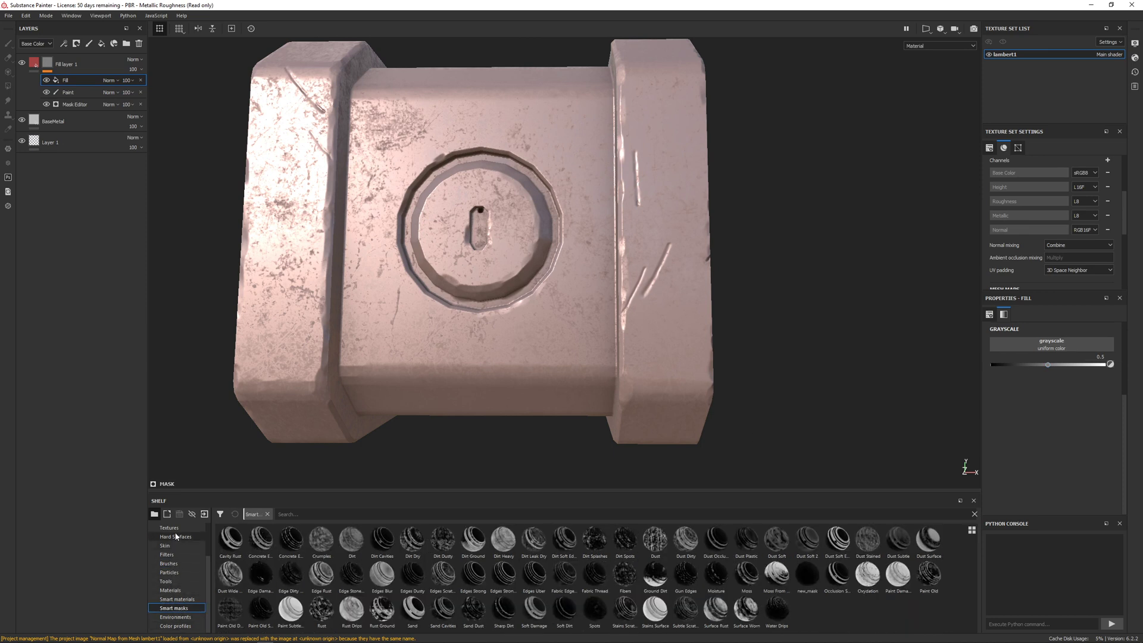
pyautogui.click(170, 528)
pyautogui.scroll(2, 177, 539)
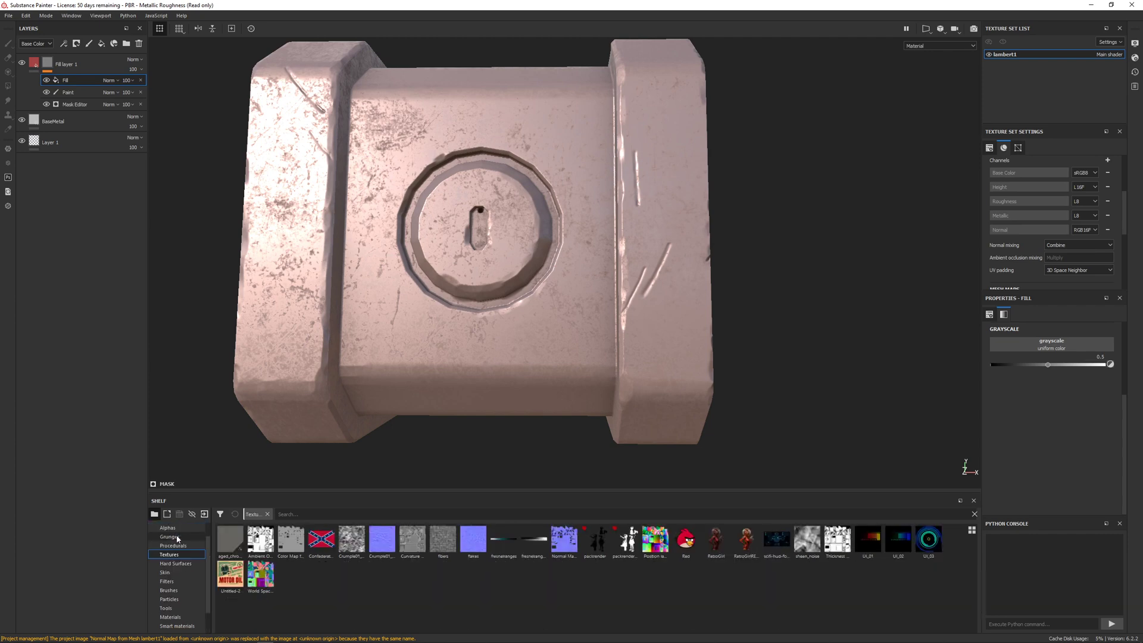
pyautogui.click(174, 545)
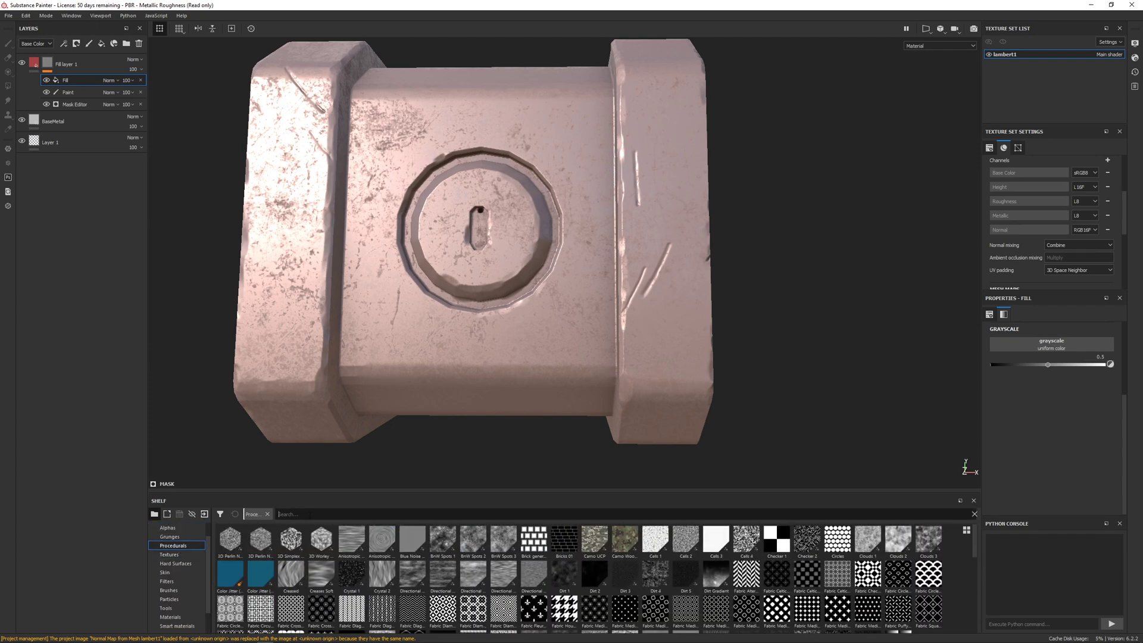
pyautogui.write('scrat')
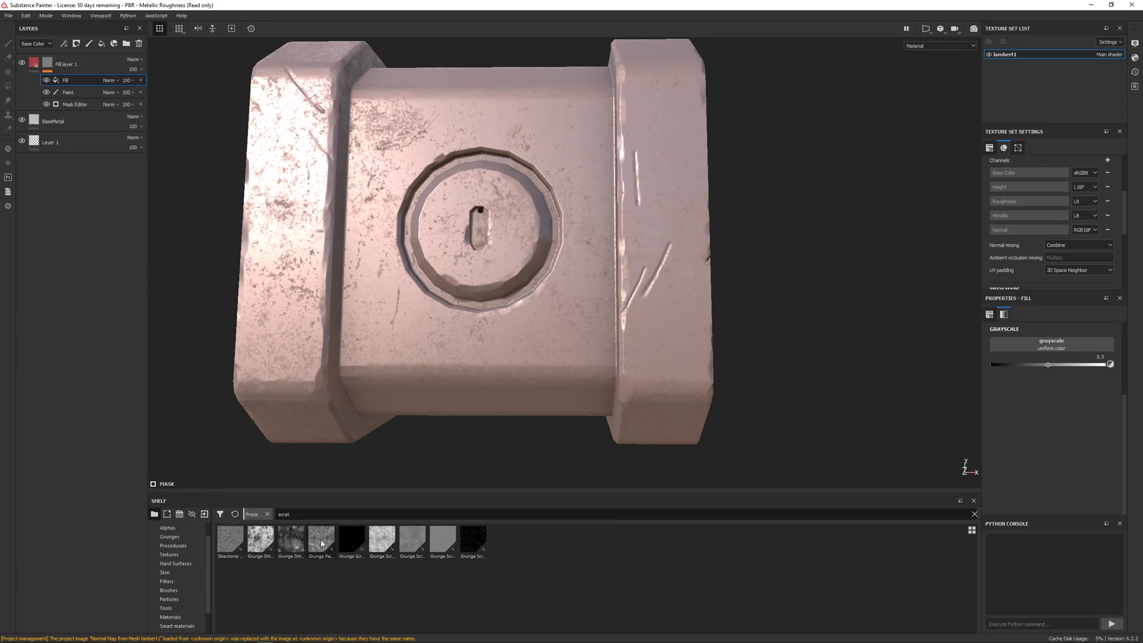
pyautogui.moveTo(481, 536)
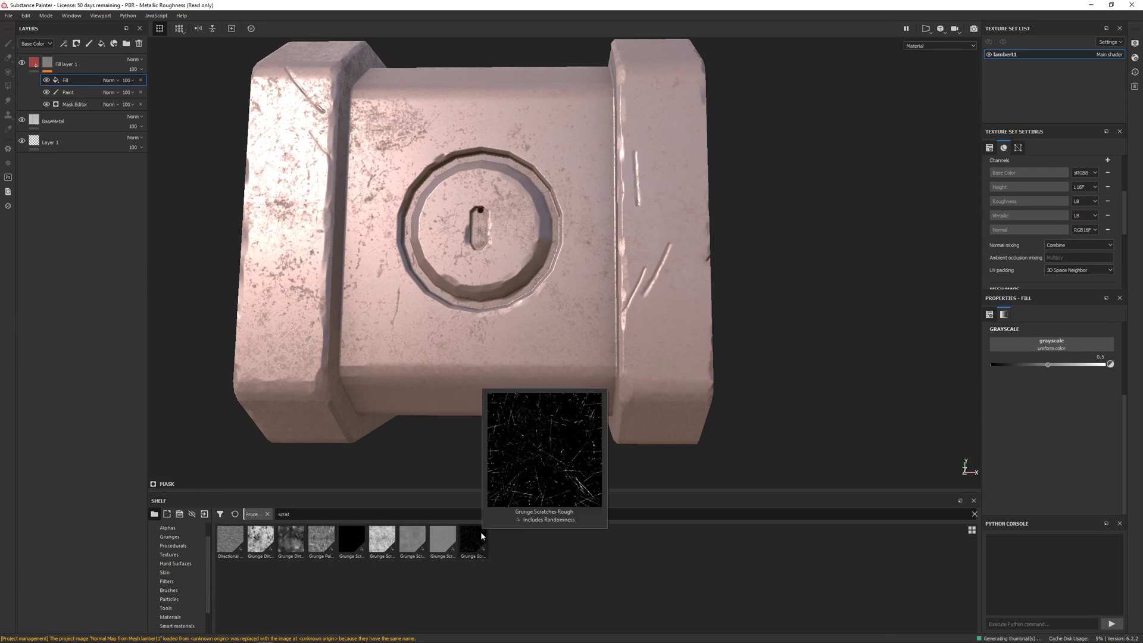
pyautogui.moveTo(479, 539); pyautogui.dragTo(1051, 345)
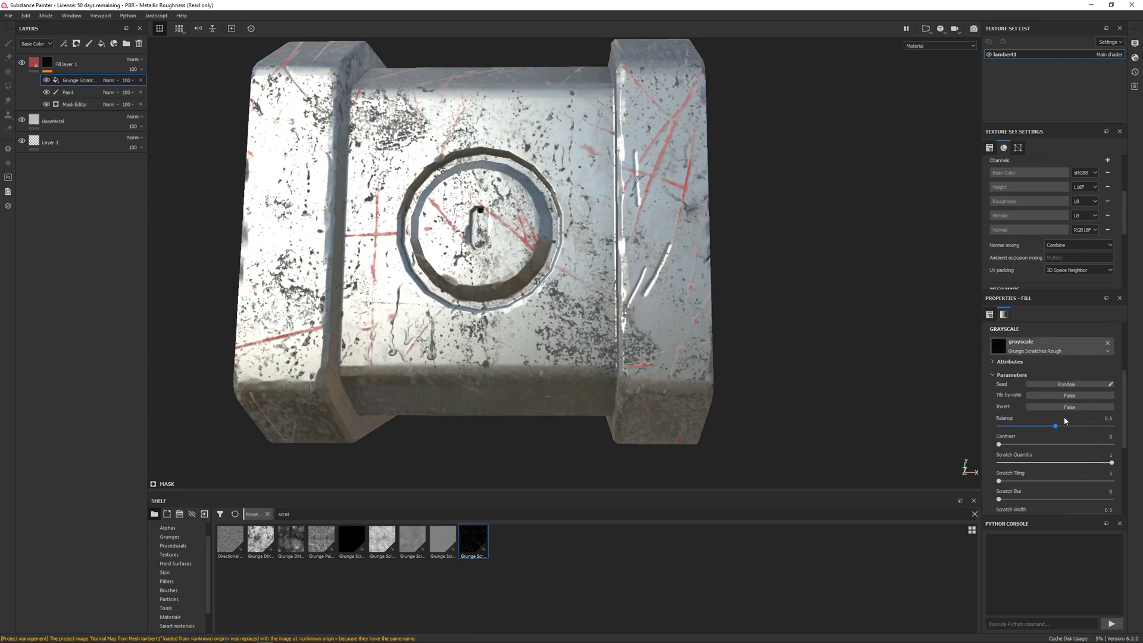
# Invert the Grunge Scratches Rough texture and set its UV scale to 2.
pyautogui.click(1051, 407)
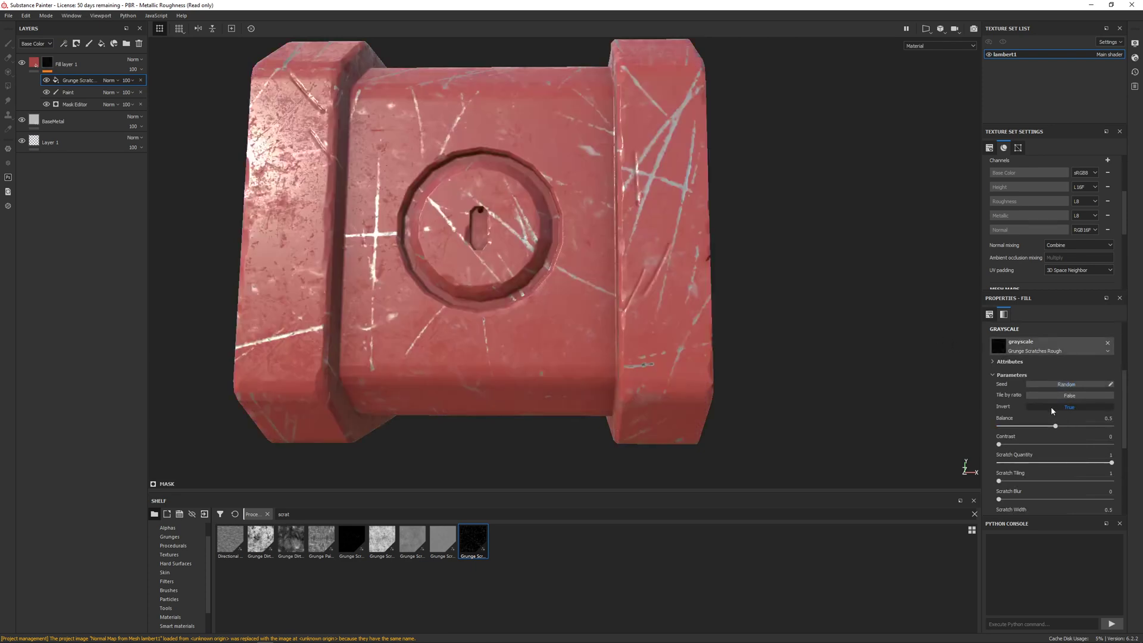
pyautogui.press('f')
pyautogui.scroll(2, 1058, 351)
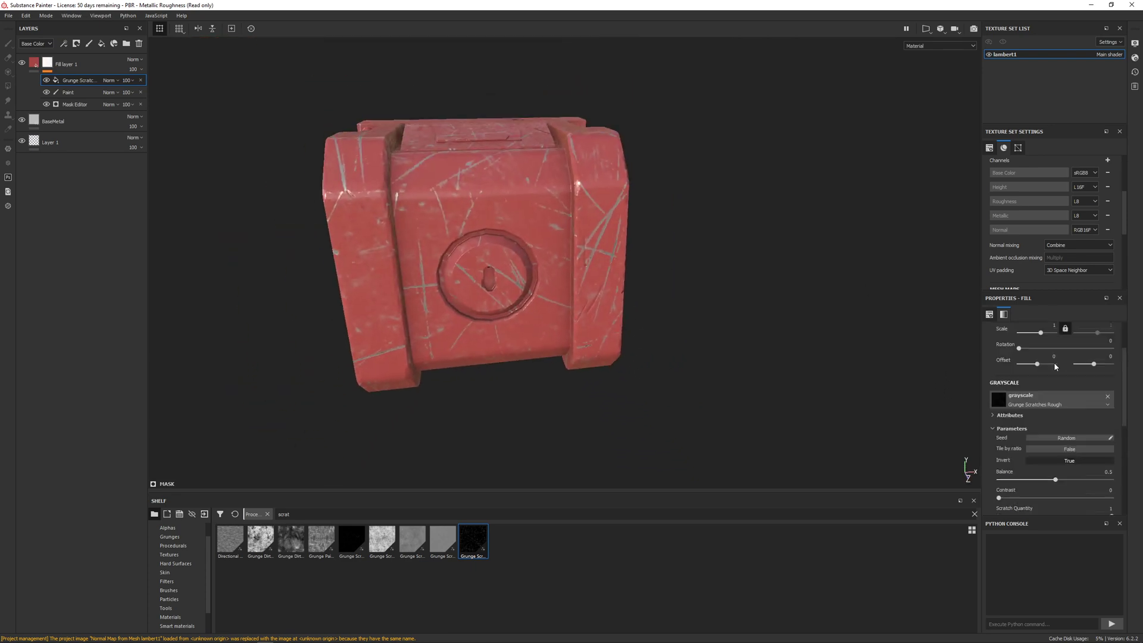
pyautogui.scroll(2, 1056, 368)
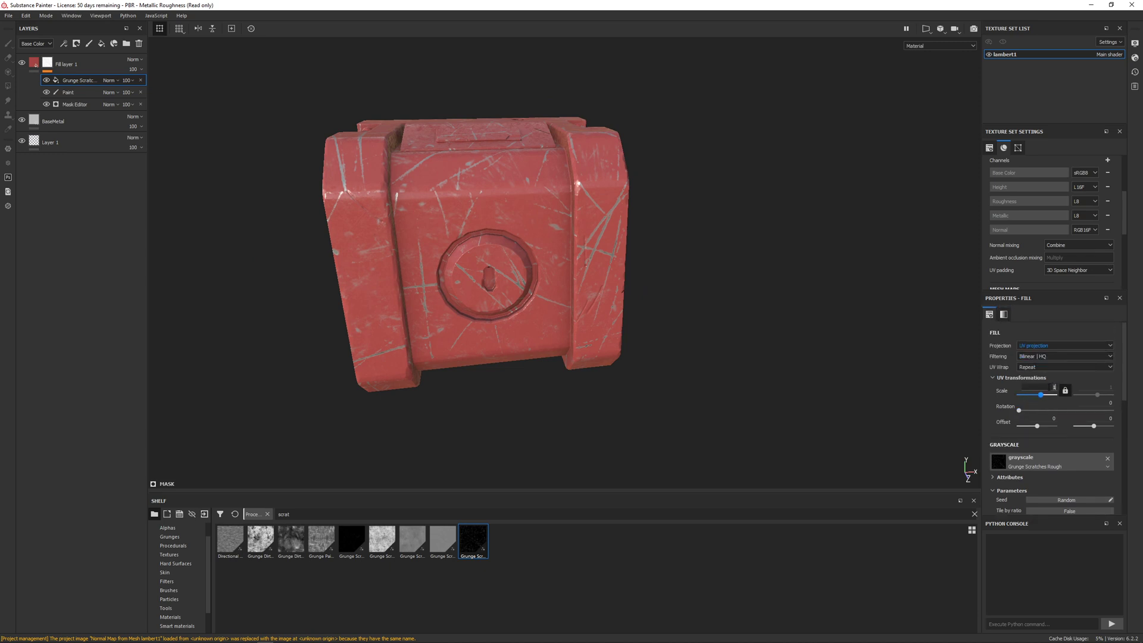
pyautogui.press('Return')
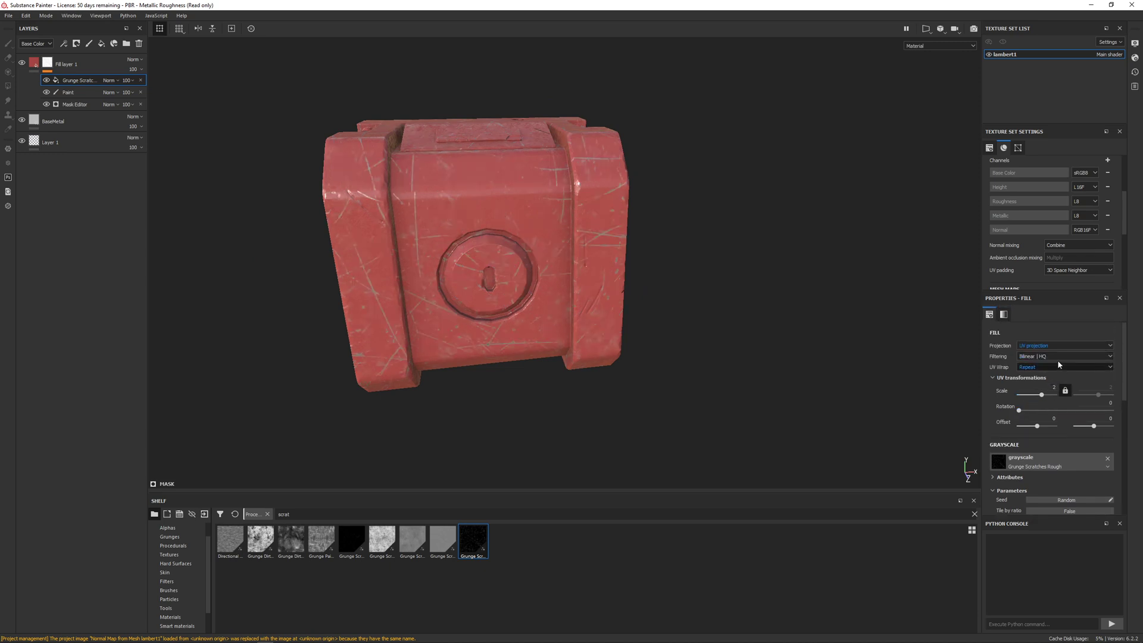
# Change the scratches fill to Tri-planar projection and check the scratches on the crate's front.
pyautogui.click(1033, 346)
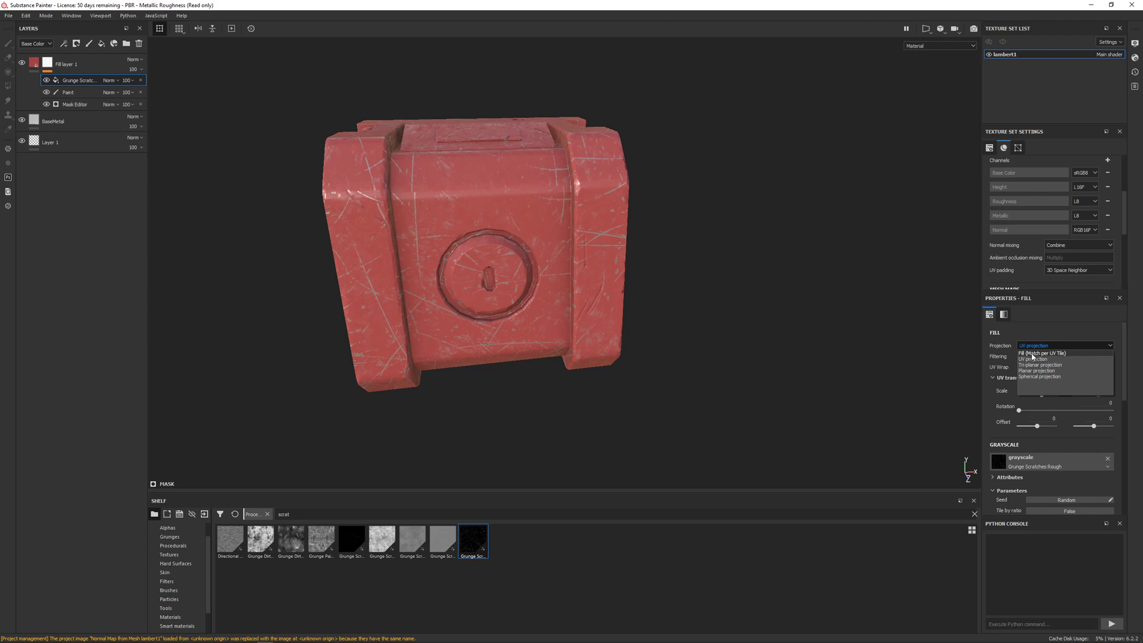
pyautogui.click(1034, 359)
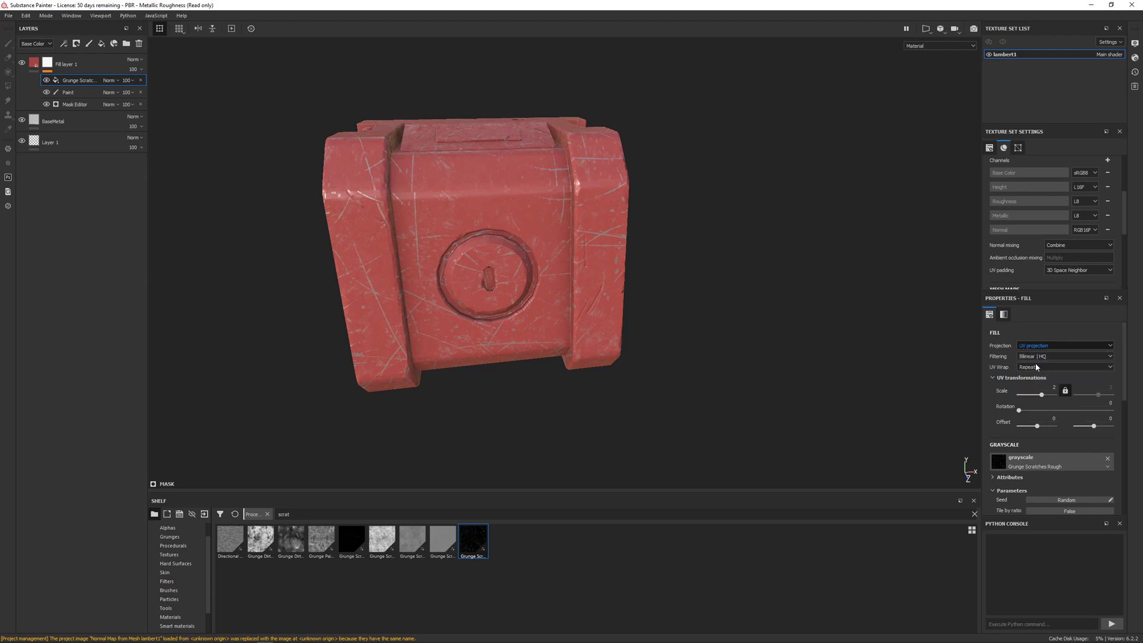
pyautogui.moveTo(549, 259)
pyautogui.keyDown('alt'); pyautogui.mouseDown()
pyautogui.moveTo(508, 205)
pyautogui.moveTo(438, 215)
pyautogui.moveTo(503, 227)
pyautogui.moveTo(485, 247)
pyautogui.moveTo(599, 306)
pyautogui.moveTo(506, 247)
pyautogui.moveTo(607, 330)
pyautogui.moveTo(501, 256)
pyautogui.moveTo(621, 268)
pyautogui.moveTo(555, 276)
pyautogui.mouseUp(); pyautogui.keyUp('alt')
pyautogui.scroll(3, 606, 329)
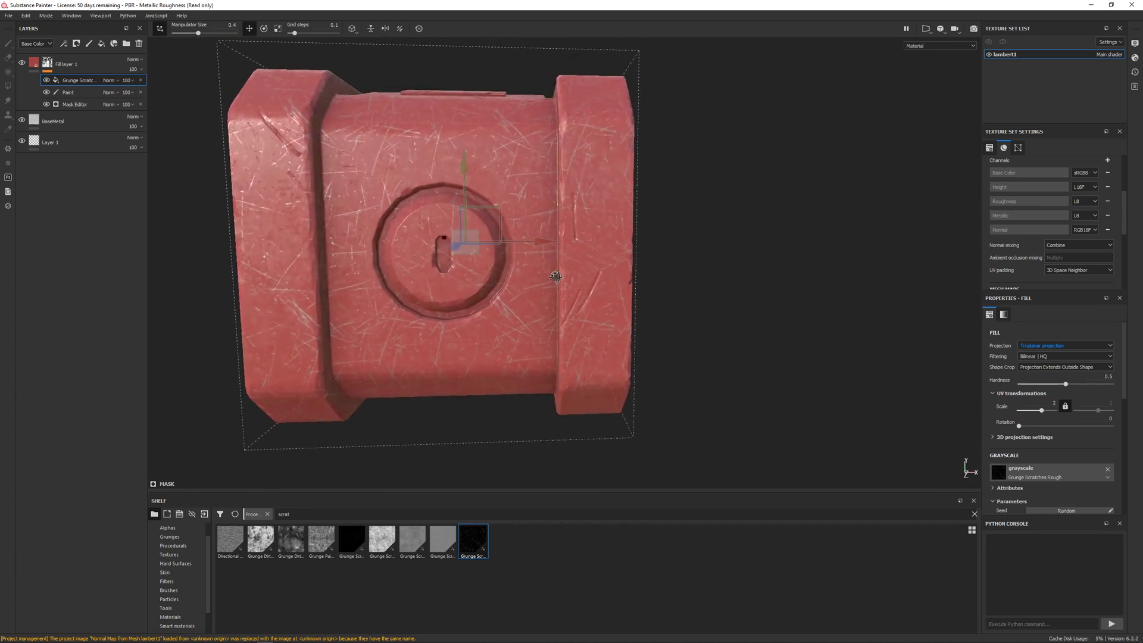
# Try the Multiply and Overlay blending modes on the Grunge Scratches fill effect.
pyautogui.click(108, 81)
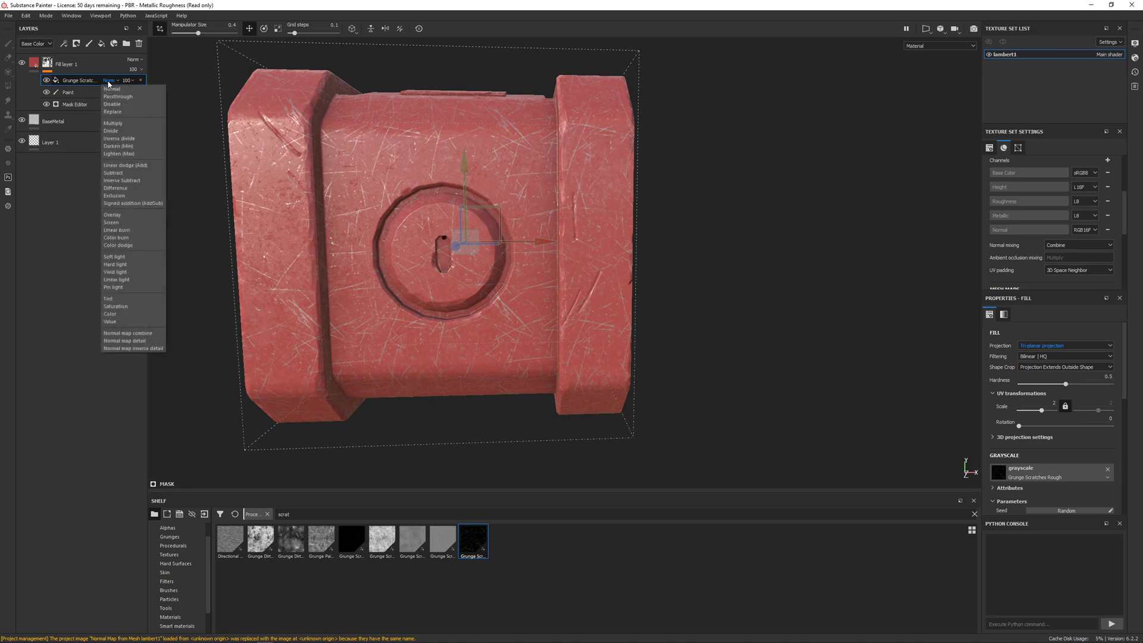
pyautogui.click(113, 123)
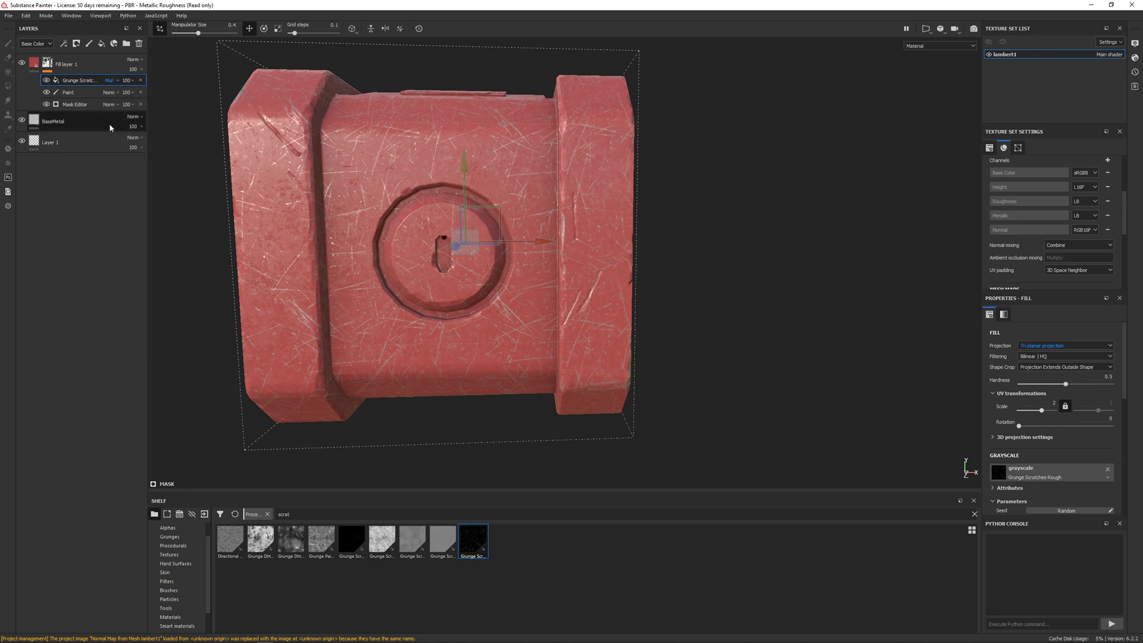
pyautogui.click(113, 81)
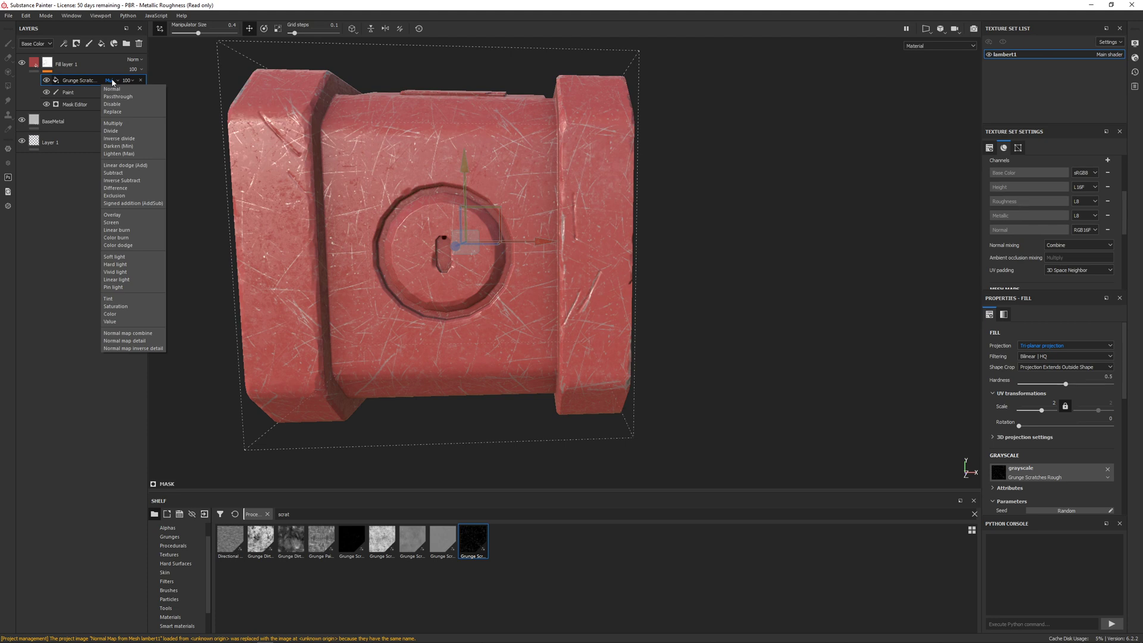
pyautogui.click(113, 215)
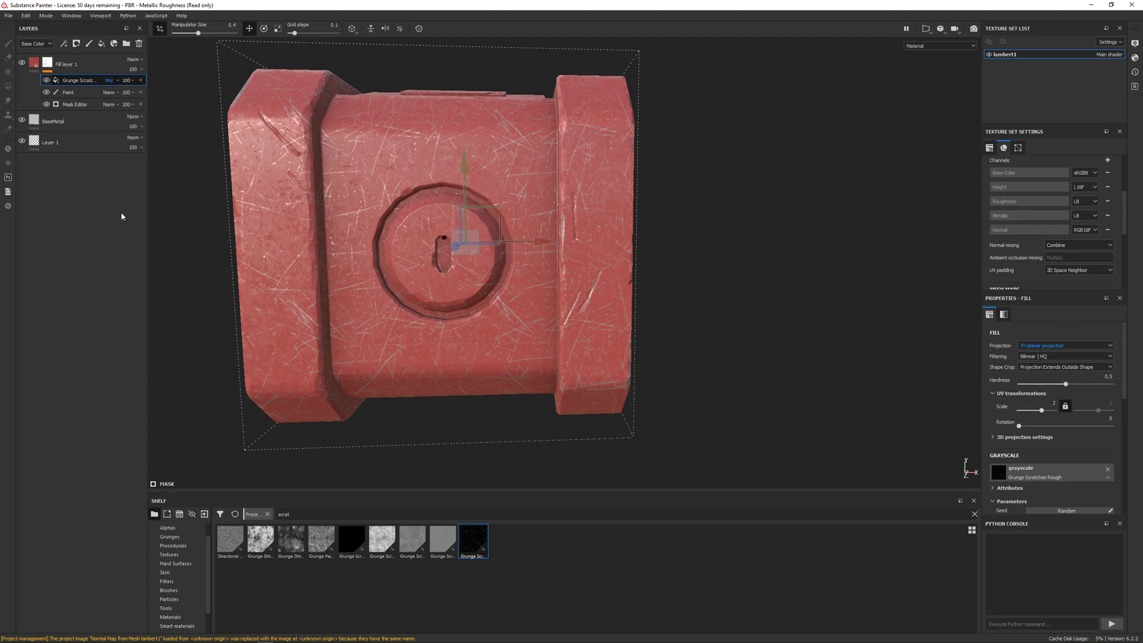
# Set the Grunge Scratches fill's blending mode to Linear dodge (Add) and toggle its visibility to compare the effect on the paint.
pyautogui.click(110, 80)
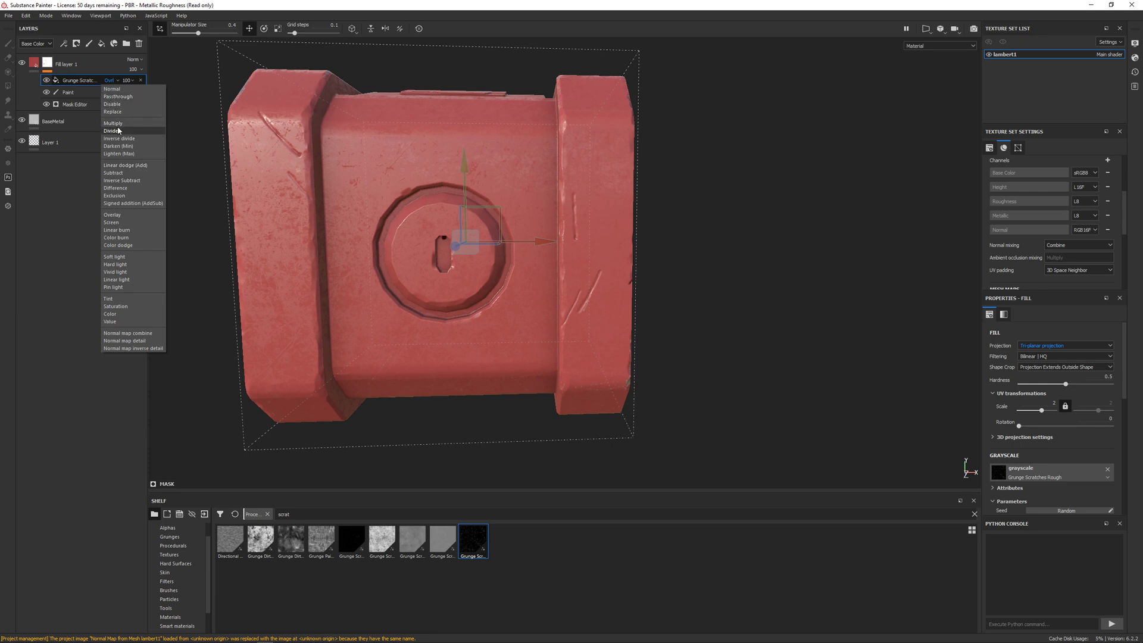
pyautogui.click(120, 166)
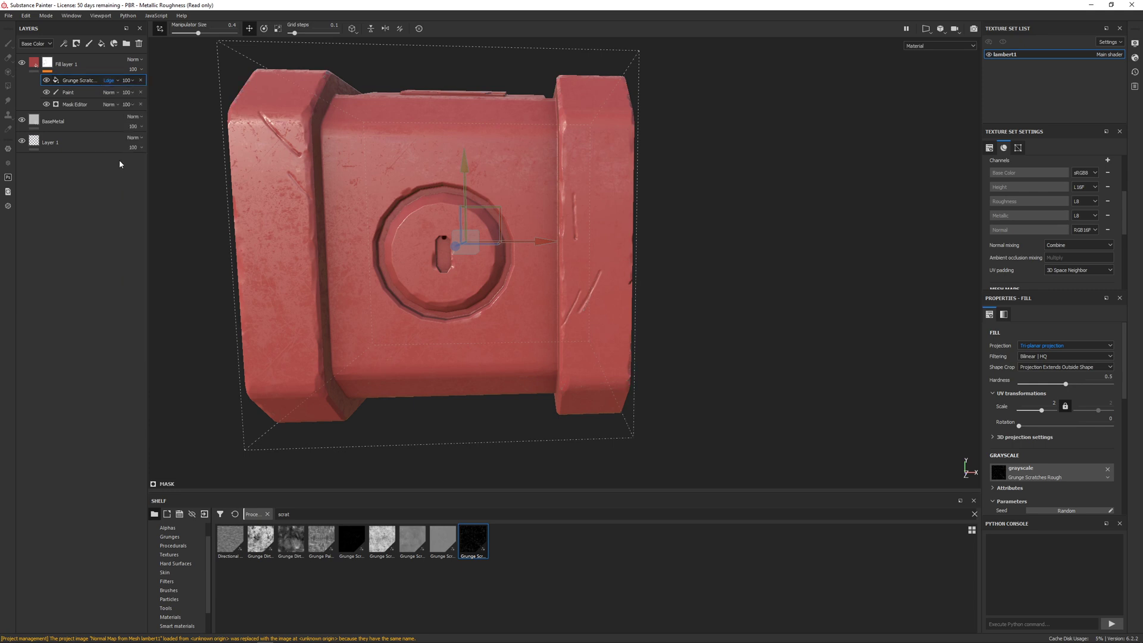
pyautogui.click(46, 81)
pyautogui.click(47, 81)
pyautogui.click(46, 80)
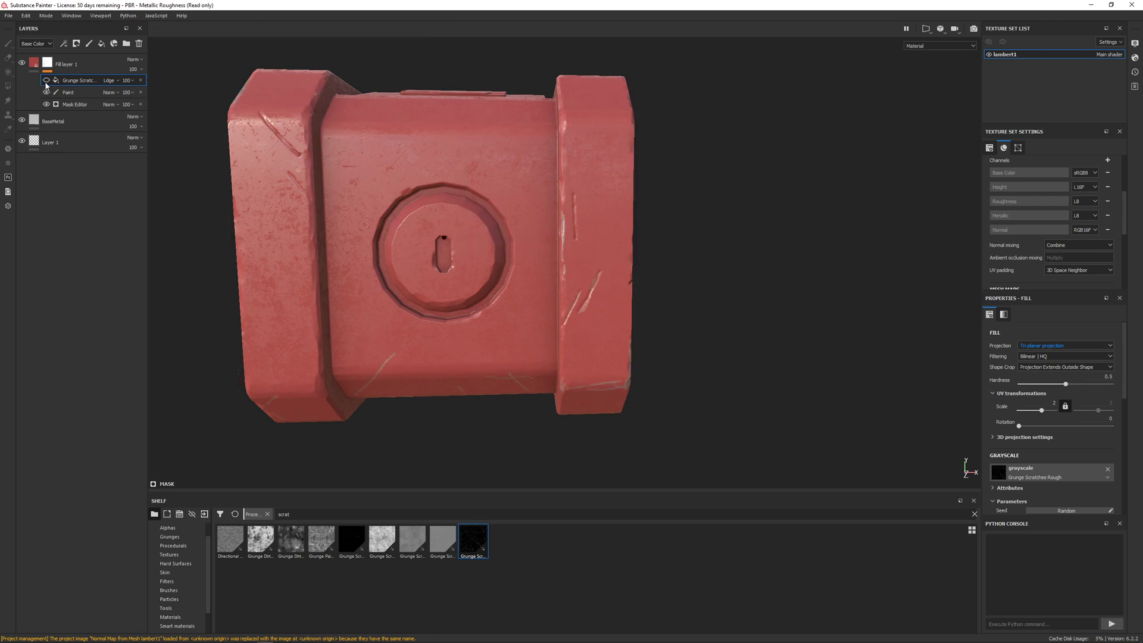
# Try the Normal blending mode on the Grunge Scratches fill and compare the crate's paint with the fill hidden.
pyautogui.click(46, 81)
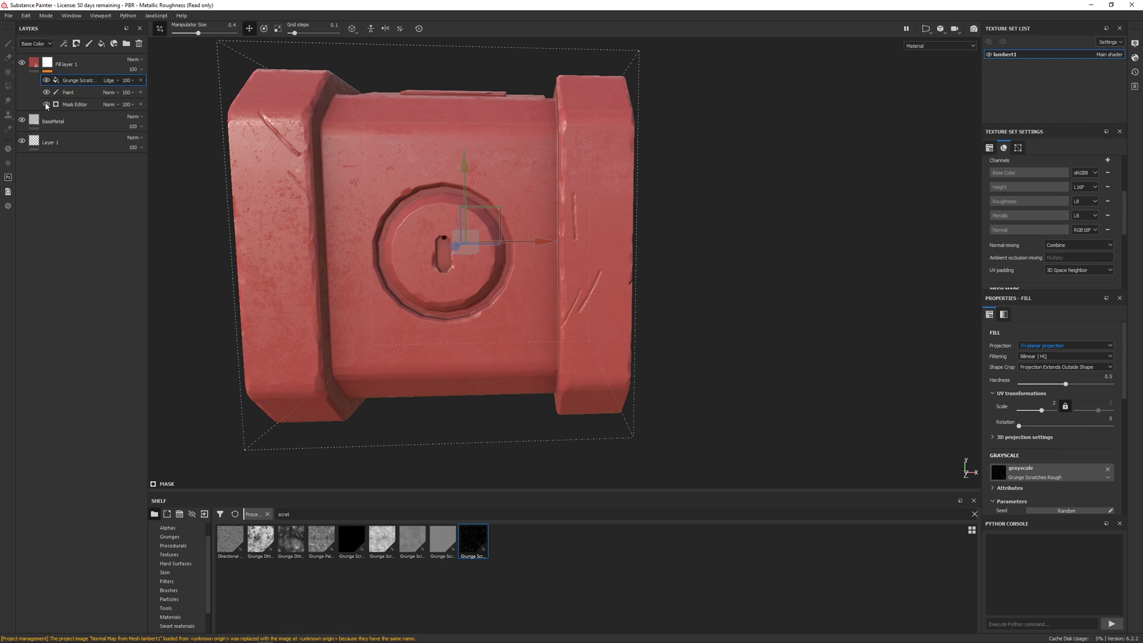
pyautogui.click(109, 80)
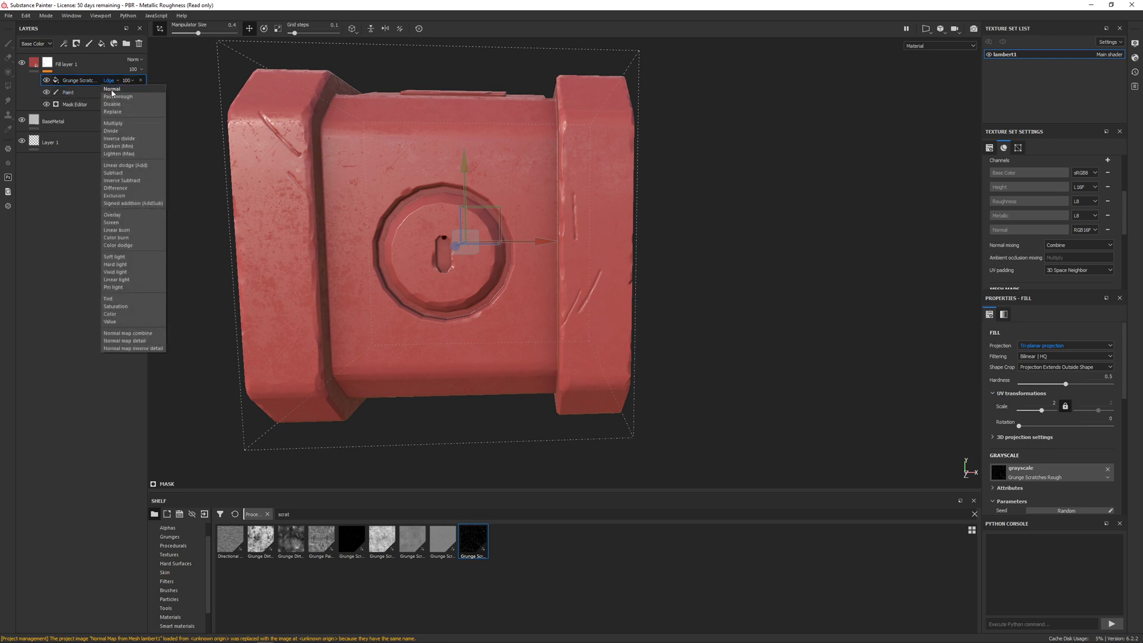
pyautogui.click(109, 91)
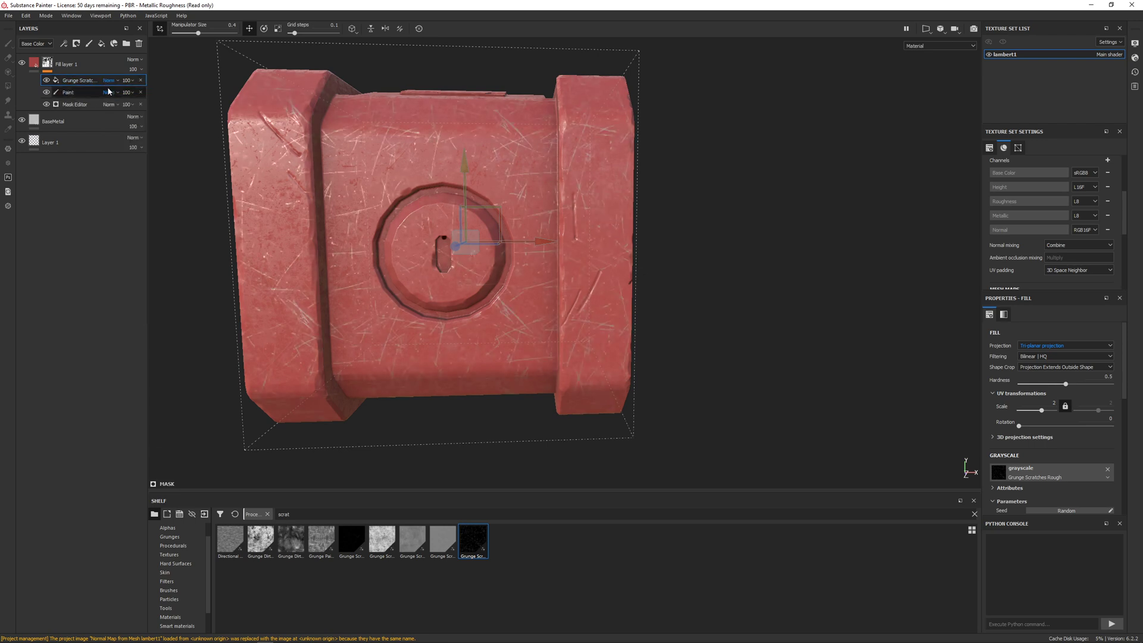
pyautogui.click(47, 81)
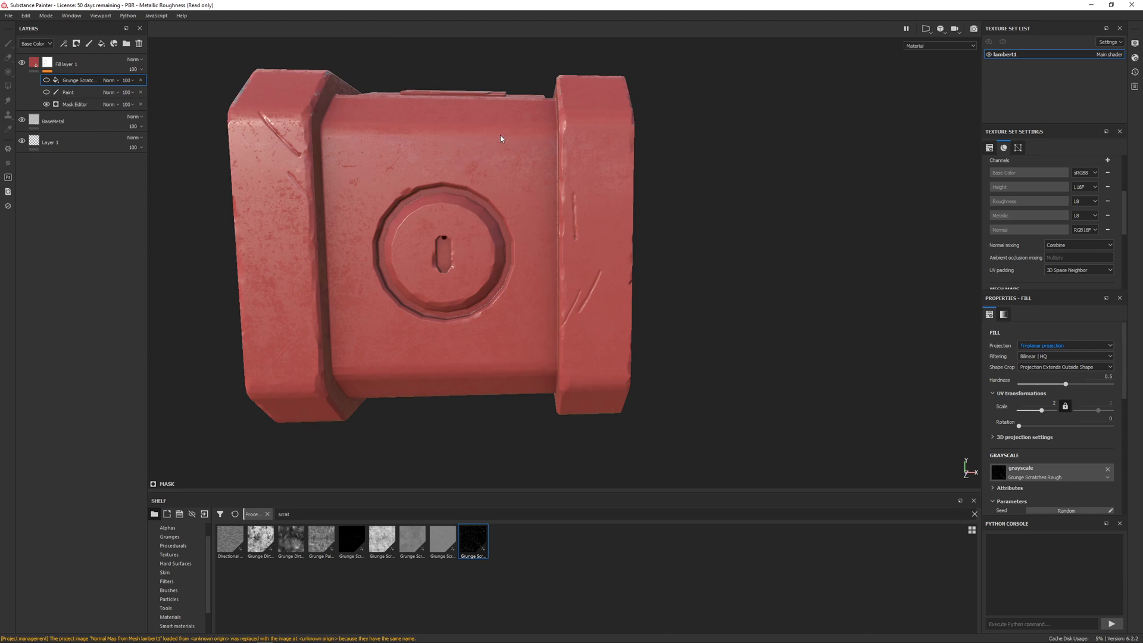
pyautogui.keyDown('alt'); pyautogui.moveTo(501, 139); pyautogui.dragTo(487, 199); pyautogui.keyUp('alt')
pyautogui.keyDown('alt'); pyautogui.moveTo(487, 199); pyautogui.dragTo(540, 243, button='middle'); pyautogui.keyUp('alt')
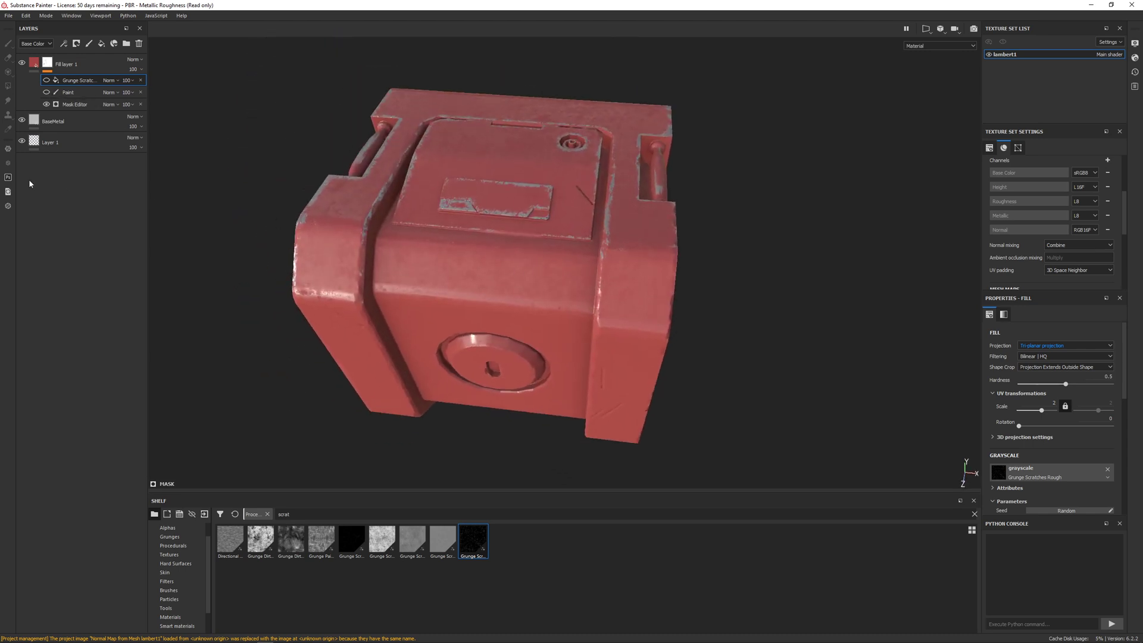
# Show the Grunge Scratches fill again, set its blending mode to Multiply and inspect the scratches on the crate's lid.
pyautogui.click(46, 81)
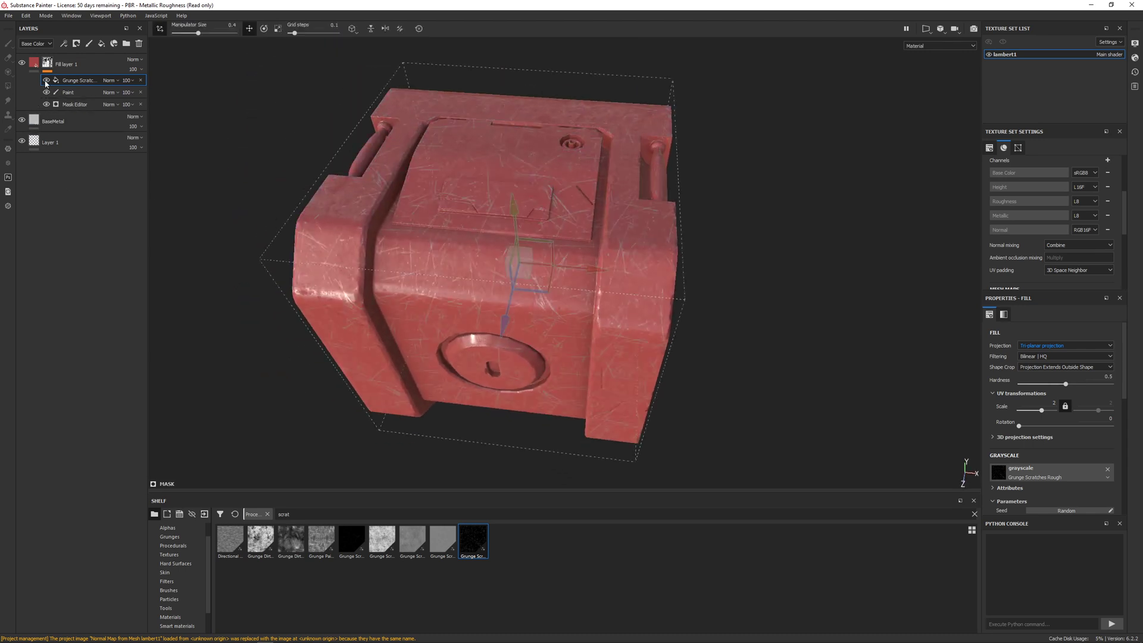
pyautogui.click(110, 80)
pyautogui.click(112, 126)
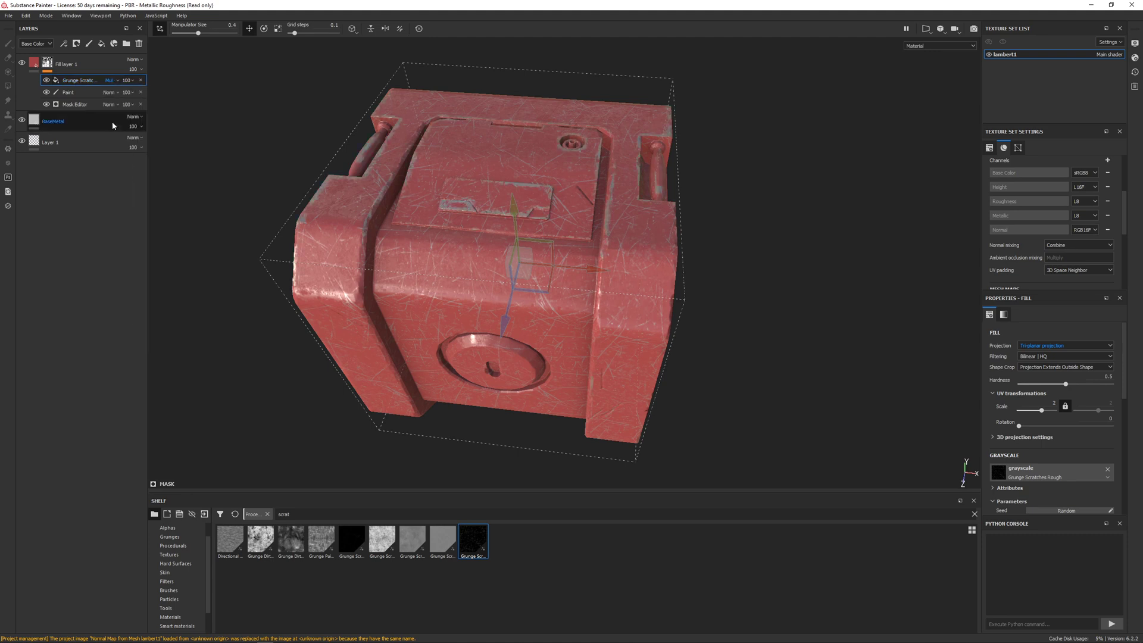
pyautogui.click(109, 80)
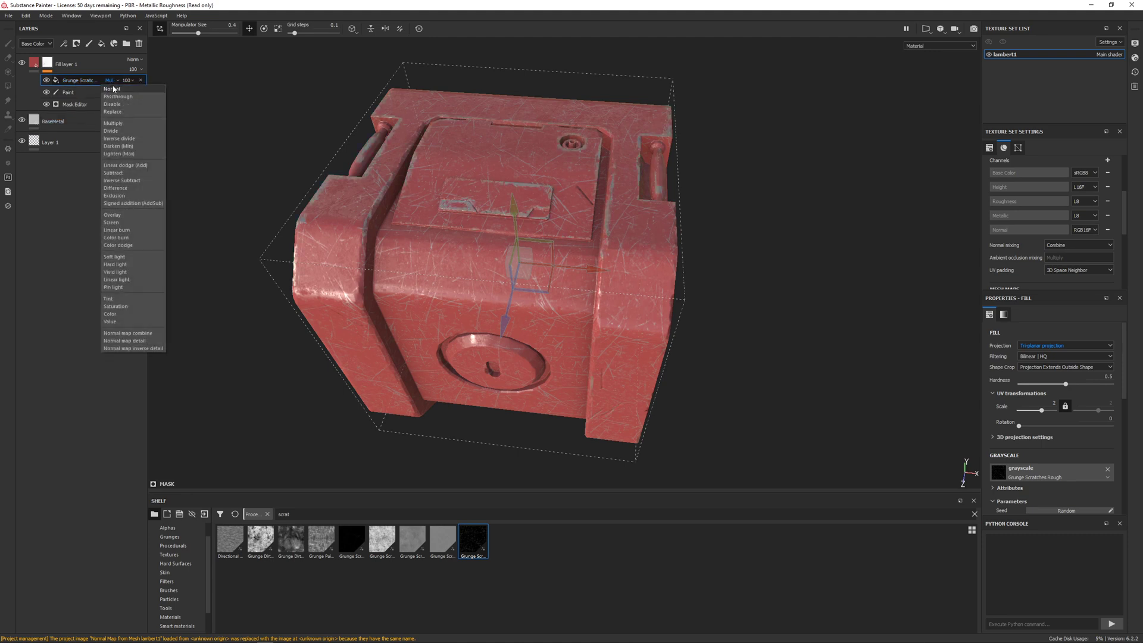
pyautogui.click(114, 124)
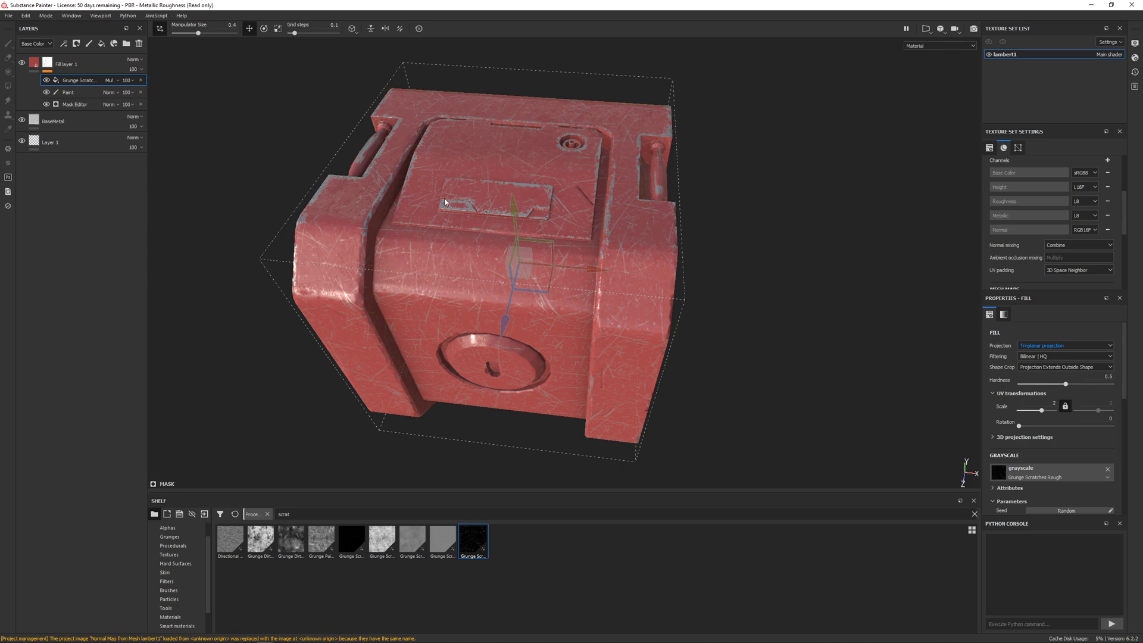
pyautogui.keyDown('alt'); pyautogui.moveTo(512, 170); pyautogui.dragTo(519, 210); pyautogui.keyUp('alt')
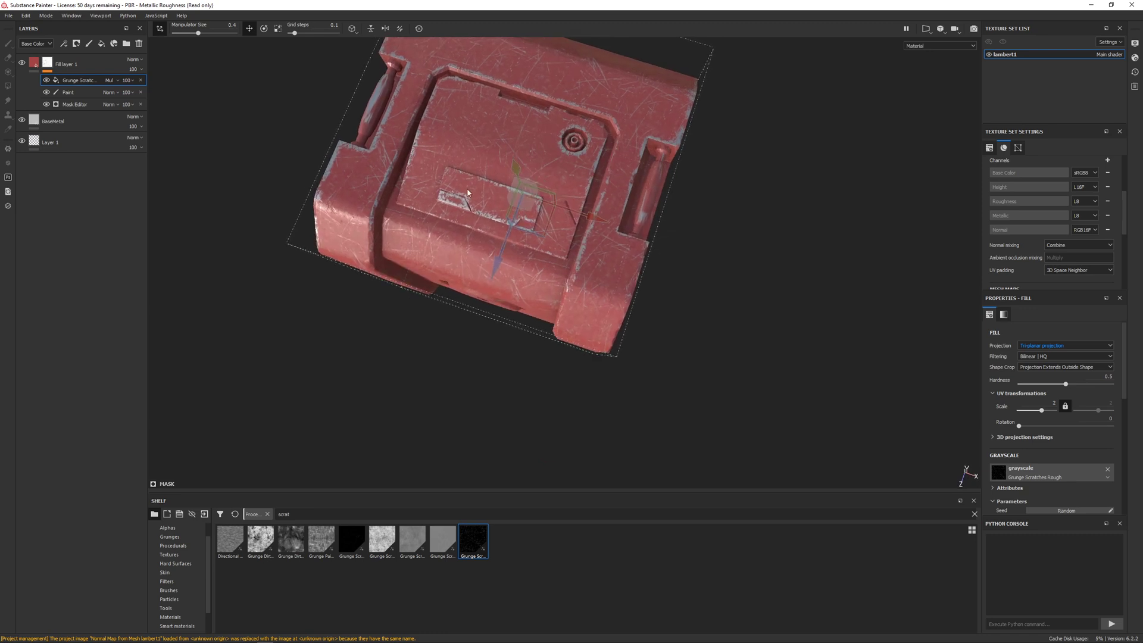
pyautogui.scroll(3, 333, 171)
# Hide the Paint effect and toggle the Grunge Scratches fill to compare the Mask Editor wear with and without scratches.
pyautogui.click(47, 79)
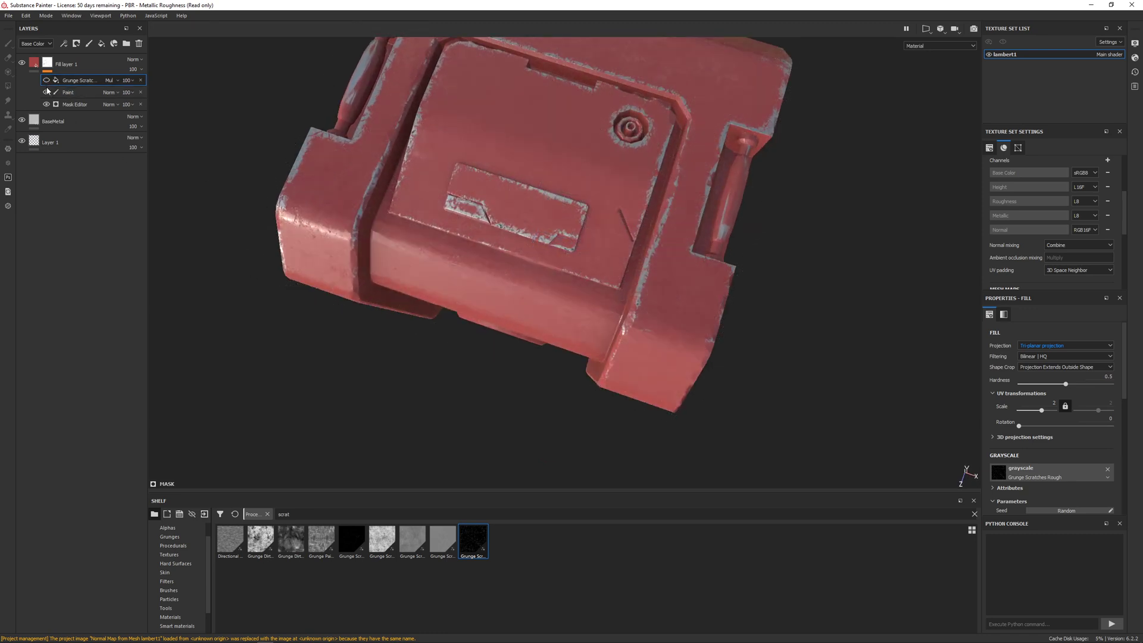
pyautogui.click(46, 92)
pyautogui.click(78, 106)
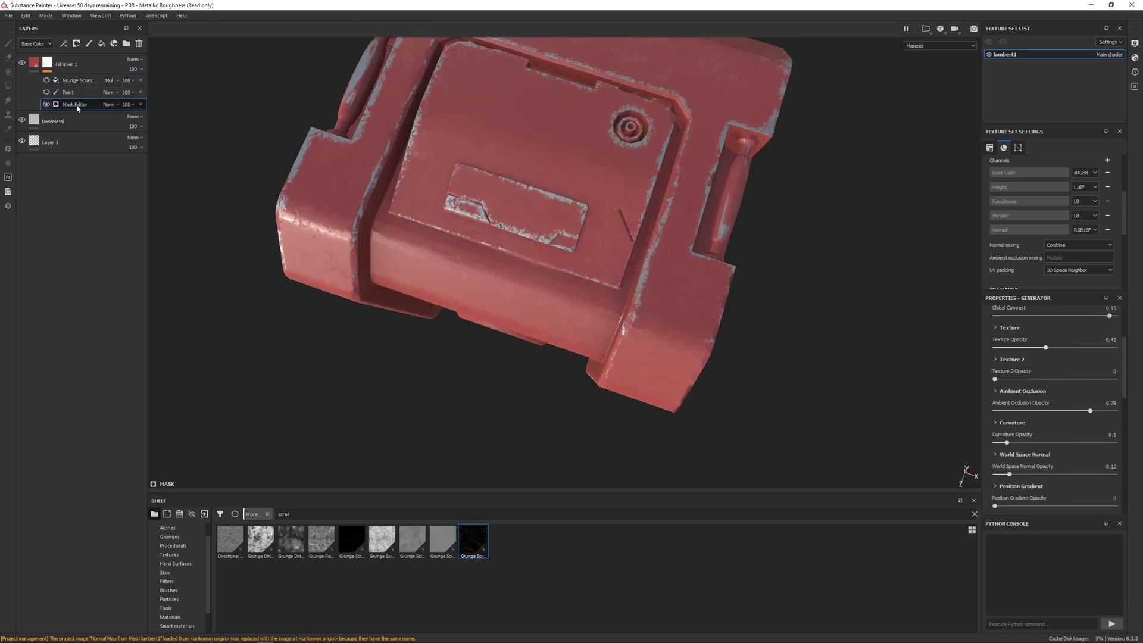
pyautogui.keyDown('alt'); pyautogui.moveTo(370, 238); pyautogui.dragTo(464, 274); pyautogui.keyUp('alt')
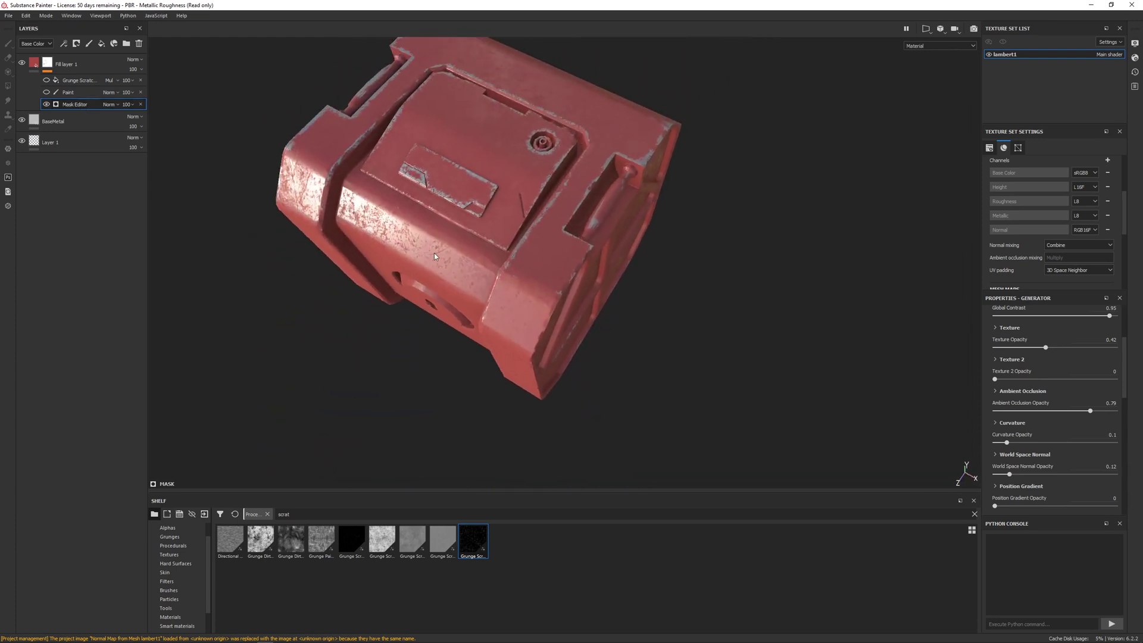
pyautogui.click(48, 80)
pyautogui.keyDown('alt'); pyautogui.moveTo(284, 156); pyautogui.dragTo(505, 187); pyautogui.keyUp('alt')
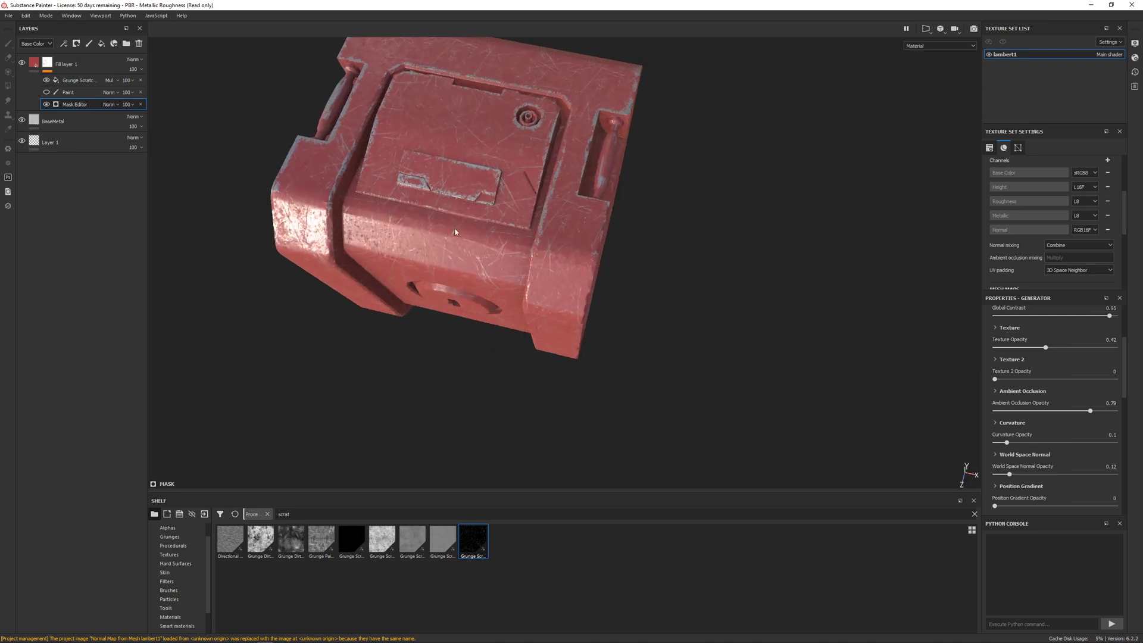
# Lower the Grunge Scratches fill's opacity to 19 and check the scratches on the crate's front.
pyautogui.click(83, 80)
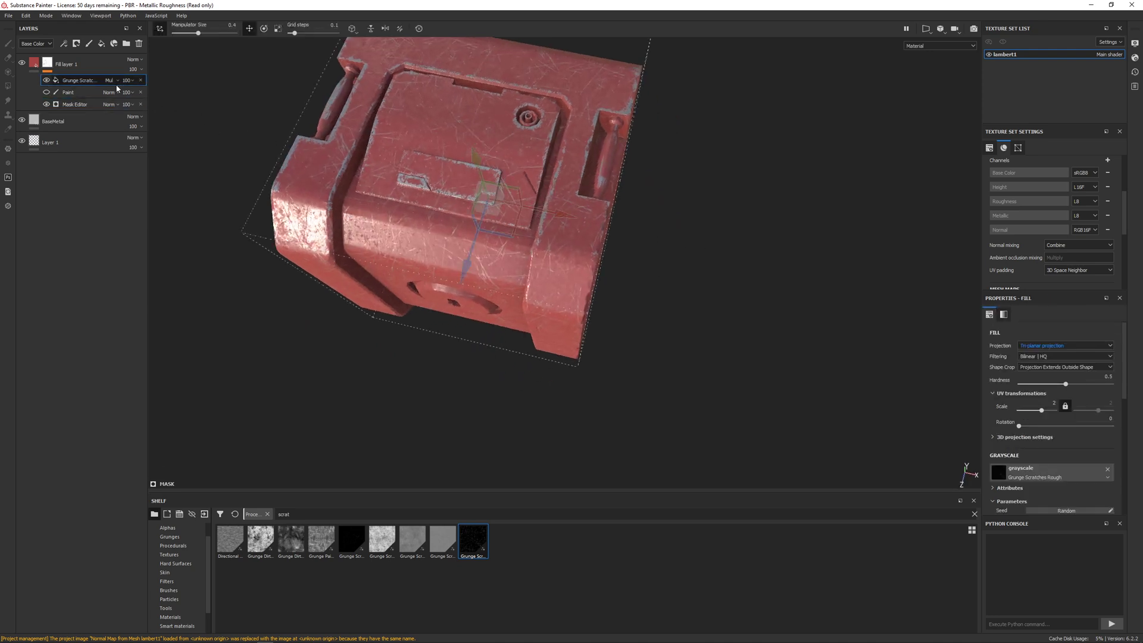
pyautogui.moveTo(129, 82); pyautogui.dragTo(136, 101)
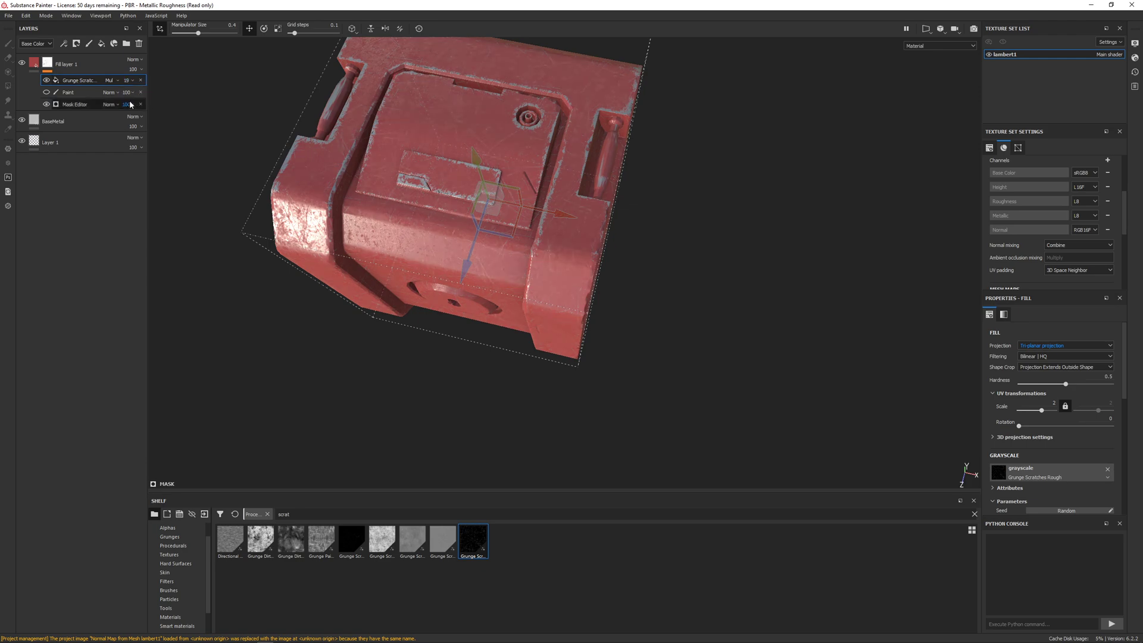
pyautogui.keyDown('alt'); pyautogui.moveTo(524, 173); pyautogui.dragTo(803, 291); pyautogui.keyUp('alt')
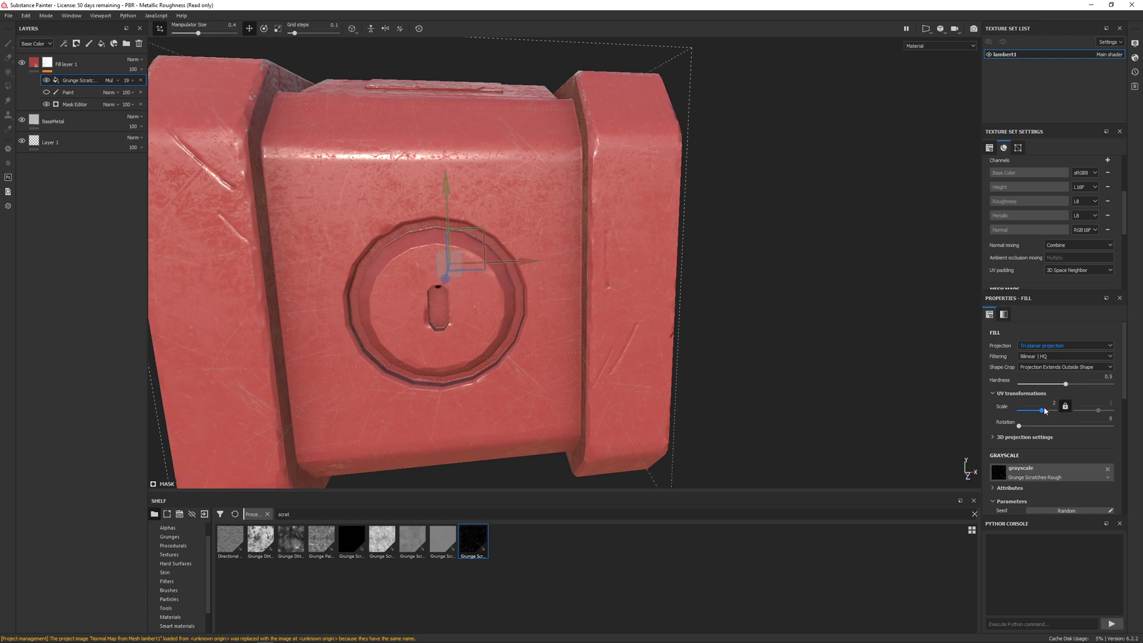
# Set the Grunge Scratches fill's UV scale to about 1.75 and check the scratches around the crate.
pyautogui.moveTo(1044, 410); pyautogui.dragTo(1040, 411)
pyautogui.keyDown('alt'); pyautogui.moveTo(708, 360); pyautogui.dragTo(643, 319, button='right'); pyautogui.keyUp('alt')
pyautogui.keyDown('alt'); pyautogui.moveTo(642, 319); pyautogui.dragTo(667, 372); pyautogui.keyUp('alt')
pyautogui.keyDown('alt'); pyautogui.moveTo(622, 284); pyautogui.dragTo(650, 316); pyautogui.keyUp('alt')
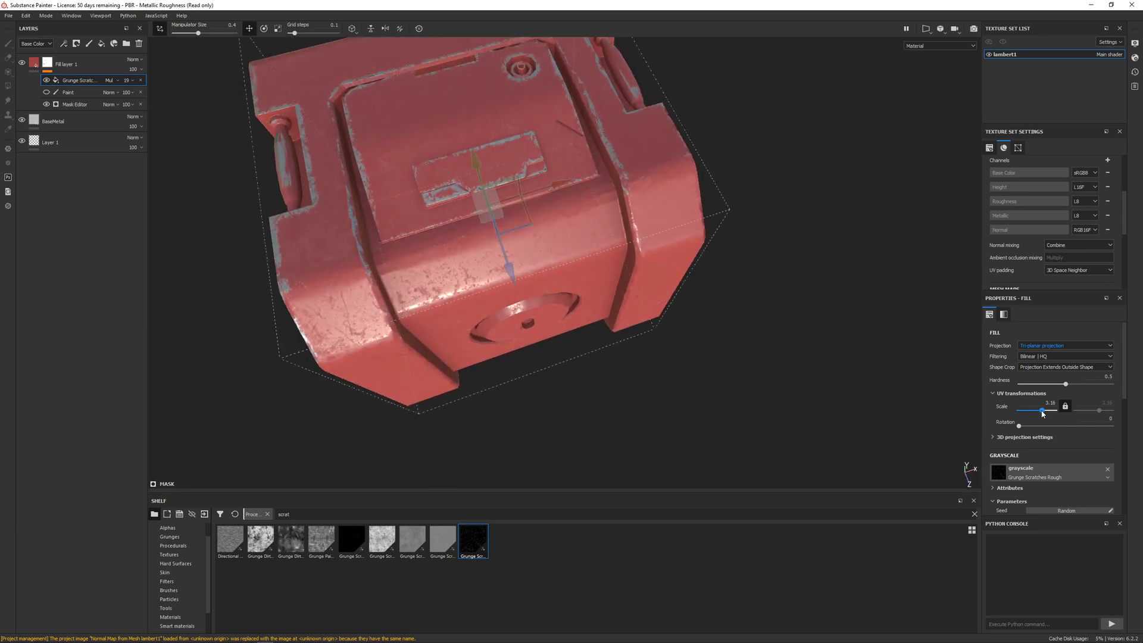
pyautogui.keyDown('alt'); pyautogui.moveTo(430, 301); pyautogui.dragTo(355, 287); pyautogui.keyUp('alt')
# Set the Grunge Scratches fill's opacity to 33 and inspect the scratches near the crate's side handle.
pyautogui.click(127, 81)
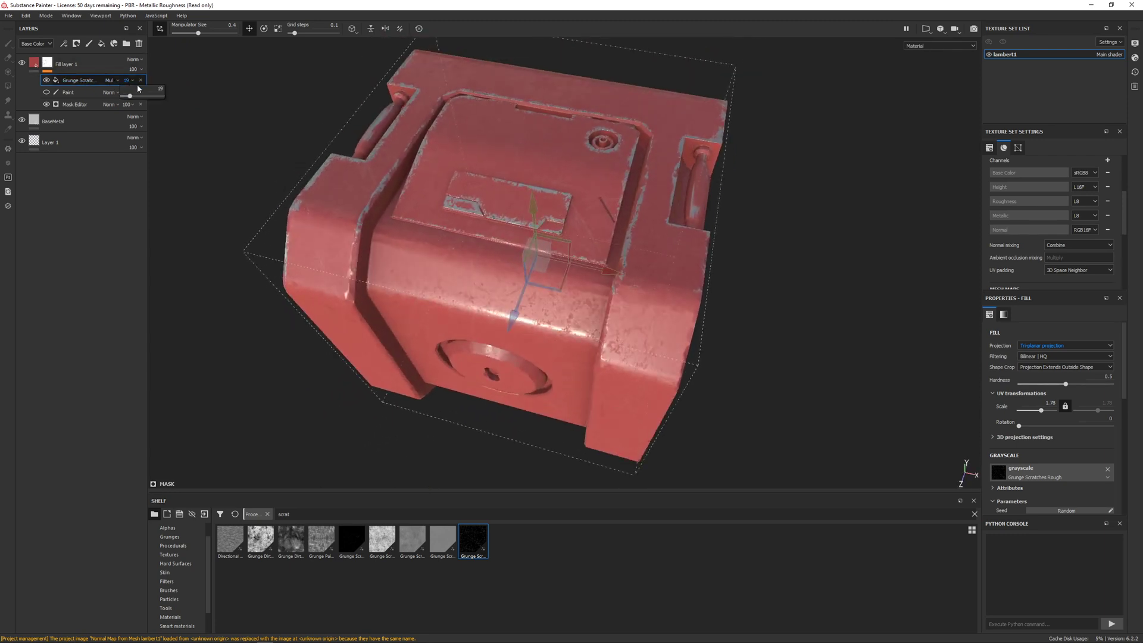
pyautogui.moveTo(129, 95); pyautogui.dragTo(159, 106)
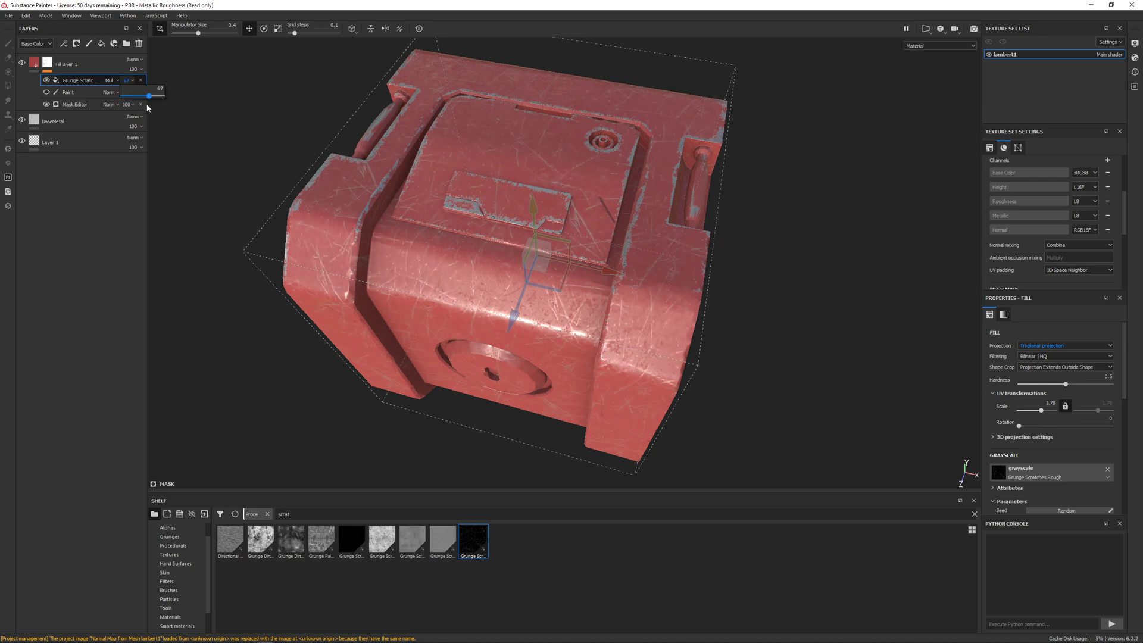
pyautogui.keyDown('alt'); pyautogui.moveTo(250, 220); pyautogui.dragTo(333, 274); pyautogui.keyUp('alt')
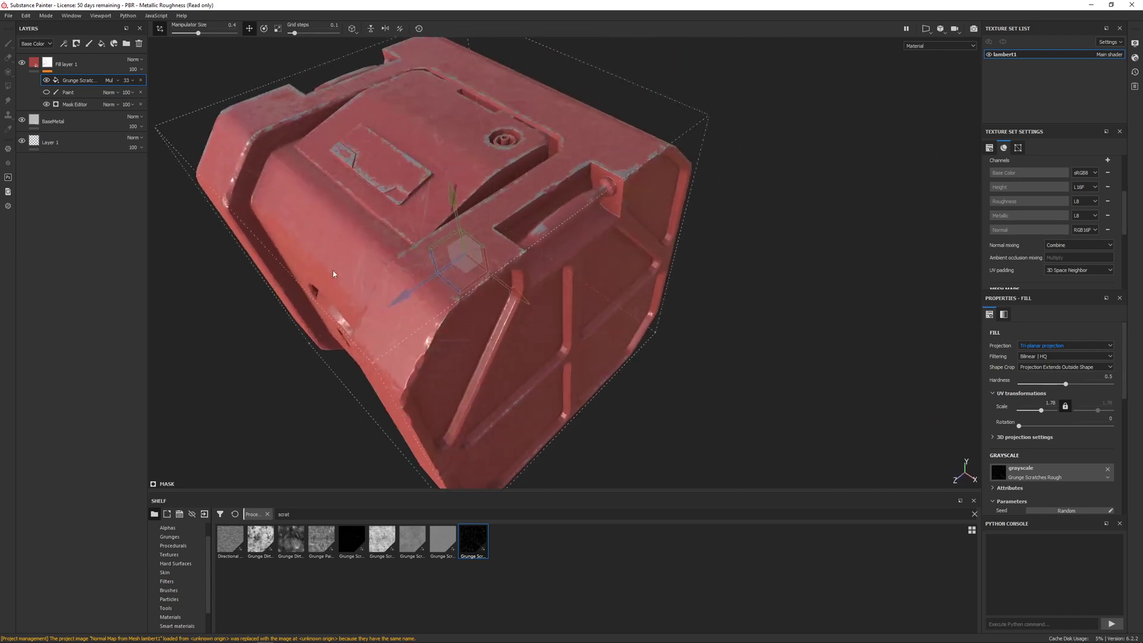
pyautogui.scroll(5, 517, 238)
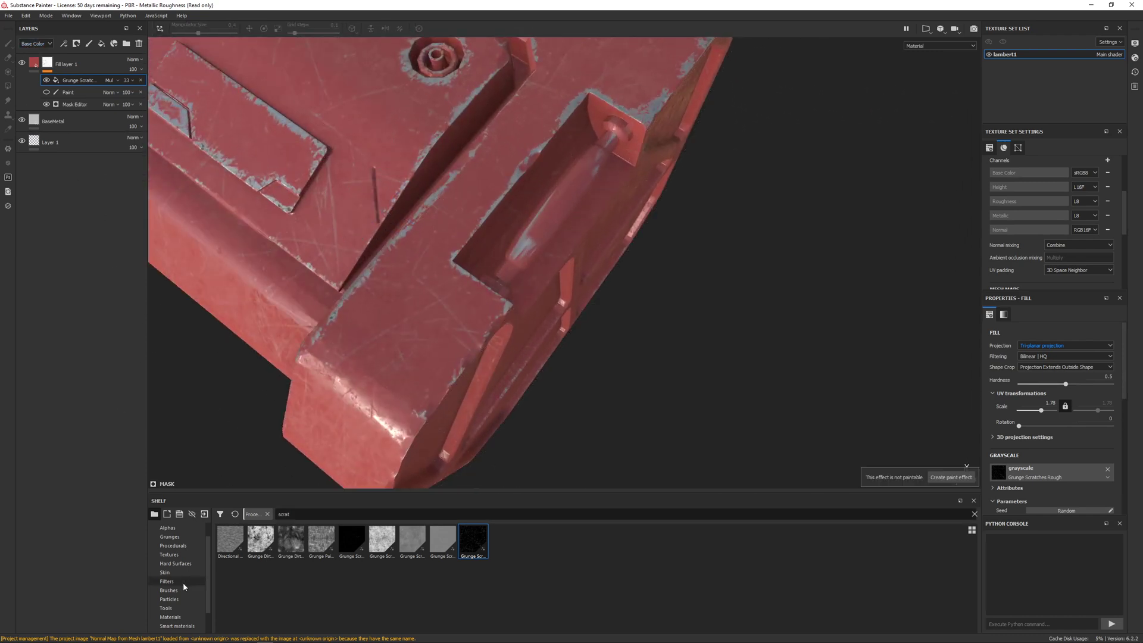
# Browse the available materials in the shelf.
pyautogui.click(173, 618)
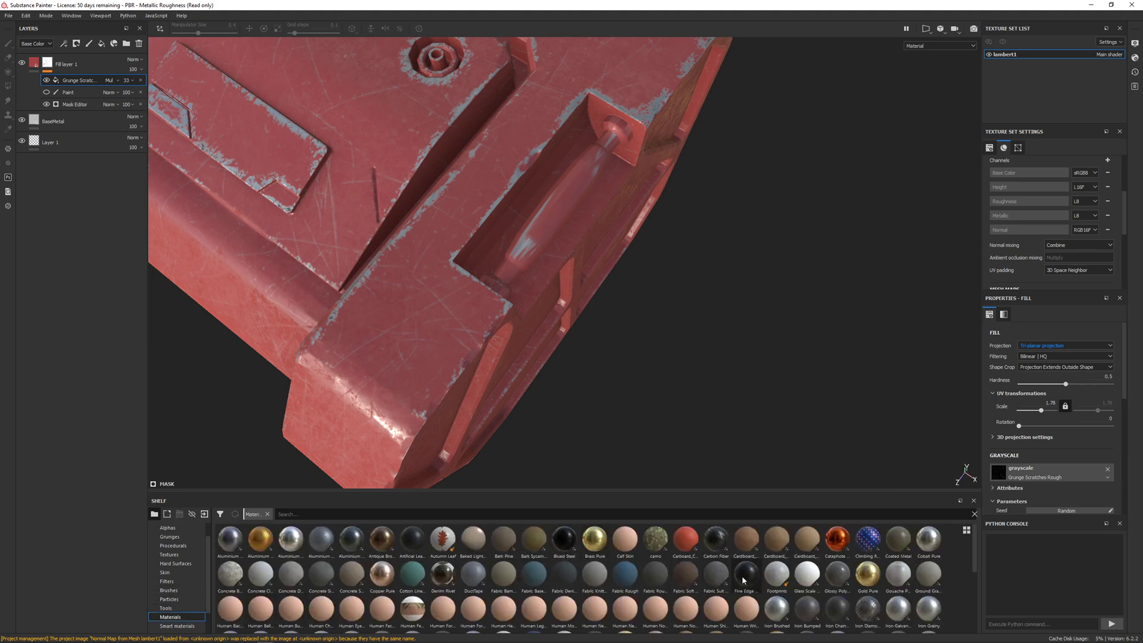
pyautogui.scroll(-5, 743, 580)
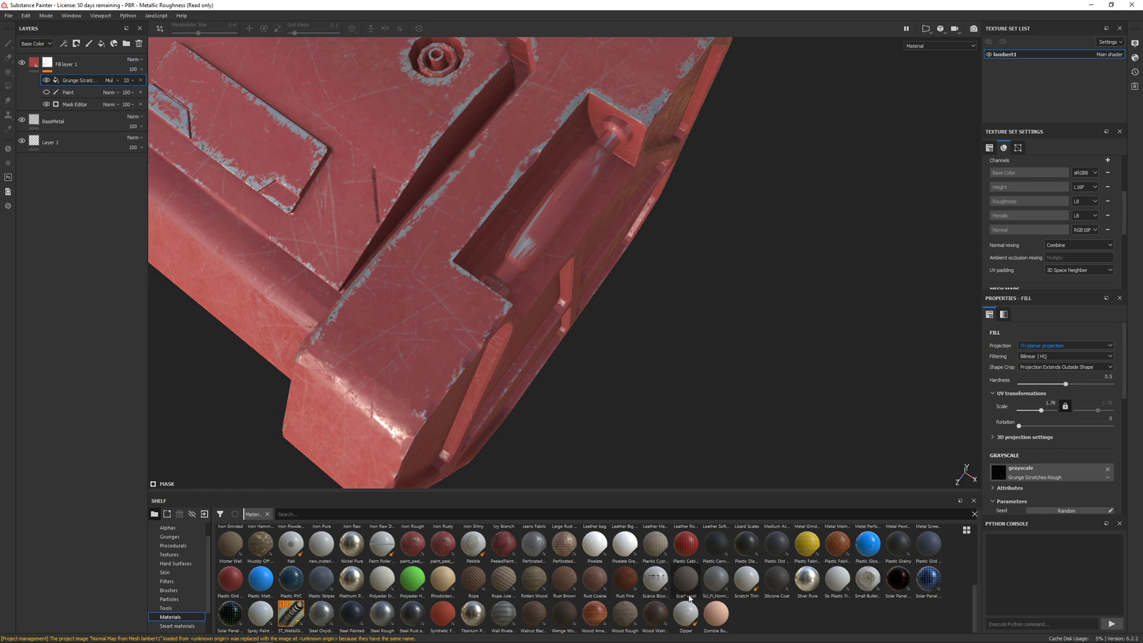
pyautogui.scroll(5, 436, 578)
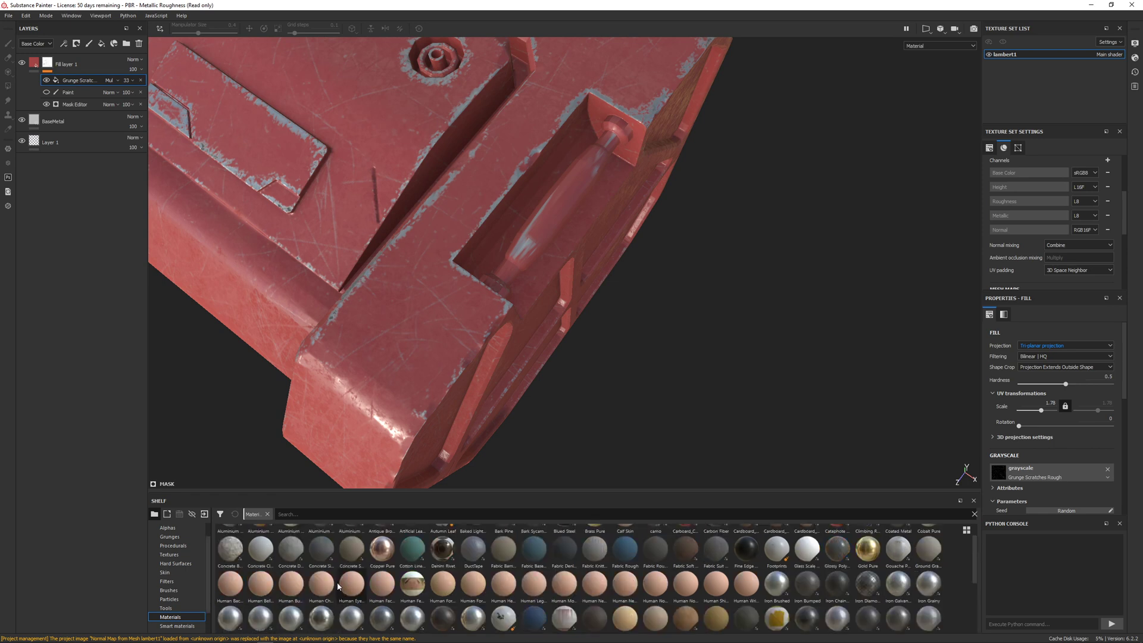
# Add a new fill layer above Fill layer 1 and set its base color to near black, RGB 0.001.
pyautogui.click(72, 68)
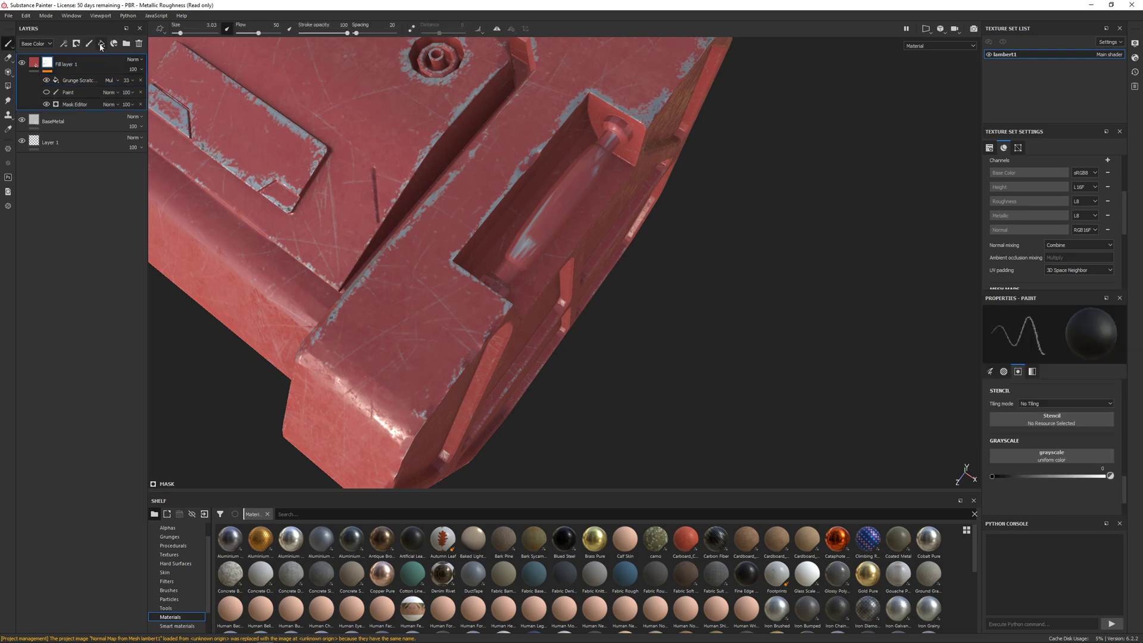
pyautogui.click(102, 44)
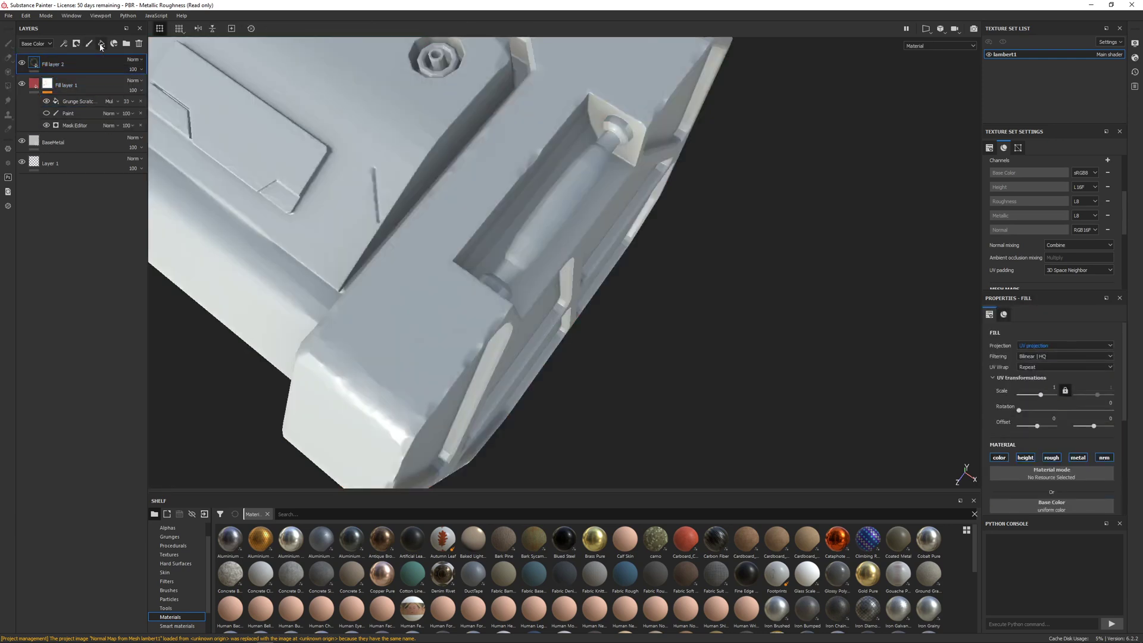
pyautogui.rightClick(68, 67)
pyautogui.press('Escape')
pyautogui.scroll(-1, 1000, 370)
pyautogui.scroll(-4, 1006, 378)
pyautogui.click(1029, 385)
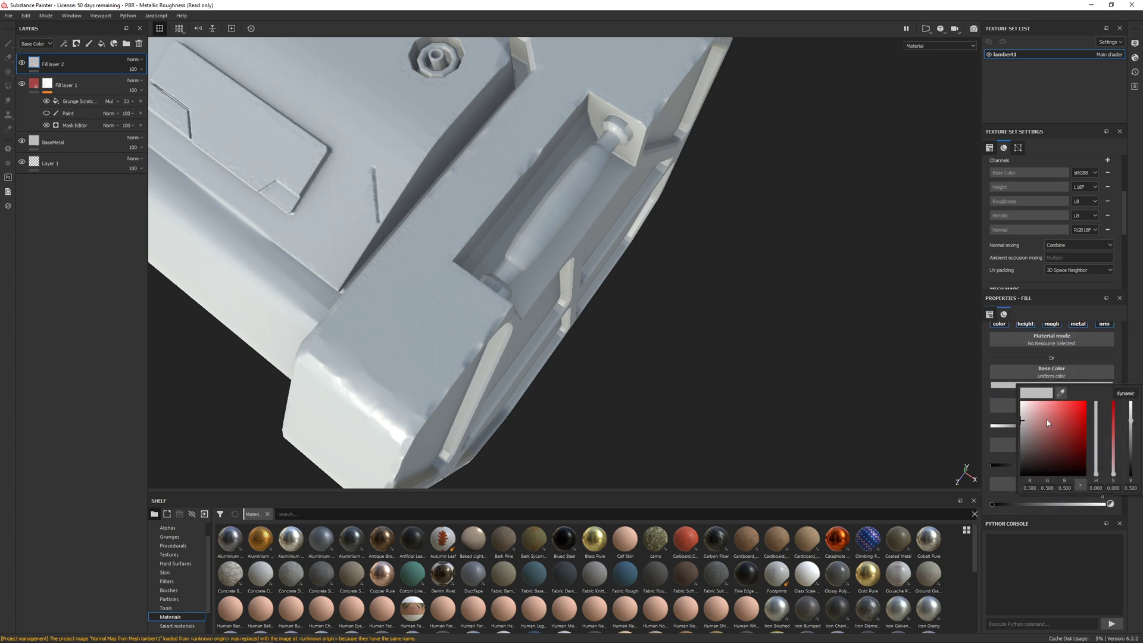
pyautogui.moveTo(1046, 419); pyautogui.dragTo(1002, 478)
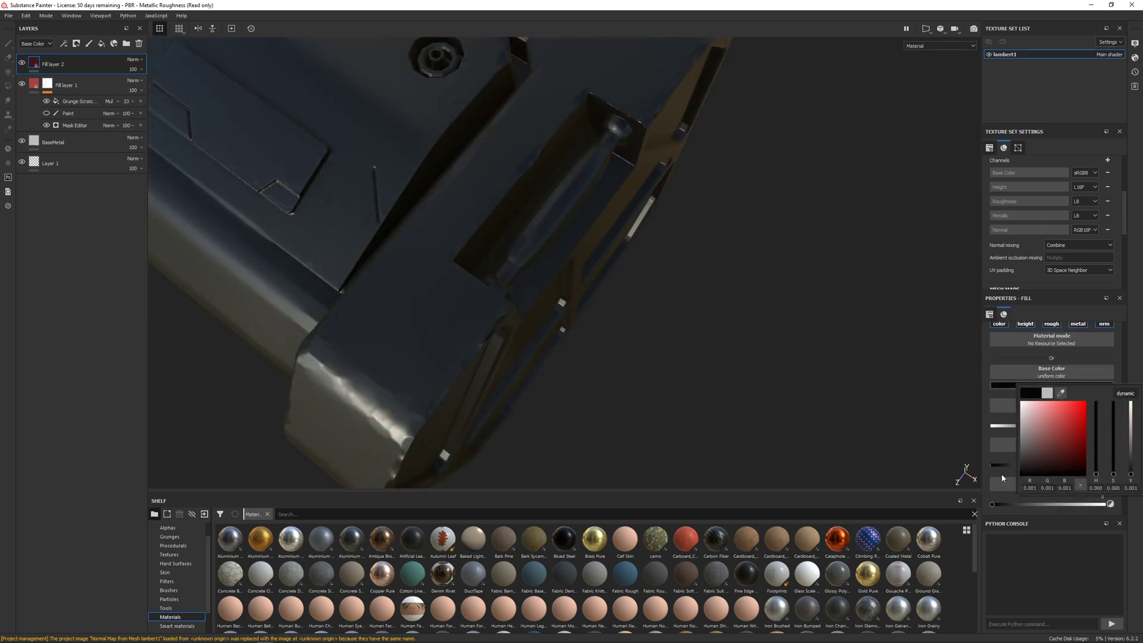
# Lighten Fill layer 2's base color to a very dark grey, RGB 0.013, and check it on the whole crate.
pyautogui.keyDown('alt'); pyautogui.moveTo(574, 244); pyautogui.dragTo(535, 229); pyautogui.keyUp('alt')
pyautogui.keyDown('alt'); pyautogui.moveTo(536, 229); pyautogui.dragTo(590, 139, button='middle'); pyautogui.keyUp('alt')
pyautogui.keyDown('alt'); pyautogui.moveTo(589, 139); pyautogui.dragTo(557, 268); pyautogui.keyUp('alt')
pyautogui.click(1043, 386)
pyautogui.moveTo(1027, 464)
pyautogui.mouseDown()
pyautogui.moveTo(1006, 453)
pyautogui.moveTo(1012, 474)
pyautogui.mouseUp()
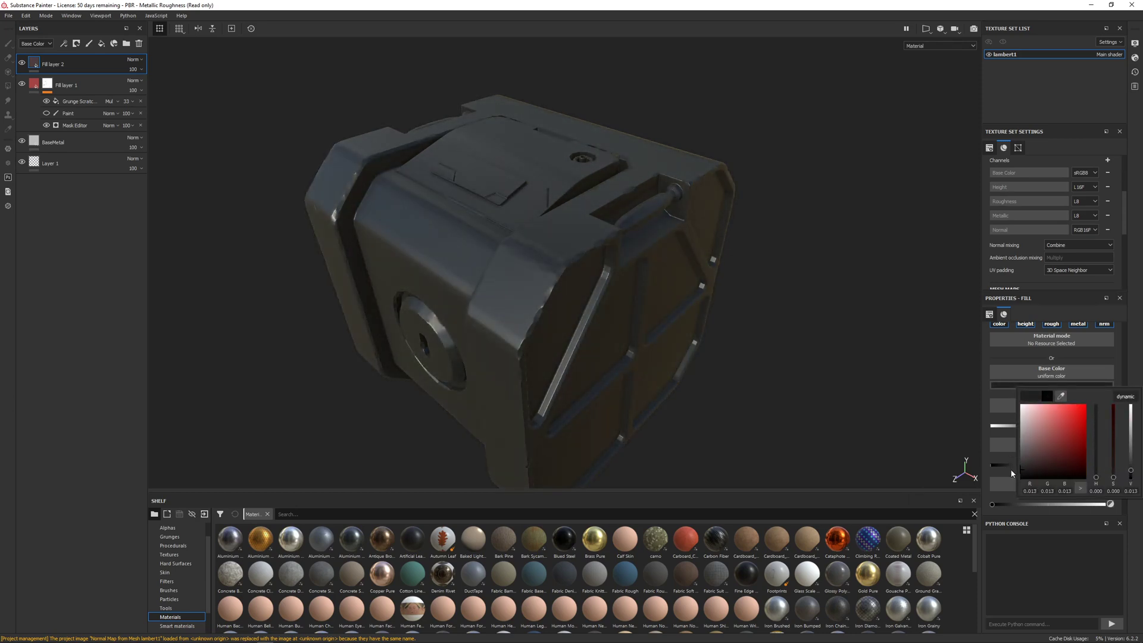
pyautogui.keyDown('alt'); pyautogui.moveTo(410, 271); pyautogui.dragTo(434, 257); pyautogui.keyUp('alt')
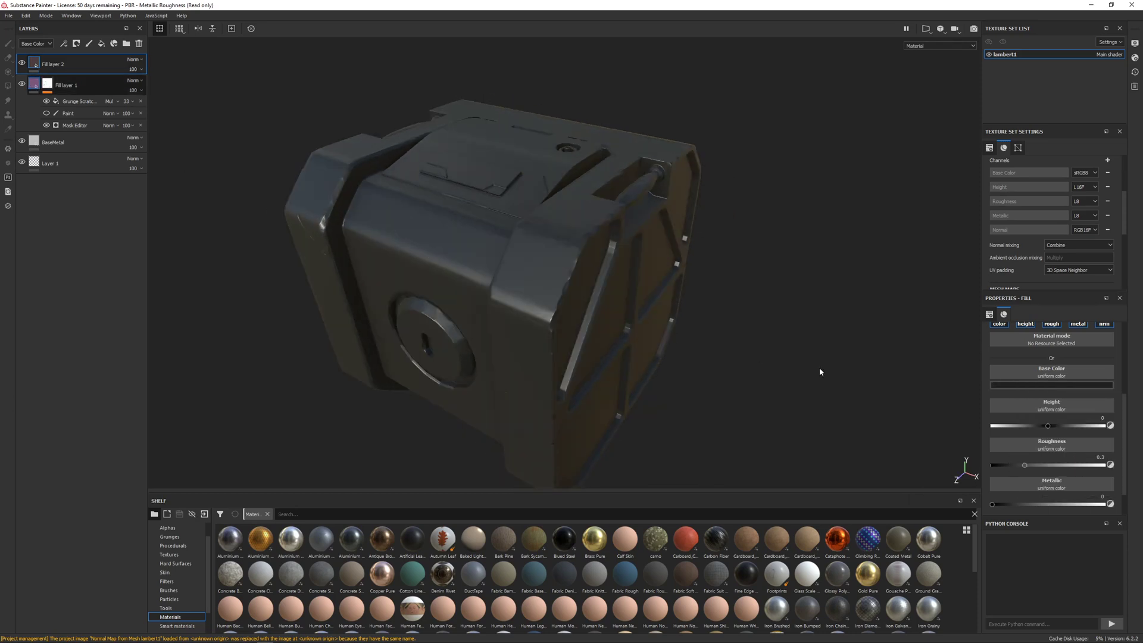
# Set Fill layer 1's base color to a deeper, more saturated red with Fill layer 2 hidden, and show and reselect Fill layer 2.
pyautogui.click(1017, 396)
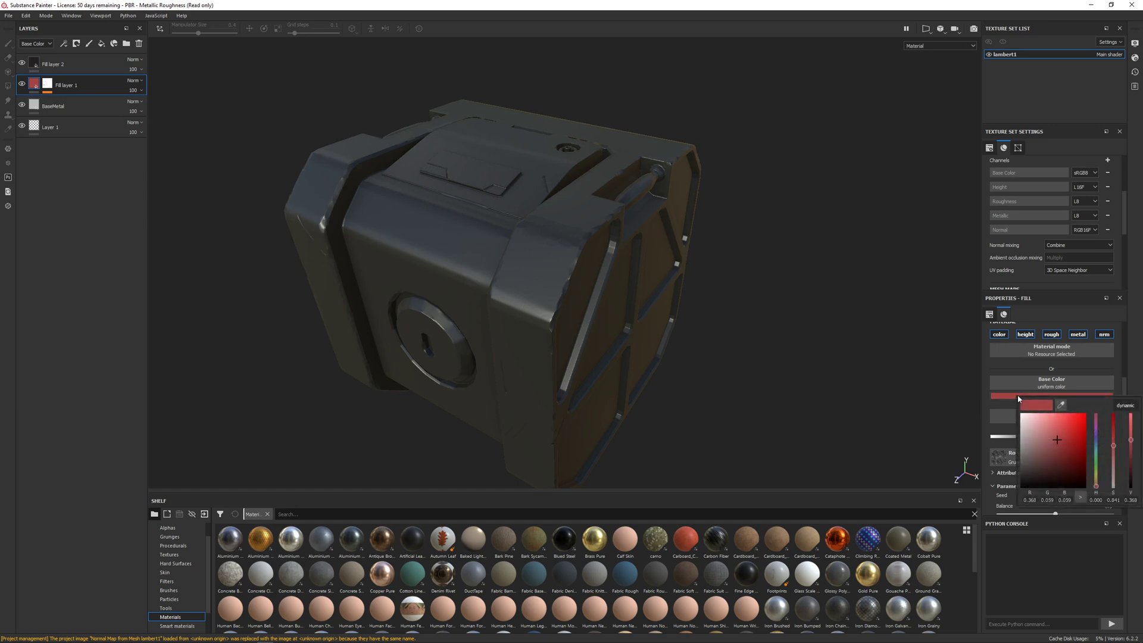
pyautogui.click(21, 63)
pyautogui.click(1056, 396)
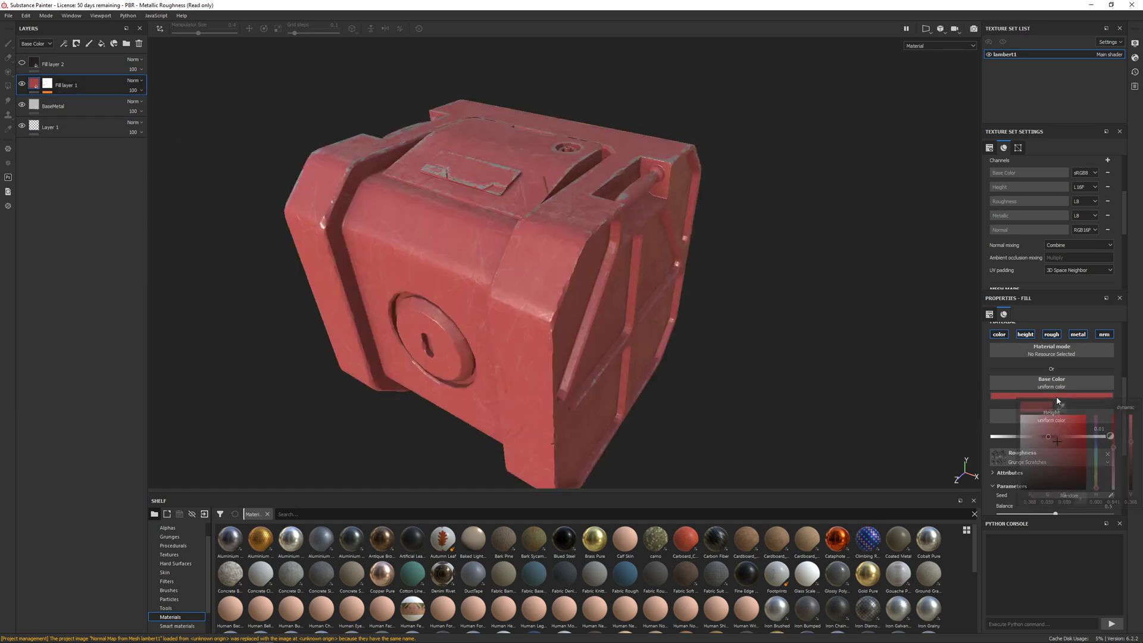
pyautogui.moveTo(1028, 459); pyautogui.dragTo(1064, 442)
pyautogui.keyDown('alt'); pyautogui.moveTo(883, 356); pyautogui.dragTo(853, 340); pyautogui.keyUp('alt')
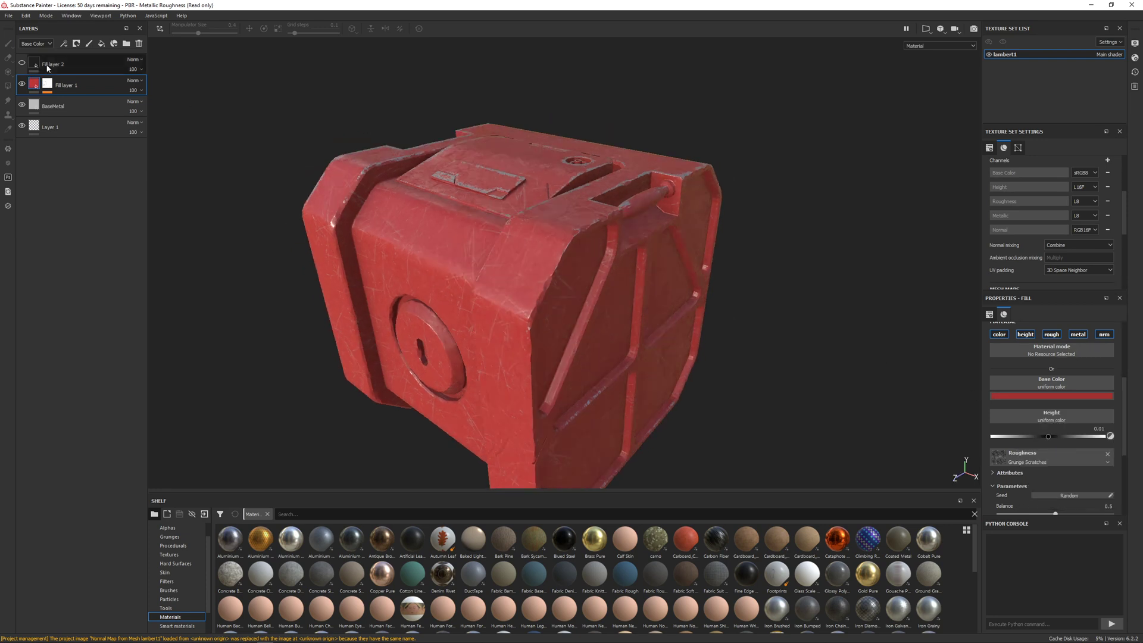
pyautogui.click(22, 63)
pyautogui.click(37, 67)
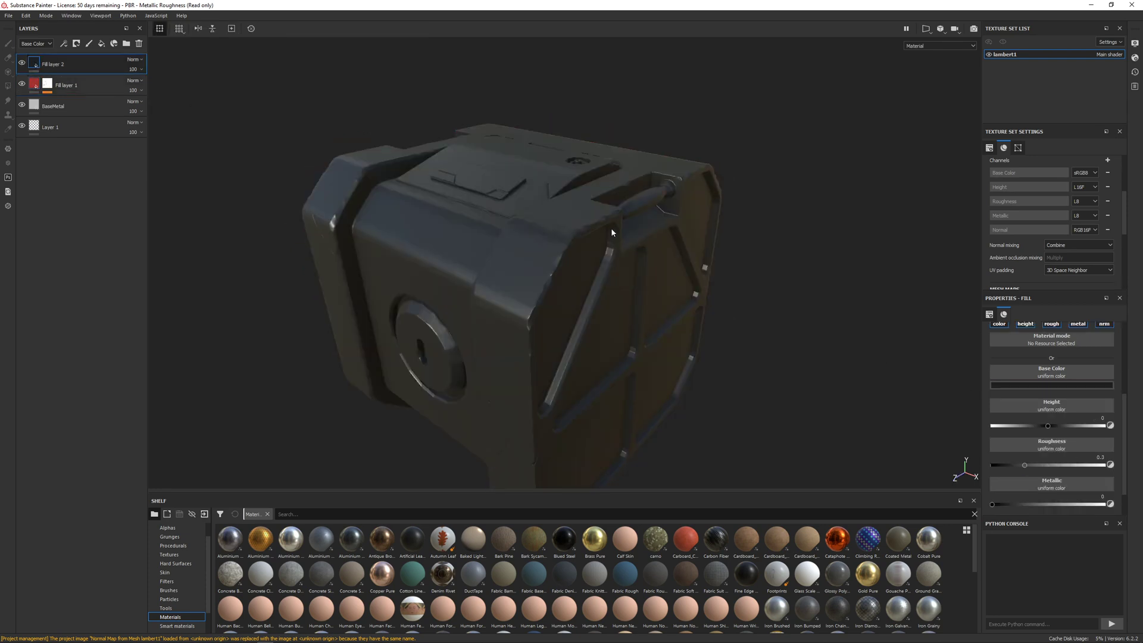
# Add a black mask to Fill layer 2 so the dark material is hidden everywhere on the crate.
pyautogui.keyDown('alt'); pyautogui.moveTo(612, 233); pyautogui.dragTo(492, 282); pyautogui.keyUp('alt')
pyautogui.scroll(3, 606, 288)
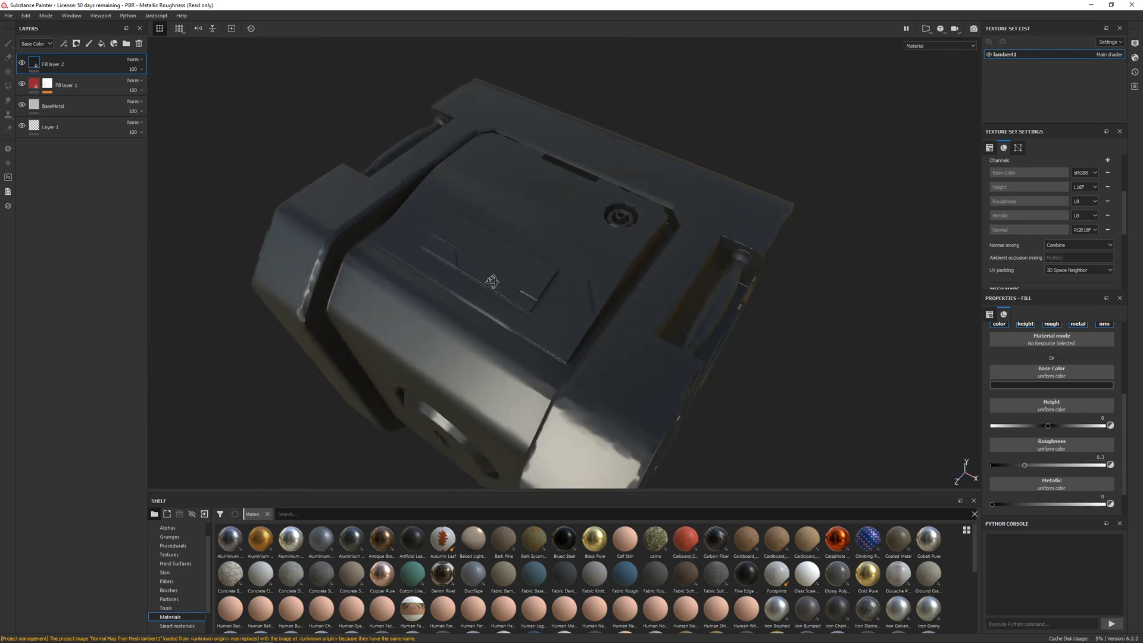
pyautogui.rightClick(59, 64)
pyautogui.click(89, 75)
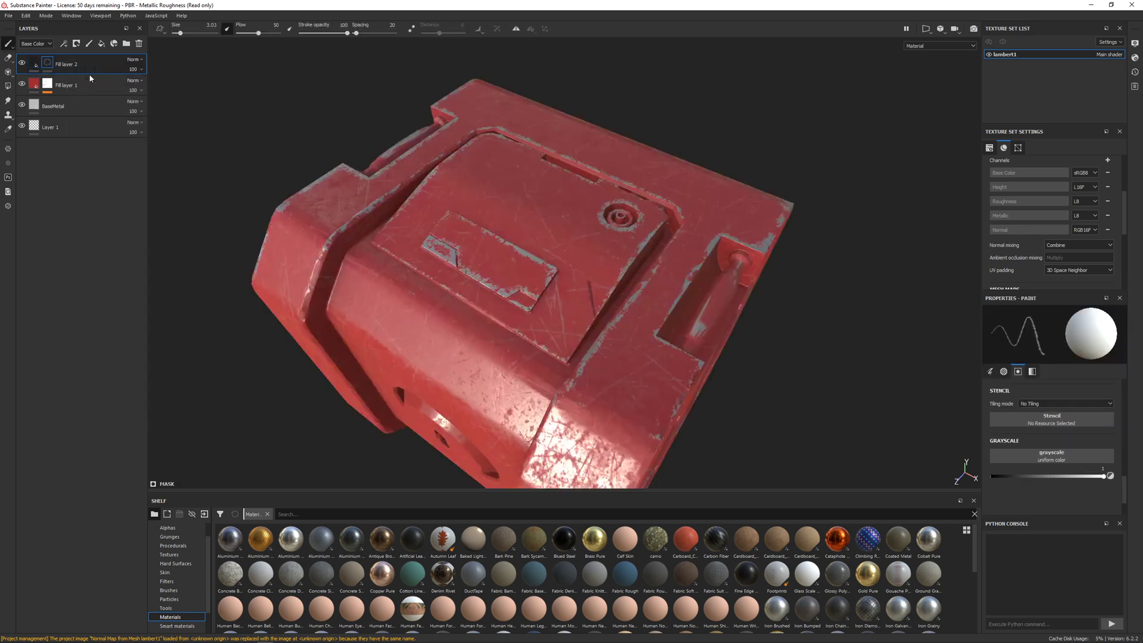
# Use Polygon Fill in mesh mode with value 1 to reveal Fill layer 2 on the top hatch and both handles, and return to the Paint tool.
pyautogui.keyDown('alt'); pyautogui.moveTo(554, 256); pyautogui.dragTo(581, 240); pyautogui.keyUp('alt')
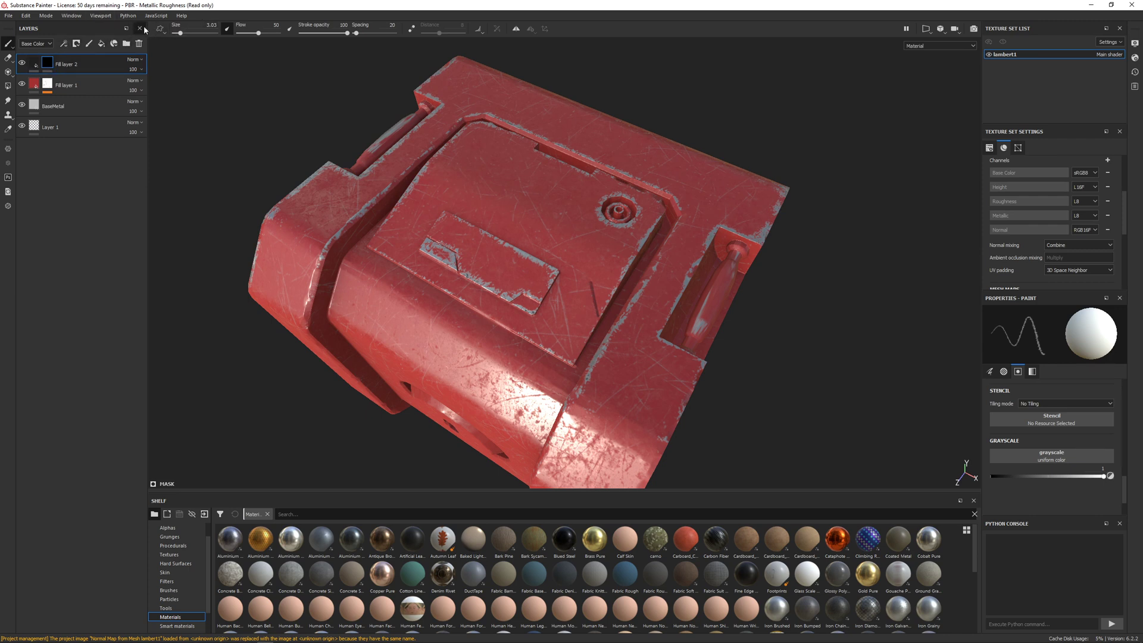
pyautogui.click(9, 87)
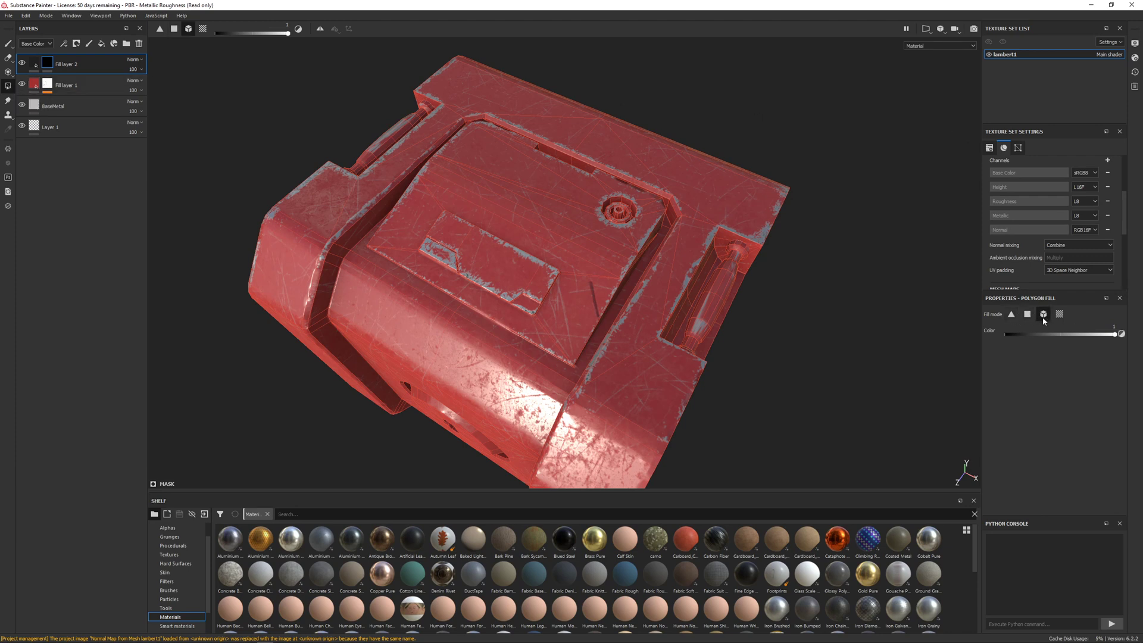
pyautogui.click(580, 268)
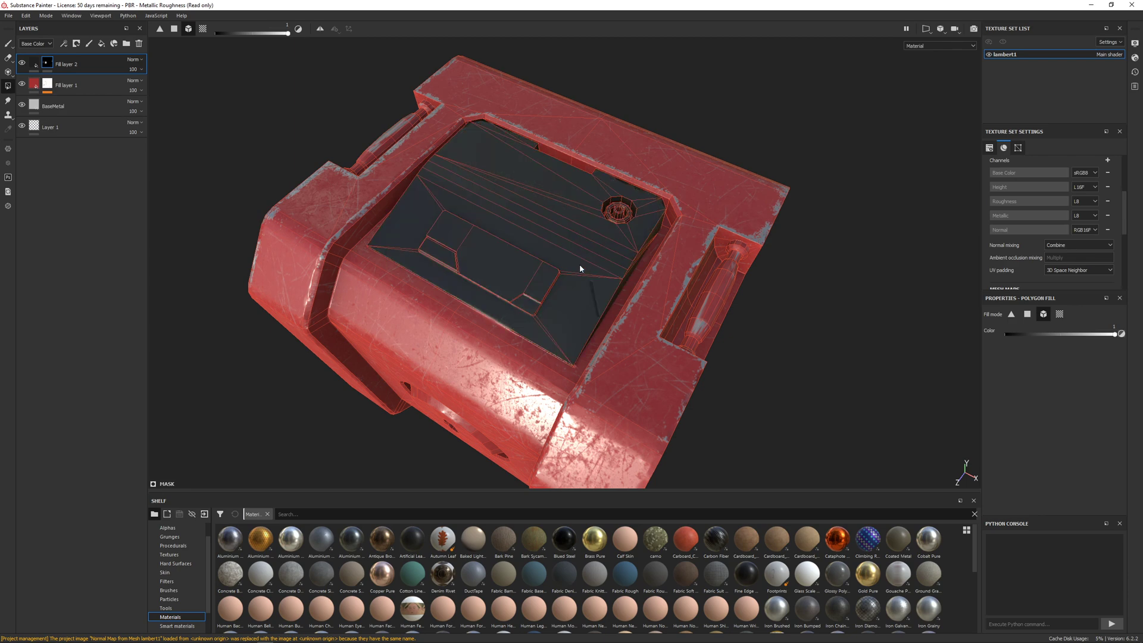
pyautogui.keyDown('alt'); pyautogui.moveTo(580, 265); pyautogui.dragTo(522, 190); pyautogui.keyUp('alt')
pyautogui.scroll(-3, 570, 289)
pyautogui.scroll(4, 646, 277)
pyautogui.keyDown('alt'); pyautogui.moveTo(535, 257); pyautogui.dragTo(506, 221); pyautogui.keyUp('alt')
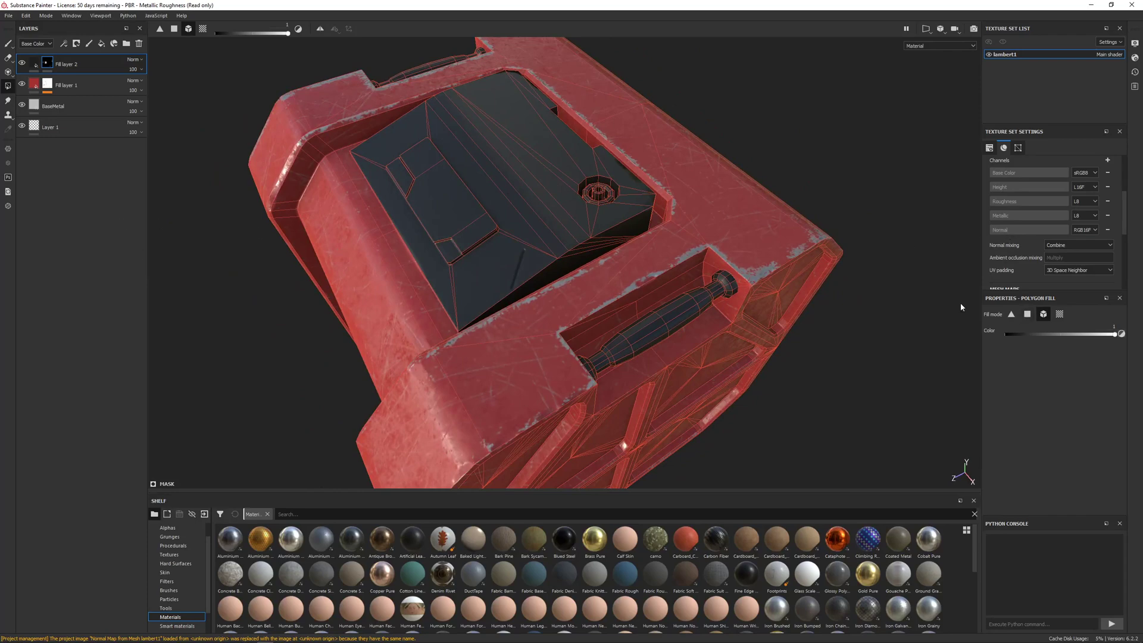
pyautogui.click(8, 44)
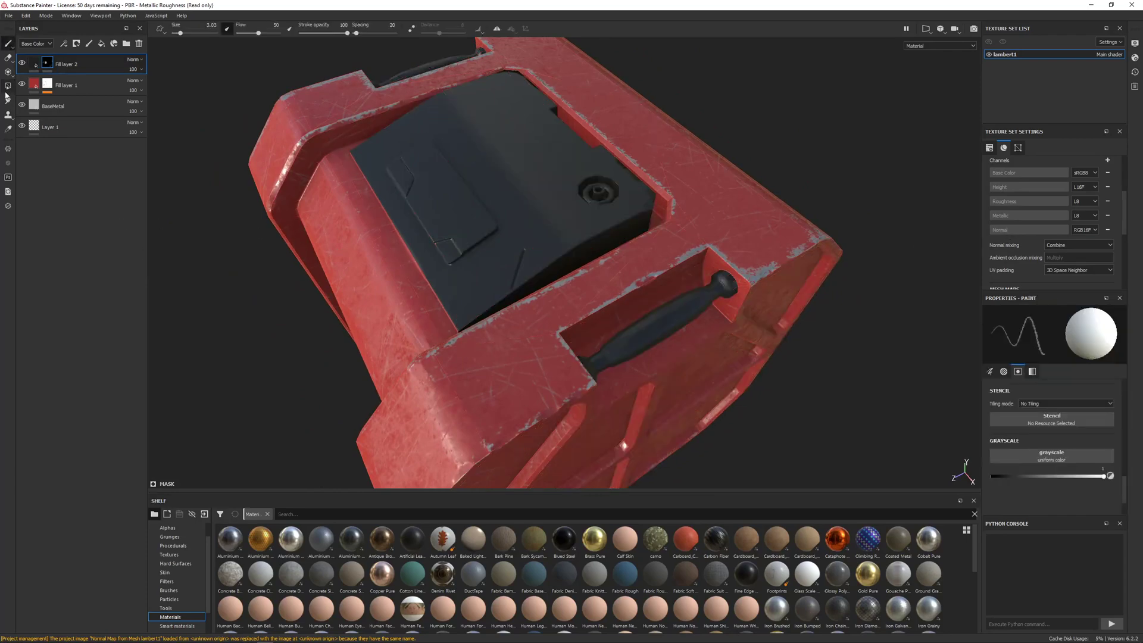
pyautogui.moveTo(405, 226)
pyautogui.keyDown('alt'); pyautogui.mouseDown()
pyautogui.moveTo(447, 180)
pyautogui.moveTo(342, 133)
pyautogui.moveTo(357, 167)
pyautogui.moveTo(348, 183)
pyautogui.mouseUp(); pyautogui.keyUp('alt')
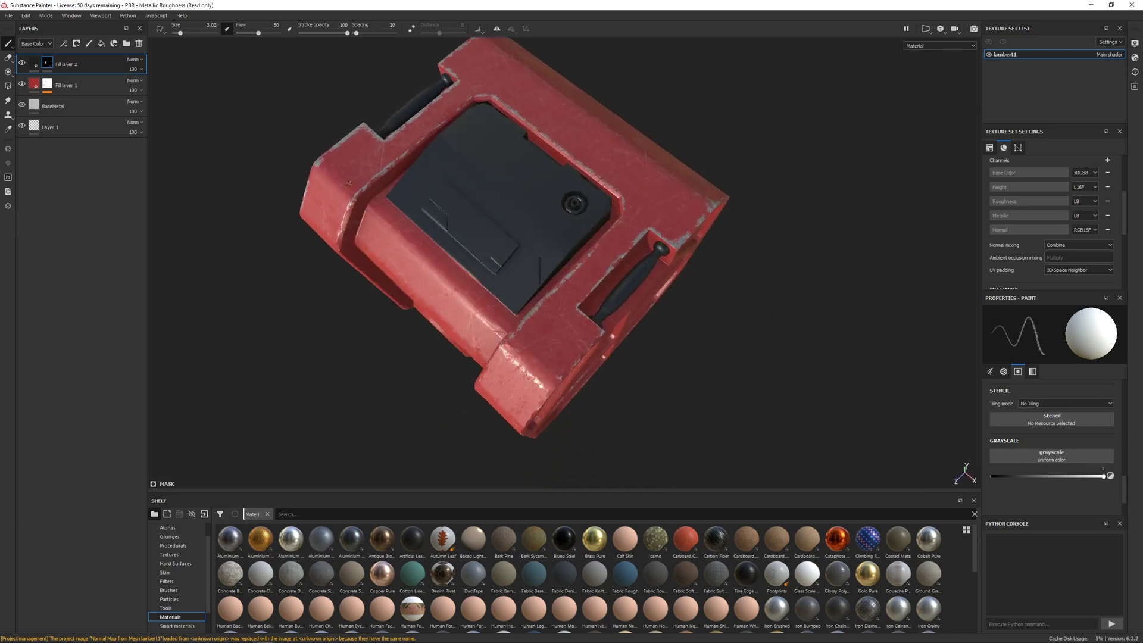
# Try a base color of RGB 0.040 on Fill layer 2, and settle on a slightly darker grey.
pyautogui.click(34, 63)
pyautogui.click(1046, 385)
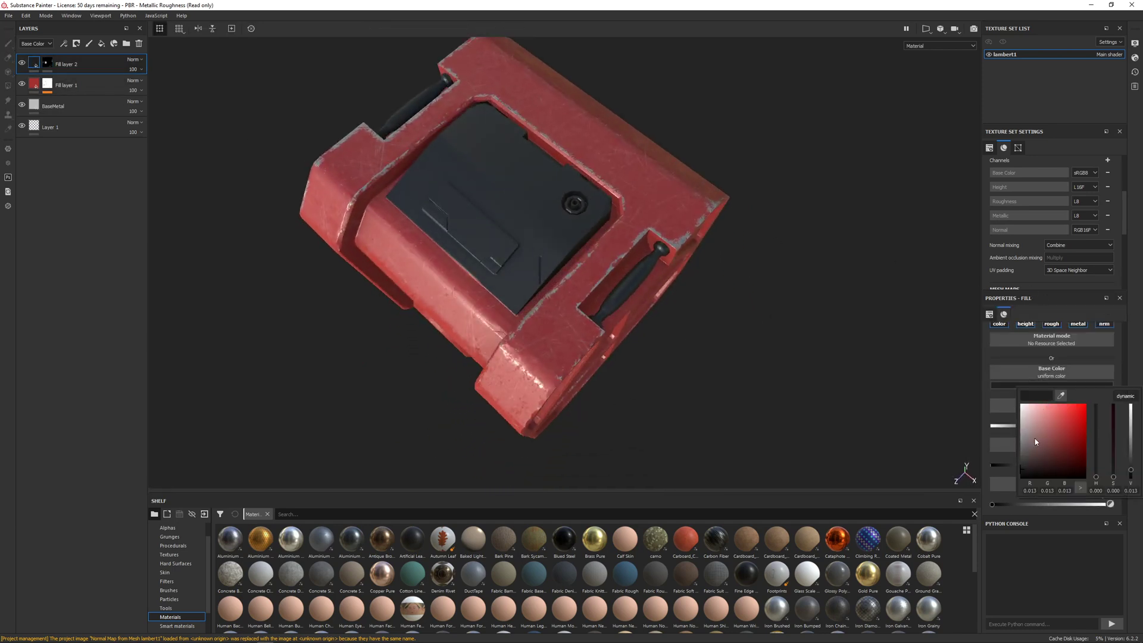
pyautogui.moveTo(1034, 438); pyautogui.dragTo(1013, 460)
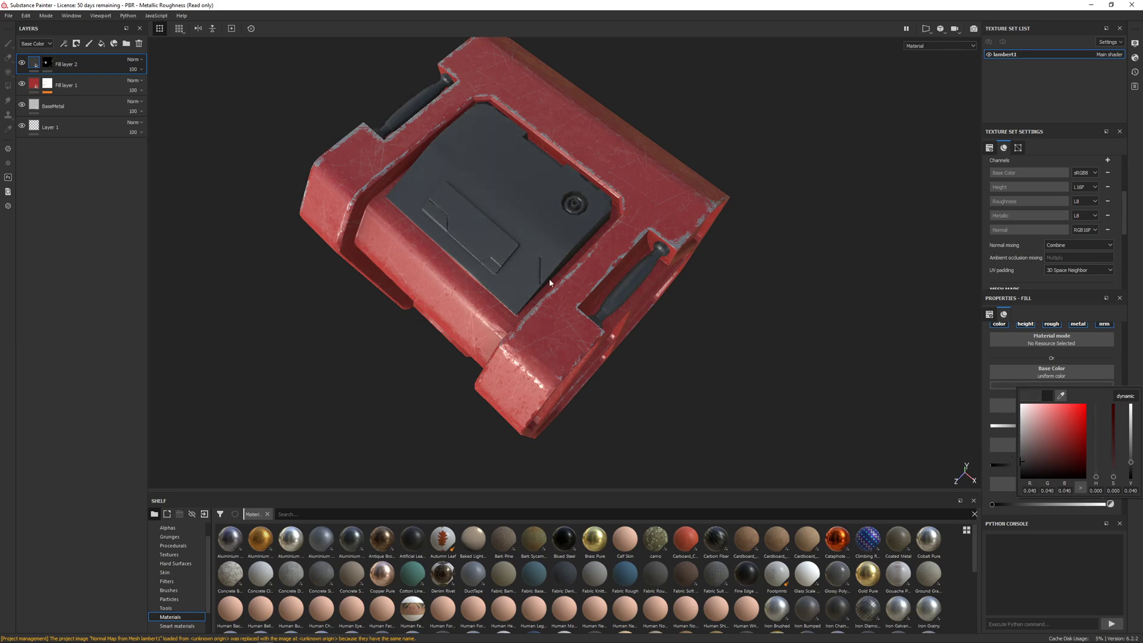
pyautogui.keyDown('alt'); pyautogui.moveTo(549, 278); pyautogui.dragTo(576, 214); pyautogui.keyUp('alt')
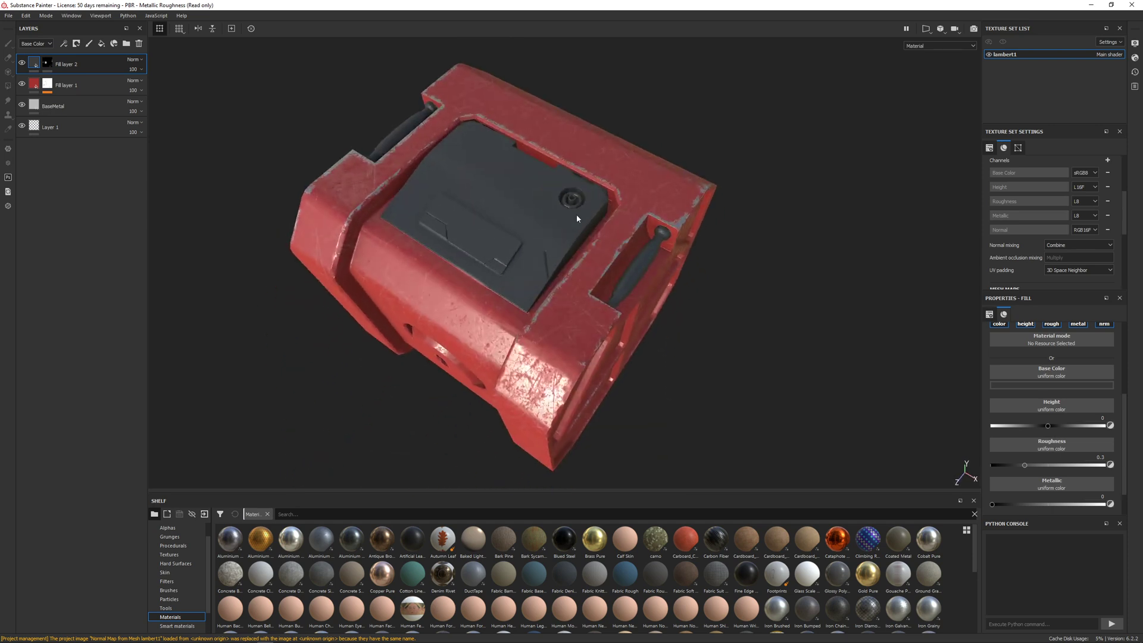
pyautogui.click(1043, 385)
pyautogui.moveTo(1023, 426); pyautogui.dragTo(1018, 468)
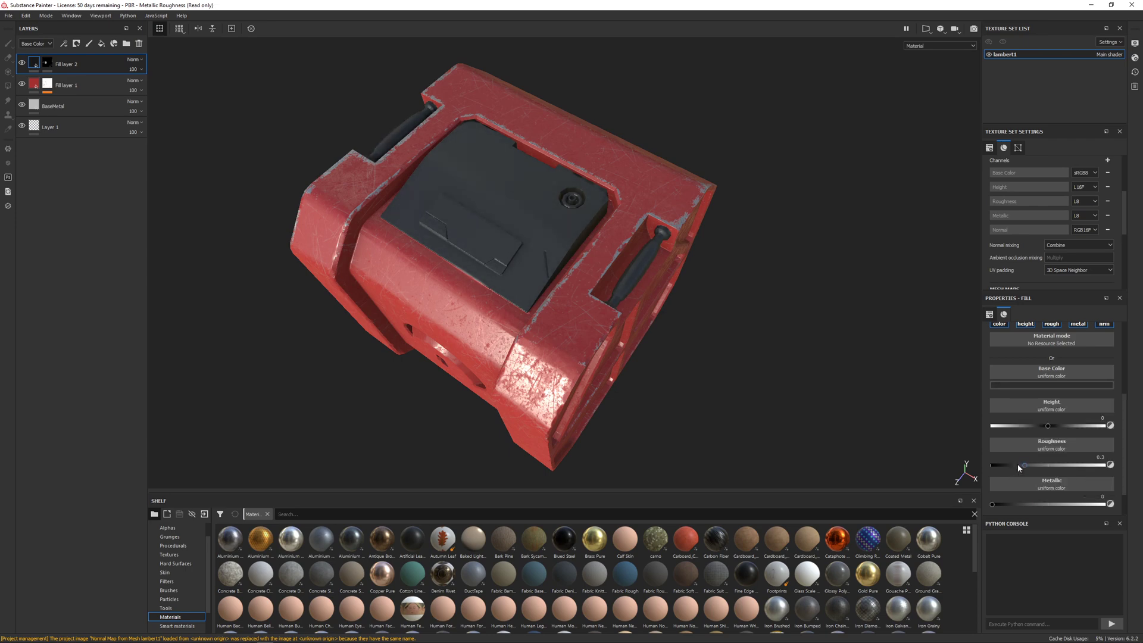
# Show the Height channel in the layer stack and set Fill layer 2's blending mode to Normal.
pyautogui.moveTo(619, 256)
pyautogui.keyDown('alt'); pyautogui.mouseDown()
pyautogui.moveTo(567, 215)
pyautogui.moveTo(576, 245)
pyautogui.moveTo(622, 295)
pyautogui.moveTo(614, 268)
pyautogui.moveTo(500, 179)
pyautogui.moveTo(509, 219)
pyautogui.moveTo(600, 260)
pyautogui.mouseUp(); pyautogui.keyUp('alt')
pyautogui.scroll(2, 570, 223)
pyautogui.scroll(2, 576, 246)
pyautogui.keyDown('alt'); pyautogui.moveTo(647, 322); pyautogui.dragTo(556, 316); pyautogui.keyUp('alt')
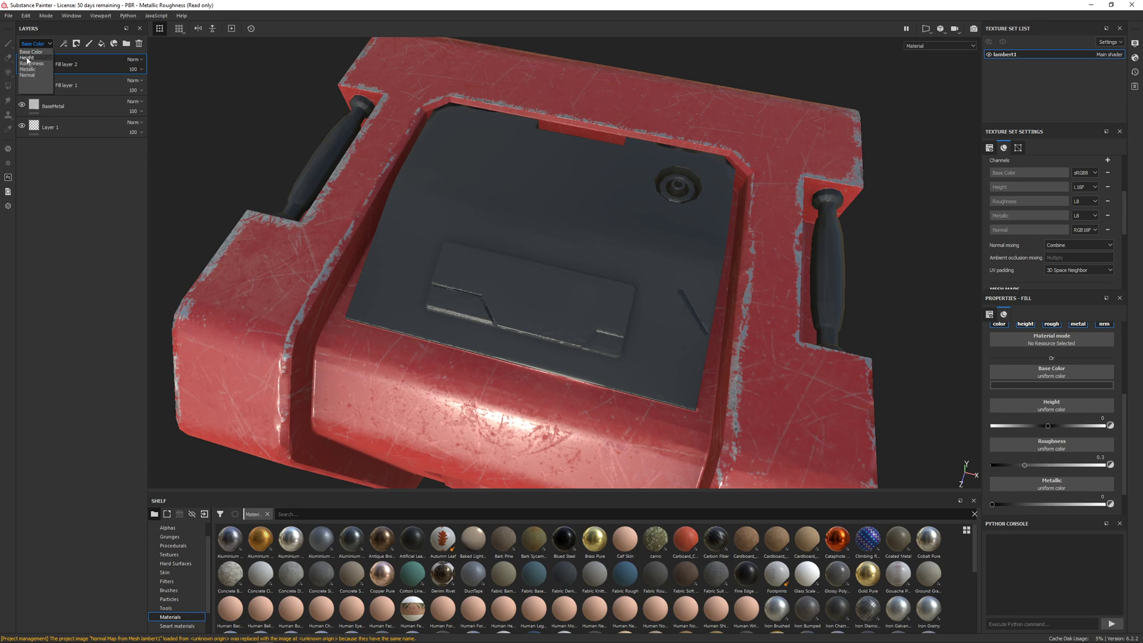
pyautogui.click(27, 58)
pyautogui.click(131, 61)
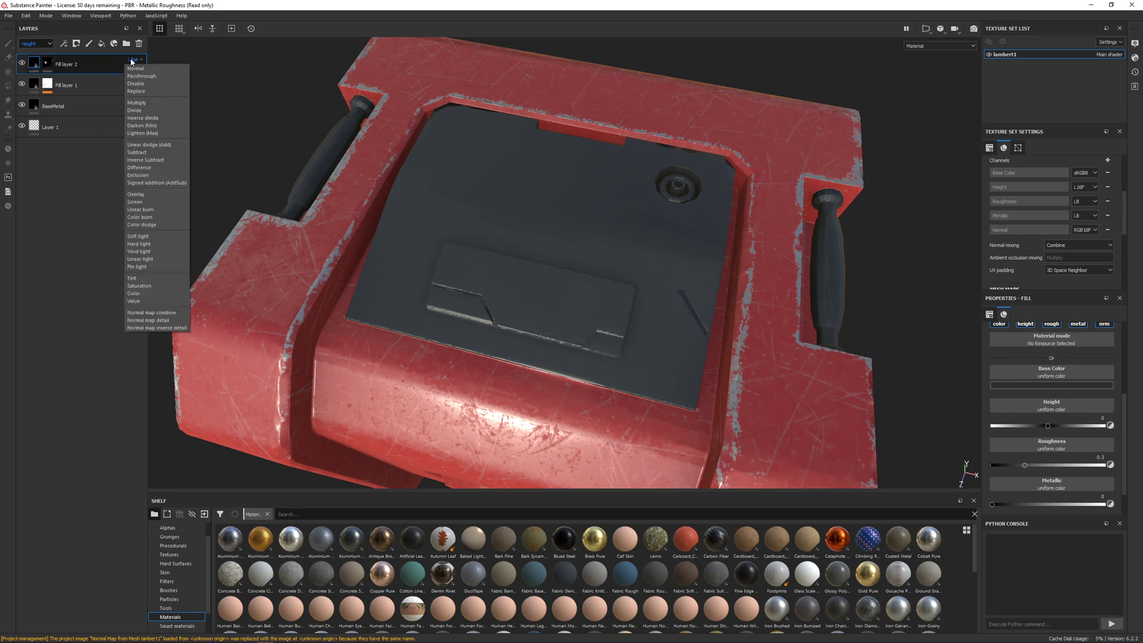
pyautogui.click(133, 69)
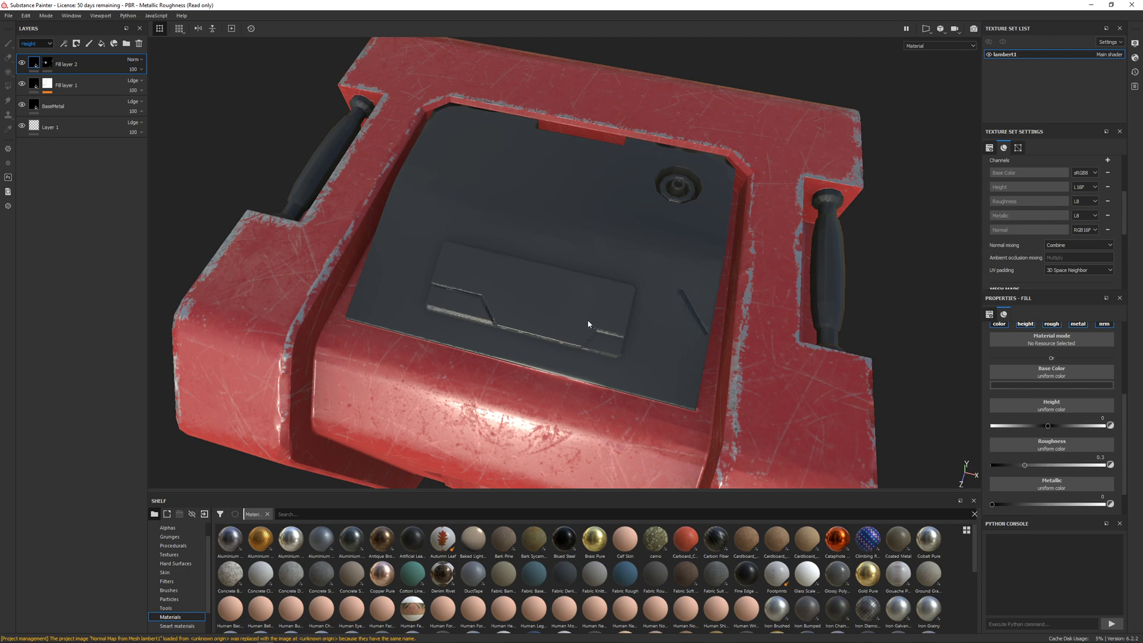
# Try Linear dodge (Add) as Fill layer 2's height blending mode and examine the hatch surface up close.
pyautogui.scroll(3, 588, 324)
pyautogui.keyDown('alt'); pyautogui.moveTo(588, 324); pyautogui.dragTo(564, 344); pyautogui.keyUp('alt')
pyautogui.click(134, 61)
pyautogui.click(134, 61)
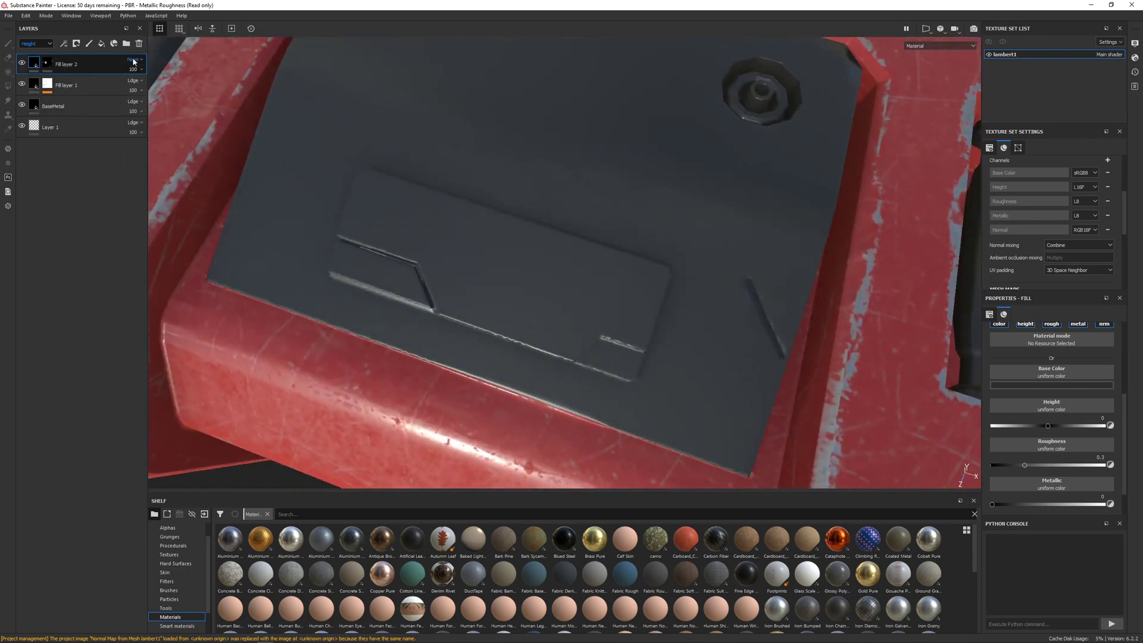
pyautogui.click(133, 61)
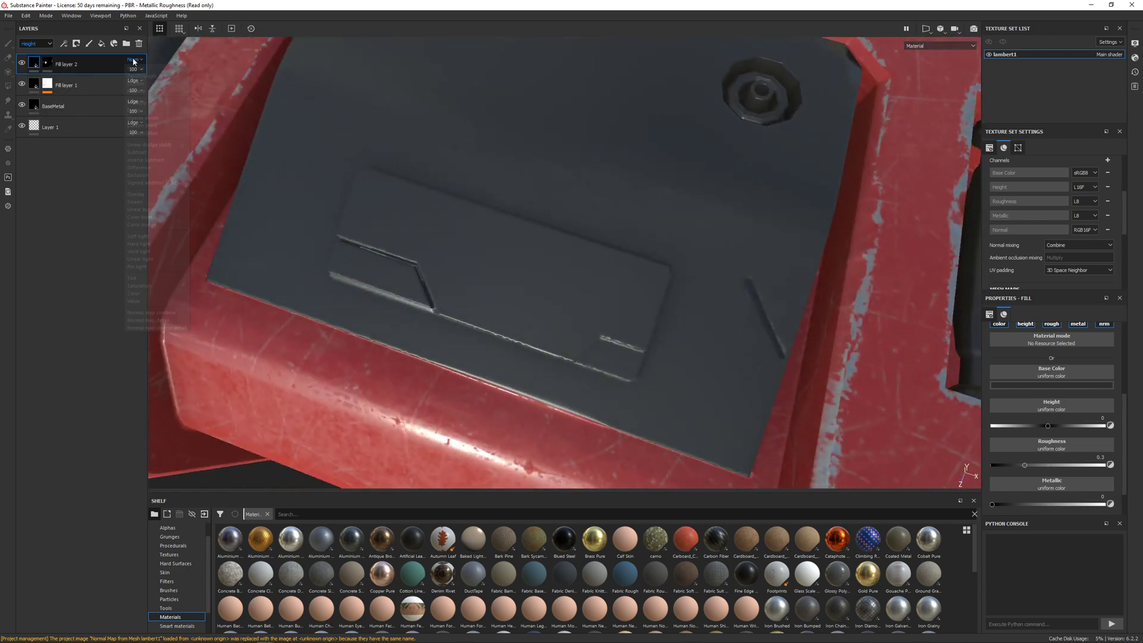
pyautogui.click(155, 145)
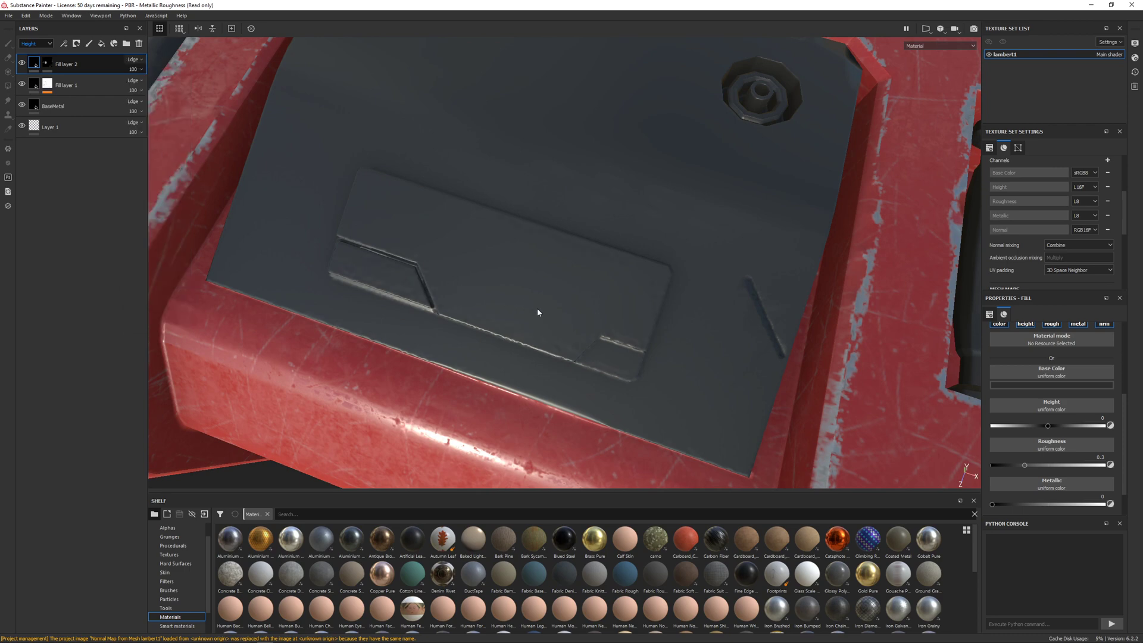
pyautogui.keyDown('alt'); pyautogui.moveTo(538, 312); pyautogui.dragTo(434, 252); pyautogui.keyUp('alt')
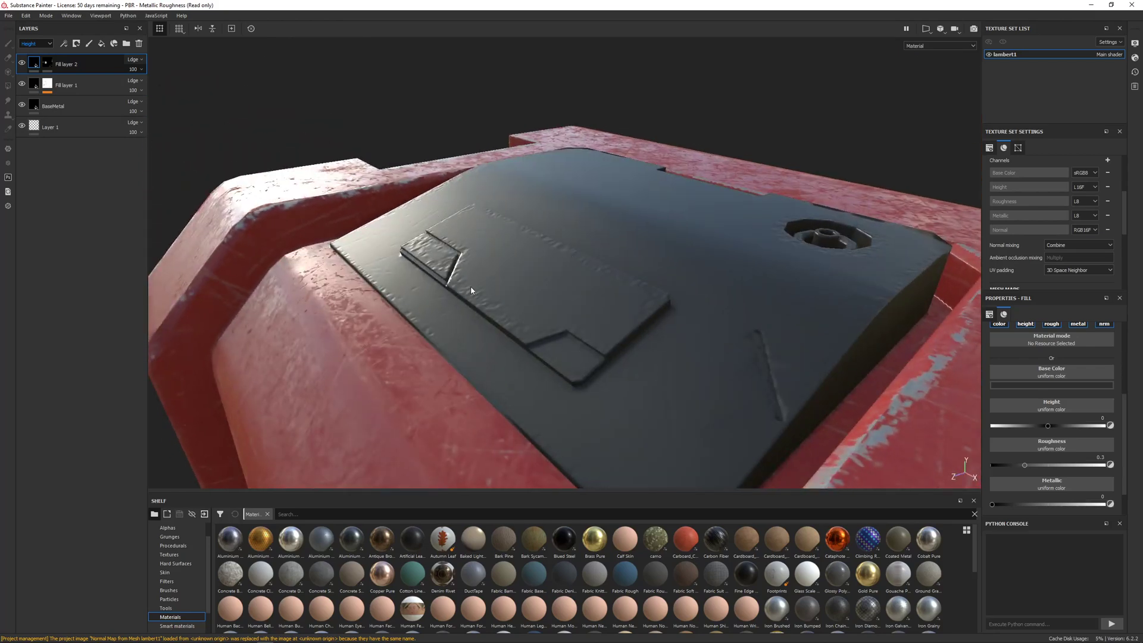
pyautogui.keyDown('alt'); pyautogui.moveTo(612, 332); pyautogui.dragTo(572, 333); pyautogui.keyUp('alt')
# Switch Fill layer 2's height blending mode back to Normal and check the hatch.
pyautogui.click(134, 59)
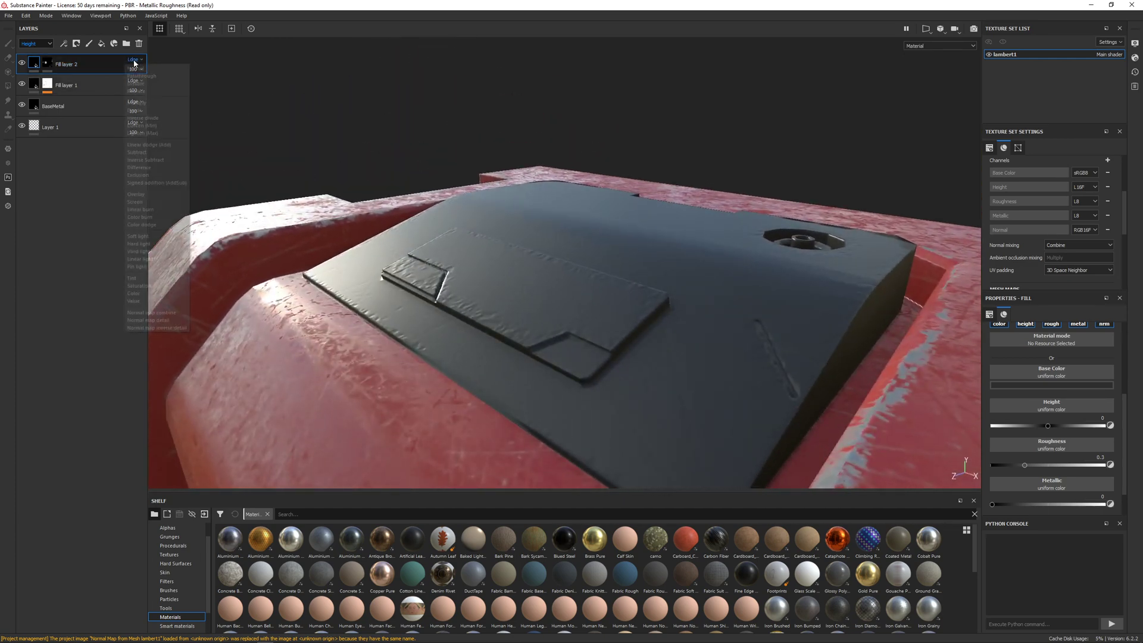
pyautogui.click(149, 70)
pyautogui.keyDown('alt'); pyautogui.moveTo(472, 256); pyautogui.dragTo(569, 295); pyautogui.keyUp('alt')
pyautogui.scroll(3, 569, 295)
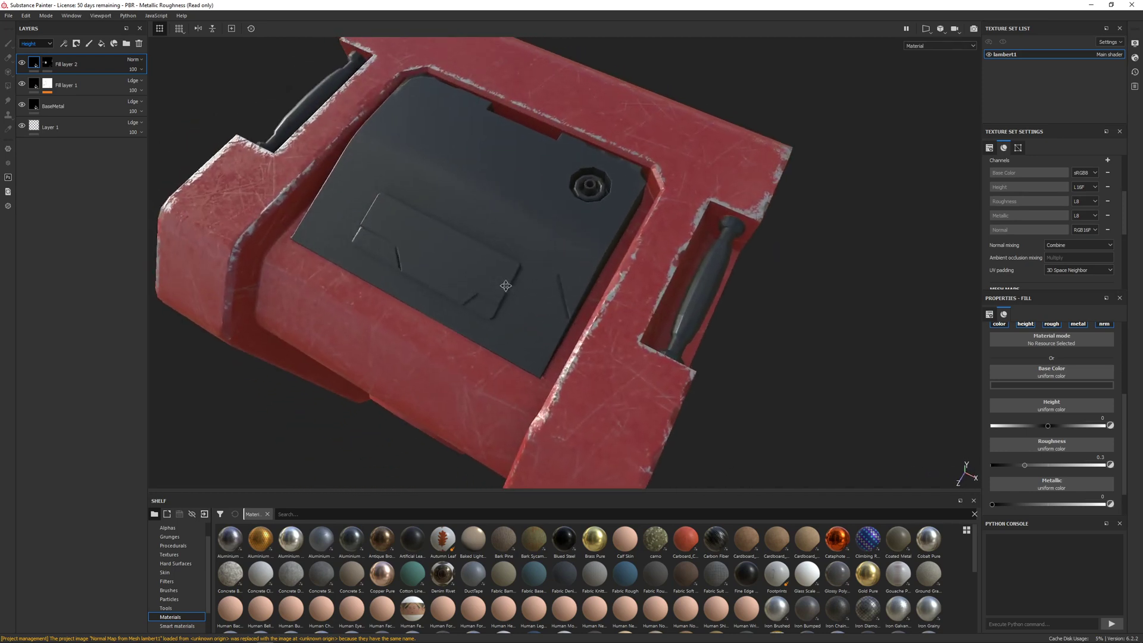
# Assign the Circles procedural texture to Fill layer 2's height channel.
pyautogui.click(1058, 410)
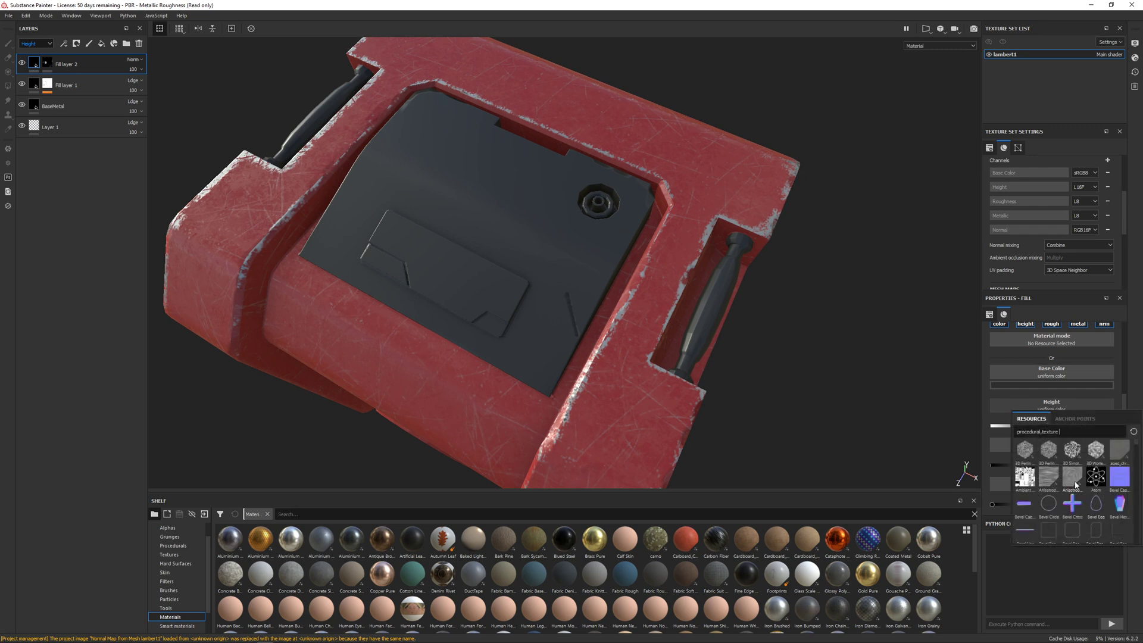
pyautogui.scroll(-3, 1075, 484)
pyautogui.scroll(-3, 1112, 480)
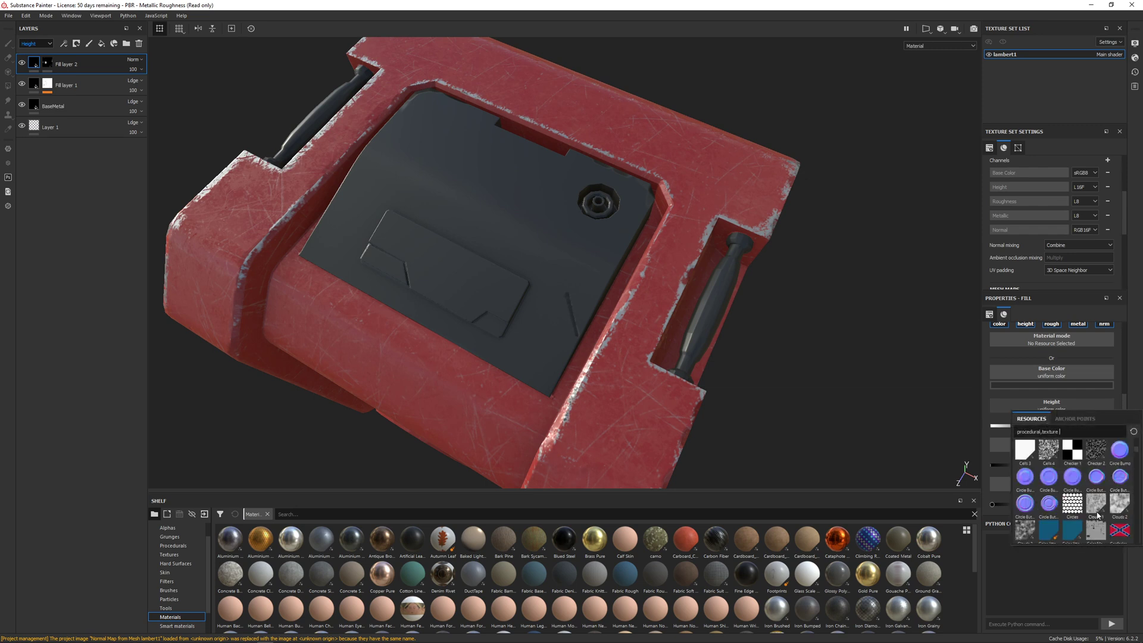
pyautogui.click(1072, 506)
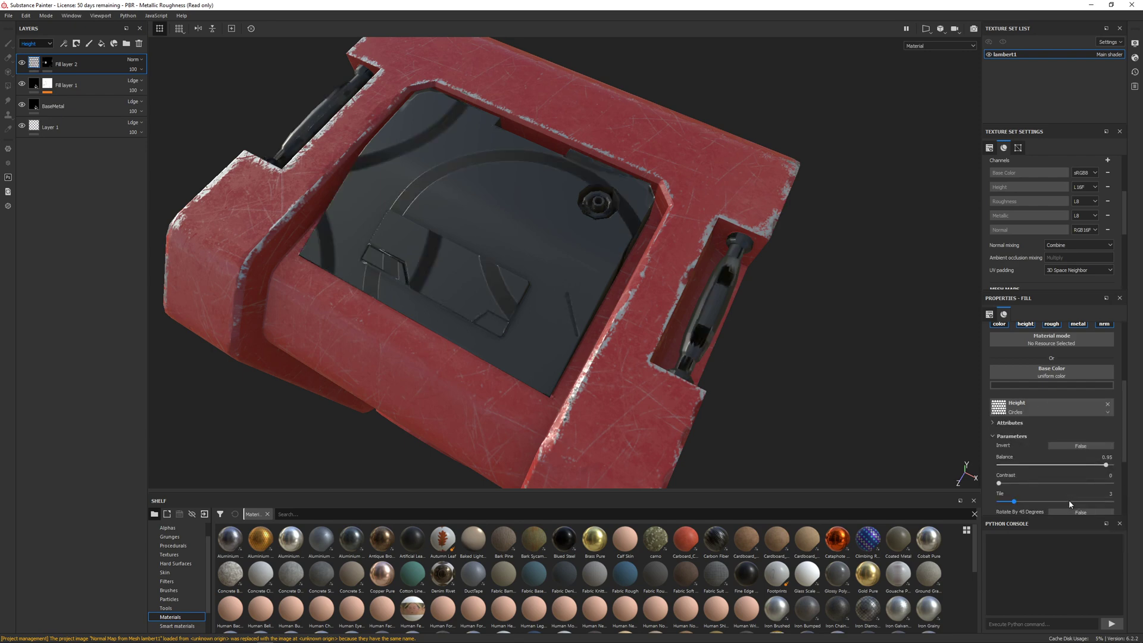
# Increase the UV scale of Fill layer 2's circle pattern to about 17.85 and inspect the bumps on the hatch and handle.
pyautogui.scroll(3, 1017, 394)
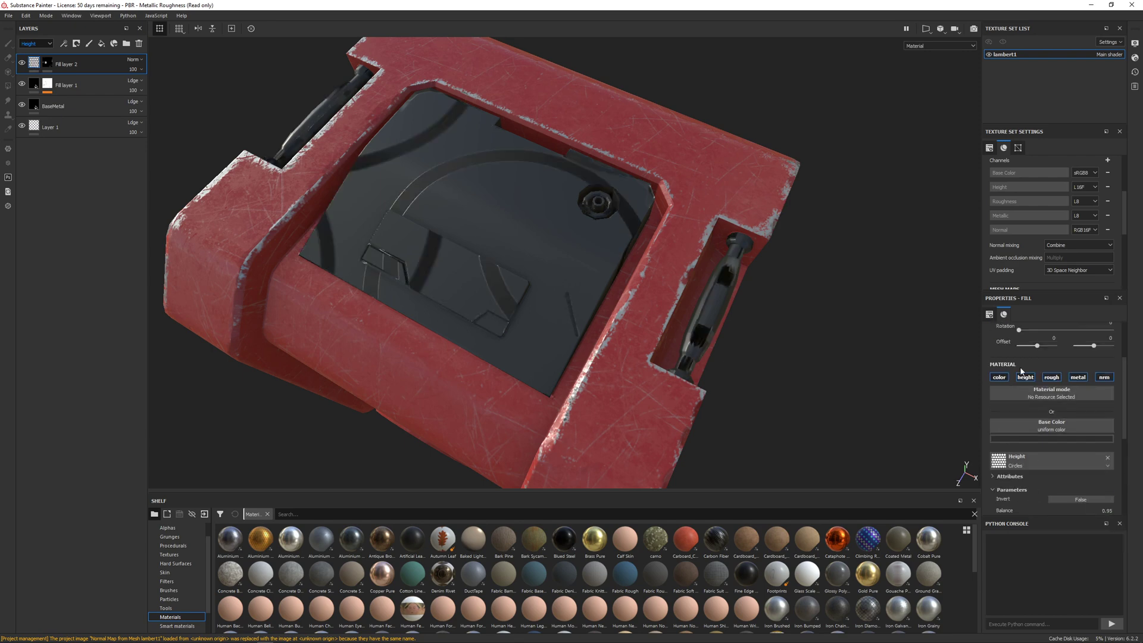
pyautogui.moveTo(1045, 366); pyautogui.dragTo(1046, 367)
pyautogui.keyDown('alt'); pyautogui.moveTo(787, 333); pyautogui.dragTo(659, 312); pyautogui.keyUp('alt')
pyautogui.scroll(3, 684, 281)
pyautogui.scroll(3, 713, 283)
pyautogui.scroll(-3, 714, 283)
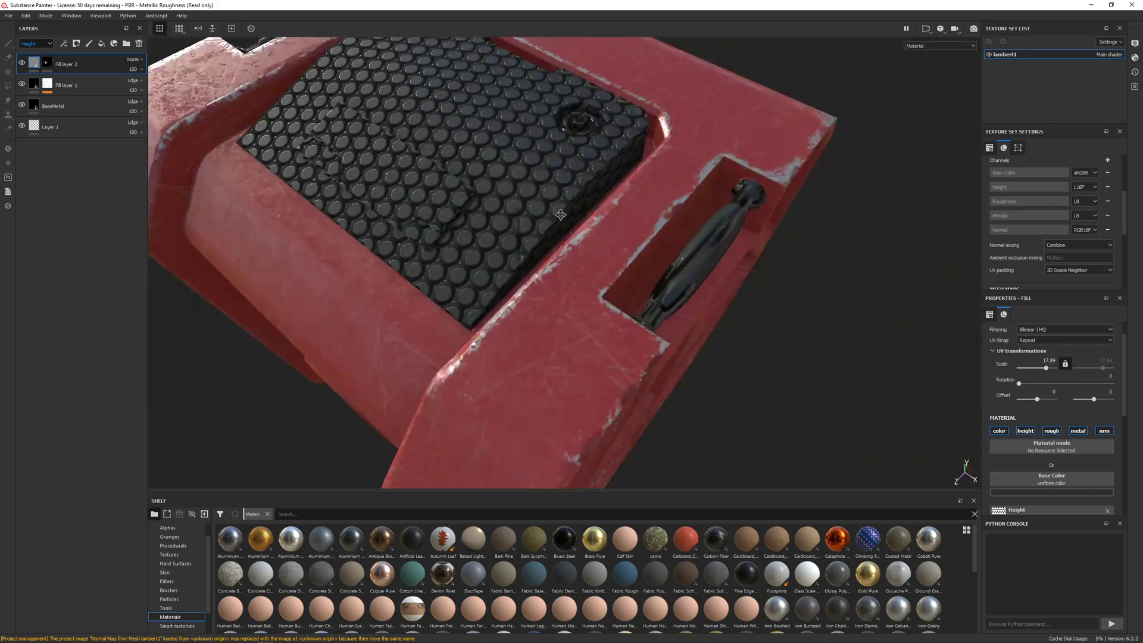
pyautogui.keyDown('alt'); pyautogui.moveTo(714, 283); pyautogui.dragTo(575, 218); pyautogui.keyUp('alt')
pyautogui.scroll(-3, 670, 262)
# Undo the UV scale change and the Circles height texture on Fill layer 2.
pyautogui.hotkey('ctrl', 'z')
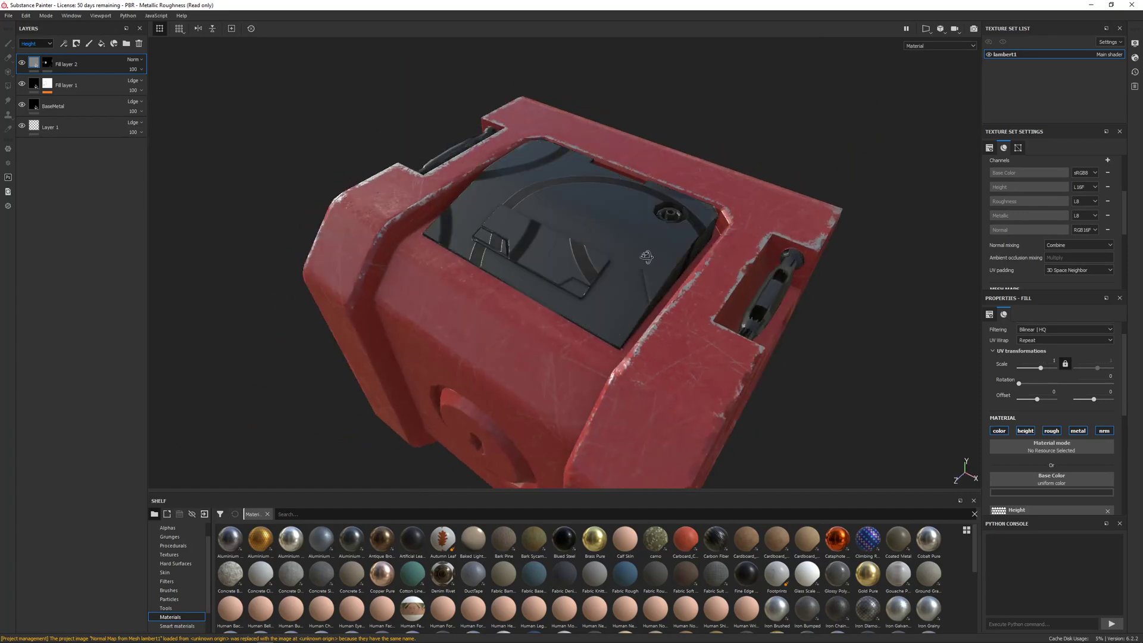
pyautogui.keyDown('alt'); pyautogui.moveTo(646, 257); pyautogui.dragTo(567, 255); pyautogui.keyUp('alt')
pyautogui.hotkey('ctrl', 'z')
pyautogui.scroll(3, 697, 321)
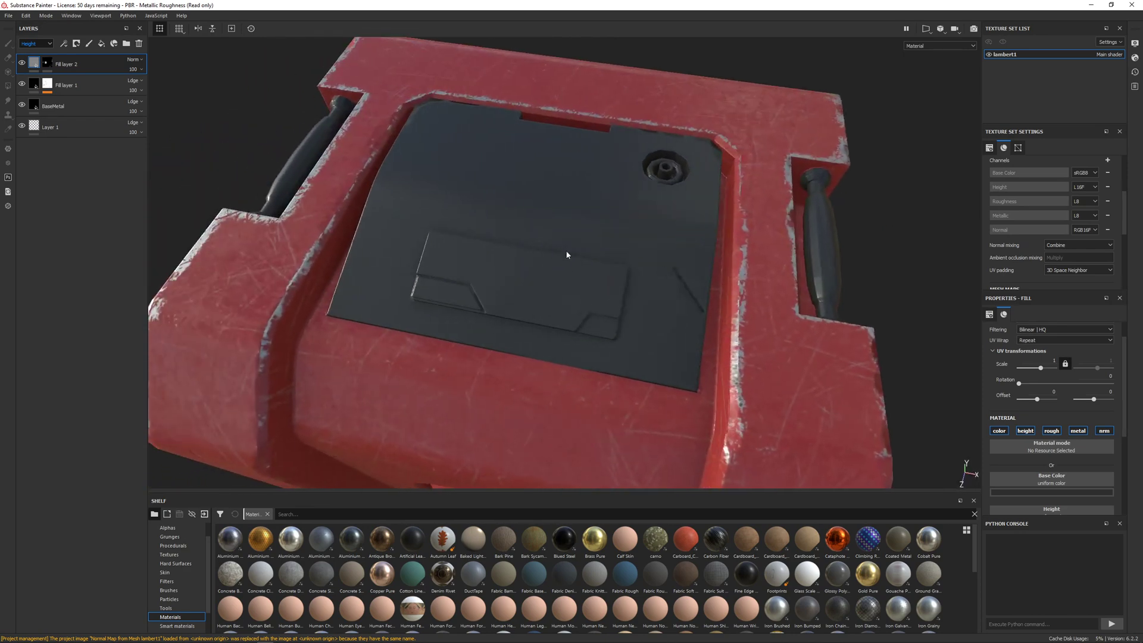
# Select Fill layer 2's mask, set the brush grayscale value to 0, and check the hatch from several angles.
pyautogui.click(49, 65)
pyautogui.moveTo(1047, 474); pyautogui.dragTo(991, 476)
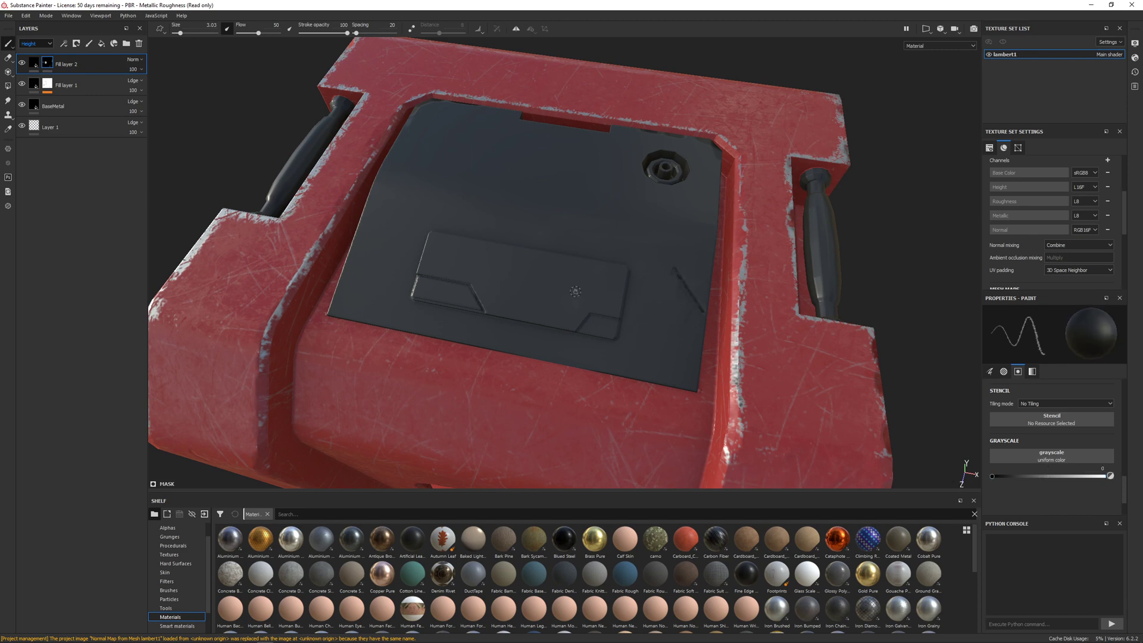
pyautogui.keyDown('alt'); pyautogui.moveTo(442, 265); pyautogui.dragTo(469, 278); pyautogui.keyUp('alt')
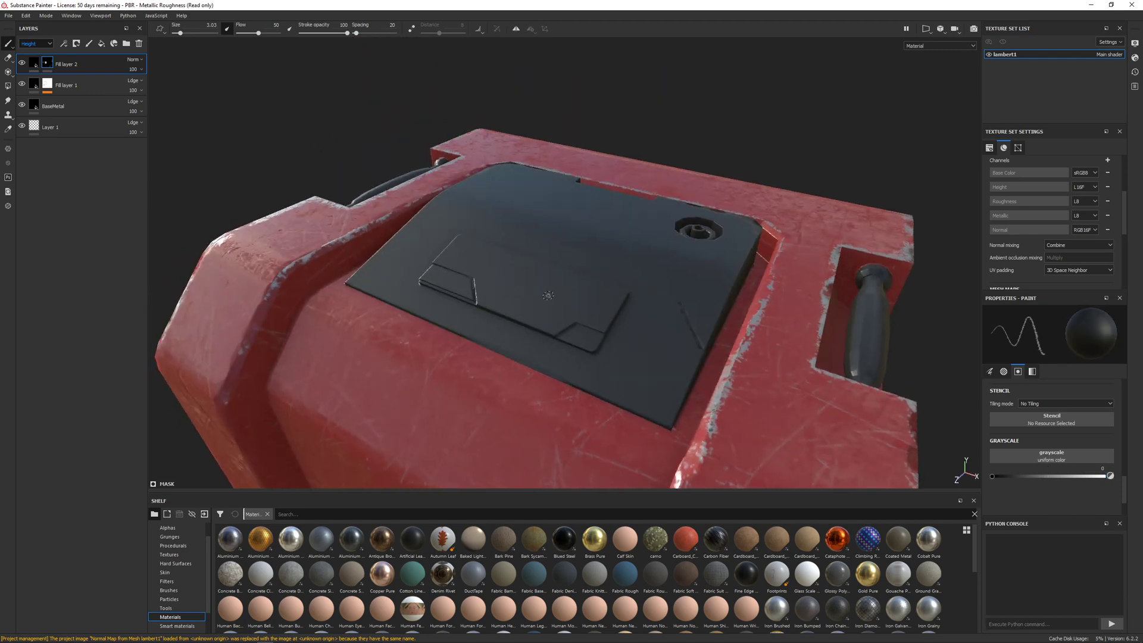
pyautogui.moveTo(547, 295)
pyautogui.keyDown('alt'); pyautogui.mouseDown()
pyautogui.moveTo(615, 224)
pyautogui.moveTo(658, 309)
pyautogui.moveTo(643, 242)
pyautogui.moveTo(655, 306)
pyautogui.moveTo(625, 237)
pyautogui.moveTo(277, 122)
pyautogui.mouseUp(); pyautogui.keyUp('alt')
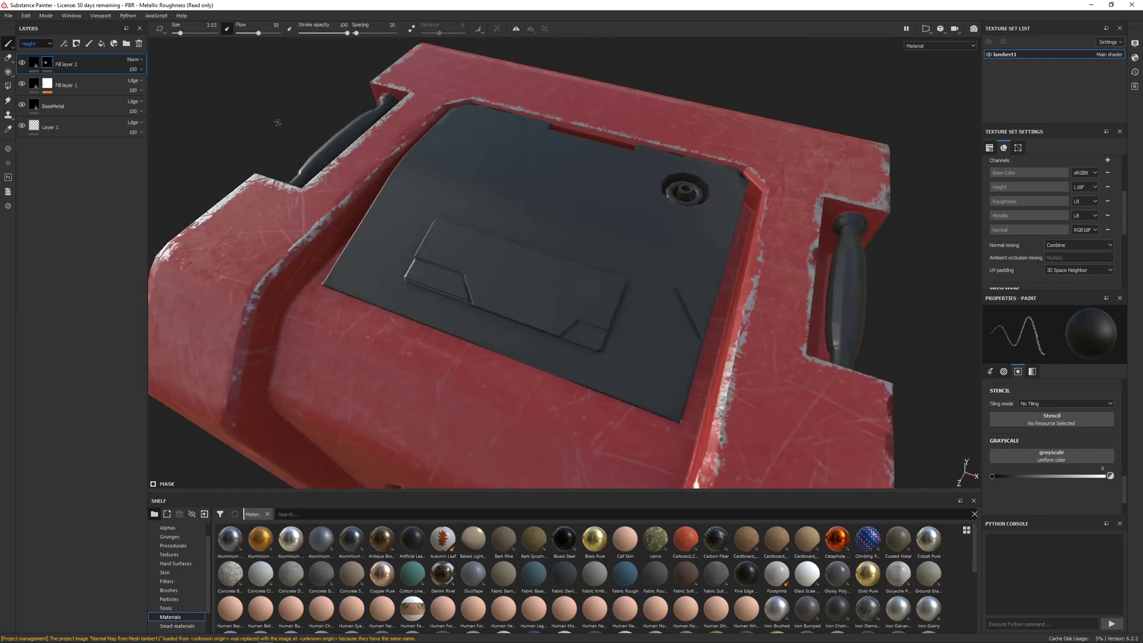
pyautogui.moveTo(412, 279)
pyautogui.keyDown('alt'); pyautogui.mouseDown()
pyautogui.moveTo(470, 280)
pyautogui.moveTo(218, 143)
pyautogui.mouseUp(); pyautogui.keyUp('alt')
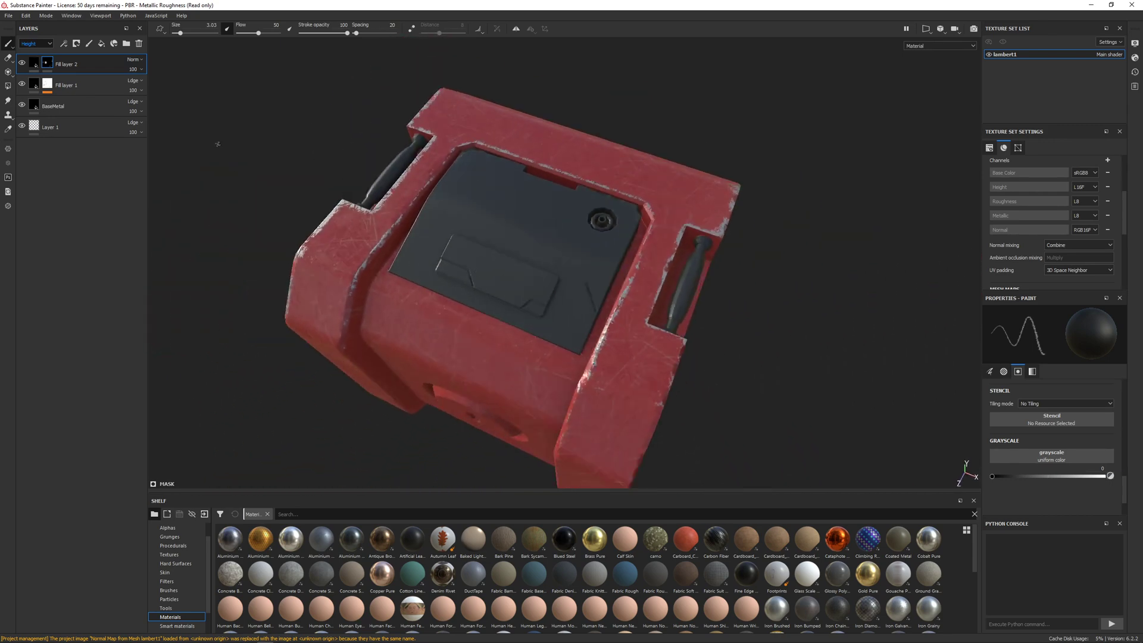
# Lower Fill layer 2's roughness to about 0.078 and inspect the glossier finish on the hatch and handles.
pyautogui.click(33, 64)
pyautogui.scroll(-3, 1055, 487)
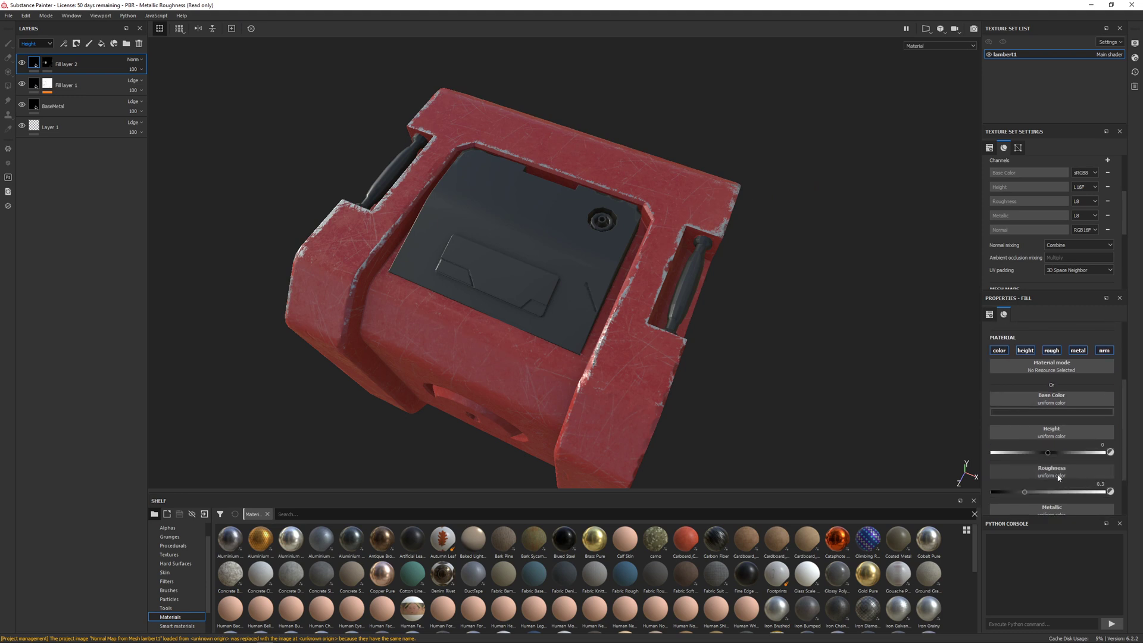
pyautogui.moveTo(1025, 492); pyautogui.dragTo(1000, 496)
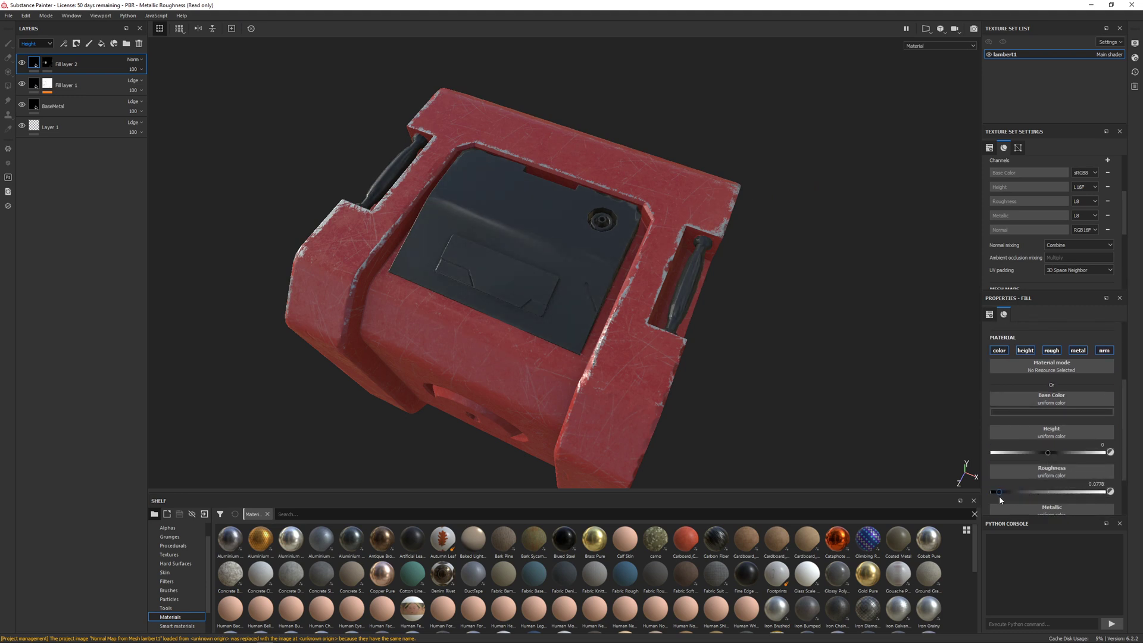
pyautogui.keyDown('alt'); pyautogui.moveTo(662, 380); pyautogui.dragTo(539, 332); pyautogui.keyUp('alt')
pyautogui.keyDown('alt'); pyautogui.moveTo(540, 331); pyautogui.dragTo(637, 312, button='right'); pyautogui.keyUp('alt')
pyautogui.keyDown('alt'); pyautogui.moveTo(637, 314); pyautogui.dragTo(585, 214); pyautogui.keyUp('alt')
pyautogui.scroll(-3, 584, 214)
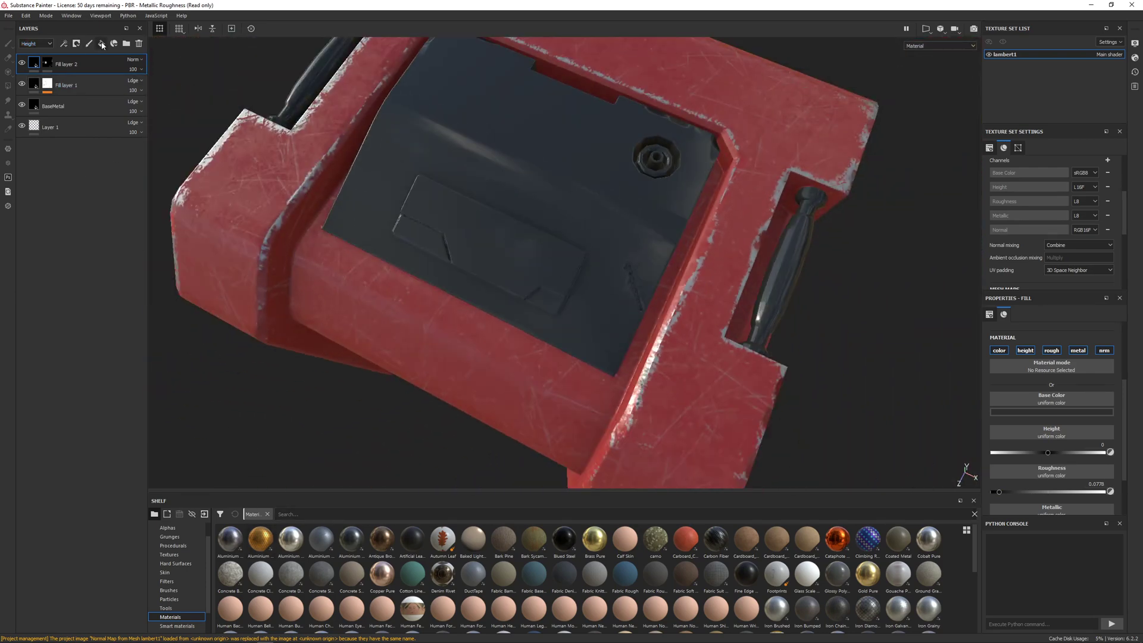
# Add a new fill layer with metallic 1 and roughness about 0.144, and inspect its shine on the crate.
pyautogui.click(102, 45)
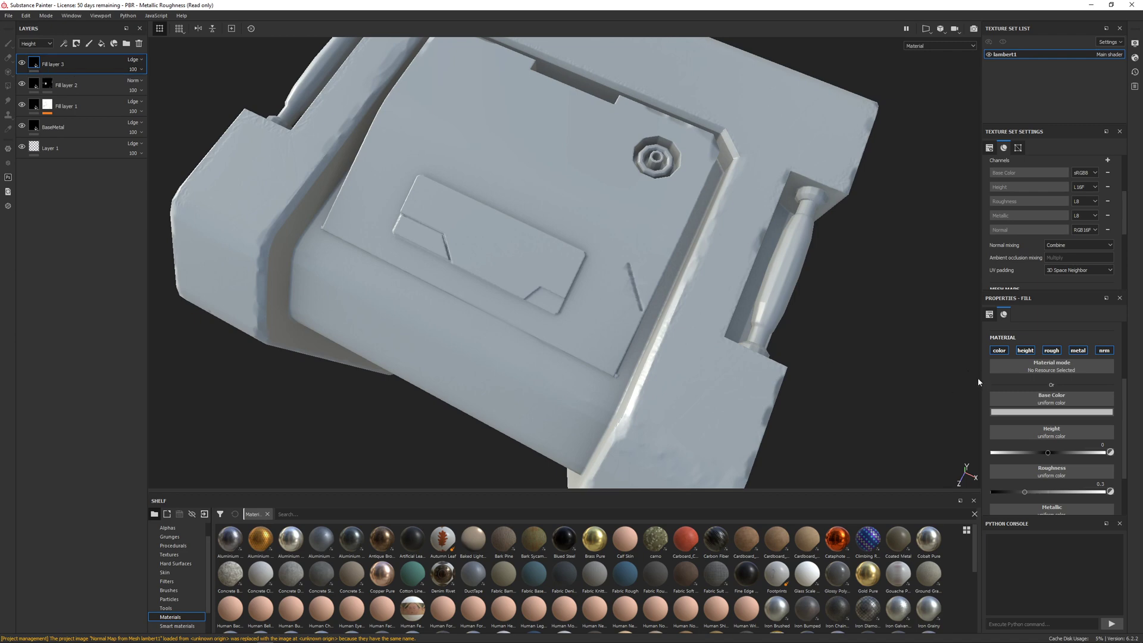
pyautogui.scroll(-1, 1055, 492)
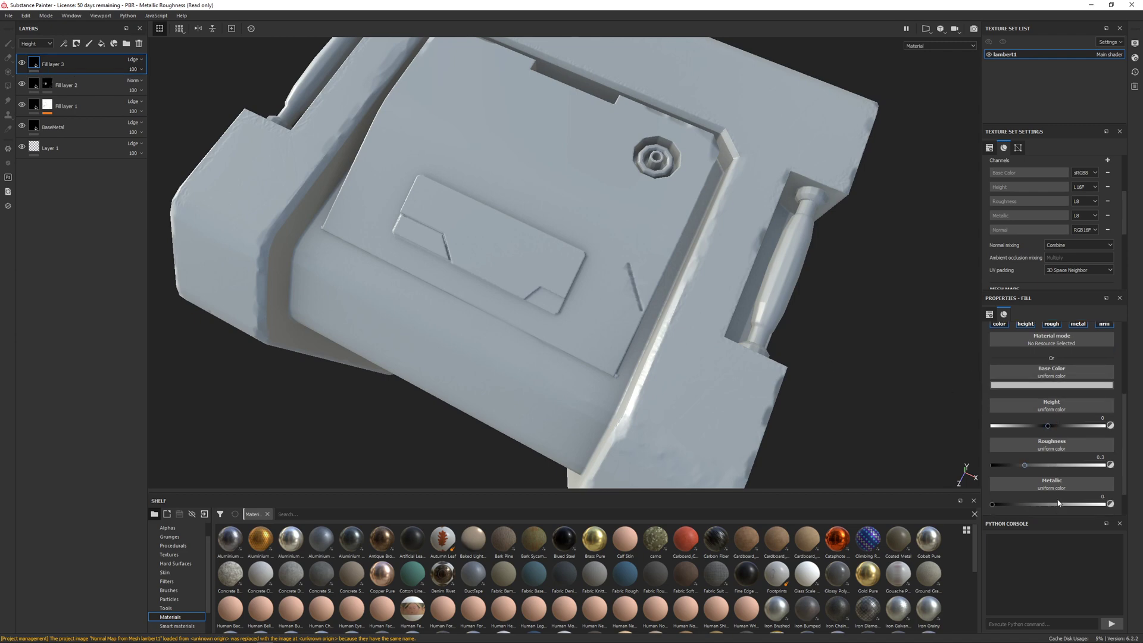
pyautogui.moveTo(1060, 505); pyautogui.dragTo(1111, 505)
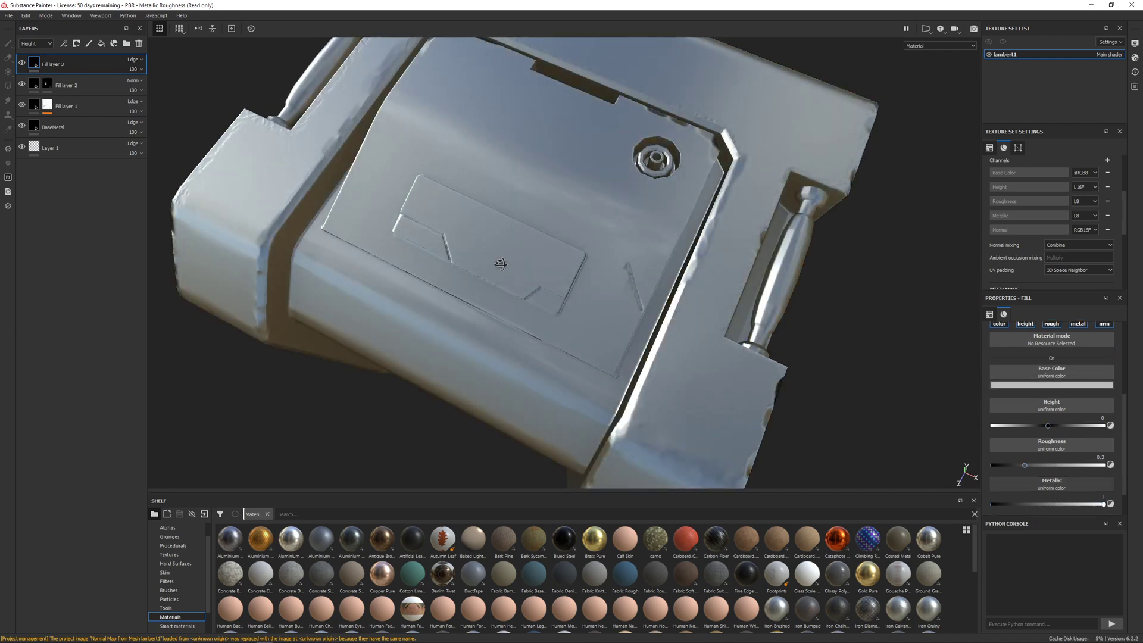
pyautogui.keyDown('alt'); pyautogui.moveTo(501, 264); pyautogui.dragTo(465, 265); pyautogui.keyUp('alt')
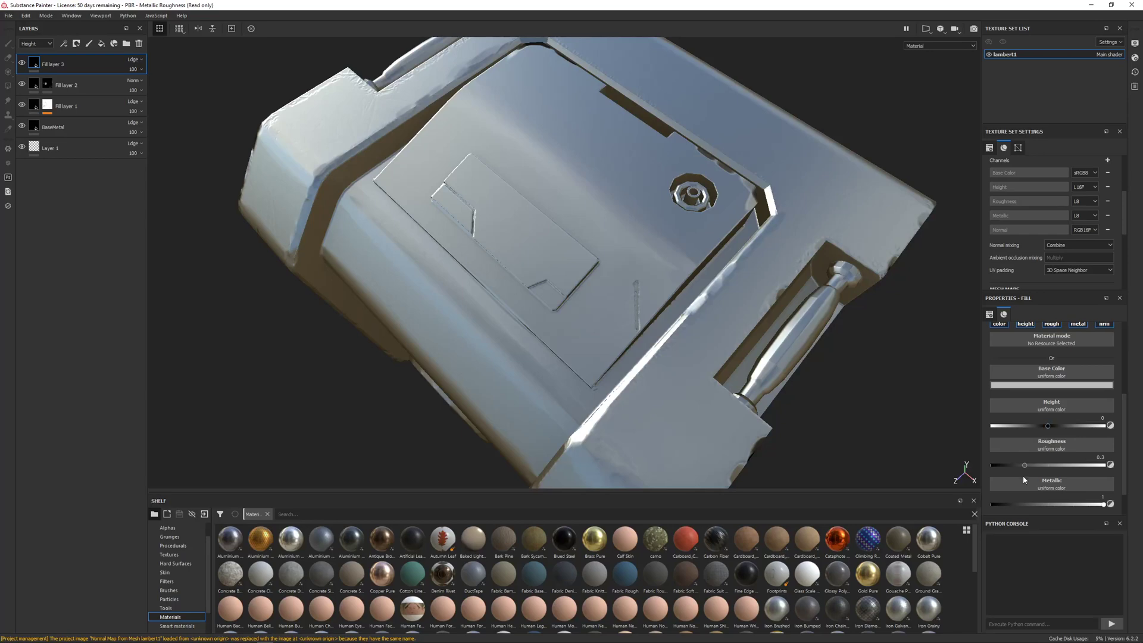
pyautogui.moveTo(1026, 465); pyautogui.dragTo(1006, 463)
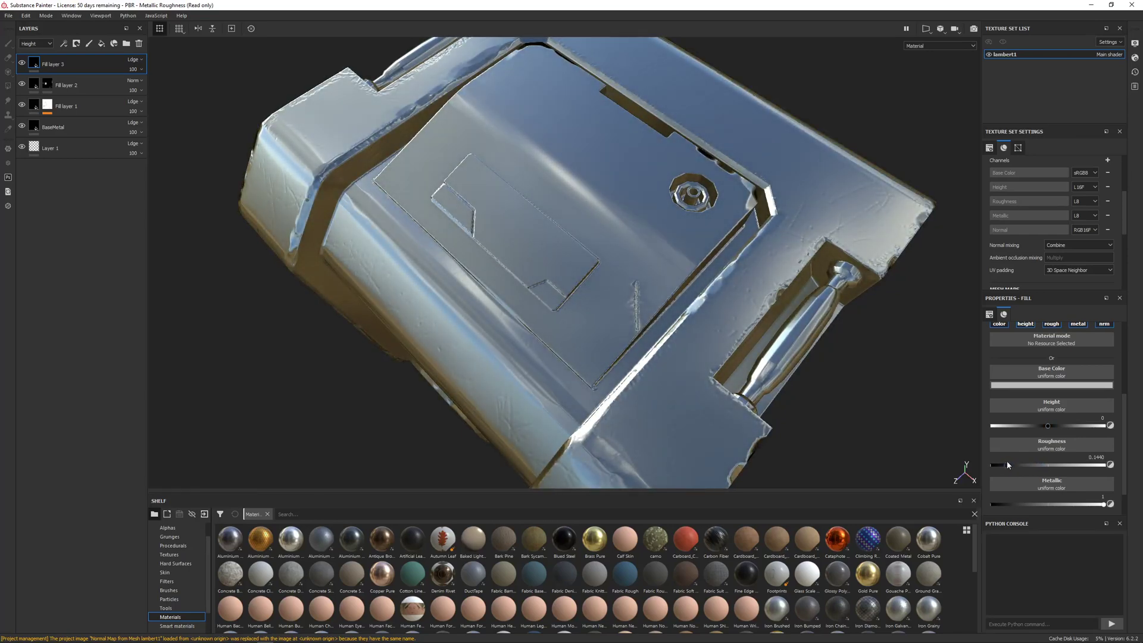
pyautogui.scroll(-3, 581, 344)
pyautogui.keyDown('alt'); pyautogui.moveTo(581, 347); pyautogui.dragTo(597, 305); pyautogui.keyUp('alt')
pyautogui.scroll(3, 597, 305)
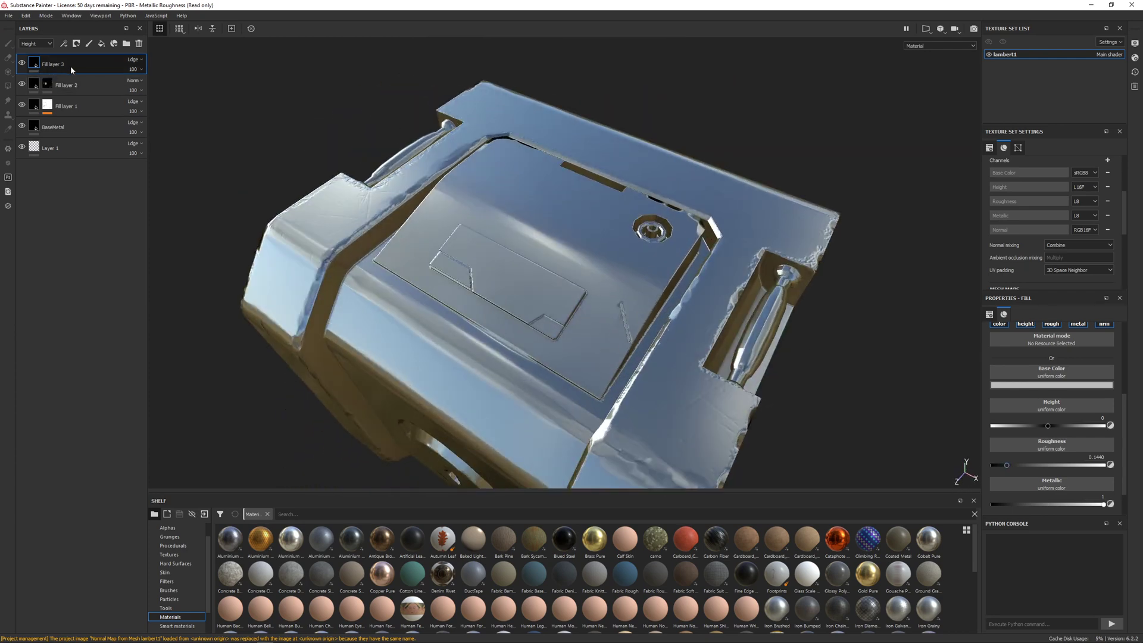
# Add a black mask to Fill layer 3 and set up Polygon Fill in polygon mode with color 1.
pyautogui.rightClick(70, 64)
pyautogui.click(111, 80)
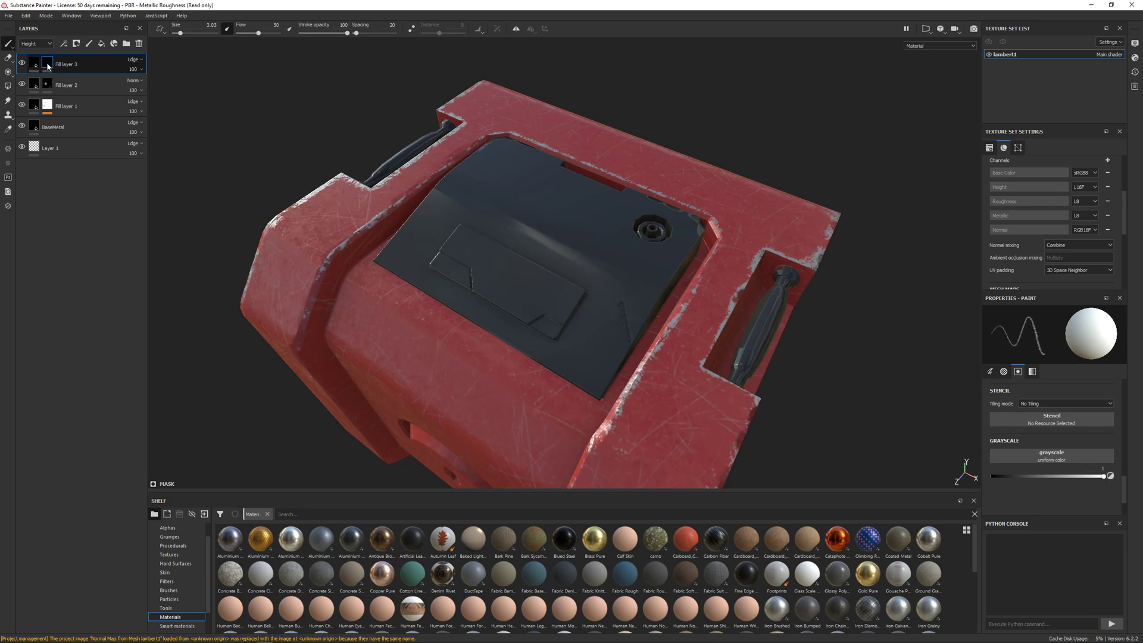
pyautogui.click(9, 86)
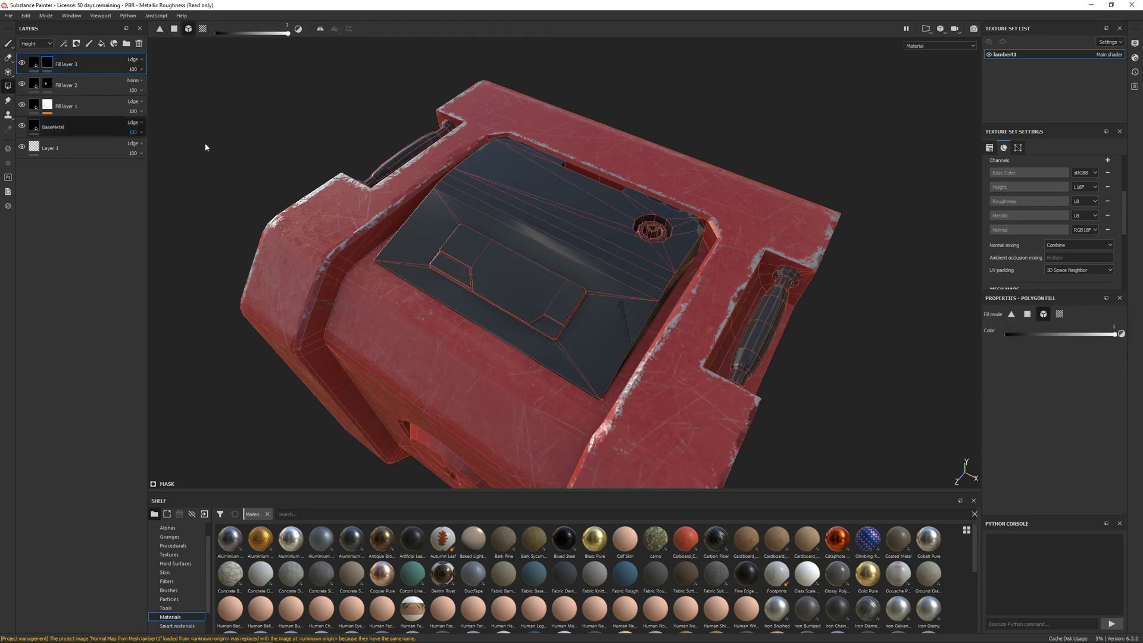
pyautogui.click(1028, 319)
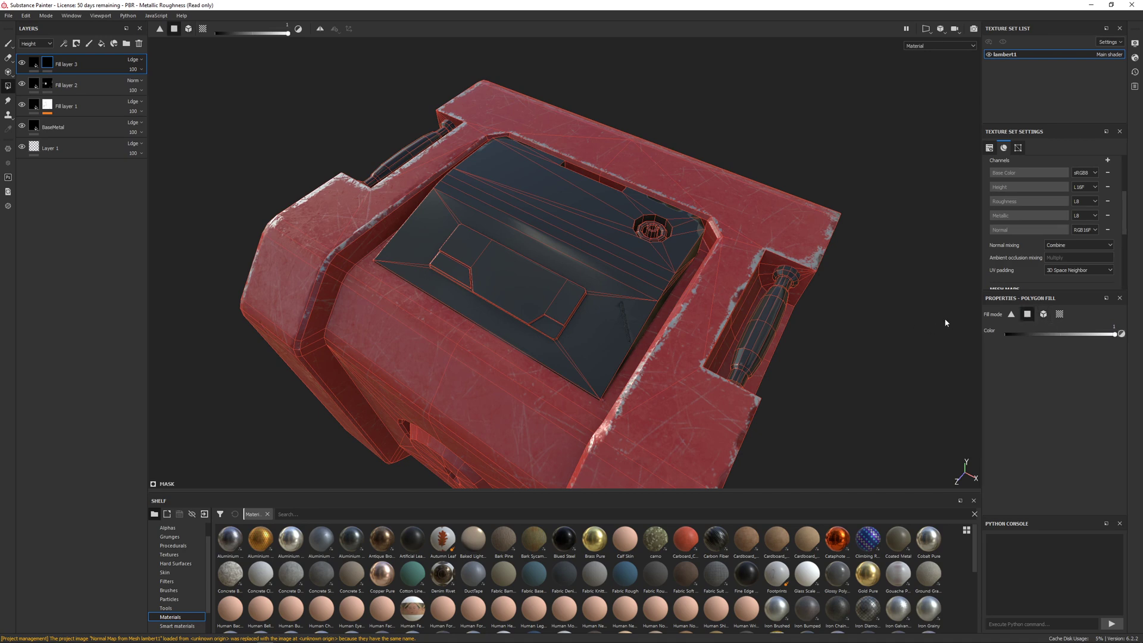
# Reveal the metal in Fill layer 3's mask on the hatch's lower faces around the raised panel and its bend.
pyautogui.scroll(5, 634, 293)
pyautogui.scroll(5, 613, 322)
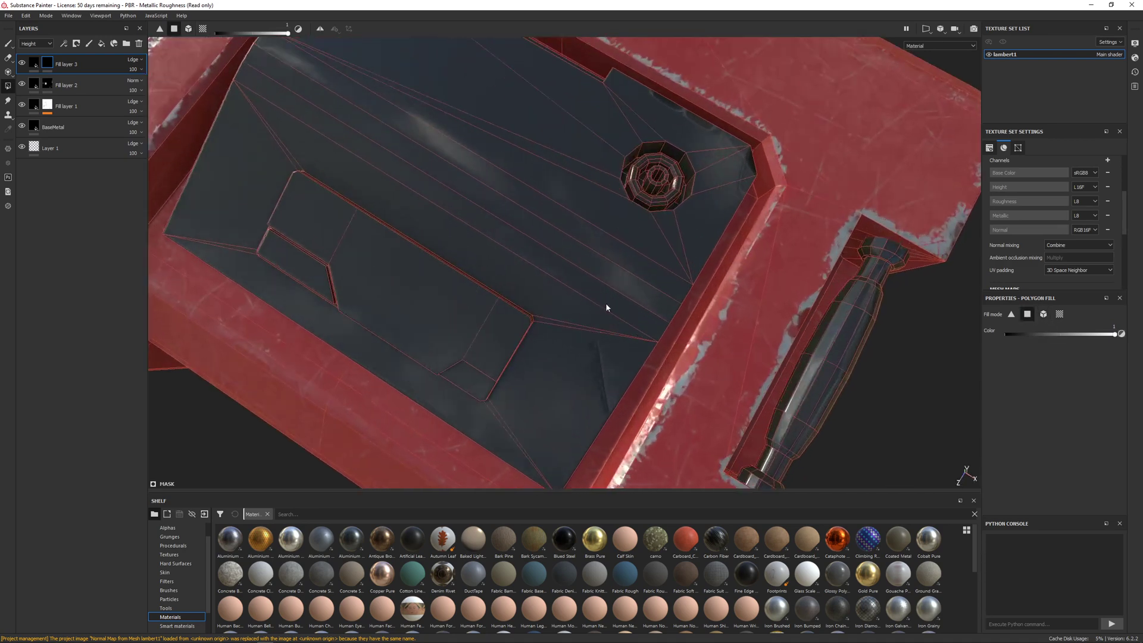
pyautogui.keyDown('alt'); pyautogui.moveTo(623, 278); pyautogui.dragTo(604, 194, button='right'); pyautogui.keyUp('alt')
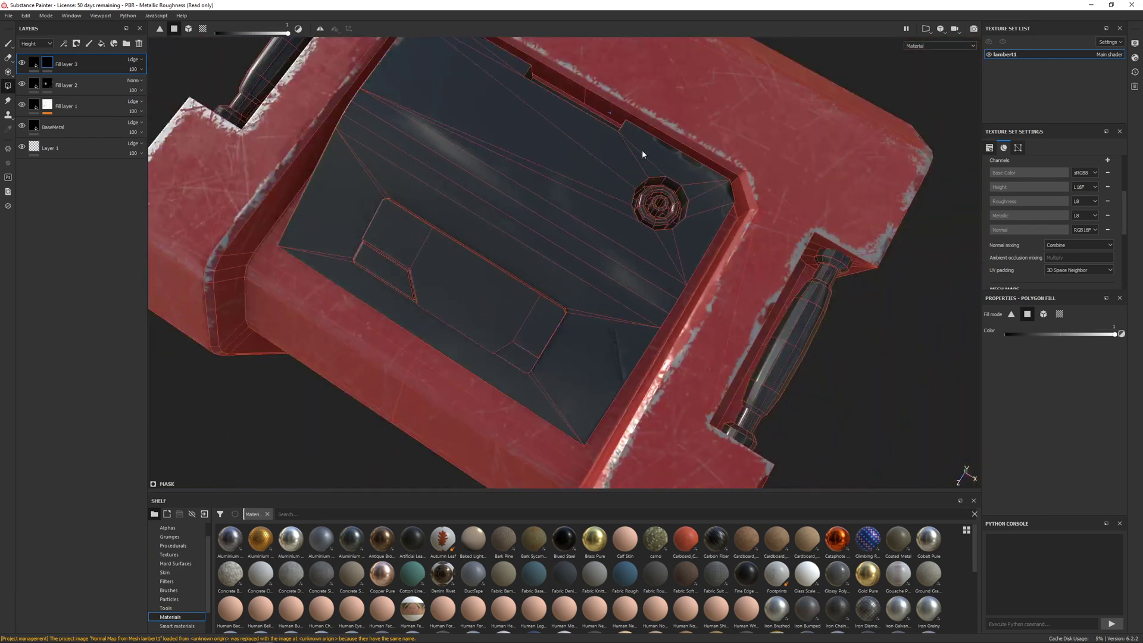
pyautogui.keyDown('alt'); pyautogui.moveTo(756, 290); pyautogui.dragTo(575, 331); pyautogui.keyUp('alt')
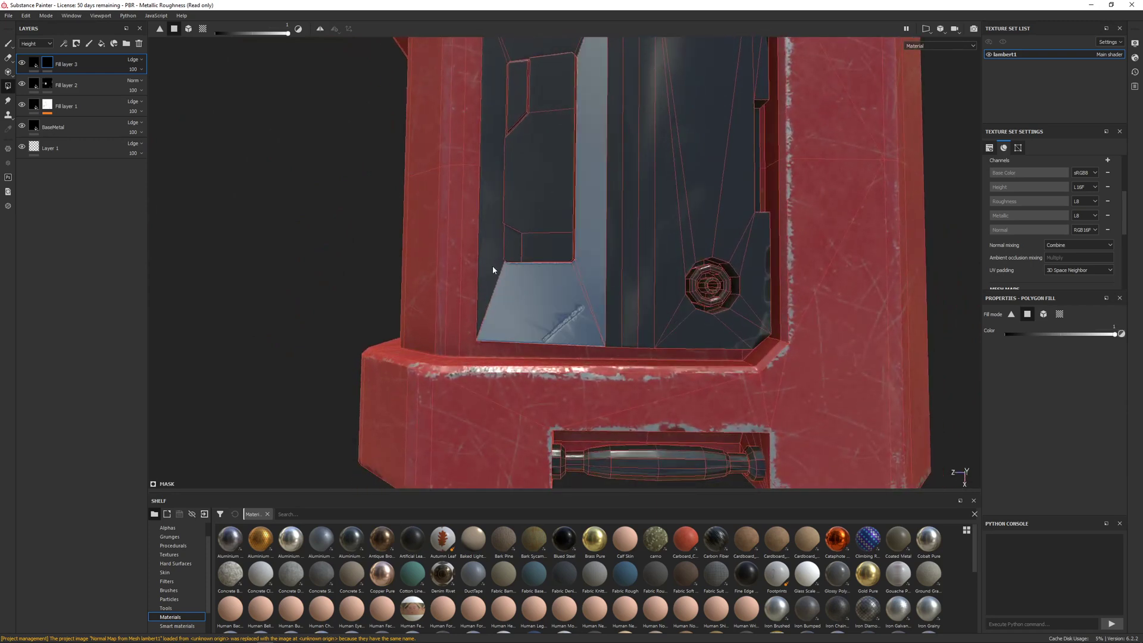
pyautogui.moveTo(492, 266)
pyautogui.mouseDown()
pyautogui.moveTo(648, 306)
pyautogui.moveTo(624, 286)
pyautogui.moveTo(641, 291)
pyautogui.mouseUp()
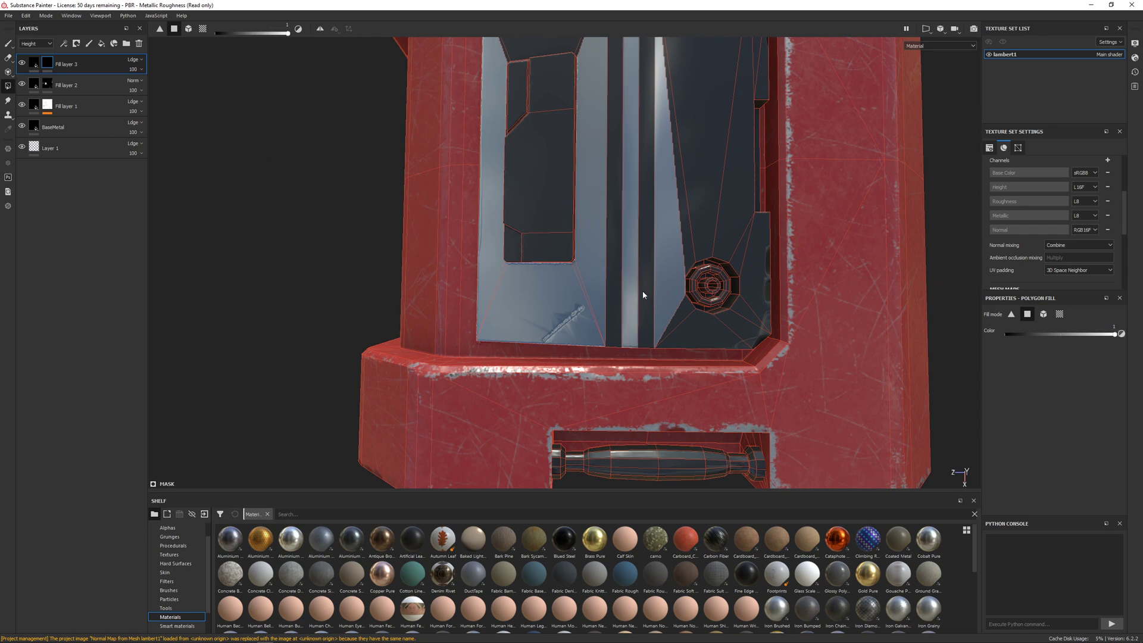
pyautogui.click(618, 293)
pyautogui.click(647, 305)
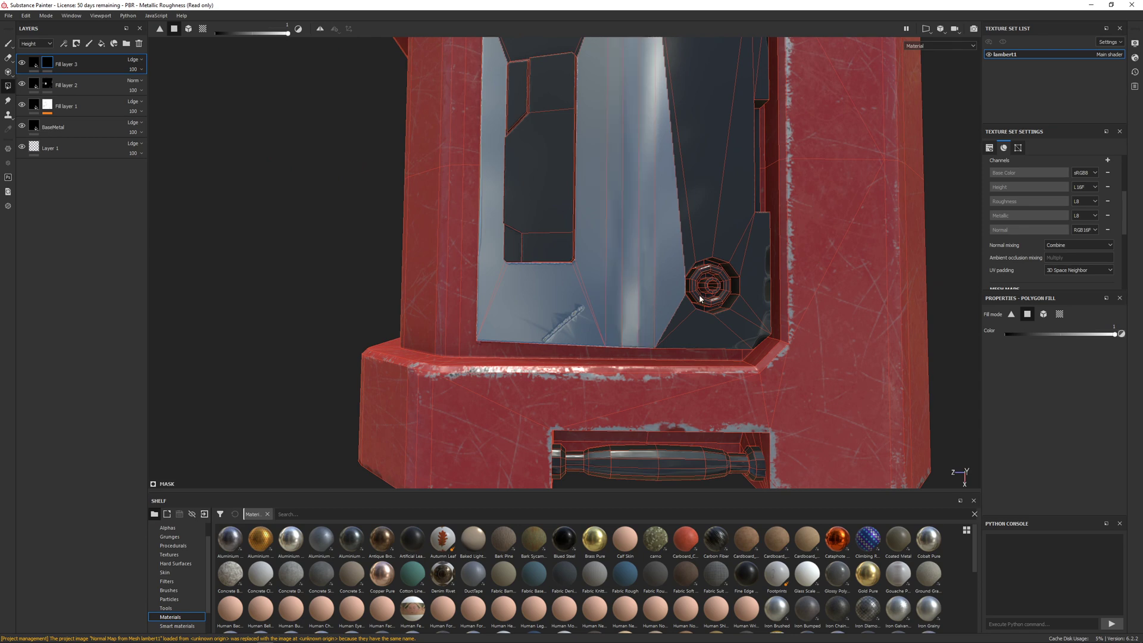
# Fill the hatch's remaining top faces, round knob and edge notch into Fill layer 3's mask.
pyautogui.keyDown('alt'); pyautogui.moveTo(699, 294); pyautogui.dragTo(468, 194); pyautogui.keyUp('alt')
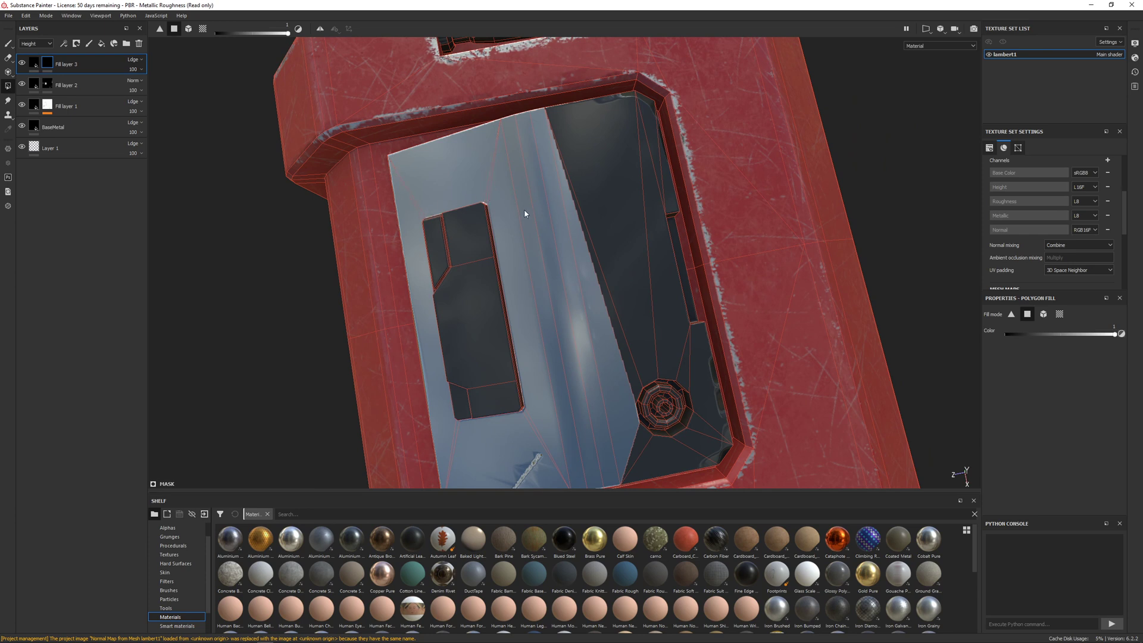
pyautogui.click(584, 214)
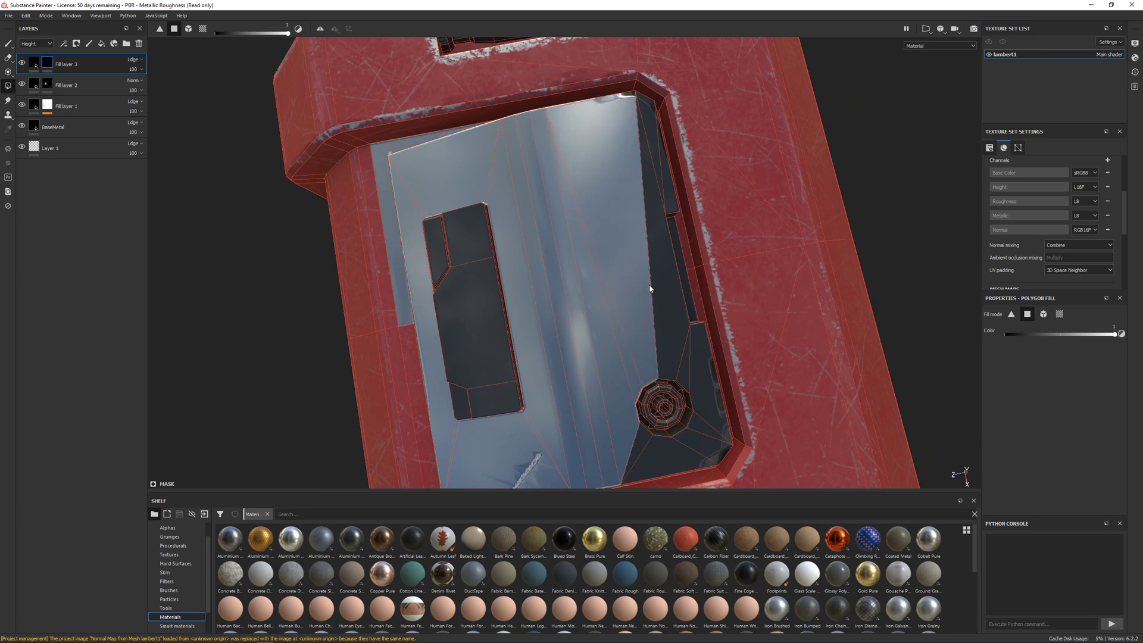
pyautogui.click(658, 232)
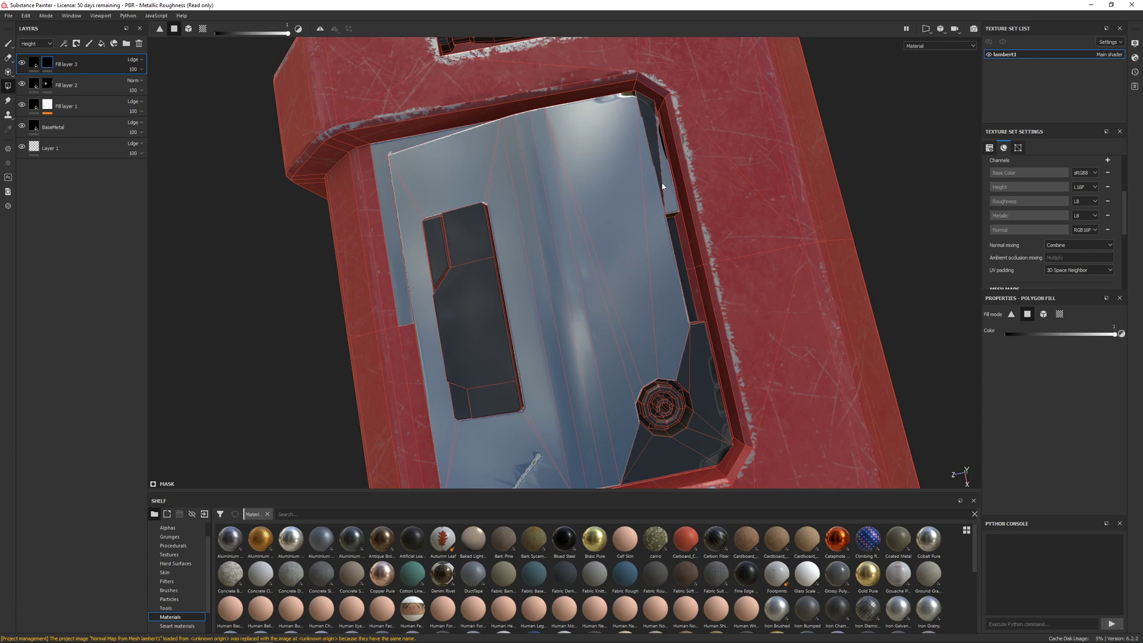
pyautogui.keyDown('alt'); pyautogui.moveTo(674, 157); pyautogui.dragTo(575, 262); pyautogui.keyUp('alt')
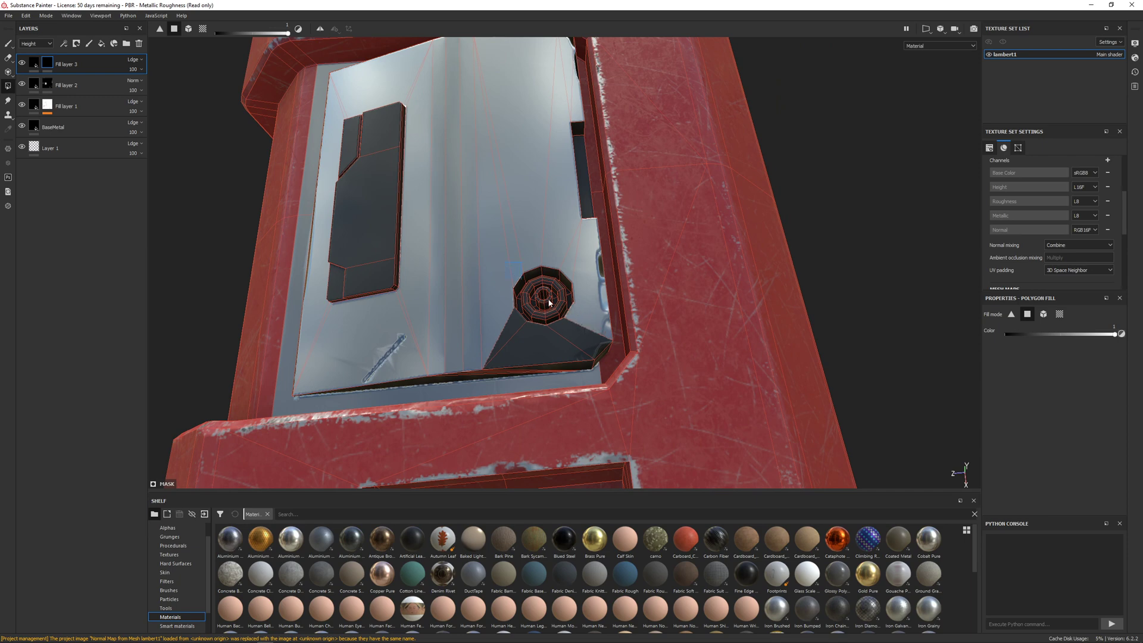
pyautogui.moveTo(549, 300); pyautogui.dragTo(592, 374)
pyautogui.keyDown('alt'); pyautogui.moveTo(591, 375); pyautogui.dragTo(530, 391); pyautogui.keyUp('alt')
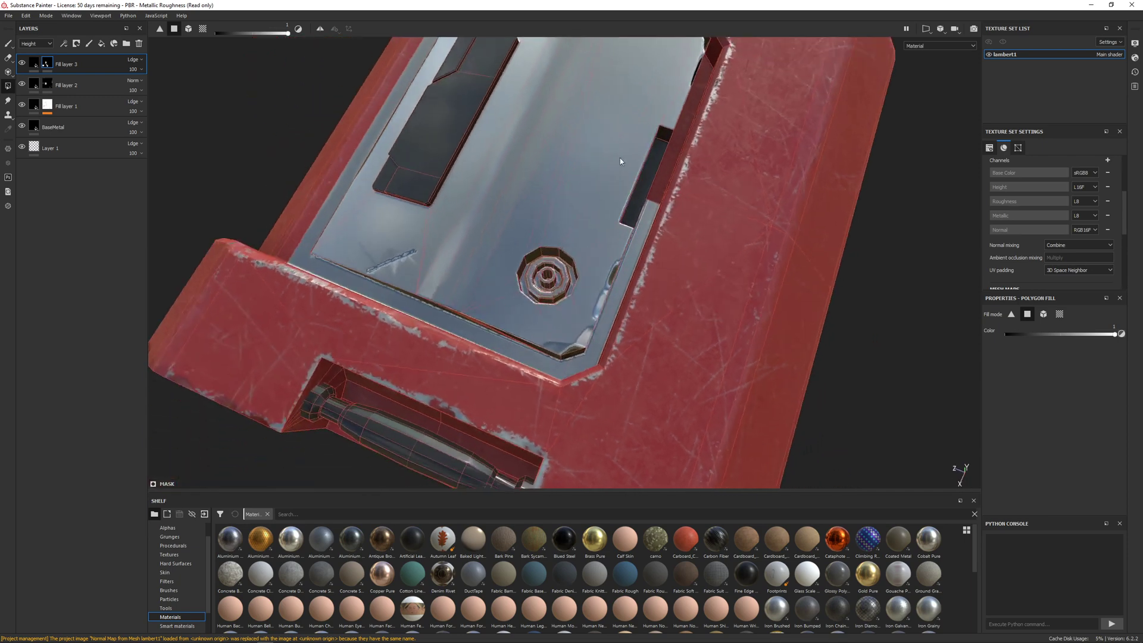
pyautogui.moveTo(629, 143); pyautogui.dragTo(639, 211)
# Fill the hatch's rear side faces beside the notch into Fill layer 3's mask.
pyautogui.keyDown('alt'); pyautogui.moveTo(668, 147); pyautogui.dragTo(554, 270); pyautogui.keyUp('alt')
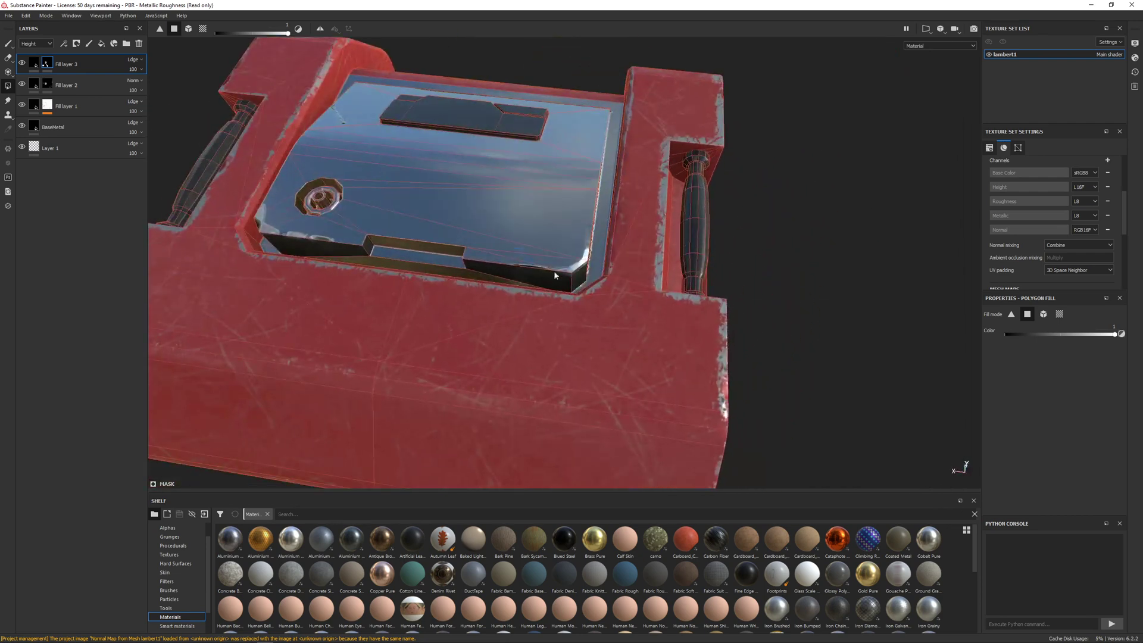
pyautogui.moveTo(332, 251); pyautogui.dragTo(333, 250)
pyautogui.keyDown('alt'); pyautogui.moveTo(333, 251); pyautogui.dragTo(444, 266); pyautogui.keyUp('alt')
pyautogui.scroll(-5, 476, 301)
pyautogui.keyDown('alt'); pyautogui.moveTo(488, 312); pyautogui.dragTo(416, 258); pyautogui.keyUp('alt')
# Set the polygon fill color to 0 and erase the metal spilling onto the frame around the hatch's front and knob-side edges.
pyautogui.press('x')
pyautogui.moveTo(339, 229); pyautogui.dragTo(680, 443)
pyautogui.keyDown('alt'); pyautogui.moveTo(701, 369); pyautogui.dragTo(548, 352); pyautogui.keyUp('alt')
pyautogui.keyDown('alt'); pyautogui.moveTo(549, 352); pyautogui.dragTo(588, 294, button='right'); pyautogui.keyUp('alt')
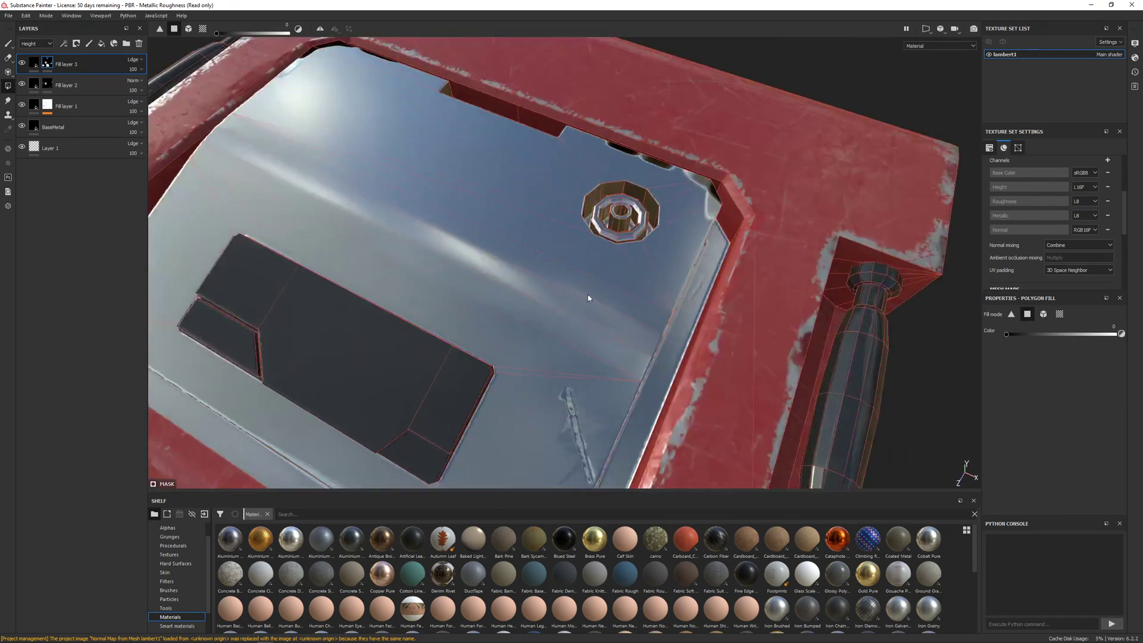
pyautogui.keyDown('alt'); pyautogui.moveTo(587, 294); pyautogui.dragTo(607, 263); pyautogui.keyUp('alt')
pyautogui.keyDown('alt'); pyautogui.moveTo(473, 302); pyautogui.dragTo(542, 237, button='middle'); pyautogui.keyUp('alt')
pyautogui.keyDown('alt'); pyautogui.moveTo(542, 237); pyautogui.dragTo(652, 371); pyautogui.keyUp('alt')
pyautogui.keyDown('alt'); pyautogui.moveTo(653, 371); pyautogui.dragTo(546, 191, button='middle'); pyautogui.keyUp('alt')
pyautogui.moveTo(567, 365); pyautogui.dragTo(576, 383)
# Erase the metal from the recess frame along the hatch's far side, corner and rear edge.
pyautogui.keyDown('alt'); pyautogui.moveTo(576, 384); pyautogui.dragTo(887, 481, button='middle'); pyautogui.keyUp('alt')
pyautogui.moveTo(381, 296)
pyautogui.mouseDown()
pyautogui.moveTo(291, 250)
pyautogui.moveTo(419, 197)
pyautogui.mouseUp()
pyautogui.keyDown('alt'); pyautogui.moveTo(419, 196); pyautogui.dragTo(745, 286, button='middle'); pyautogui.keyUp('alt')
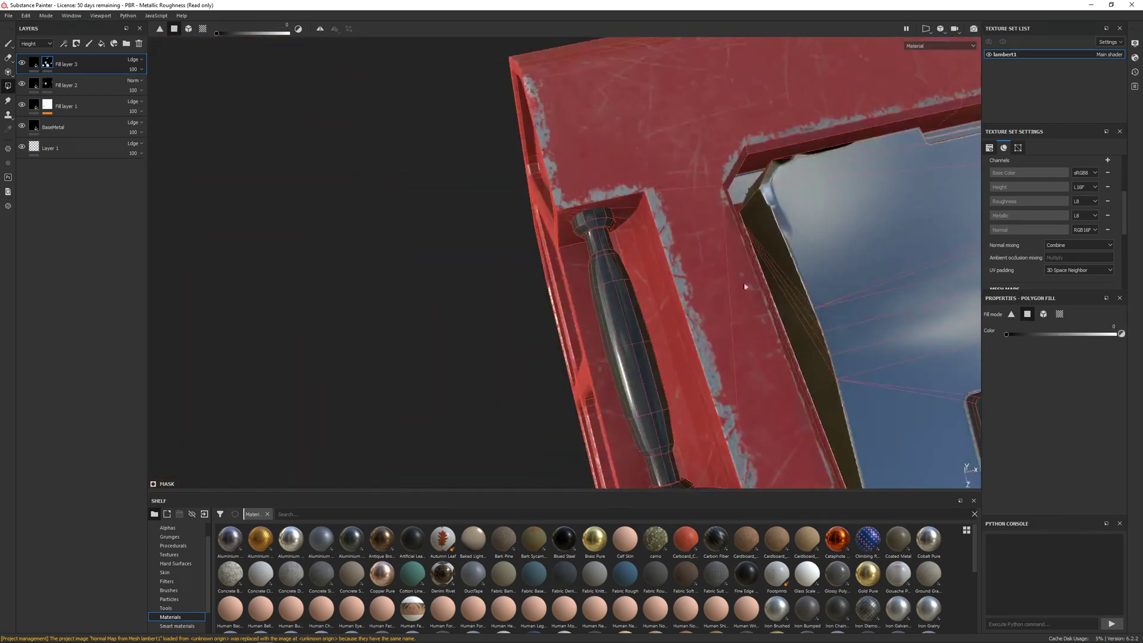
pyautogui.keyDown('alt'); pyautogui.moveTo(732, 184); pyautogui.dragTo(561, 317, button='middle'); pyautogui.keyUp('alt')
pyautogui.click(569, 323)
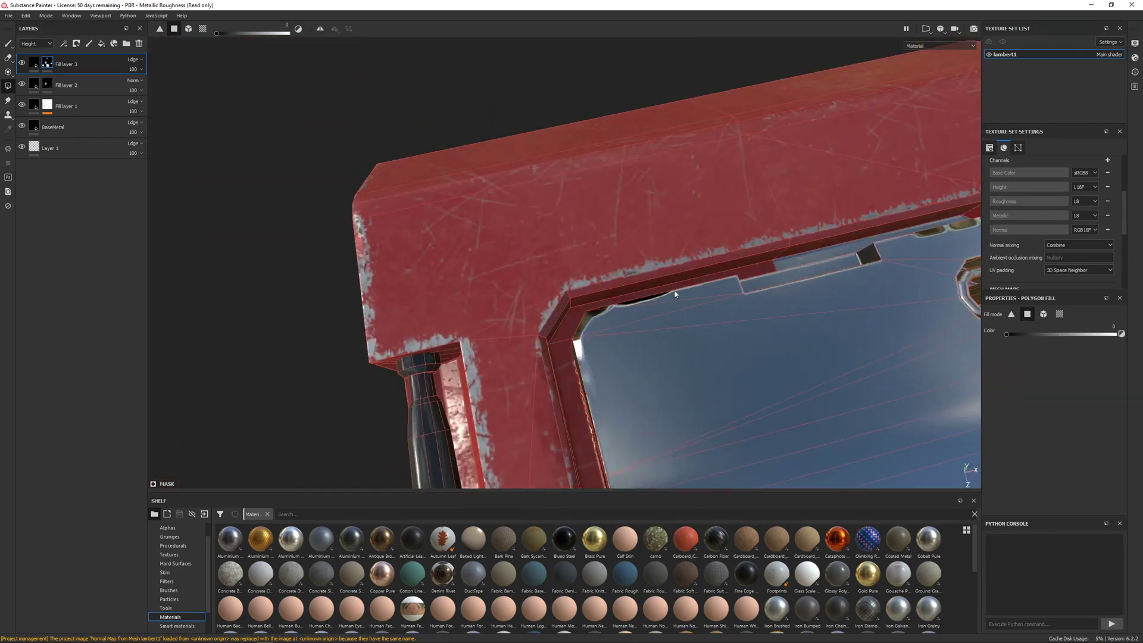
pyautogui.keyDown('alt'); pyautogui.moveTo(845, 250); pyautogui.dragTo(452, 298, button='middle'); pyautogui.keyUp('alt')
pyautogui.keyDown('alt'); pyautogui.moveTo(512, 262); pyautogui.dragTo(527, 297); pyautogui.keyUp('alt')
pyautogui.click(597, 293)
# Switch back to the Paint tool and examine the masked metal hatch from several angles.
pyautogui.keyDown('alt'); pyautogui.moveTo(597, 292); pyautogui.dragTo(595, 400); pyautogui.keyUp('alt')
pyautogui.keyDown('alt'); pyautogui.moveTo(595, 400); pyautogui.dragTo(601, 261, button='middle'); pyautogui.keyUp('alt')
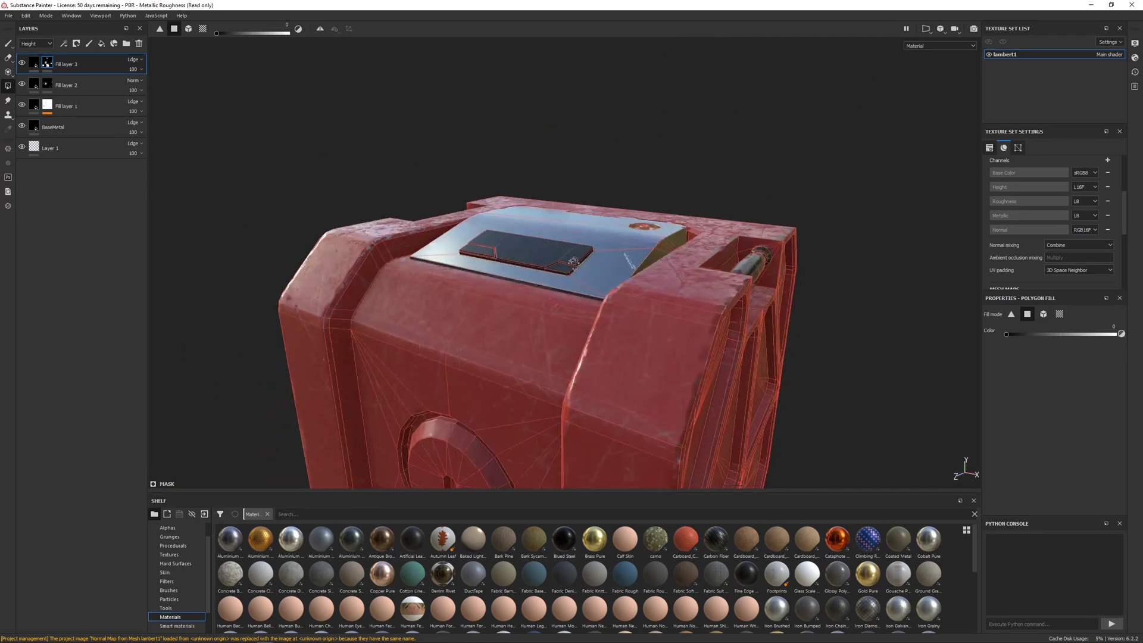
pyautogui.keyDown('alt'); pyautogui.moveTo(601, 262); pyautogui.dragTo(608, 341); pyautogui.keyUp('alt')
pyautogui.keyDown('alt'); pyautogui.moveTo(608, 342); pyautogui.dragTo(577, 292, button='right'); pyautogui.keyUp('alt')
pyautogui.keyDown('alt'); pyautogui.moveTo(577, 291); pyautogui.dragTo(616, 310); pyautogui.keyUp('alt')
pyautogui.keyDown('alt'); pyautogui.moveTo(616, 310); pyautogui.dragTo(618, 291, button='right'); pyautogui.keyUp('alt')
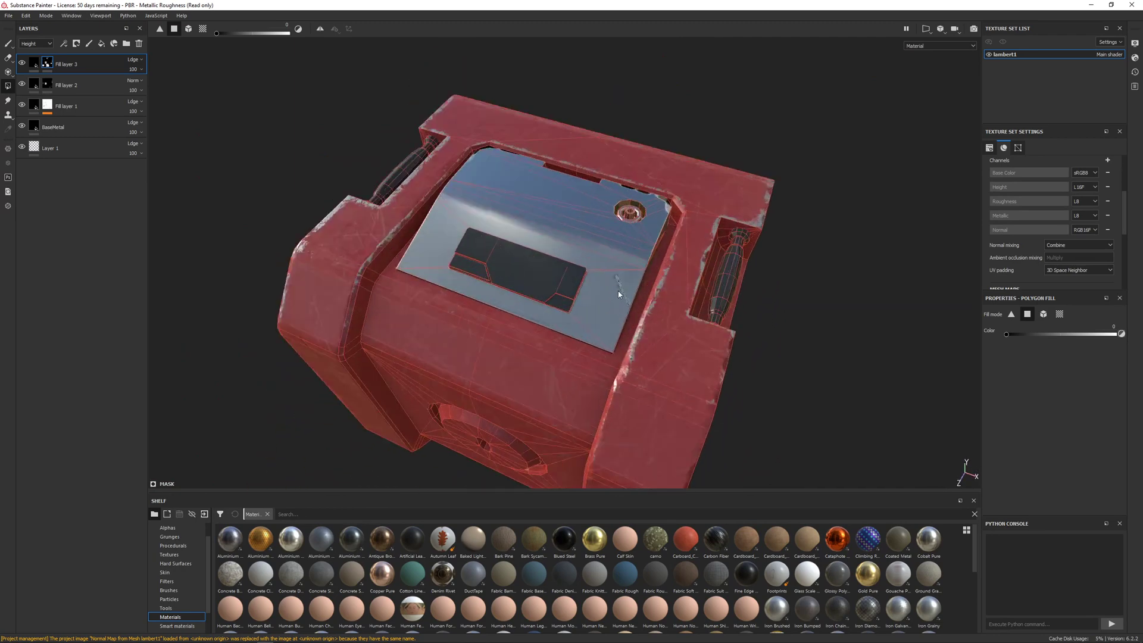
pyautogui.keyDown('alt'); pyautogui.moveTo(618, 291); pyautogui.dragTo(603, 291, button='middle'); pyautogui.keyUp('alt')
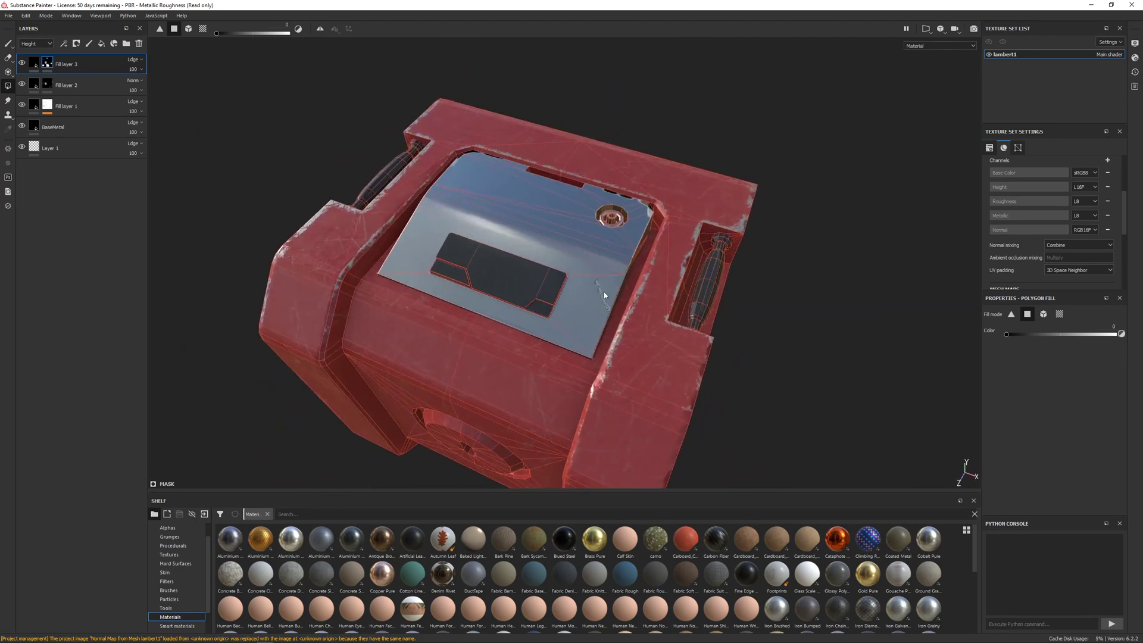
pyautogui.click(7, 45)
pyautogui.moveTo(649, 334)
pyautogui.keyDown('alt'); pyautogui.mouseDown()
pyautogui.moveTo(643, 286)
pyautogui.moveTo(607, 283)
pyautogui.mouseUp(); pyautogui.keyUp('alt')
pyautogui.keyDown('alt'); pyautogui.moveTo(608, 282); pyautogui.dragTo(571, 250, button='right'); pyautogui.keyUp('alt')
pyautogui.moveTo(596, 286)
pyautogui.keyDown('alt'); pyautogui.mouseDown()
pyautogui.moveTo(732, 348)
pyautogui.moveTo(697, 383)
pyautogui.moveTo(667, 321)
pyautogui.mouseUp(); pyautogui.keyUp('alt')
pyautogui.keyDown('alt'); pyautogui.moveTo(666, 321); pyautogui.dragTo(595, 309, button='right'); pyautogui.keyUp('alt')
pyautogui.keyDown('alt'); pyautogui.moveTo(595, 309); pyautogui.dragTo(417, 197); pyautogui.keyUp('alt')
# Darken Fill layer 3's base color to a mid grey and turn to the crate's plain side.
pyautogui.click(34, 62)
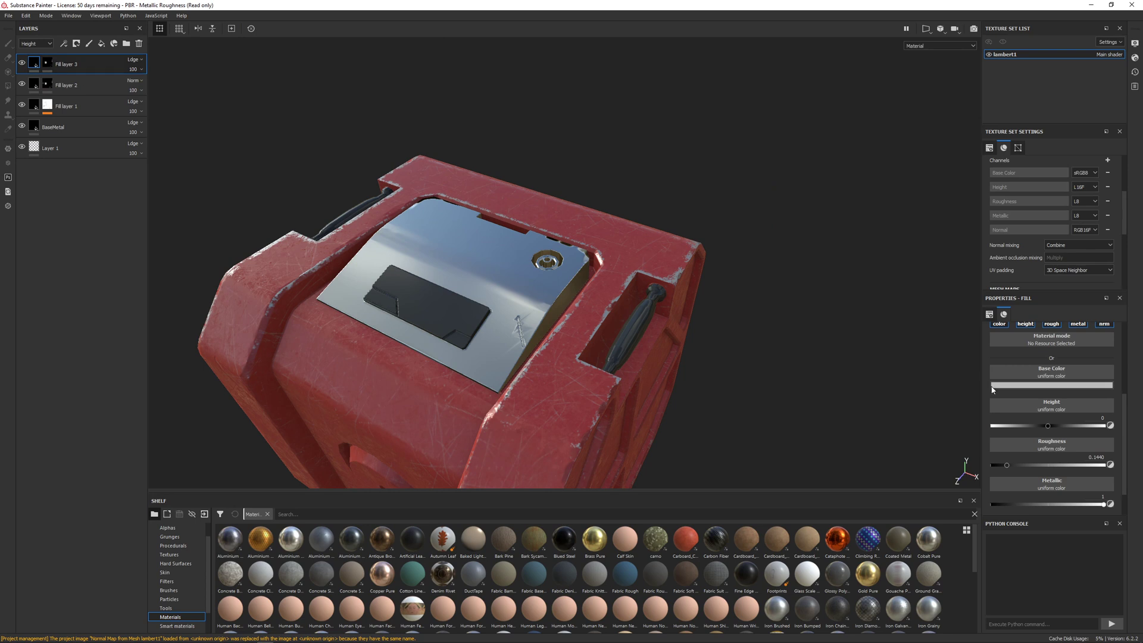
pyautogui.click(1038, 386)
pyautogui.moveTo(1048, 428); pyautogui.dragTo(989, 441)
pyautogui.keyDown('alt'); pyautogui.moveTo(445, 337); pyautogui.dragTo(501, 292); pyautogui.keyUp('alt')
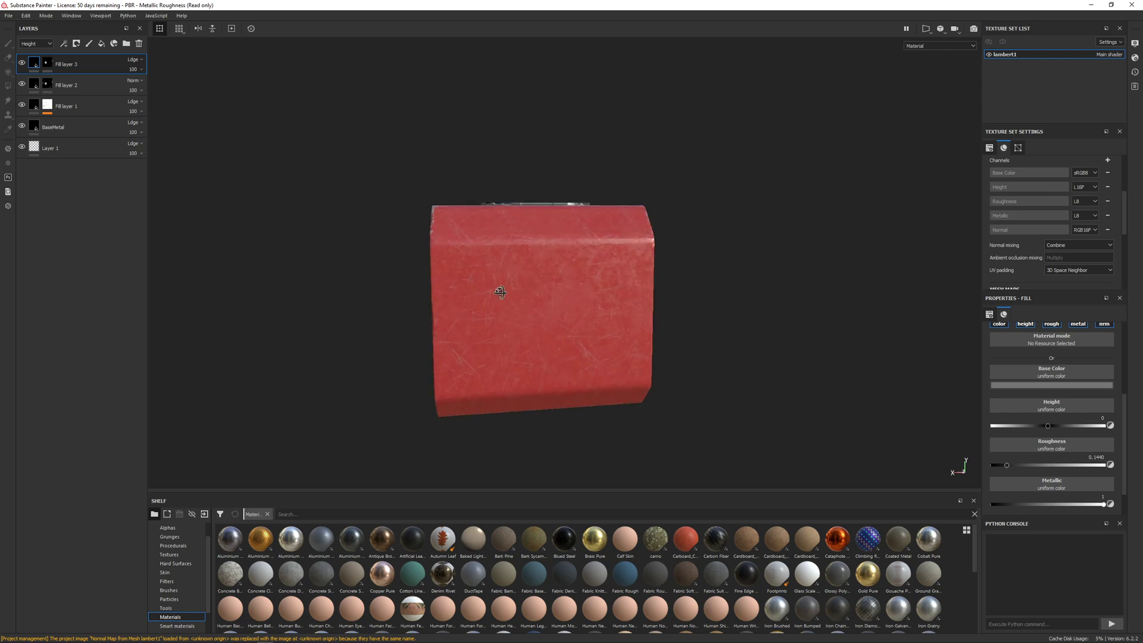
# Add a new paint layer above Fill layer 3 and activate the Projection tool facing the crate's plain side.
pyautogui.scroll(4, 500, 291)
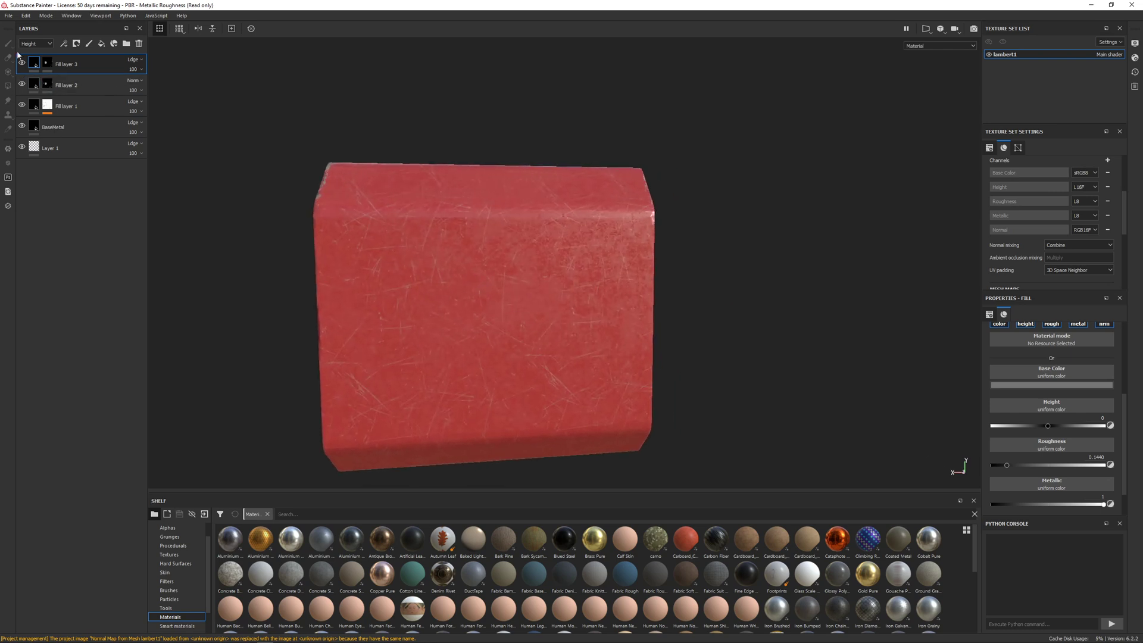
pyautogui.click(89, 44)
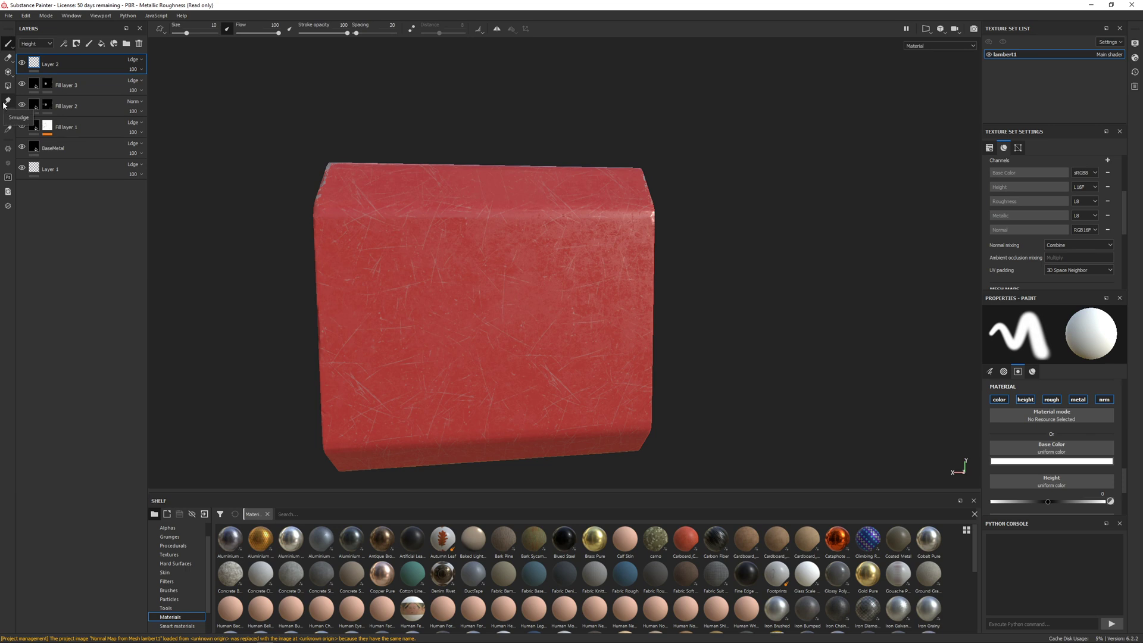
pyautogui.click(9, 72)
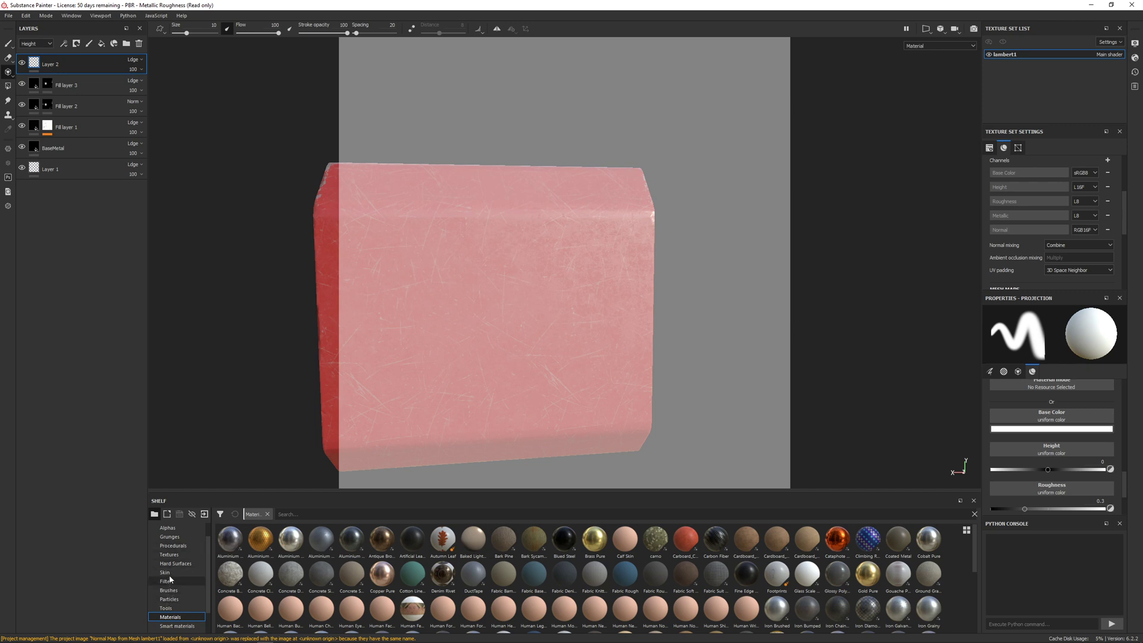
# Try the Untitled-2 motor oil texture as the projection's base color and remove it again.
pyautogui.click(170, 555)
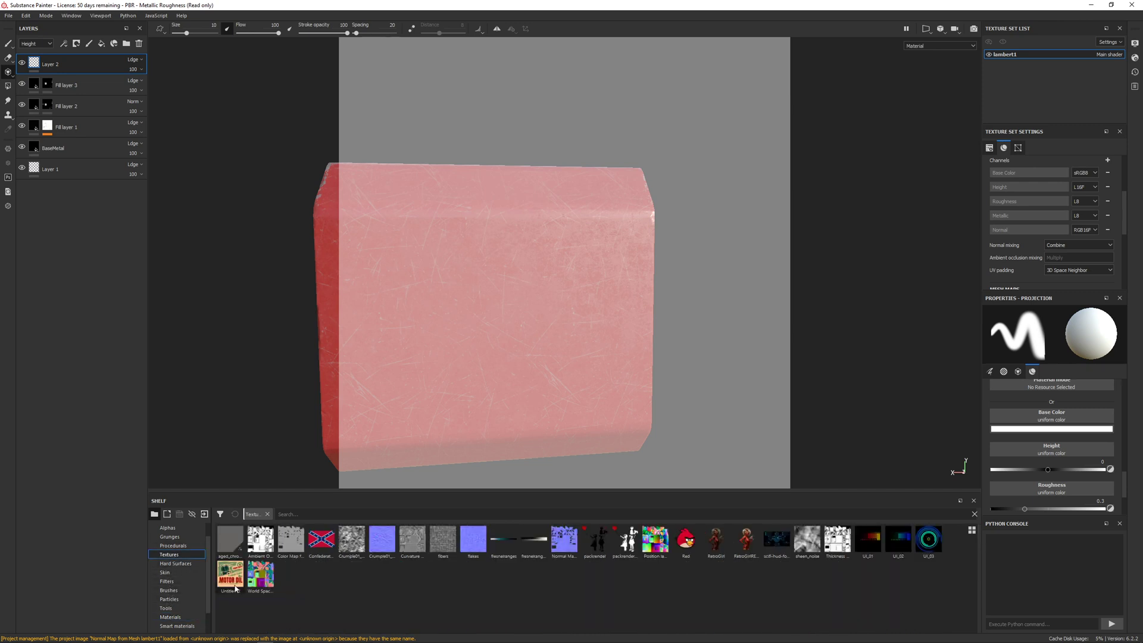
pyautogui.moveTo(233, 581); pyautogui.dragTo(1052, 414)
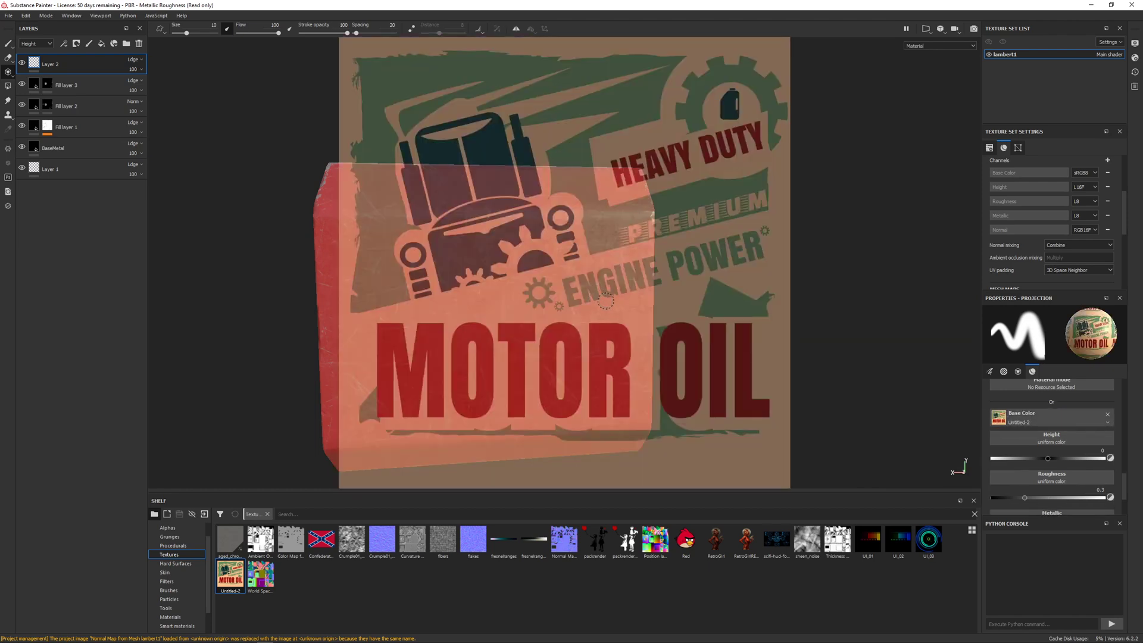
pyautogui.click(1108, 415)
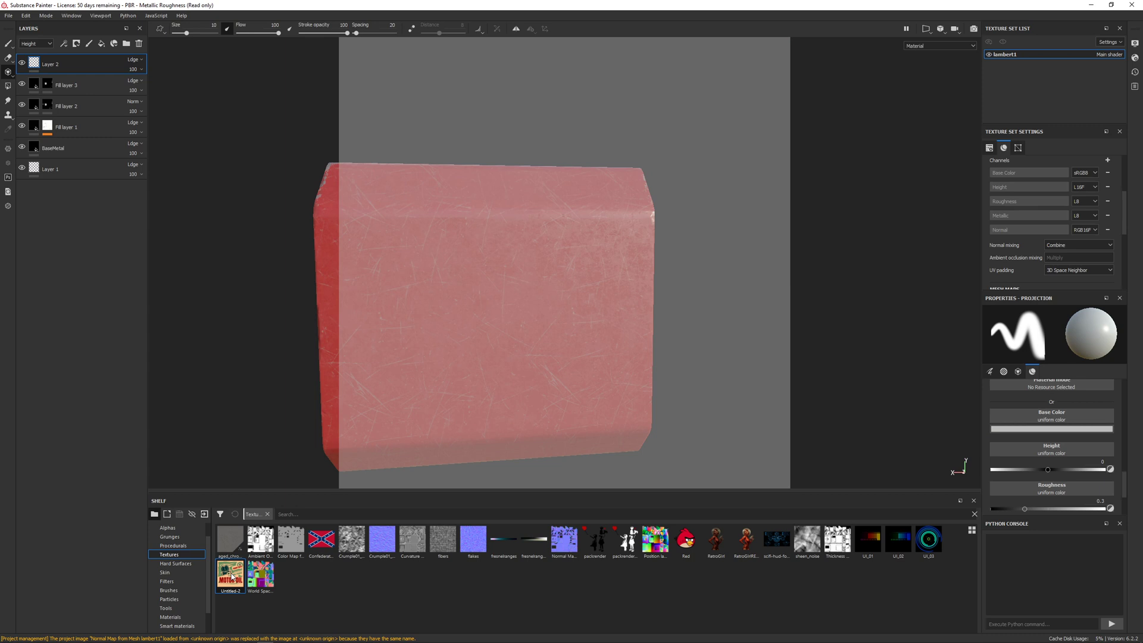
pyautogui.moveTo(232, 576)
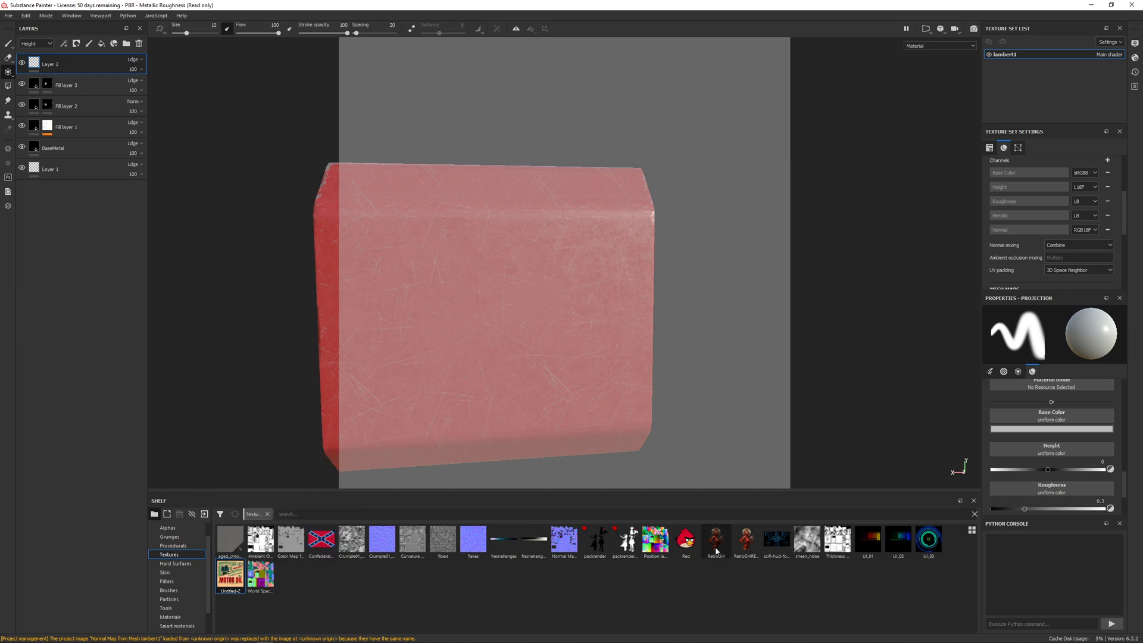
# Assign the background-free RetroGirl texture as the projection's base color and scale and position the image within the crate's plain side.
pyautogui.moveTo(746, 548); pyautogui.dragTo(1043, 413)
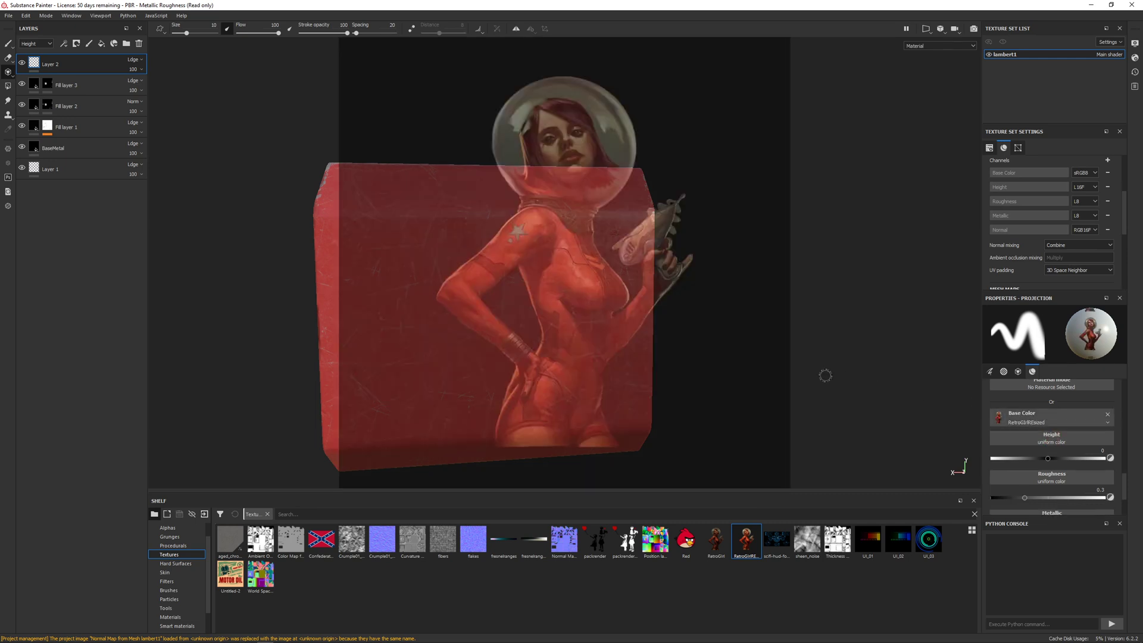
pyautogui.press('s')
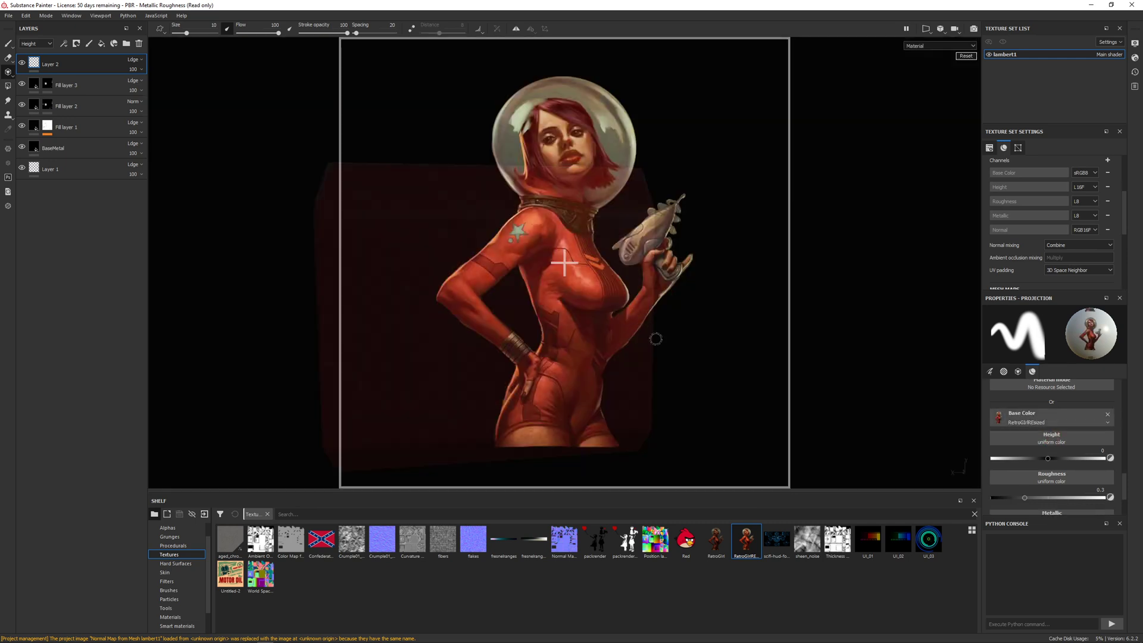
pyautogui.moveTo(656, 337); pyautogui.dragTo(622, 319, button='right')
pyautogui.moveTo(619, 320); pyautogui.dragTo(561, 392, button='middle')
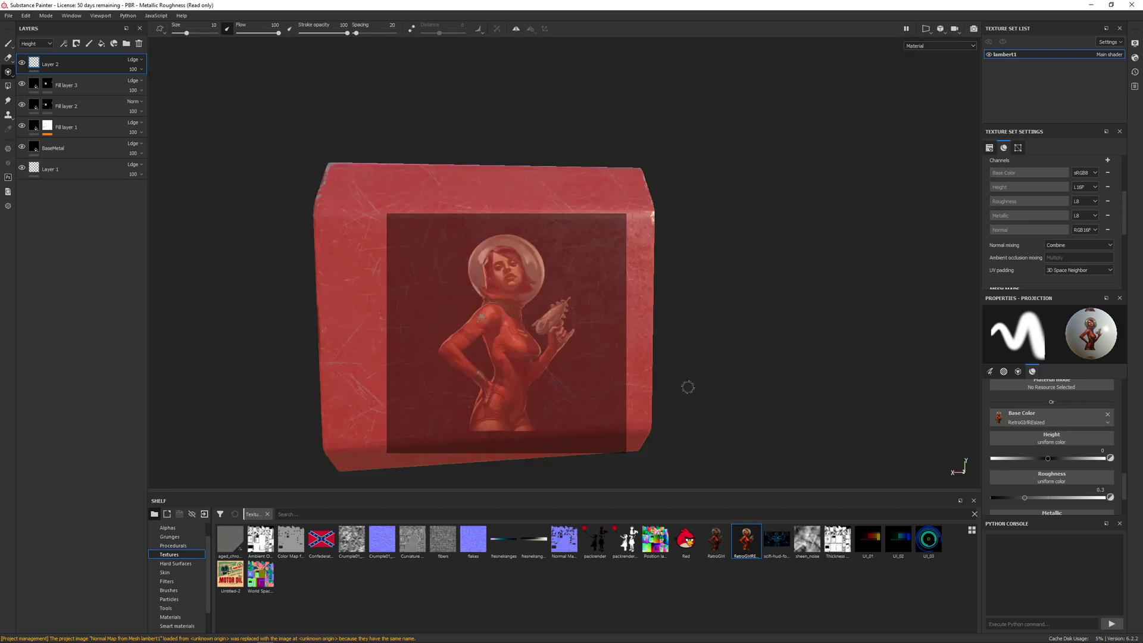
pyautogui.keyDown('alt'); pyautogui.moveTo(686, 387); pyautogui.dragTo(663, 381); pyautogui.keyUp('alt')
# Try a projection stroke over the figure, undo it, and clear and reassign the same RetroGirl texture as base color.
pyautogui.moveTo(540, 286)
pyautogui.mouseDown()
pyautogui.moveTo(512, 294)
pyautogui.moveTo(535, 268)
pyautogui.moveTo(492, 244)
pyautogui.moveTo(495, 285)
pyautogui.moveTo(503, 267)
pyautogui.mouseUp()
pyautogui.hotkey('ctrl', 'z')
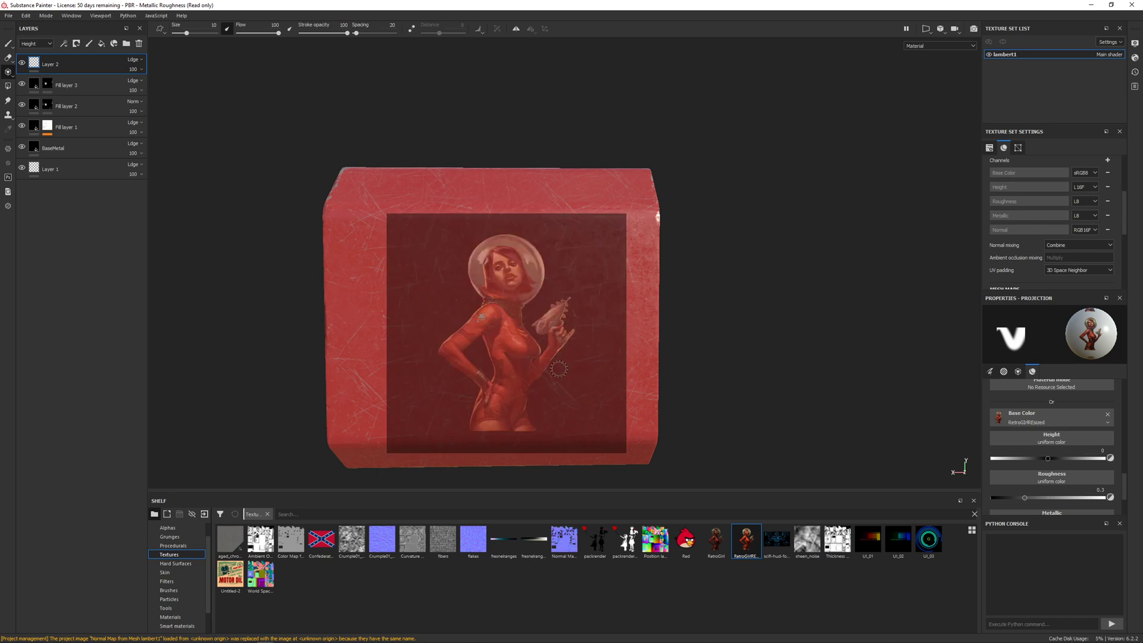
pyautogui.moveTo(744, 544)
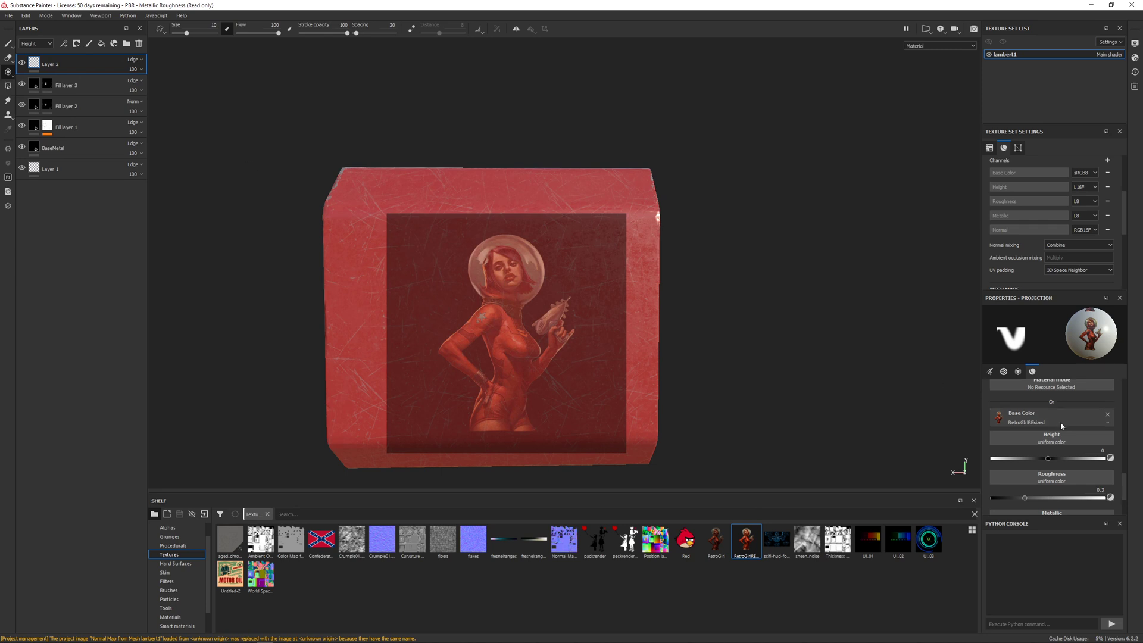
pyautogui.click(1107, 414)
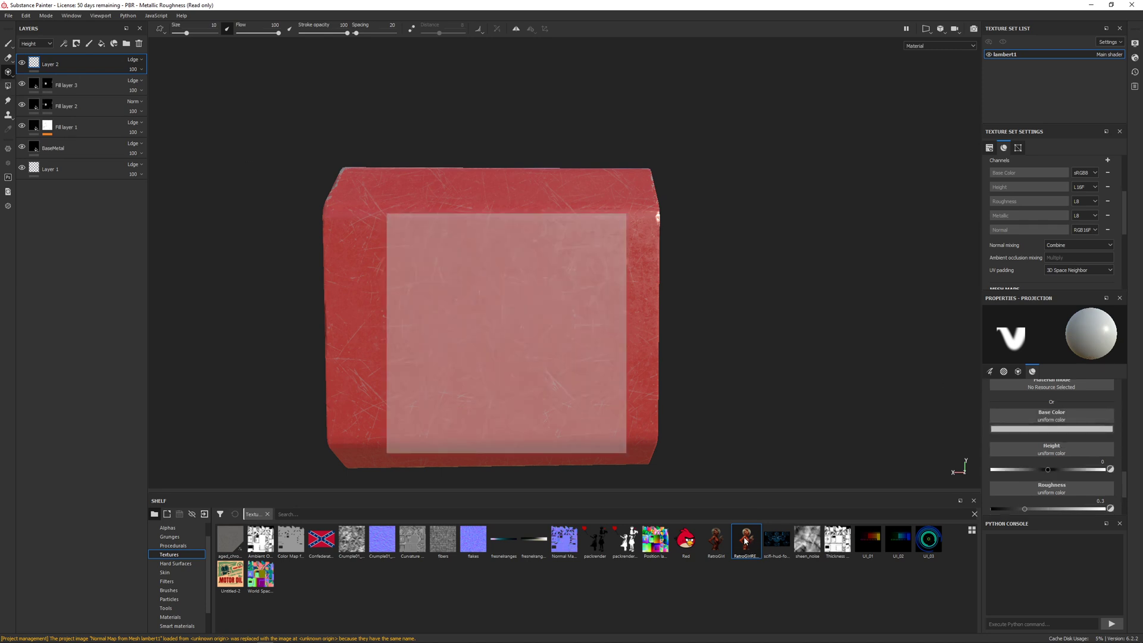
pyautogui.moveTo(742, 549); pyautogui.dragTo(1053, 417)
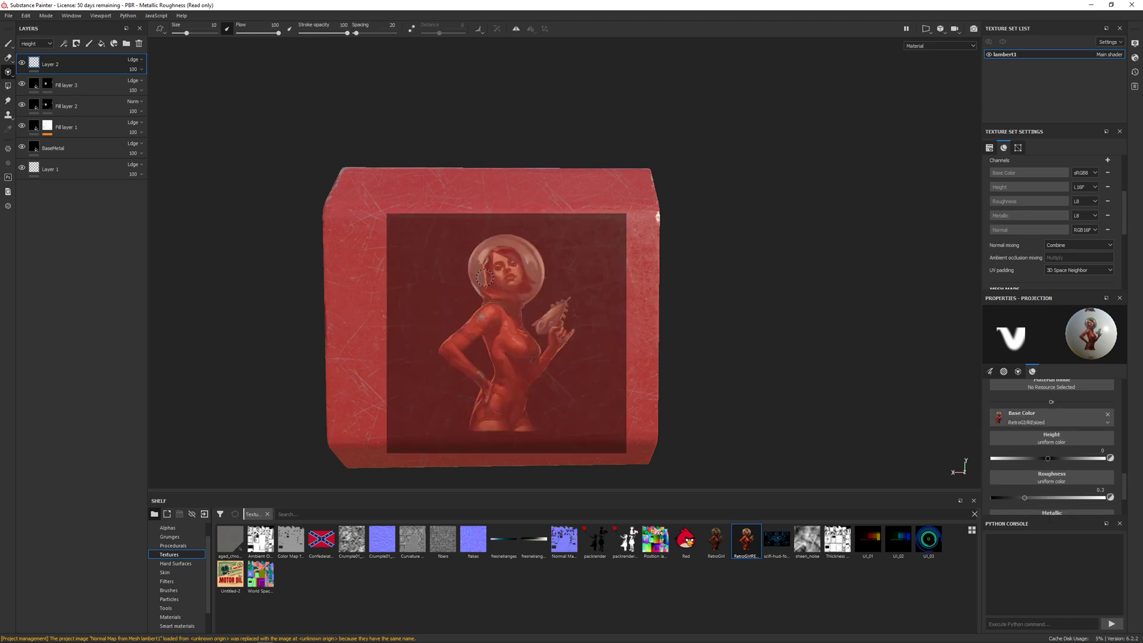
# Paint the projected RetroGirl figure onto the crate's side on Layer 2, from the helmet down to the legs.
pyautogui.moveTo(485, 277)
pyautogui.keyDown('alt'); pyautogui.mouseDown()
pyautogui.moveTo(518, 280)
pyautogui.moveTo(386, 266)
pyautogui.moveTo(420, 278)
pyautogui.moveTo(481, 252)
pyautogui.moveTo(471, 267)
pyautogui.moveTo(514, 236)
pyautogui.moveTo(559, 243)
pyautogui.moveTo(477, 324)
pyautogui.moveTo(550, 327)
pyautogui.moveTo(560, 341)
pyautogui.moveTo(506, 375)
pyautogui.moveTo(519, 354)
pyautogui.moveTo(441, 338)
pyautogui.moveTo(524, 393)
pyautogui.moveTo(518, 417)
pyautogui.moveTo(483, 384)
pyautogui.moveTo(481, 405)
pyautogui.moveTo(443, 442)
pyautogui.mouseUp(); pyautogui.keyUp('alt')
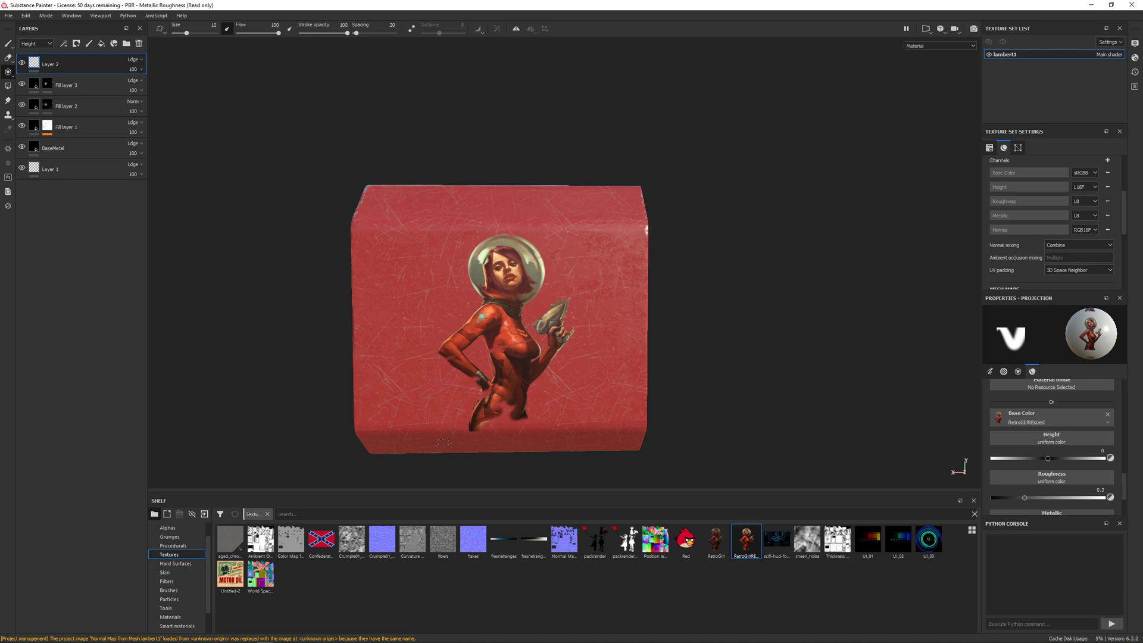
pyautogui.moveTo(480, 389)
pyautogui.mouseDown()
pyautogui.moveTo(459, 414)
pyautogui.moveTo(481, 432)
pyautogui.moveTo(474, 422)
pyautogui.mouseUp()
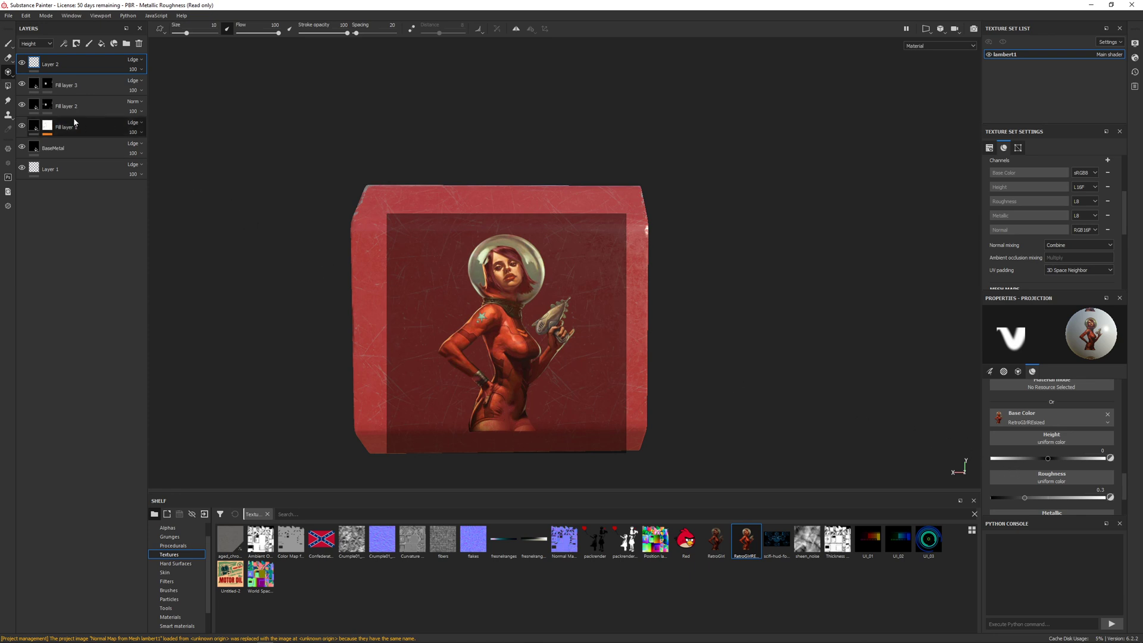
# Erase the lower edge of the projected figure on Layer 2, enlarging the eraser size to 22.89.
pyautogui.click(7, 60)
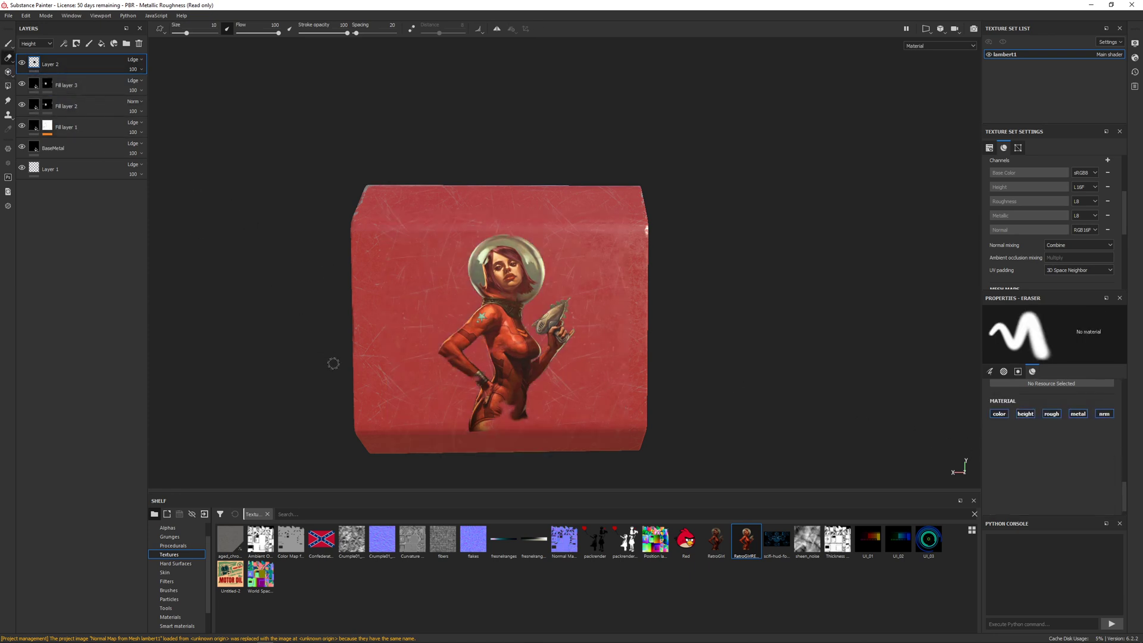
pyautogui.moveTo(483, 432); pyautogui.dragTo(474, 429)
pyautogui.scroll(1, 473, 415)
pyautogui.keyDown('ctrl'); pyautogui.moveTo(434, 395); pyautogui.dragTo(468, 396, button='right'); pyautogui.keyUp('ctrl')
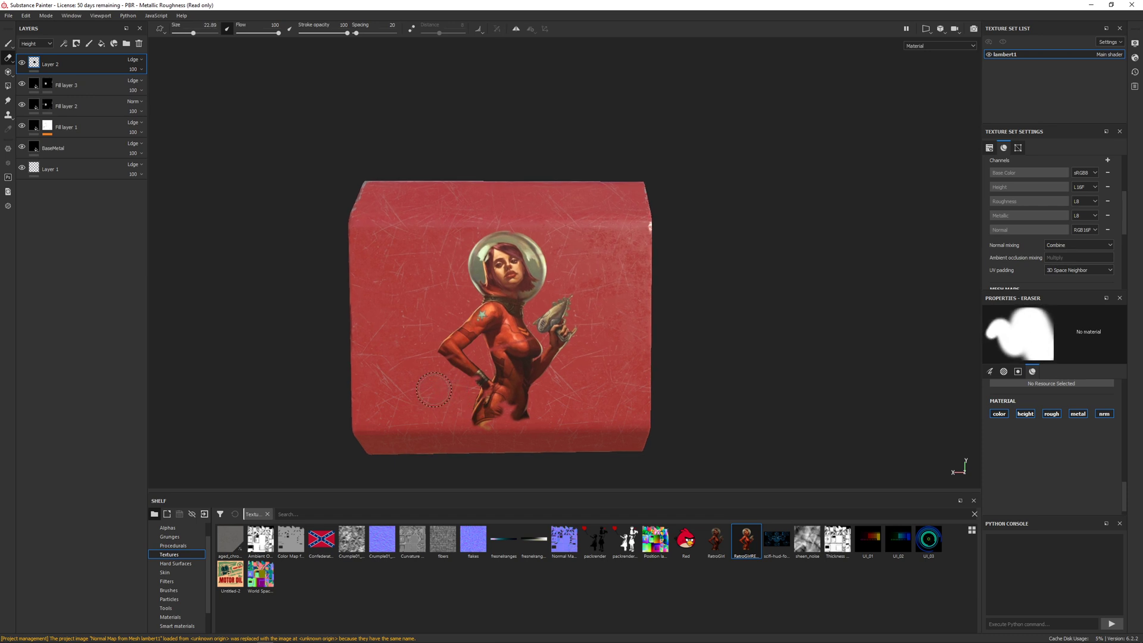
pyautogui.click(469, 418)
pyautogui.moveTo(474, 427)
pyautogui.mouseDown()
pyautogui.moveTo(538, 417)
pyautogui.moveTo(525, 409)
pyautogui.moveTo(522, 419)
pyautogui.mouseUp()
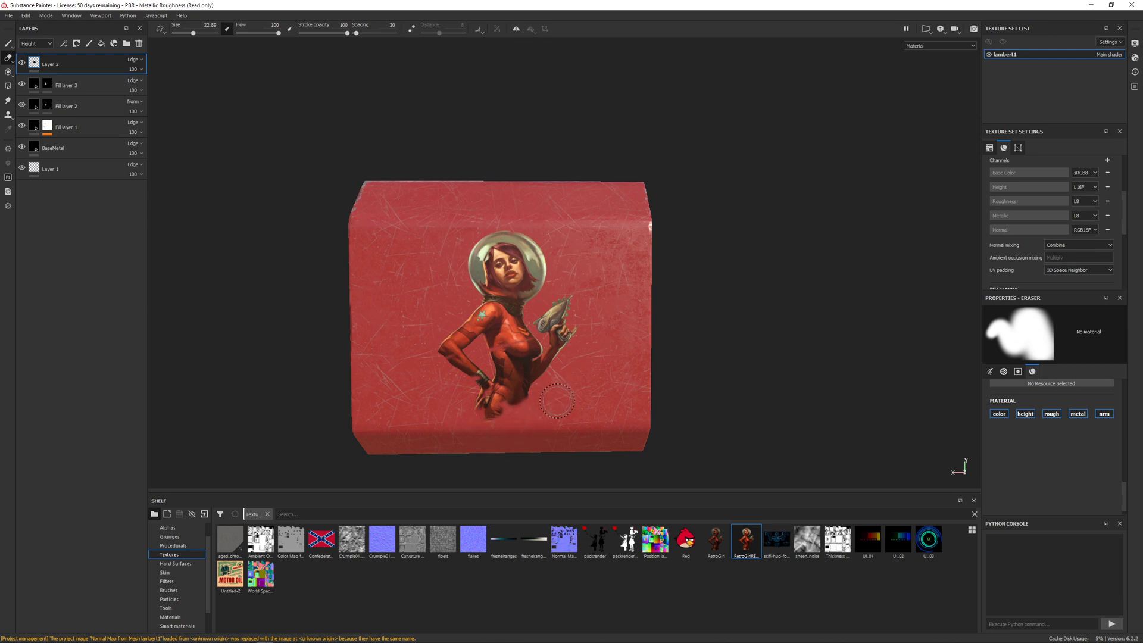
# Lower the eraser's stroke opacity to 46 and soften the figure's bottom edge into the red paint.
pyautogui.moveTo(347, 32); pyautogui.dragTo(322, 33)
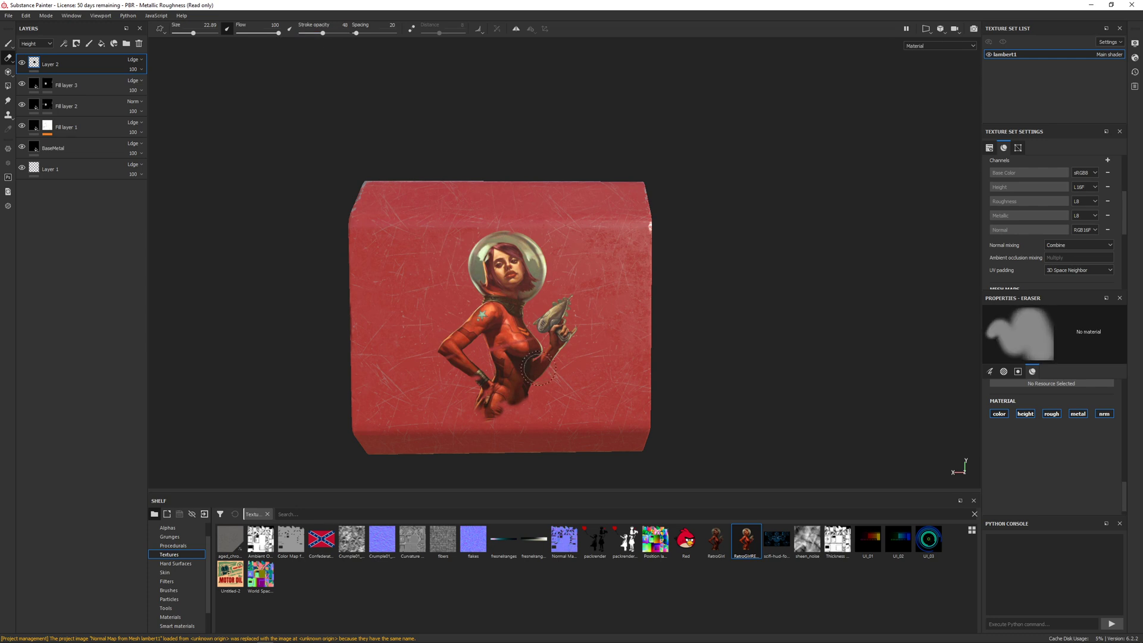
pyautogui.moveTo(525, 409)
pyautogui.mouseDown()
pyautogui.moveTo(490, 421)
pyautogui.moveTo(469, 406)
pyautogui.mouseUp()
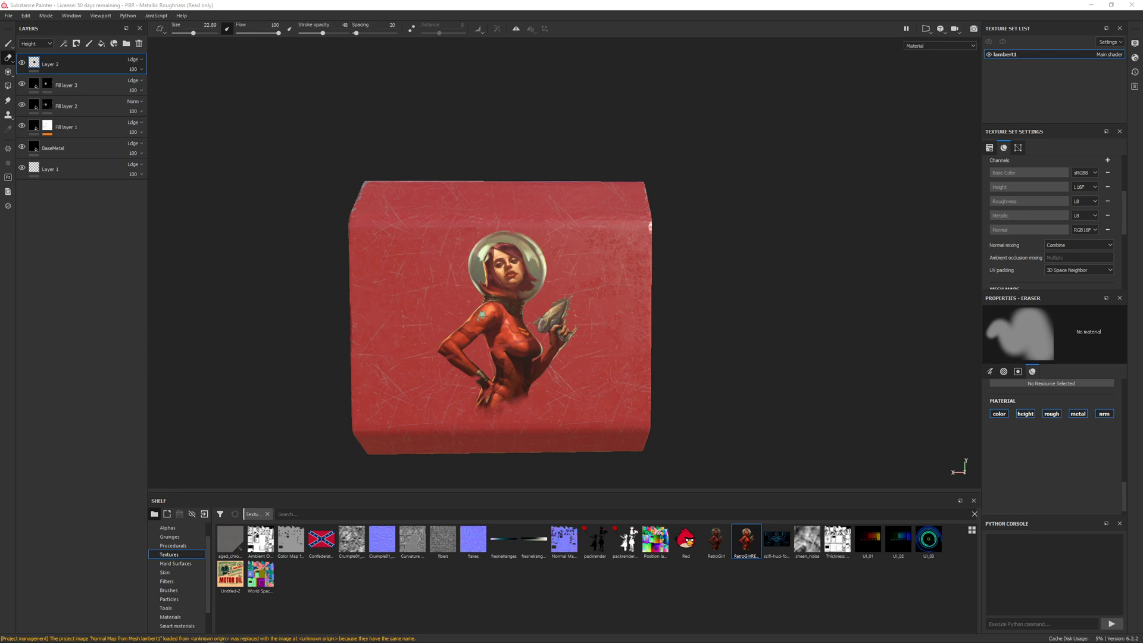
# Switch to another open application.
pyautogui.click(232, 636)
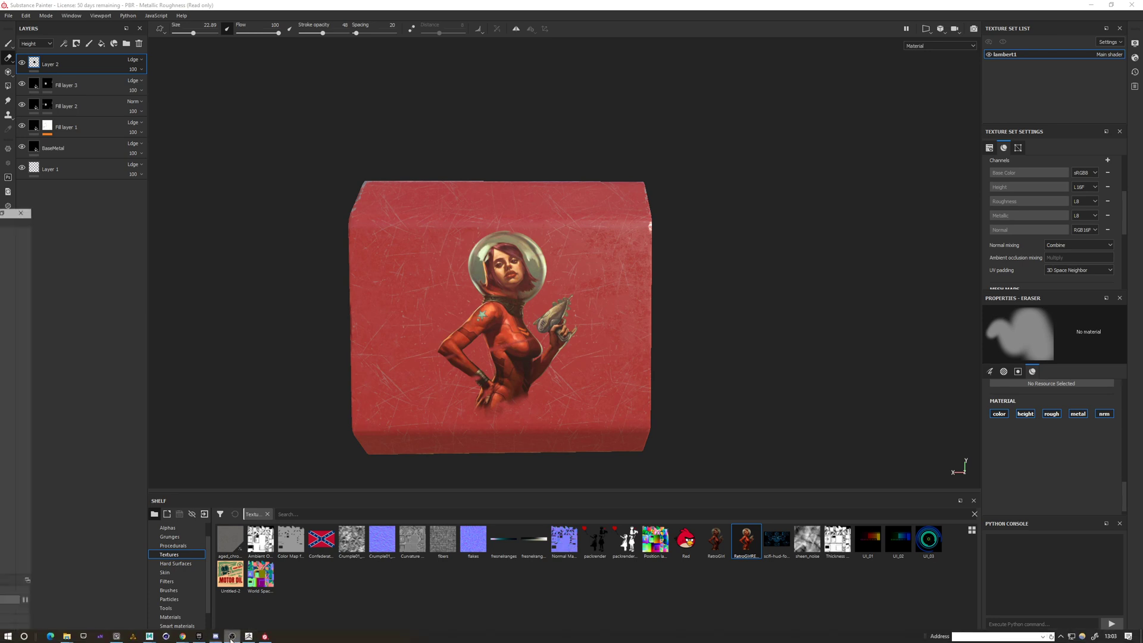